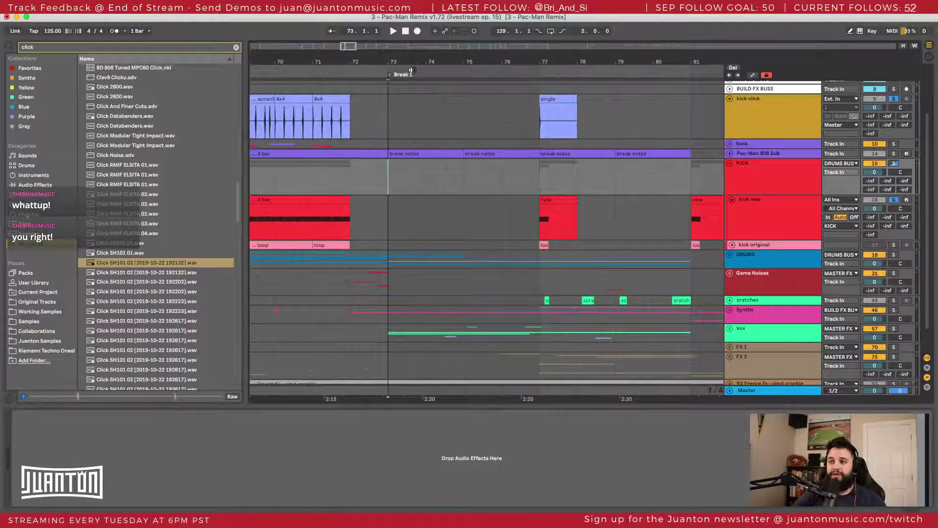
# Step: Hide the browser to give the arrangement its full width, showing the song from Drop 1.3 onward
pyautogui.moveTo(415, 61); pyautogui.dragTo(414, 16)
pyautogui.scroll(-3, 492, 366)
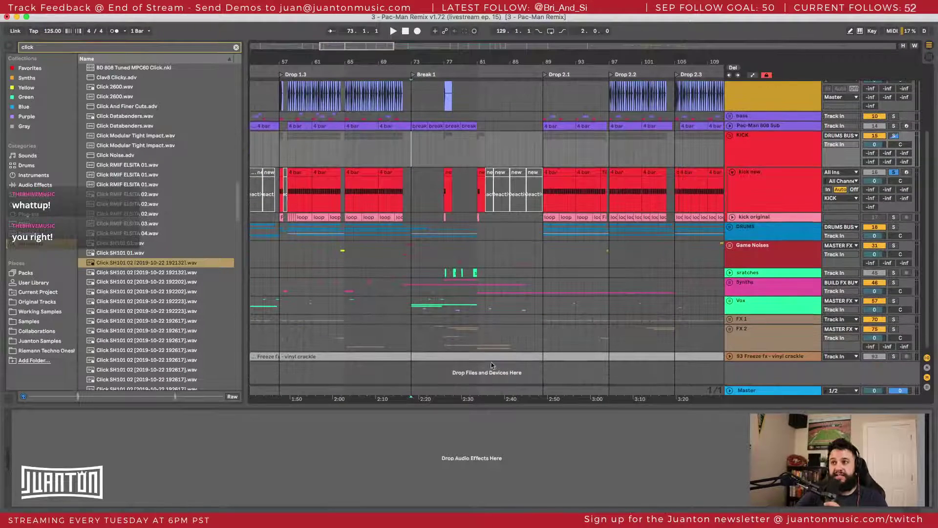
pyautogui.click(6, 48)
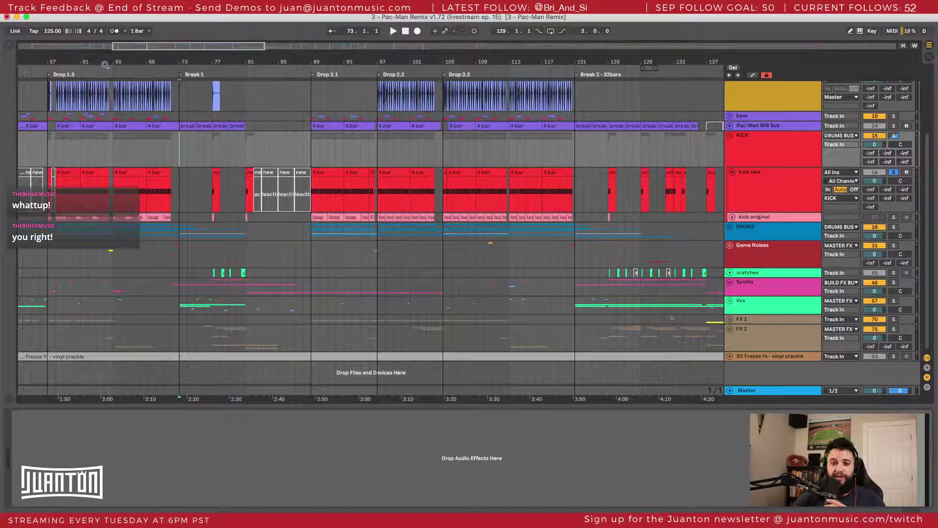
# Step: Fold the kick new and kick click tracks, collapse the KICK group and show the whole arrangement
pyautogui.click(736, 172)
pyautogui.click(733, 173)
pyautogui.click(739, 141)
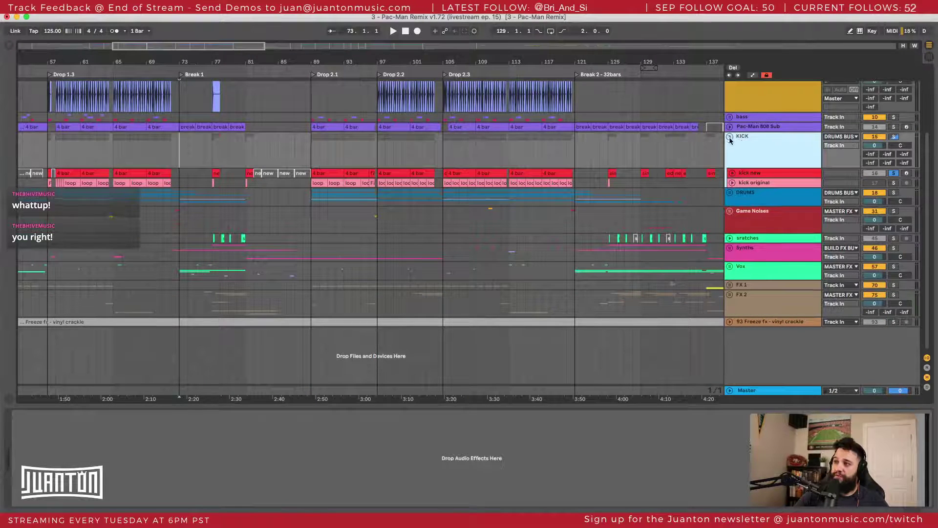
pyautogui.click(730, 137)
pyautogui.scroll(3, 731, 141)
pyautogui.hscroll(-10, 696, 158)
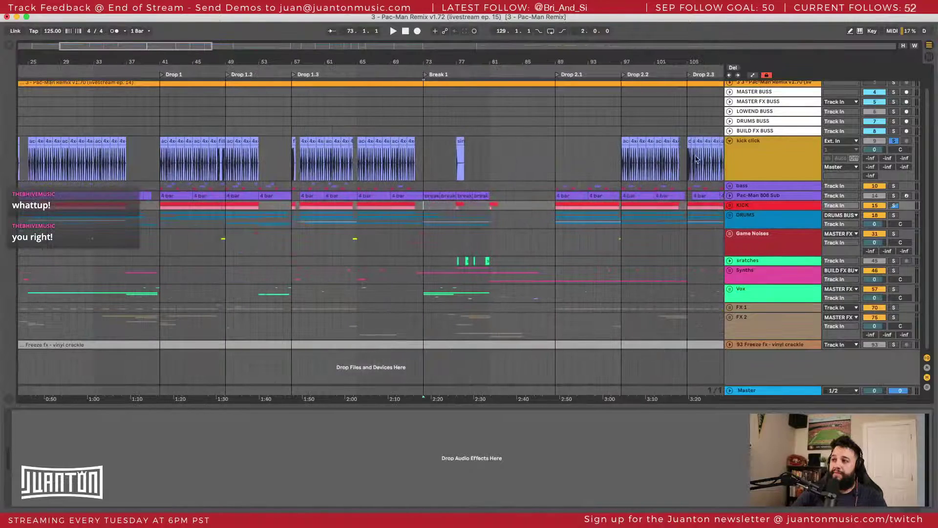
pyautogui.click(729, 141)
pyautogui.hscroll(-5, 168, 137)
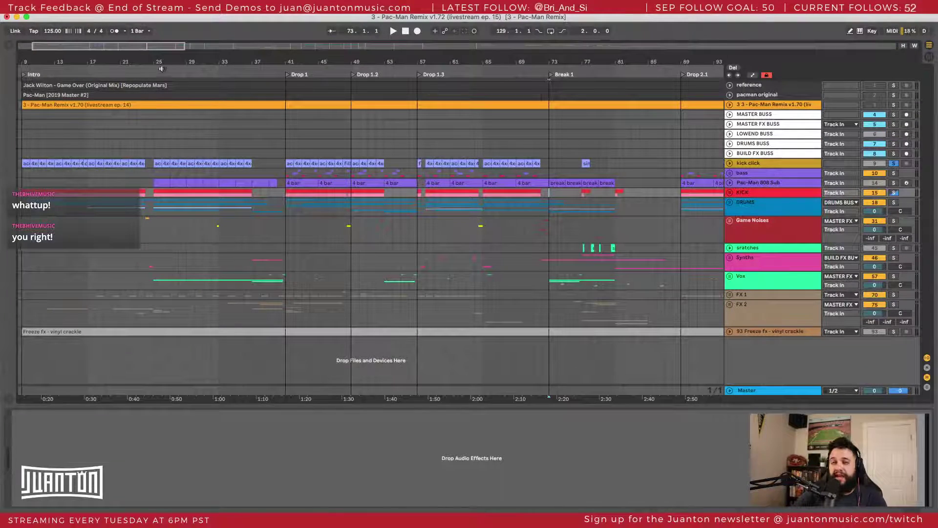
pyautogui.moveTo(163, 69); pyautogui.dragTo(96, 69)
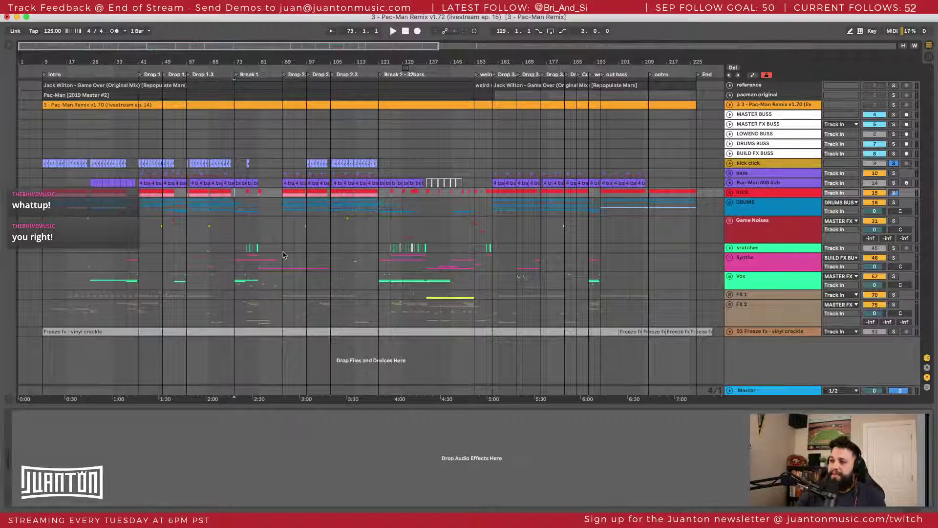
# Step: Expand the KICK group and unfold the kick new track around Break 1
pyautogui.click(294, 173)
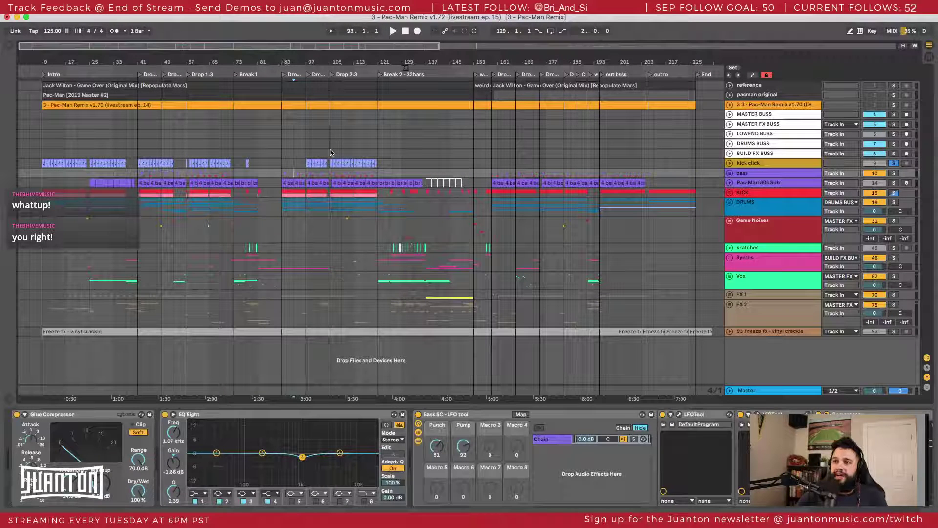
pyautogui.click(745, 165)
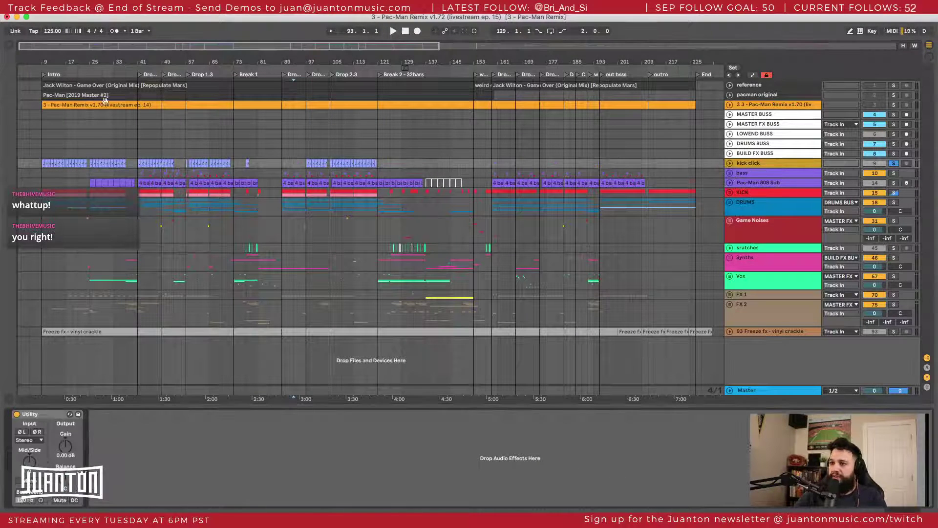
pyautogui.moveTo(309, 64); pyautogui.dragTo(308, 95)
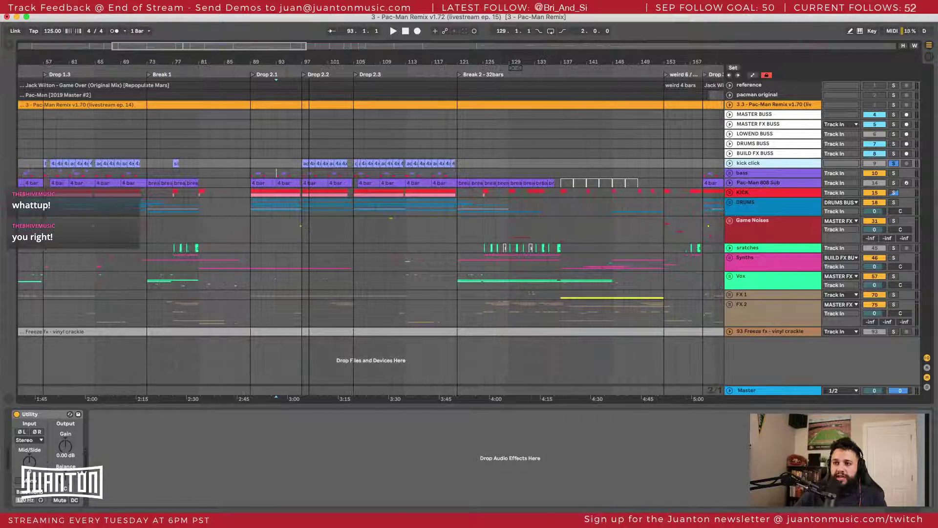
pyautogui.hscroll(-4, 245, 99)
pyautogui.moveTo(259, 63); pyautogui.dragTo(260, 149)
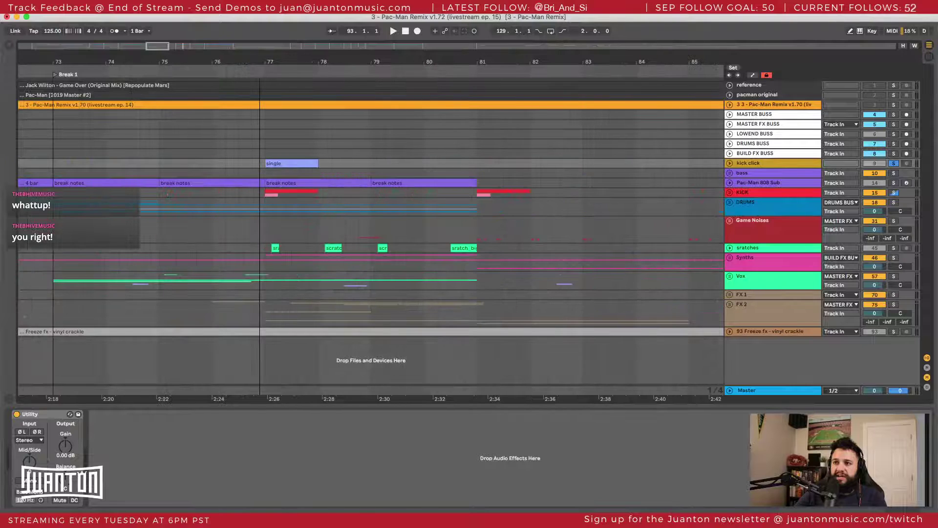
pyautogui.click(729, 192)
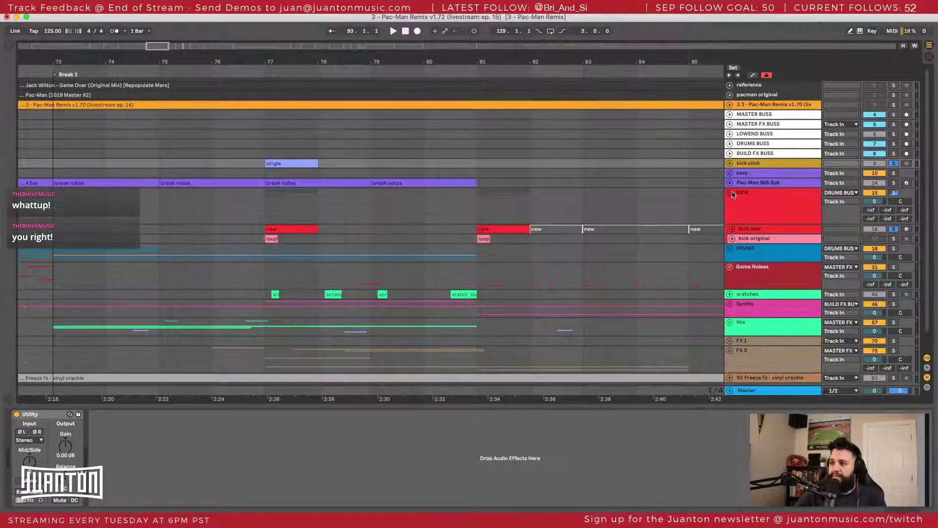
pyautogui.click(732, 229)
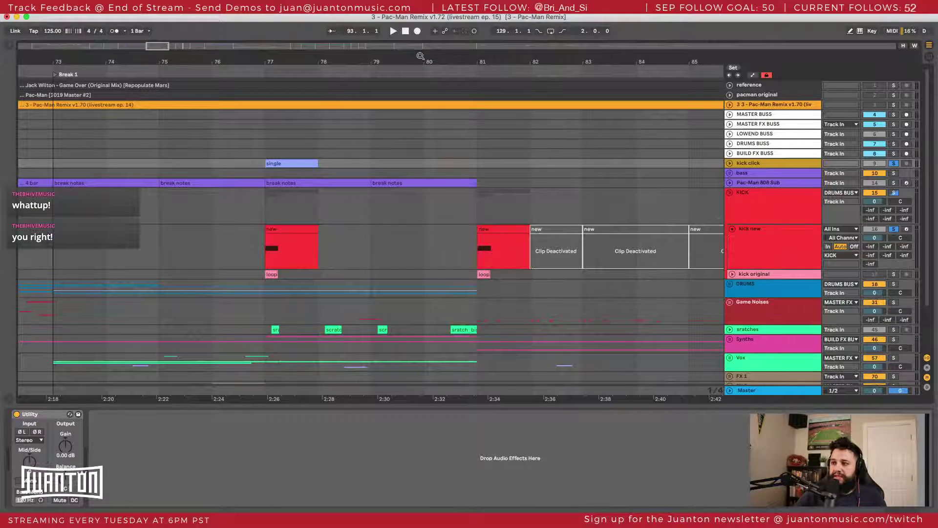
# Step: Copy the single clip at bar 77 on the kick click track to bar 81, in line with the kick new clip
pyautogui.press('-')
pyautogui.press('-')
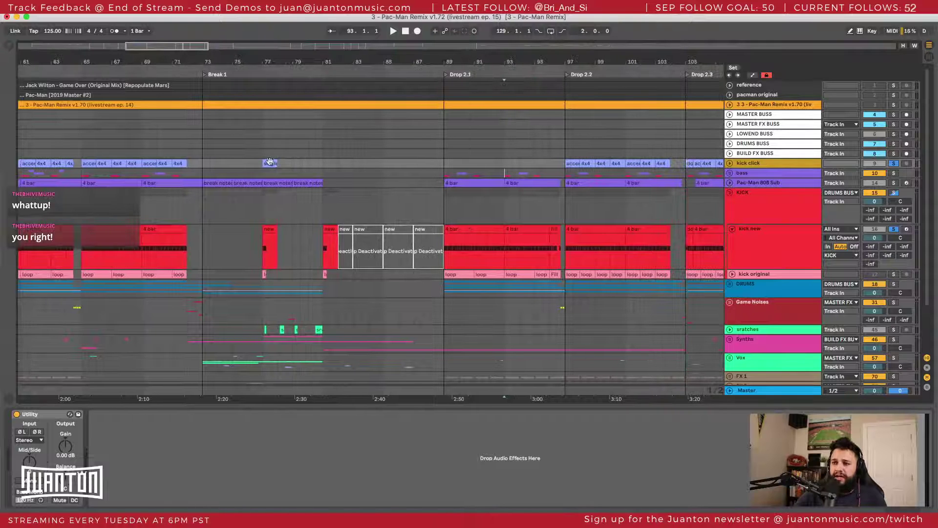
pyautogui.moveTo(270, 163); pyautogui.dragTo(331, 163)
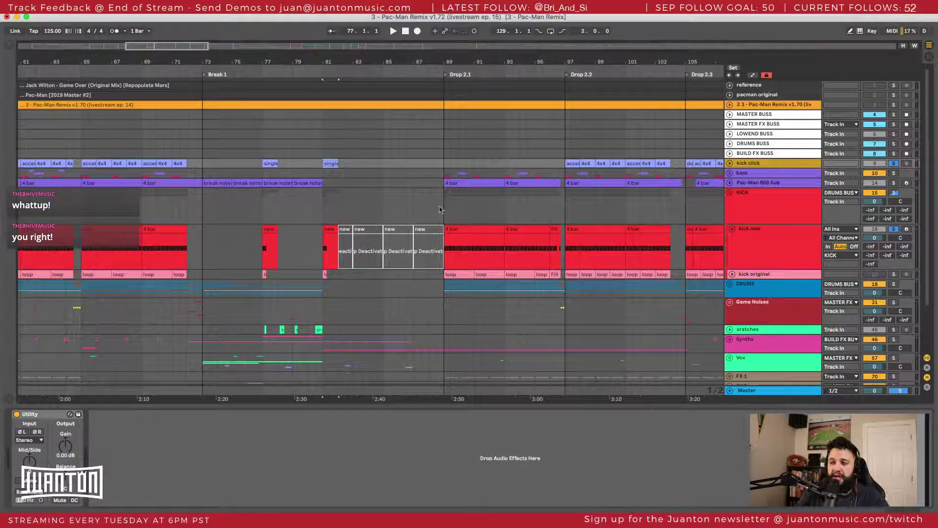
# Step: Examine the kick notes around beat 1.4 in the first 4 bar clip of Drop 2.1 on the kick new track
pyautogui.doubleClick(460, 229)
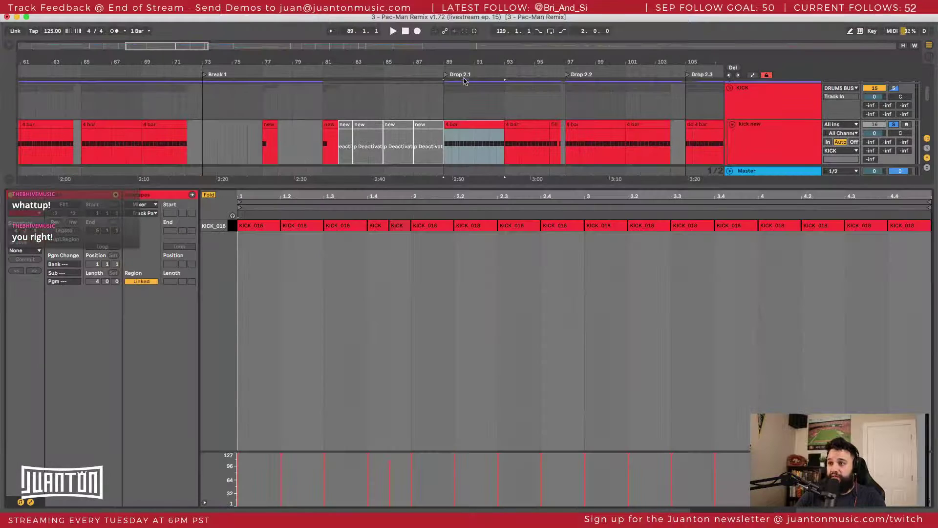
pyautogui.click(350, 253)
pyautogui.moveTo(408, 246); pyautogui.dragTo(375, 219)
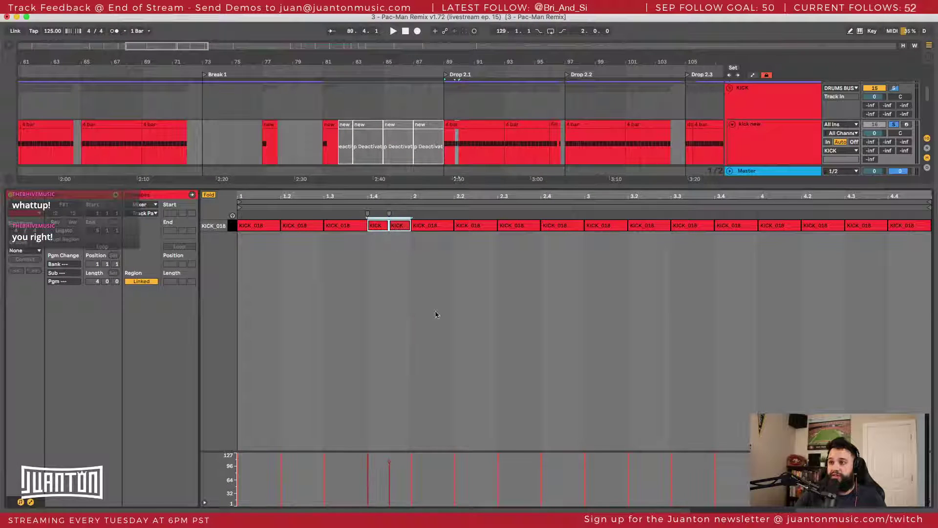
pyautogui.click(441, 326)
pyautogui.hotkey('shift', 'Tab')
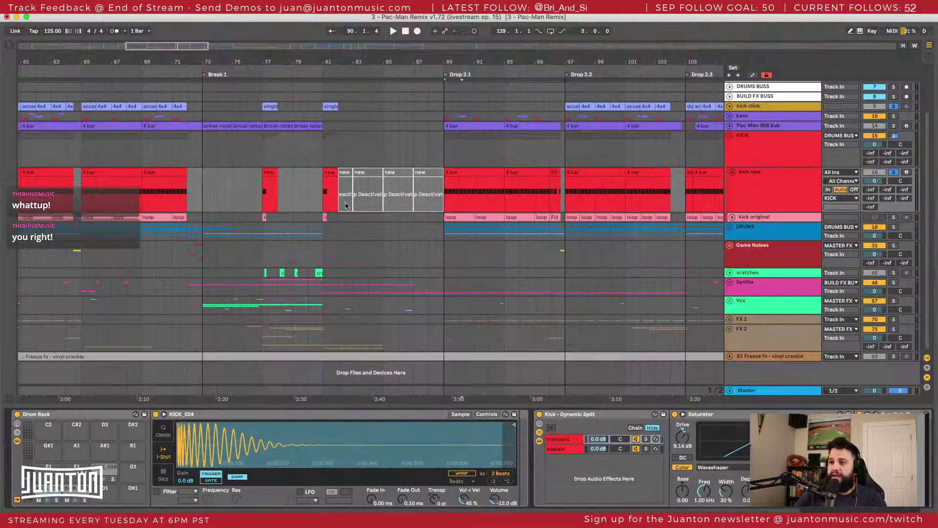
pyautogui.doubleClick(464, 183)
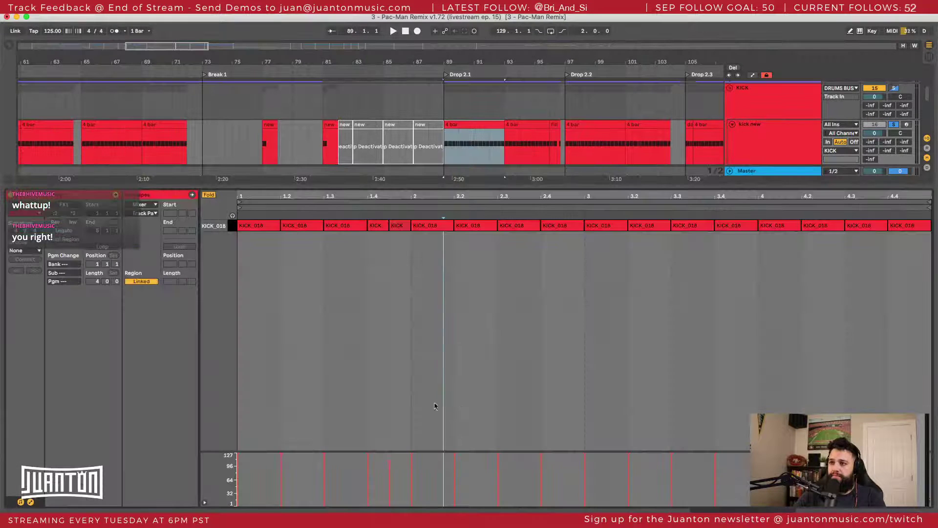
pyautogui.click(433, 428)
pyautogui.moveTo(400, 242); pyautogui.dragTo(363, 221)
pyautogui.click(475, 366)
pyautogui.hotkey('shift', 'Tab')
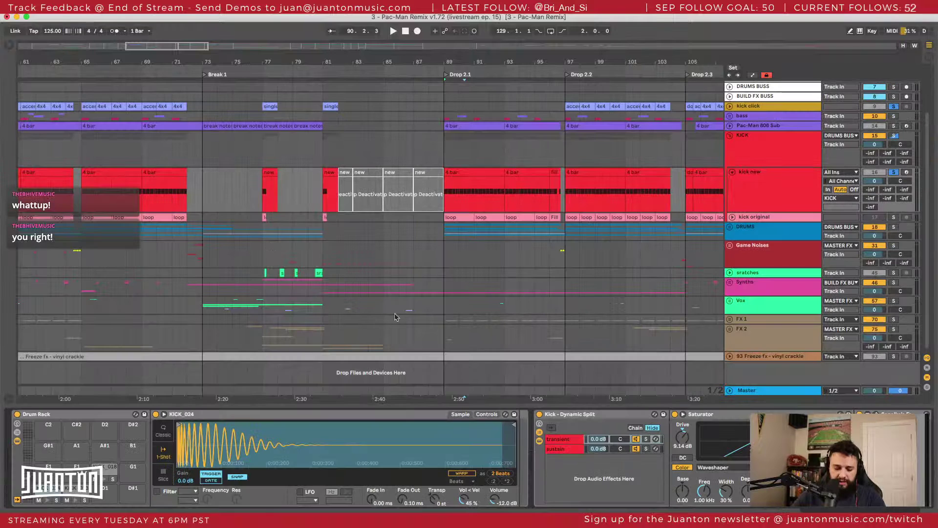
# Step: Examine the note pattern of the Fill clip at bar 96 on the kick new track, just before Drop 2.2
pyautogui.hscroll(2, 542, 185)
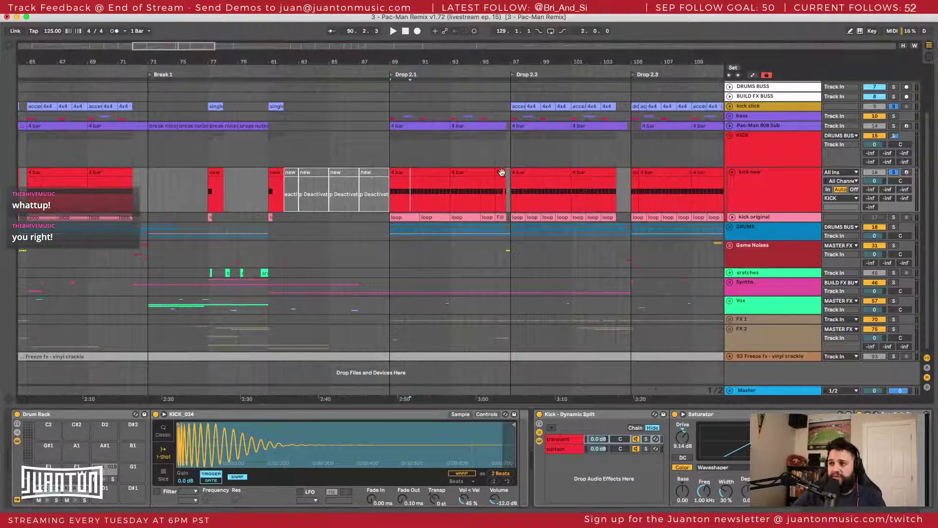
pyautogui.doubleClick(502, 173)
pyautogui.moveTo(501, 61); pyautogui.dragTo(497, 98)
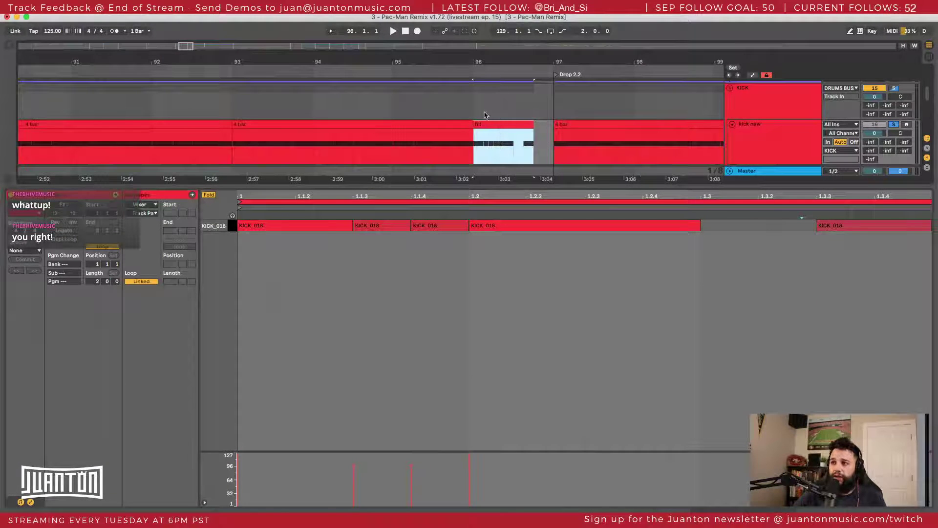
pyautogui.moveTo(486, 61); pyautogui.dragTo(482, 61)
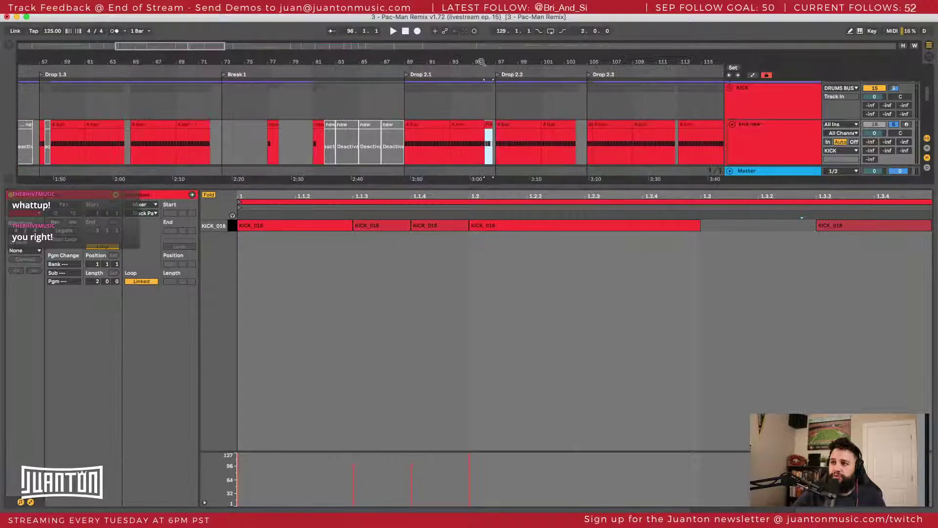
pyautogui.click(466, 103)
pyautogui.hotkey('shift', 'Tab')
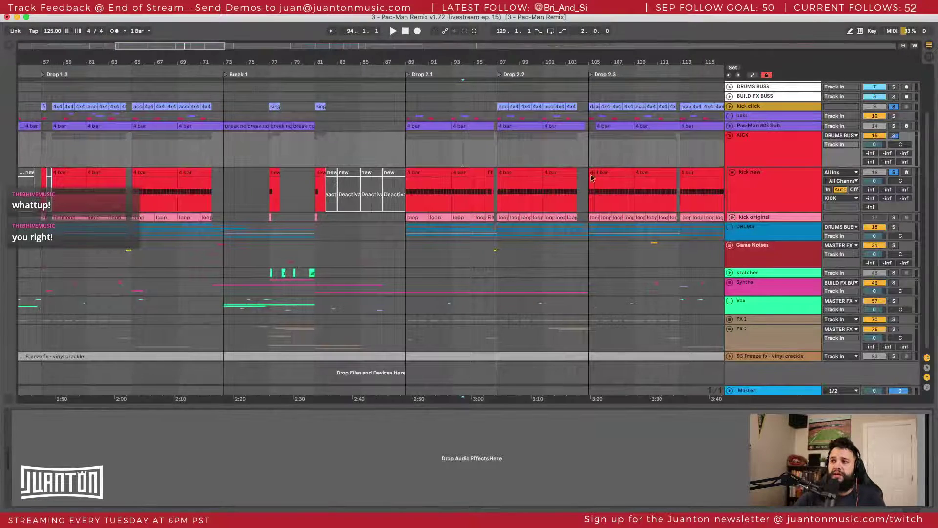
# Step: Unfold the kick click track to show its clip waveforms above the kick new track
pyautogui.hscroll(-5, 659, 186)
pyautogui.hscroll(-3, 659, 186)
pyautogui.scroll(3, 742, 137)
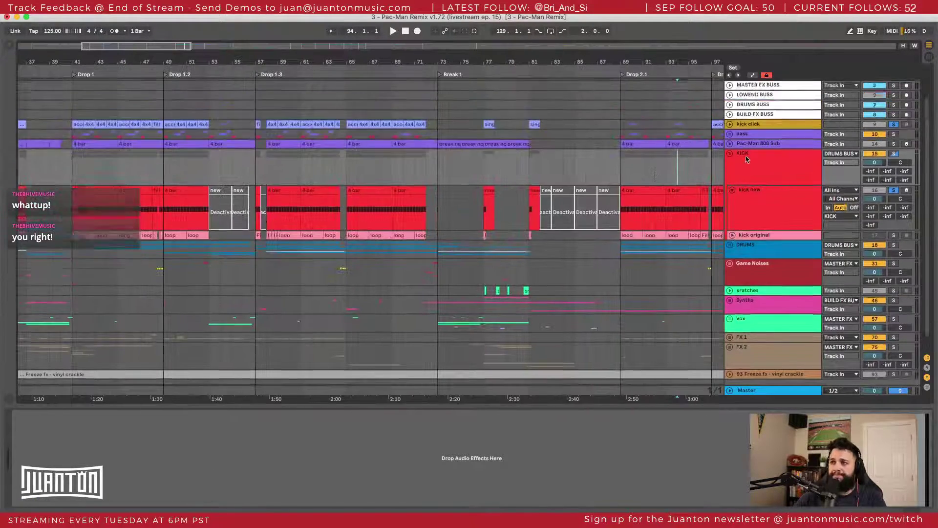
pyautogui.click(729, 144)
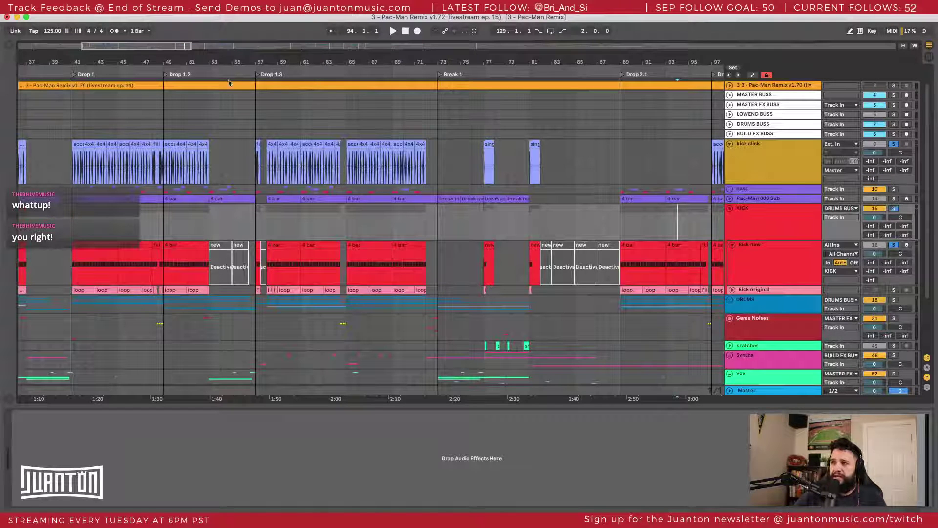
# Step: Inspect the first click's waveform and tail in the 4x4 kick click clip at bar 58, and play the clip
pyautogui.scroll(10, 261, 170)
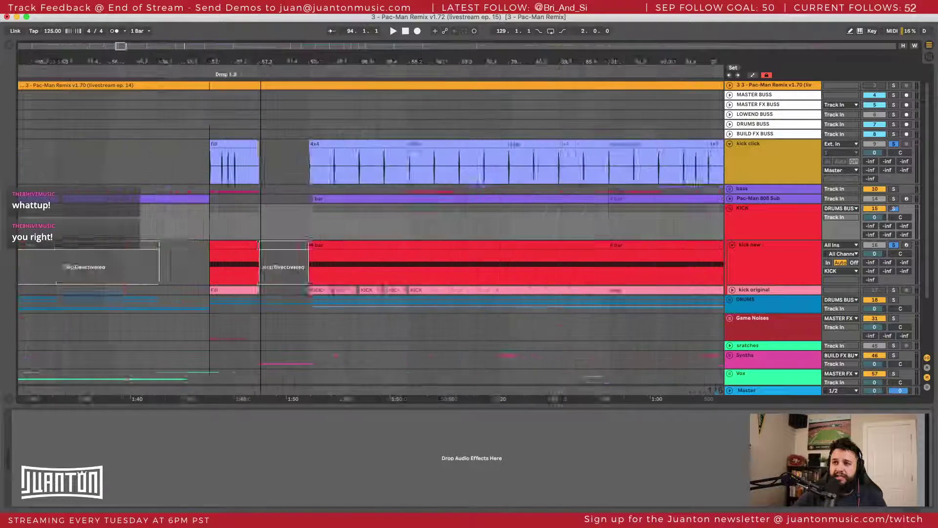
pyautogui.doubleClick(370, 167)
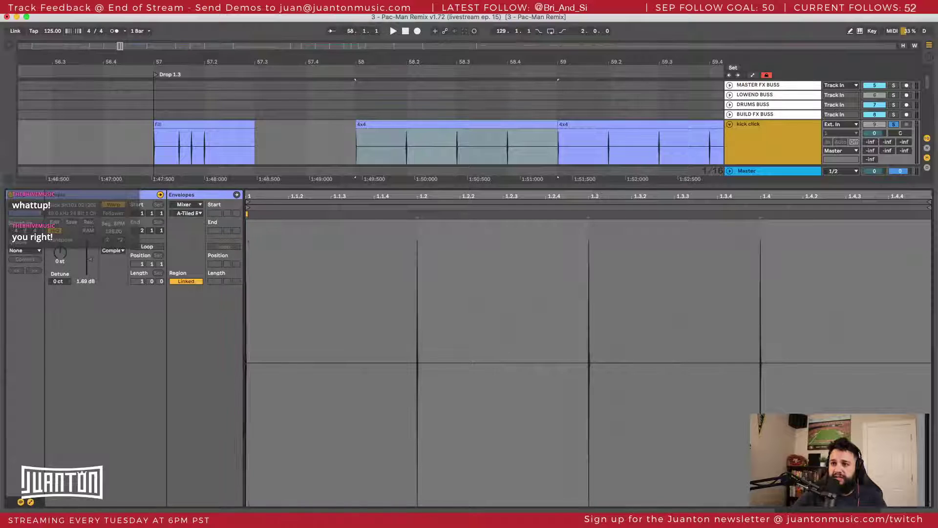
pyautogui.scroll(10, 245, 198)
pyautogui.moveTo(258, 270); pyautogui.dragTo(352, 268)
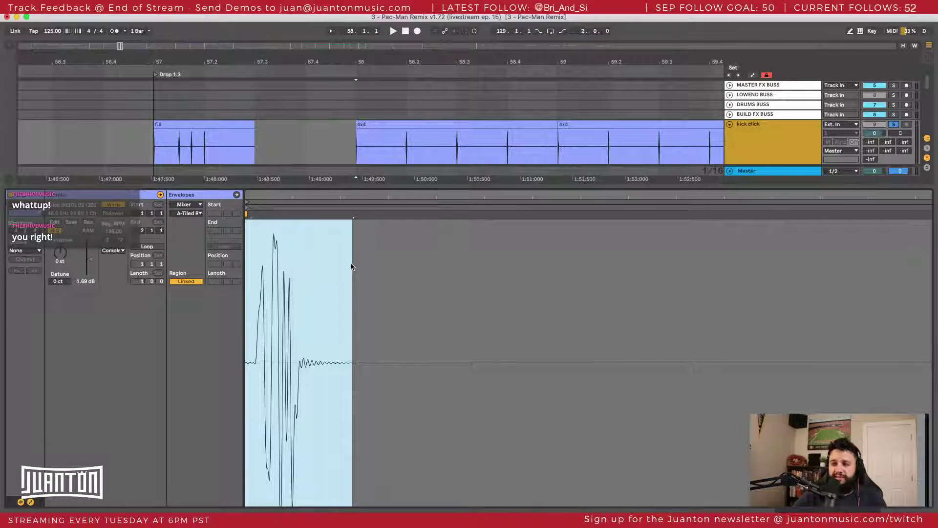
pyautogui.click(352, 268)
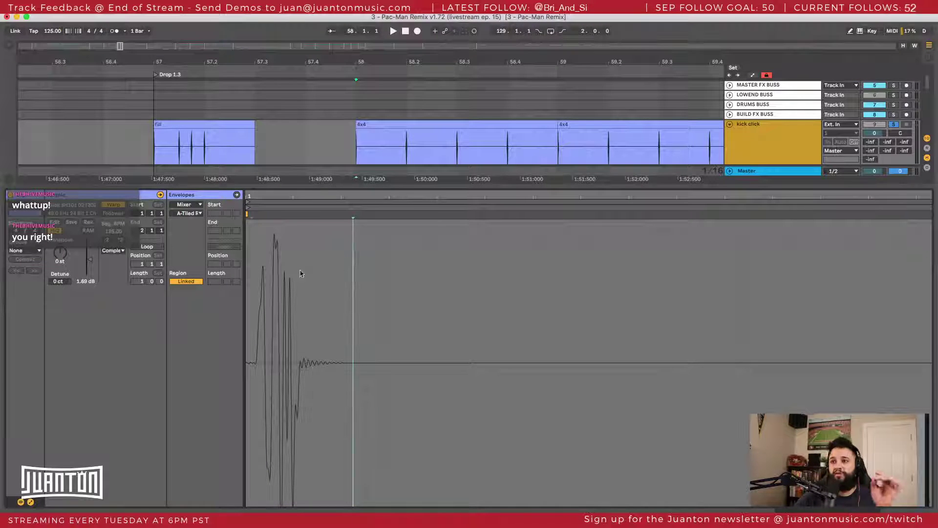
pyautogui.moveTo(247, 253); pyautogui.dragTo(921, 262)
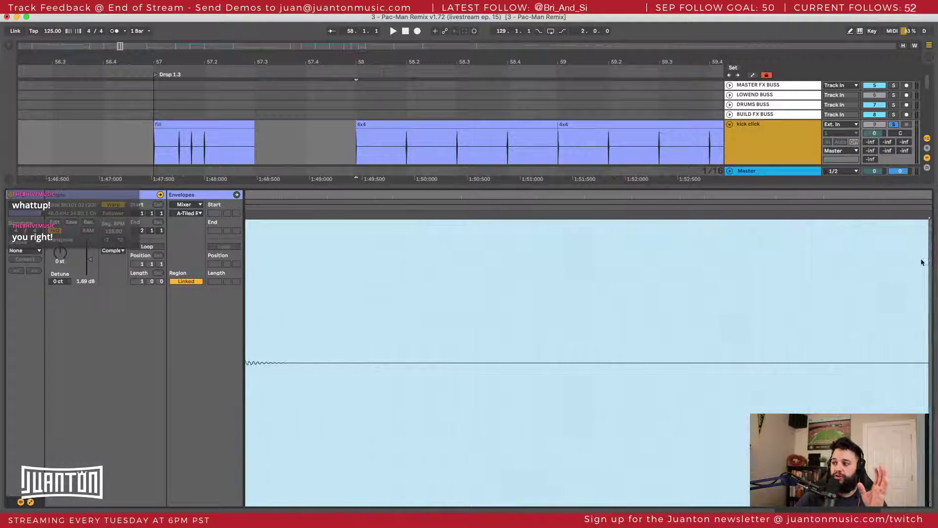
pyautogui.hscroll(-5, 390, 279)
pyautogui.click(304, 312)
pyautogui.press('space')
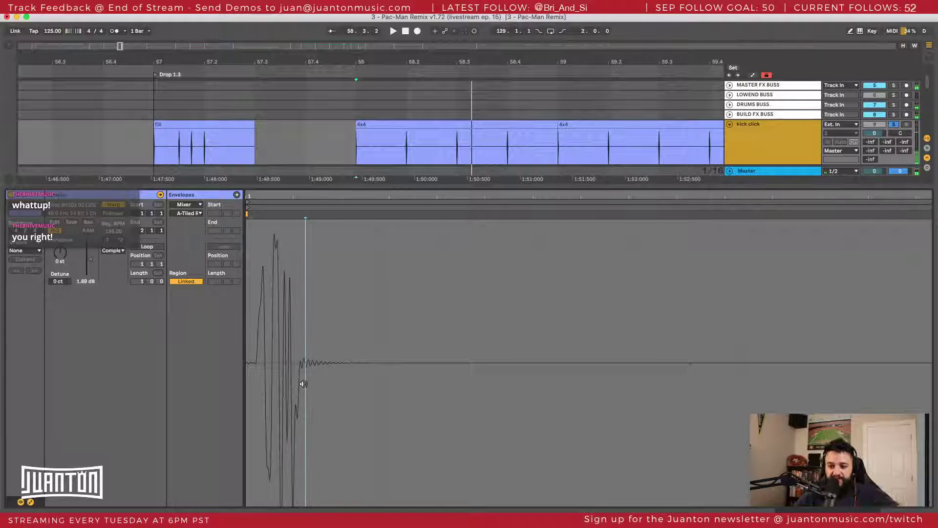
# Step: Compare the kick click clips with the kick new clips from Drop 1.3 through the end of Drop 2.3
pyautogui.moveTo(257, 57); pyautogui.dragTo(257, 41)
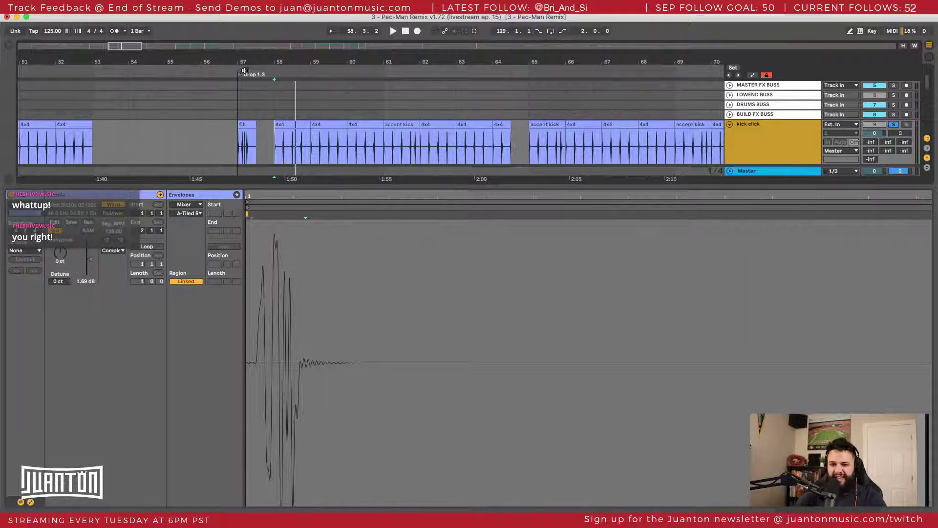
pyautogui.moveTo(241, 62); pyautogui.dragTo(342, 99)
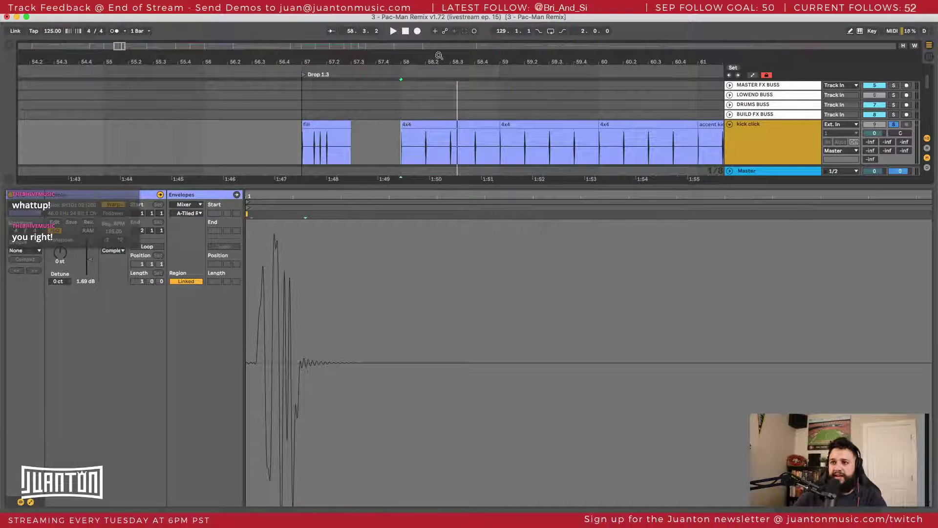
pyautogui.moveTo(438, 56); pyautogui.dragTo(35, 58)
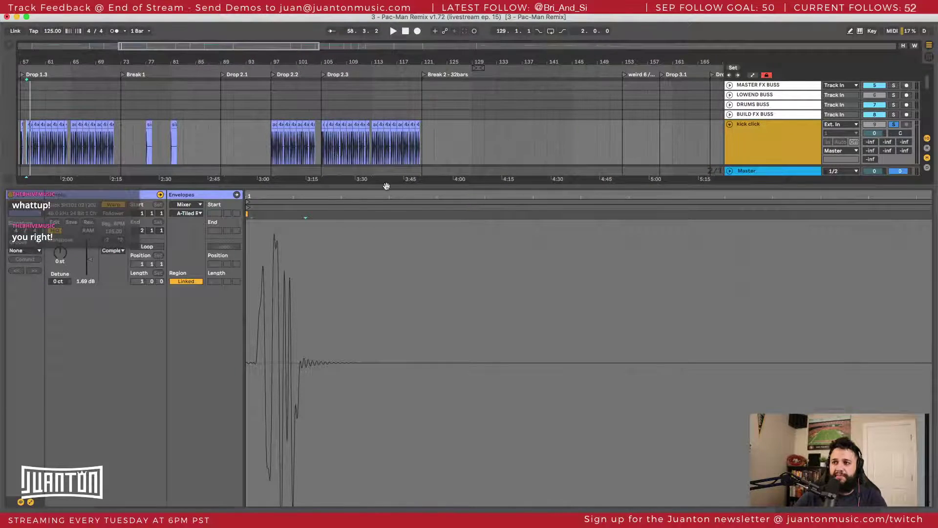
pyautogui.hotkey('shift', 'Tab')
pyautogui.moveTo(320, 61); pyautogui.dragTo(323, 108)
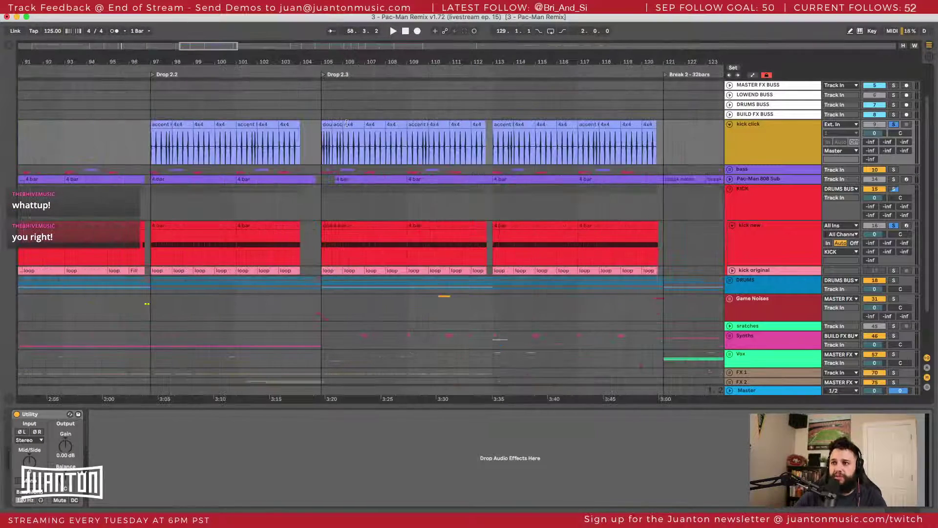
pyautogui.moveTo(335, 61); pyautogui.dragTo(326, 258)
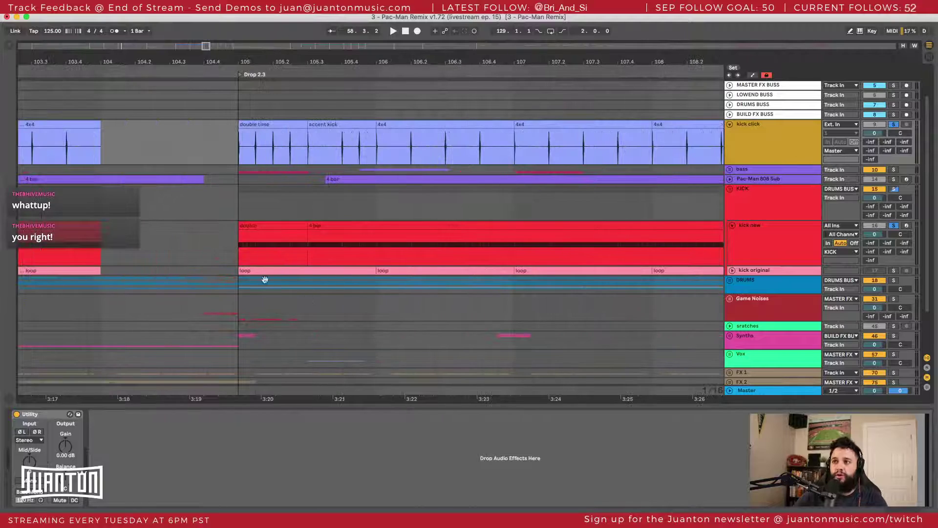
pyautogui.click(259, 224)
pyautogui.hscroll(15, 322, 208)
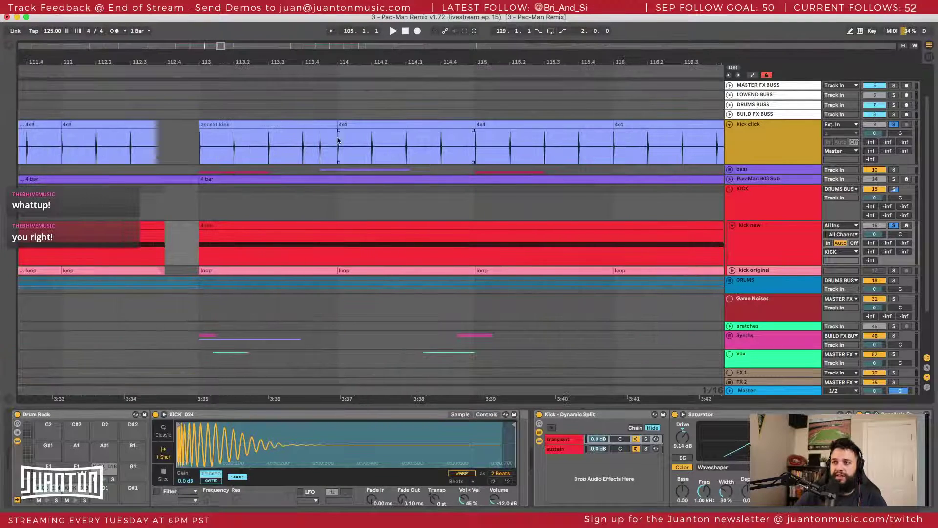
pyautogui.hscroll(15, 337, 140)
pyautogui.moveTo(327, 56); pyautogui.dragTo(325, 25)
pyautogui.click(134, 123)
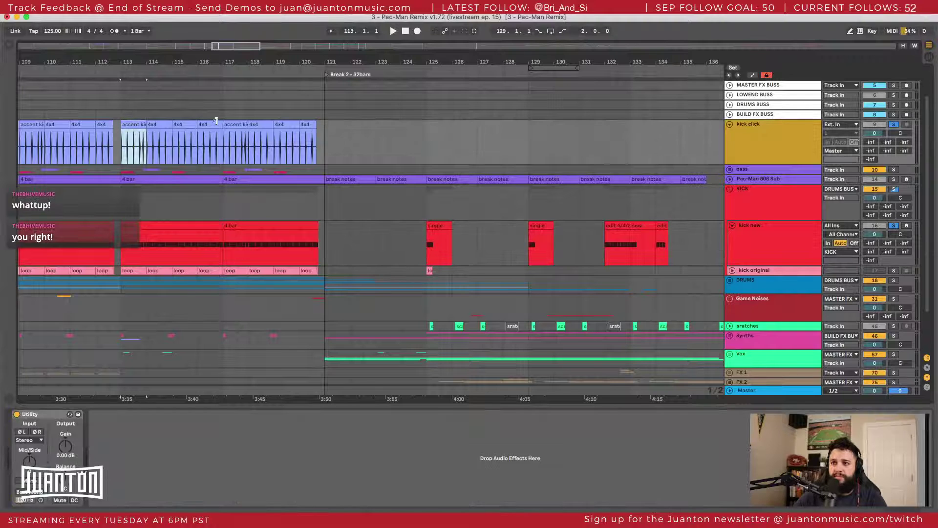
pyautogui.keyDown('shift'); pyautogui.click(209, 123); pyautogui.keyUp('shift')
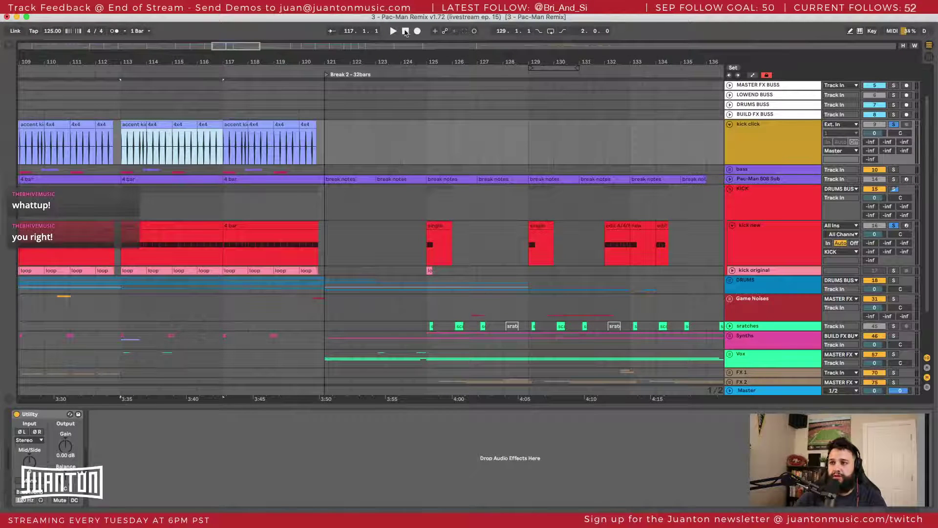
pyautogui.moveTo(397, 61); pyautogui.dragTo(397, 19)
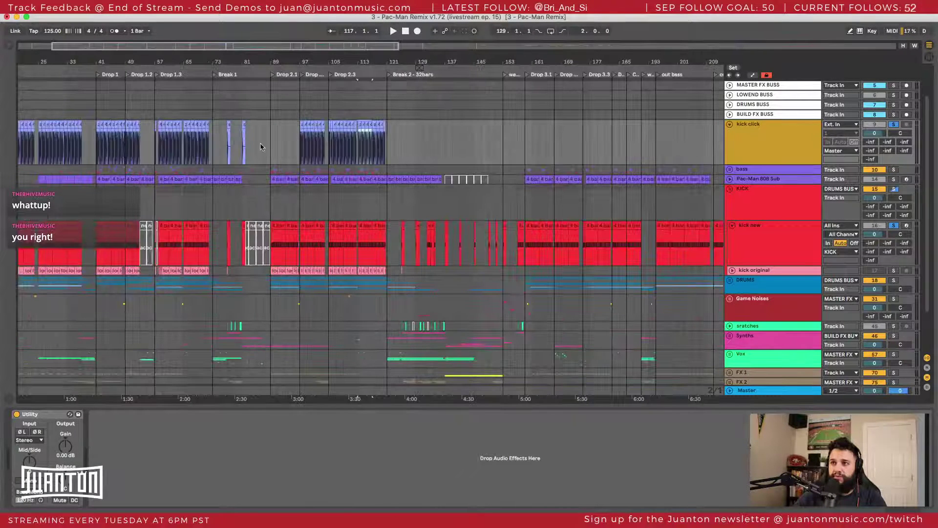
# Step: Copy the single click clip from Break 1 to bars 125 and 129 of Break 2 on the kick click track
pyautogui.click(228, 125)
pyautogui.moveTo(409, 63); pyautogui.dragTo(388, 98)
pyautogui.click(388, 126)
pyautogui.press('super+d')
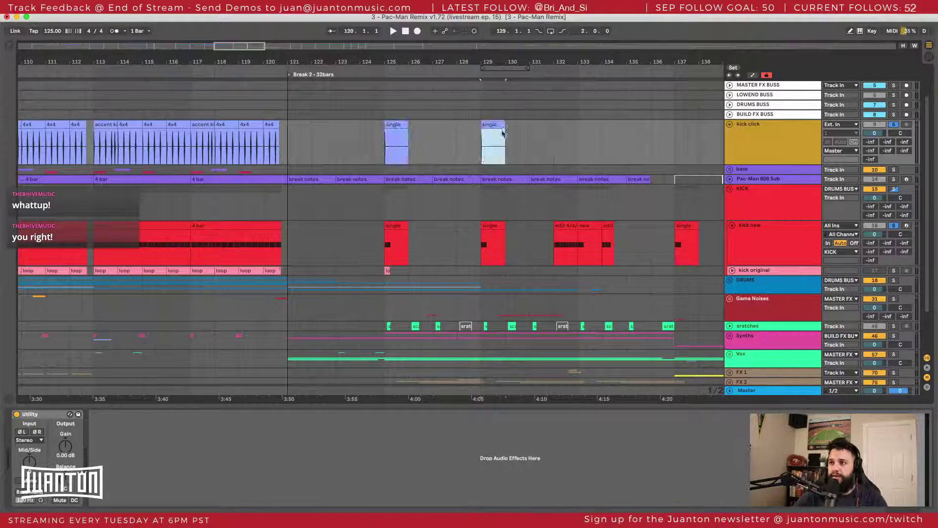
# Step: Paste the single click clip at bar 132 and duplicate its first beat onto beats 2 and 3
pyautogui.hscroll(5, 483, 137)
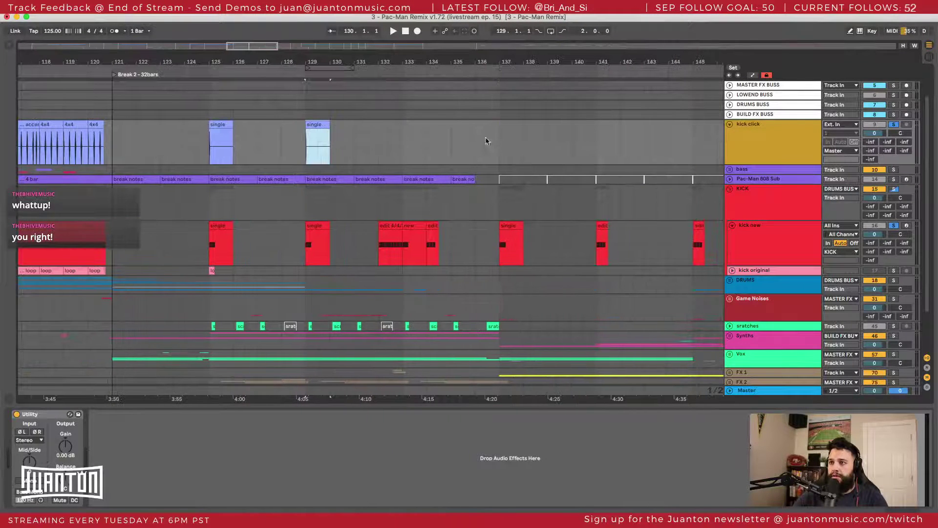
pyautogui.click(380, 142)
pyautogui.moveTo(393, 57); pyautogui.dragTo(393, 97)
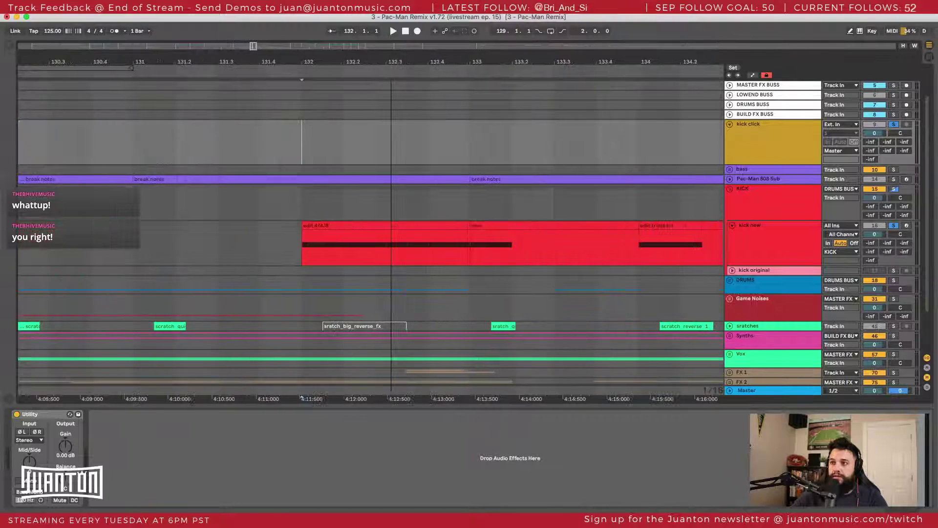
pyautogui.press('super+v')
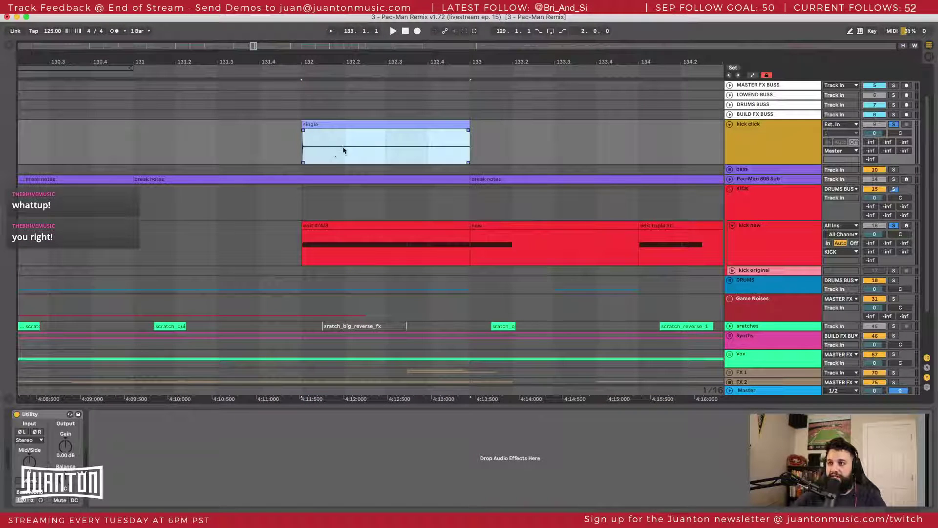
pyautogui.moveTo(344, 150); pyautogui.dragTo(303, 150)
pyautogui.press('super+d')
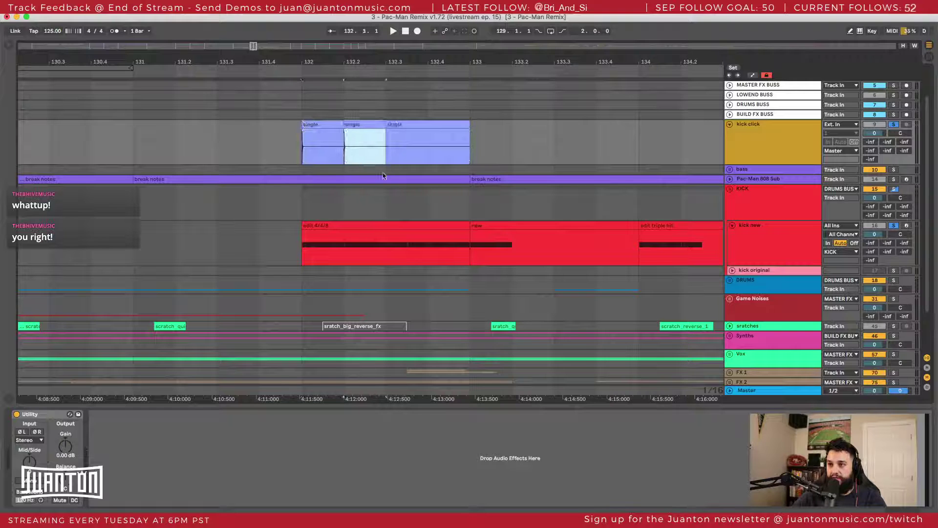
pyautogui.press('super+d')
# Step: Duplicate the first half-beat of the click clip at 132.3 four times, filling the bar and adding a hit at bar 133
pyautogui.moveTo(405, 153); pyautogui.dragTo(388, 123)
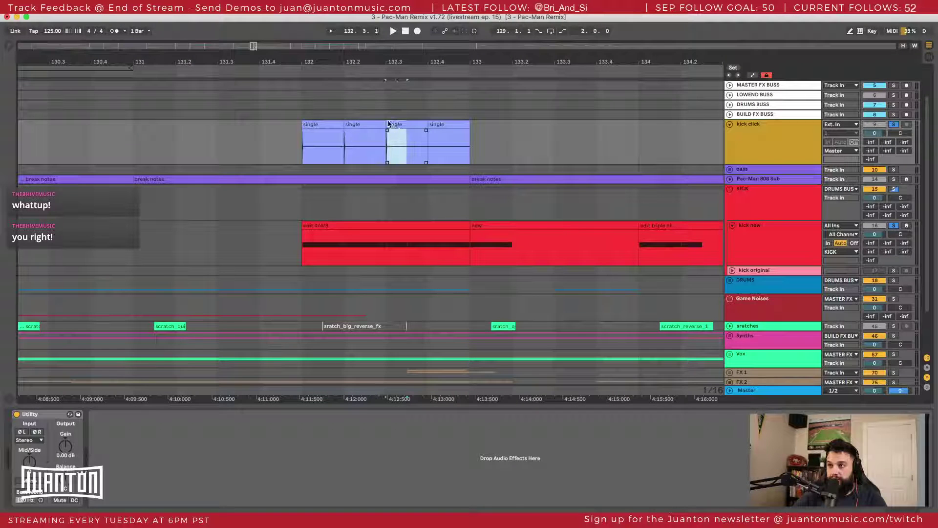
pyautogui.press('super+d')
pyautogui.press('super+d')
pyautogui.press('super+d')
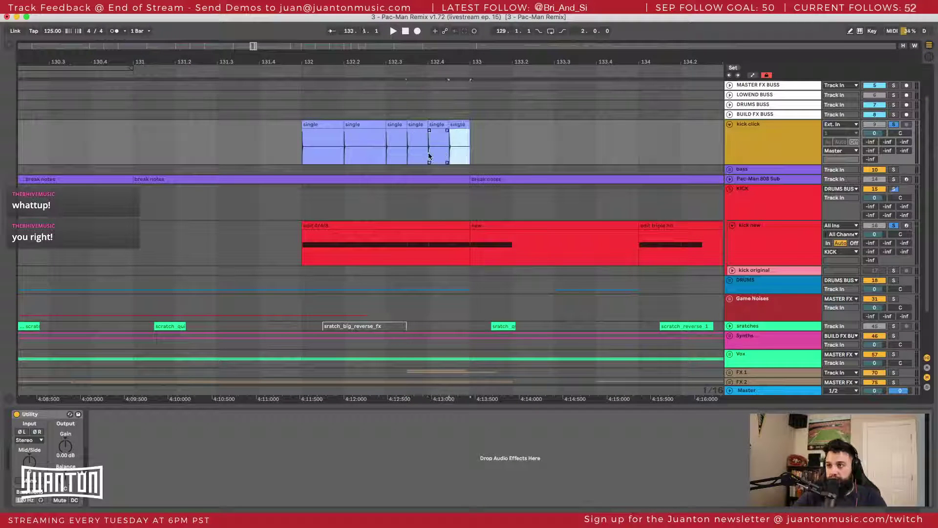
pyautogui.press('super+d')
# Step: Replace the half-beat click at bar 133 with a copy of the one-beat single clip from bar 132
pyautogui.hscroll(3, 458, 153)
pyautogui.click(170, 124)
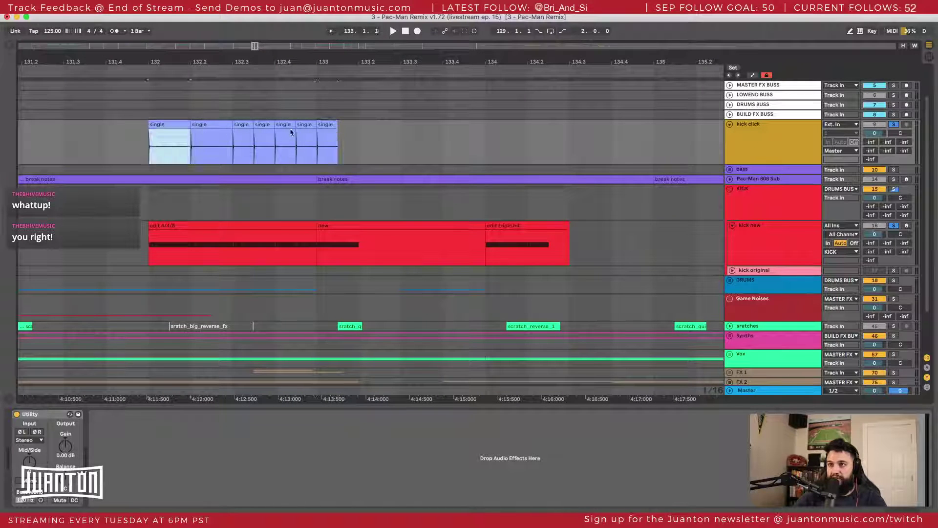
pyautogui.click(329, 124)
pyautogui.press('super+v')
# Step: Build a triple click at bar 134 by pasting the single clip and duplicating its first half-beat twice
pyautogui.click(486, 132)
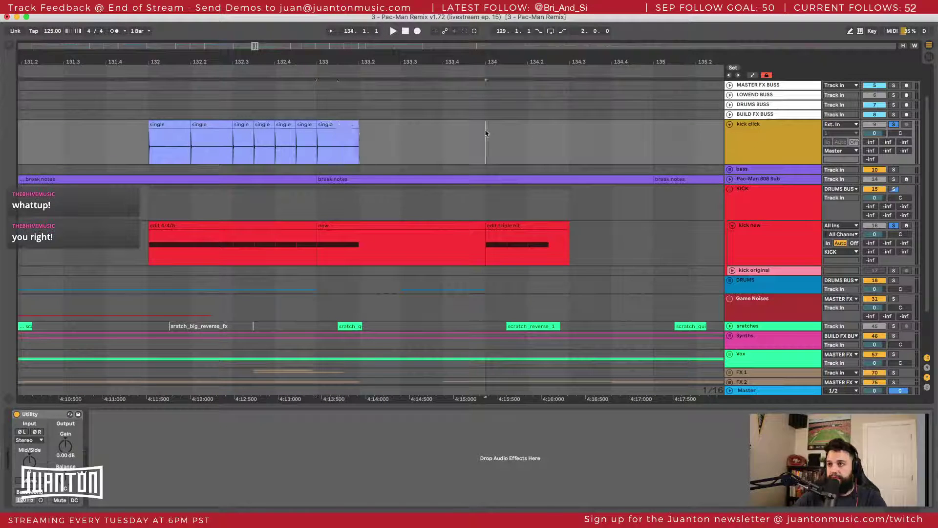
pyautogui.press('super+v')
pyautogui.moveTo(508, 147); pyautogui.dragTo(484, 126)
pyautogui.press('super+d')
pyautogui.press('super+d')
# Step: Paste the one-beat single click clip at bars 137 and 141 on the kick click track
pyautogui.hscroll(10, 484, 125)
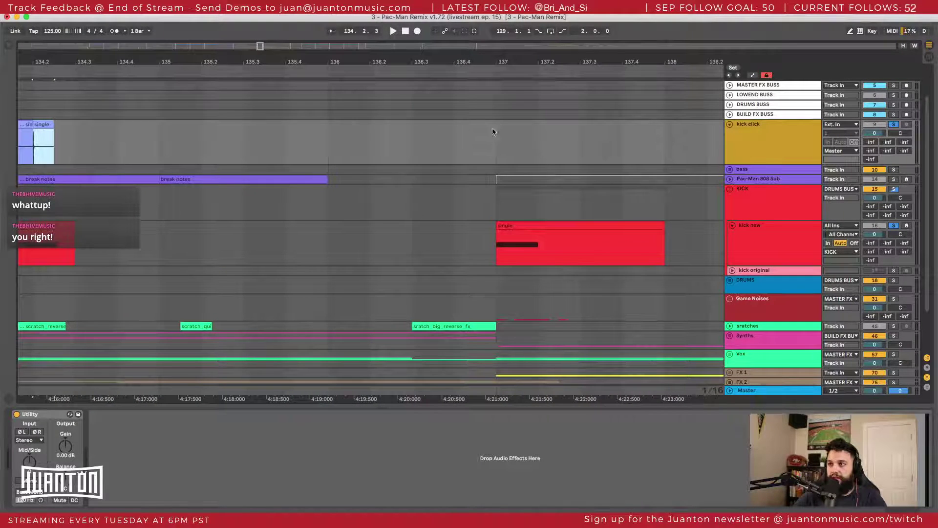
pyautogui.click(499, 128)
pyautogui.press('super+v')
pyautogui.moveTo(532, 63)
pyautogui.mouseDown()
pyautogui.moveTo(533, 55)
pyautogui.moveTo(323, 49)
pyautogui.mouseUp()
pyautogui.click(439, 129)
pyautogui.press('super+v')
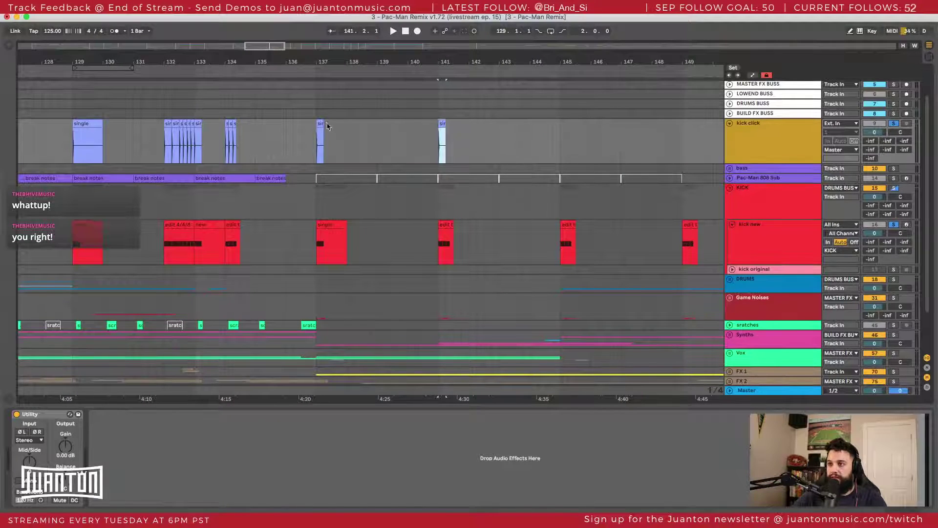
# Step: Copy the triple click from bar 134 and paste it over the single click at bar 141
pyautogui.click(223, 131)
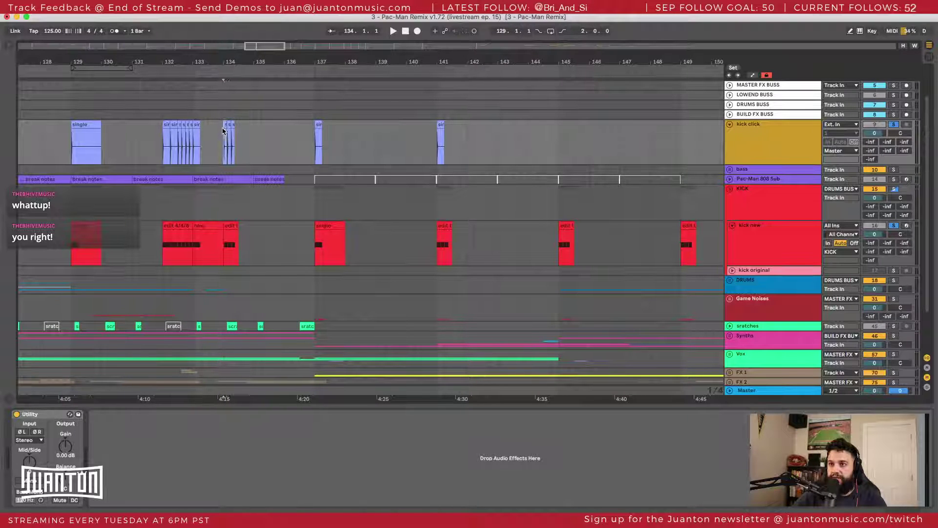
pyautogui.moveTo(224, 131); pyautogui.dragTo(239, 131)
pyautogui.click(438, 125)
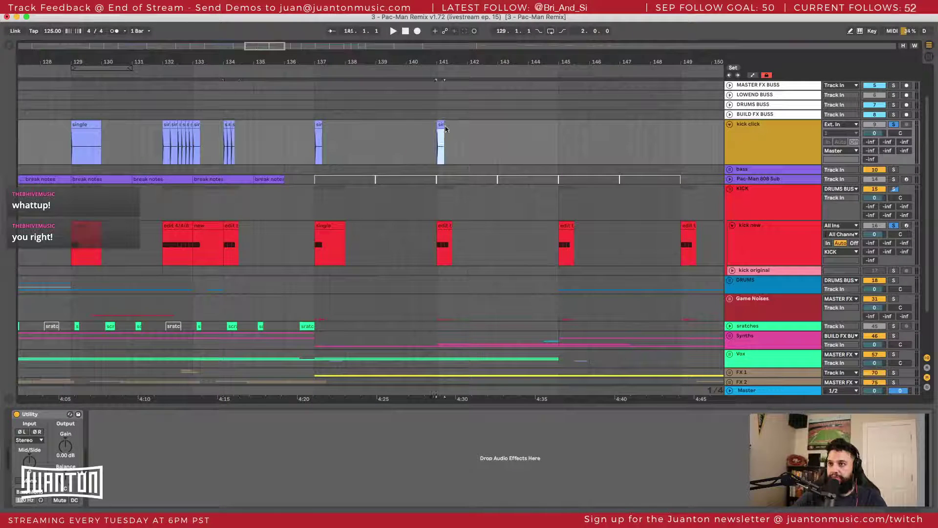
pyautogui.press('super+v')
# Step: Paste the triple click at bars 145, 149 and 151 to line up with the triple-hit kick clips
pyautogui.moveTo(439, 65)
pyautogui.mouseDown()
pyautogui.moveTo(439, 93)
pyautogui.moveTo(439, 79)
pyautogui.mouseUp()
pyautogui.hscroll(3, 454, 280)
pyautogui.click(494, 130)
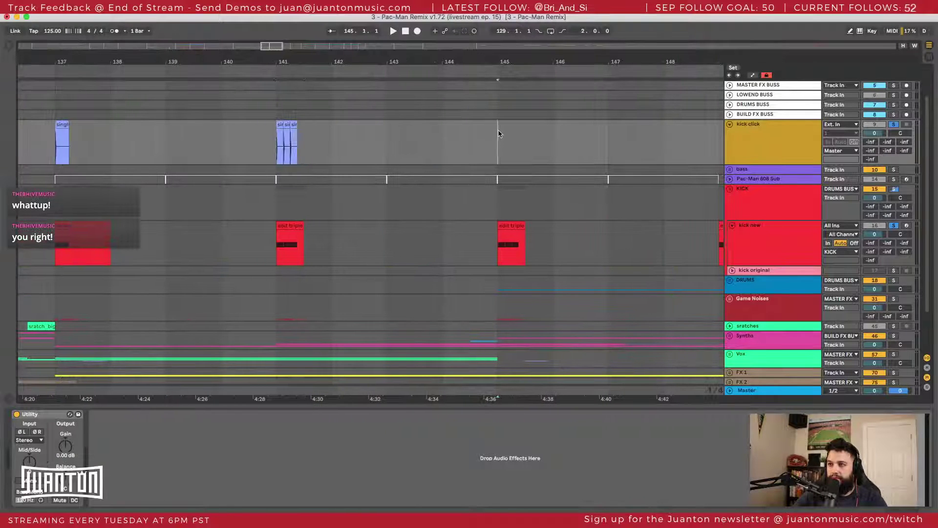
pyautogui.press('super+v')
pyautogui.hscroll(5, 480, 235)
pyautogui.click(397, 132)
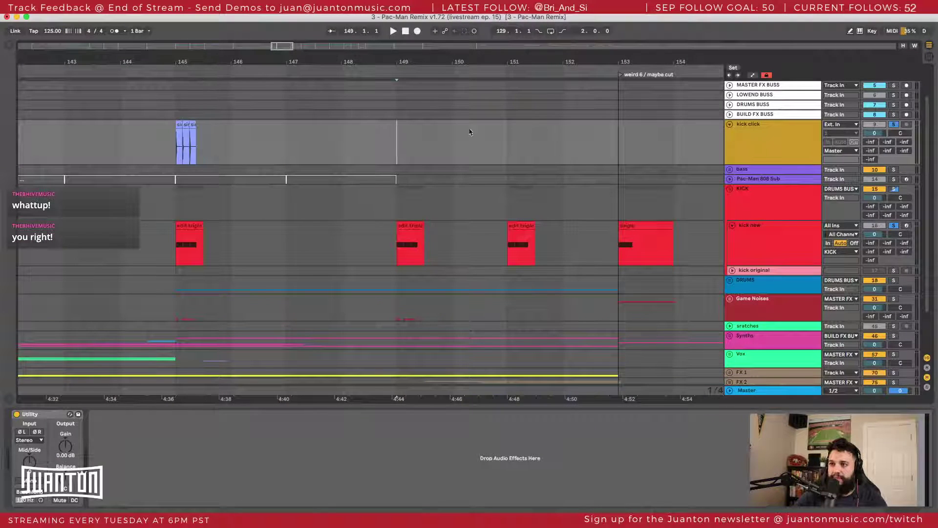
pyautogui.press('super+v')
pyautogui.click(508, 131)
pyautogui.press('super+v')
# Step: Paste the triple click at bar 153 and reduce it to one single click clip lasting two beats
pyautogui.hscroll(5, 564, 168)
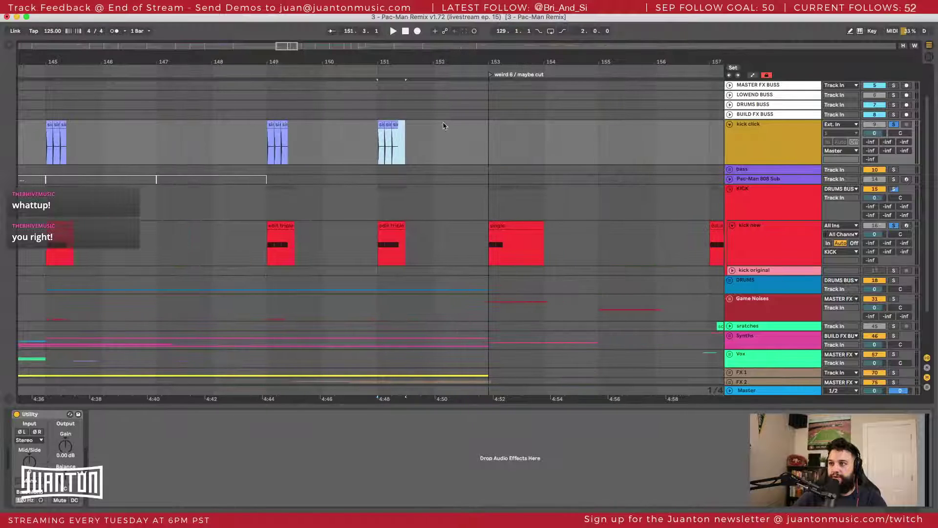
pyautogui.click(499, 130)
pyautogui.press('super+v')
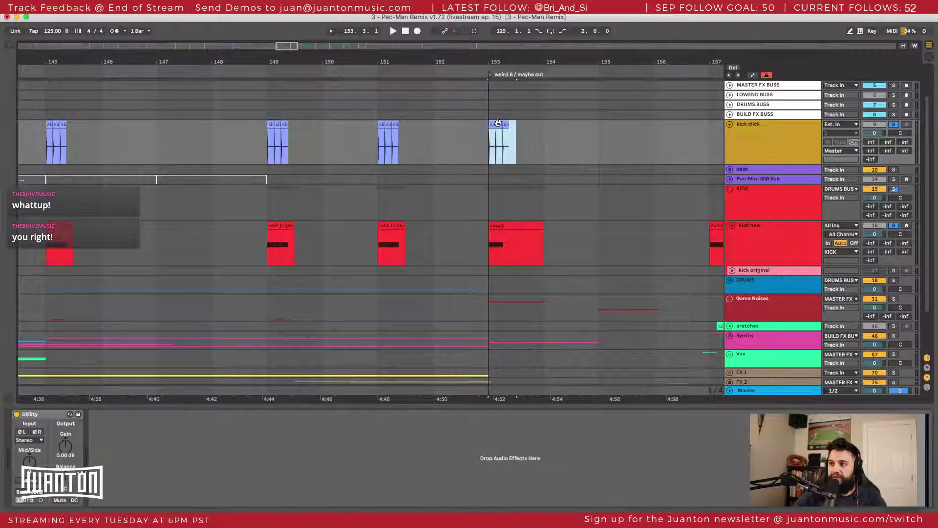
pyautogui.click(499, 123)
pyautogui.keyDown('shift'); pyautogui.click(506, 123); pyautogui.keyUp('shift')
pyautogui.press('Delete')
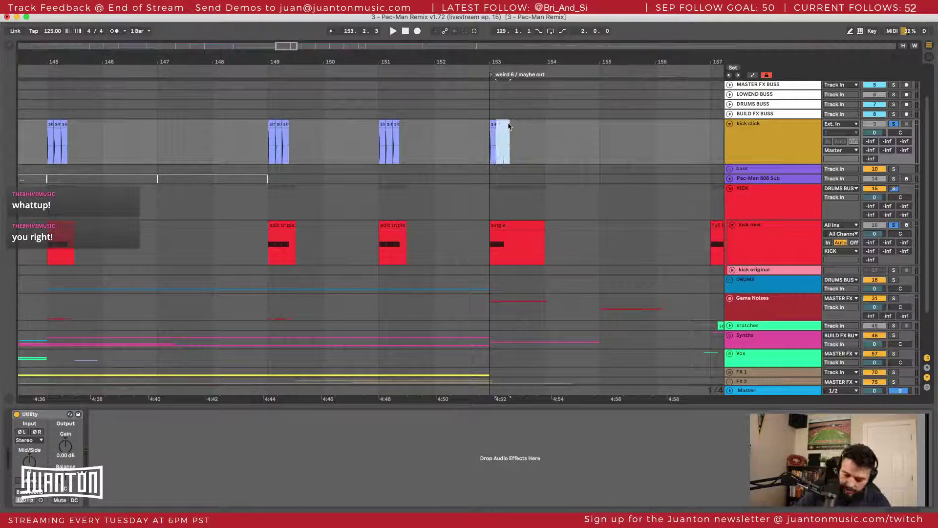
pyautogui.moveTo(496, 124); pyautogui.dragTo(516, 123)
# Step: Copy the accent kick and 4x4 click clips from bars 113 and 114 to bar 157, before Drop 3.1
pyautogui.hscroll(5, 547, 145)
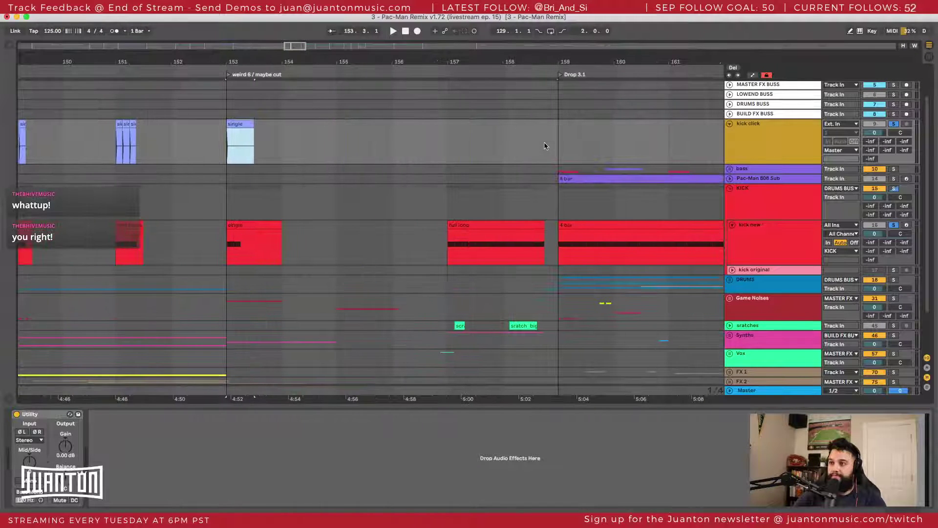
pyautogui.click(447, 131)
pyautogui.moveTo(429, 59); pyautogui.dragTo(429, 35)
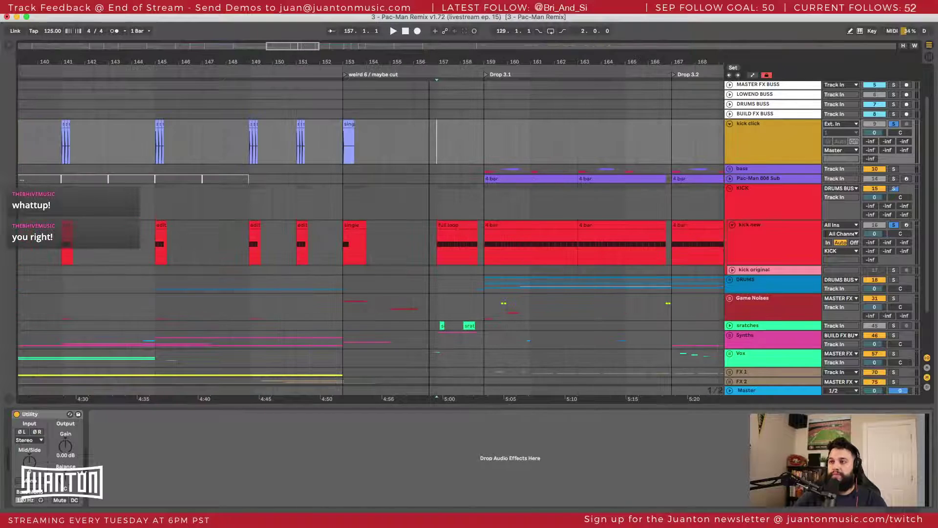
pyautogui.hscroll(-10, 292, 107)
pyautogui.hscroll(-20, 98, 122)
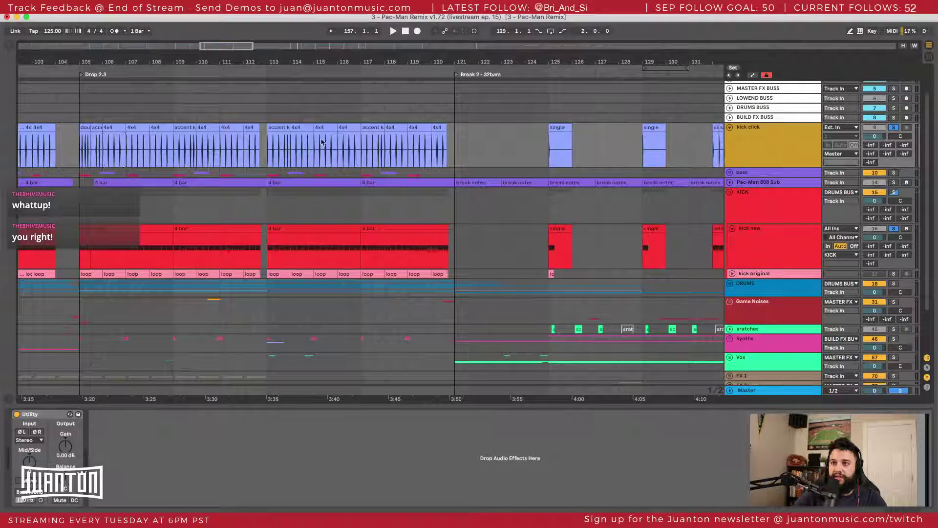
pyautogui.moveTo(286, 130); pyautogui.dragTo(313, 130)
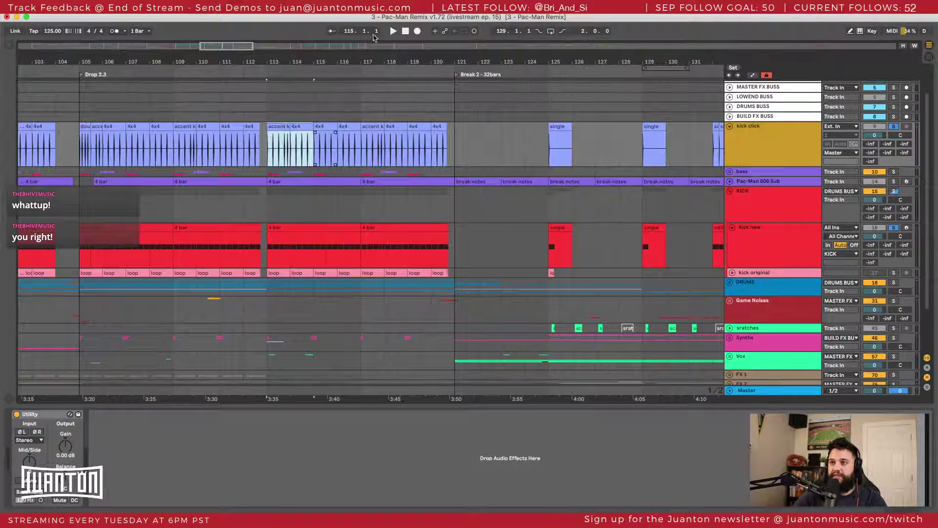
pyautogui.hscroll(20, 535, 128)
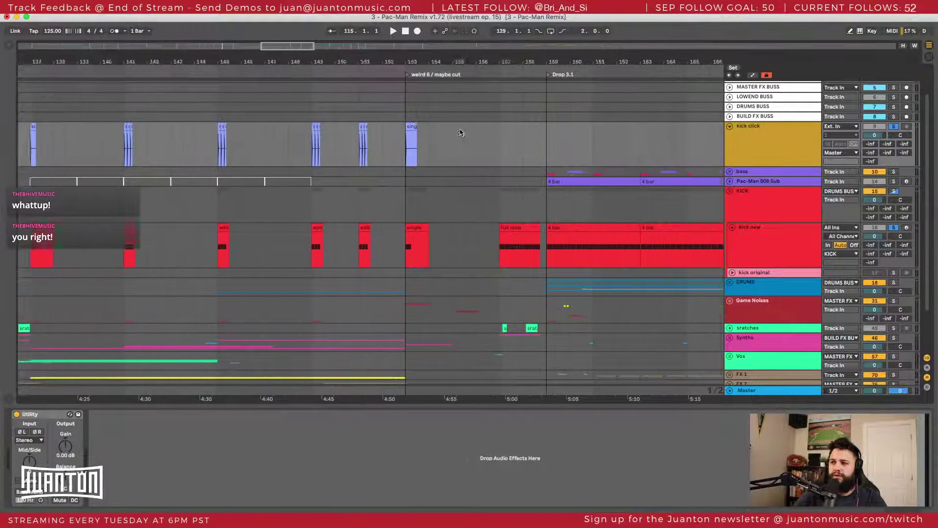
pyautogui.click(481, 133)
pyautogui.press('super+v')
# Step: Trim the end of the 4x4 click clip at bar 158 back to just before beat 4
pyautogui.moveTo(521, 59); pyautogui.dragTo(530, 115)
pyautogui.click(472, 123)
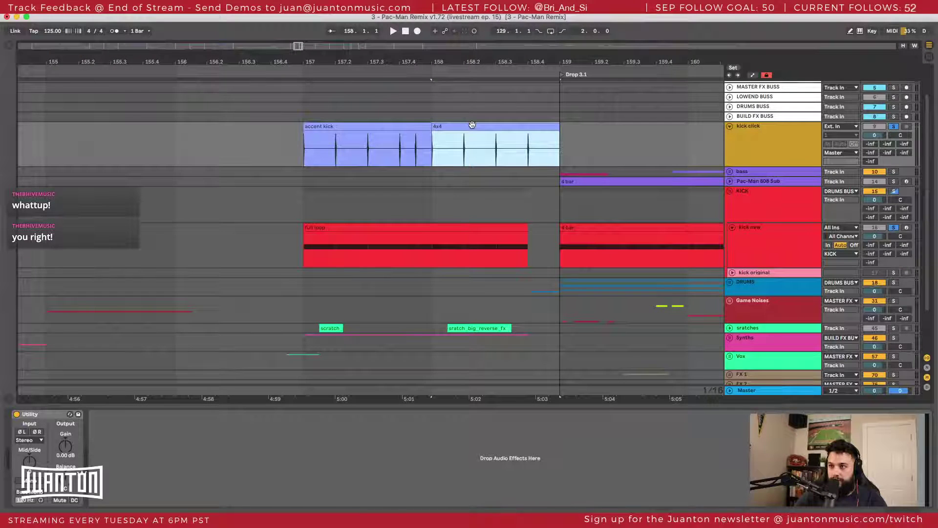
pyautogui.click(416, 127)
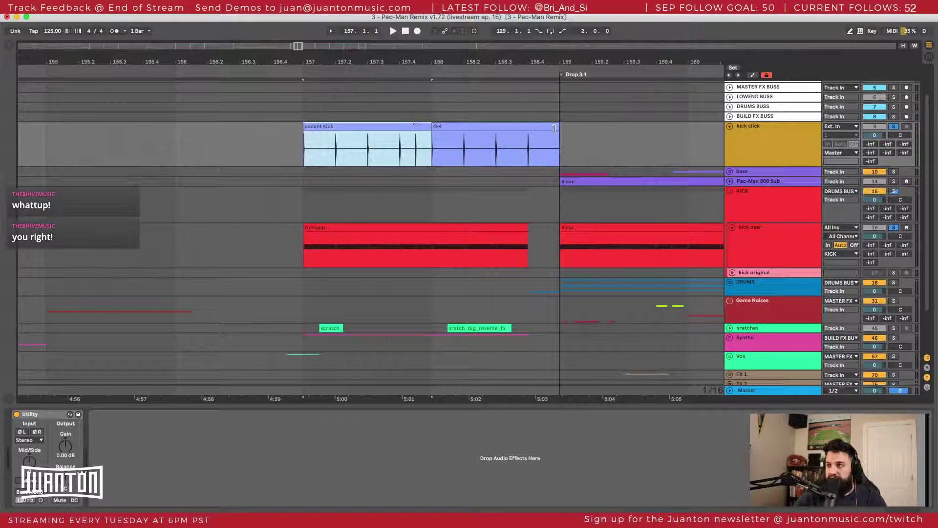
pyautogui.moveTo(553, 128); pyautogui.dragTo(520, 128)
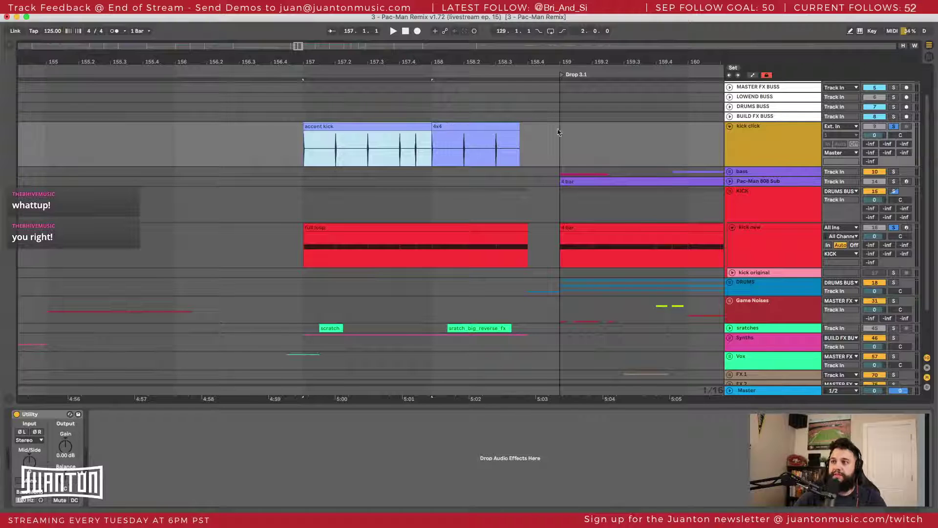
# Step: Duplicate the accent kick and 4x4 click clips to bar 159 at Drop 3.1, then repeat the 4x4 clip at bars 161 and 162
pyautogui.hotkey('ctrl', 'd')
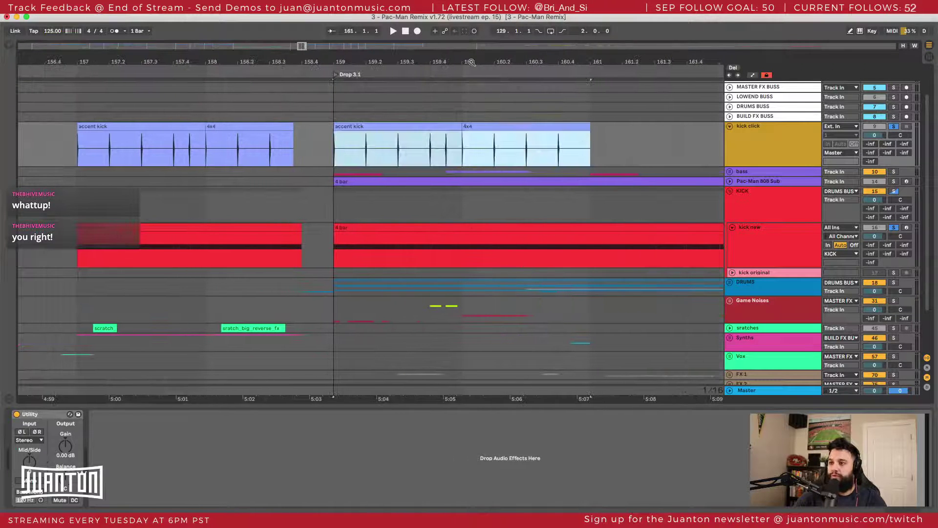
pyautogui.moveTo(462, 61); pyautogui.dragTo(272, 51)
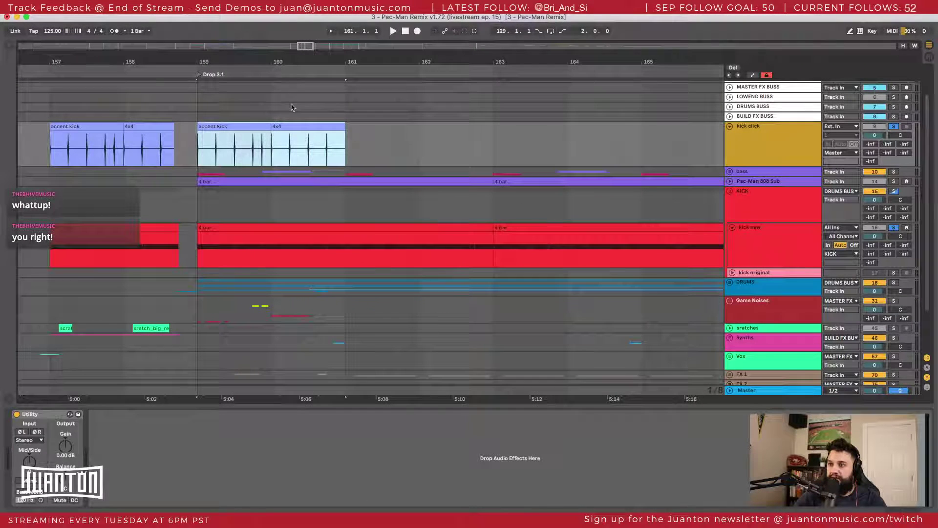
pyautogui.click(322, 134)
pyautogui.hotkey('ctrl', 'd')
pyautogui.hotkey('ctrl', 'd')
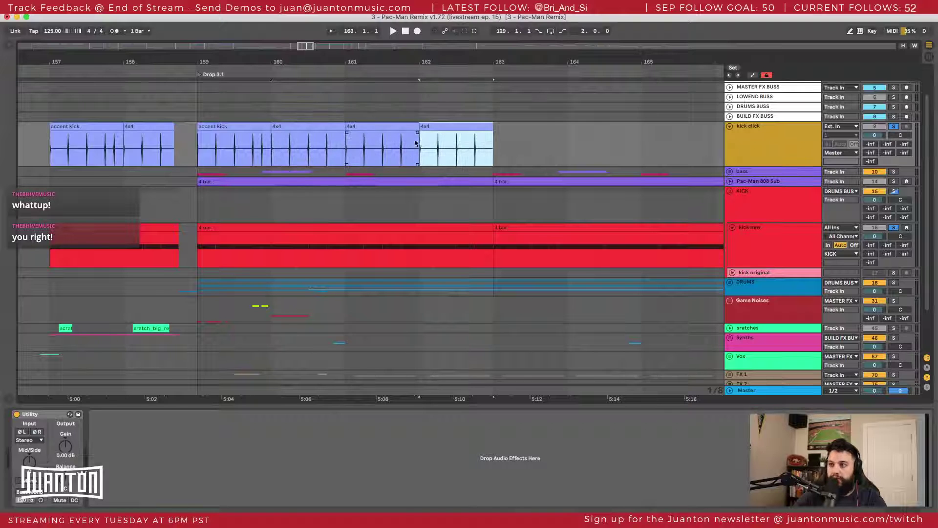
# Step: Duplicate the four-bar click pattern to bar 163 and trim the last 4x4 clip's end at bar 166 to just before beat 4
pyautogui.keyDown('shift'); pyautogui.click(249, 135); pyautogui.keyUp('shift')
pyautogui.hotkey('ctrl', 'd')
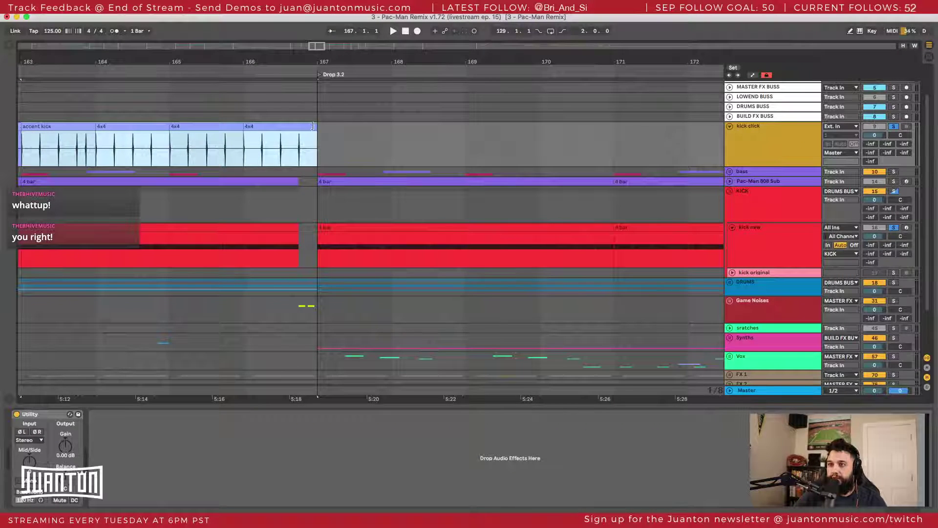
pyautogui.moveTo(313, 126); pyautogui.dragTo(291, 128)
# Step: Paste the accent kick and 4x4 click clips at bar 167, Drop 3.2, and repeat the 4x4 clip to complete four bars
pyautogui.click(318, 132)
pyautogui.press('super+v')
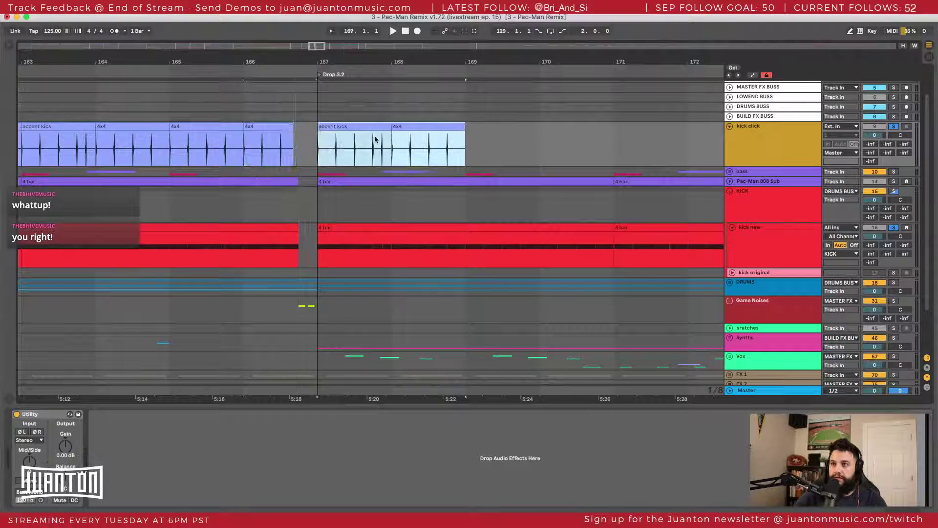
pyautogui.click(428, 128)
pyautogui.press('super+d')
pyautogui.press('super+d')
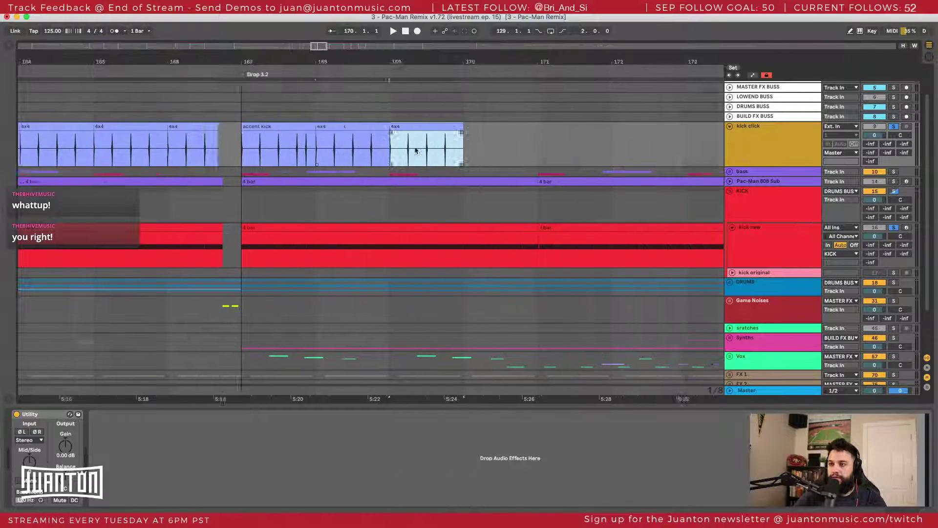
# Step: Duplicate the four-bar click pattern to bars 171 and 175, and delete the 4x4 click clip at bar 174 before Drop 3.3
pyautogui.keyDown('shift'); pyautogui.click(187, 132); pyautogui.keyUp('shift')
pyautogui.press('super+d')
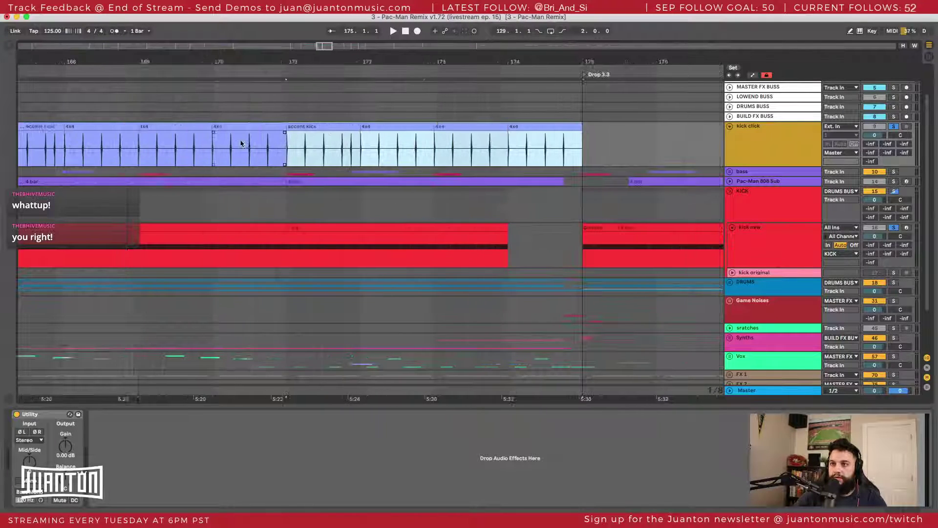
pyautogui.press('super+d')
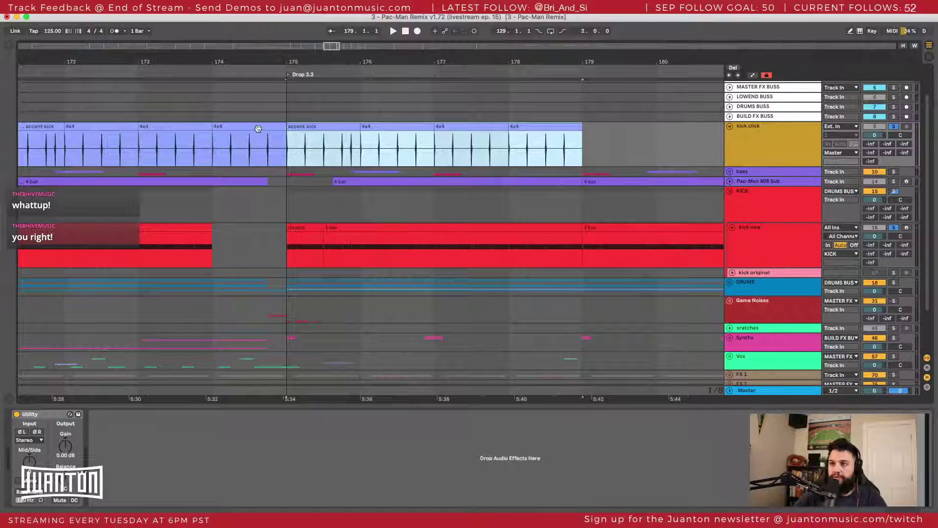
pyautogui.click(258, 128)
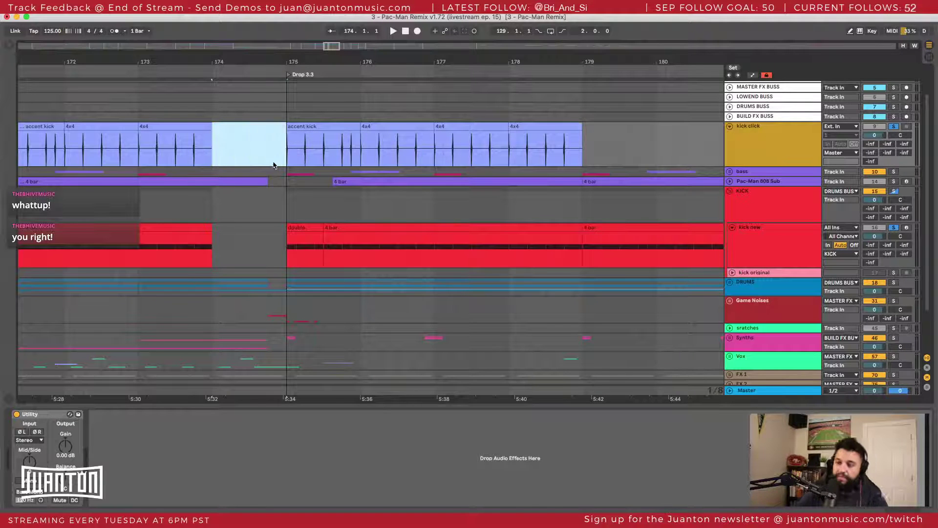
pyautogui.press('Delete')
# Step: Copy the double click clip from bar 105 at Drop 2.3 to bar 175 at Drop 3.3 on the kick click track
pyautogui.hscroll(5, 191, 84)
pyautogui.moveTo(201, 61); pyautogui.dragTo(201, 27)
pyautogui.click(169, 46)
pyautogui.moveTo(185, 60); pyautogui.dragTo(188, 93)
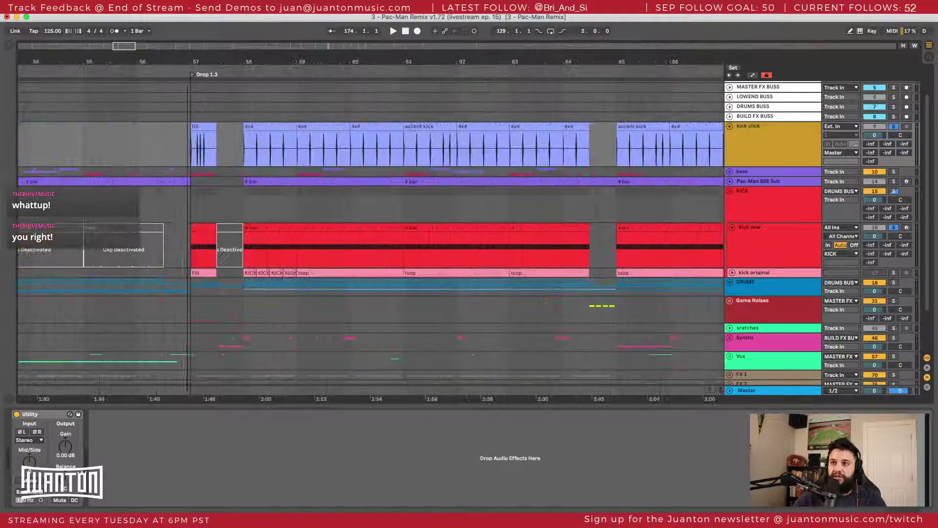
pyautogui.hscroll(5, 299, 139)
pyautogui.hscroll(-2, 307, 134)
pyautogui.hscroll(10, 306, 129)
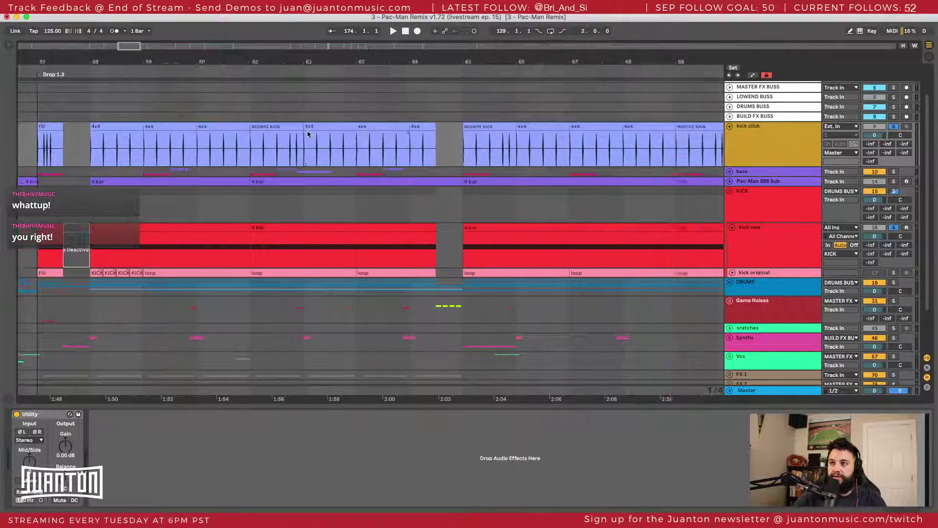
pyautogui.hscroll(-20, 354, 138)
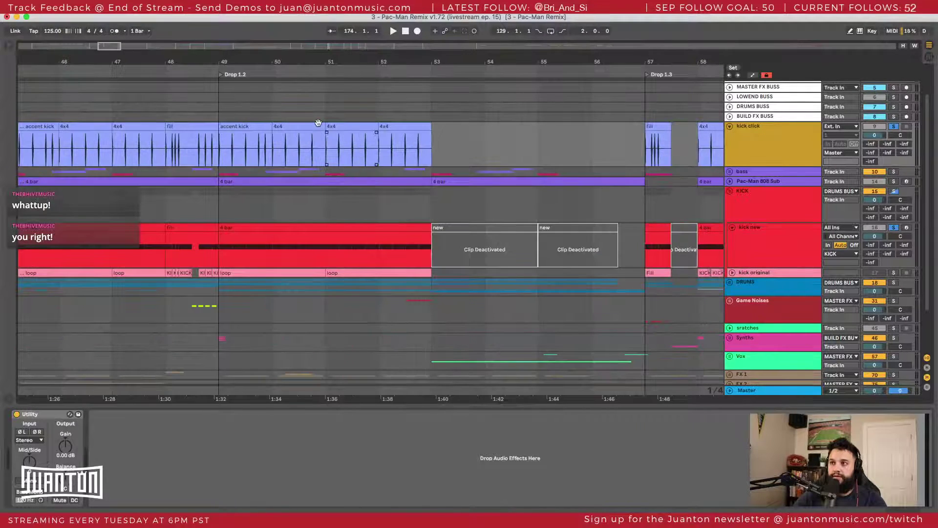
pyautogui.hscroll(-10, 318, 122)
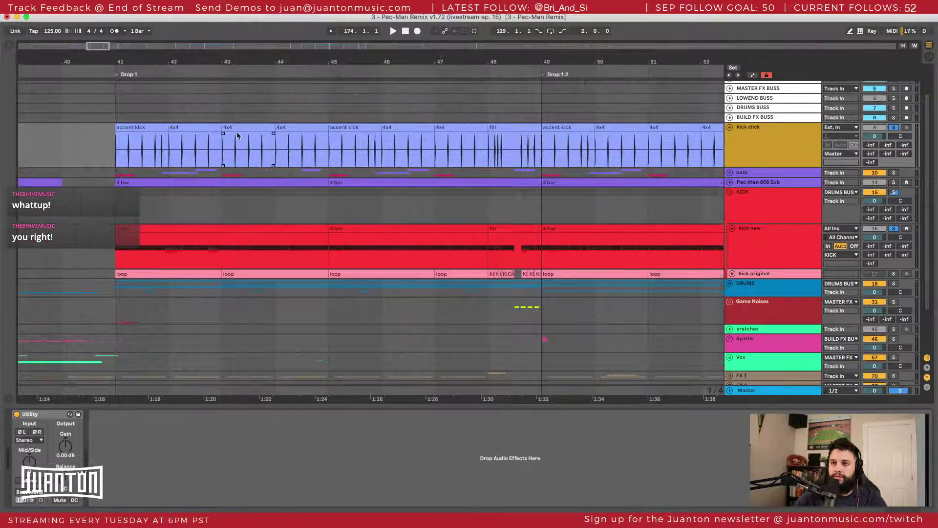
pyautogui.moveTo(364, 62); pyautogui.dragTo(364, 59)
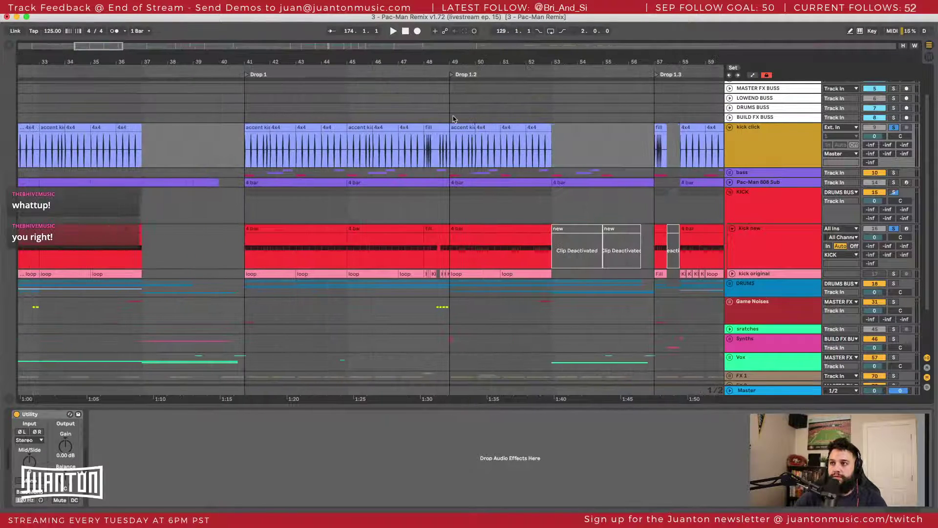
pyautogui.hscroll(15, 453, 119)
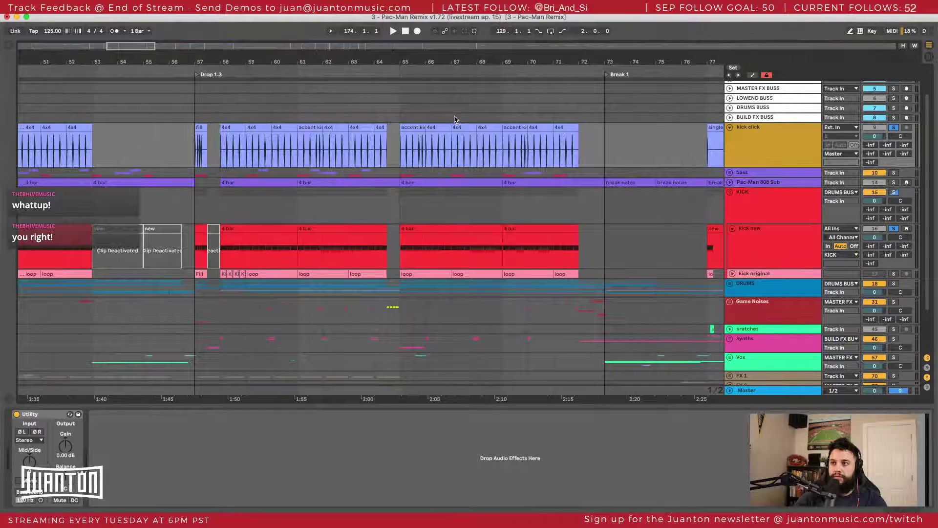
pyautogui.hscroll(20, 454, 119)
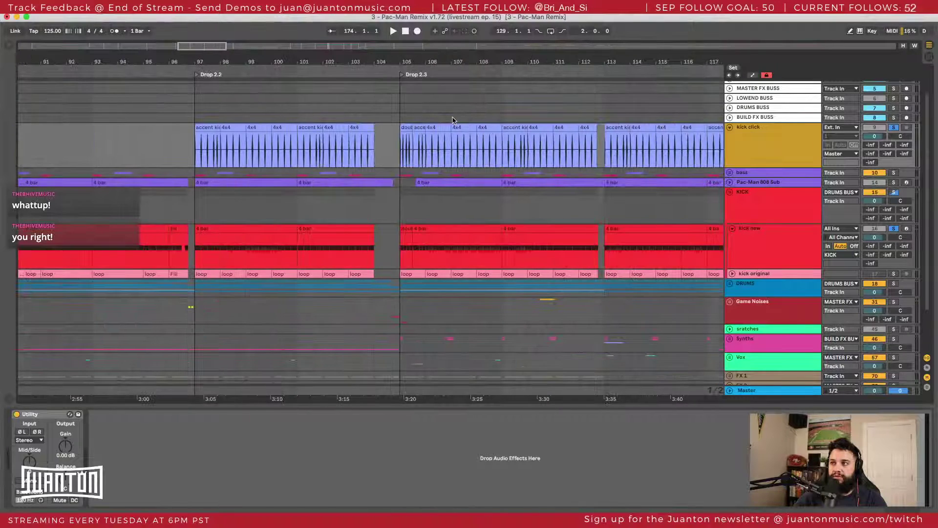
pyautogui.hscroll(4, 452, 119)
pyautogui.hscroll(20, 437, 155)
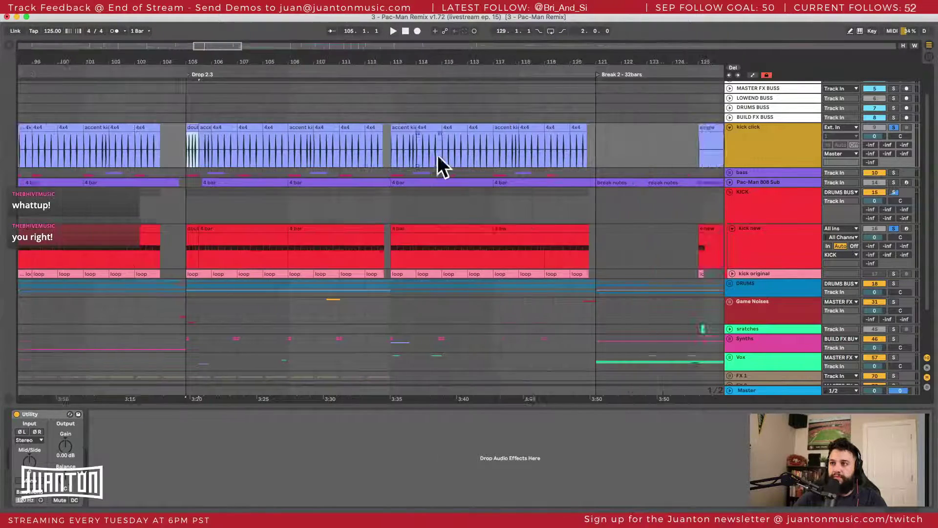
pyautogui.hscroll(16, 442, 159)
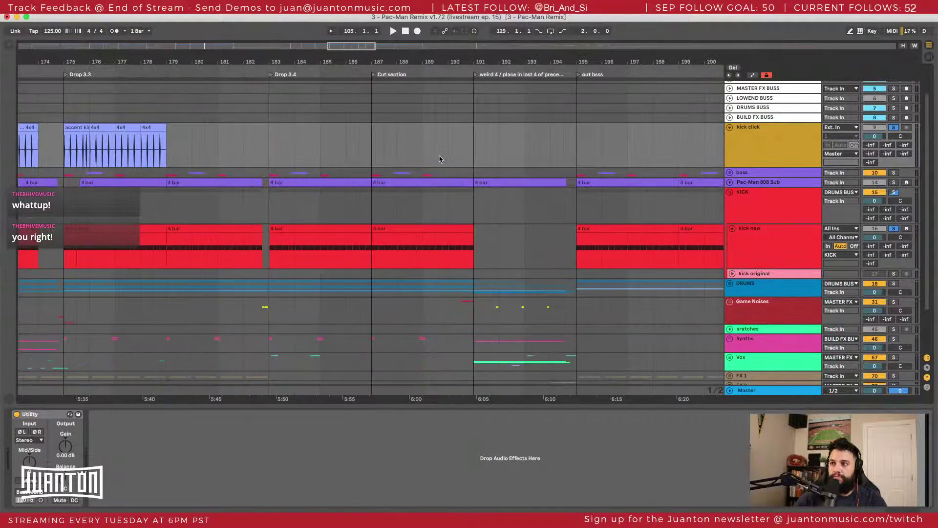
pyautogui.moveTo(148, 63); pyautogui.dragTo(283, 72)
pyautogui.click(197, 128)
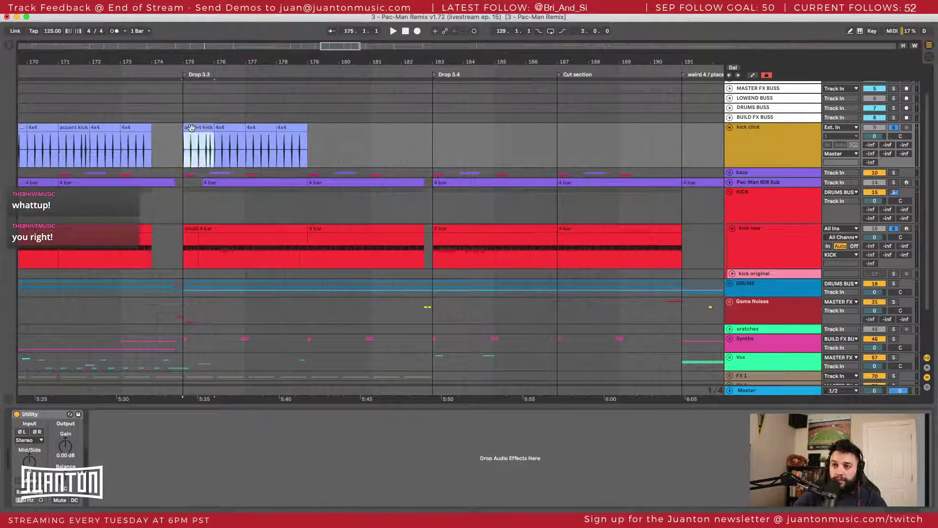
pyautogui.press('super+v')
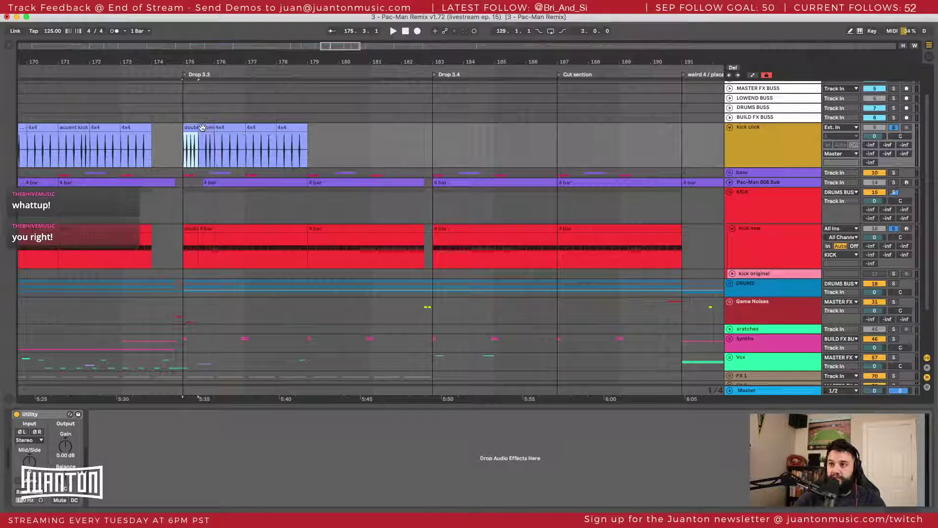
# Step: Copy the accent kick and 4x4 click clips from bar 171 to bar 179 and repeat the 4x4 clip through bar 182
pyautogui.click(77, 126)
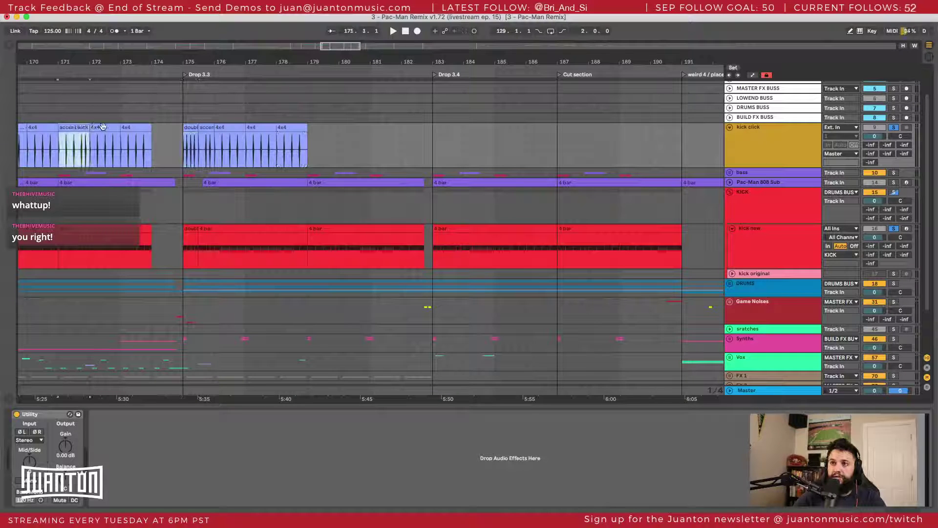
pyautogui.click(308, 131)
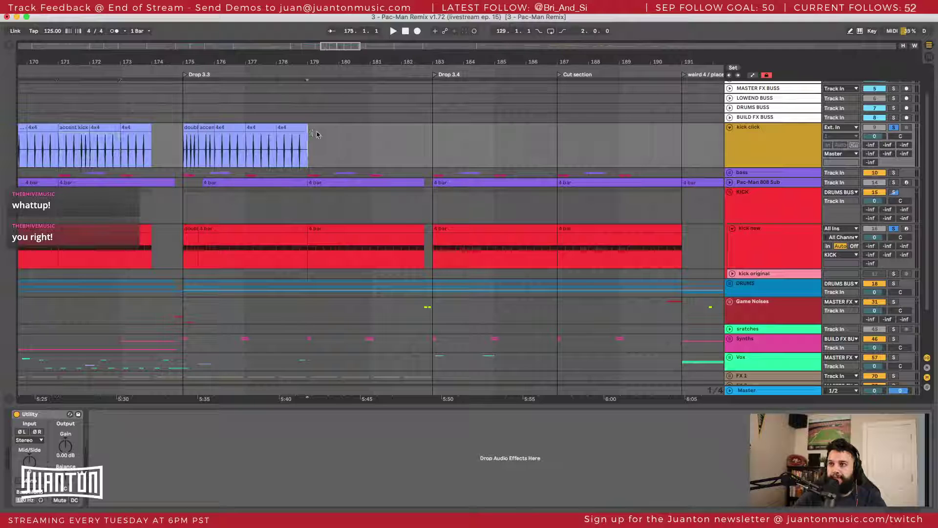
pyautogui.press('super+v')
pyautogui.click(362, 129)
pyautogui.press('super+d')
pyautogui.press('super+d')
pyautogui.press('super+d')
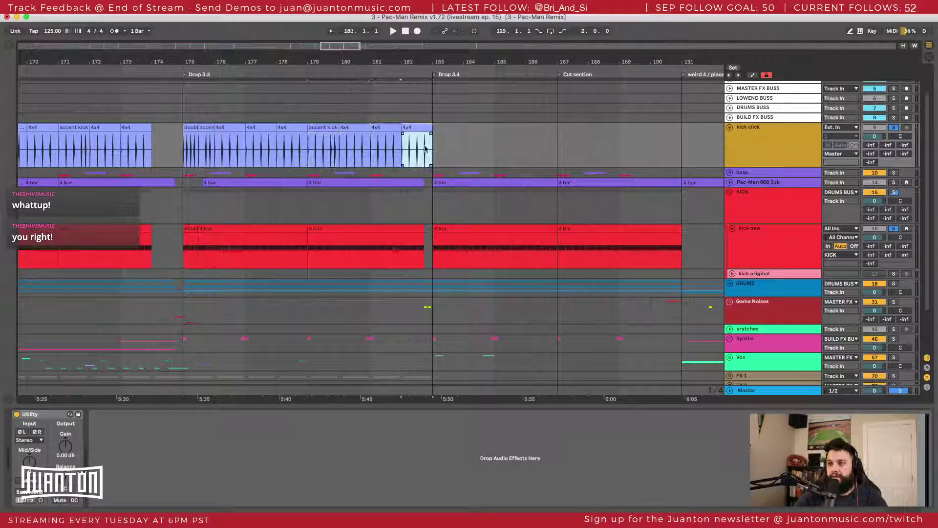
pyautogui.press('super+z')
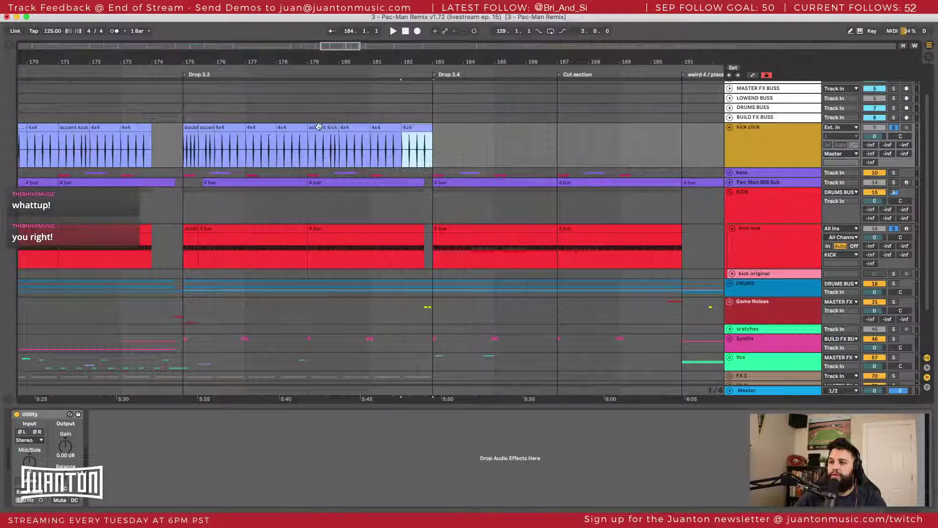
# Step: Duplicate the four-bar click pattern to bar 183 at Drop 3.4 and trim the 4x4 clip at bar 182 to just before beat 4
pyautogui.keyDown('shift'); pyautogui.click(318, 127); pyautogui.keyUp('shift')
pyautogui.press('super+d')
pyautogui.click(413, 127)
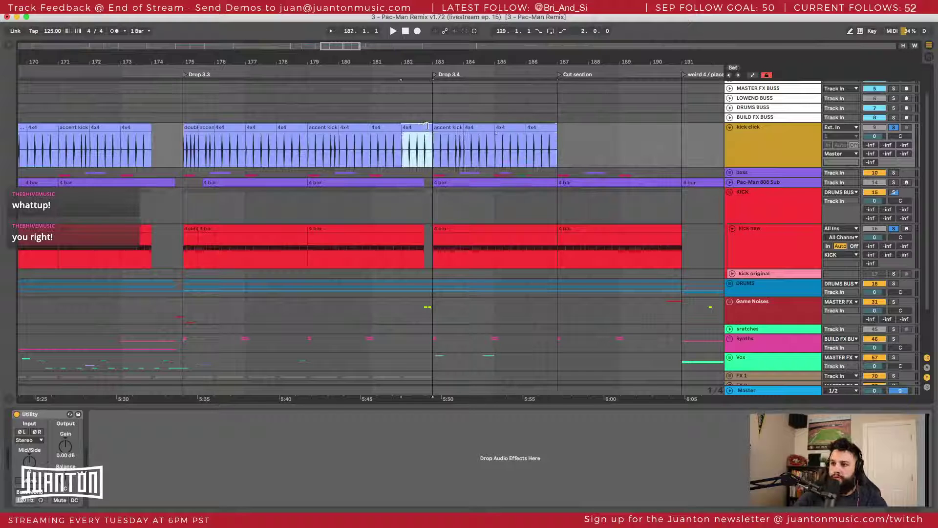
pyautogui.moveTo(427, 126); pyautogui.dragTo(423, 126)
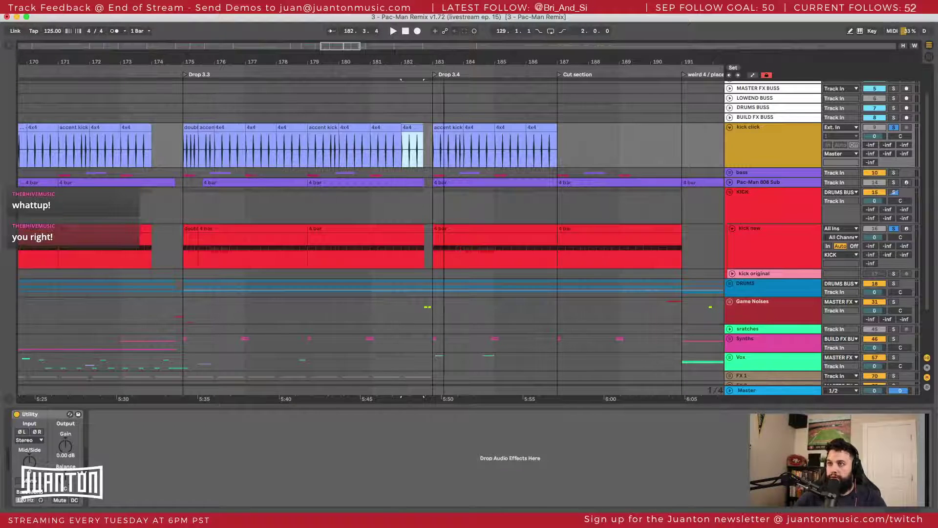
# Step: Duplicate the four-bar click pattern from bar 183 to bar 187, filling the Cut section up to bar 191
pyautogui.hscroll(5, 293, 123)
pyautogui.click(167, 127)
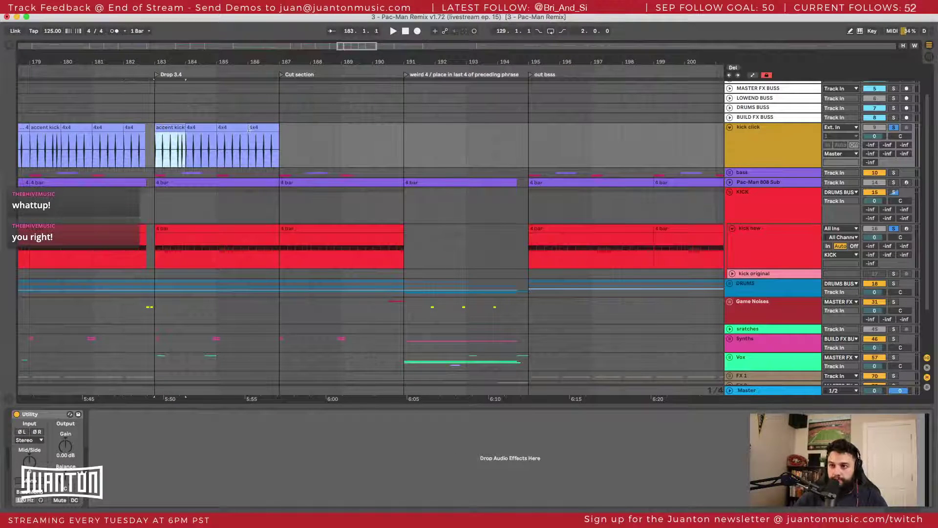
pyautogui.press('super+d')
pyautogui.hscroll(3, 516, 148)
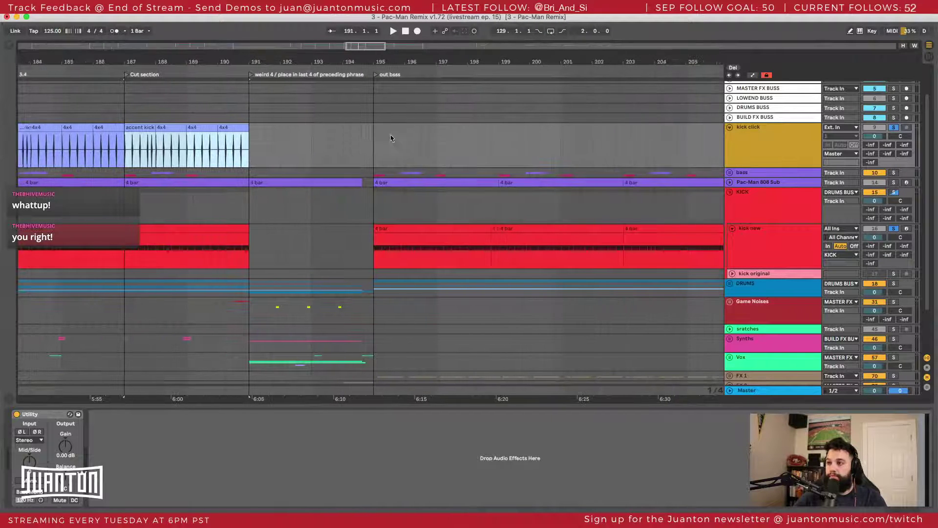
# Step: Paste the four-bar click pattern at bar 195, the out bass section, and duplicate it three times to reach the outro
pyautogui.click(369, 129)
pyautogui.press('super+v')
pyautogui.hscroll(3, 483, 172)
pyautogui.hscroll(3, 483, 172)
pyautogui.press('super+d')
pyautogui.press('super+d')
pyautogui.press('super+d')
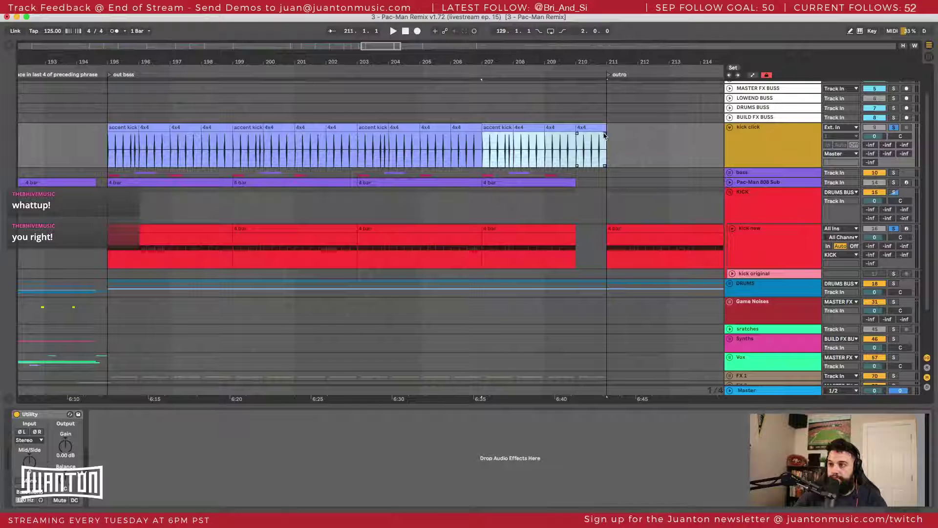
# Step: Delete the 4x4 click clip at bar 210, just before the outro, to match the gap in the kick
pyautogui.click(600, 128)
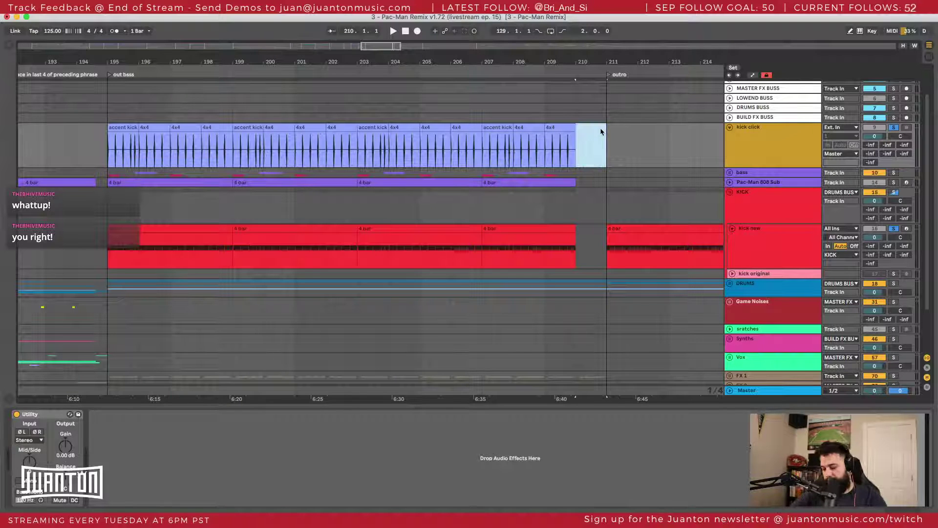
pyautogui.hscroll(-1, 601, 130)
pyautogui.click(600, 130)
# Step: Paste the four-bar click pattern at the start of the outro, bar 211, and again at bar 215
pyautogui.click(616, 129)
pyautogui.hscroll(5, 624, 156)
pyautogui.hscroll(8, 624, 156)
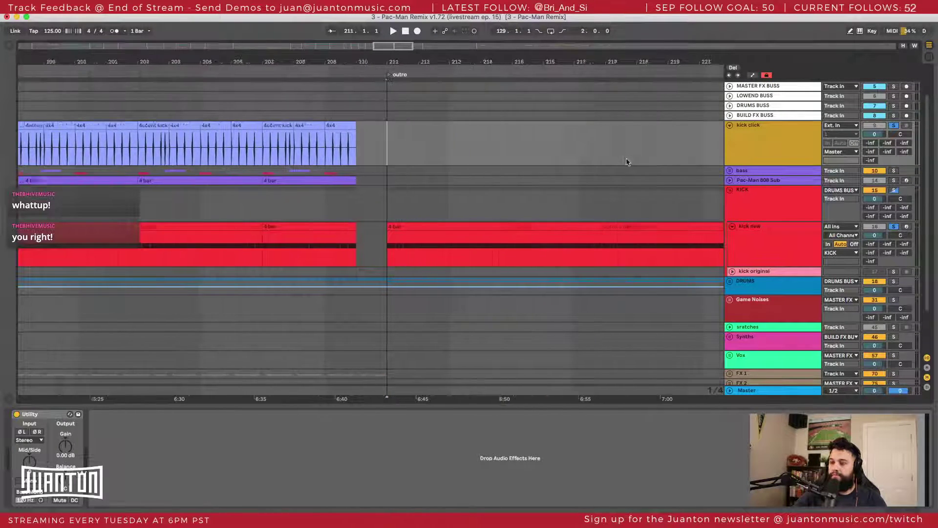
pyautogui.press('super+v')
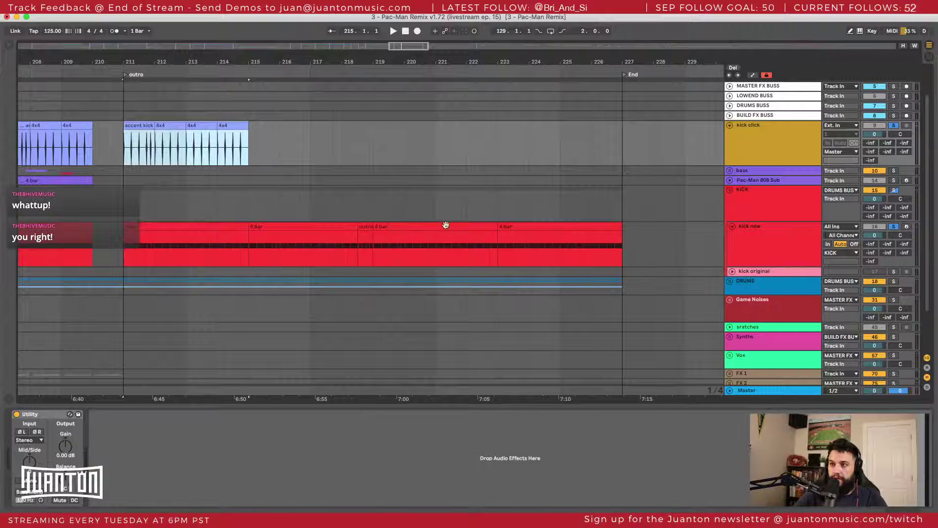
pyautogui.press('super+v')
# Step: Repeat the half-beat 4x4 click from beat 3 of bar 218 three times up to bar 219, following the outro edit kick
pyautogui.moveTo(352, 58)
pyautogui.mouseDown()
pyautogui.moveTo(347, 168)
pyautogui.moveTo(370, 136)
pyautogui.mouseUp()
pyautogui.click(347, 179)
pyautogui.press('super+d')
pyautogui.press('super+d')
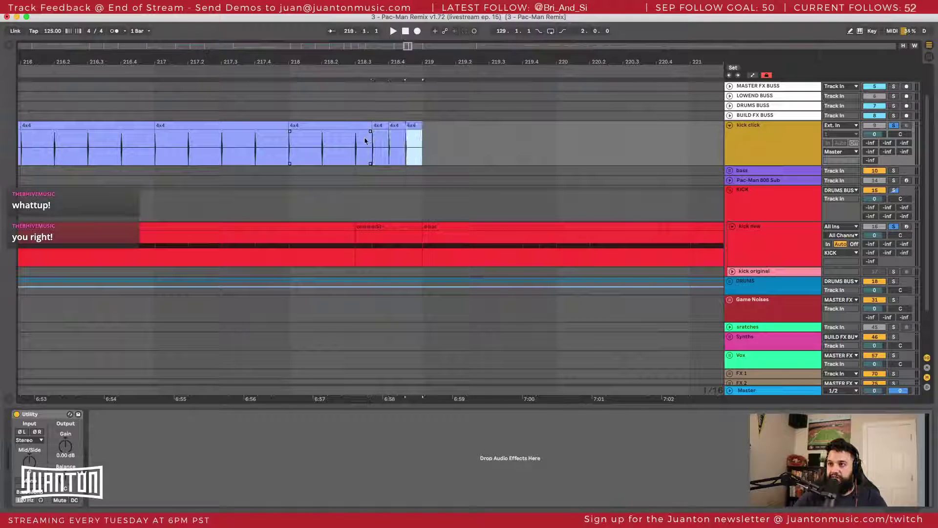
pyautogui.click(273, 125)
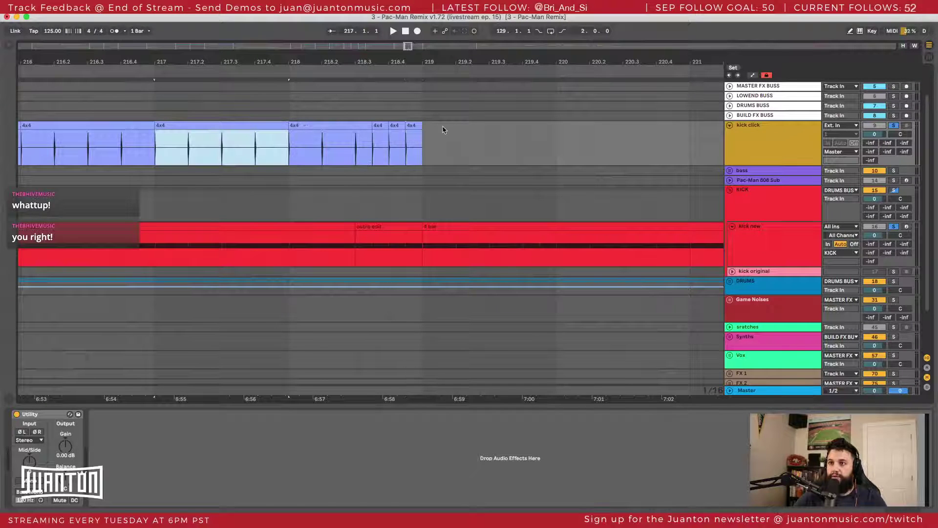
pyautogui.moveTo(470, 57); pyautogui.dragTo(470, 29)
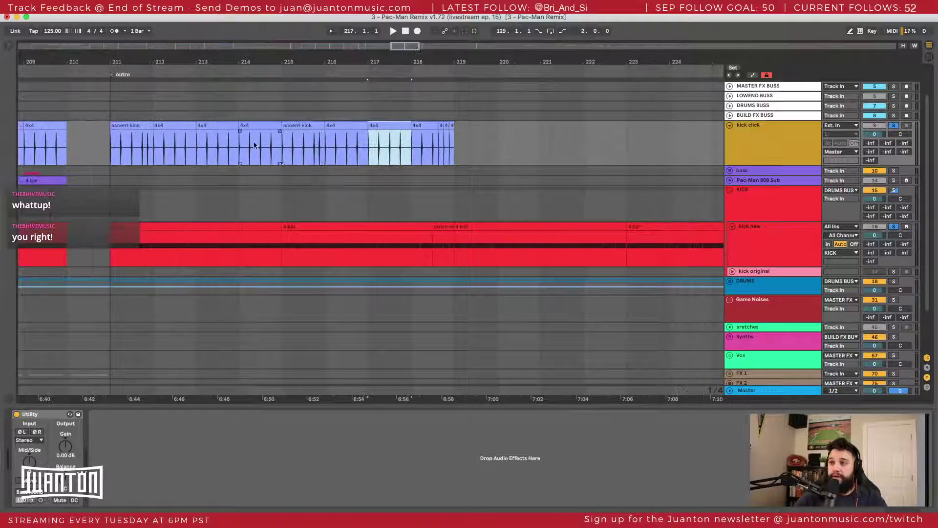
# Step: Copy the click pattern from bar 215 to bar 219, repeating the 4x4 clip to fill four bars
pyautogui.click(312, 122)
pyautogui.keyDown('shift'); pyautogui.click(345, 122); pyautogui.keyUp('shift')
pyautogui.click(450, 125)
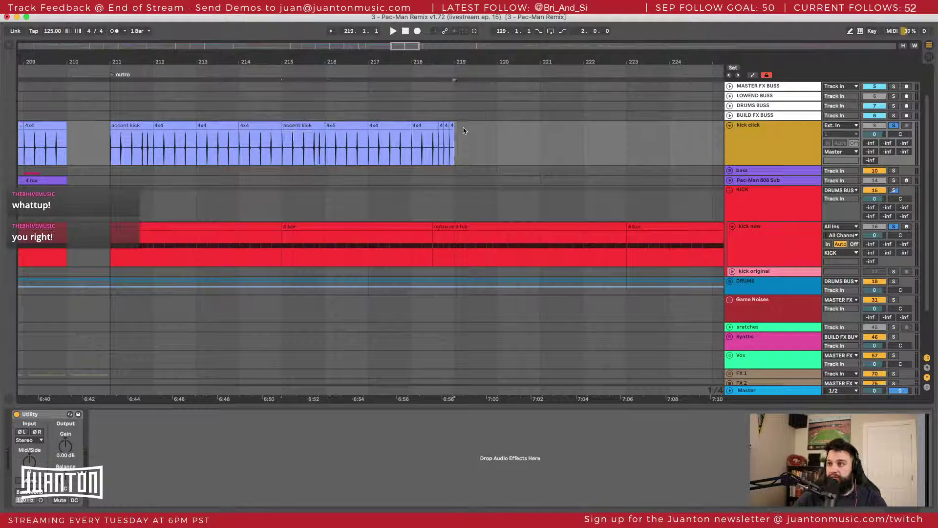
pyautogui.hotkey('ctrl', 'v')
pyautogui.hscroll(8, 342, 137)
pyautogui.click(172, 123)
pyautogui.press('super+d')
pyautogui.press('super+d')
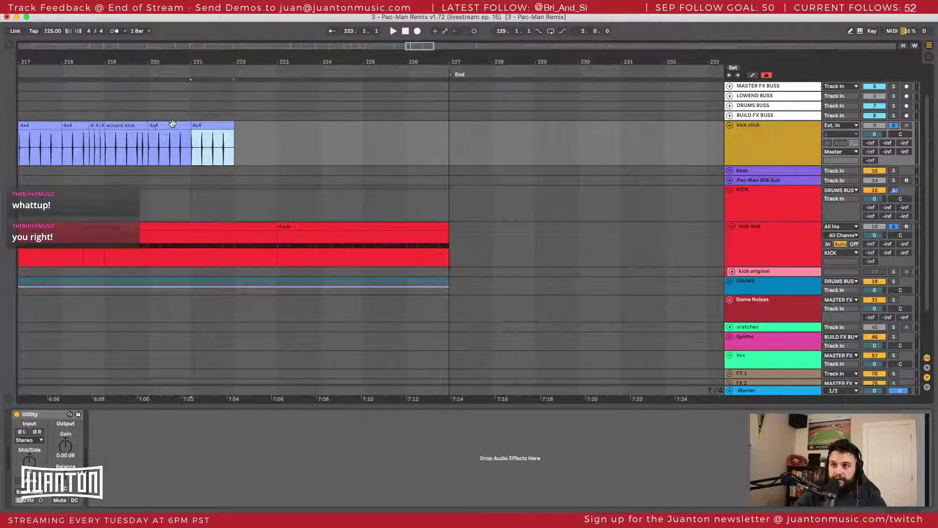
# Step: Duplicate the four-bar click pattern starting at bar 219 to bar 223 so the clicks reach the End marker
pyautogui.keyDown('shift'); pyautogui.click(130, 125); pyautogui.keyUp('shift')
pyautogui.press('super+d')
pyautogui.hscroll(-2, 465, 198)
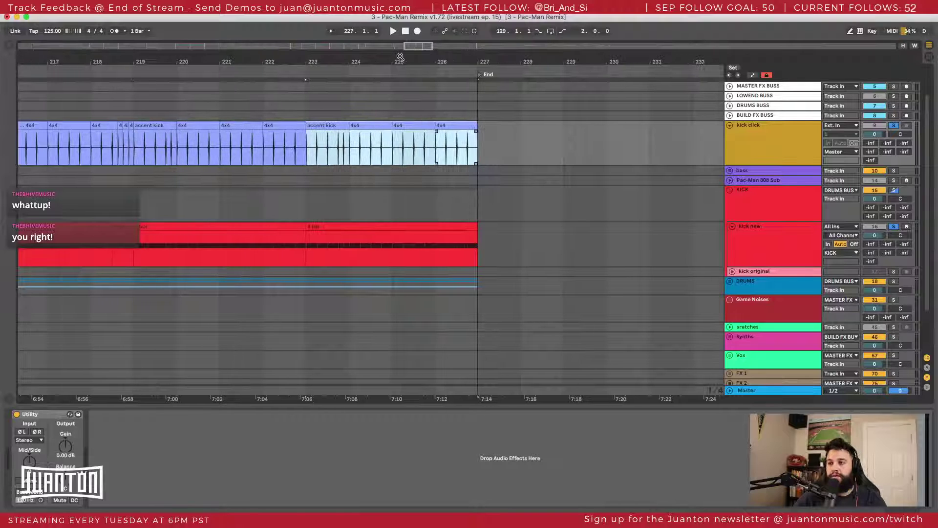
# Step: Change the kick click track's color to light grey
pyautogui.press('w')
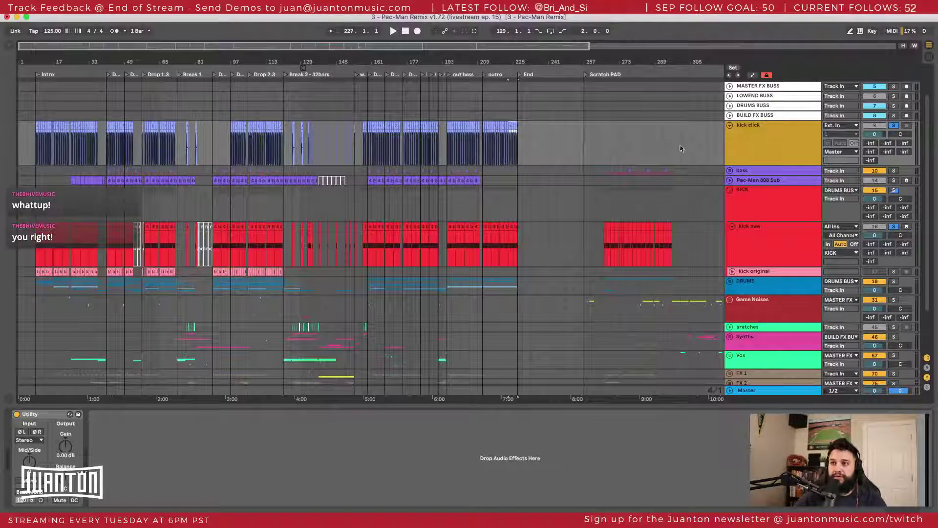
pyautogui.click(819, 146)
pyautogui.press('super+r')
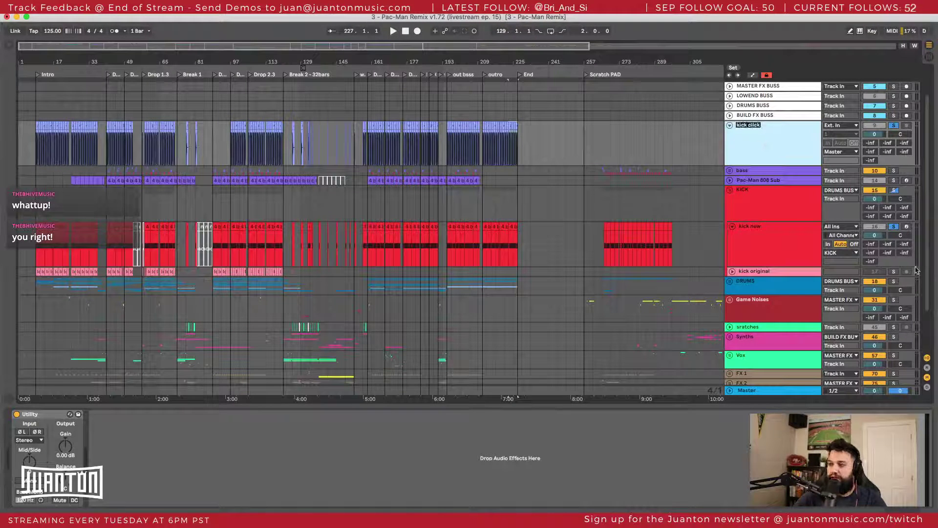
pyautogui.rightClick(777, 142)
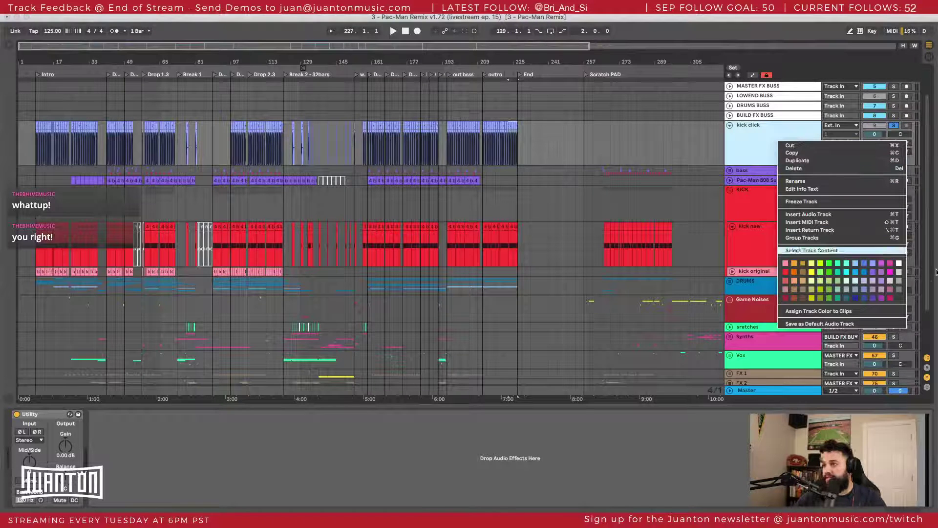
pyautogui.click(895, 264)
pyautogui.rightClick(779, 142)
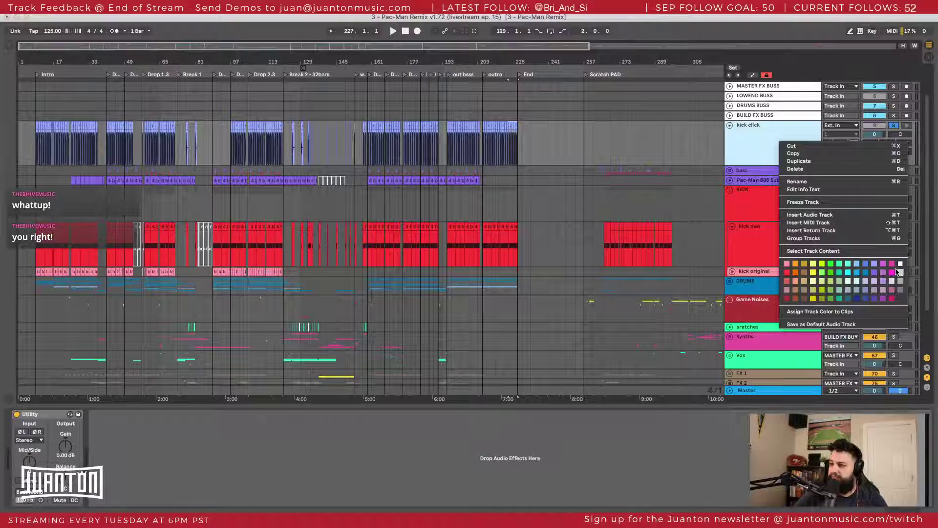
pyautogui.click(901, 273)
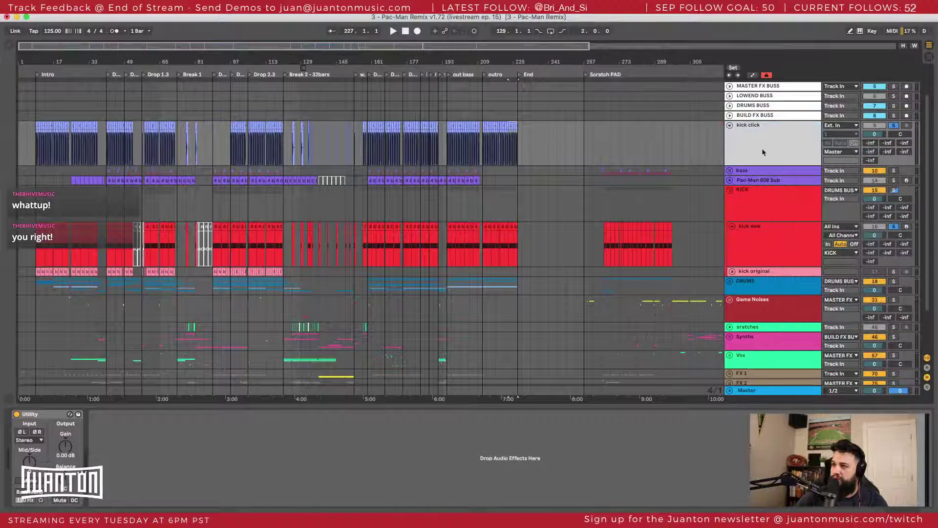
pyautogui.rightClick(745, 136)
pyautogui.click(749, 128)
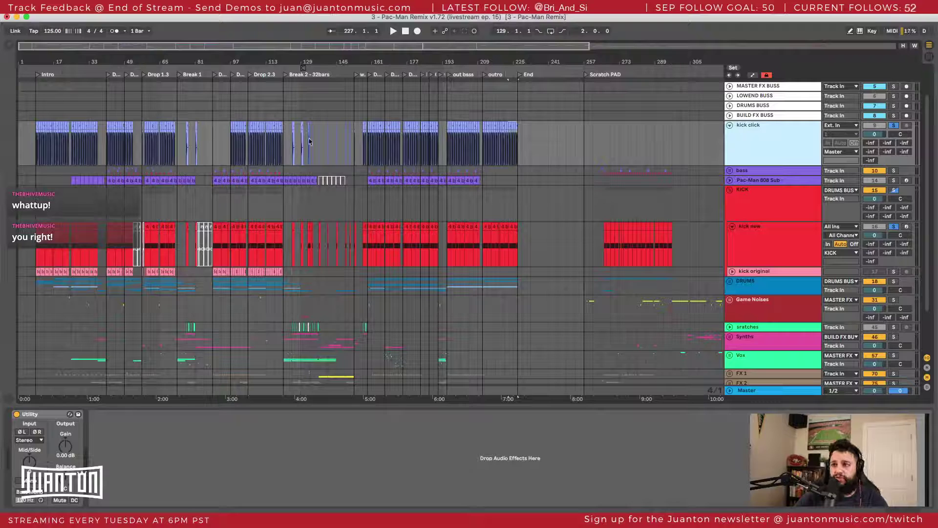
# Step: Play back Drop 3.1 from bar 161 to check the click track against the new kick
pyautogui.scroll(-2, 332, 141)
pyautogui.click(367, 140)
pyautogui.press('space')
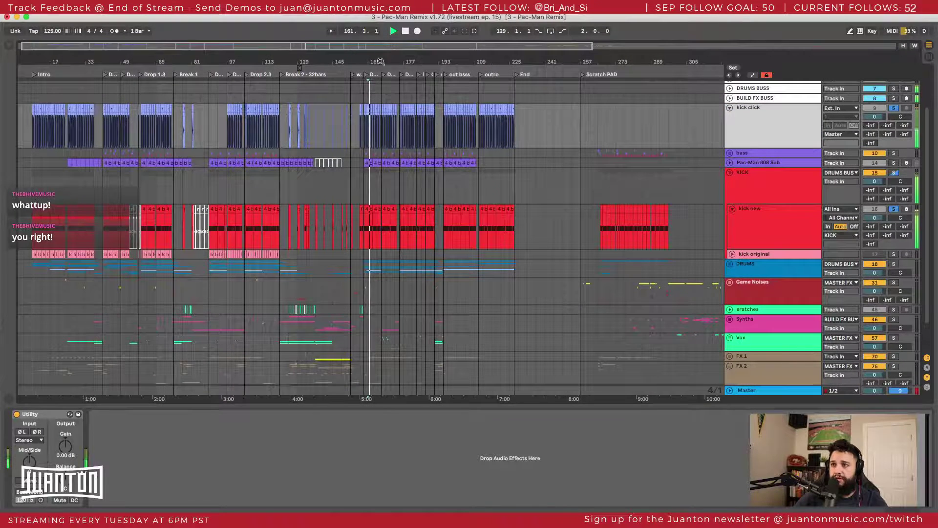
pyautogui.moveTo(381, 61); pyautogui.dragTo(376, 56)
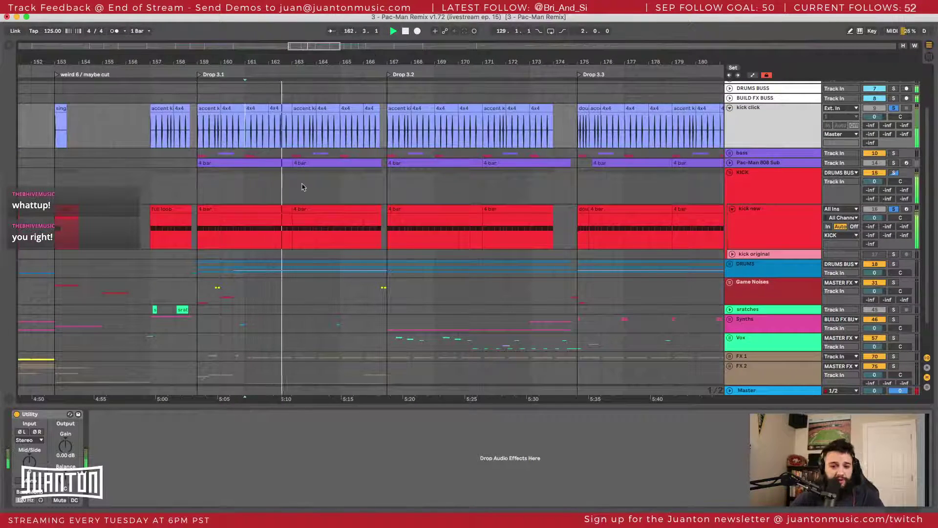
pyautogui.hscroll(-2, 304, 187)
pyautogui.scroll(-1, 303, 186)
pyautogui.scroll(2, 811, 135)
pyautogui.press('space')
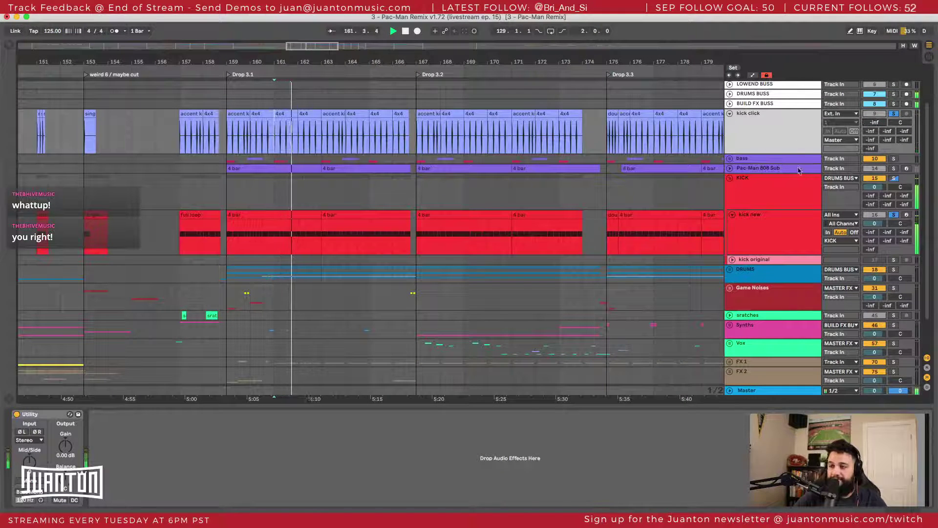
pyautogui.scroll(1, 814, 181)
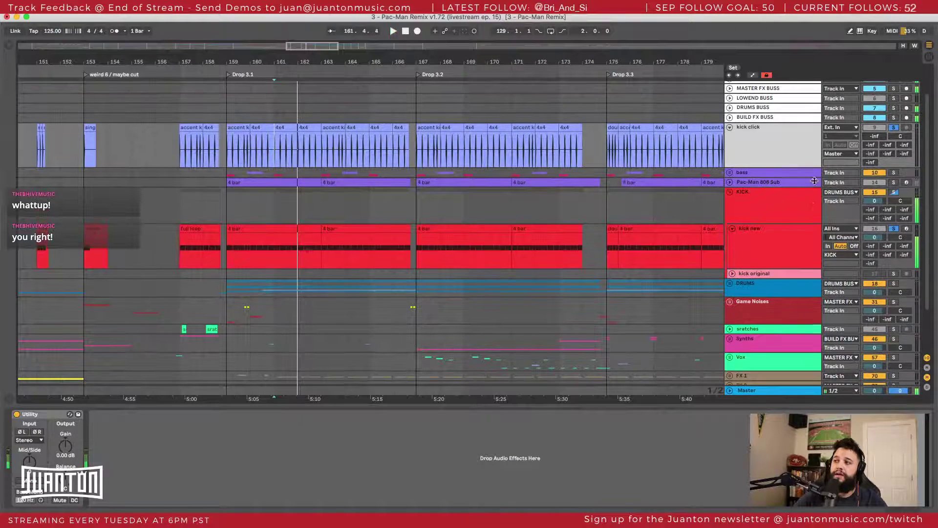
# Step: Set the sidechain source of the bass group's Compressor to the kick click track
pyautogui.click(758, 177)
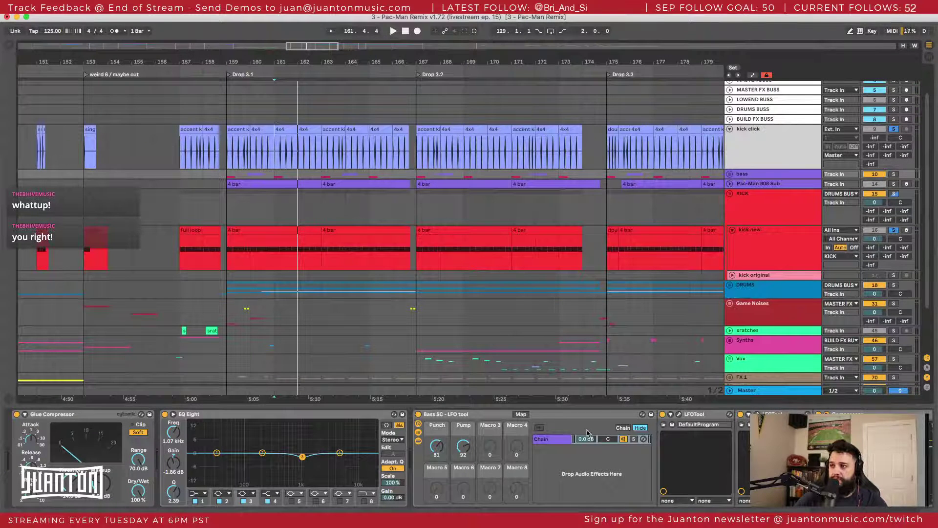
pyautogui.hscroll(5, 598, 442)
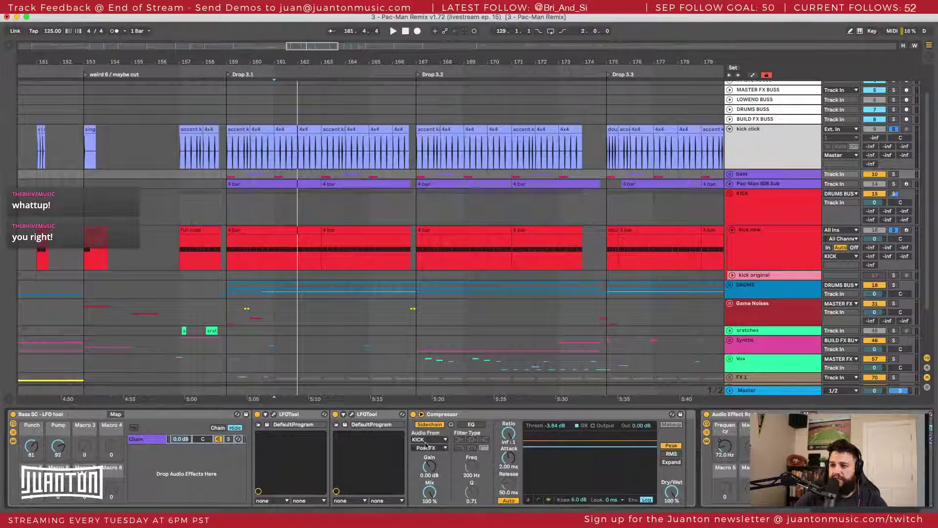
pyautogui.click(425, 439)
pyautogui.click(536, 425)
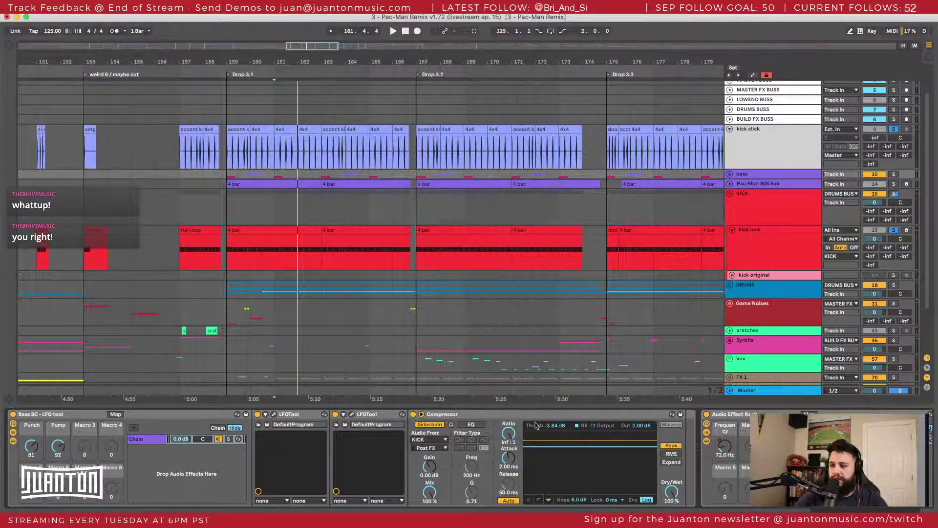
pyautogui.click(442, 441)
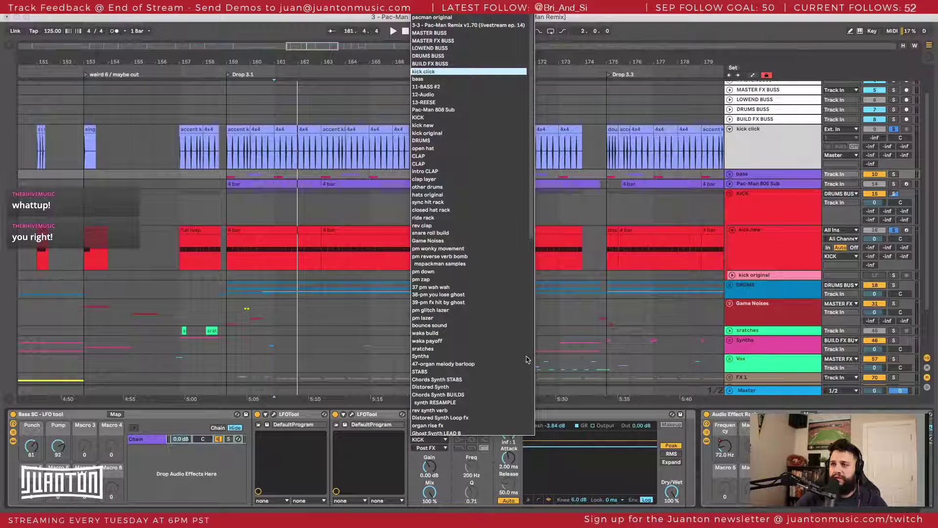
pyautogui.press('Return')
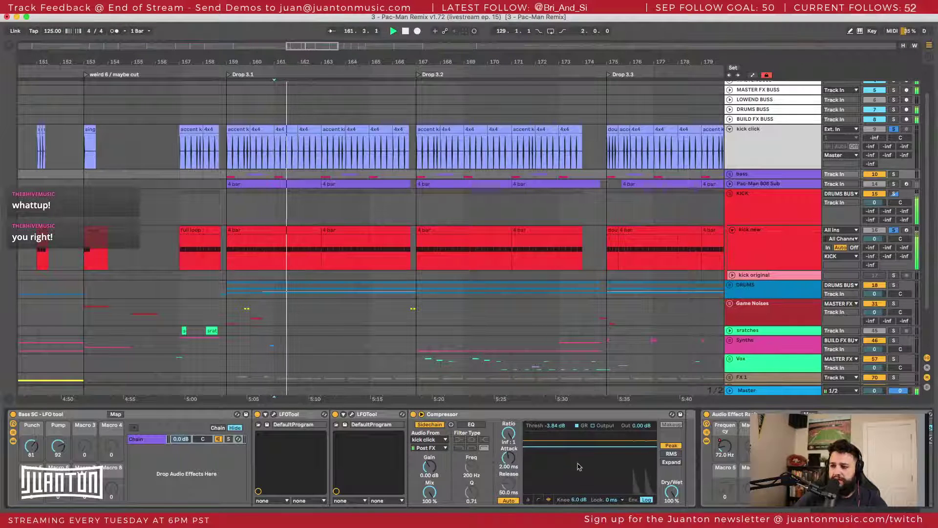
# Step: Lower the threshold of the bass group's sidechain Compressor to -13.4 dB while playing the drop
pyautogui.hscroll(5, 508, 454)
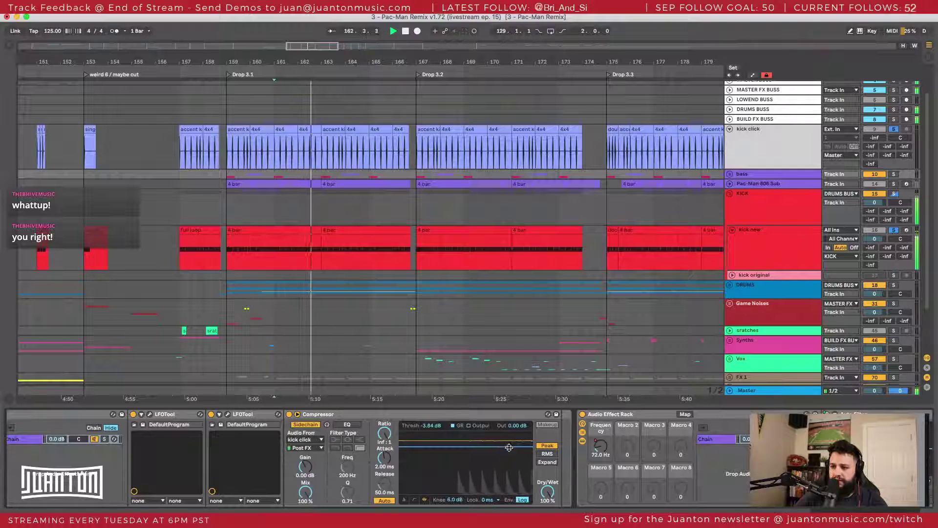
pyautogui.hscroll(-10, 370, 445)
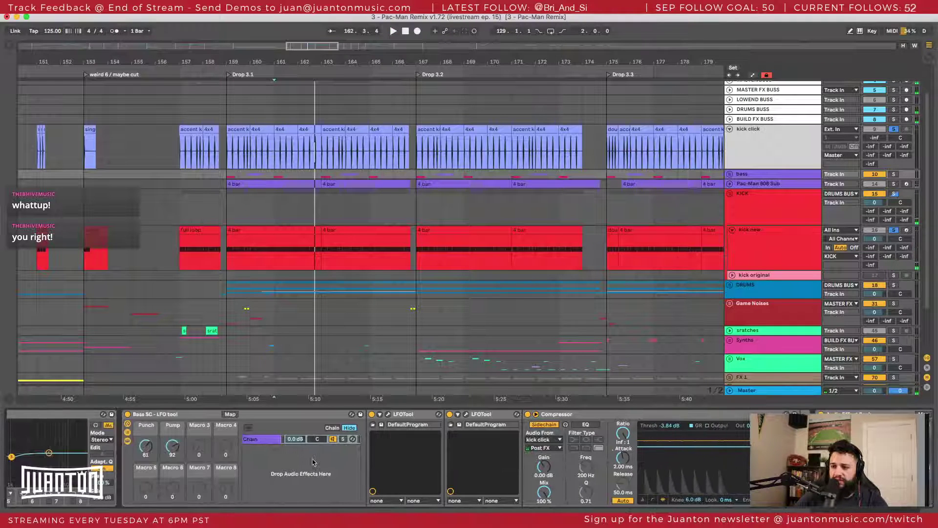
pyautogui.hscroll(-10, 169, 415)
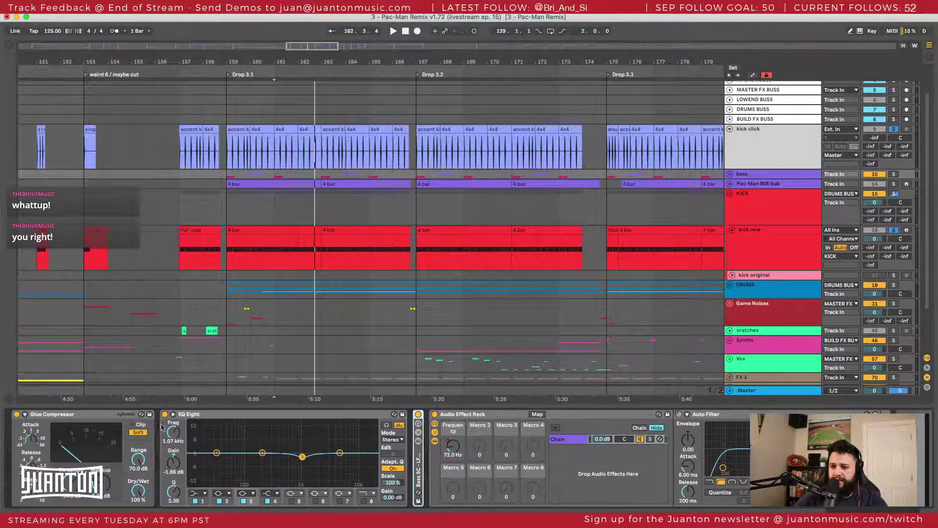
pyautogui.doubleClick(416, 466)
pyautogui.hscroll(15, 424, 417)
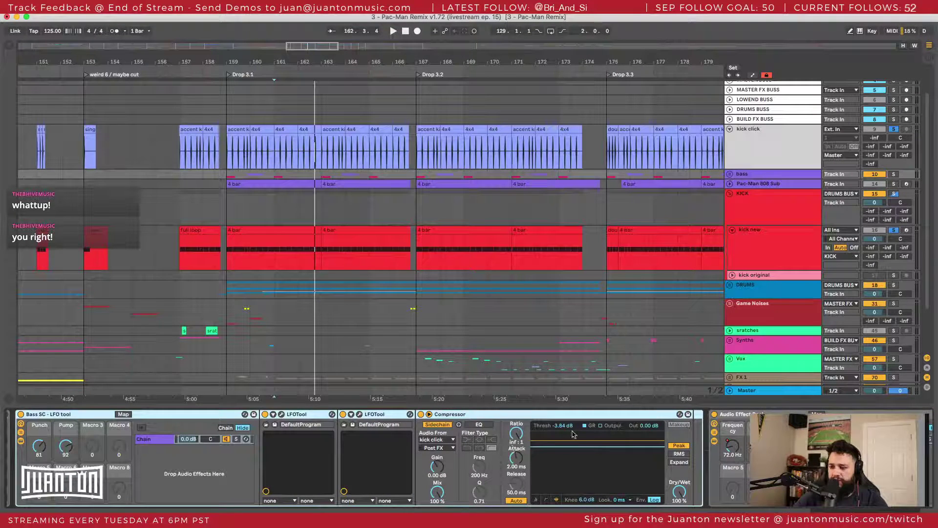
pyautogui.press('space')
pyautogui.moveTo(566, 428); pyautogui.dragTo(565, 461)
pyautogui.press('space')
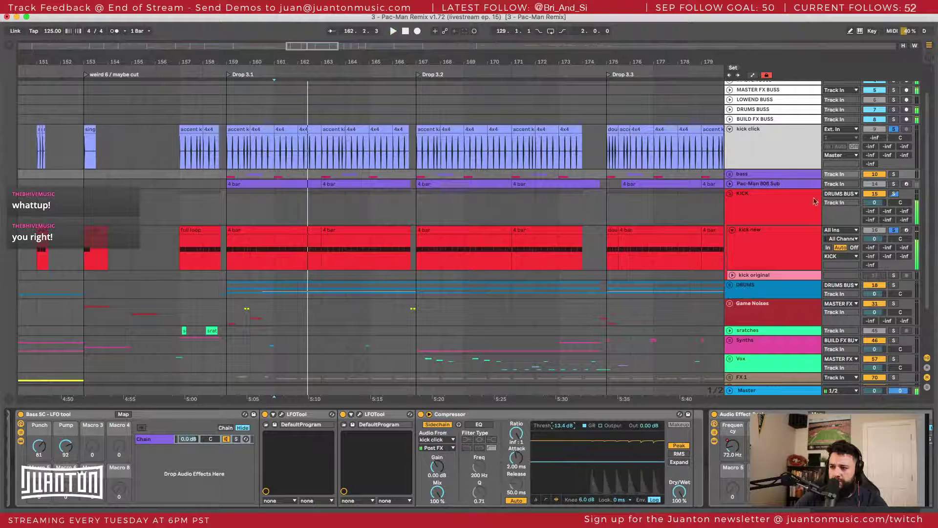
# Step: Solo the bass group and listen to it together with the kick in Drop 3.1
pyautogui.click(893, 175)
pyautogui.press('space')
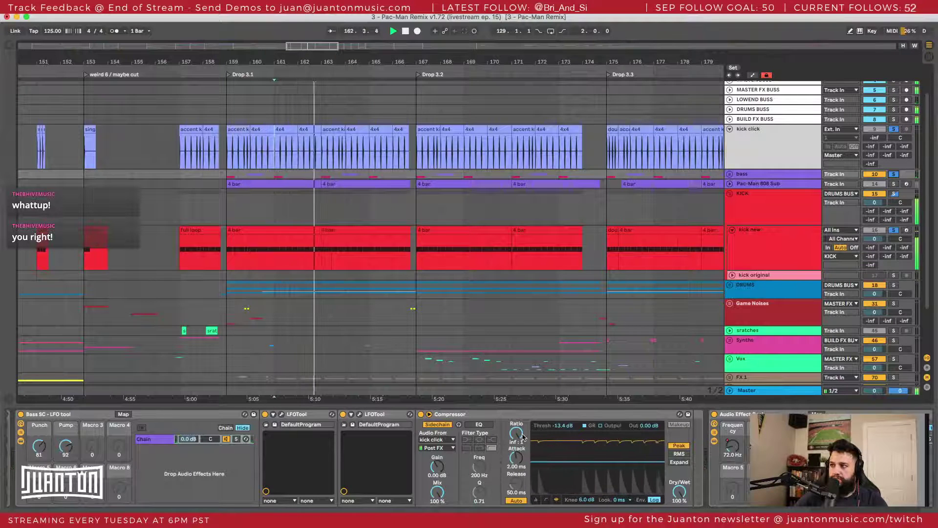
pyautogui.press('space')
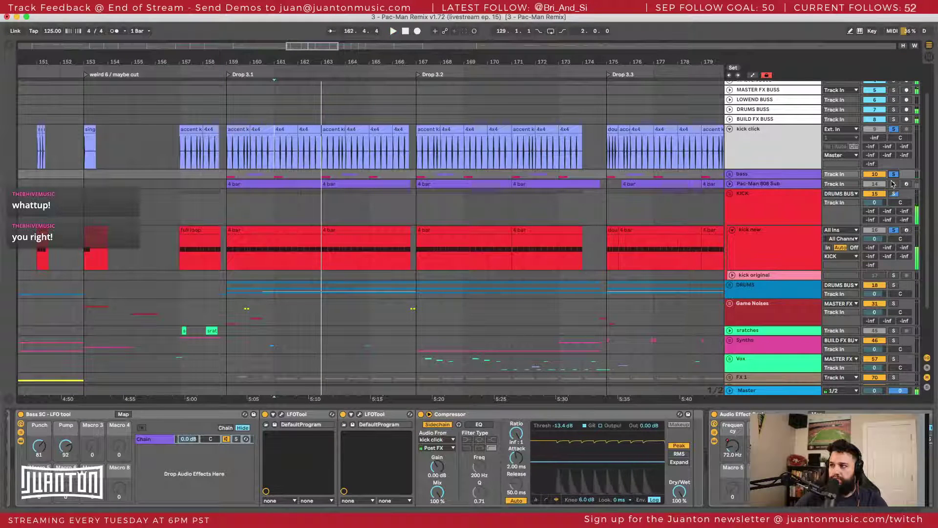
# Step: Set the sidechain source of the Pac-Man 808 Sub's Compressor to the kick click track
pyautogui.click(777, 185)
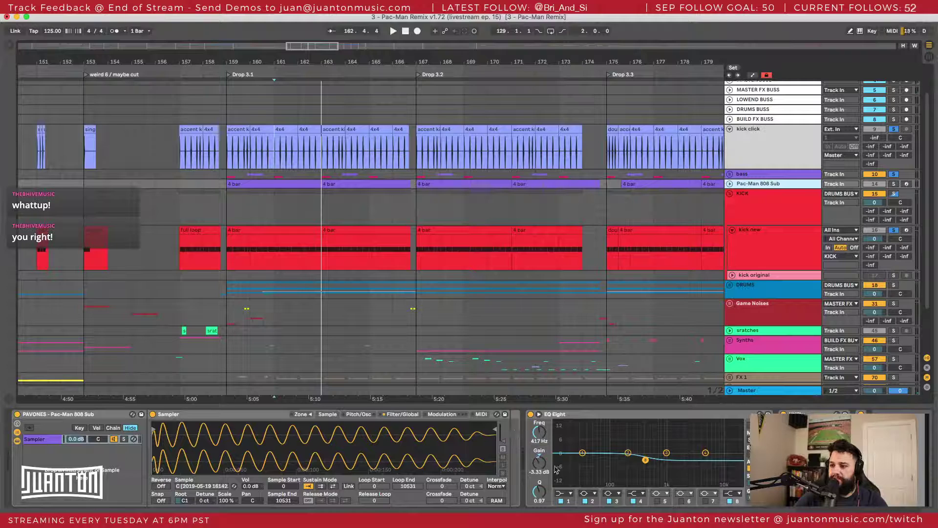
pyautogui.click(801, 517)
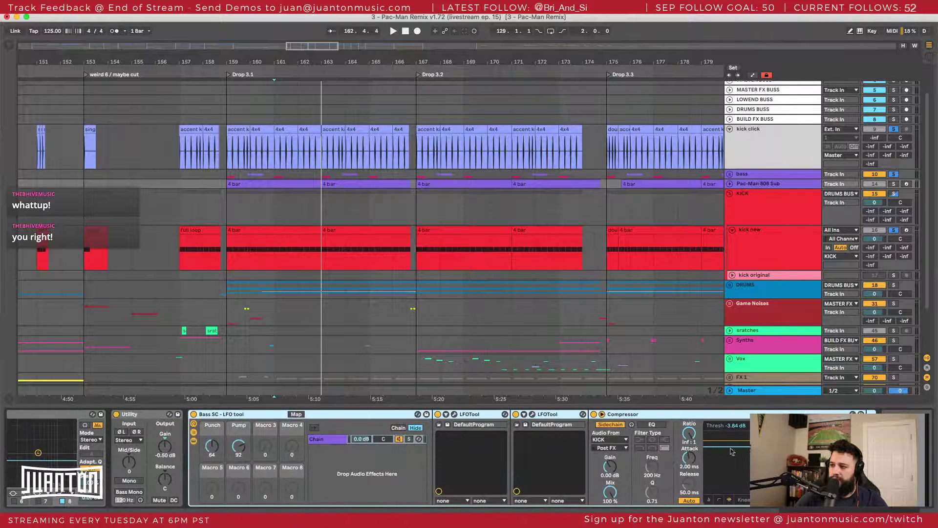
pyautogui.click(601, 440)
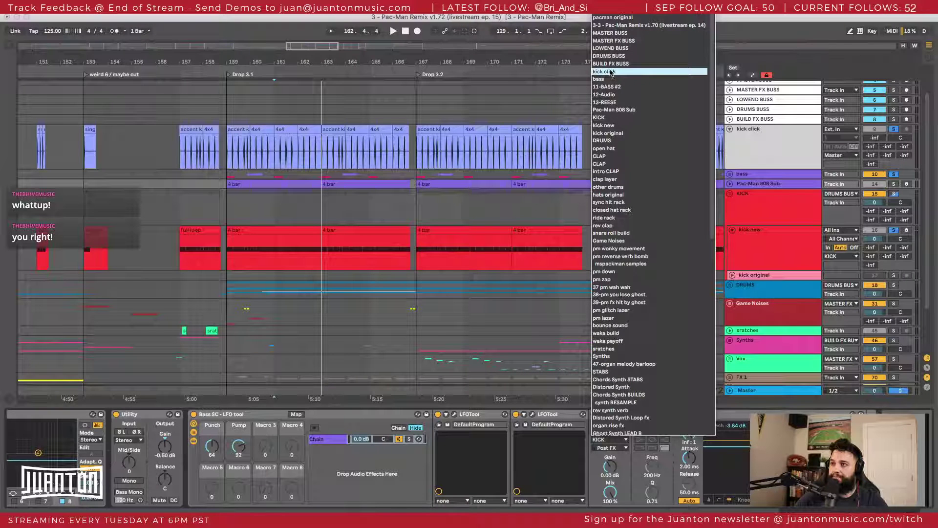
pyautogui.press('Return')
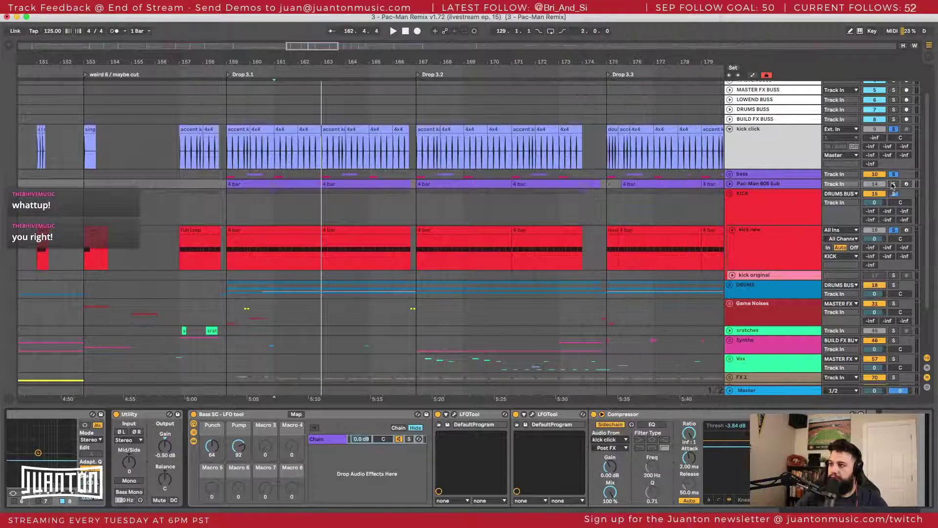
# Step: Solo the Pac-Man 808 Sub and lower its sidechain Compressor threshold to -26.5 dB during playback
pyautogui.click(894, 184)
pyautogui.press('space')
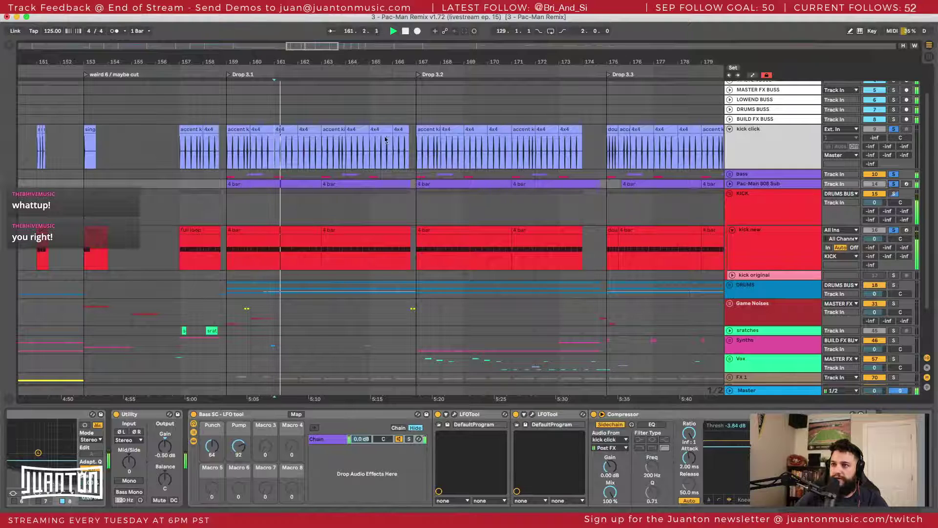
pyautogui.scroll(2, 293, 117)
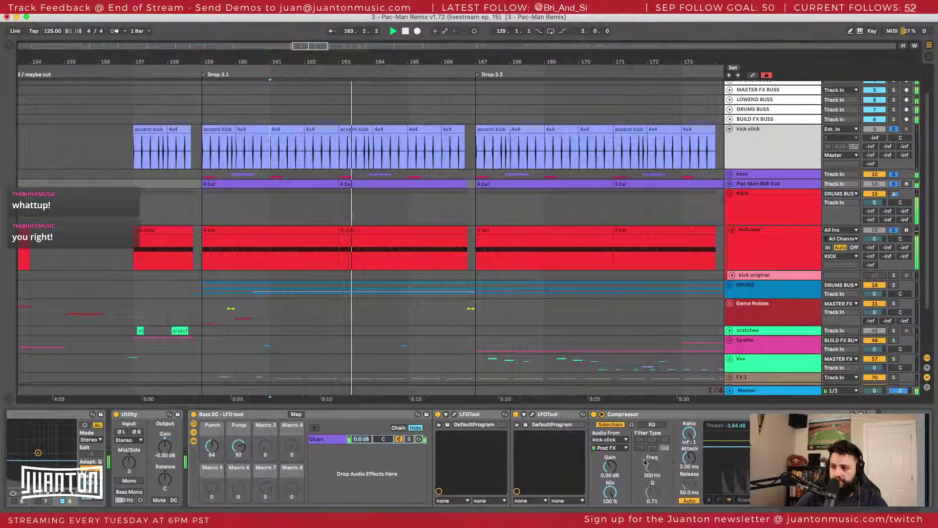
pyautogui.moveTo(718, 432); pyautogui.dragTo(743, 437)
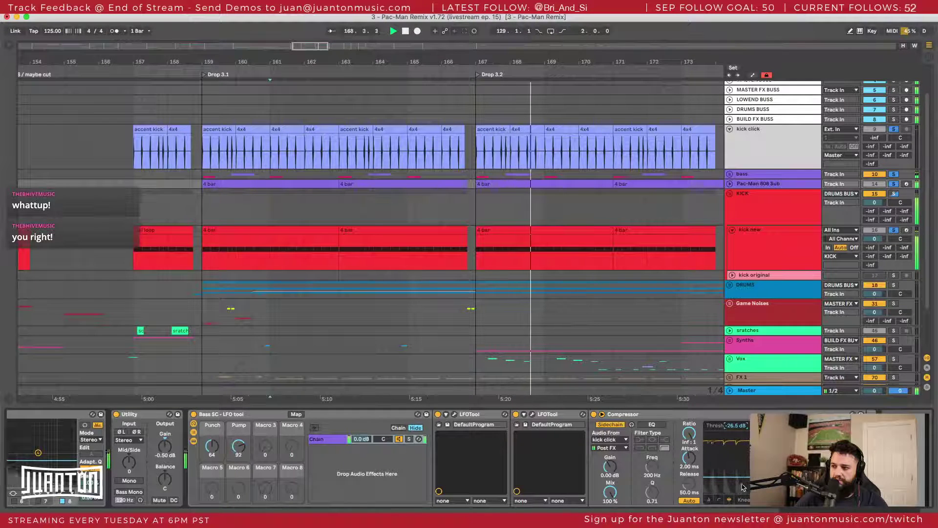
# Step: Move the cut band in the Pac-Man 808 Sub's EQ Eight to 711 Hz at -4.34 dB
pyautogui.hscroll(-3, 481, 457)
pyautogui.hscroll(-3, 481, 456)
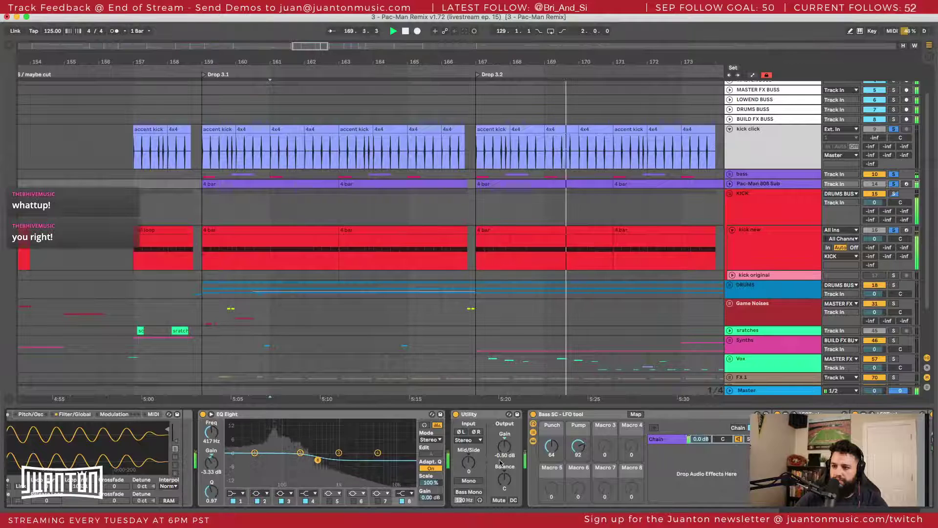
pyautogui.hscroll(-3, 390, 463)
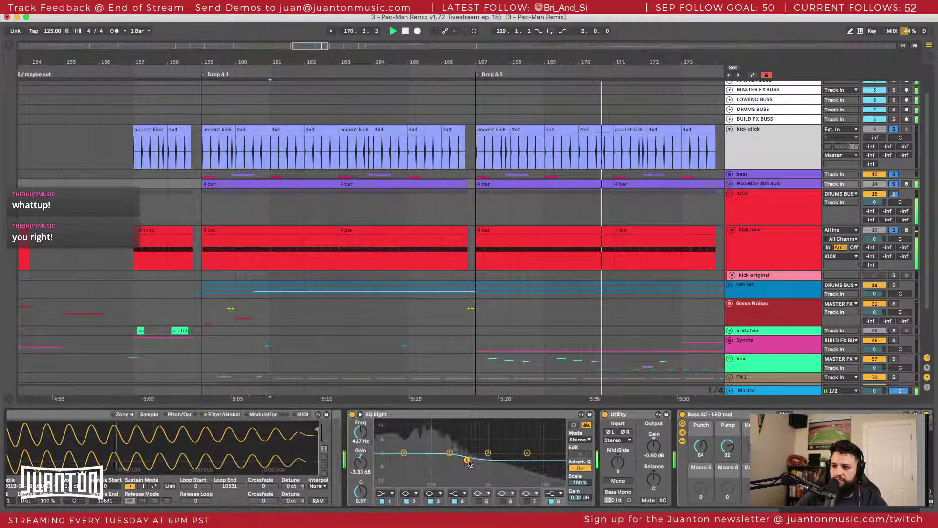
pyautogui.moveTo(475, 459)
pyautogui.mouseDown()
pyautogui.moveTo(510, 449)
pyautogui.moveTo(449, 444)
pyautogui.moveTo(438, 433)
pyautogui.moveTo(445, 450)
pyautogui.moveTo(480, 462)
pyautogui.mouseUp()
pyautogui.hscroll(5, 383, 436)
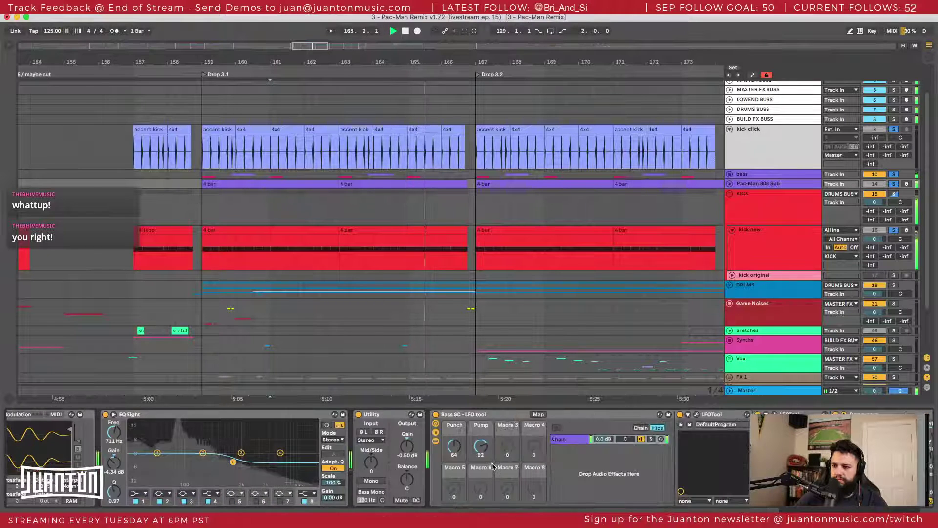
# Step: Examine the Pac-Man 808 Sub's sidechain devices and MIDI clips while listening to it with the kick in Drop 3.1
pyautogui.hscroll(5, 383, 436)
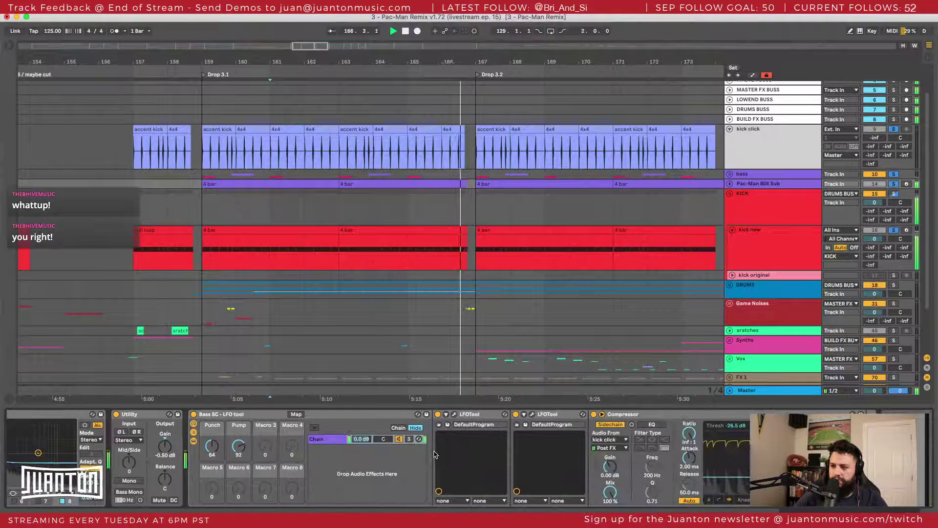
pyautogui.press('space')
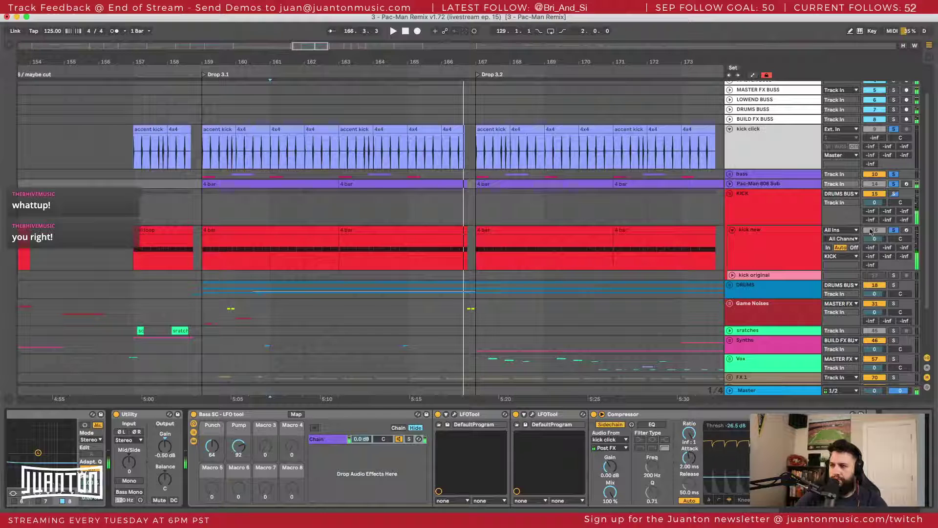
pyautogui.click(729, 183)
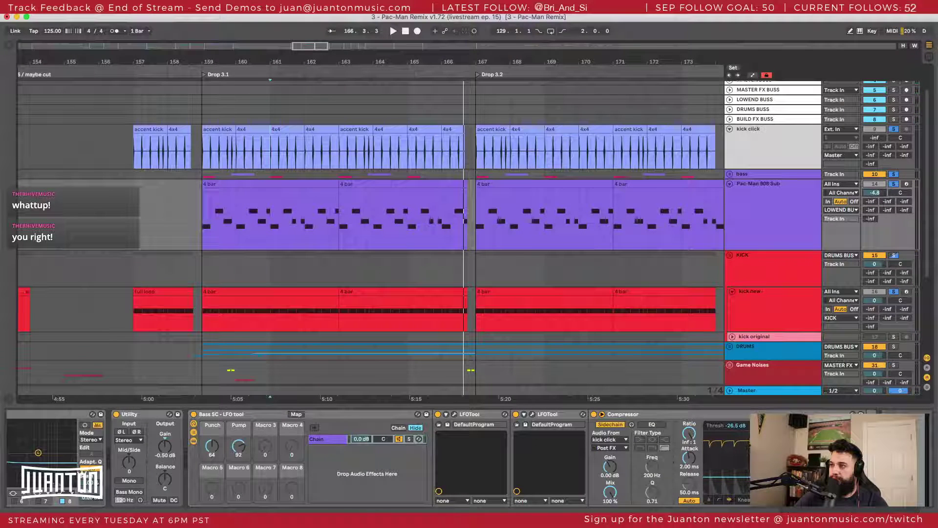
pyautogui.press('space')
pyautogui.click(730, 184)
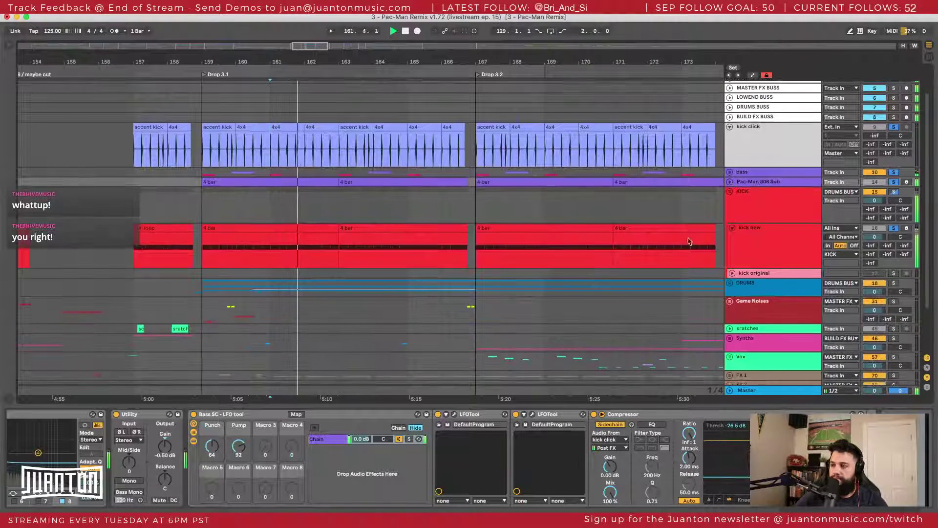
# Step: Collapse the three EQ Eight devices on the Master track and bring up the browser search
pyautogui.click(780, 391)
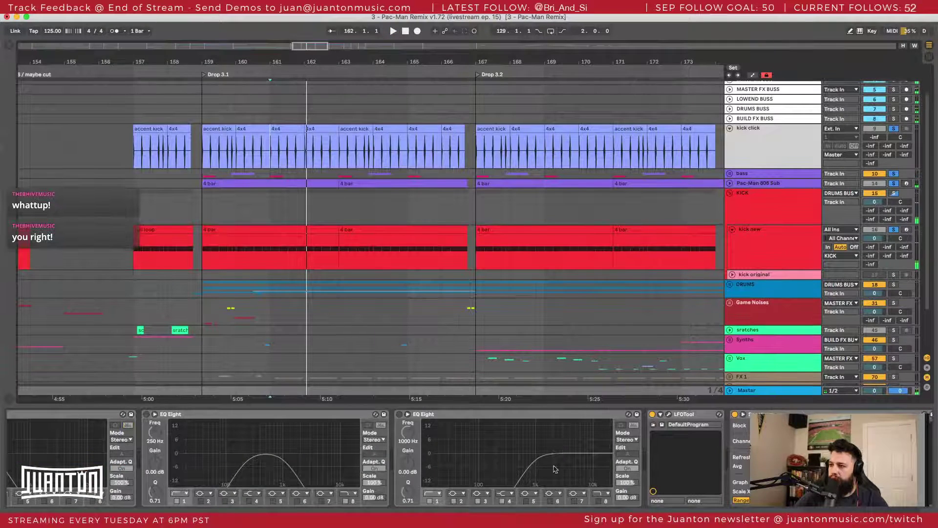
pyautogui.hscroll(-5, 560, 428)
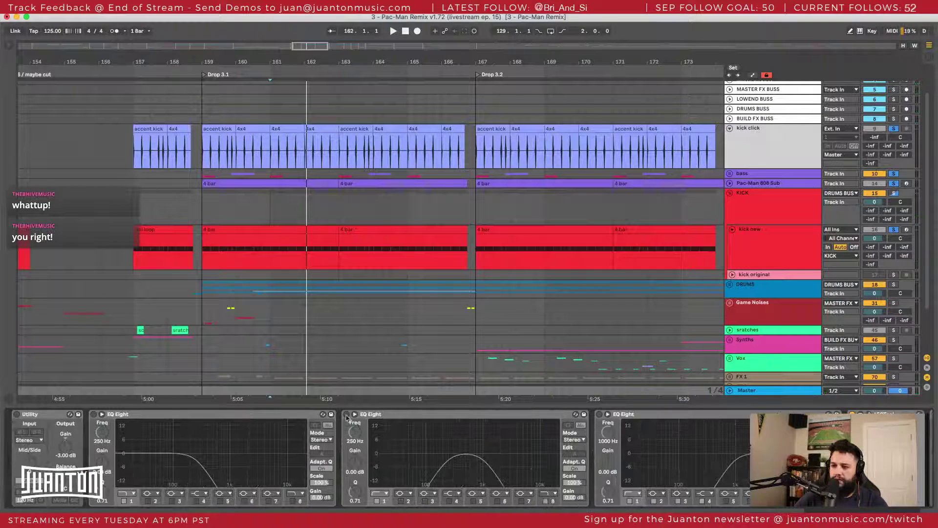
pyautogui.doubleClick(206, 419)
pyautogui.doubleClick(207, 419)
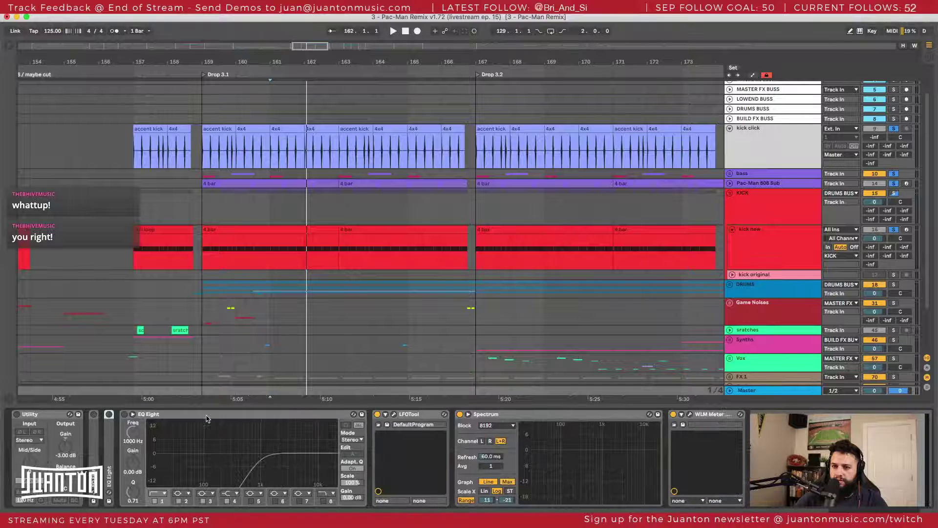
pyautogui.doubleClick(207, 418)
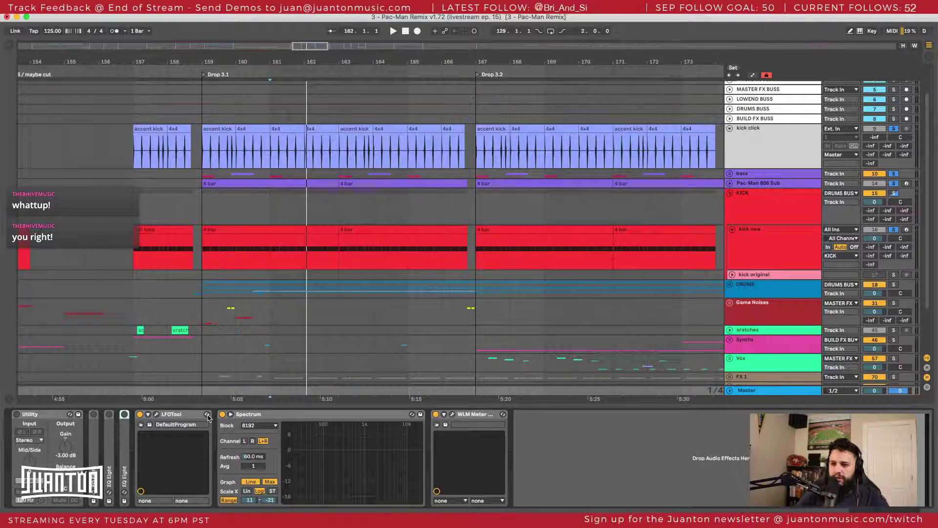
pyautogui.press('super+f')
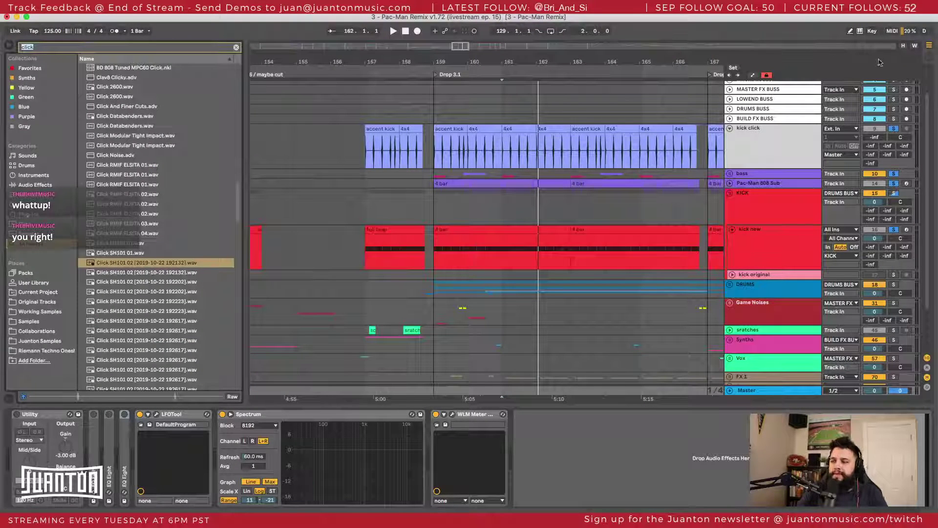
pyautogui.click(633, 7)
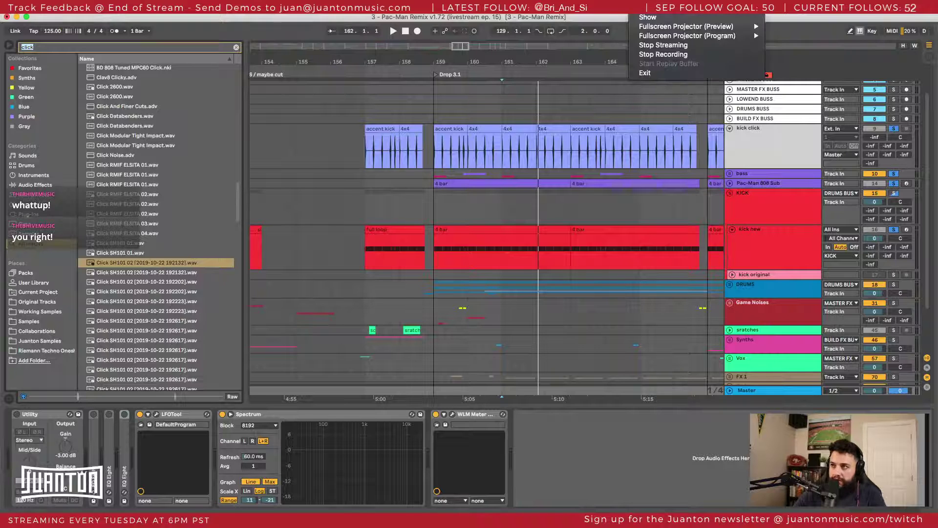
pyautogui.click(634, 7)
pyautogui.click(606, 7)
pyautogui.click(678, 19)
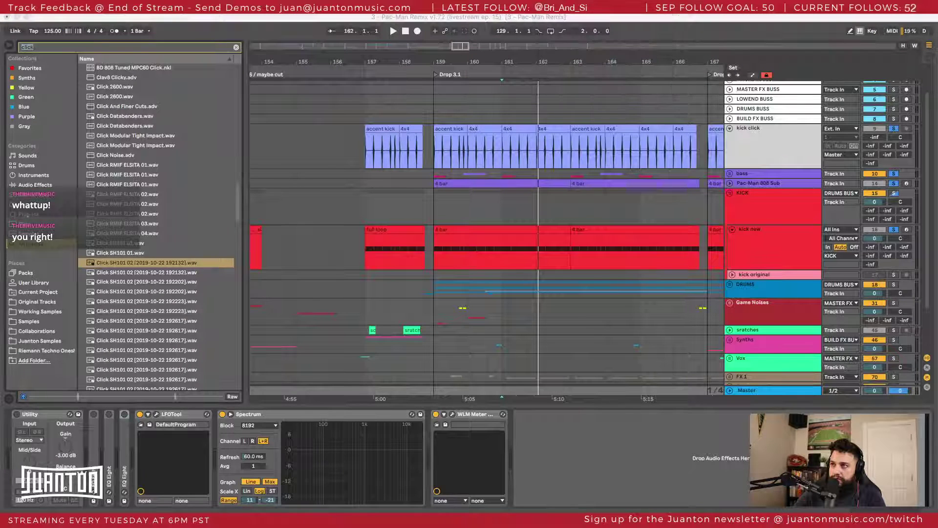
pyautogui.press('super+Tab')
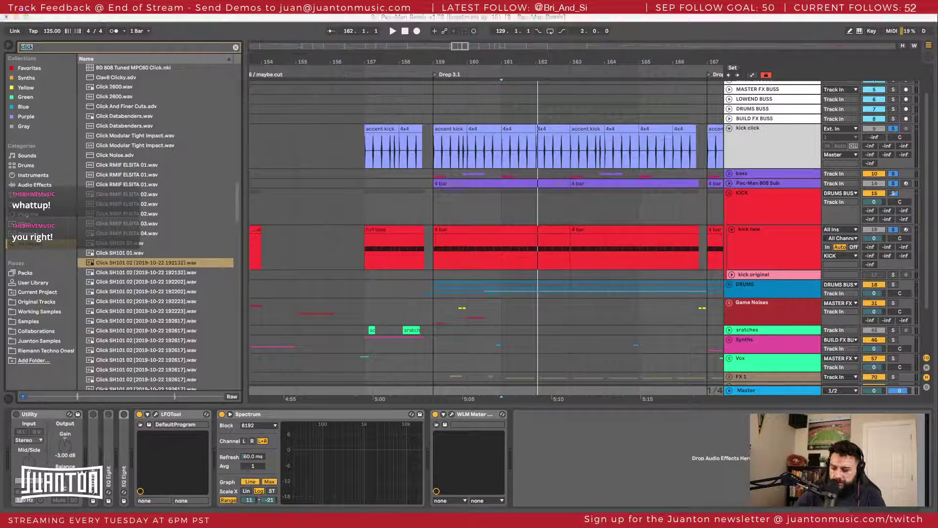
pyautogui.click(634, 7)
pyautogui.click(633, 6)
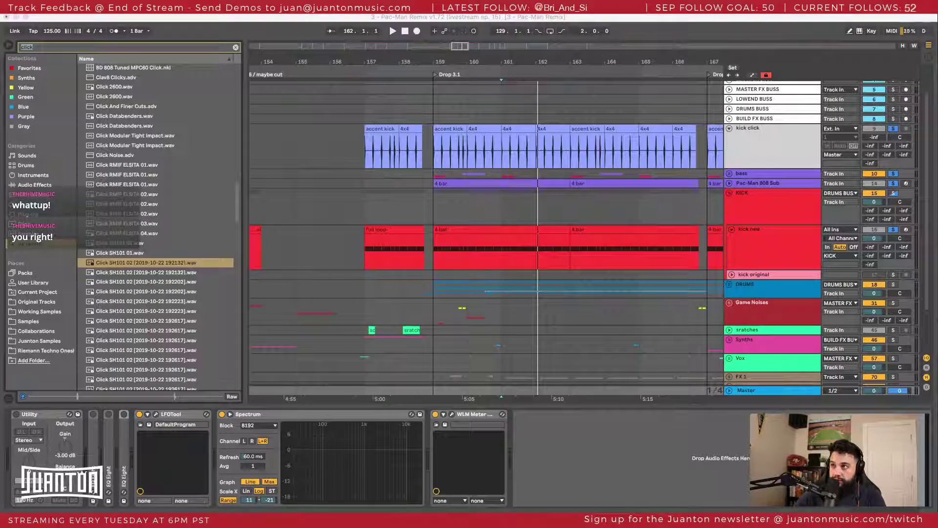
pyautogui.hotkey('ctrl', 'Left')
pyautogui.hotkey('ctrl', 'Right')
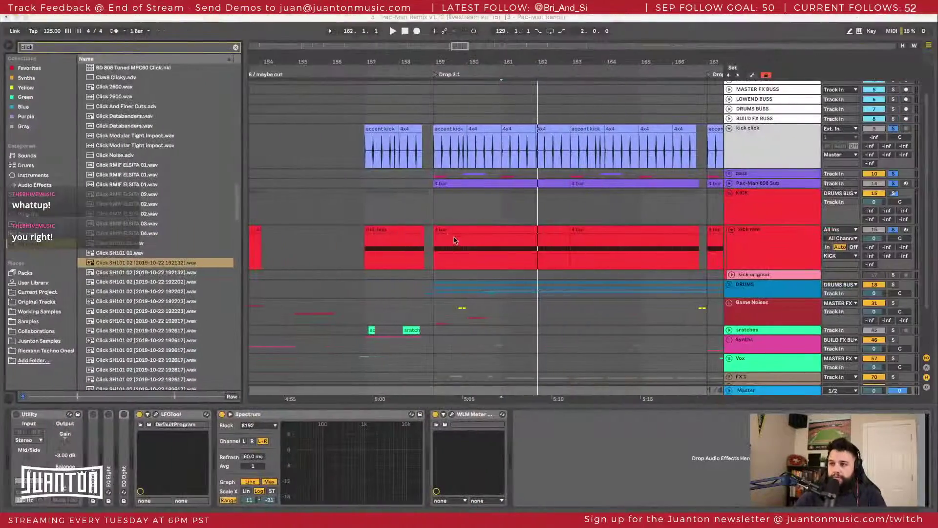
# Step: Place the insert marker at the start of Drop 3.1 on the KICK track
pyautogui.click(434, 213)
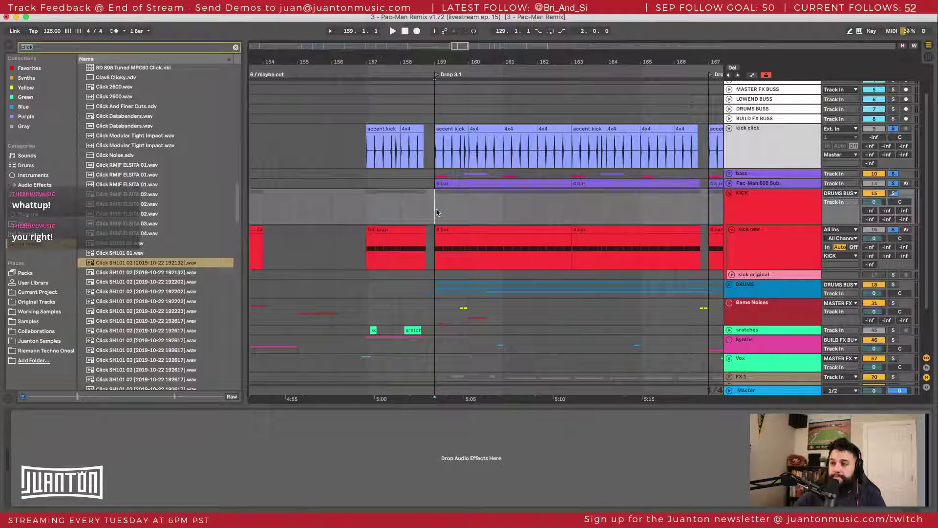
pyautogui.press('super+space')
pyautogui.press('Escape')
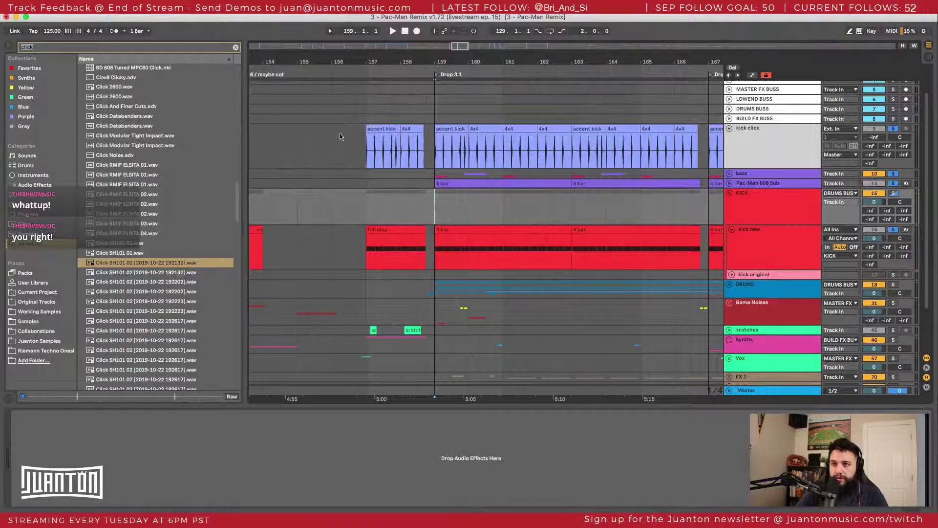
# Step: Clear the browser search and find Sonarworks Reference 4 VST among the VST plug-ins
pyautogui.click(225, 50)
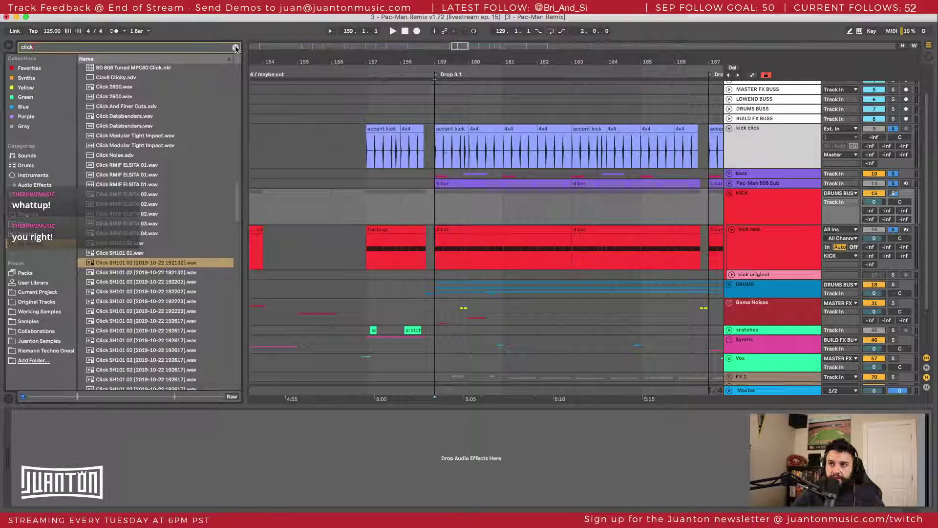
pyautogui.click(235, 48)
pyautogui.click(27, 216)
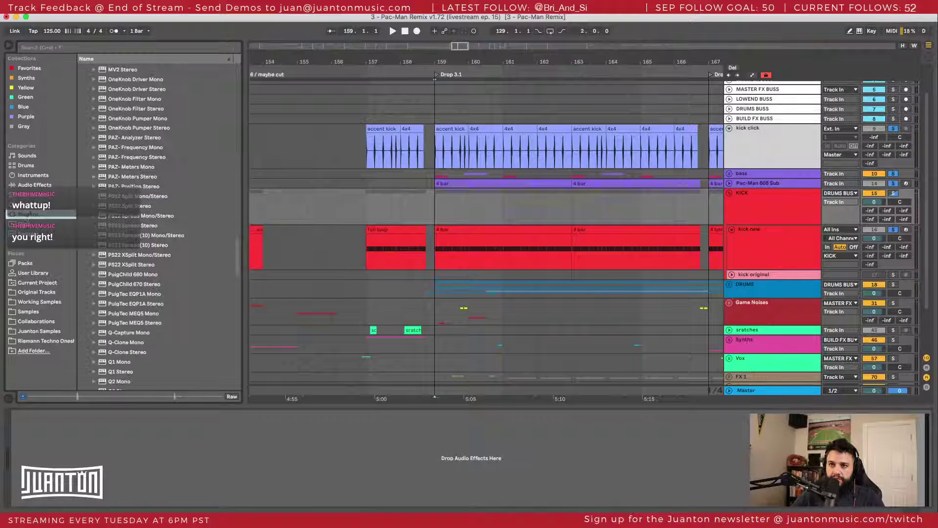
pyautogui.scroll(15, 182, 373)
pyautogui.click(89, 128)
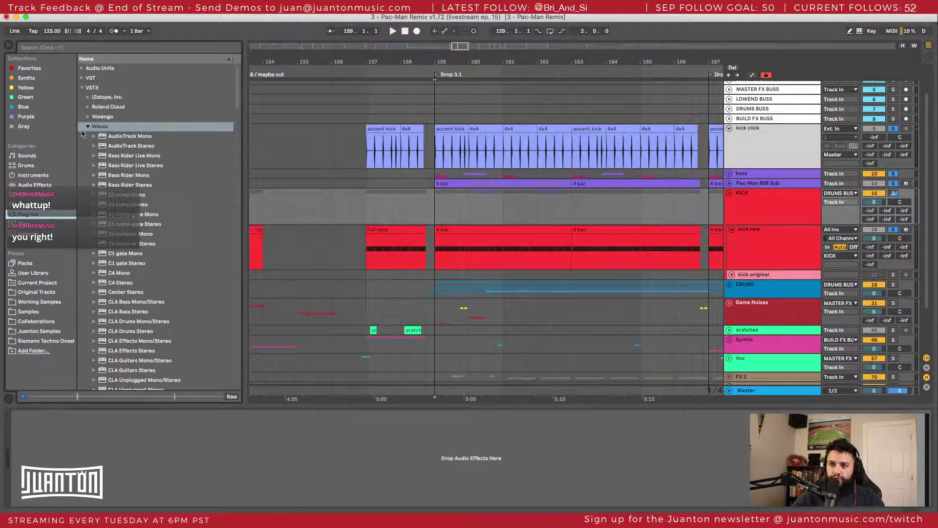
pyautogui.click(88, 128)
pyautogui.click(81, 88)
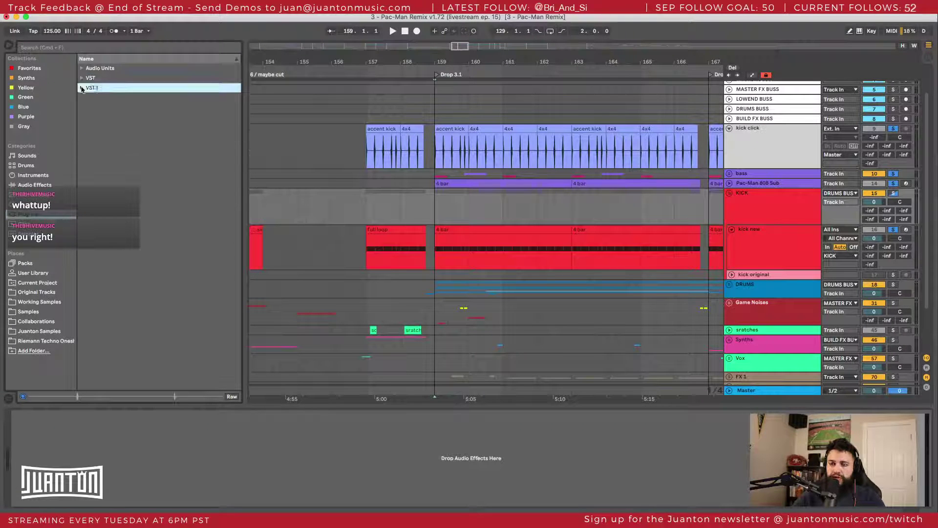
pyautogui.click(82, 79)
pyautogui.click(88, 116)
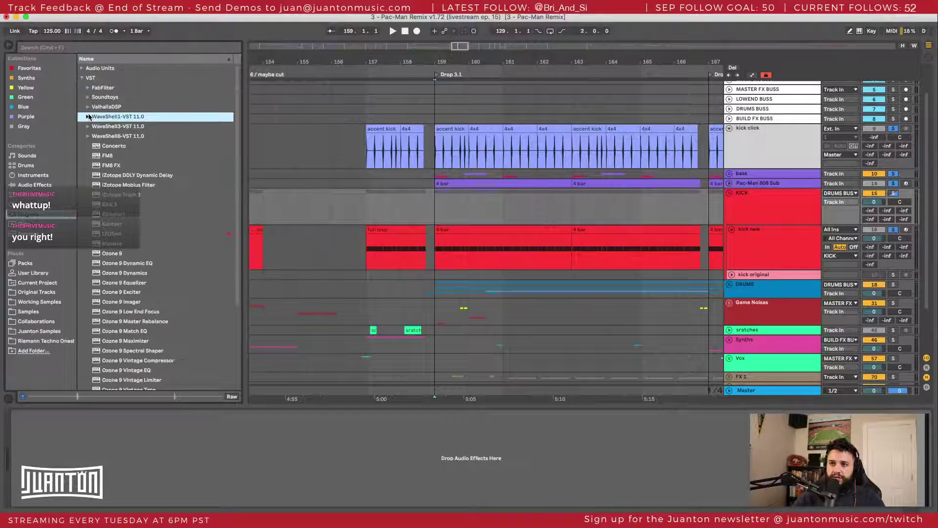
pyautogui.scroll(-5, 135, 258)
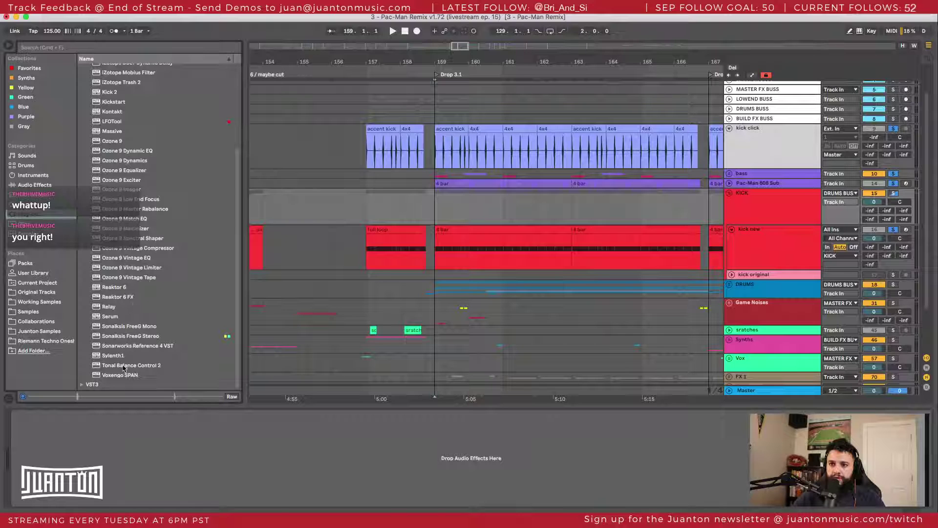
pyautogui.click(131, 346)
# Step: Load Sonarworks Reference 4 VST at the end of the Master track's device chain, after WLM Meter
pyautogui.click(751, 396)
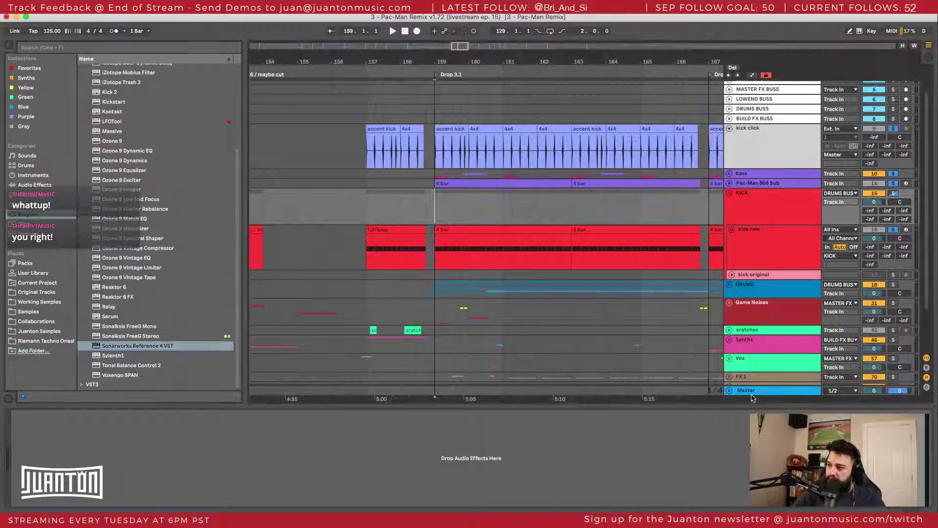
pyautogui.click(754, 393)
pyautogui.click(182, 346)
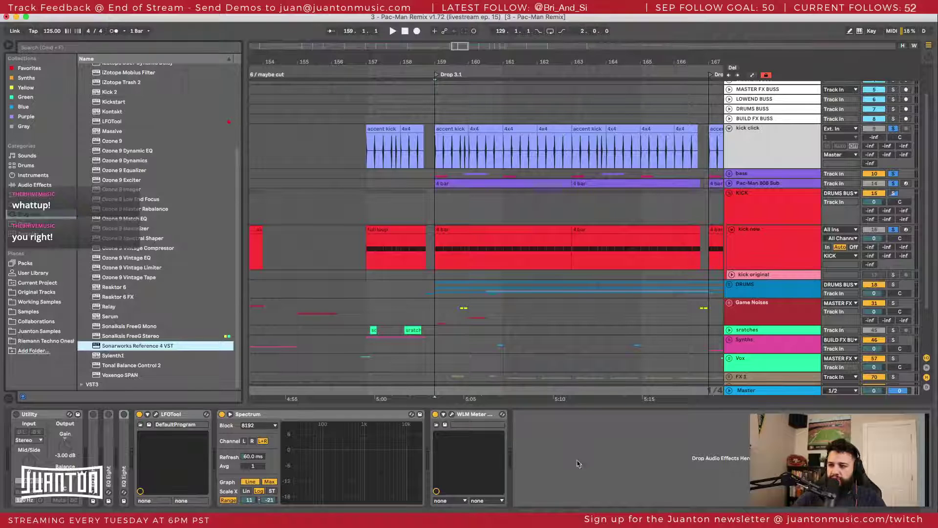
pyautogui.moveTo(578, 464); pyautogui.dragTo(583, 465)
# Step: Set the Sonarworks calibration profile to V-Moda Crossfade M-100 Wired Average and play Drop 3.1 with the correction enabled
pyautogui.click(400, 36)
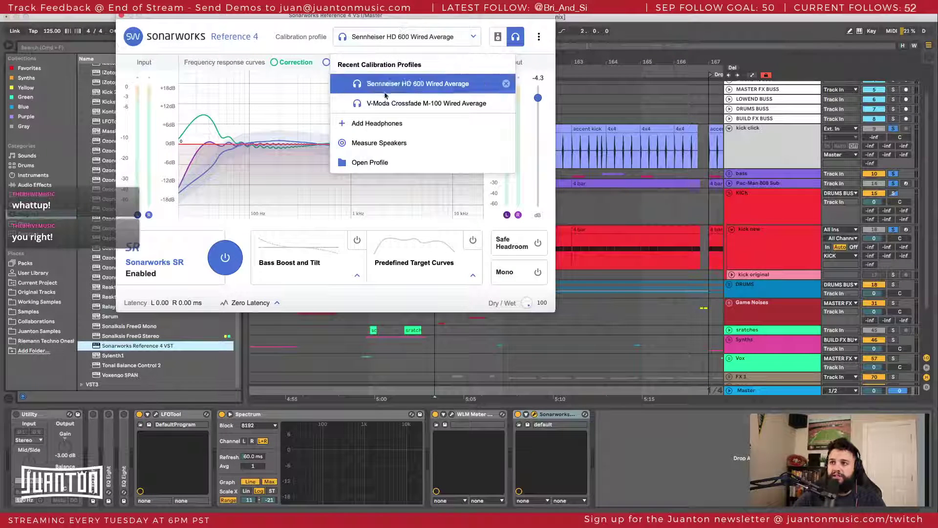
pyautogui.click(385, 104)
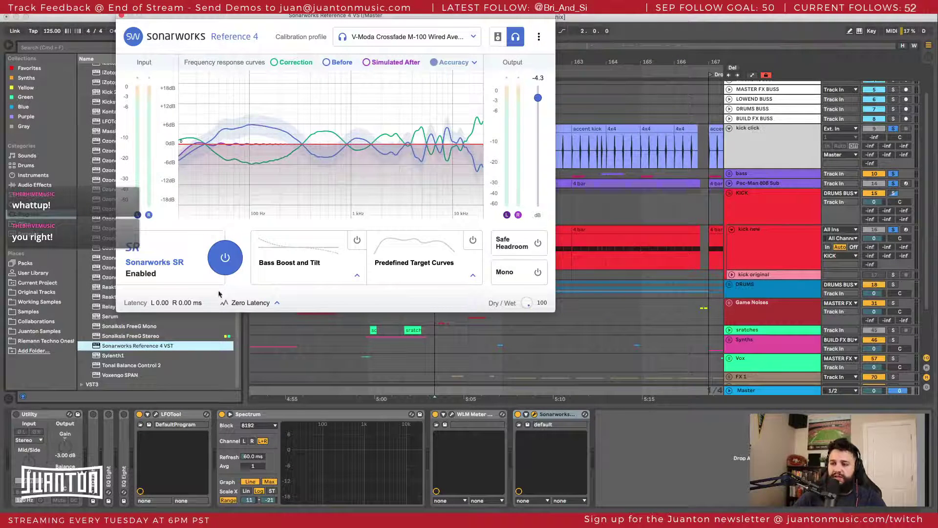
pyautogui.click(228, 258)
pyautogui.click(229, 259)
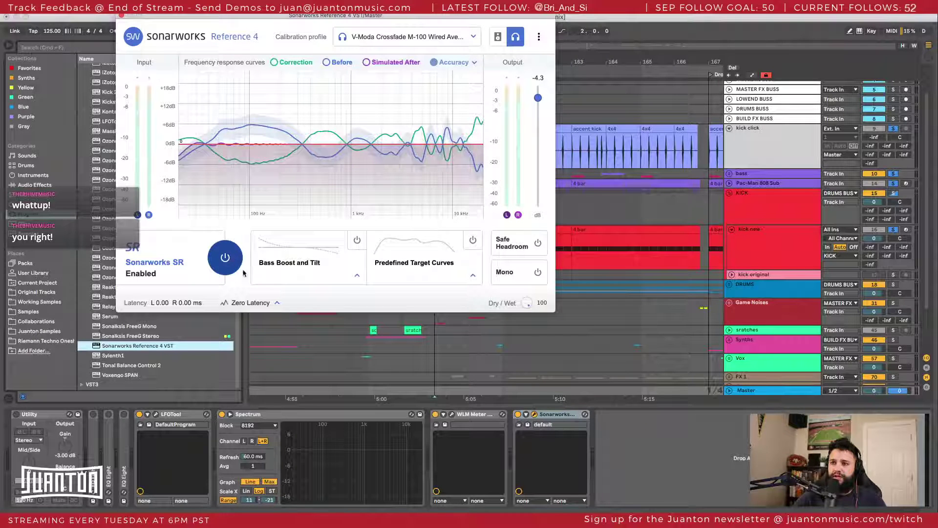
pyautogui.press('space')
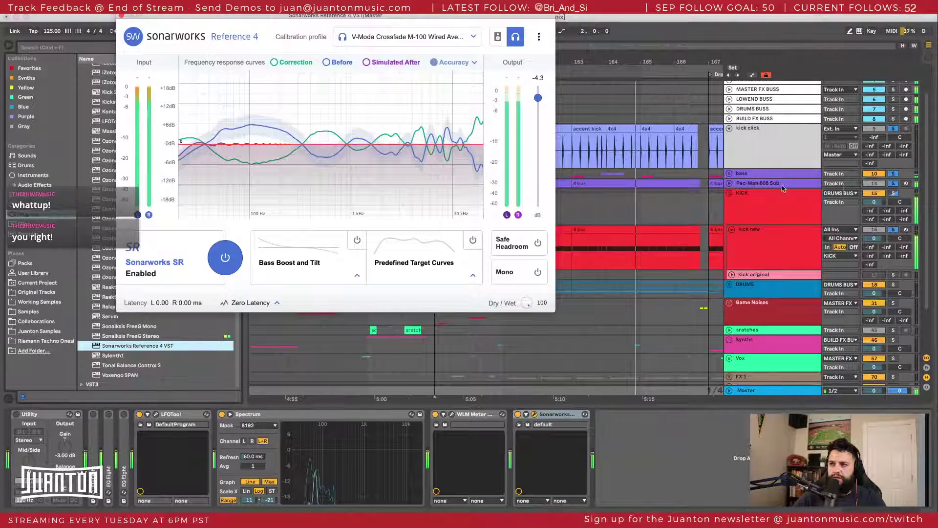
pyautogui.click(806, 187)
pyautogui.hscroll(-15, 475, 477)
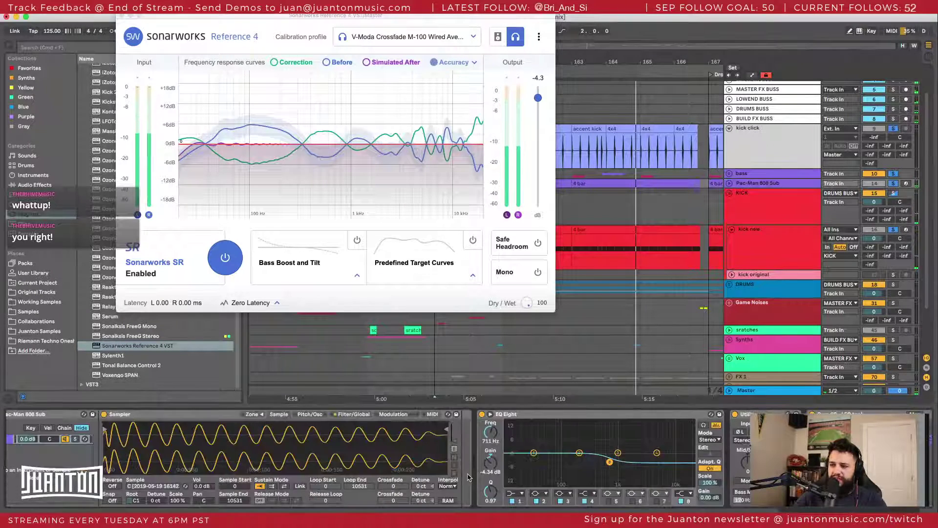
pyautogui.hscroll(10, 472, 475)
pyautogui.hscroll(-10, 471, 474)
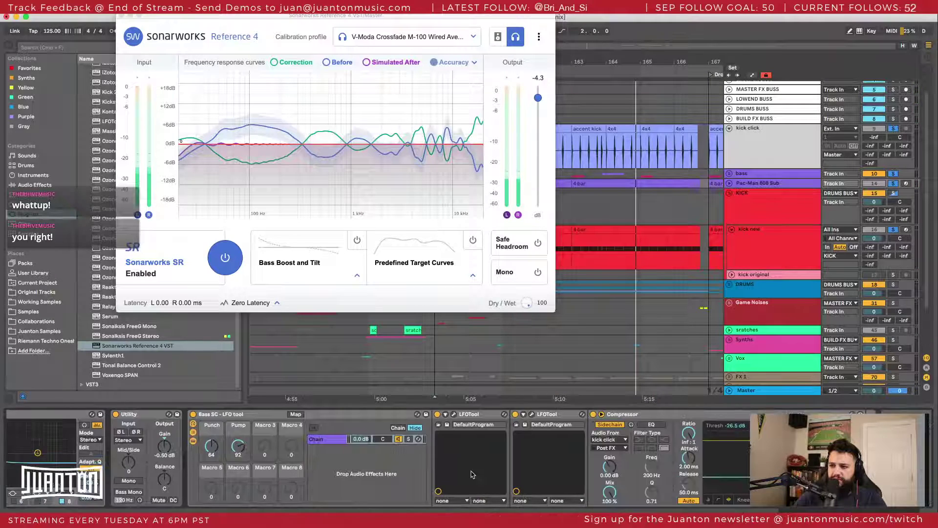
pyautogui.doubleClick(57, 418)
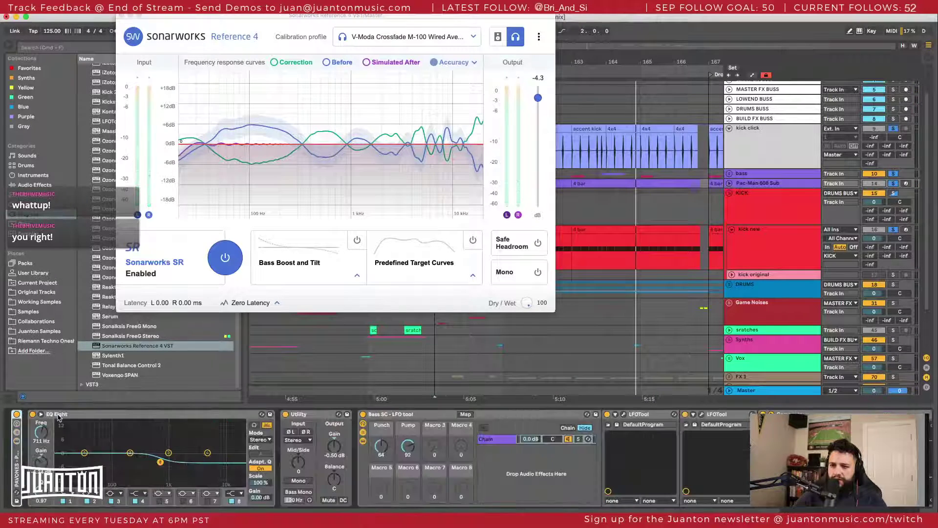
pyautogui.doubleClick(15, 463)
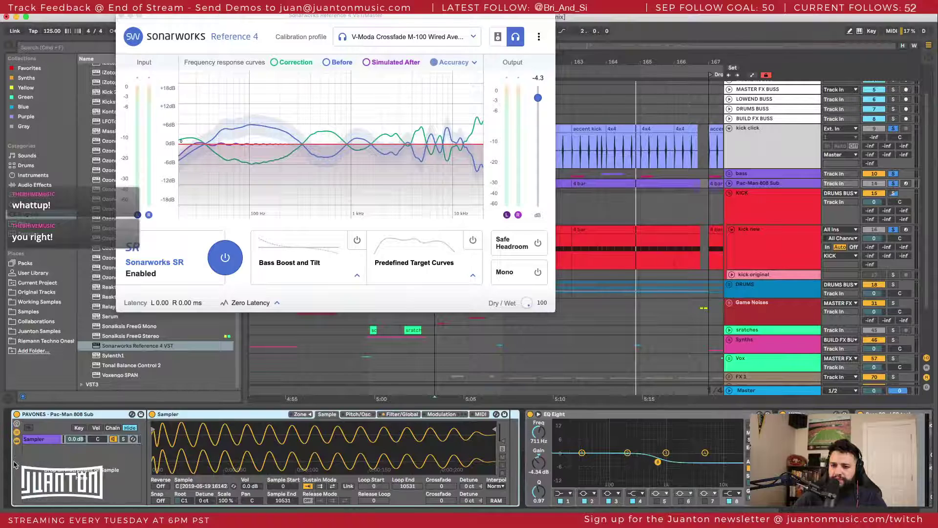
pyautogui.doubleClick(29, 415)
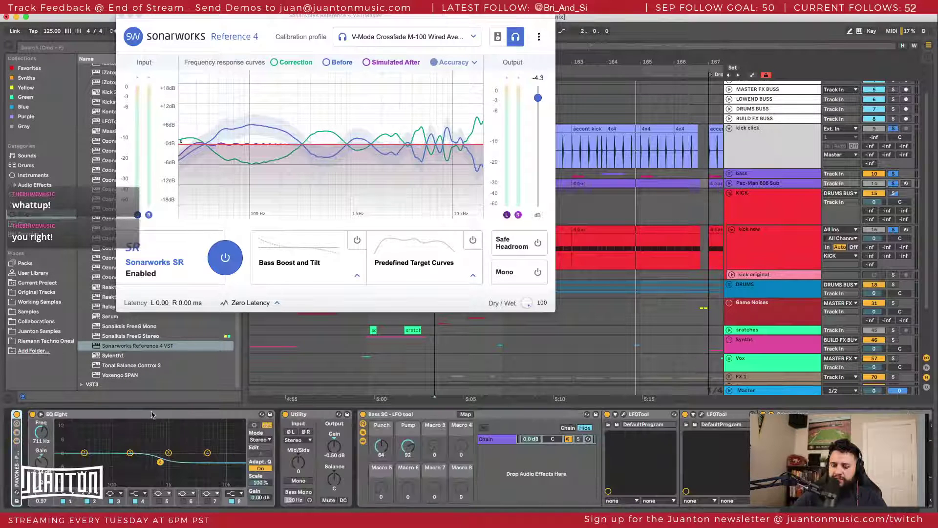
# Step: Search the browser for decapitator and insert Decapitator right after the Utility on the Pac-Man 808 Sub
pyautogui.press('super+f')
pyautogui.write('decapitator')
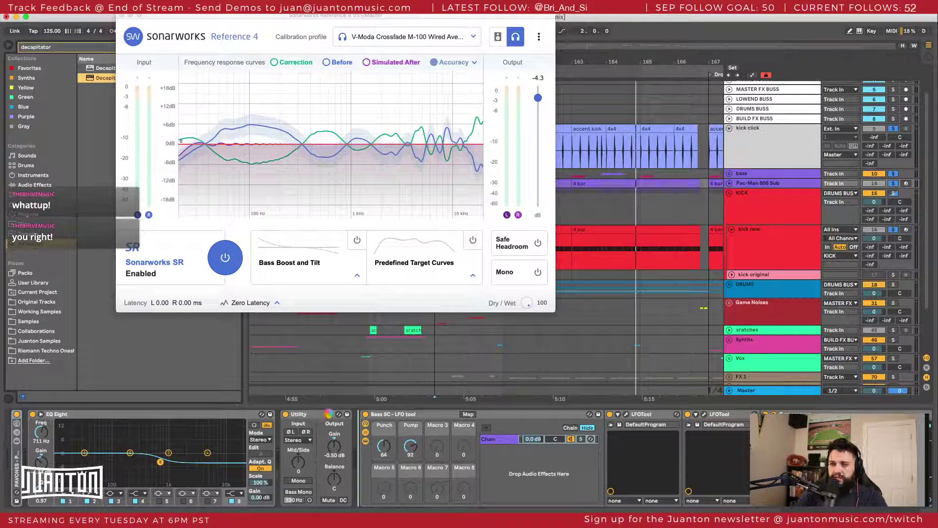
pyautogui.moveTo(329, 413); pyautogui.dragTo(330, 415)
pyautogui.press('super+f')
pyautogui.write('so')
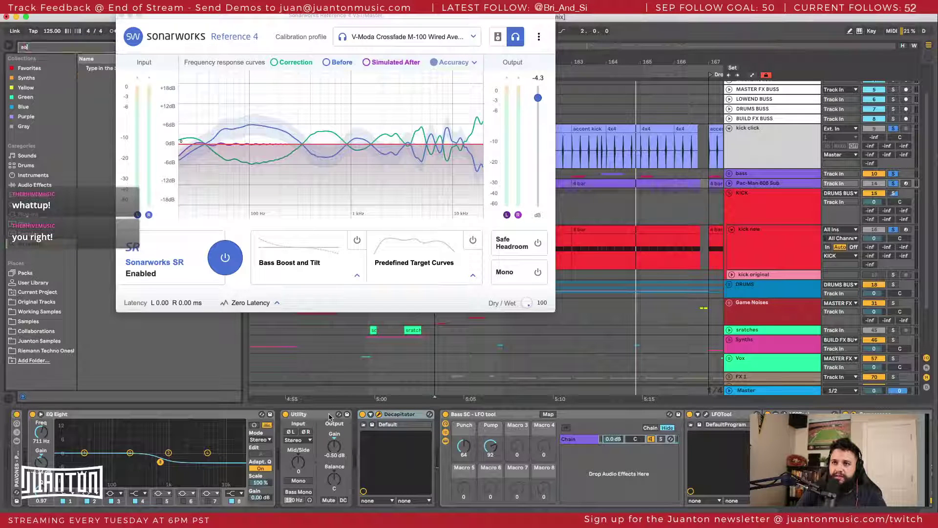
pyautogui.write('nalksis')
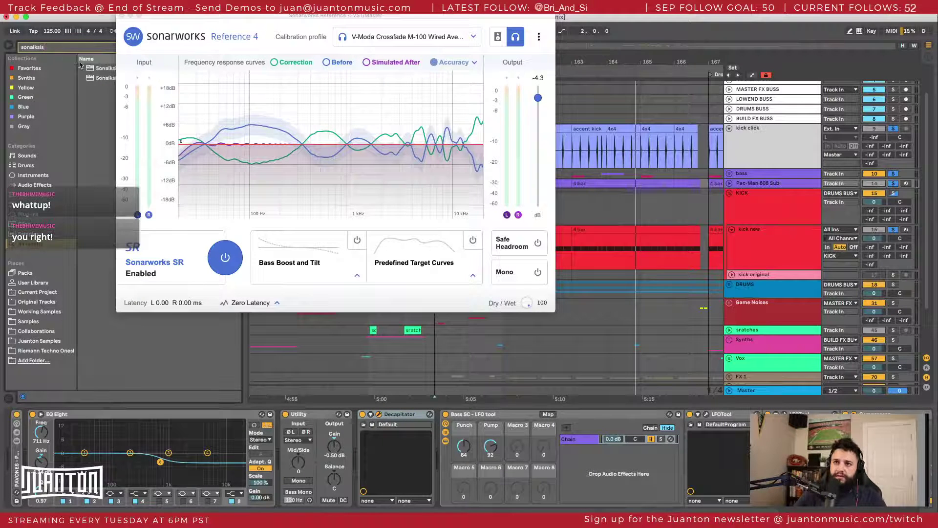
pyautogui.moveTo(171, 15); pyautogui.dragTo(385, 19)
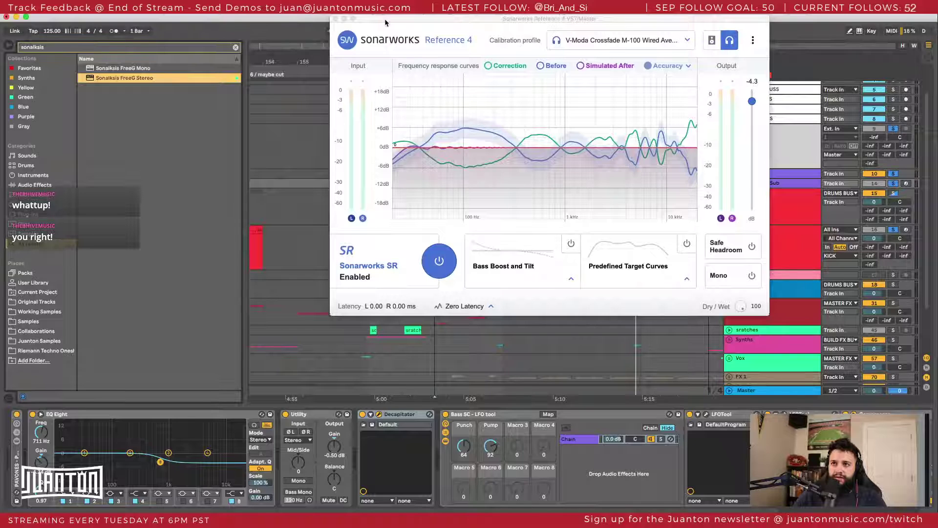
pyautogui.press('Escape')
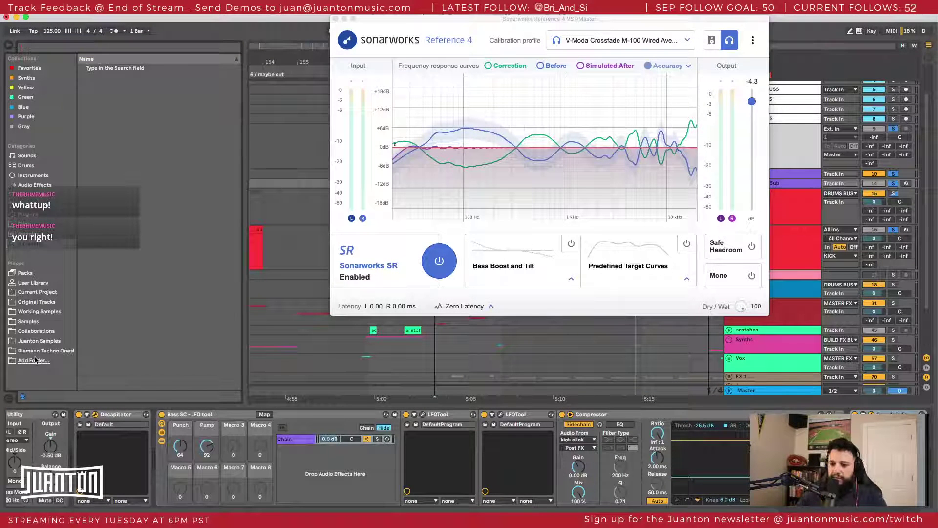
pyautogui.click(101, 180)
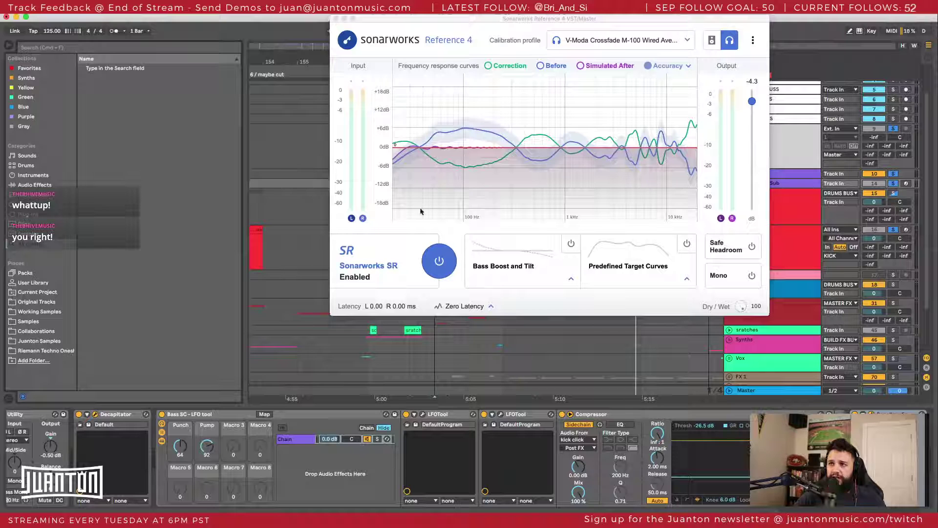
# Step: Close the Sonarworks Reference 4 window and play Drop 3.1
pyautogui.click(445, 270)
pyautogui.click(445, 269)
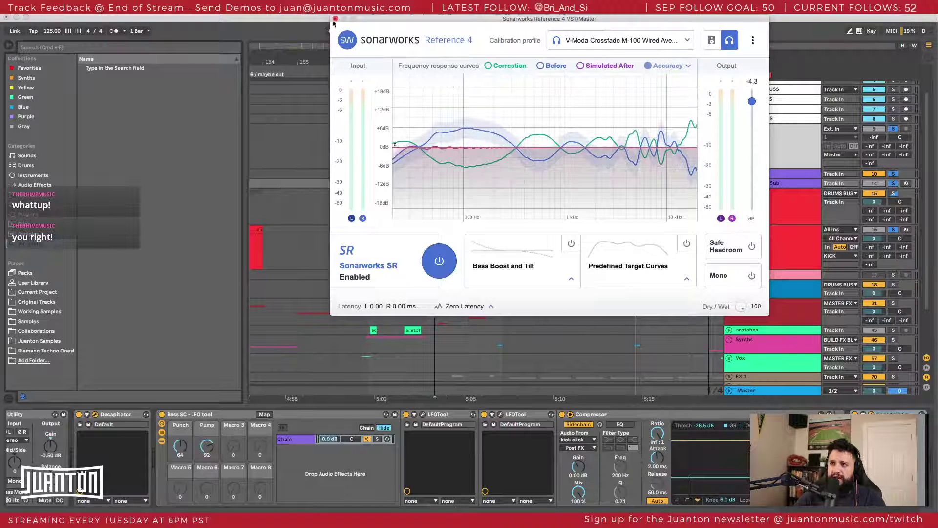
pyautogui.click(335, 19)
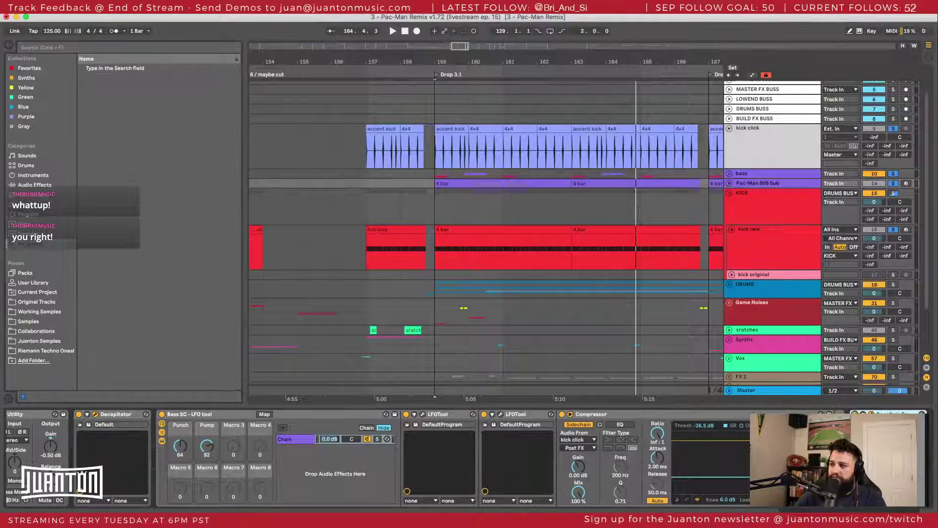
pyautogui.press('space')
pyautogui.hscroll(5, 426, 249)
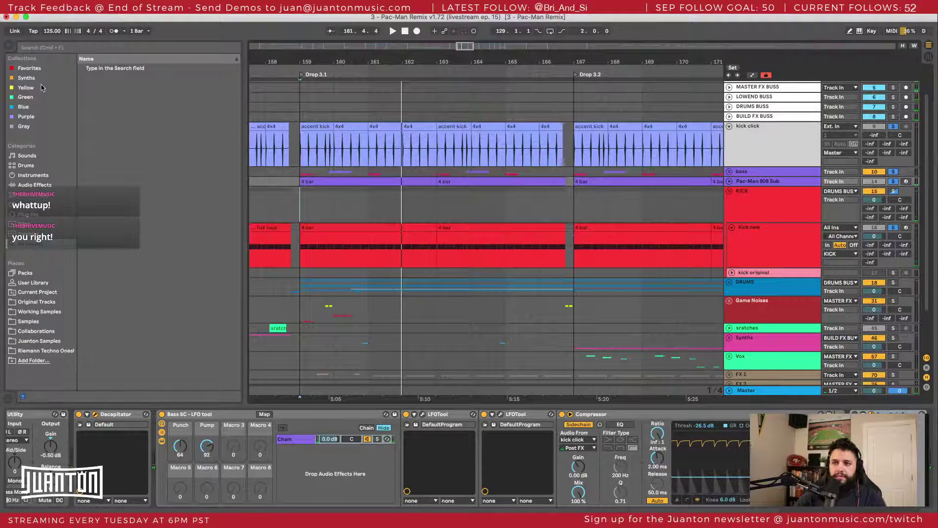
pyautogui.press('super+f')
pyautogui.write('pul')
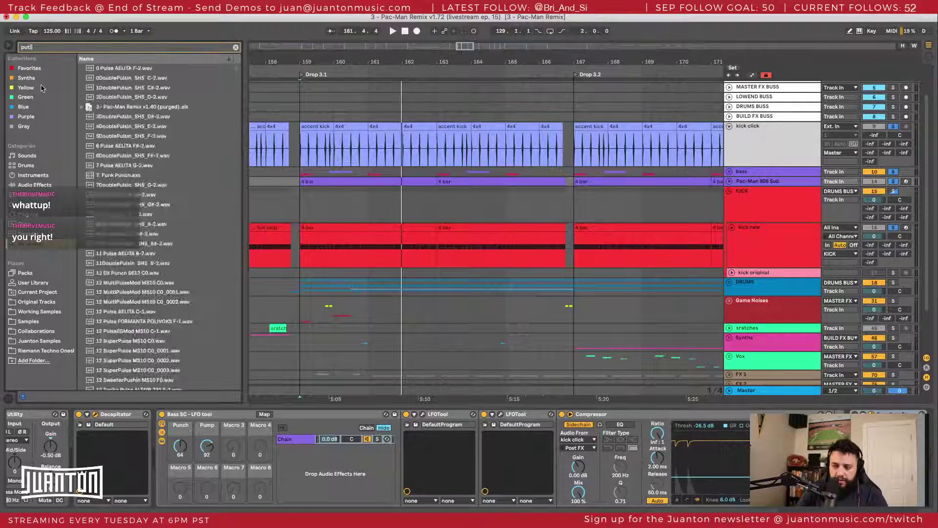
pyautogui.press('BackSpace')
pyautogui.write('g')
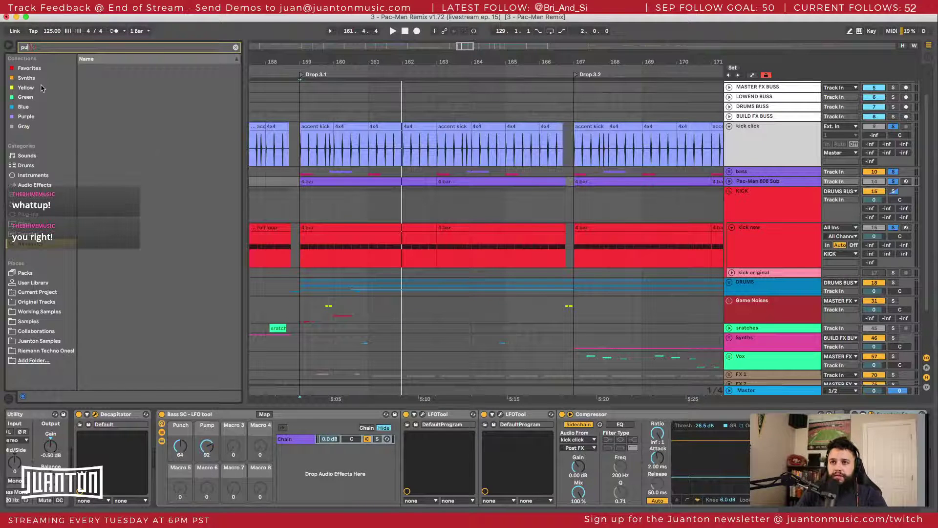
pyautogui.write('gte')
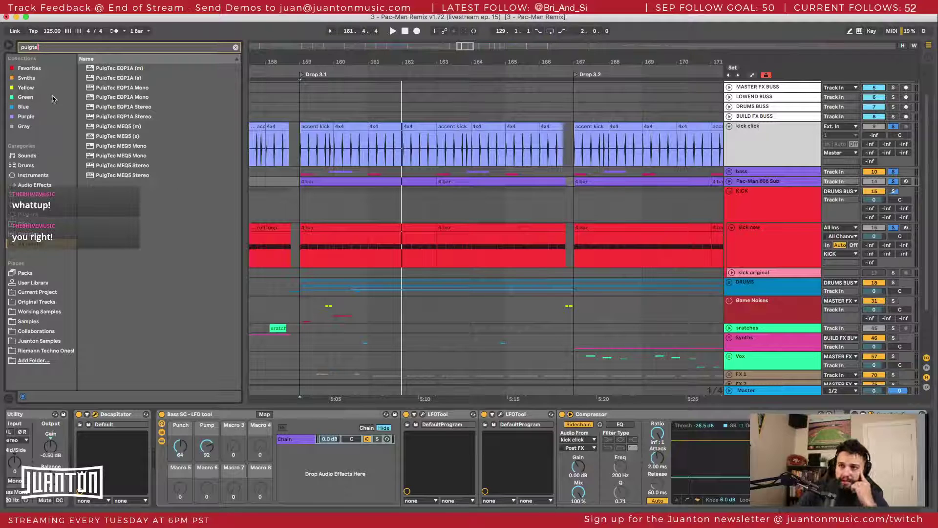
pyautogui.click(93, 107)
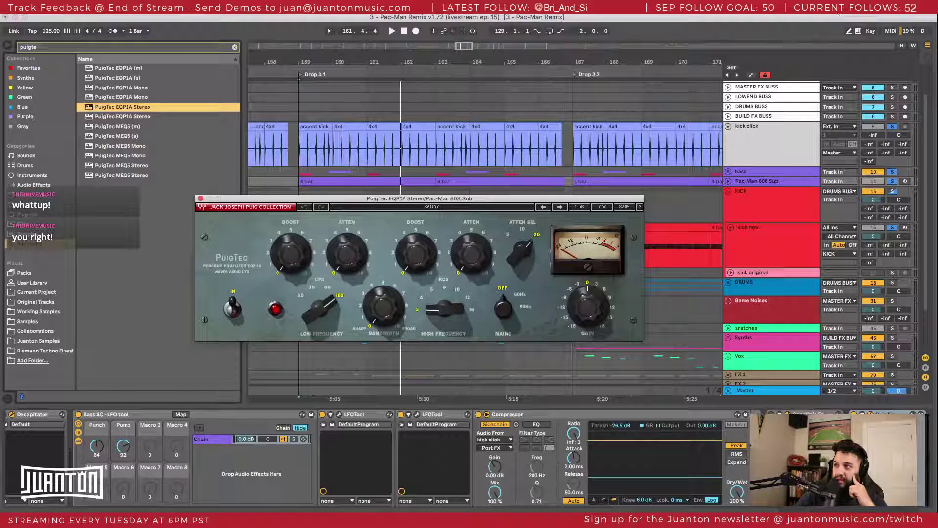
pyautogui.press('super+Tab')
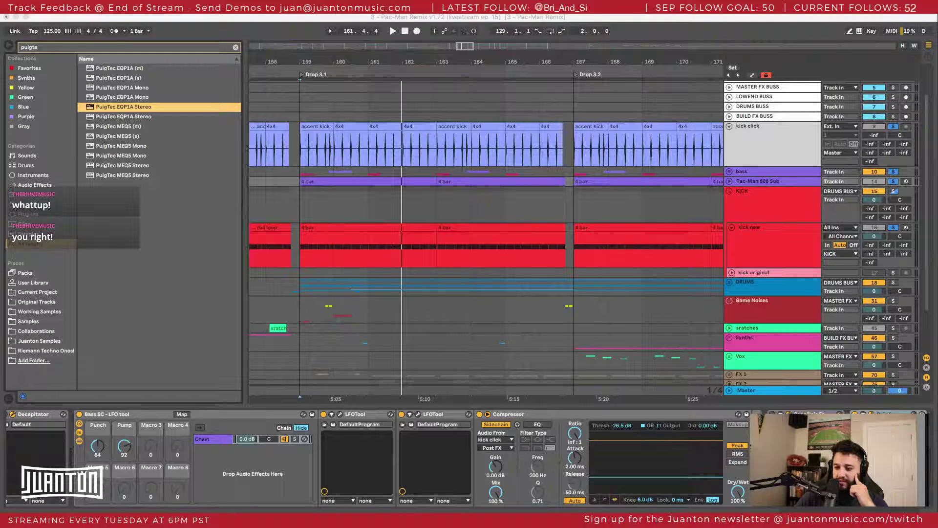
pyautogui.doubleClick(250, 182)
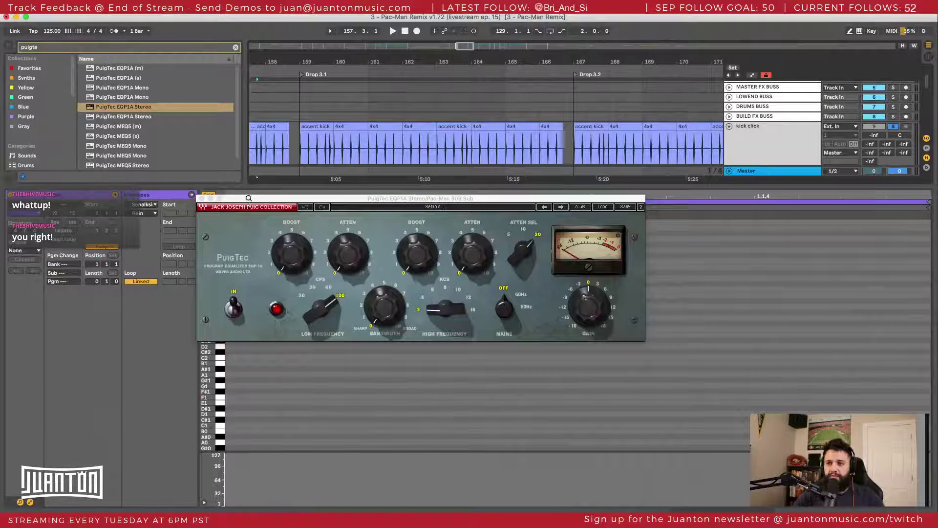
pyautogui.moveTo(250, 200); pyautogui.dragTo(365, 218)
pyautogui.doubleClick(272, 279)
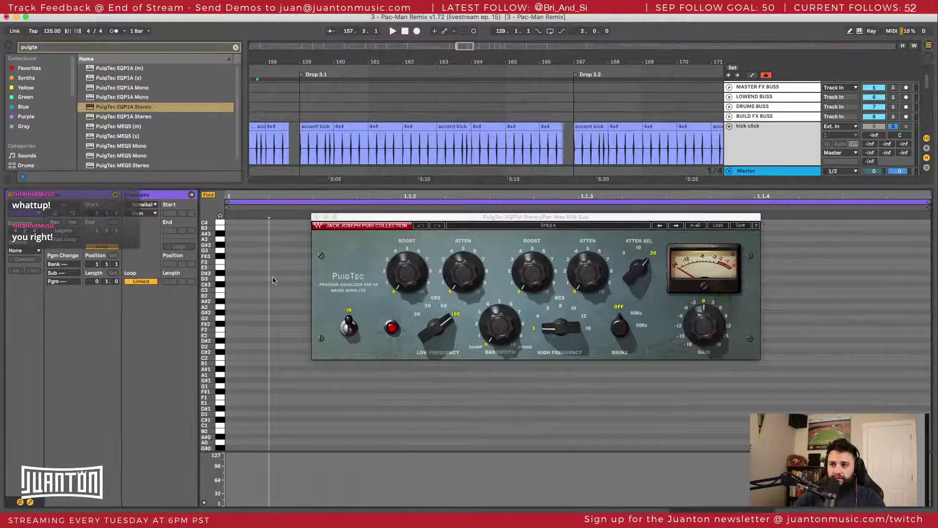
pyautogui.press('super+z')
pyautogui.press('super+z')
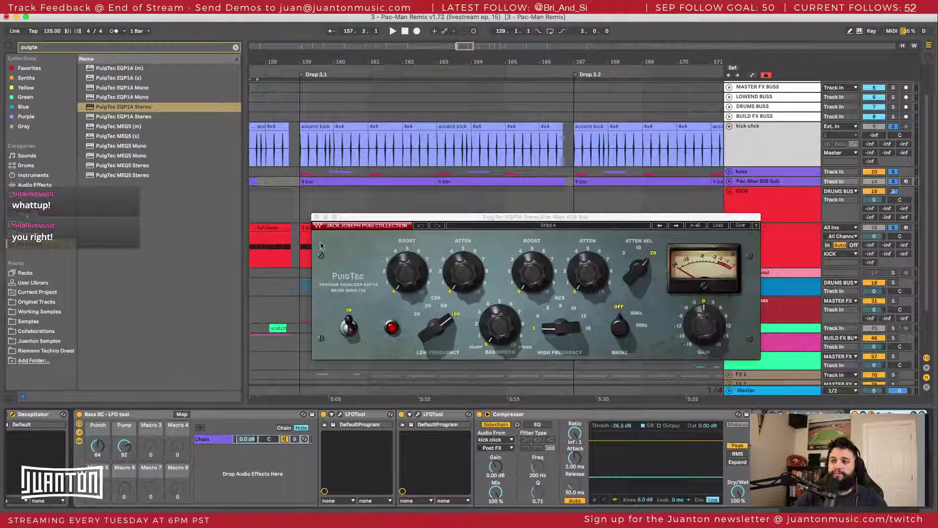
# Step: Set the PuigTec EQP1A's low-frequency Boost and Atten both to about 5, with the low frequency at 60 Hz
pyautogui.moveTo(359, 217); pyautogui.dragTo(200, 166)
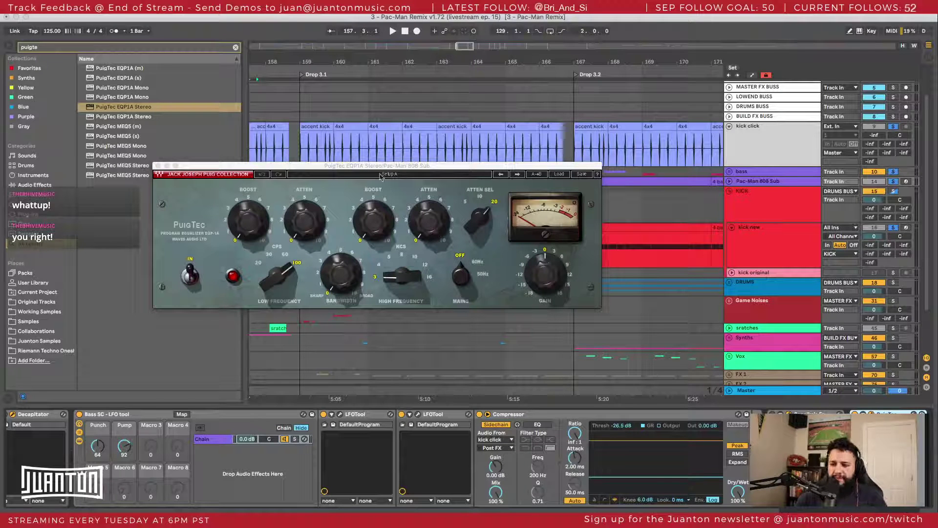
pyautogui.moveTo(357, 167); pyautogui.dragTo(355, 118)
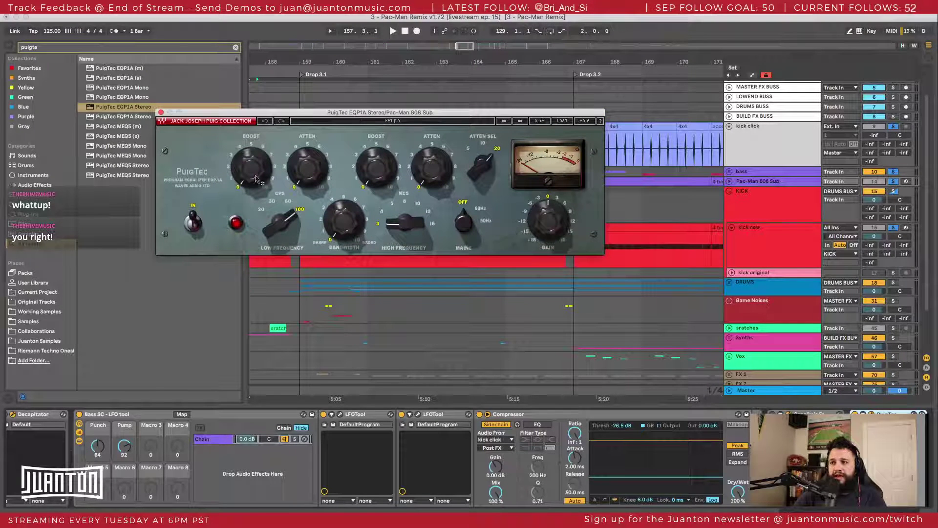
pyautogui.moveTo(251, 168); pyautogui.dragTo(251, 141)
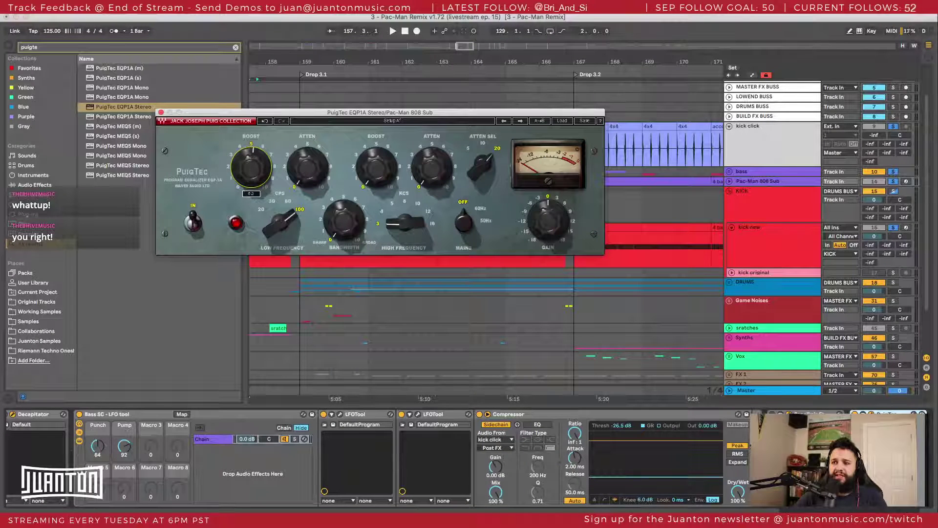
pyautogui.moveTo(307, 167); pyautogui.dragTo(307, 157)
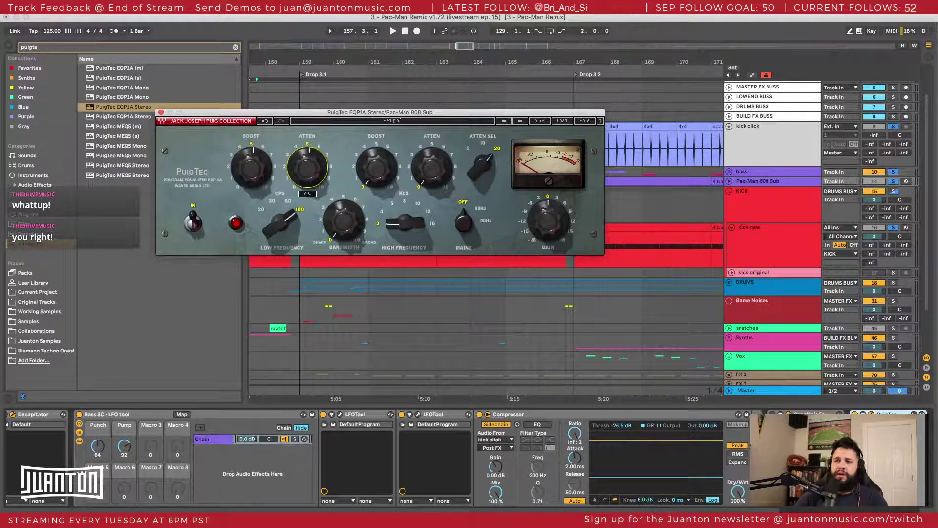
pyautogui.moveTo(281, 222)
pyautogui.mouseDown()
pyautogui.moveTo(281, 236)
pyautogui.moveTo(280, 224)
pyautogui.mouseUp()
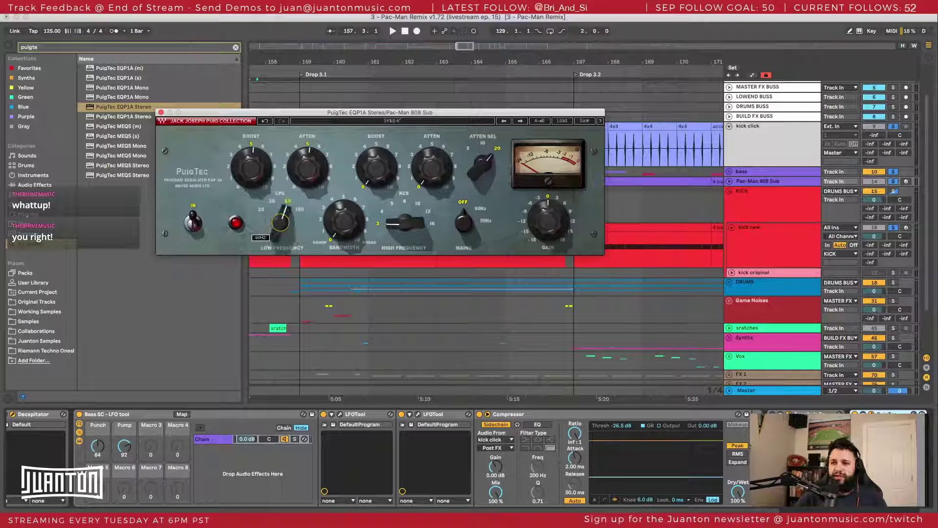
pyautogui.scroll(-1, 301, 282)
pyautogui.hscroll(-1, 301, 282)
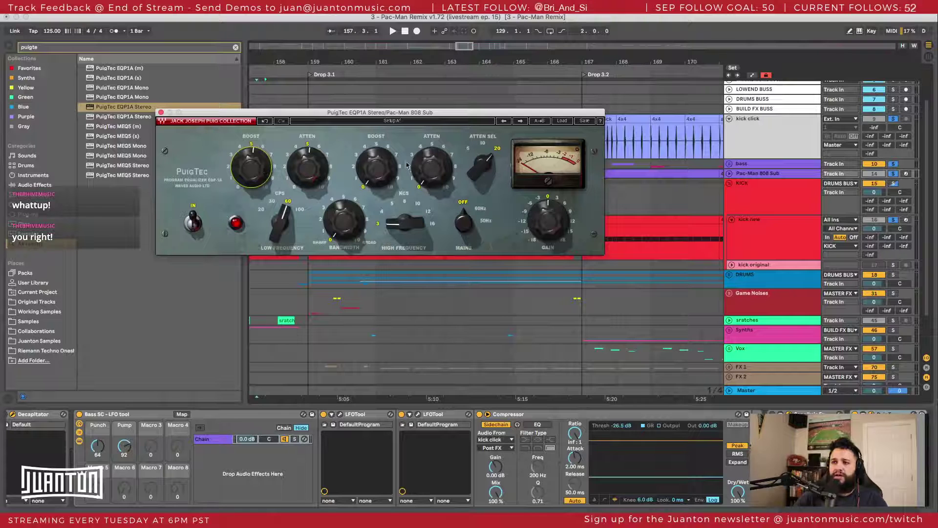
pyautogui.moveTo(250, 167); pyautogui.dragTo(251, 172)
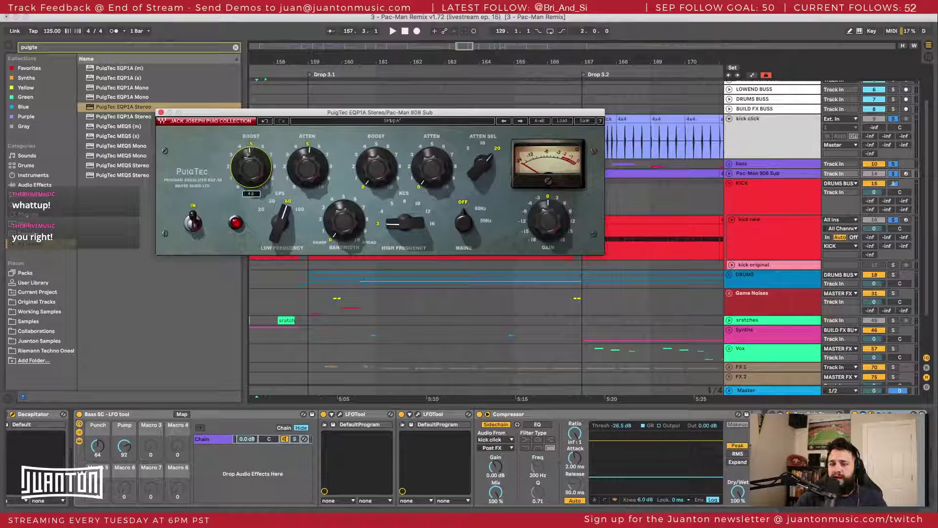
pyautogui.moveTo(307, 167); pyautogui.dragTo(308, 164)
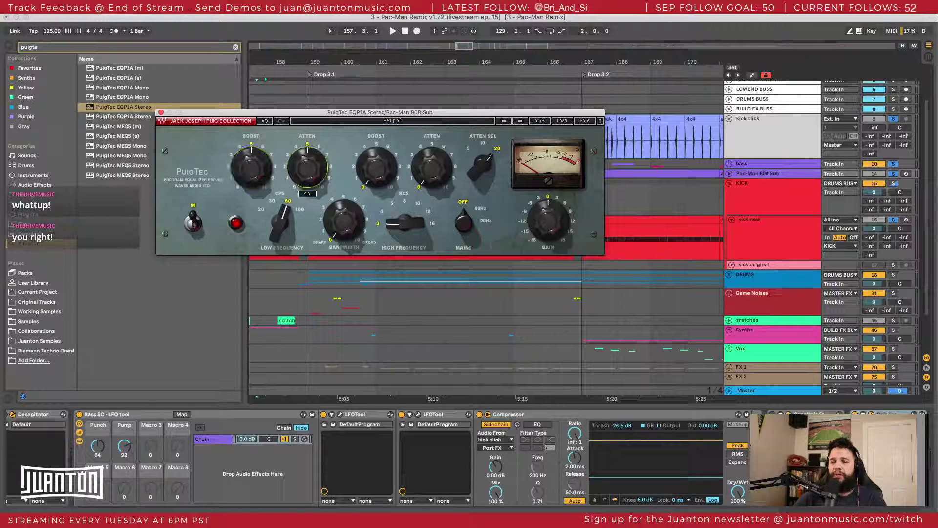
pyautogui.moveTo(329, 113); pyautogui.dragTo(310, 105)
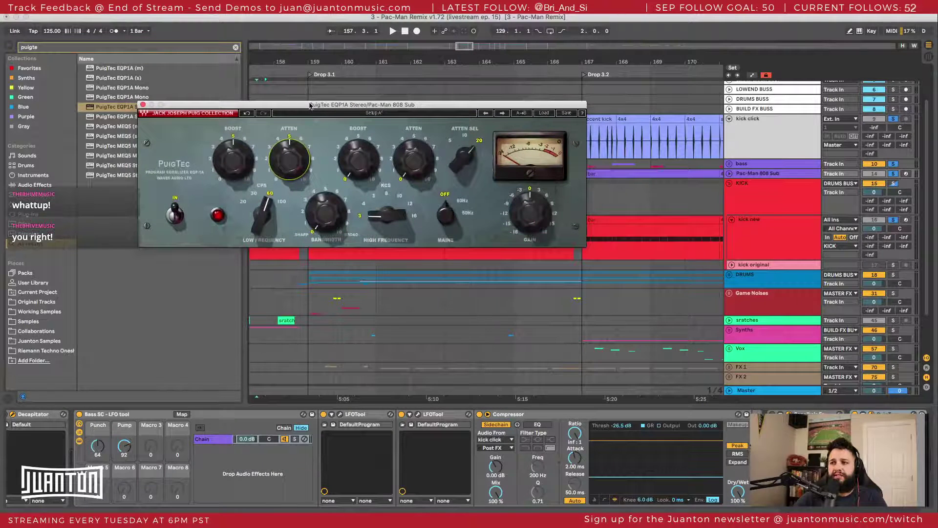
pyautogui.click(231, 174)
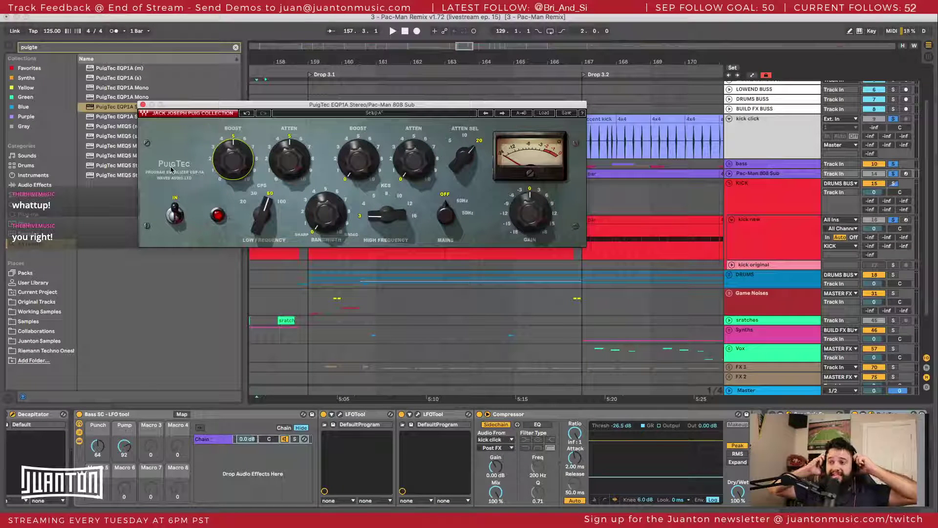
pyautogui.moveTo(224, 107); pyautogui.dragTo(205, 100)
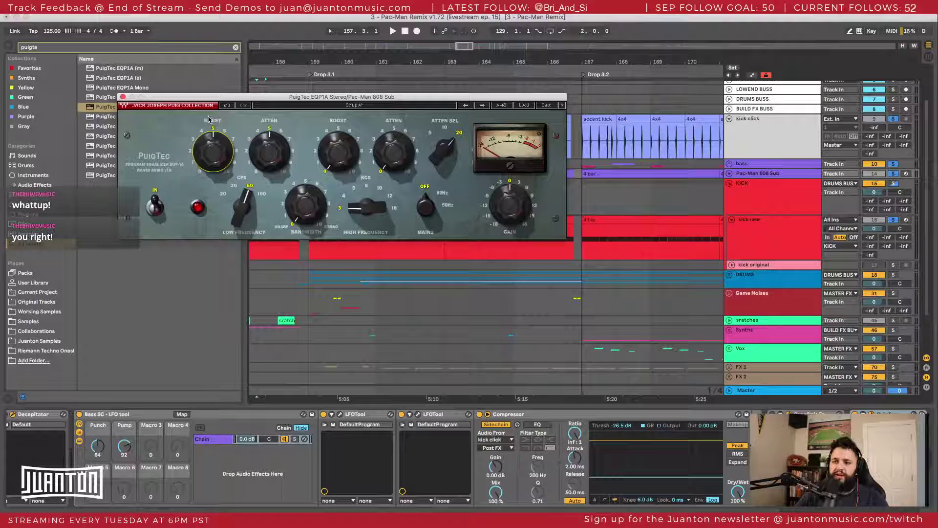
pyautogui.press('Tab')
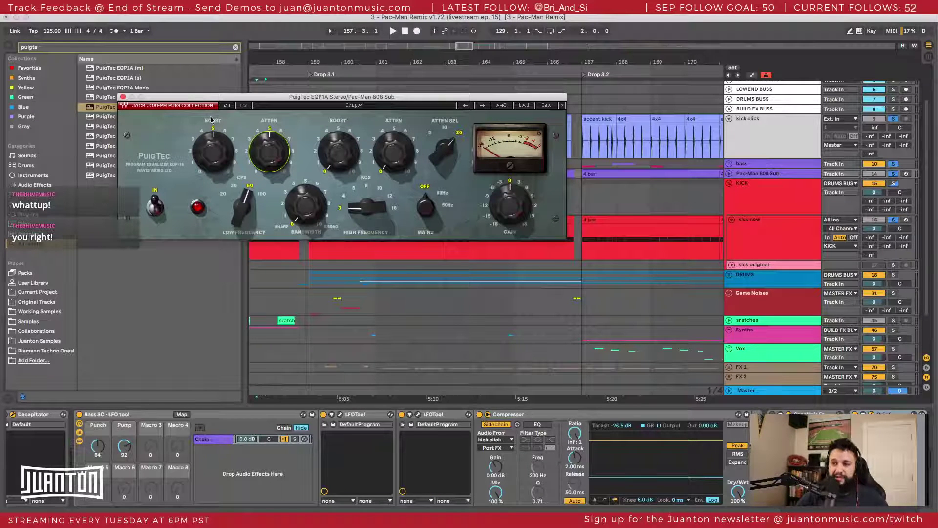
pyautogui.moveTo(217, 97); pyautogui.dragTo(184, 106)
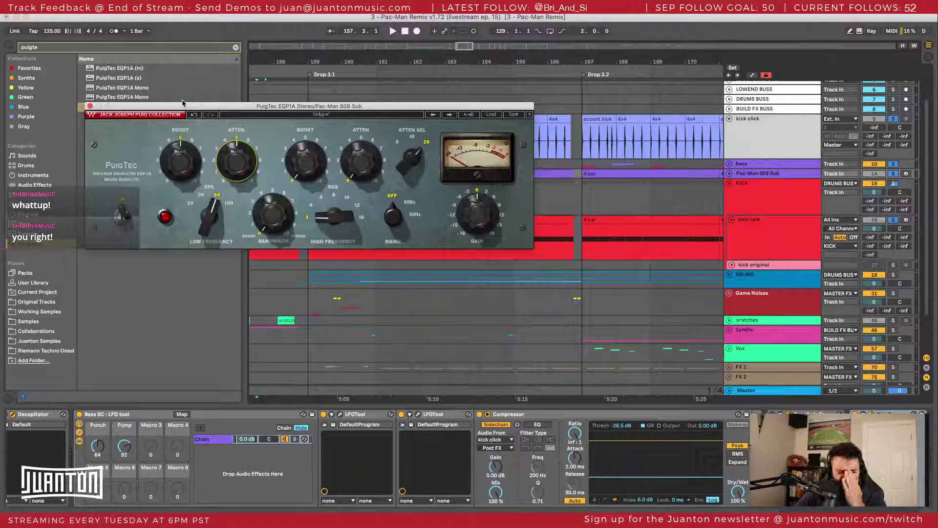
pyautogui.moveTo(178, 109); pyautogui.dragTo(178, 104)
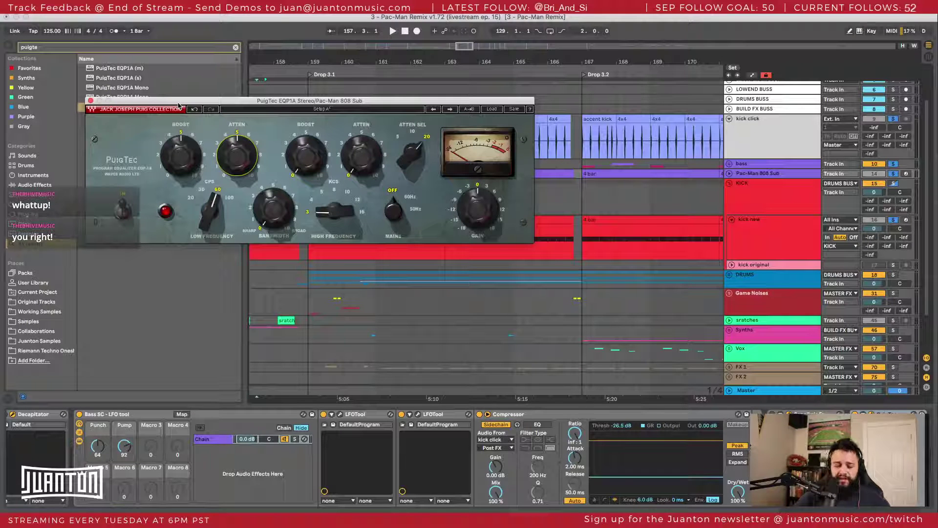
pyautogui.click(171, 171)
pyautogui.moveTo(188, 101); pyautogui.dragTo(212, 114)
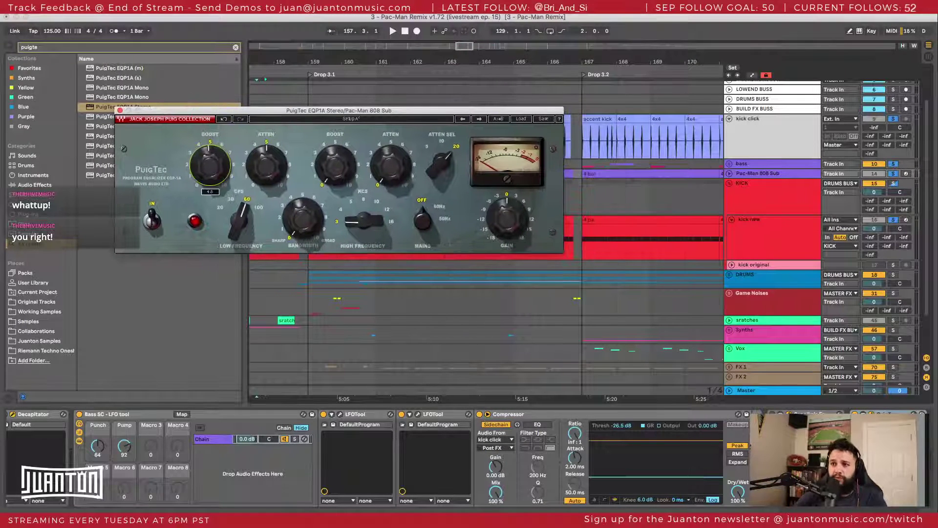
pyautogui.click(266, 166)
pyautogui.click(210, 165)
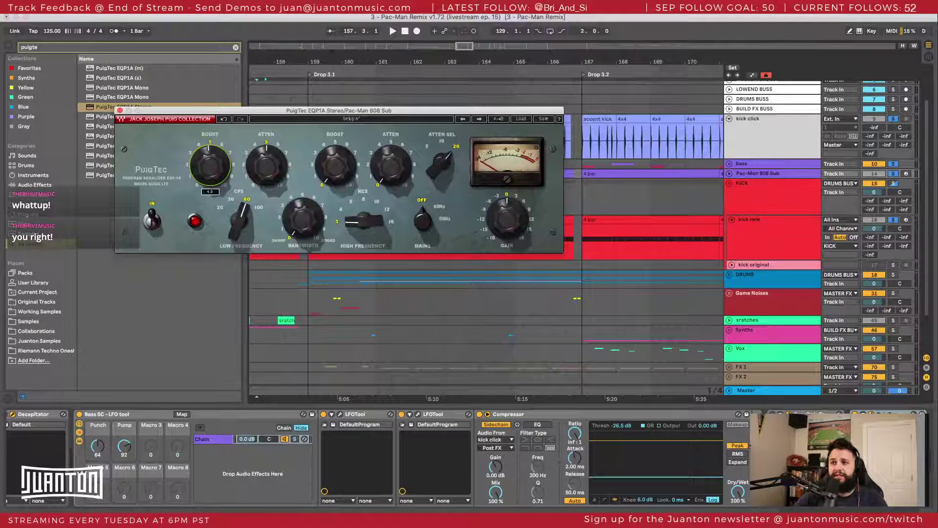
# Step: Place Sonalksis FreeG after the PuigTec EQP1A and collapse the Bass SC - LFO tool rack on the Pac-Man 808 Sub
pyautogui.hscroll(2, 699, 438)
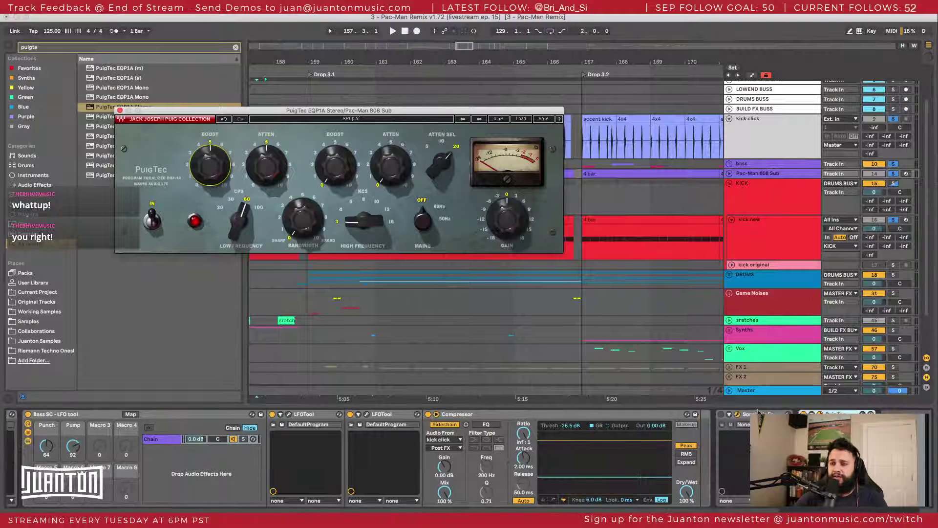
pyautogui.click(766, 414)
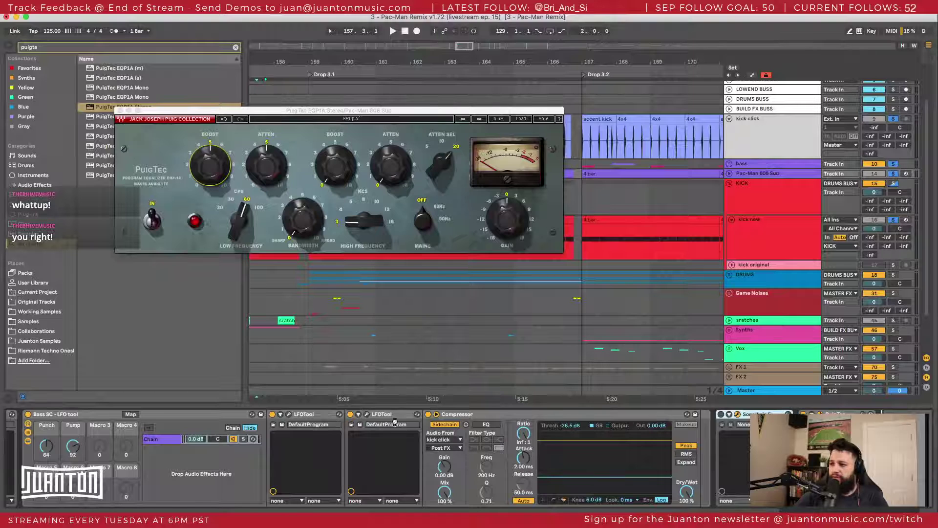
pyautogui.doubleClick(81, 415)
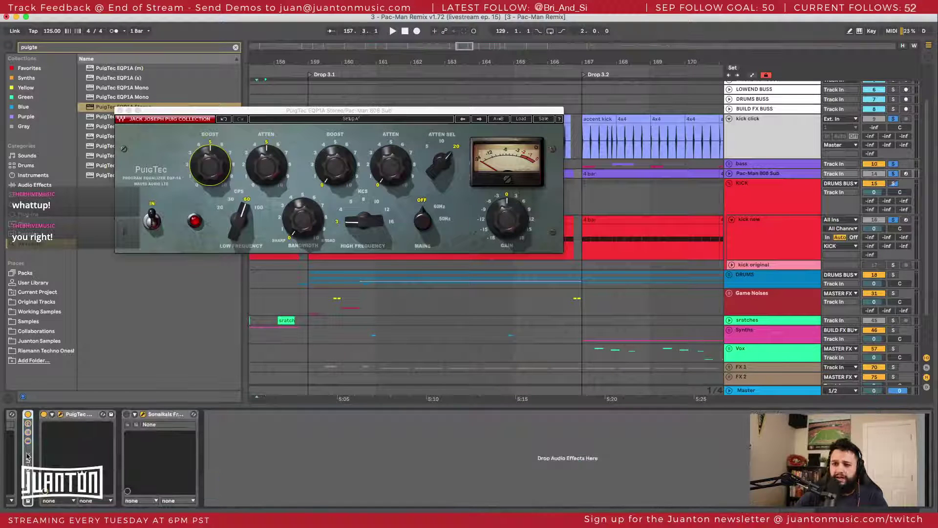
# Step: Move the Bass SC - LFO tool rack to after Sonalksis FreeG on the Pac-Man 808 Sub and expand it
pyautogui.moveTo(27, 457); pyautogui.dragTo(266, 442)
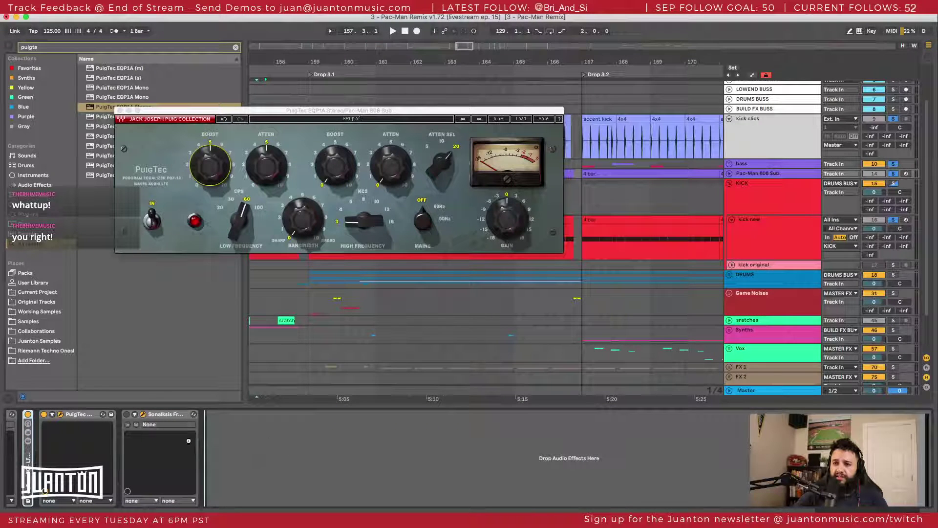
pyautogui.moveTo(188, 440); pyautogui.dragTo(180, 444)
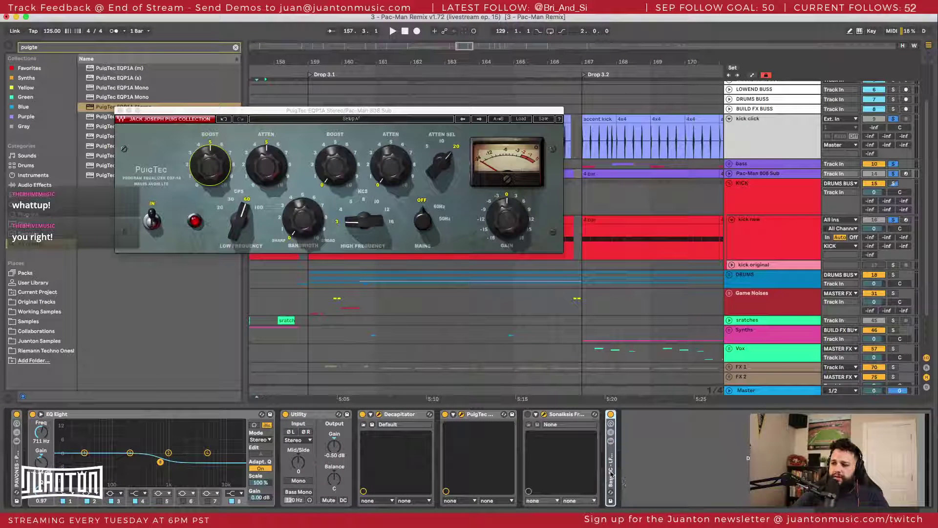
pyautogui.doubleClick(611, 476)
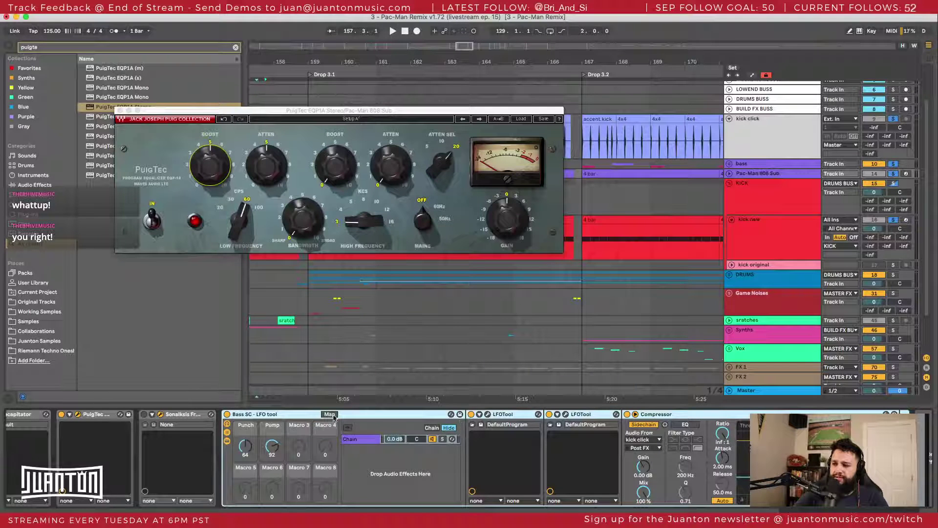
pyautogui.hscroll(-5, 246, 420)
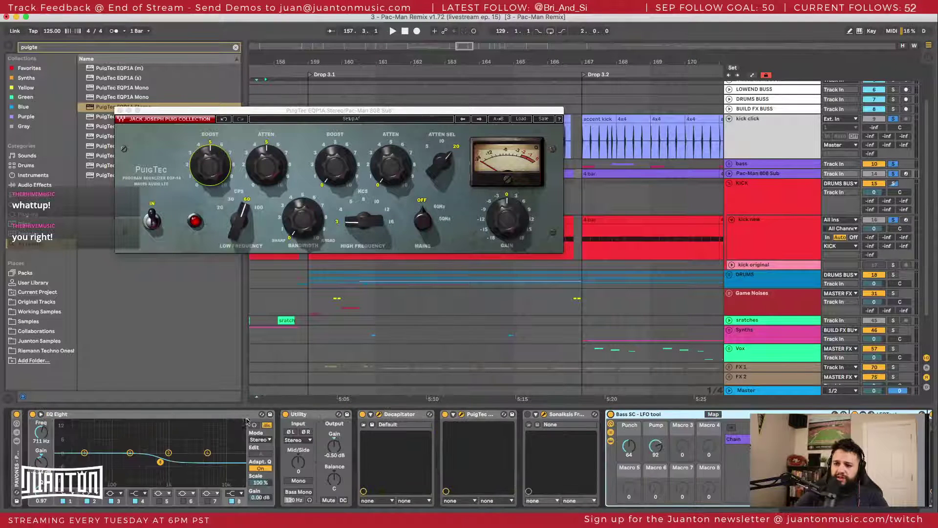
# Step: Switch Decapitator off and Sonalksis FreeG on in the Pac-Man 808 Sub chain, with the FreeG window open
pyautogui.click(362, 414)
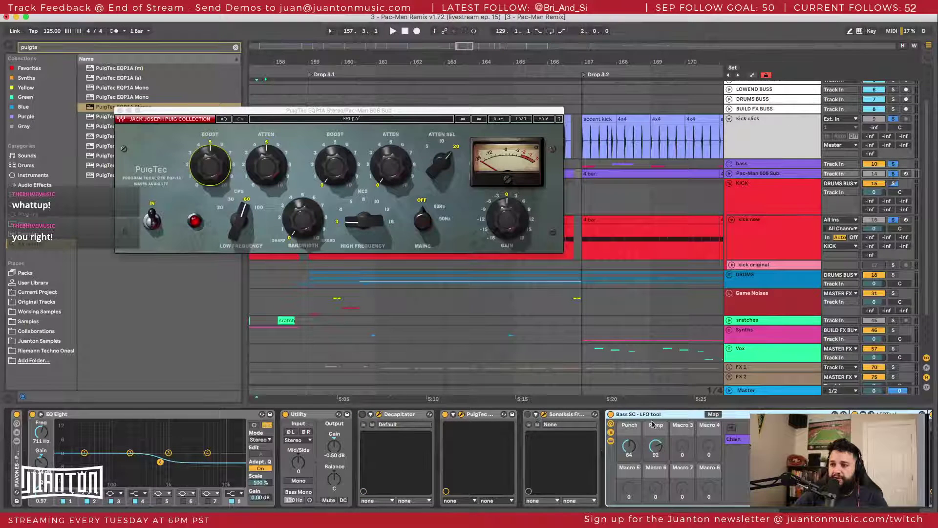
pyautogui.hscroll(3, 653, 424)
pyautogui.click(425, 415)
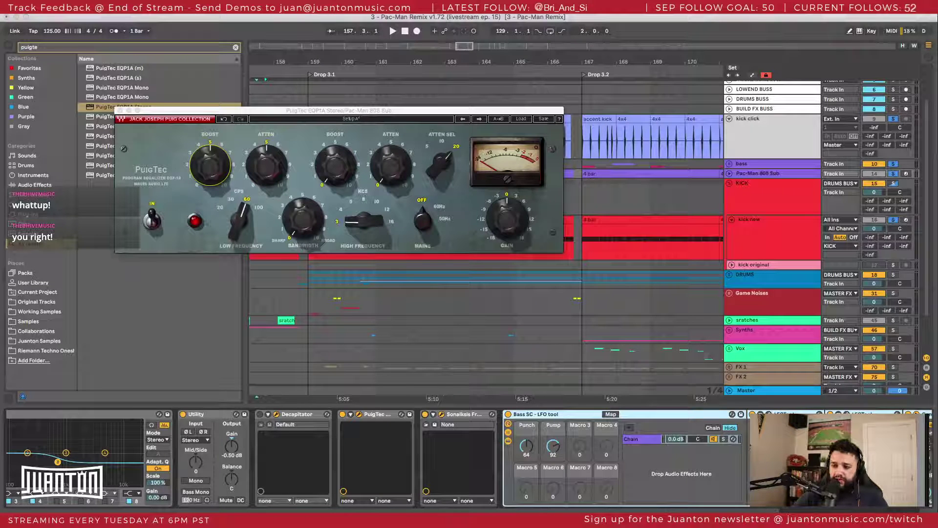
pyautogui.moveTo(855, 478); pyautogui.dragTo(658, 176)
# Step: Play from Drop 3.1 and check the Pac-Man 808 Sub level on the Sonalksis FreeG meter
pyautogui.press('space')
pyautogui.scroll(1, 658, 222)
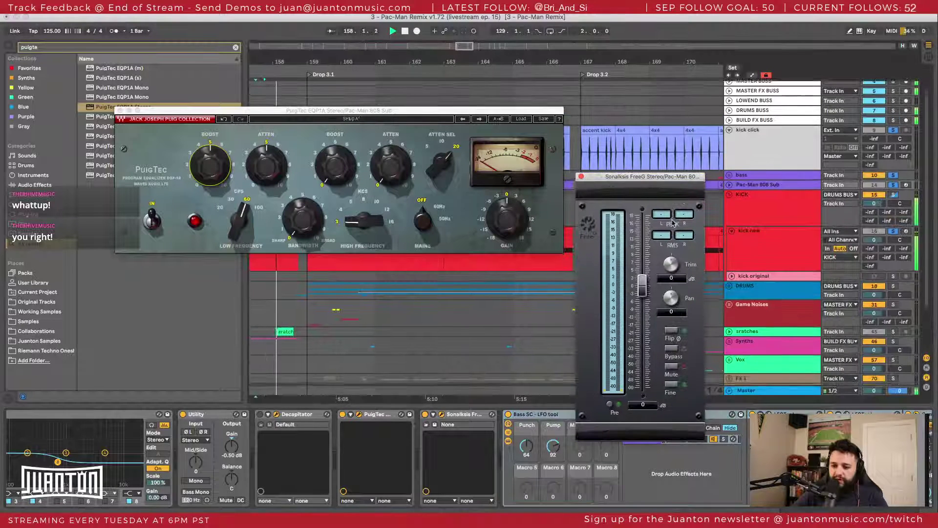
pyautogui.click(774, 191)
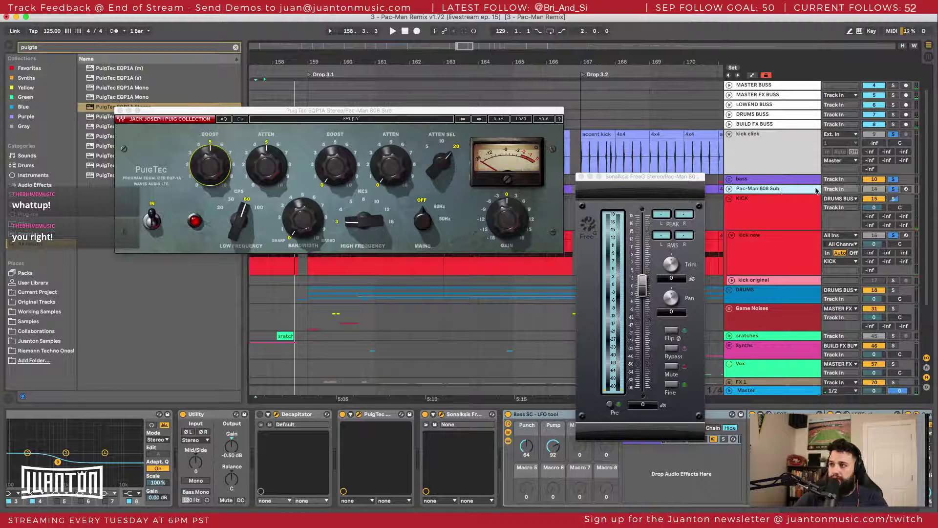
pyautogui.click(307, 97)
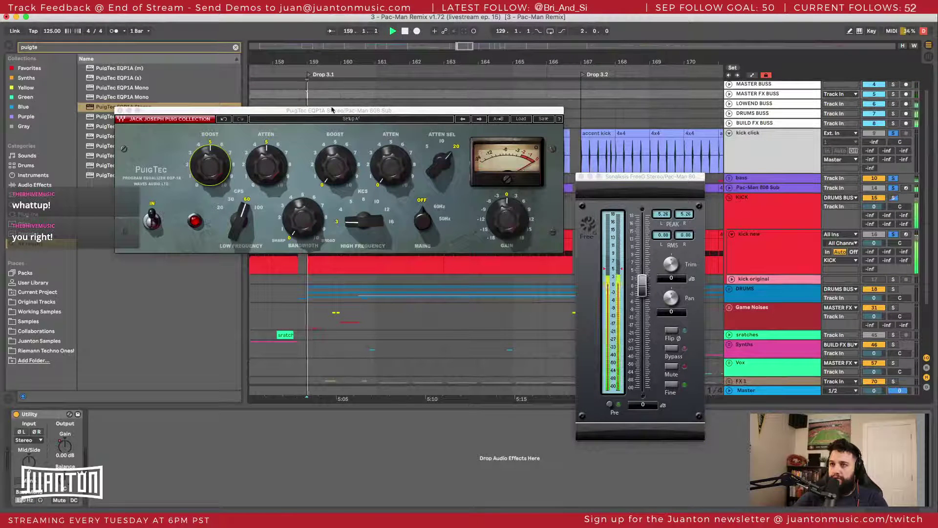
pyautogui.click(767, 180)
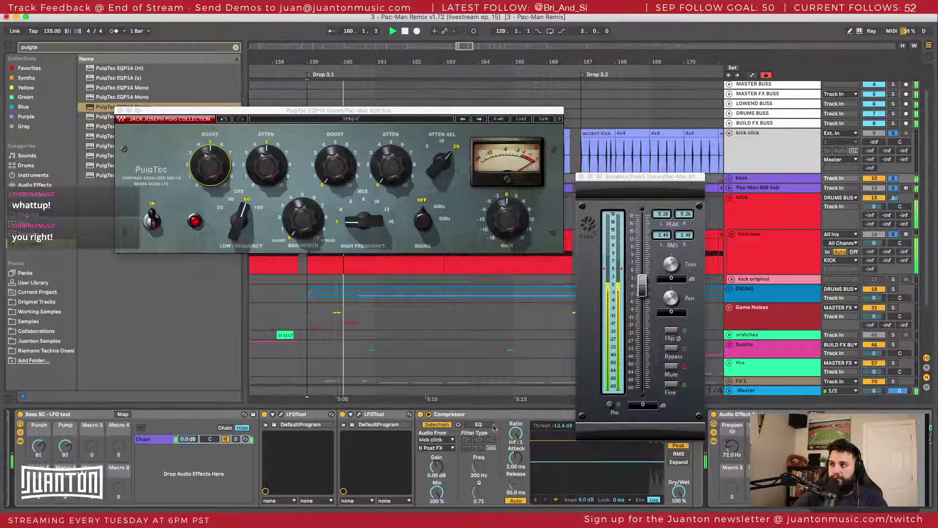
pyautogui.moveTo(626, 185); pyautogui.dragTo(459, 141)
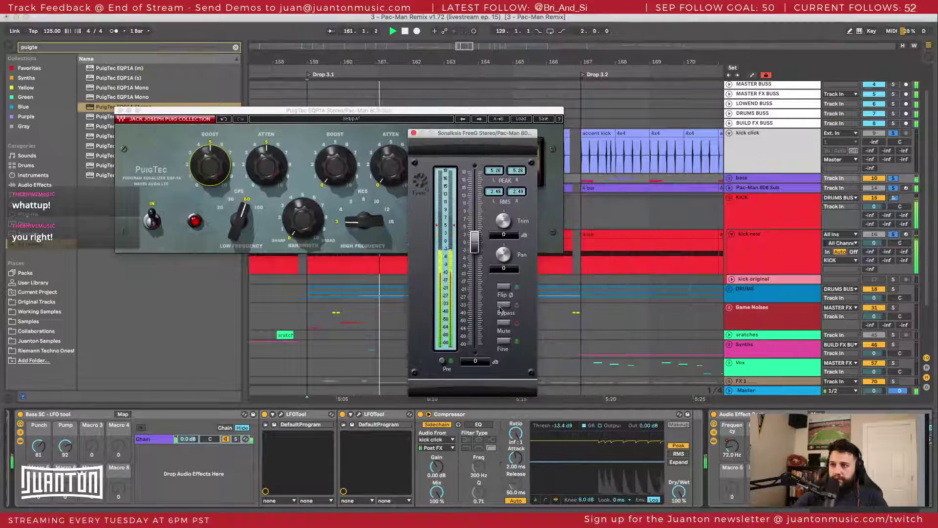
pyautogui.hscroll(-3, 270, 436)
pyautogui.hscroll(-5, 270, 436)
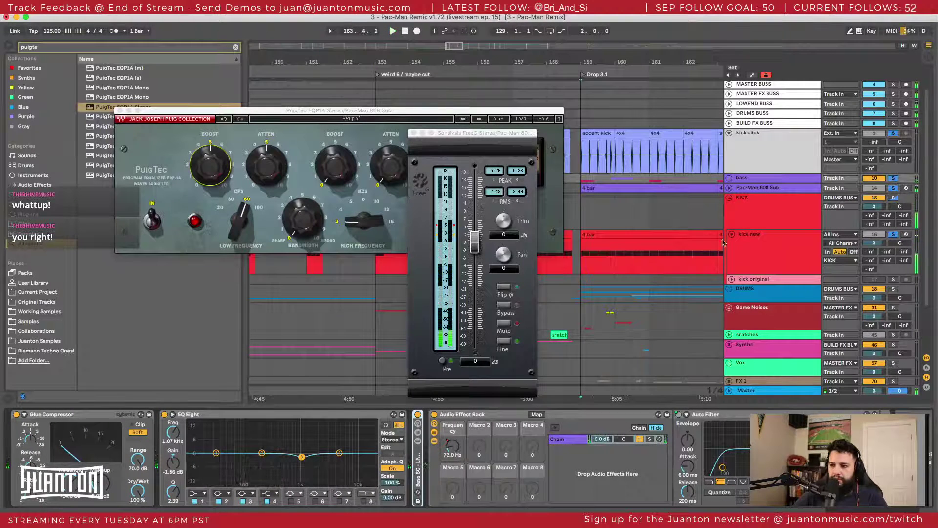
# Step: Return to the Pac-Man 808 Sub's devices and reopen the Sonalksis FreeG window
pyautogui.click(757, 190)
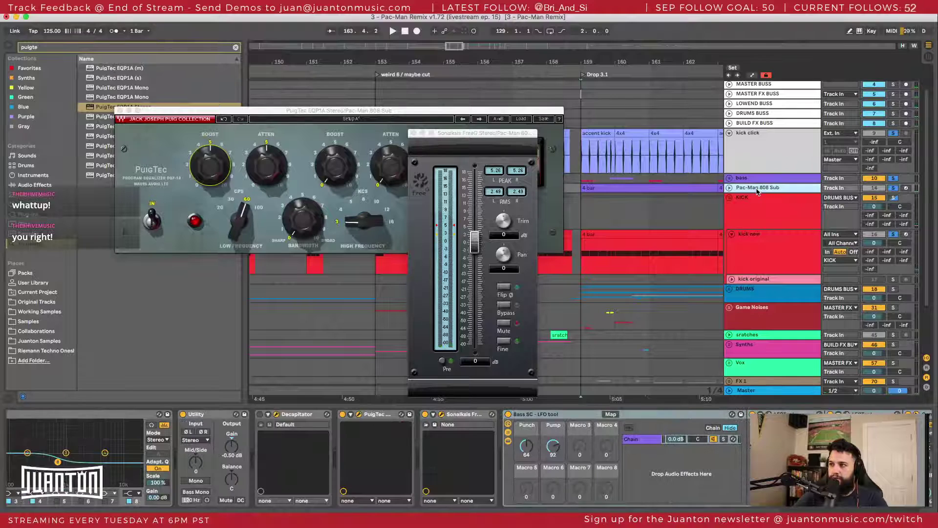
pyautogui.hscroll(2, 277, 445)
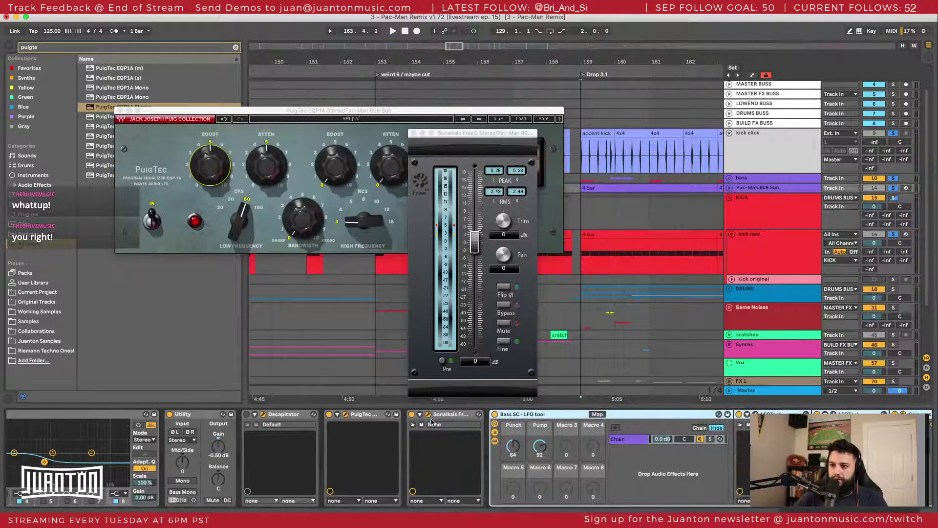
pyautogui.click(428, 415)
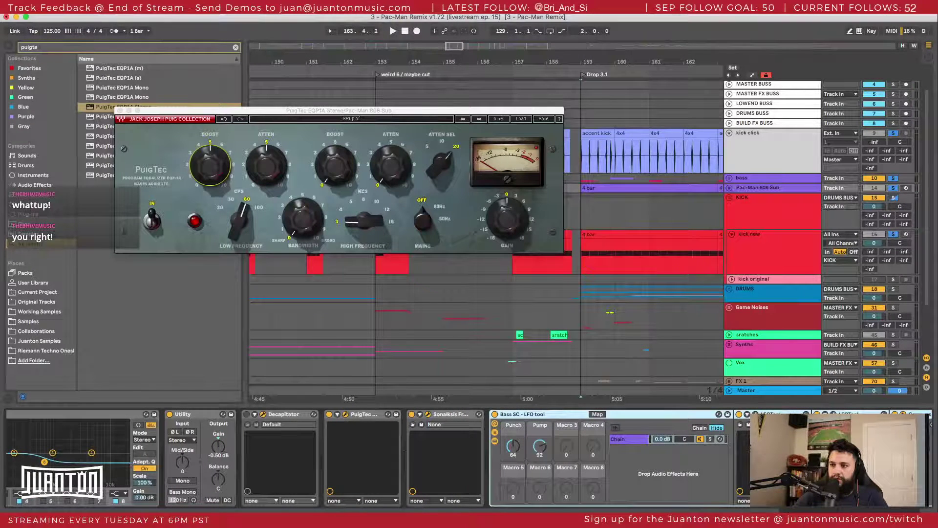
pyautogui.click(428, 414)
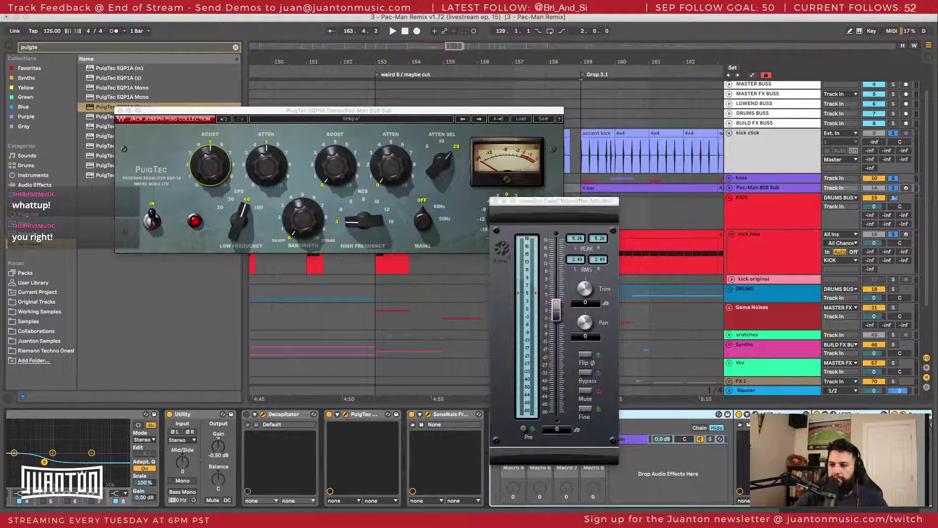
pyautogui.click(263, 414)
pyautogui.click(52, 119)
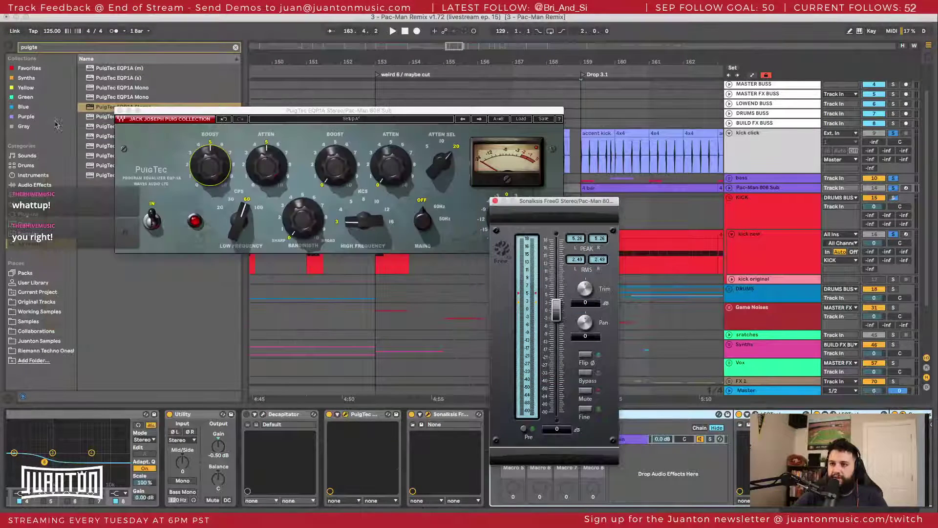
# Step: Bypass PuigTec EQP1A and measure the sub's peak level in FreeG while playing Drop 3.1
pyautogui.click(330, 413)
pyautogui.press('space')
pyautogui.click(577, 238)
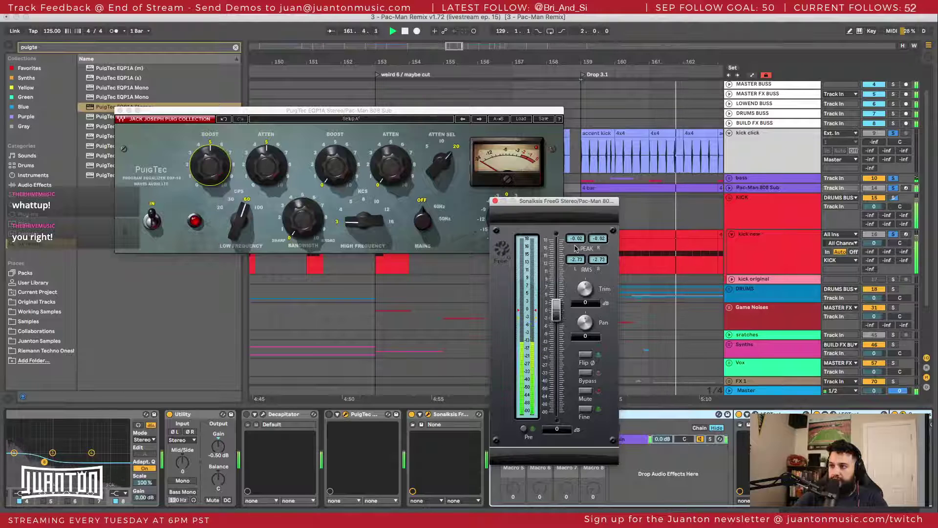
pyautogui.press('space')
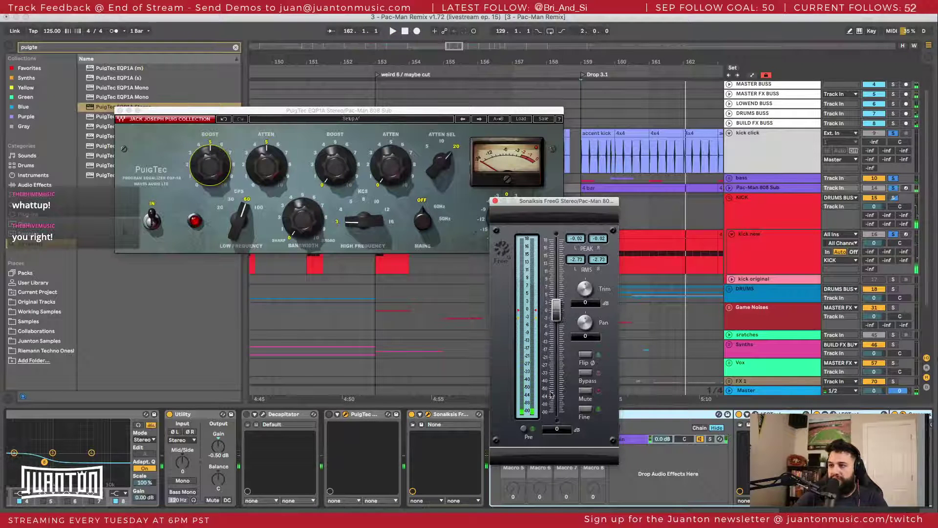
pyautogui.click(729, 188)
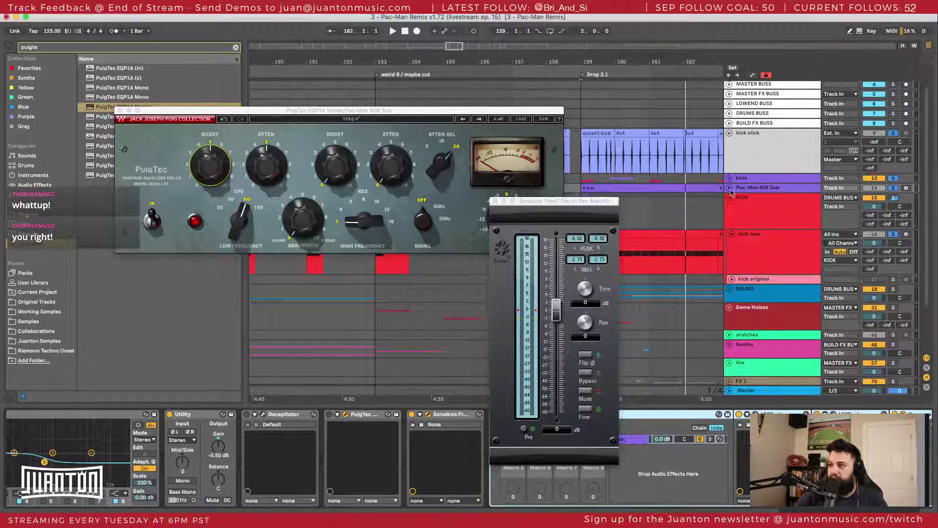
pyautogui.click(728, 189)
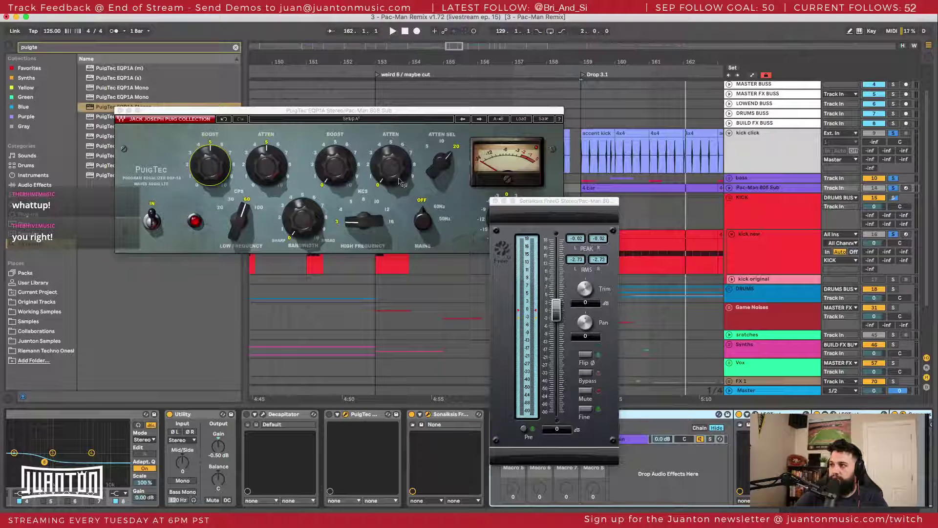
# Step: Move Decapitator to between PuigTec EQP1A and Sonalksis FreeG, and switch the PuigTec EQP1A back on
pyautogui.moveTo(545, 207); pyautogui.dragTo(595, 188)
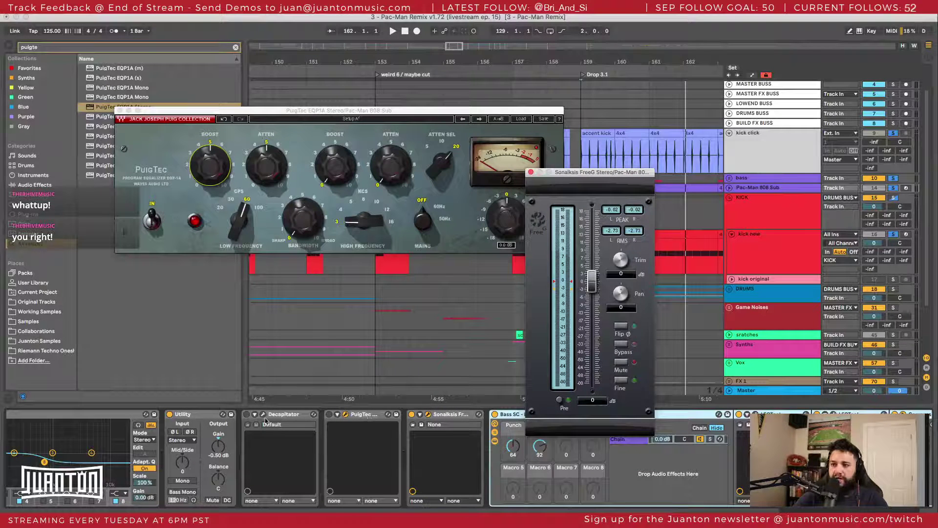
pyautogui.moveTo(245, 417); pyautogui.dragTo(380, 415)
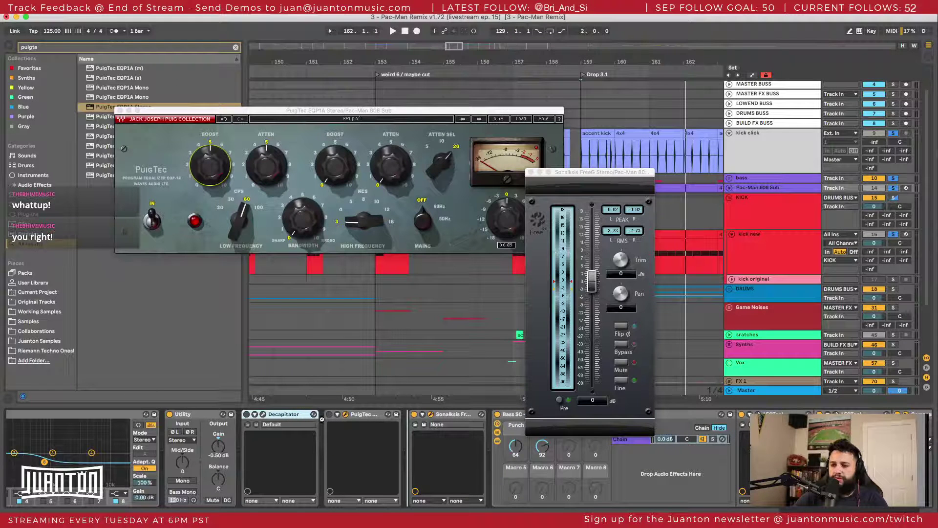
pyautogui.moveTo(322, 419); pyautogui.dragTo(322, 423)
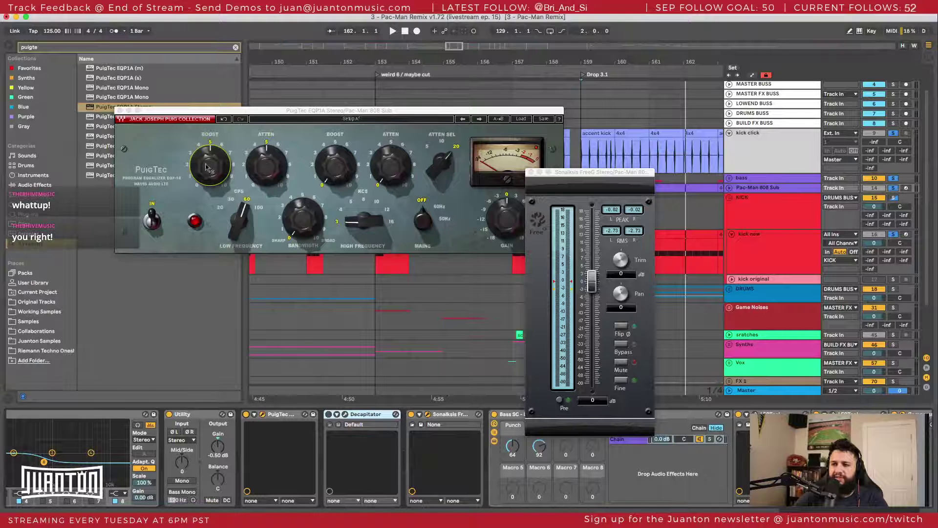
pyautogui.click(247, 414)
# Step: Play Drop 3.1 while toggling PuigTec EQP1A off and on to compare the sub's levels, resetting the FreeG peak reading
pyautogui.press('space')
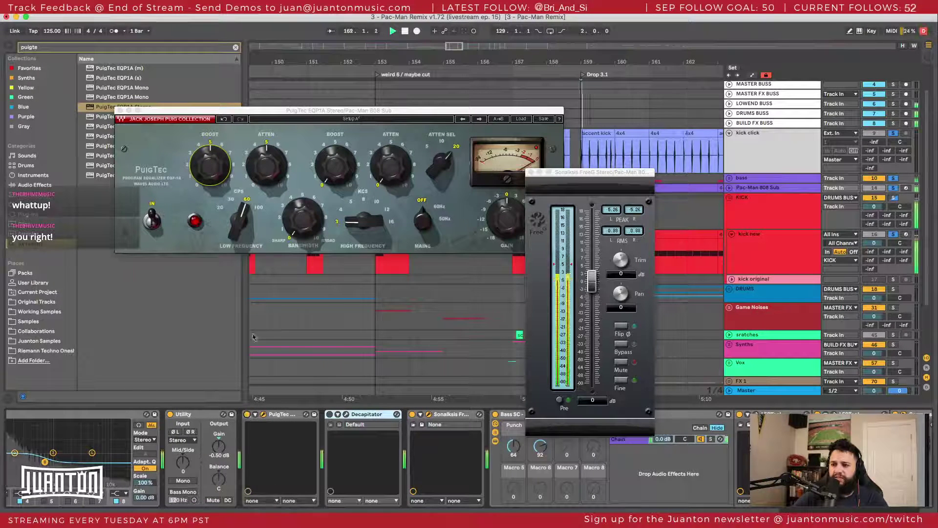
pyautogui.click(247, 415)
pyautogui.click(246, 414)
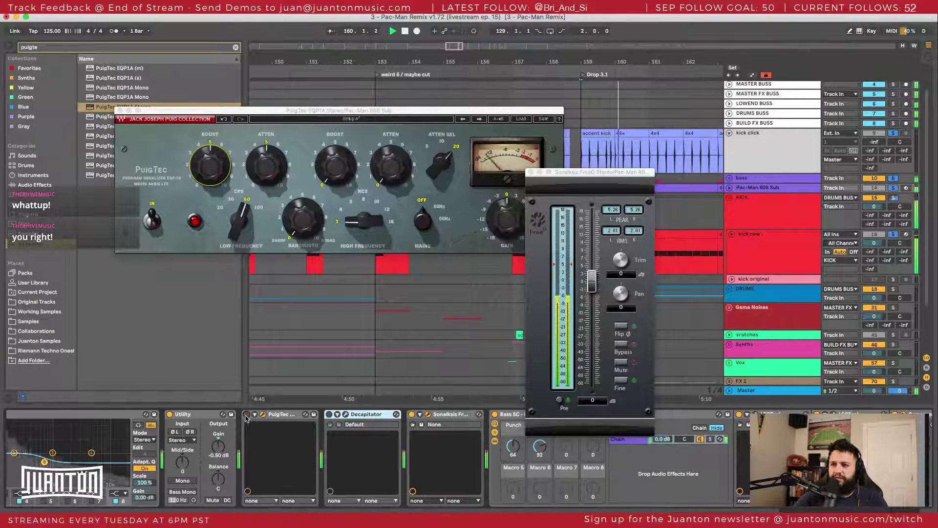
pyautogui.click(246, 414)
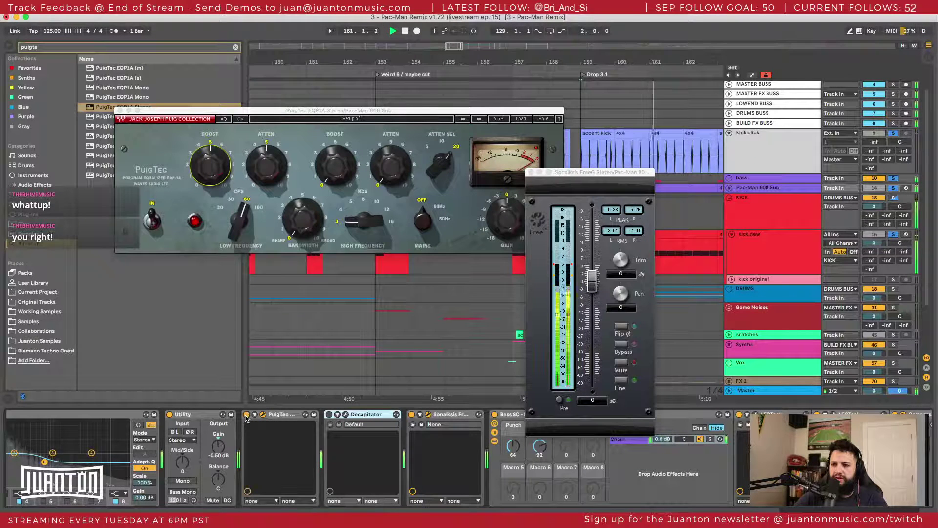
pyautogui.click(612, 210)
pyautogui.click(612, 210)
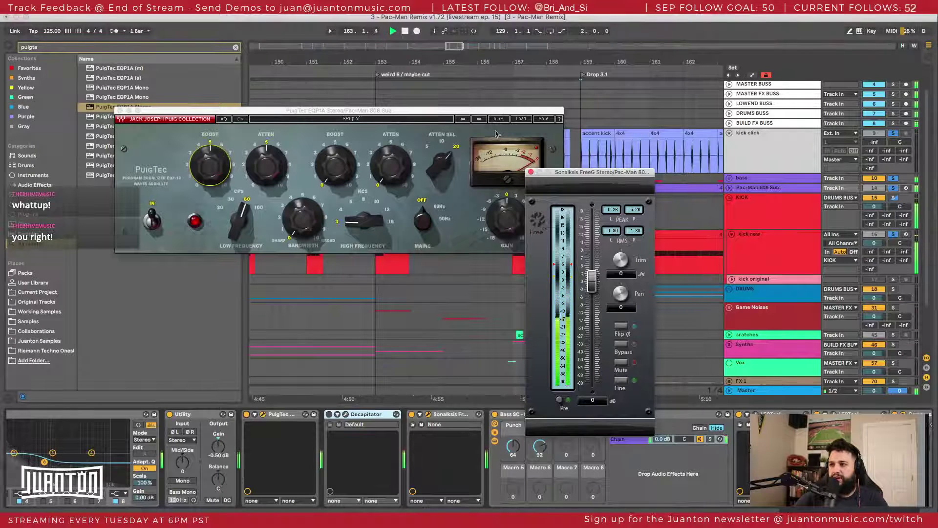
# Step: Lower the PuigTec EQP1A's output gain, reset the FreeG peak reading and replay Drop 3.1
pyautogui.moveTo(499, 111); pyautogui.dragTo(439, 87)
pyautogui.press('space')
pyautogui.moveTo(447, 193); pyautogui.dragTo(446, 208)
pyautogui.click(613, 210)
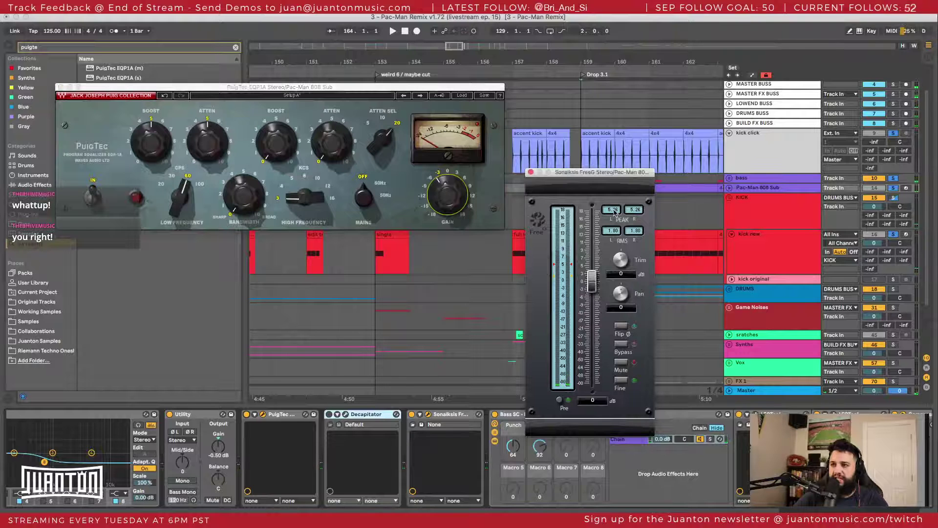
pyautogui.press('space')
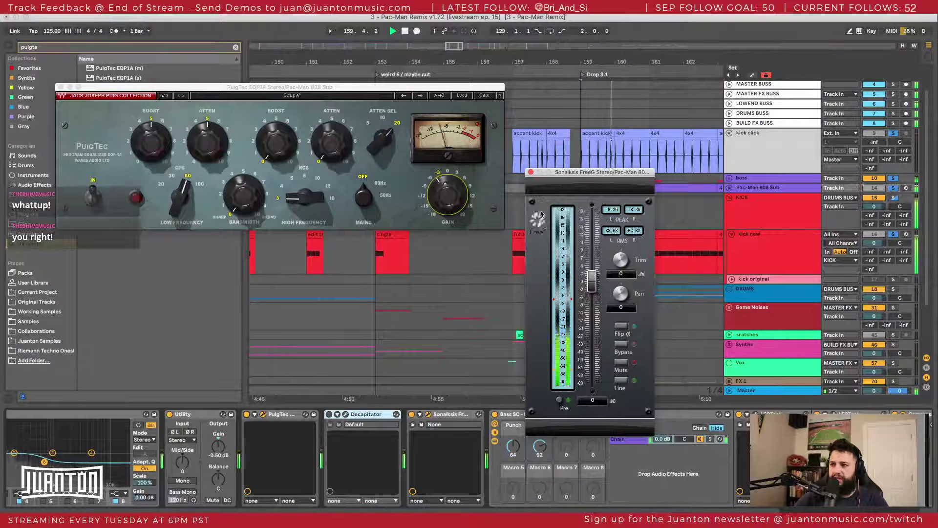
# Step: Fine-tune the PuigTec EQP1A's output gain to about -6 dB, rechecking the FreeG peak level on Drop 3.1
pyautogui.click(453, 198)
pyautogui.moveTo(452, 198); pyautogui.dragTo(453, 202)
pyautogui.press('space')
pyautogui.click(613, 210)
pyautogui.press('space')
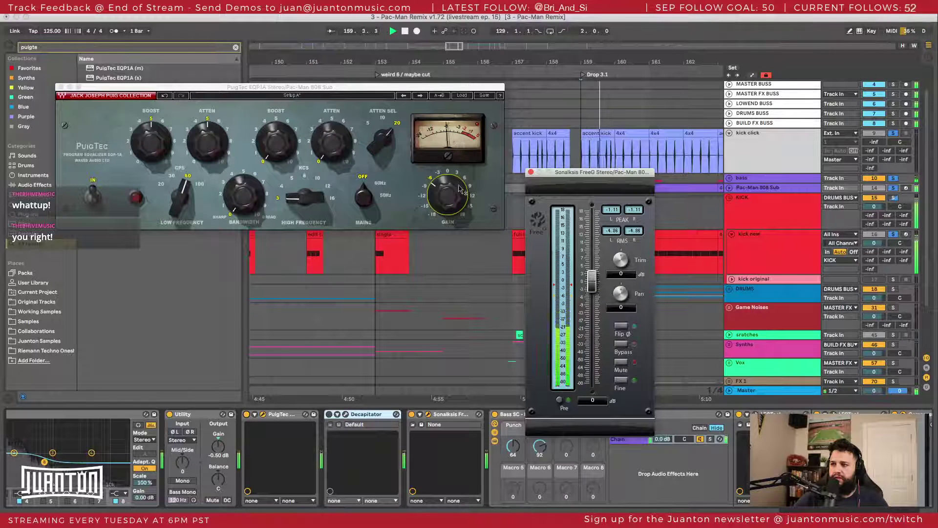
pyautogui.click(607, 213)
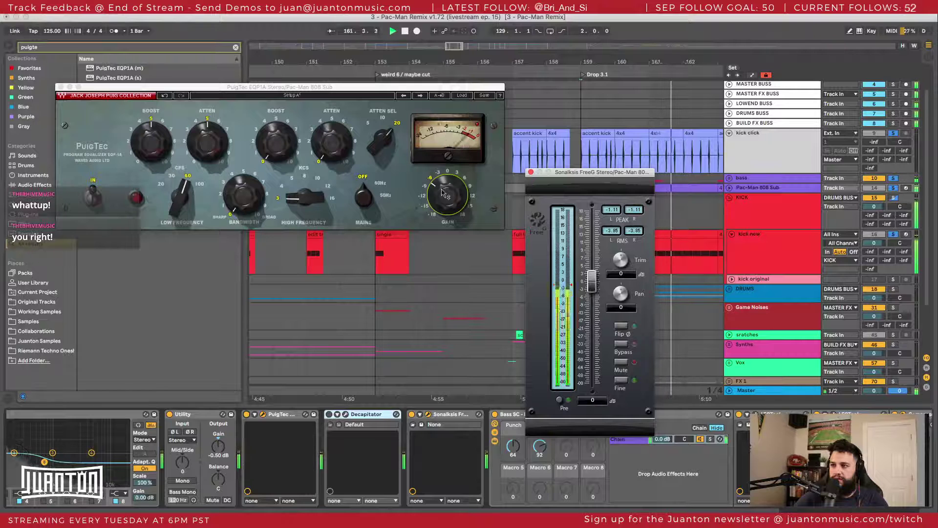
pyautogui.click(443, 192)
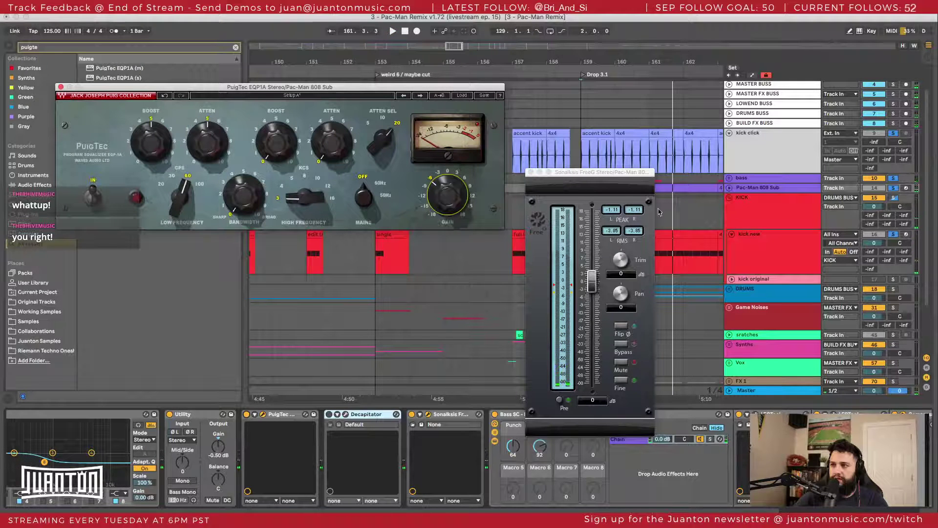
pyautogui.click(612, 213)
pyautogui.press('space')
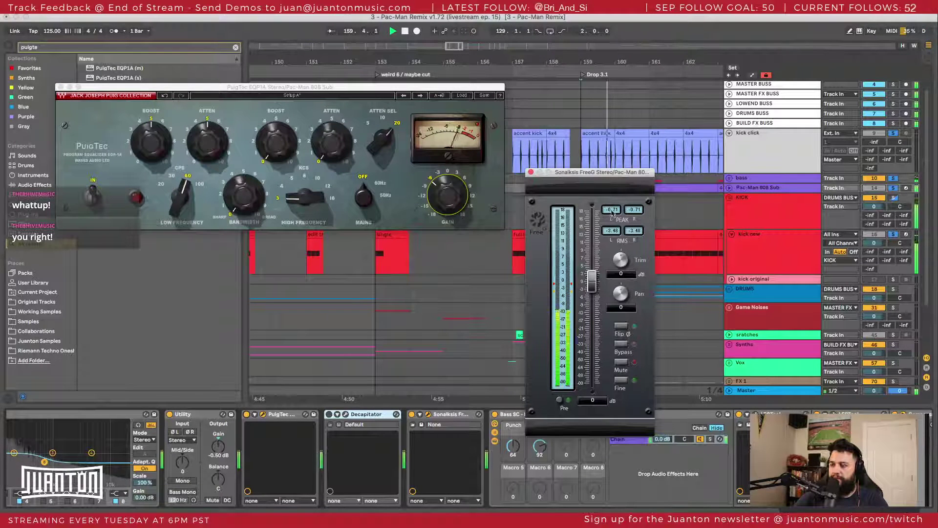
pyautogui.click(446, 194)
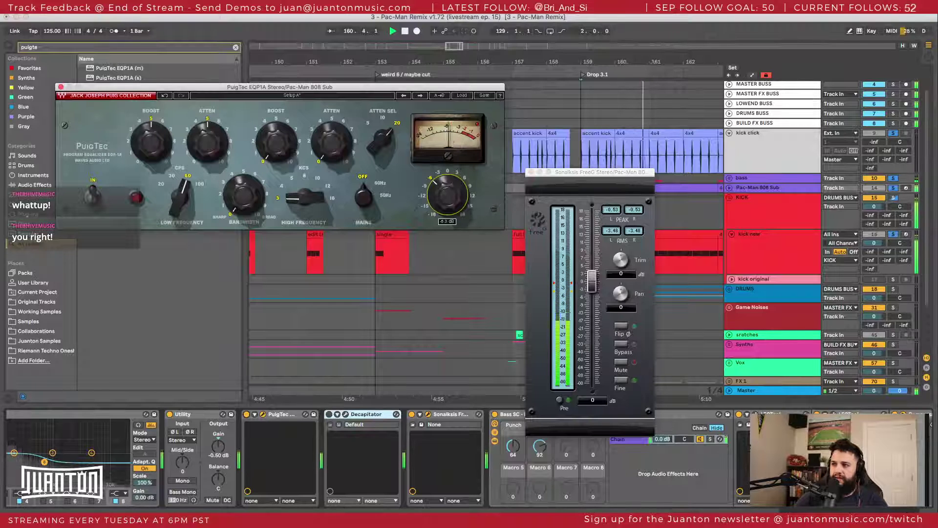
# Step: Reset the FreeG peak reading and recheck the PuigTec EQP1A's output gain during Drop 3.1
pyautogui.click(608, 210)
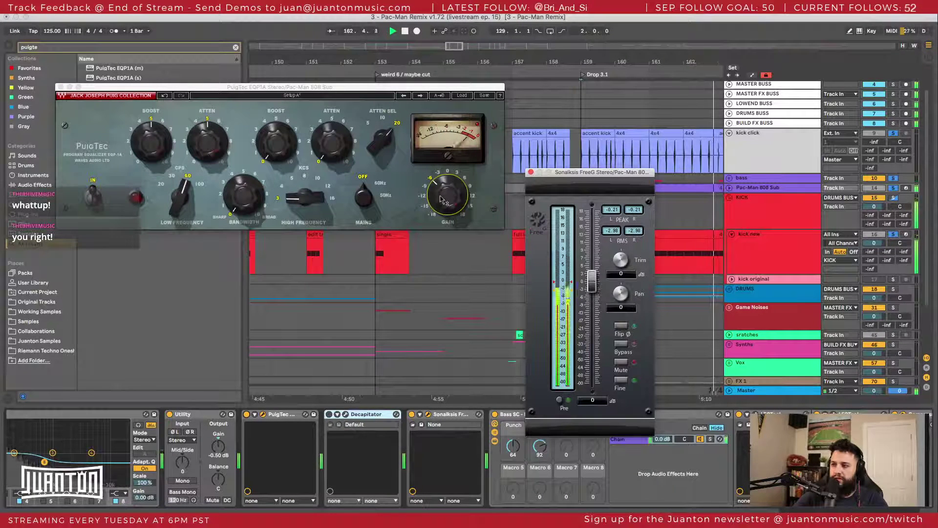
pyautogui.click(442, 199)
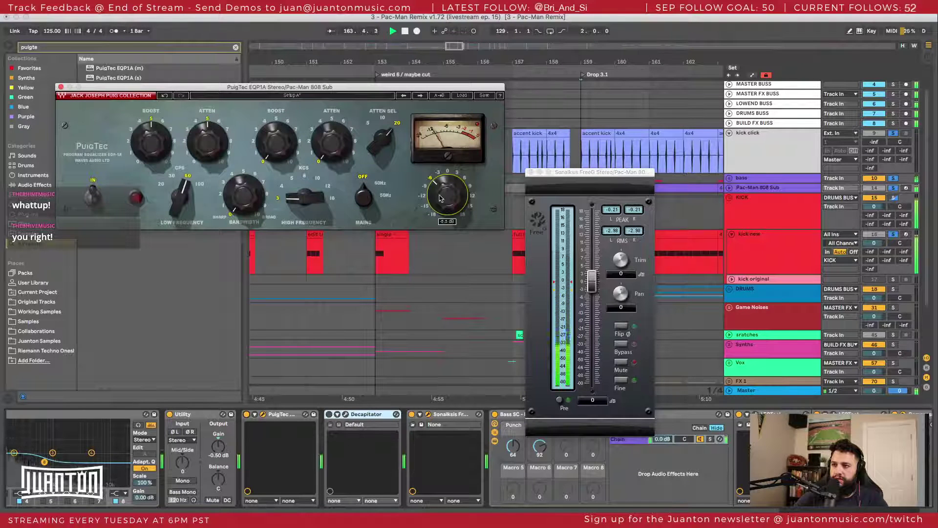
# Step: Arrange the Sonalksis FreeG and PuigTec EQP1A windows side by side, clear of the device chain
pyautogui.moveTo(600, 175); pyautogui.dragTo(597, 92)
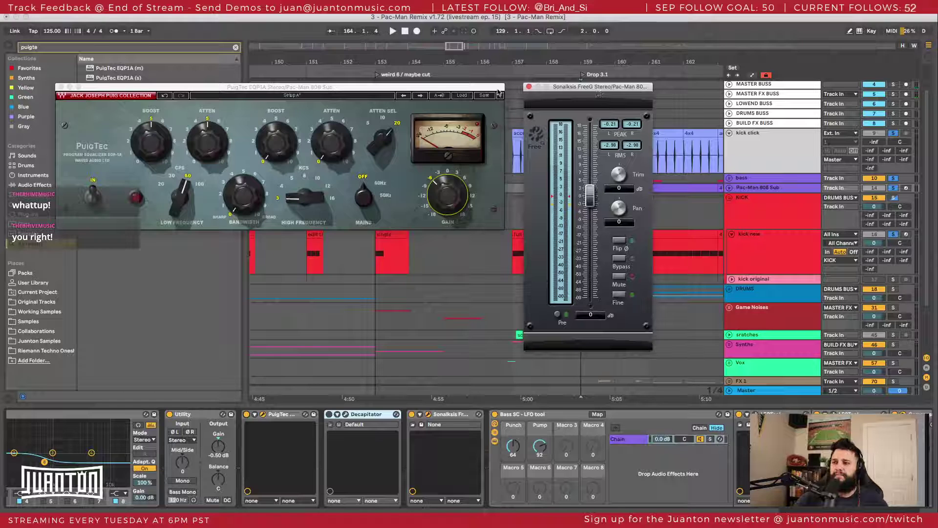
pyautogui.moveTo(492, 91); pyautogui.dragTo(511, 179)
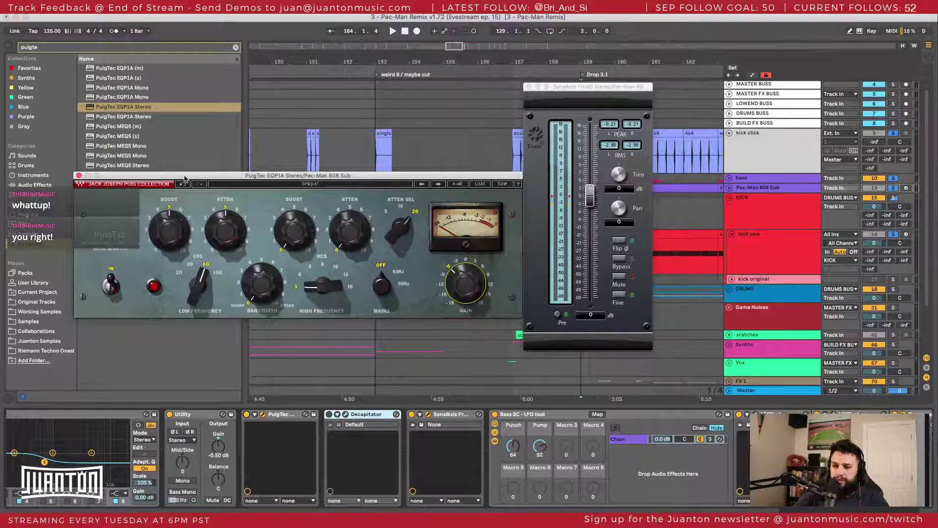
pyautogui.moveTo(185, 178); pyautogui.dragTo(153, 113)
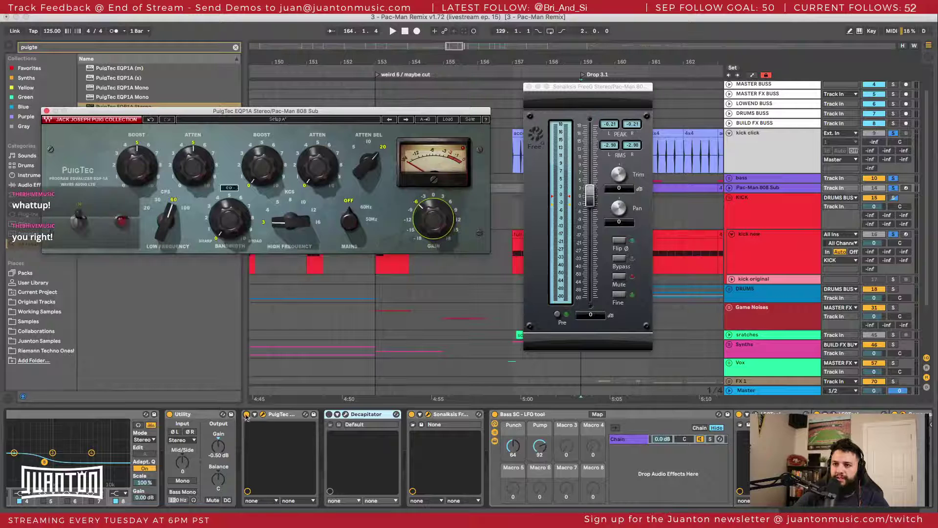
# Step: Solo the Pac-Man 808 Sub track to play Drop 3.1, and clear the browser search
pyautogui.click(893, 188)
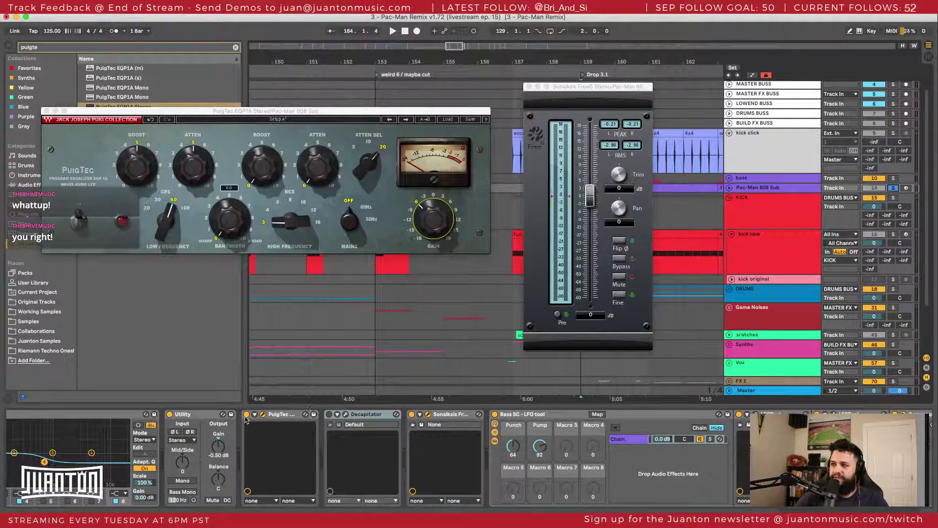
pyautogui.press('space')
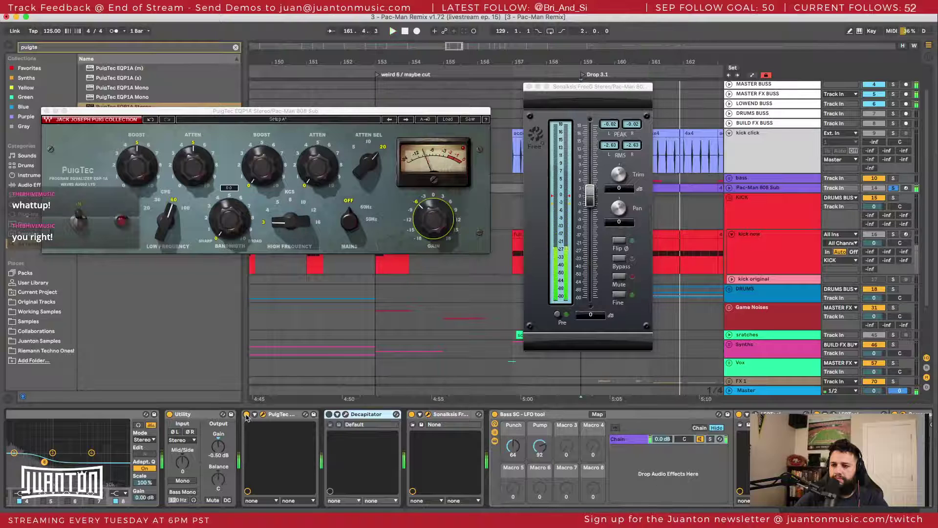
pyautogui.press('super+f')
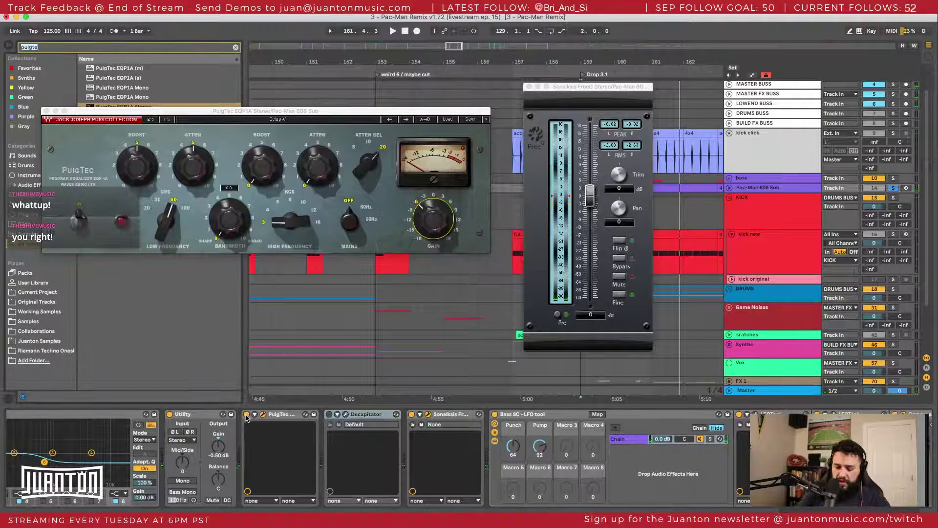
pyautogui.press('Escape')
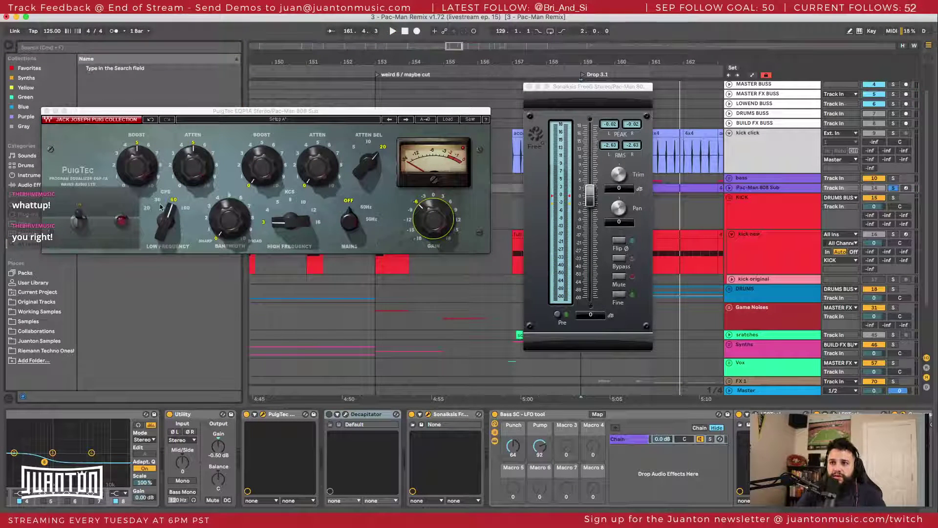
# Step: Audition the PuigTec EQP1A's low frequency at 100 against 60 CPS while playing Drop 3.1
pyautogui.click(182, 207)
pyautogui.press('space')
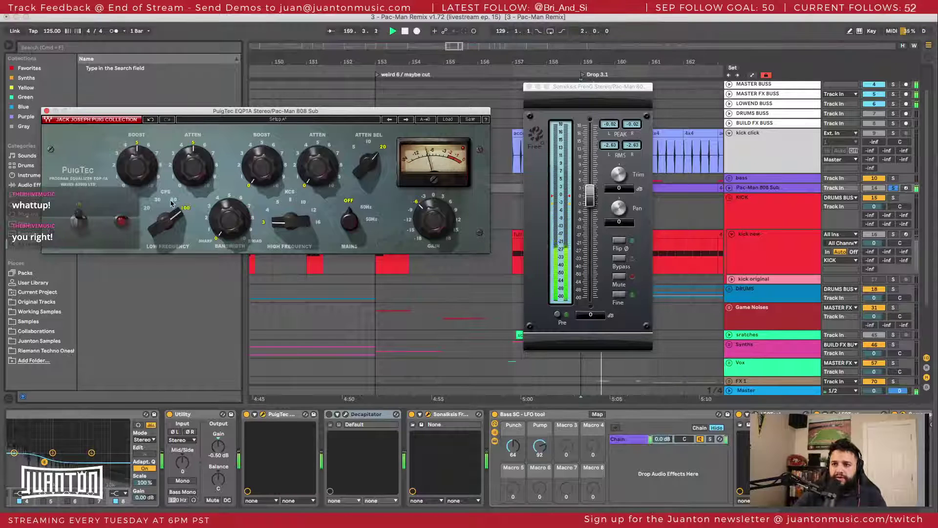
pyautogui.click(171, 203)
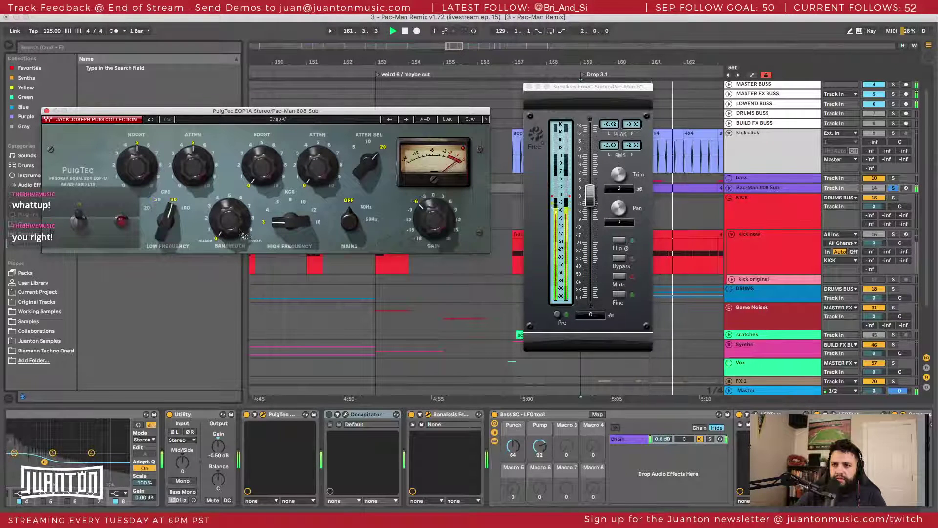
# Step: Broaden the PuigTec EQP1A's bandwidth to about 8 and set its low frequency to 100 CPS, resetting the FreeG peak reading
pyautogui.moveTo(240, 232)
pyautogui.mouseDown()
pyautogui.moveTo(240, 205)
pyautogui.moveTo(228, 237)
pyautogui.moveTo(230, 205)
pyautogui.moveTo(241, 230)
pyautogui.mouseUp()
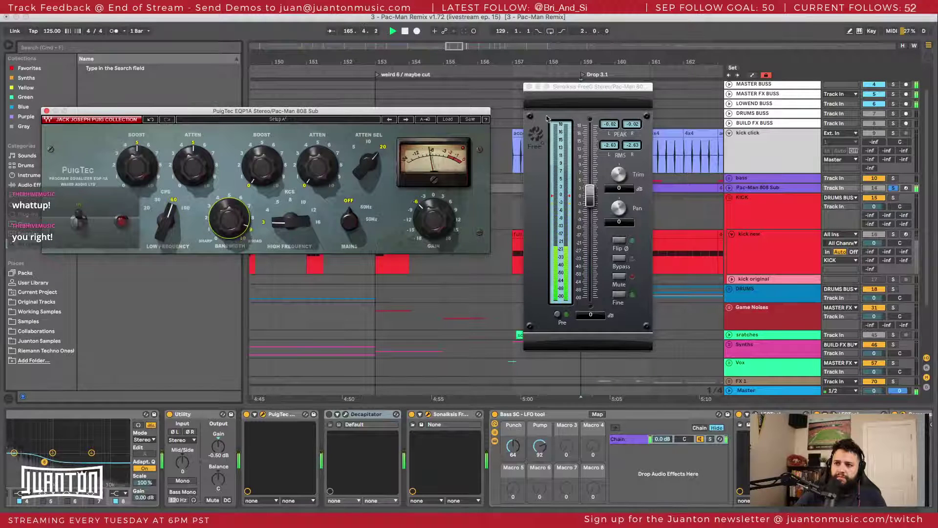
pyautogui.click(546, 118)
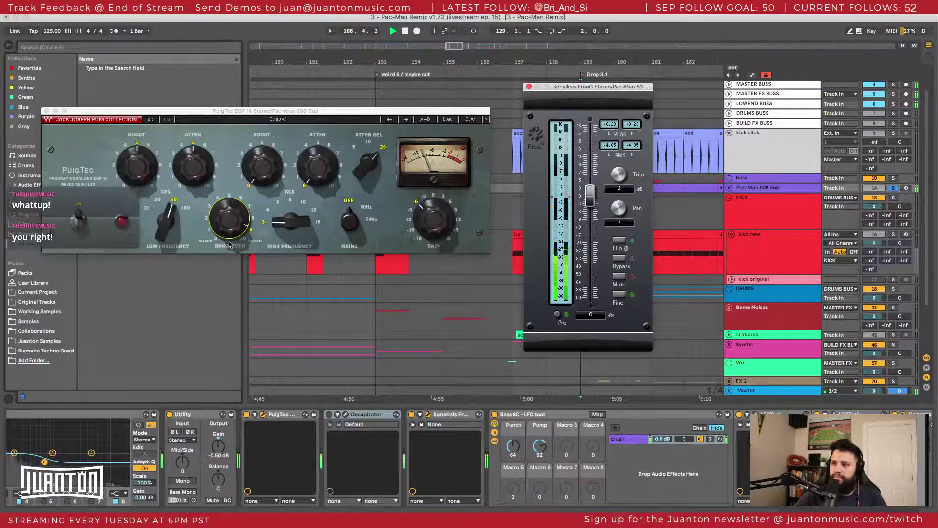
pyautogui.click(166, 221)
pyautogui.moveTo(166, 221); pyautogui.dragTo(182, 210)
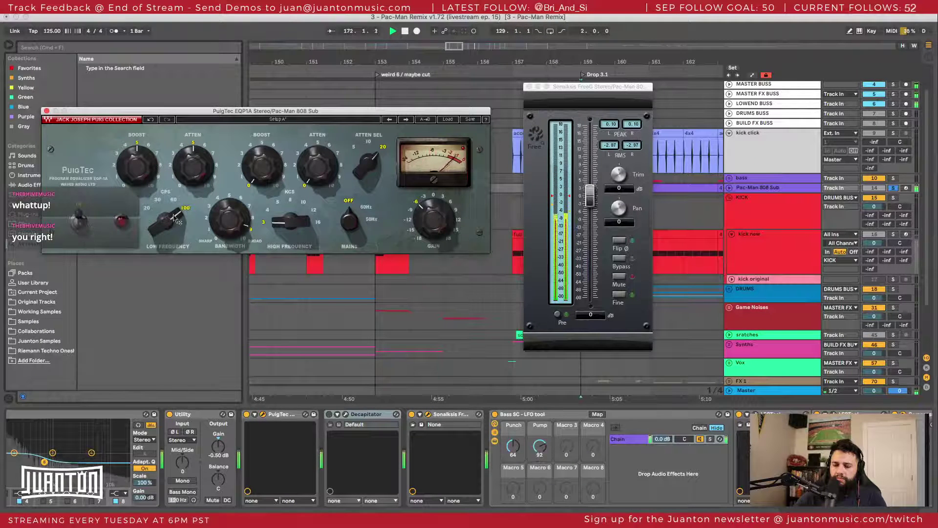
pyautogui.moveTo(226, 205); pyautogui.dragTo(221, 207)
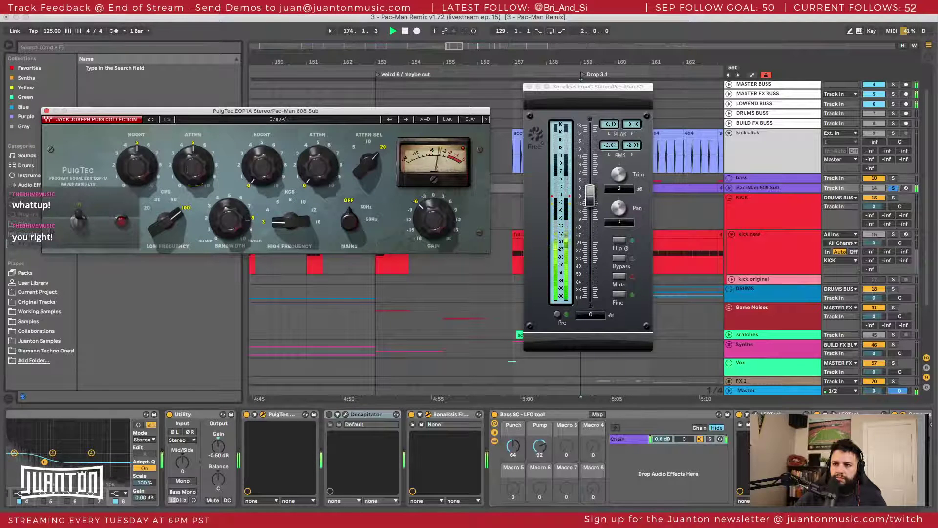
# Step: Set the PuigTec EQP1A's low attenuation to about 3 and low boost to about 6, rechecking the FreeG peak on Drop 3.1
pyautogui.moveTo(191, 165); pyautogui.dragTo(139, 166)
pyautogui.press('space')
pyautogui.press('space')
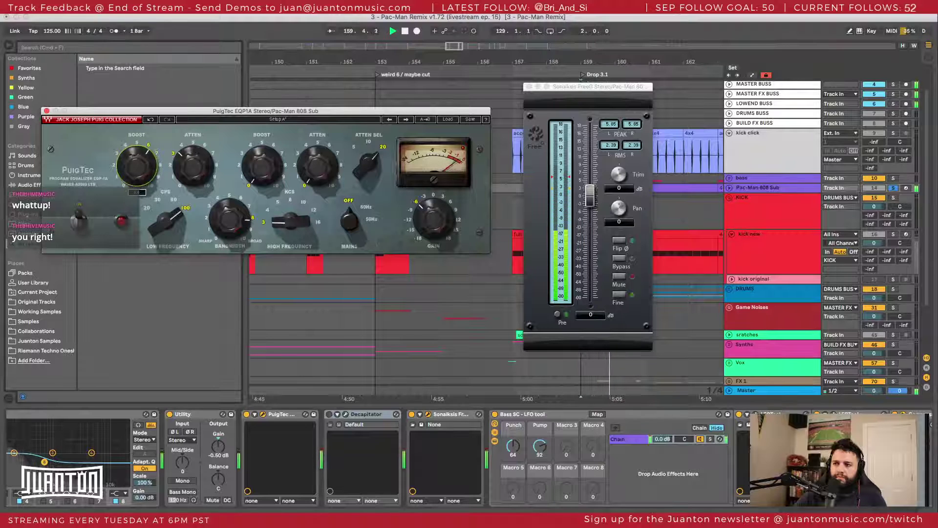
pyautogui.click(574, 160)
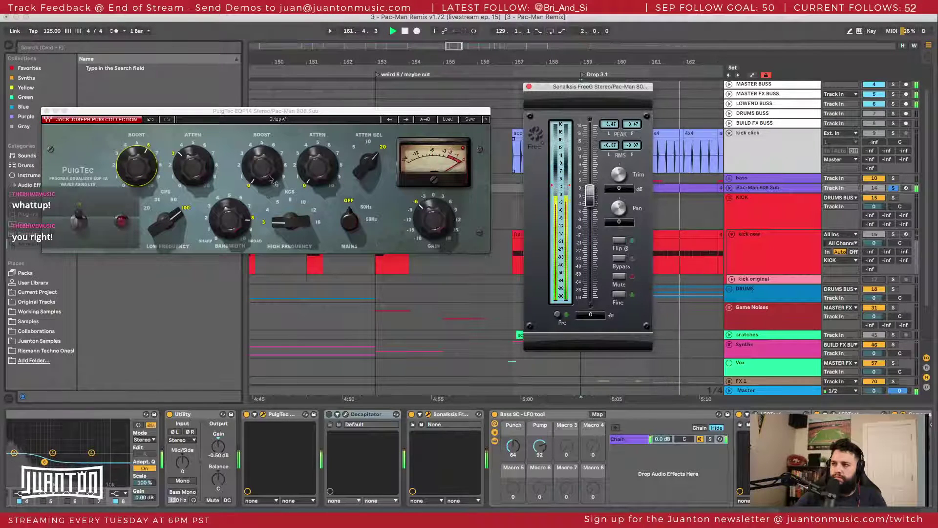
# Step: Set the PuigTec EQP1A's high boost and high attenuation to 5, with the attenuation selector at 10
pyautogui.click(261, 143)
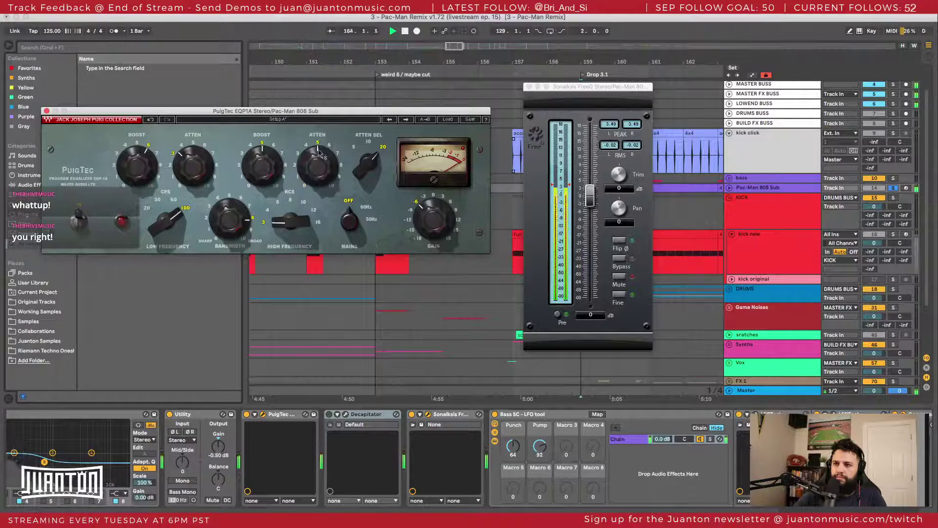
pyautogui.click(369, 143)
pyautogui.click(355, 146)
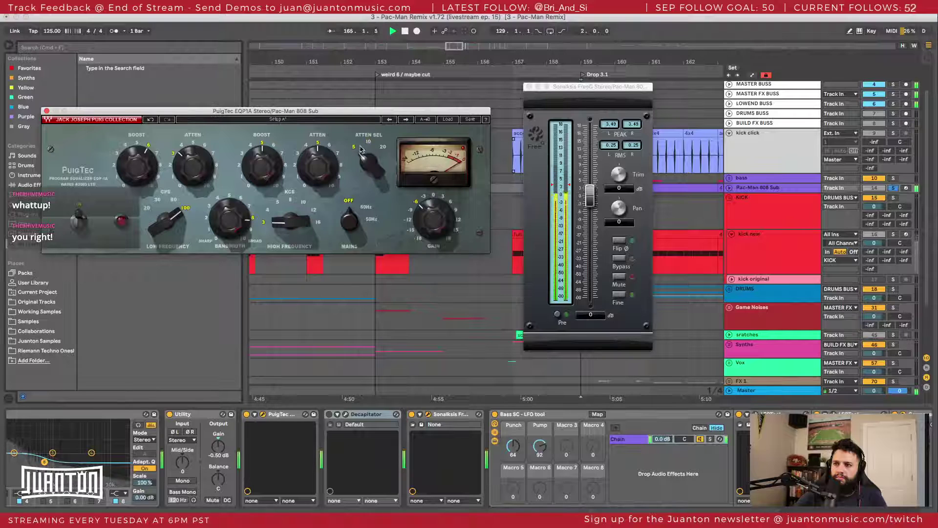
pyautogui.click(371, 144)
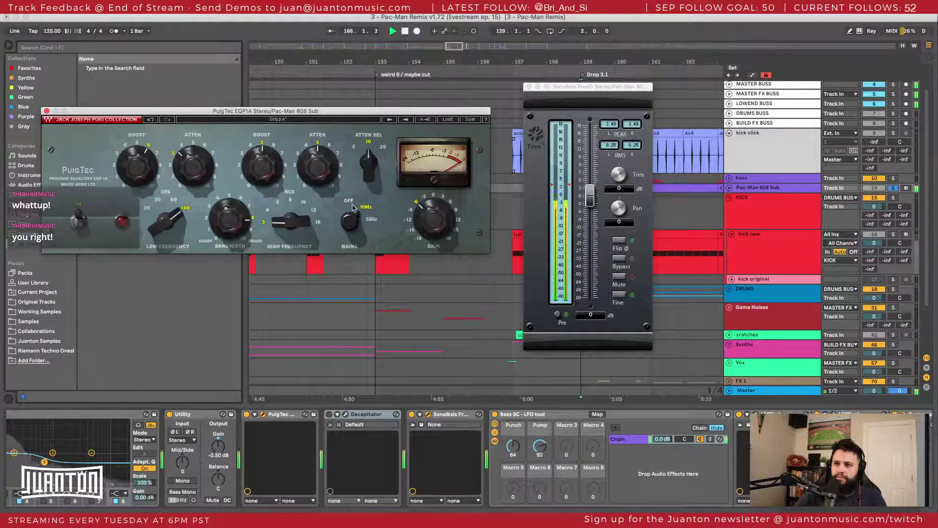
# Step: Audition the PuigTec EQP1A's high-frequency settings during playback and settle on 8 KCS
pyautogui.click(277, 207)
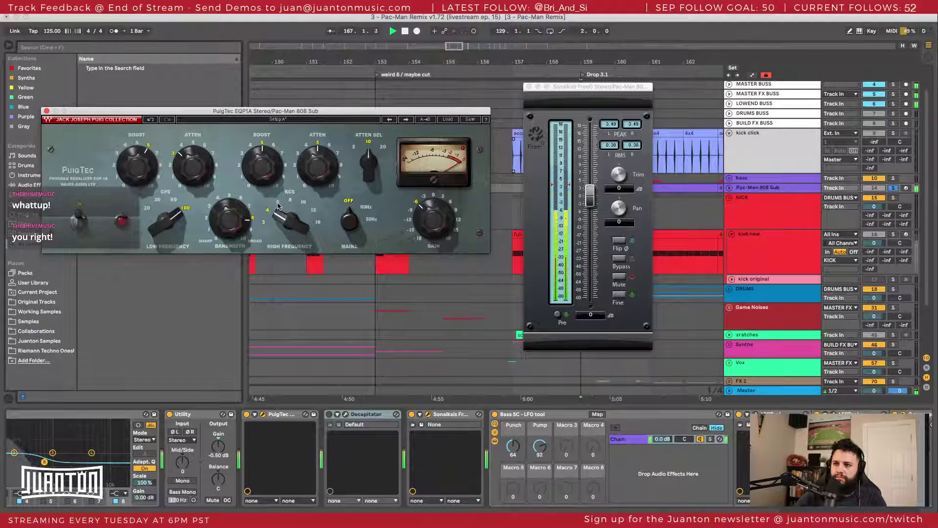
pyautogui.click(278, 203)
pyautogui.click(290, 203)
pyautogui.click(306, 203)
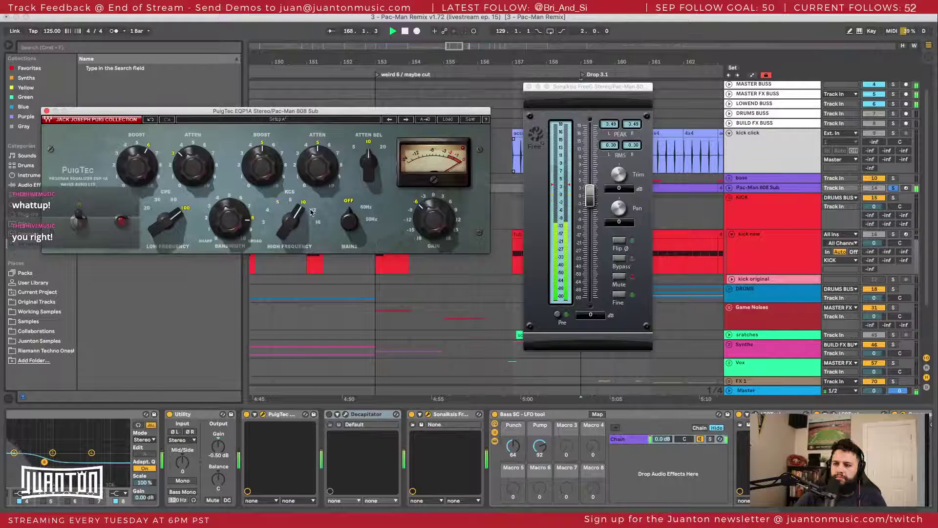
pyautogui.click(311, 212)
pyautogui.click(302, 208)
pyautogui.click(290, 201)
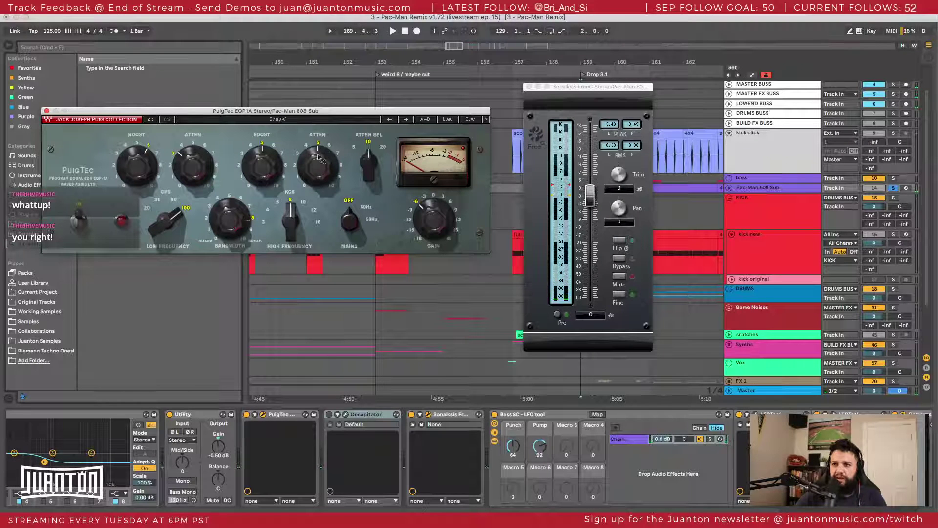
# Step: Lower the PuigTec EQP1A's low-frequency boost to about 5 and replay Drop 3.1
pyautogui.moveTo(146, 151)
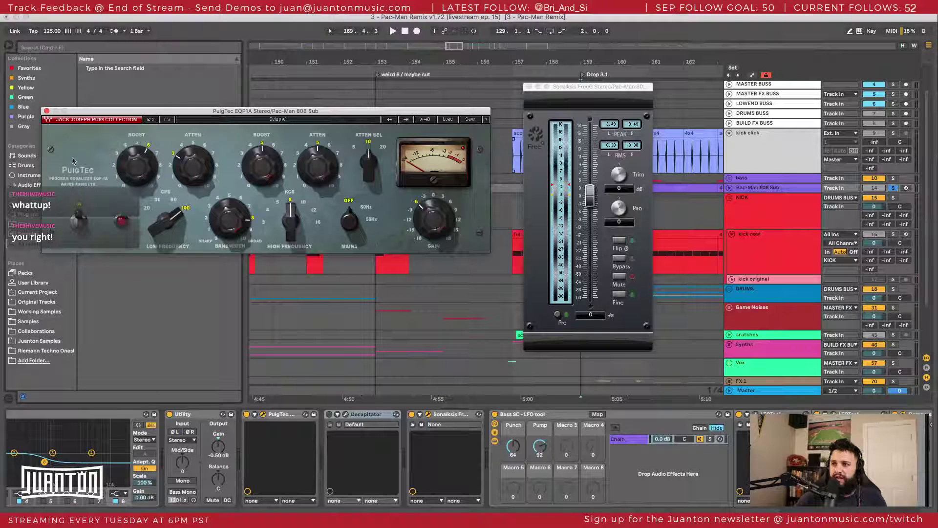
pyautogui.moveTo(148, 176); pyautogui.dragTo(148, 186)
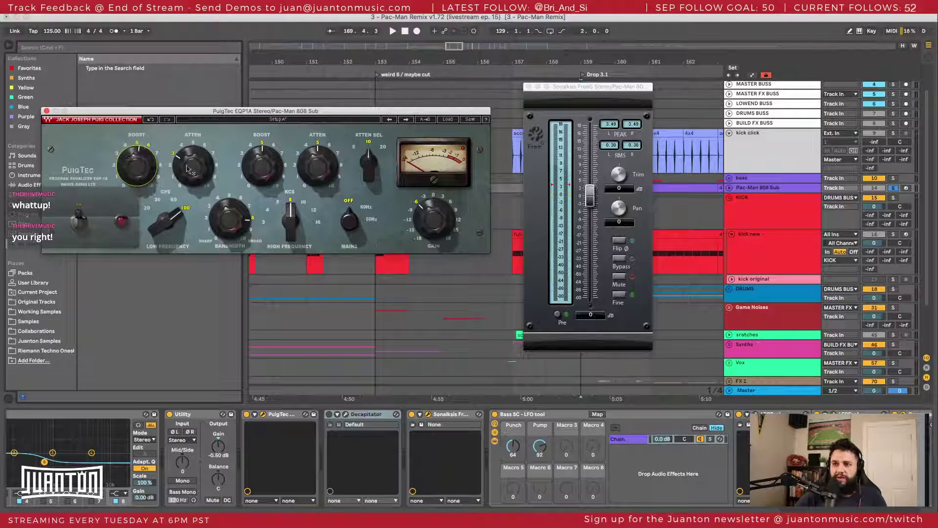
pyautogui.press('space')
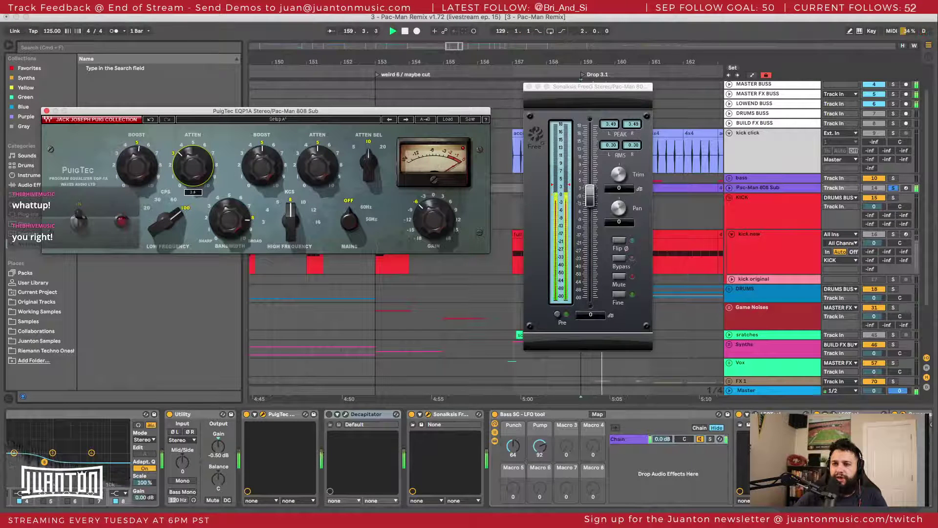
pyautogui.moveTo(136, 166); pyautogui.dragTo(137, 168)
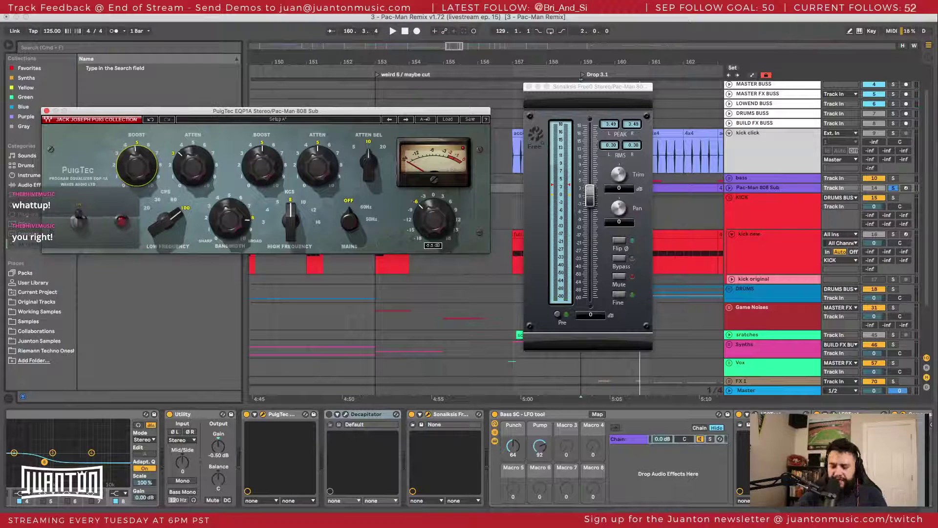
pyautogui.press('super+Tab')
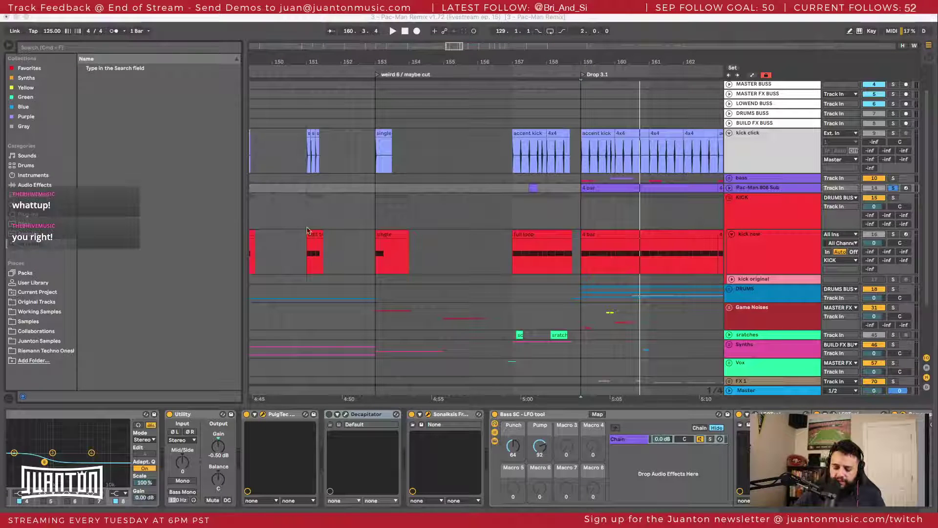
pyautogui.hotkey('ctrl', 'Left')
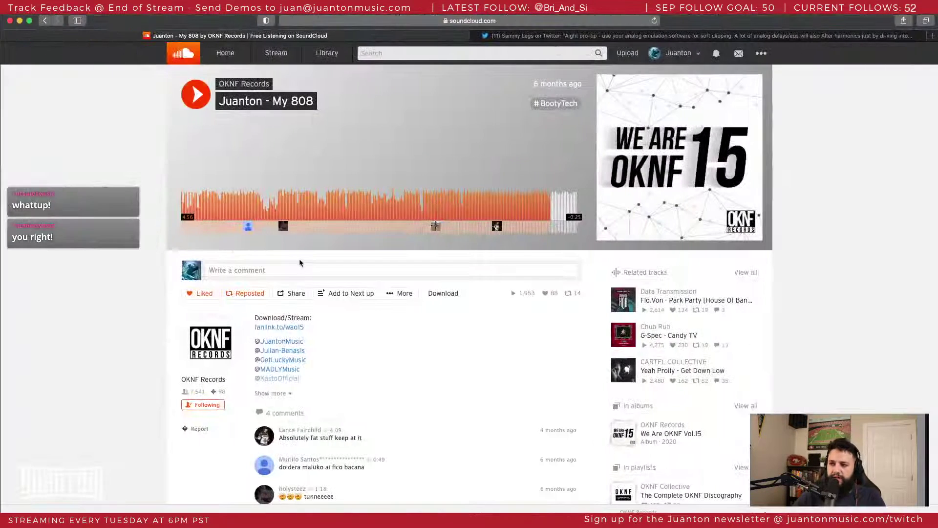
pyautogui.hotkey('ctrl', 'Right')
pyautogui.press('super+alt+p')
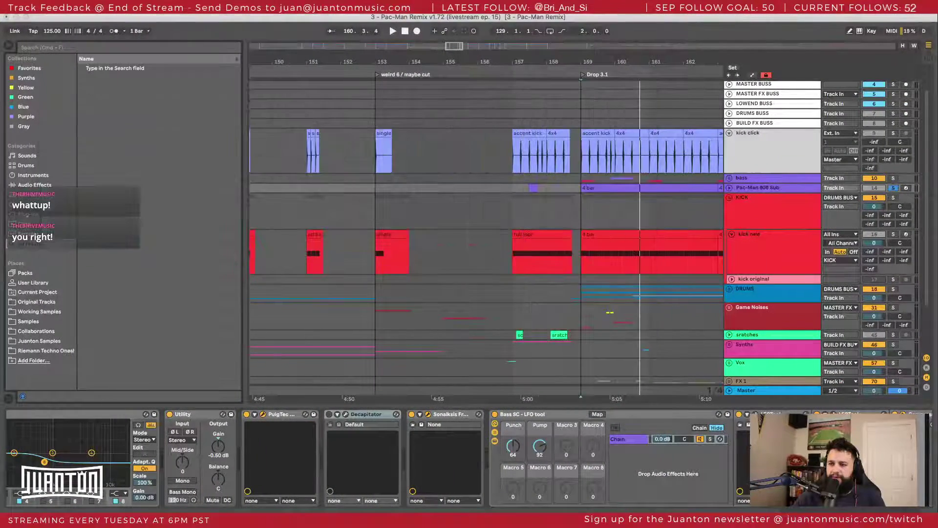
pyautogui.press('super+alt+p')
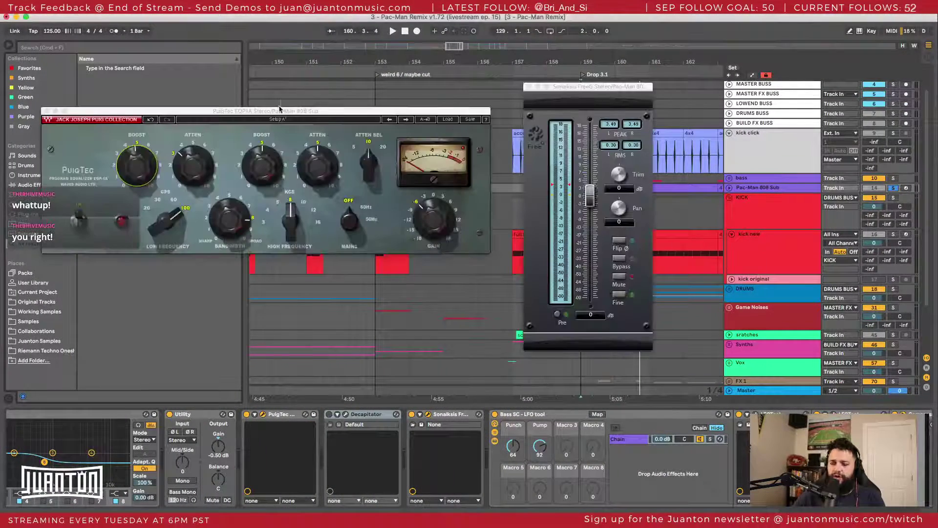
# Step: Find the Utility effect and insert one before and one after the PuigTec EQP1A on the Pac-Man 808 Sub track
pyautogui.moveTo(298, 113); pyautogui.dragTo(313, 117)
pyautogui.press('super+f')
pyautogui.write('u')
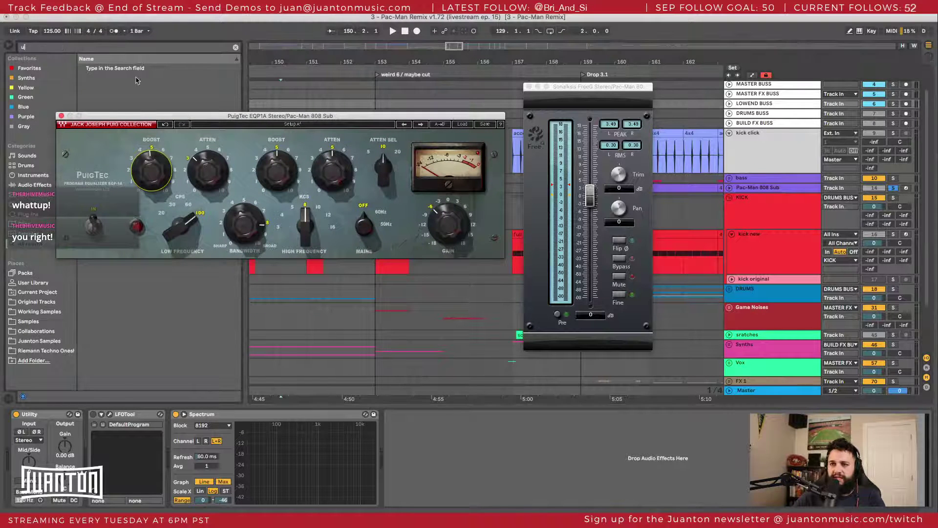
pyautogui.write('til')
pyautogui.click(116, 69)
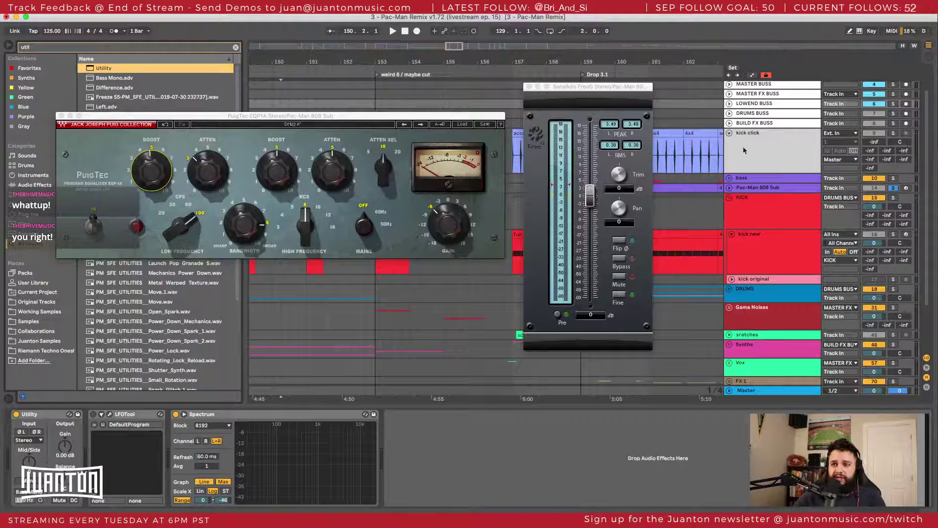
pyautogui.click(745, 187)
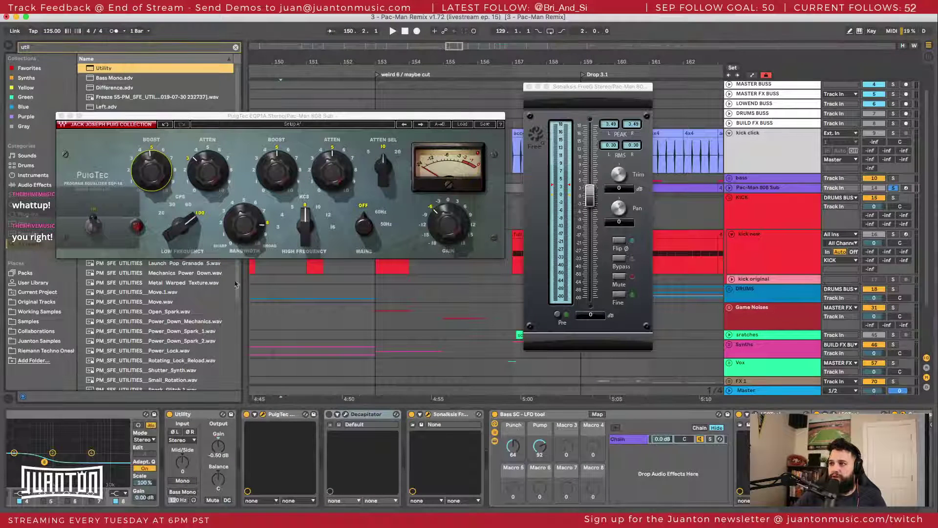
pyautogui.scroll(-1, 206, 293)
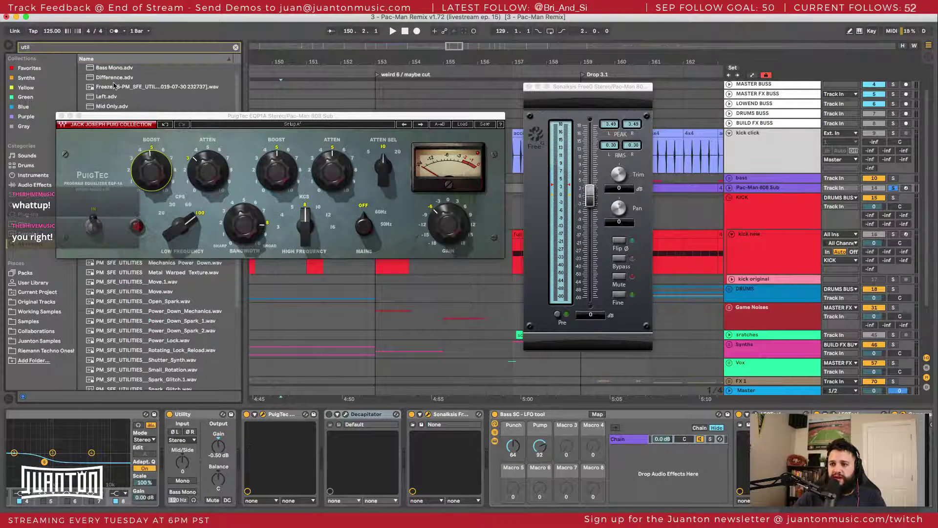
pyautogui.scroll(1, 114, 86)
pyautogui.moveTo(96, 65)
pyautogui.mouseDown()
pyautogui.moveTo(284, 440)
pyautogui.moveTo(255, 436)
pyautogui.mouseUp()
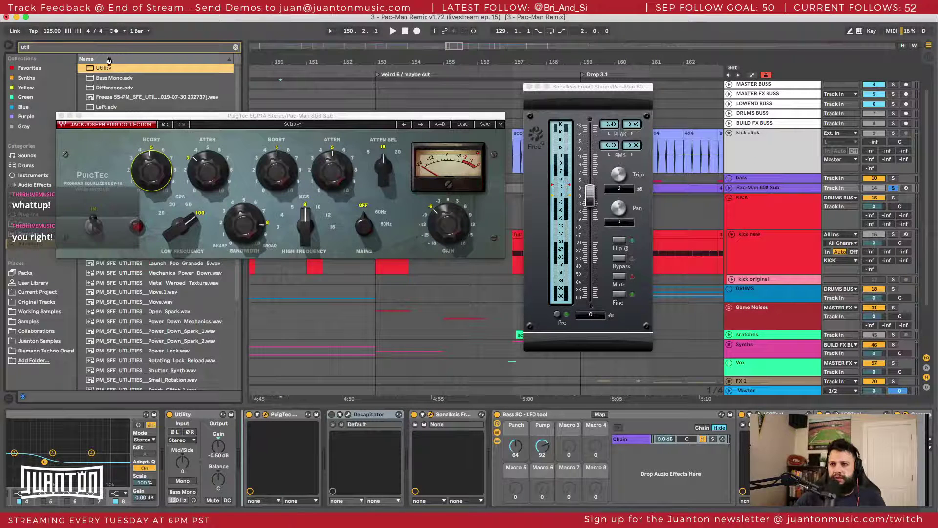
pyautogui.moveTo(103, 69)
pyautogui.mouseDown()
pyautogui.moveTo(368, 373)
pyautogui.moveTo(409, 458)
pyautogui.mouseUp()
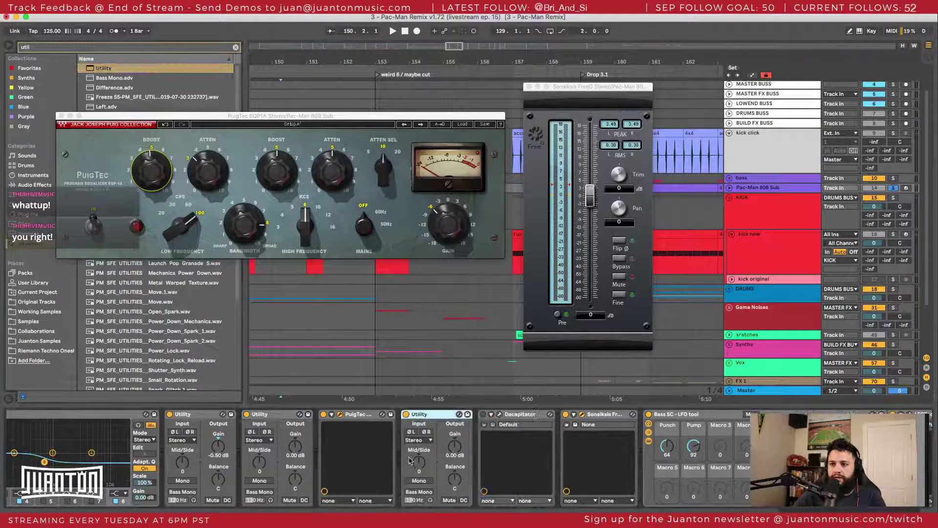
# Step: Set the Utility gain before the PuigTec to -18 dB and the Utility gain after it to 18 dB
pyautogui.click(295, 448)
pyautogui.write('-1')
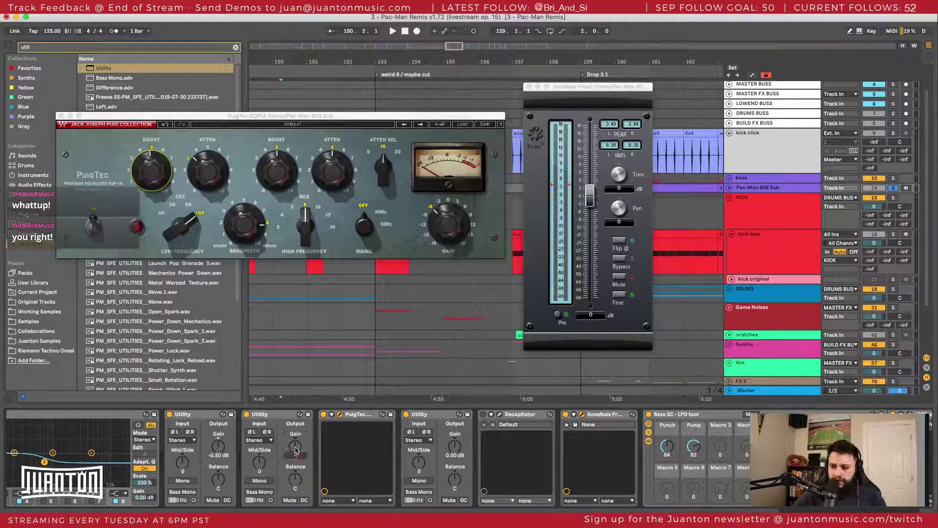
pyautogui.write('8')
pyautogui.press('Return')
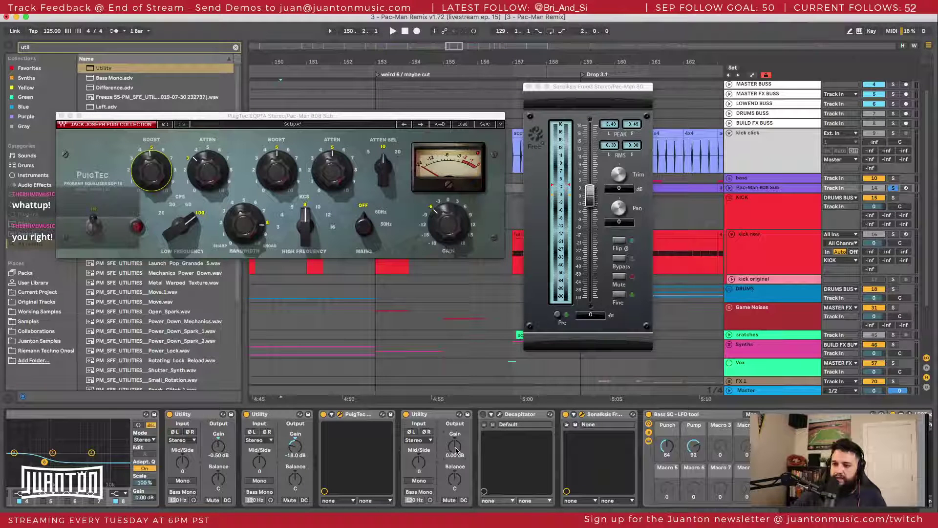
pyautogui.write('18')
pyautogui.press('Return')
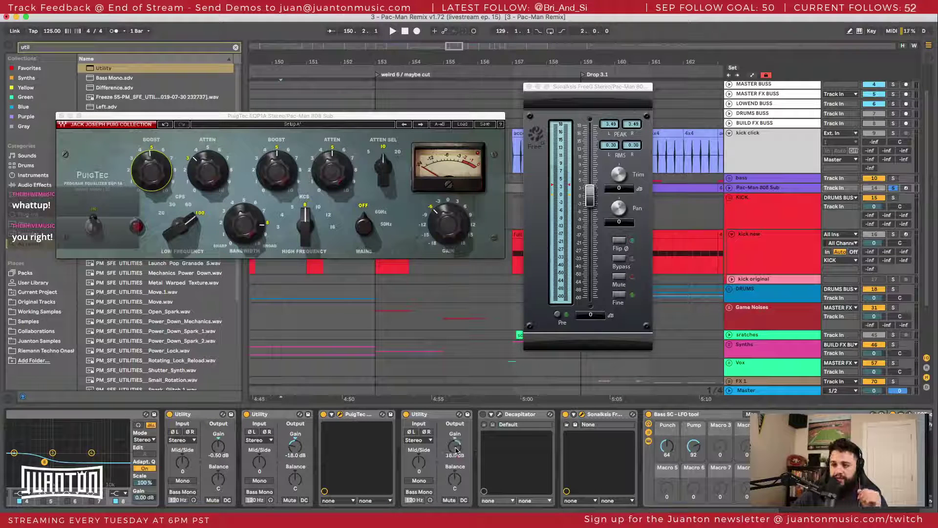
pyautogui.press('super+Tab')
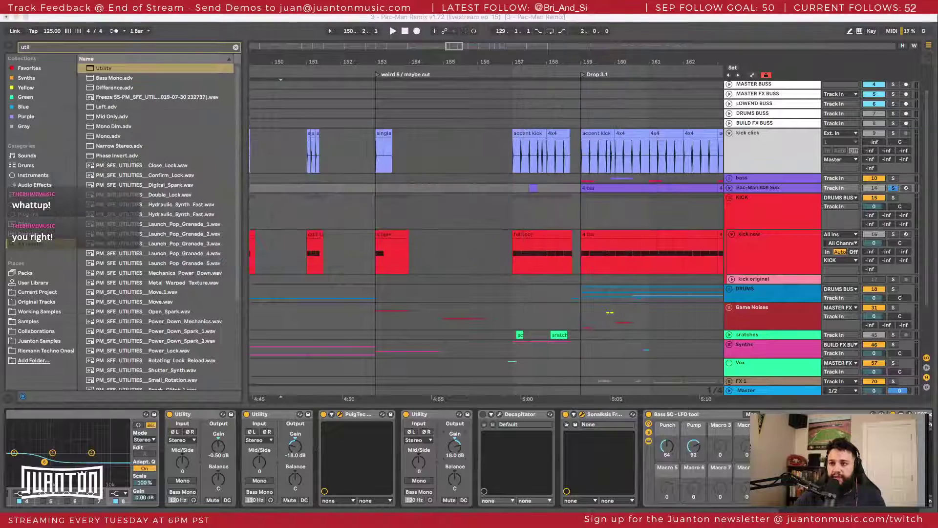
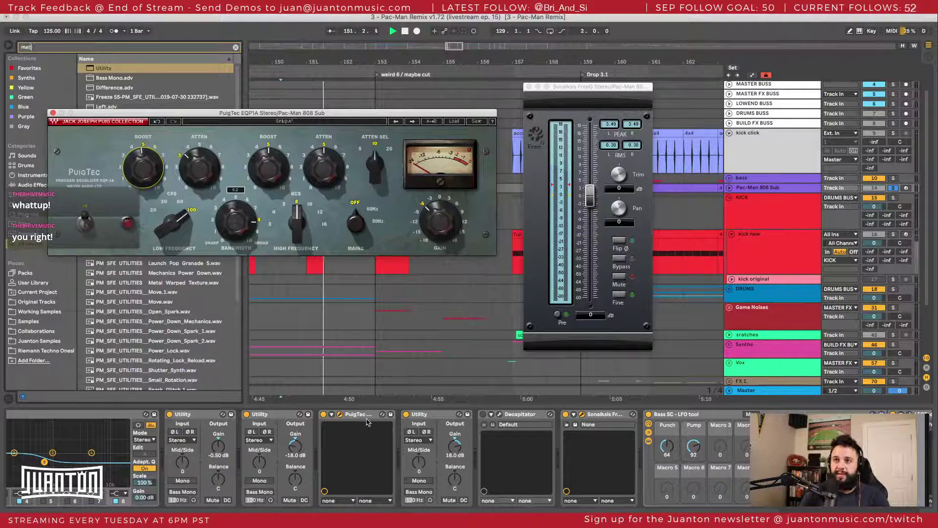
# Step: Search the browser for "meter" and load PAZ- Meters Mono after the single Utility on the other track
pyautogui.write('meter')
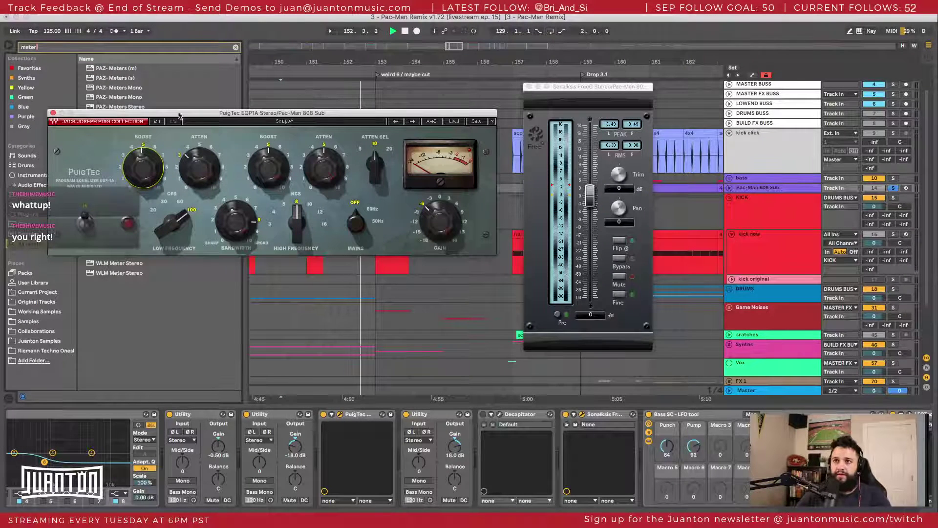
pyautogui.click(306, 96)
pyautogui.moveTo(235, 115); pyautogui.dragTo(412, 111)
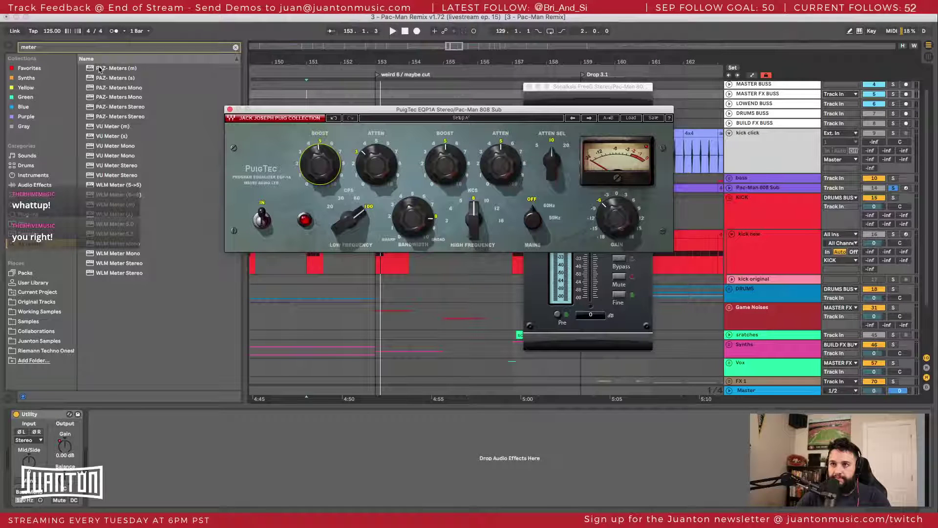
pyautogui.click(98, 96)
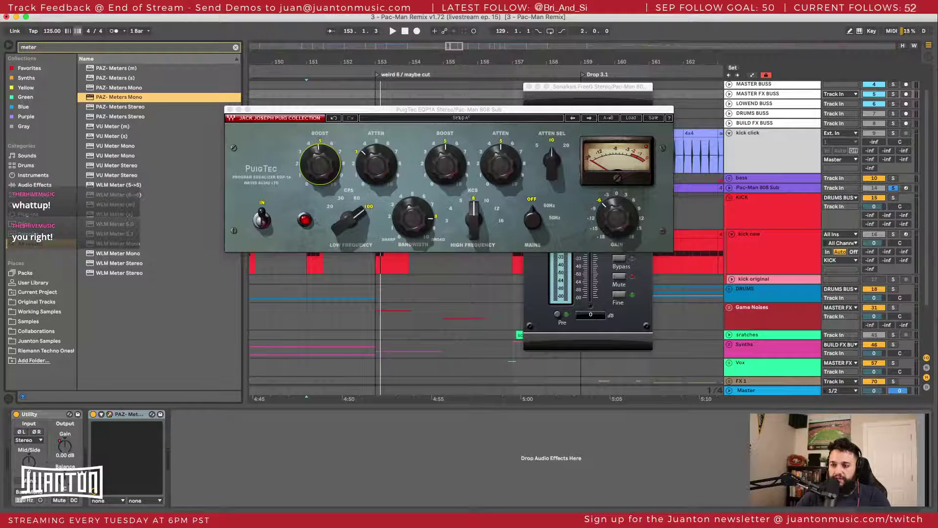
# Step: Search the browser for an oscilloscope and look through the installed VST plug-ins for a suitable one
pyautogui.click(235, 47)
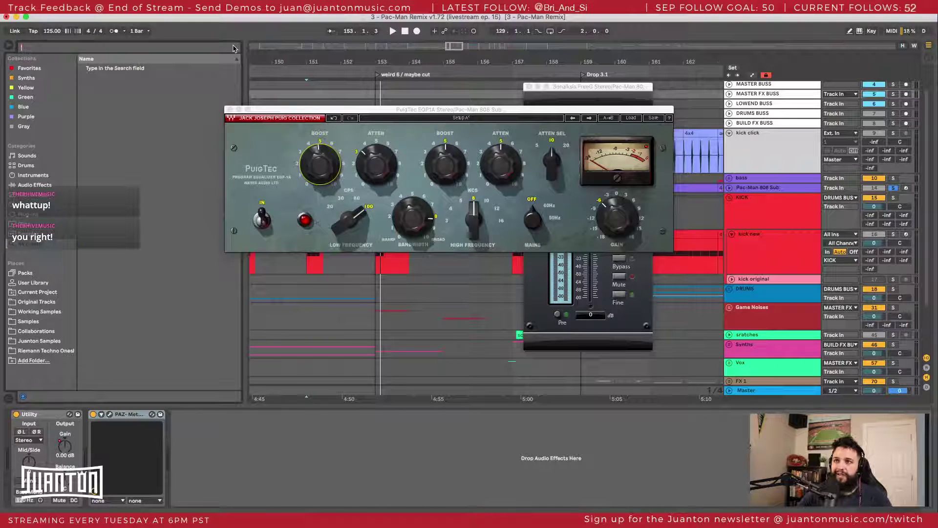
pyautogui.write('oscil')
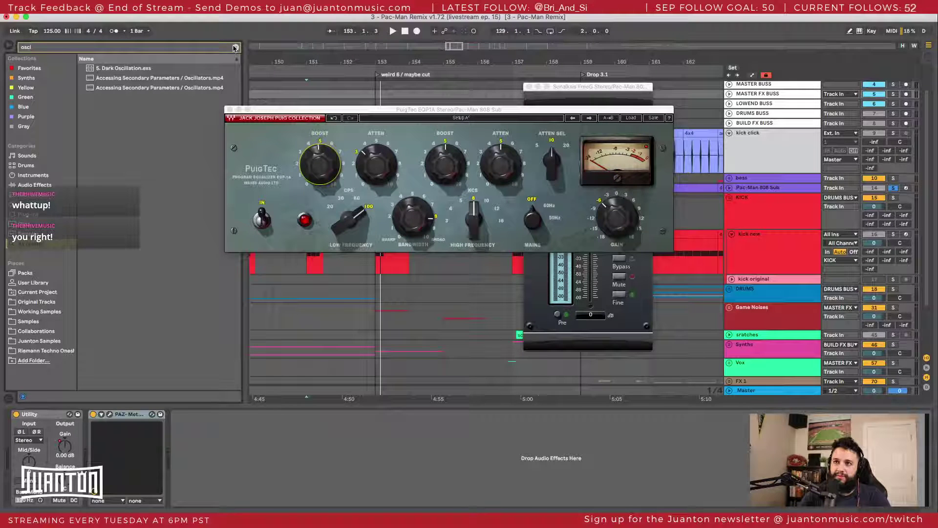
pyautogui.press('BackSpace')
pyautogui.press('BackSpace')
pyautogui.click(235, 47)
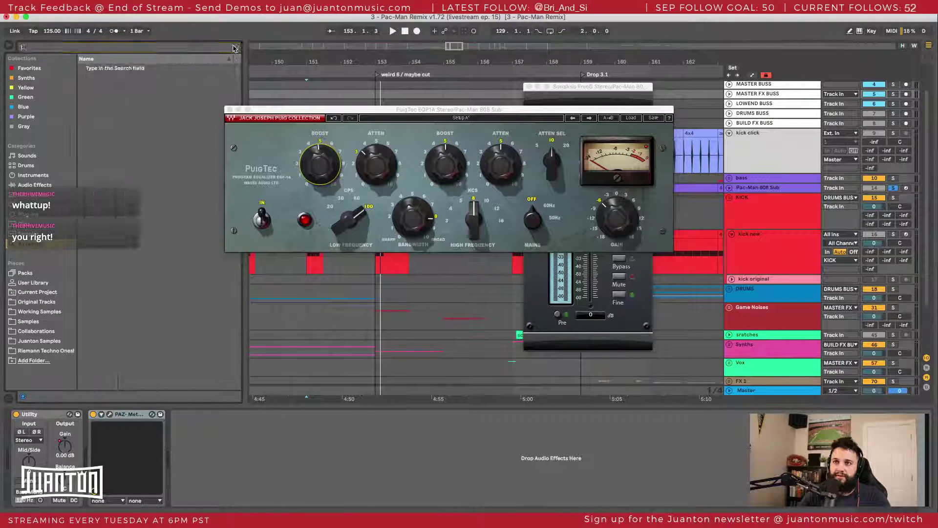
pyautogui.click(43, 215)
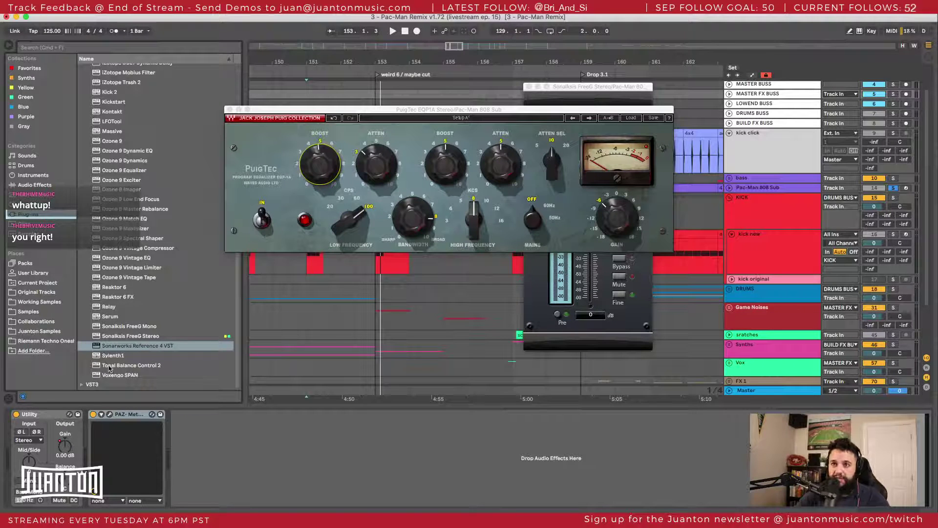
pyautogui.scroll(3, 115, 337)
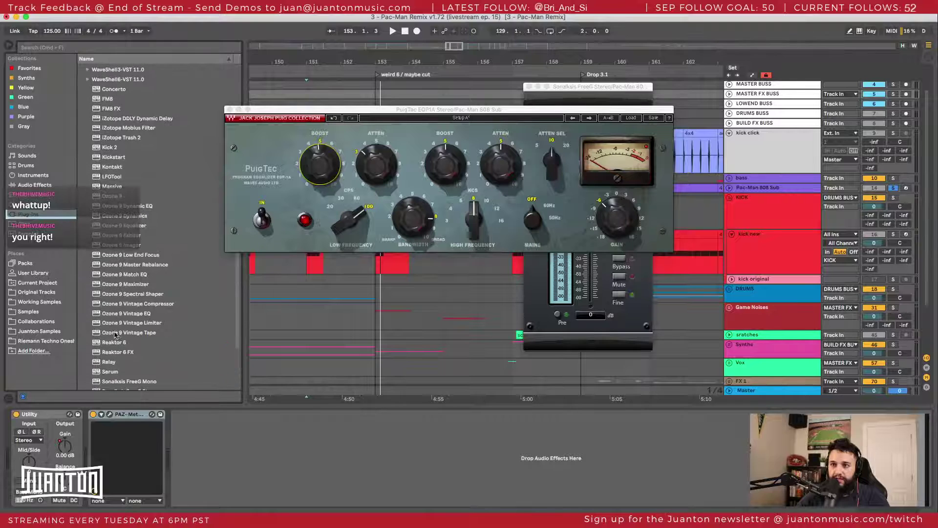
pyautogui.scroll(2, 114, 198)
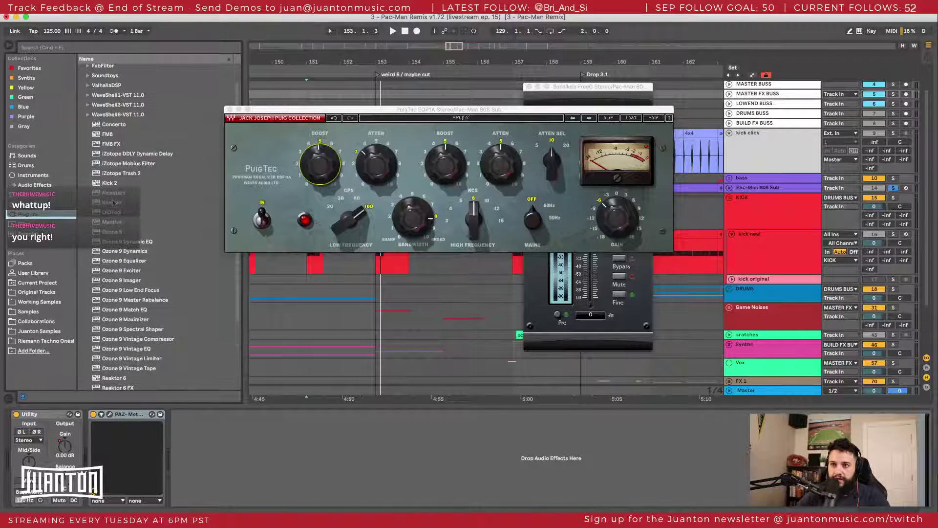
pyautogui.scroll(1, 113, 202)
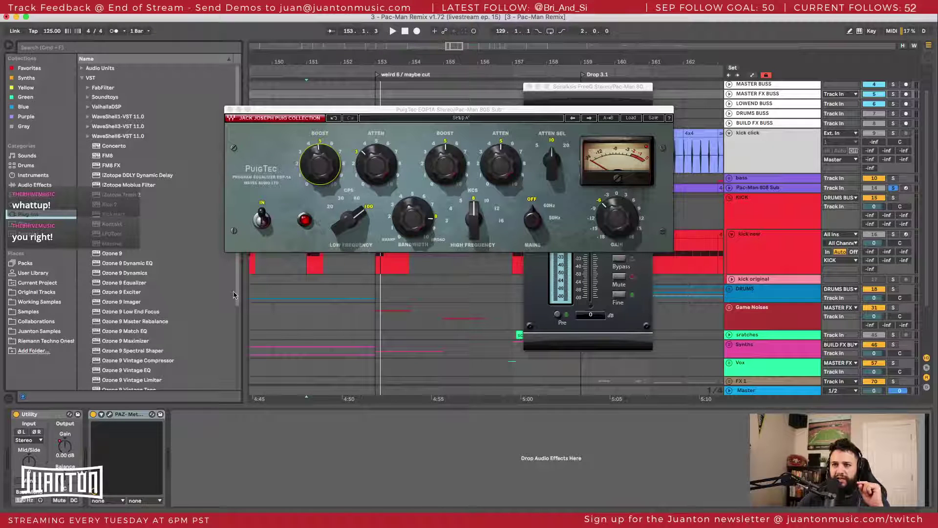
# Step: Search for "spectrum" and add the Spectrum device after the PAZ meter
pyautogui.press('super+f')
pyautogui.write('spectrum')
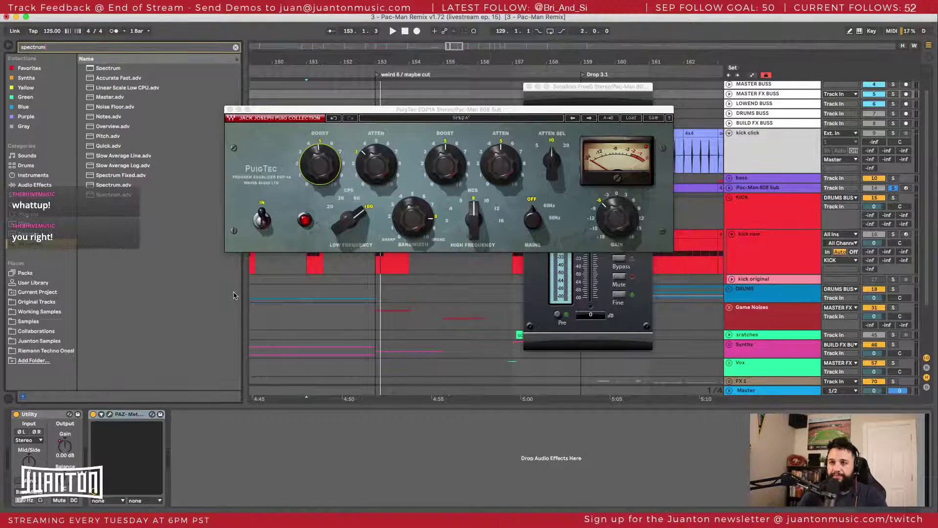
pyautogui.click(107, 69)
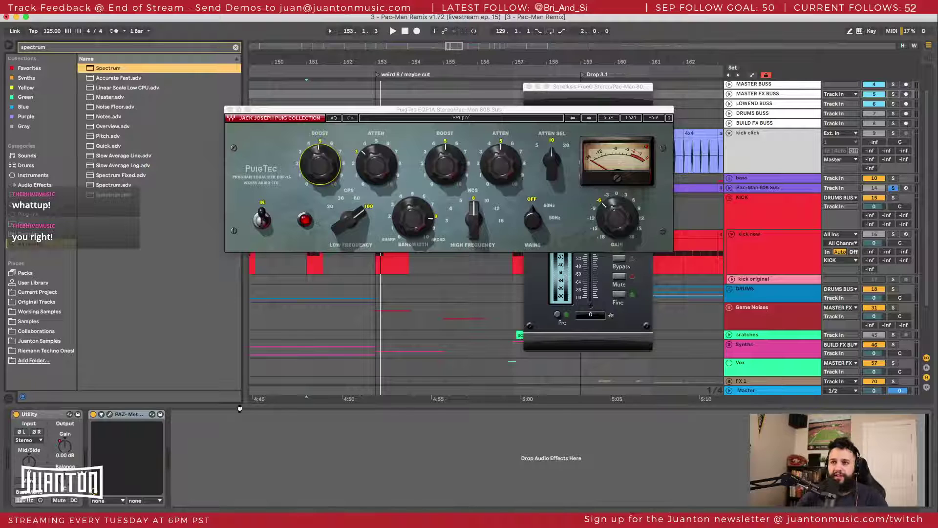
pyautogui.moveTo(236, 412); pyautogui.dragTo(239, 414)
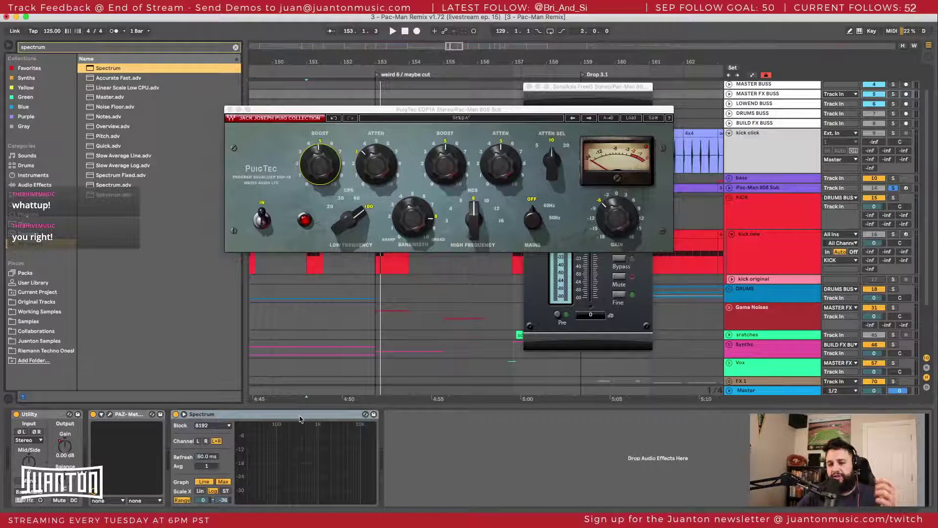
# Step: Expand the new Spectrum's display, move the PuigTec window clear of it and set Scale X to Lin for playback
pyautogui.doubleClick(284, 450)
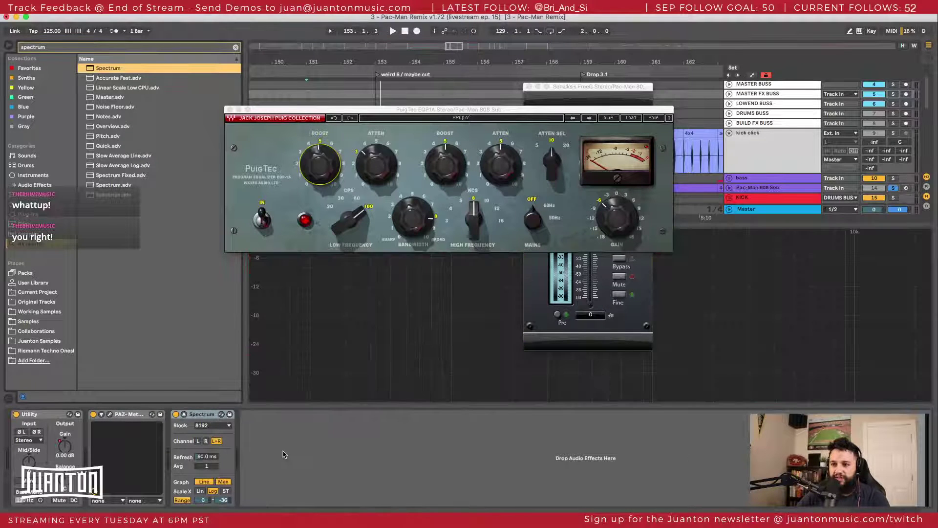
pyautogui.moveTo(450, 109); pyautogui.dragTo(273, 43)
pyautogui.click(189, 434)
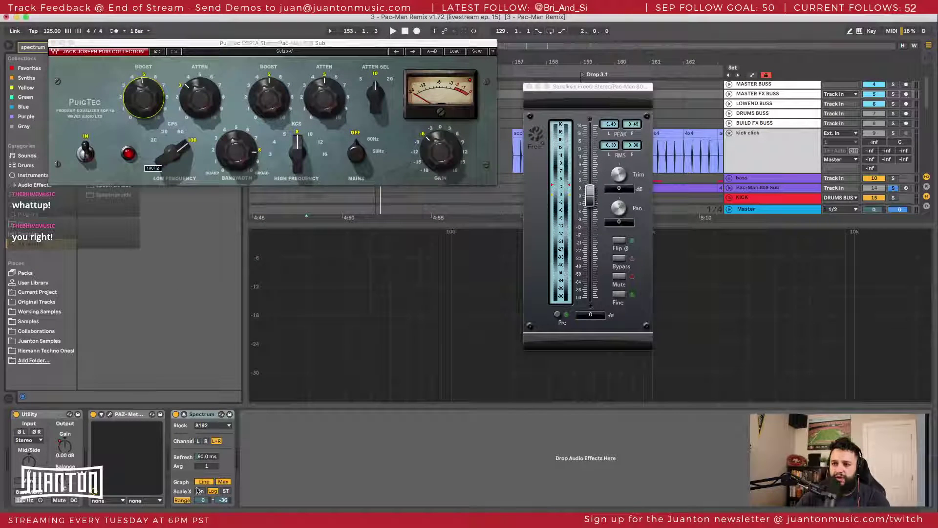
pyautogui.click(200, 490)
pyautogui.press('space')
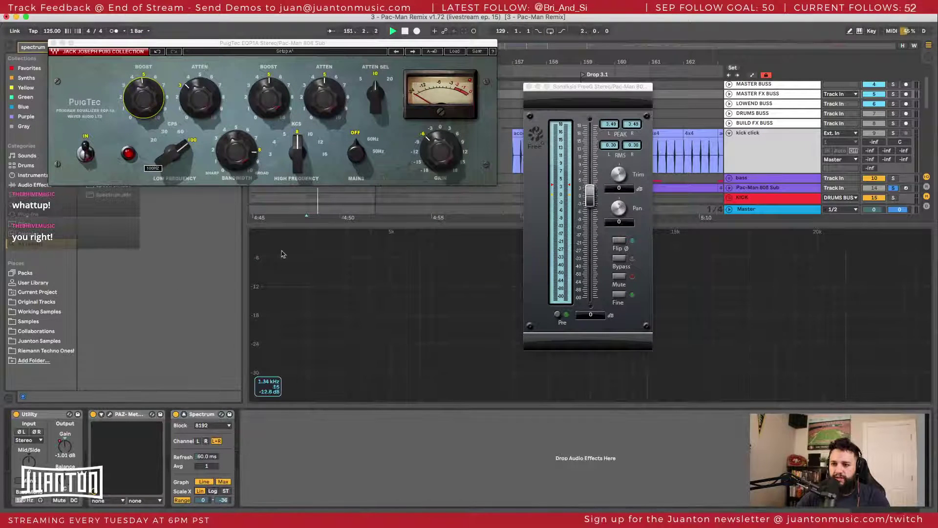
# Step: Show the Pac-Man 808 Sub device chain and play its clip from the start of Drop 3.1
pyautogui.click(894, 188)
pyautogui.click(895, 188)
pyautogui.press('space')
pyautogui.press('space')
pyautogui.click(796, 189)
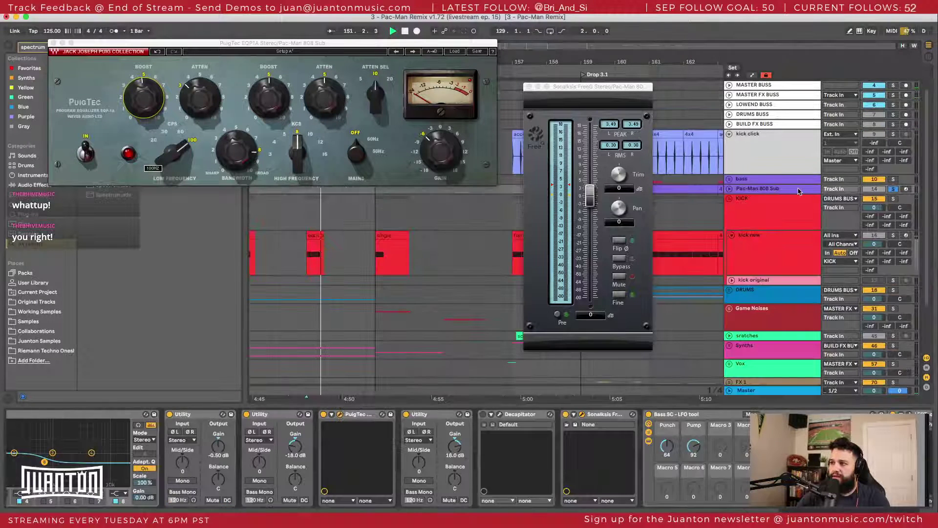
pyautogui.hscroll(5, 391, 215)
pyautogui.click(453, 191)
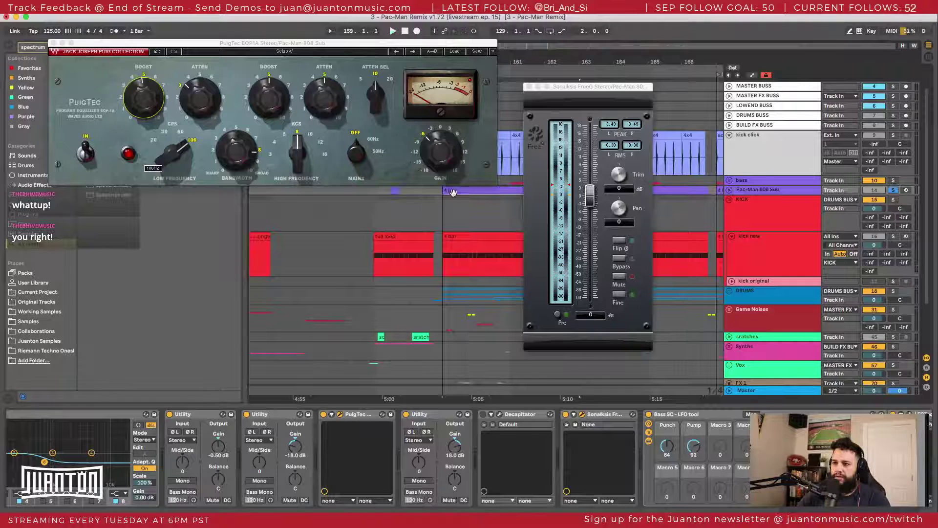
pyautogui.press('space')
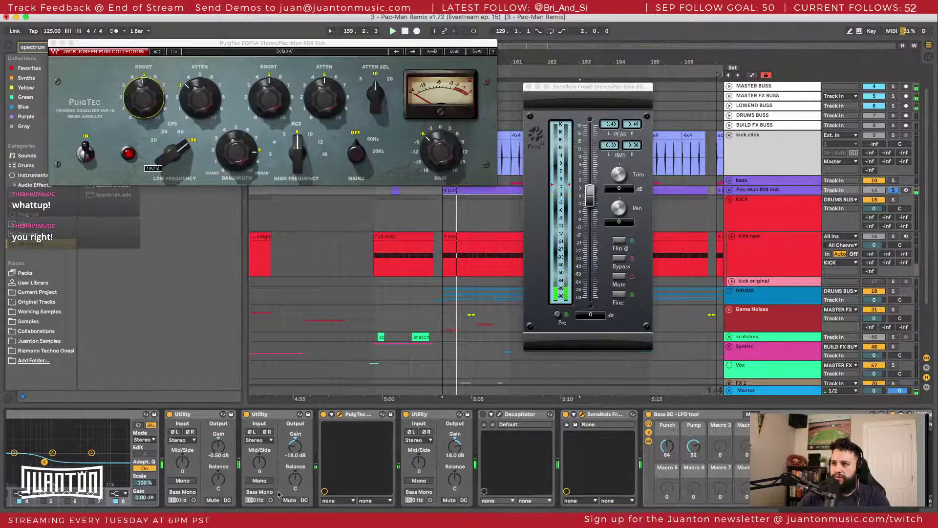
# Step: Add a Spectrum device at the end of the Pac-Man 808 Sub device chain, after the Compressor
pyautogui.hscroll(10, 390, 489)
pyautogui.hscroll(-12, 494, 467)
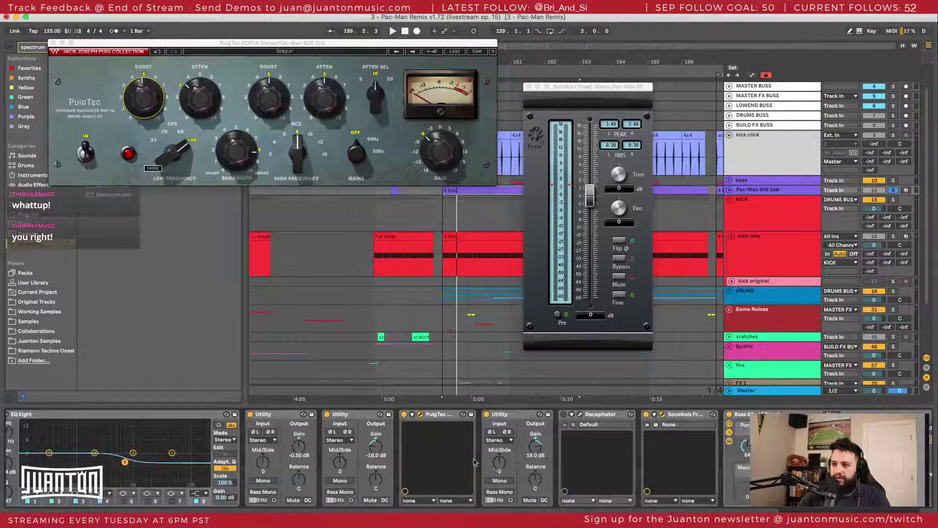
pyautogui.hscroll(-2, 474, 461)
pyautogui.moveTo(112, 44); pyautogui.dragTo(257, 45)
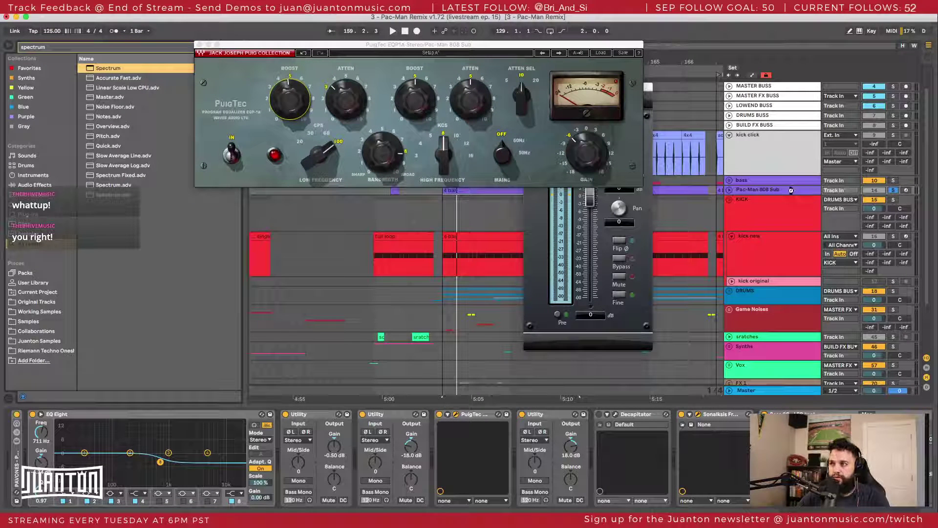
pyautogui.hscroll(12, 691, 467)
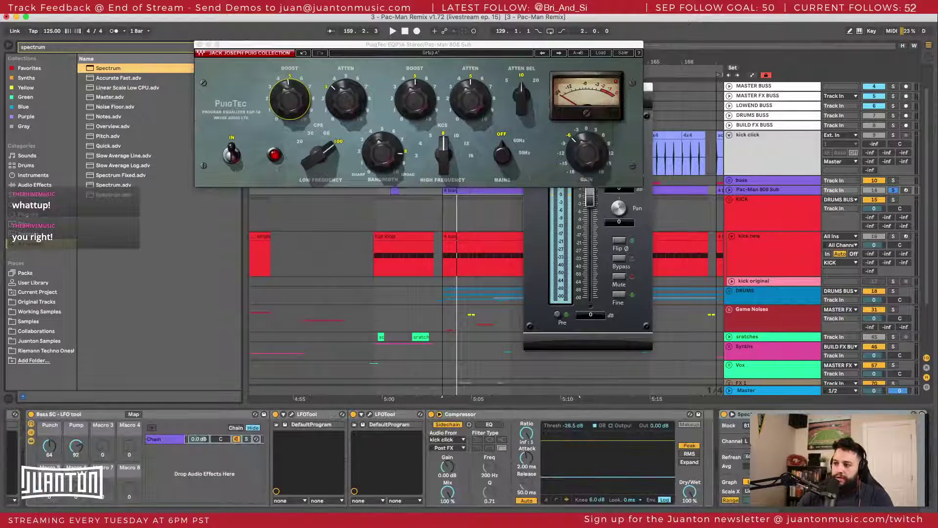
# Step: Expand the 808 Sub's Spectrum display, set Scale X to Lin and play Drop 3.1 to examine the sub's frequencies
pyautogui.doubleClick(831, 464)
pyautogui.click(746, 490)
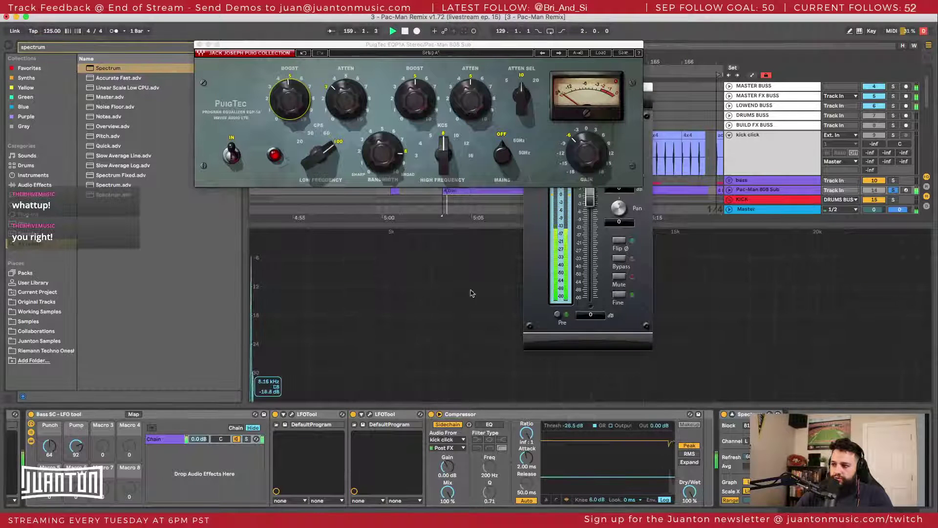
pyautogui.press('space')
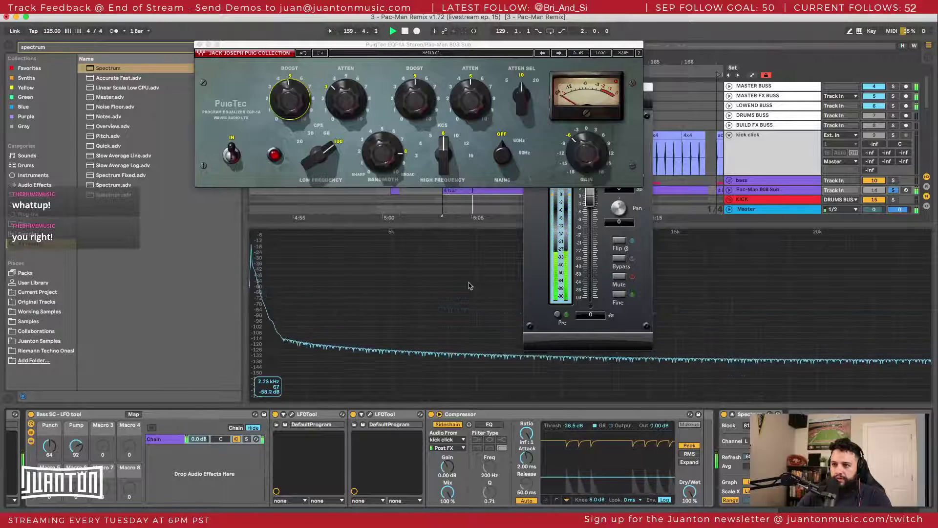
# Step: Try a low-frequency Boost of about 7 and Atten of about 6 on the PuigTec during playback, checking the Spectrum
pyautogui.moveTo(298, 115); pyautogui.dragTo(299, 100)
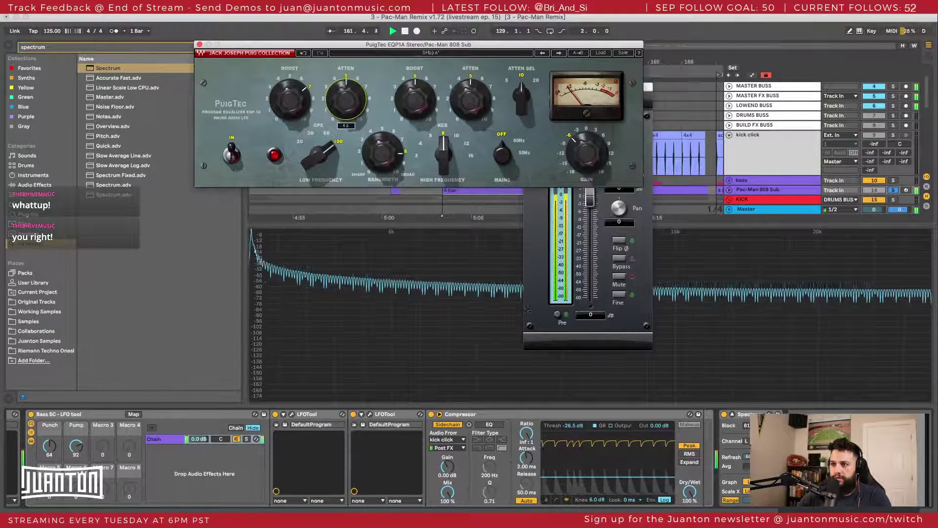
pyautogui.moveTo(340, 131); pyautogui.dragTo(341, 115)
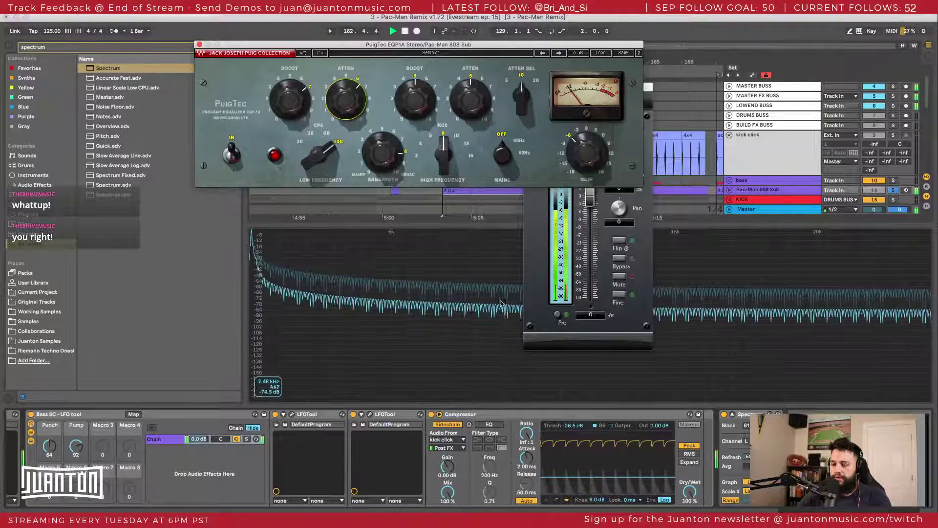
pyautogui.click(523, 346)
pyautogui.click(732, 414)
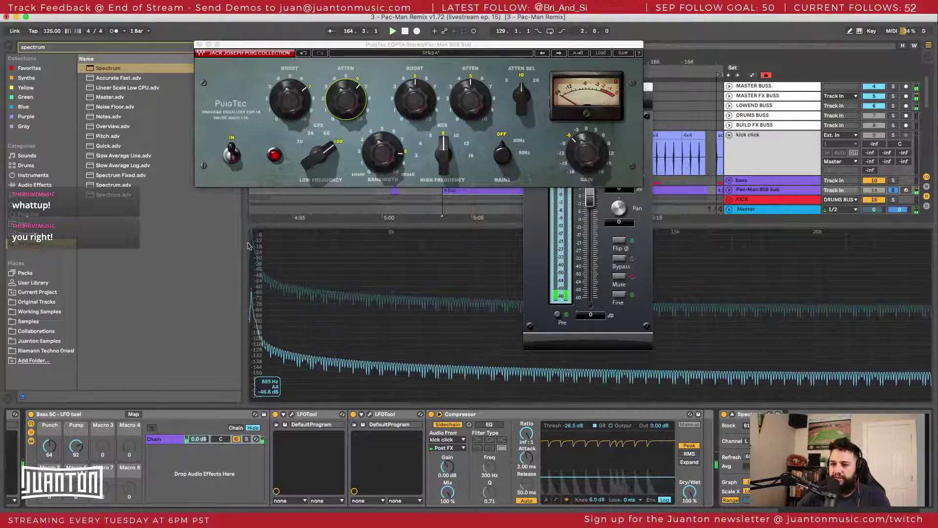
pyautogui.press('space')
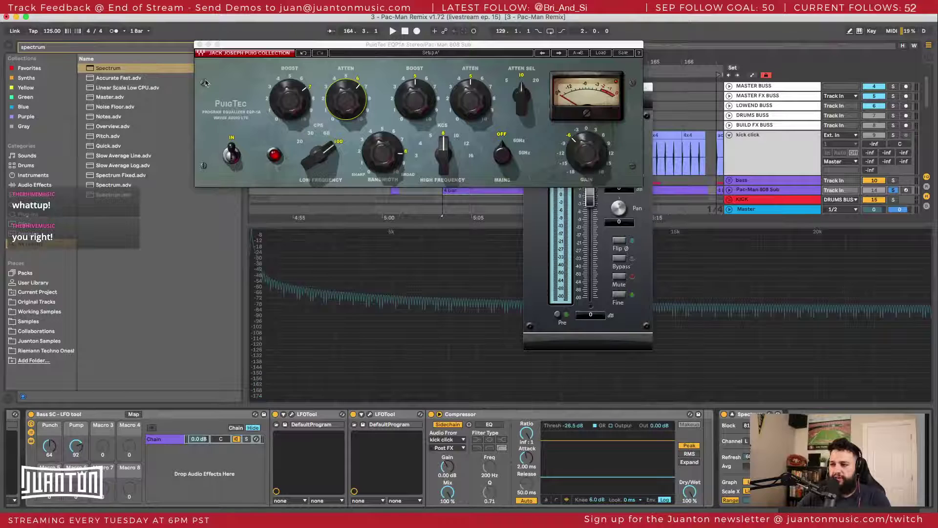
# Step: Move the PuigTec window clear of the FreeG meter and set its low-frequency Boost and Atten back to about 5
pyautogui.moveTo(233, 47); pyautogui.dragTo(131, 58)
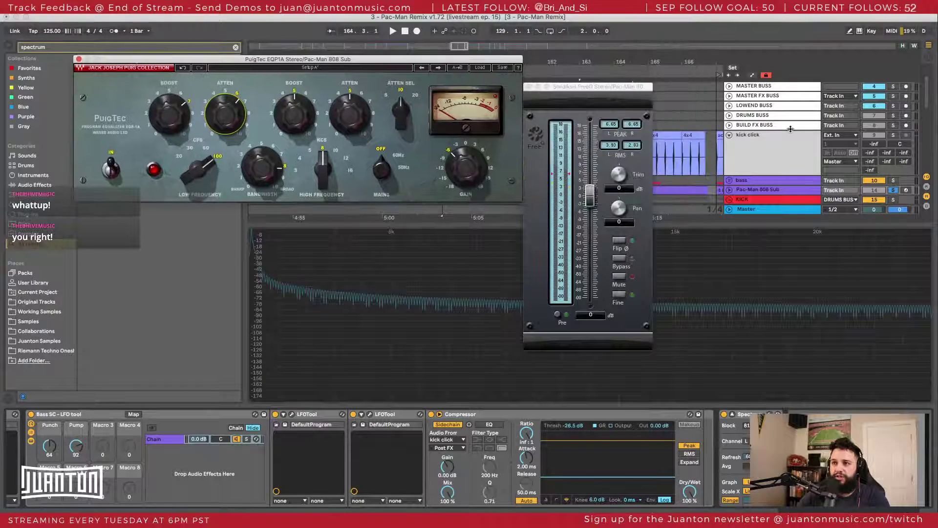
pyautogui.click(896, 188)
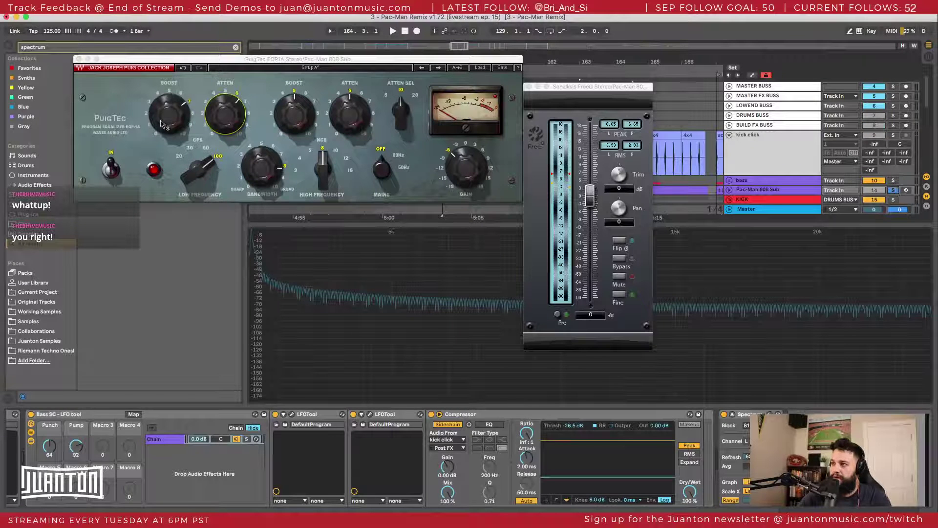
pyautogui.moveTo(174, 108); pyautogui.dragTo(227, 110)
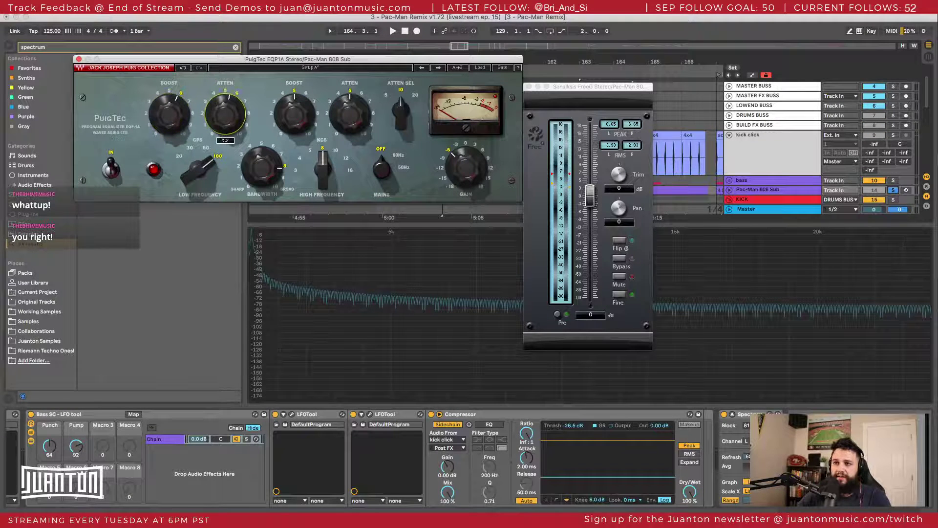
pyautogui.moveTo(169, 113); pyautogui.dragTo(170, 119)
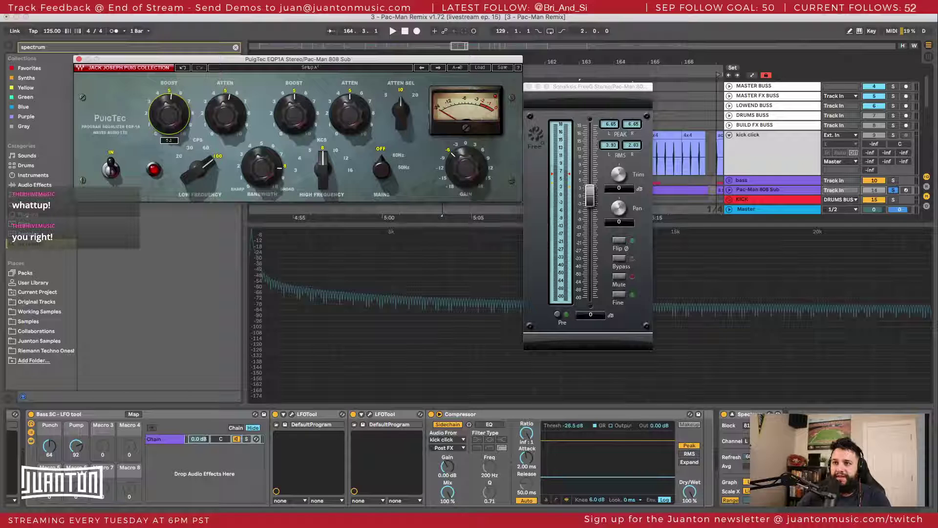
pyautogui.moveTo(181, 59); pyautogui.dragTo(165, 49)
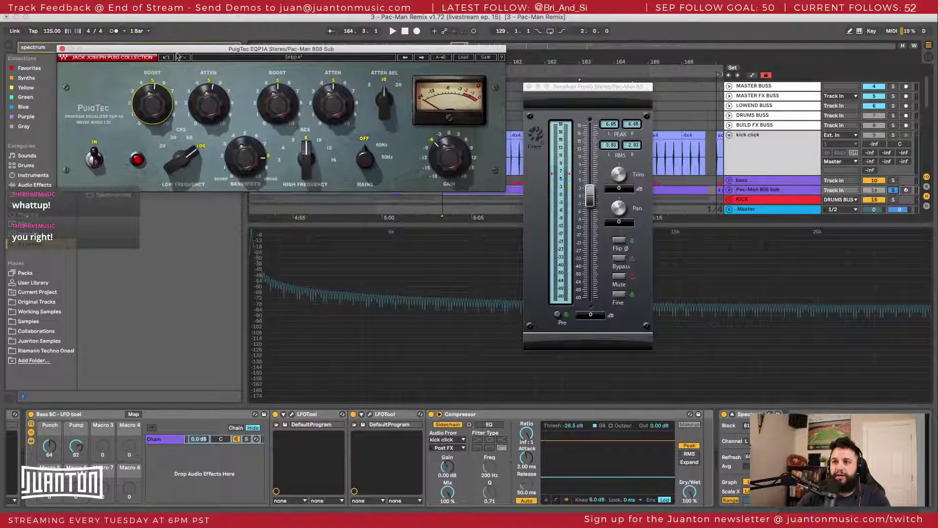
# Step: Collapse the Spectrum display and fold the Bass SC rack to bring the 808 Sub's Utility and PuigTec devices into view
pyautogui.click(758, 190)
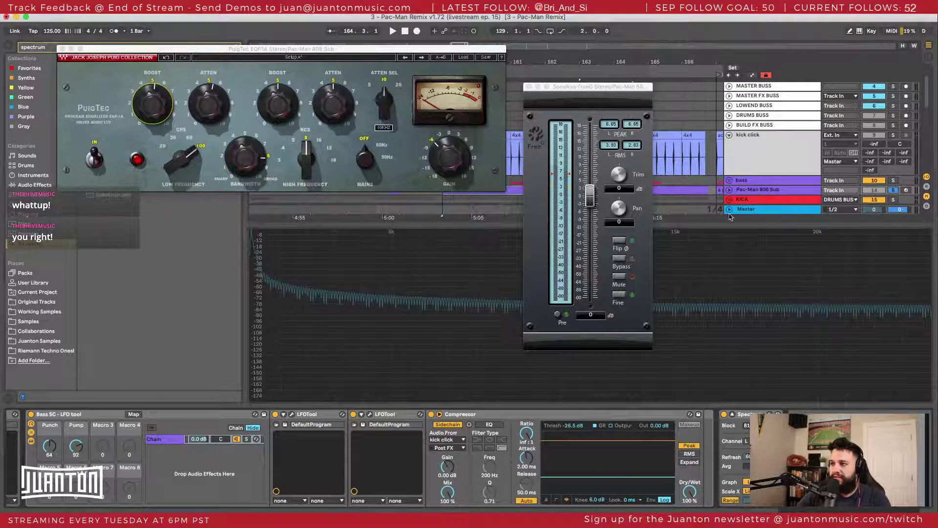
pyautogui.doubleClick(723, 259)
pyautogui.hscroll(-10, 694, 453)
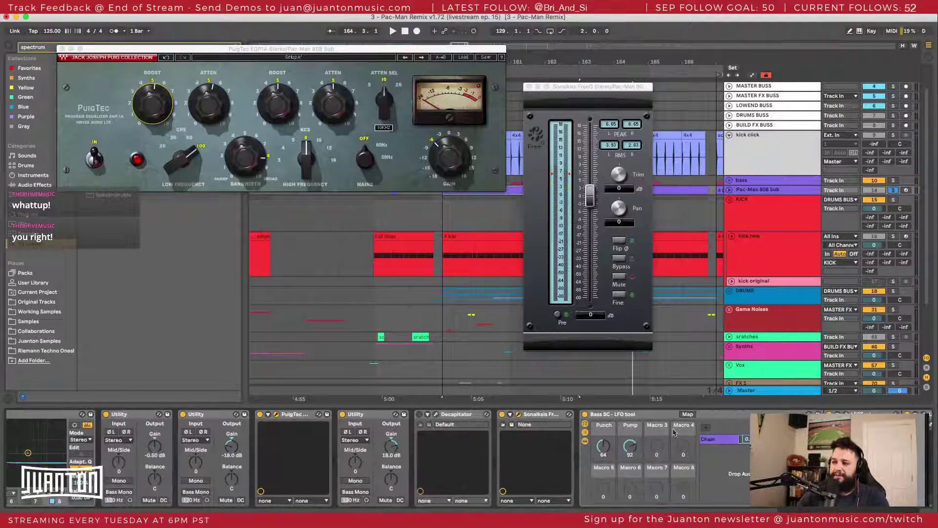
pyautogui.doubleClick(630, 415)
pyautogui.doubleClick(630, 416)
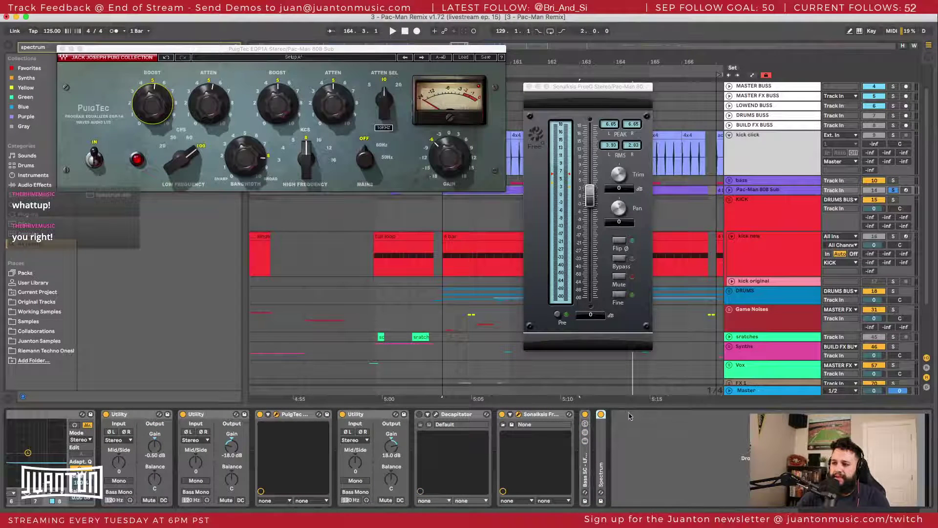
pyautogui.hscroll(-4, 630, 416)
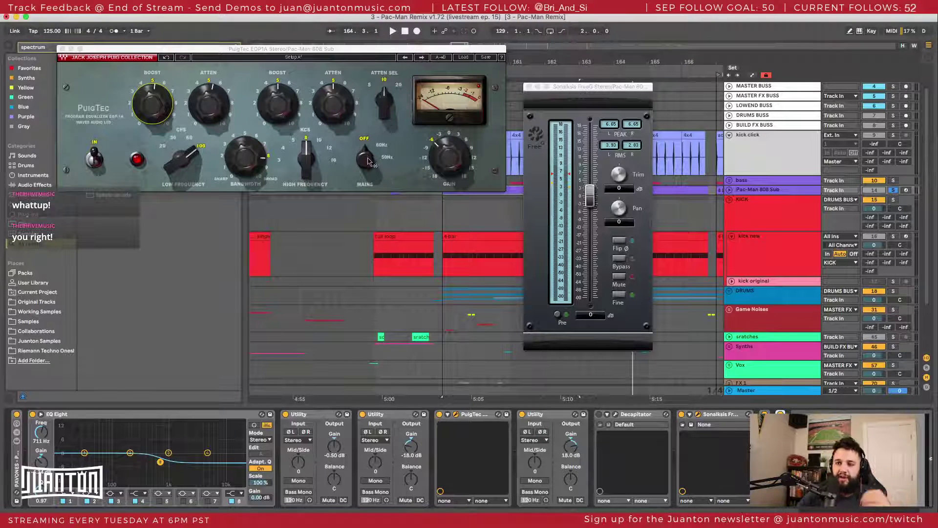
# Step: Compare the PuigTec's 50 Hz, 60 Hz and Off Mains settings, using the expanded Spectrum display to examine the added noise
pyautogui.click(368, 143)
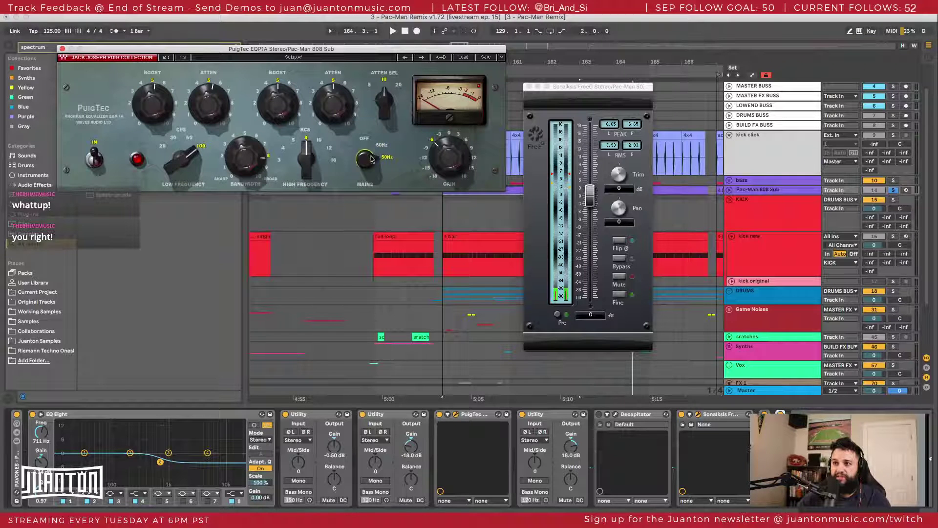
pyautogui.click(380, 147)
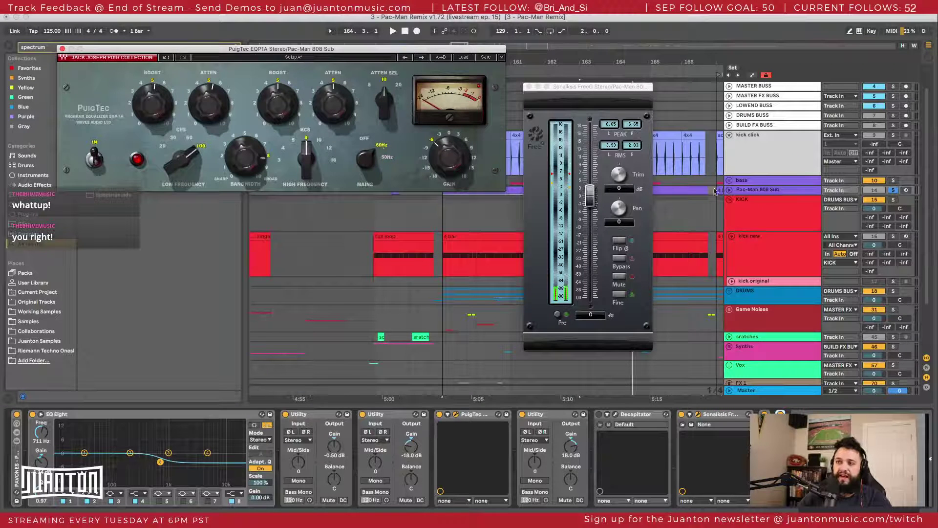
pyautogui.doubleClick(781, 440)
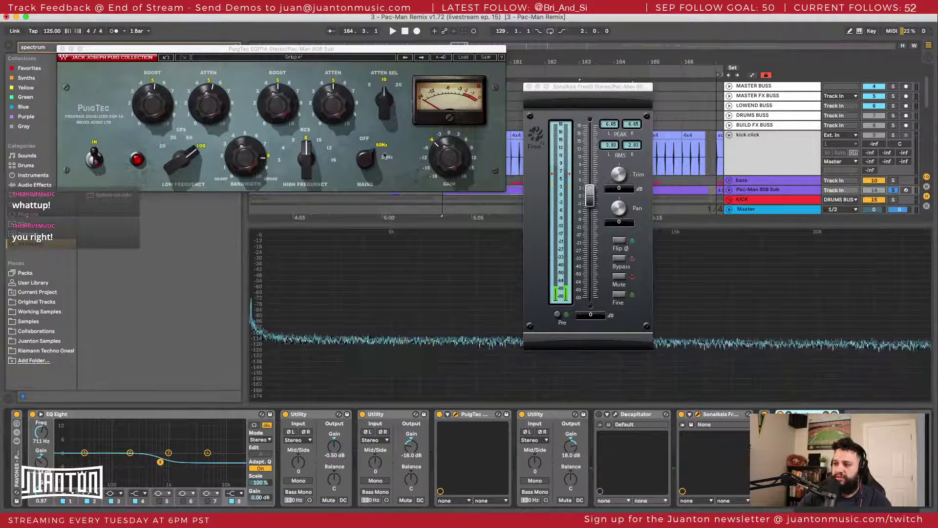
pyautogui.click(364, 159)
pyautogui.click(364, 159)
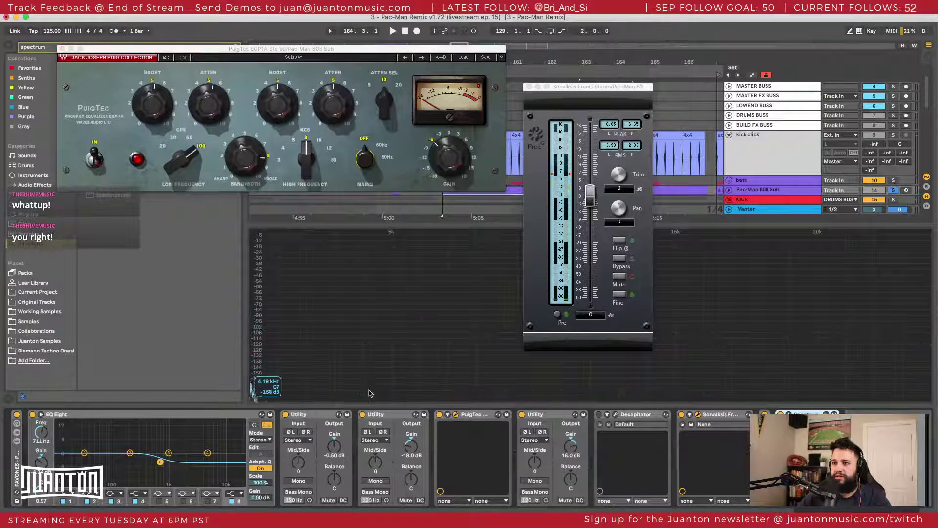
pyautogui.click(376, 327)
pyautogui.click(364, 158)
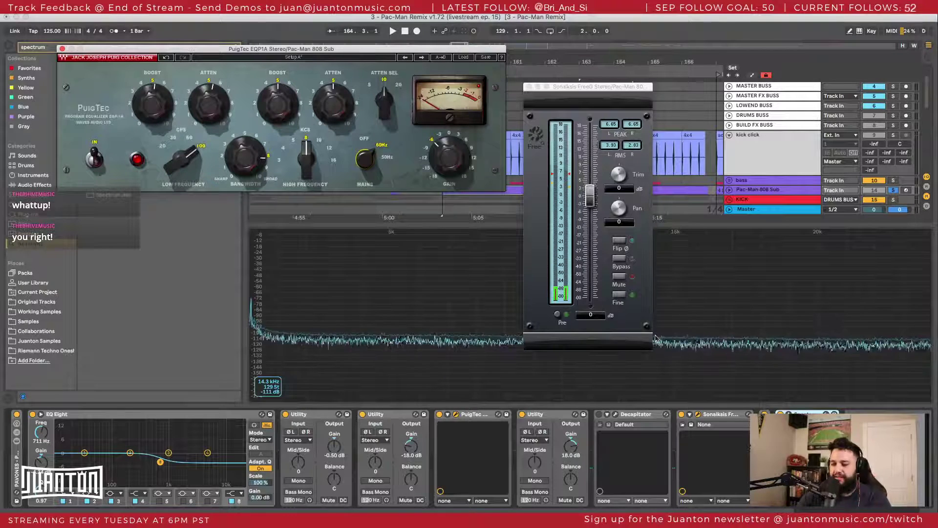
pyautogui.click(369, 162)
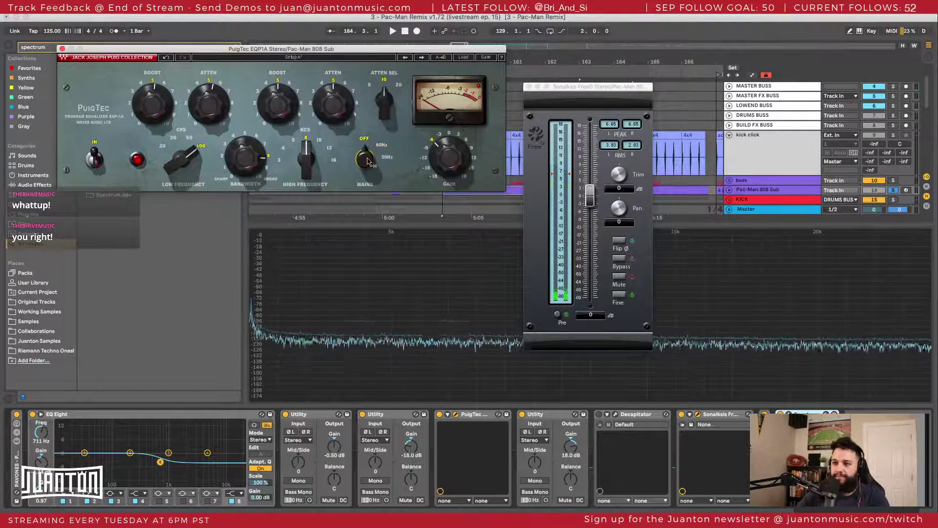
# Step: Switch the PuigTec's Mains on and off once more, leave it at 60 Hz and expand the Spectrum display
pyautogui.click(365, 163)
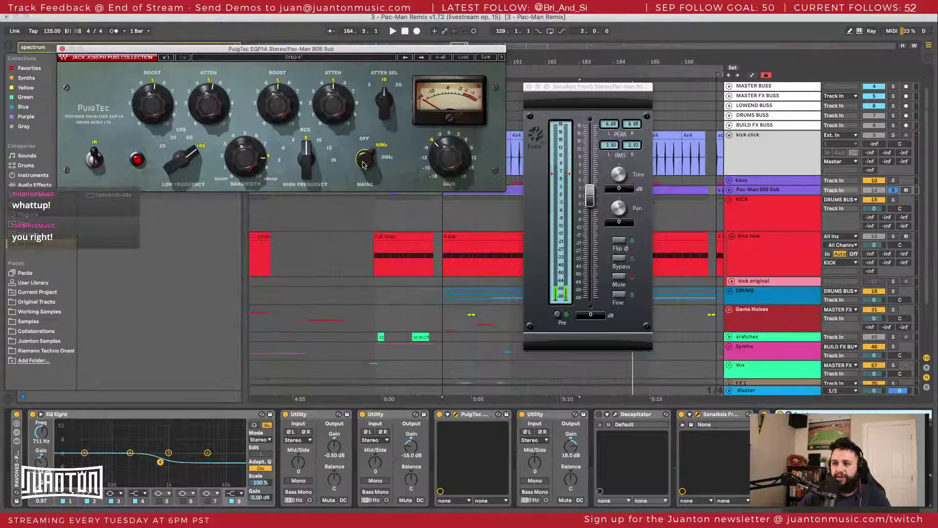
pyautogui.click(366, 164)
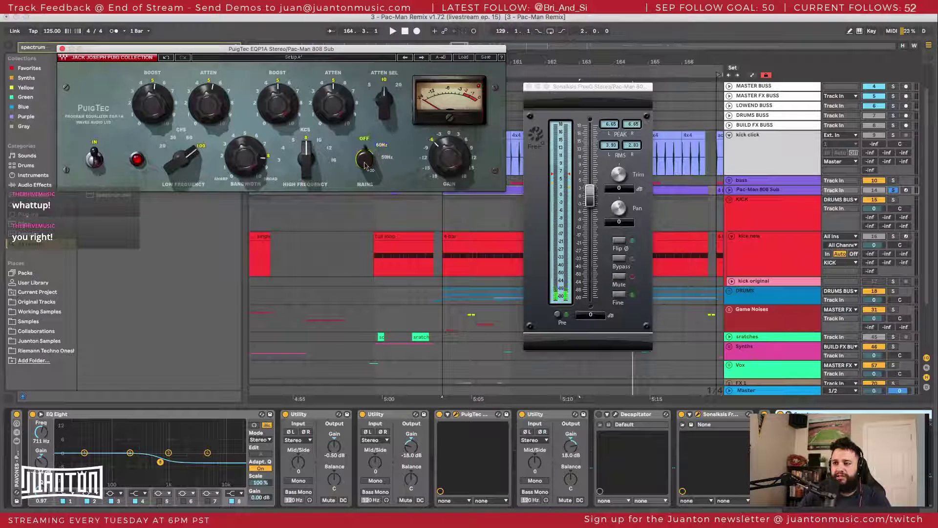
pyautogui.click(367, 165)
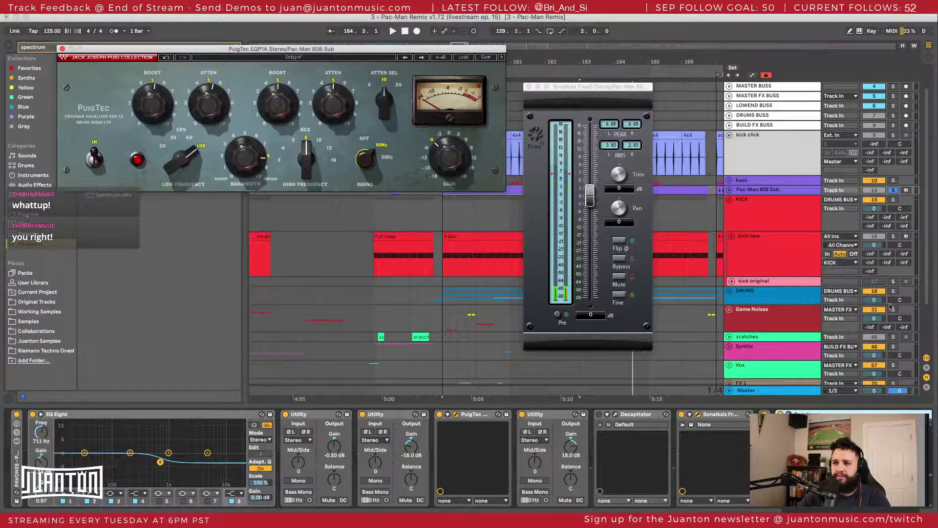
pyautogui.click(579, 397)
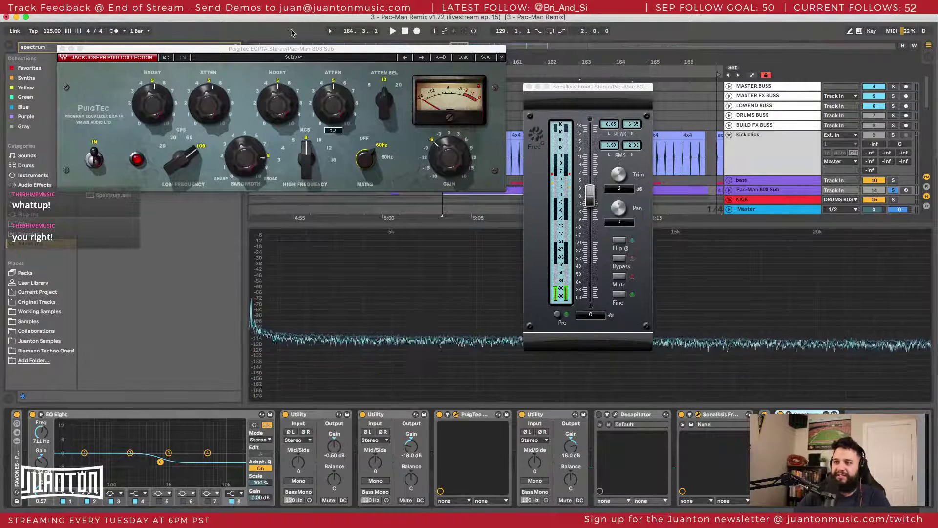
# Step: Move the FreeG window clear of the PuigTec and play Drop 3.1 to check the sub's level
pyautogui.click(229, 108)
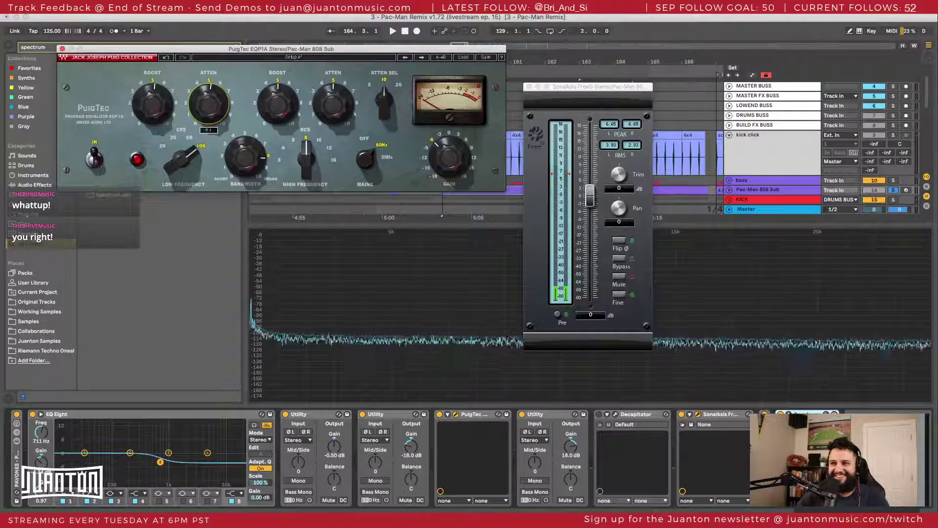
pyautogui.moveTo(583, 87); pyautogui.dragTo(631, 87)
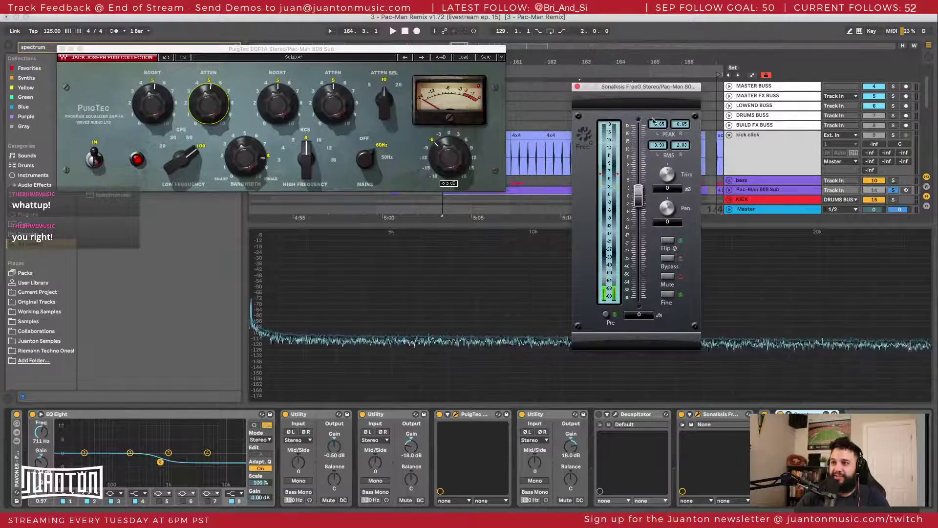
pyautogui.press('space')
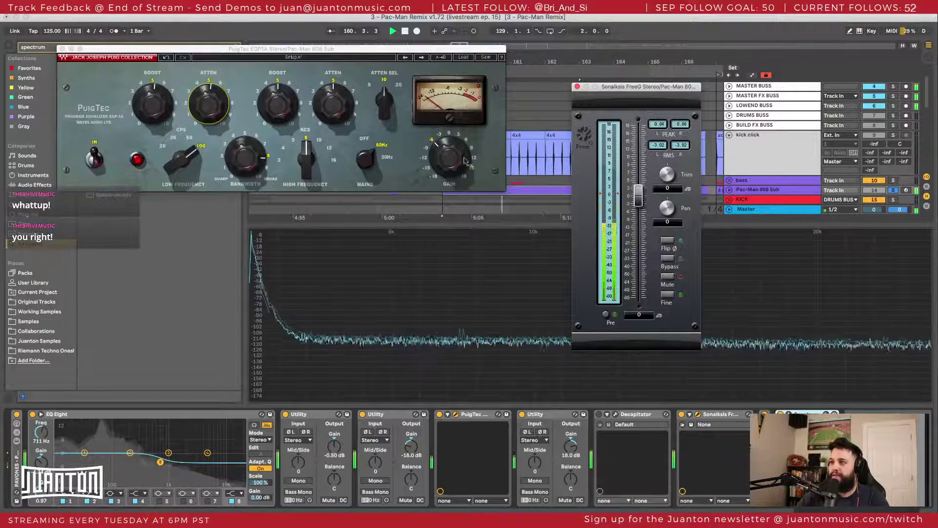
# Step: Set the PuigTec's low-frequency Atten to about 4, Bandwidth to about 7 and Gain to -7.1 dB, rechecking the FreeG peak
pyautogui.click(465, 161)
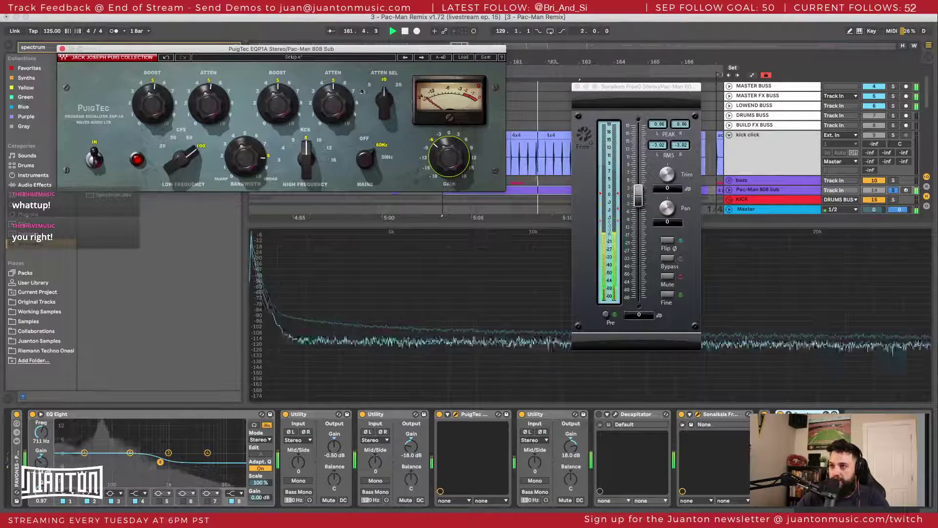
pyautogui.moveTo(209, 103); pyautogui.dragTo(208, 111)
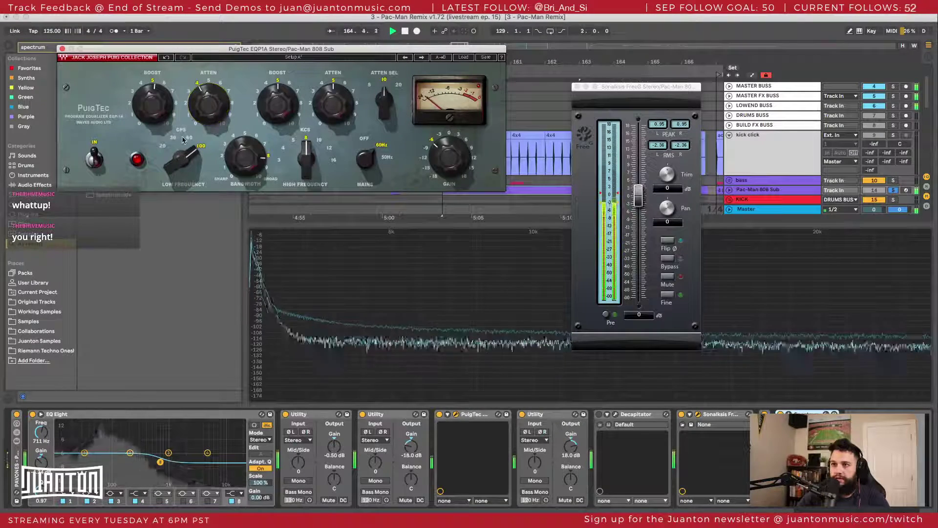
pyautogui.click(244, 156)
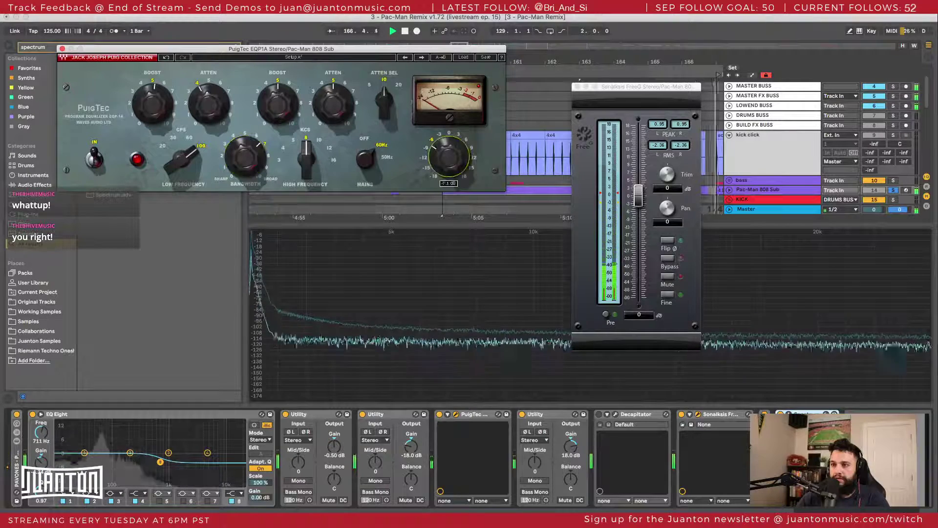
pyautogui.click(663, 126)
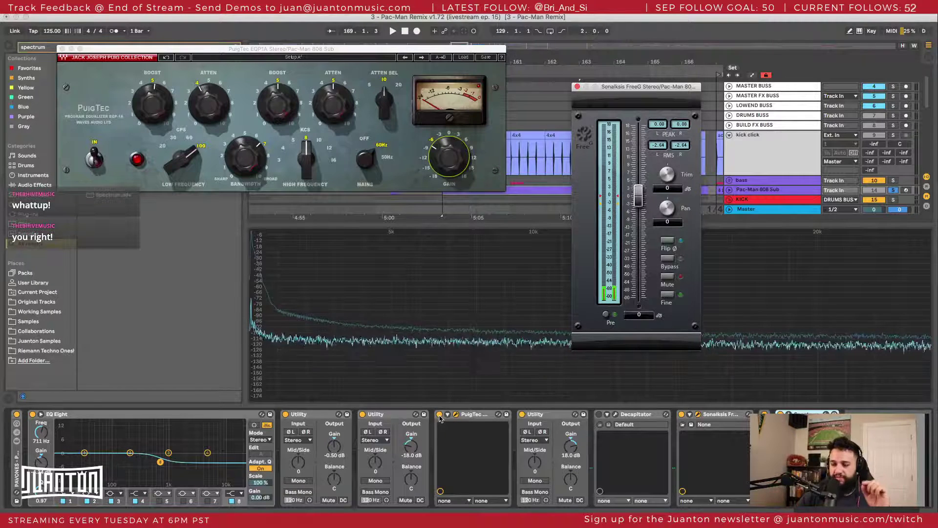
# Step: Bypass and re-enable the PuigTec, stopped and during Drop 3.1 playback, to compare the sub's level and spectrum
pyautogui.click(439, 414)
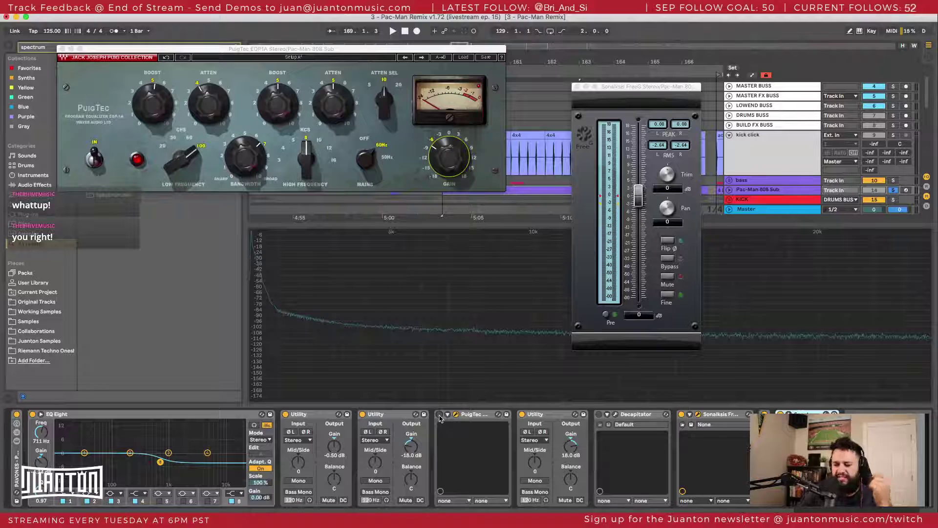
pyautogui.click(439, 414)
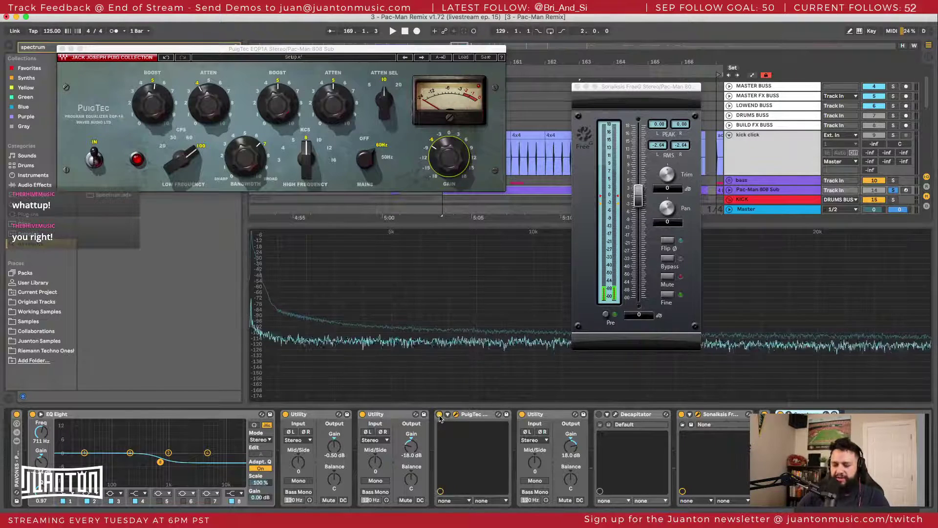
pyautogui.press('space')
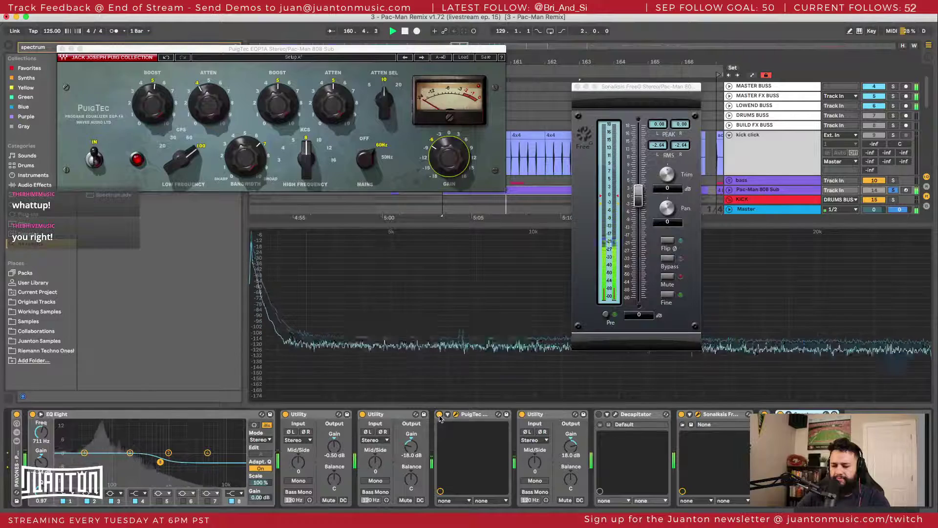
pyautogui.click(440, 414)
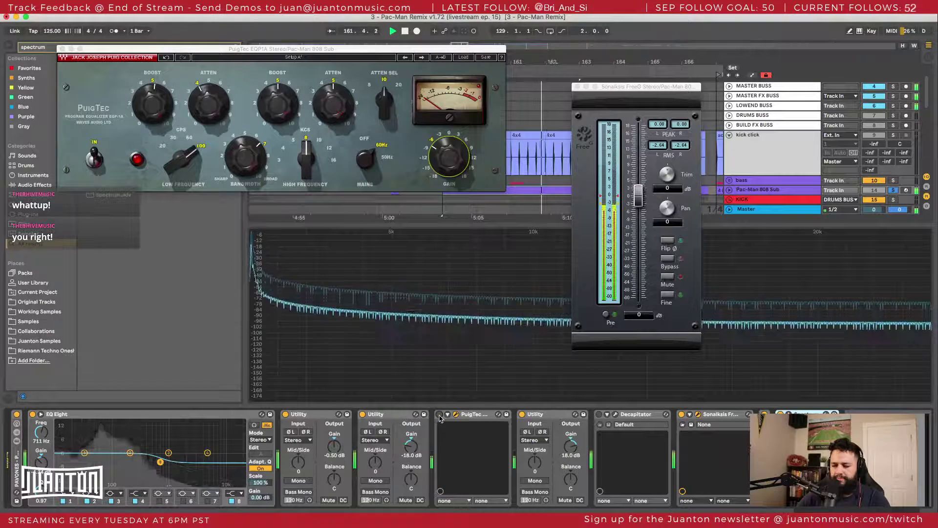
pyautogui.click(439, 414)
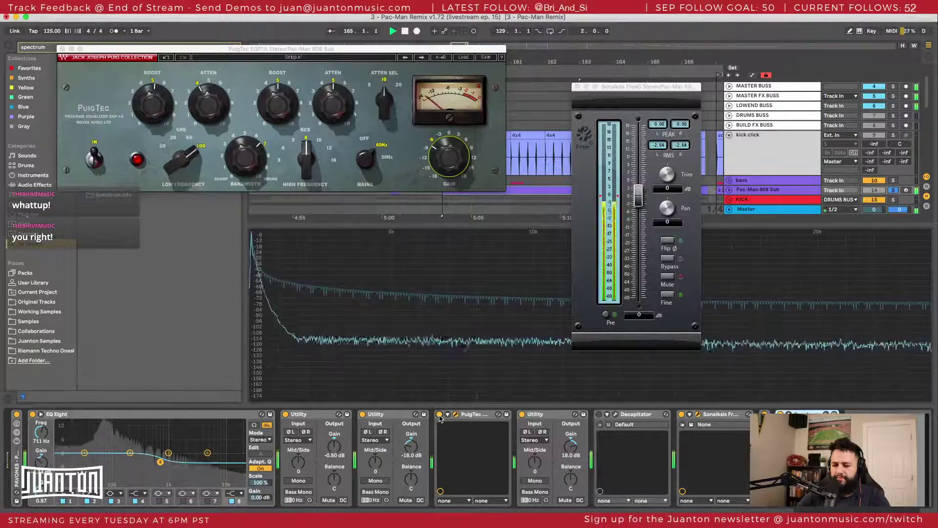
# Step: Bypass the PuigTec during playback, stop, re-enable it to compare its noise floor, and collapse the expanded Spectrum display
pyautogui.click(439, 414)
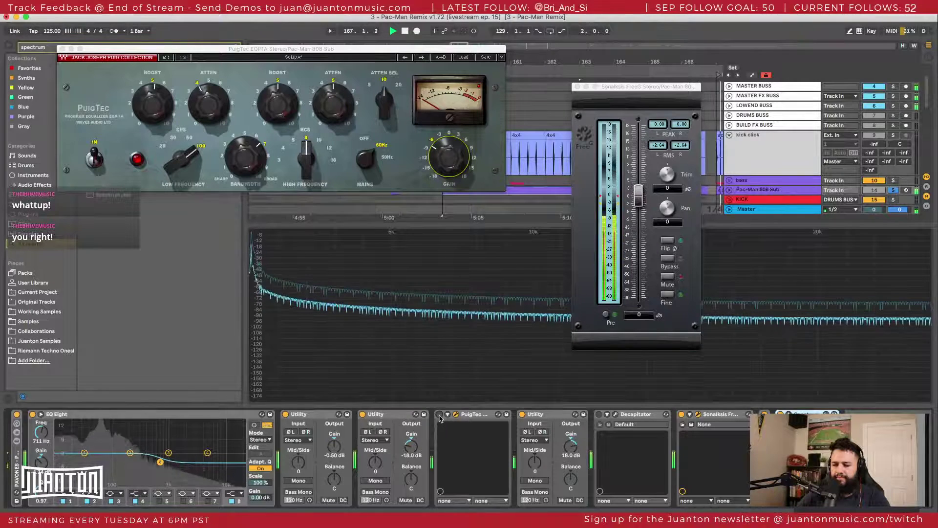
pyautogui.press('space')
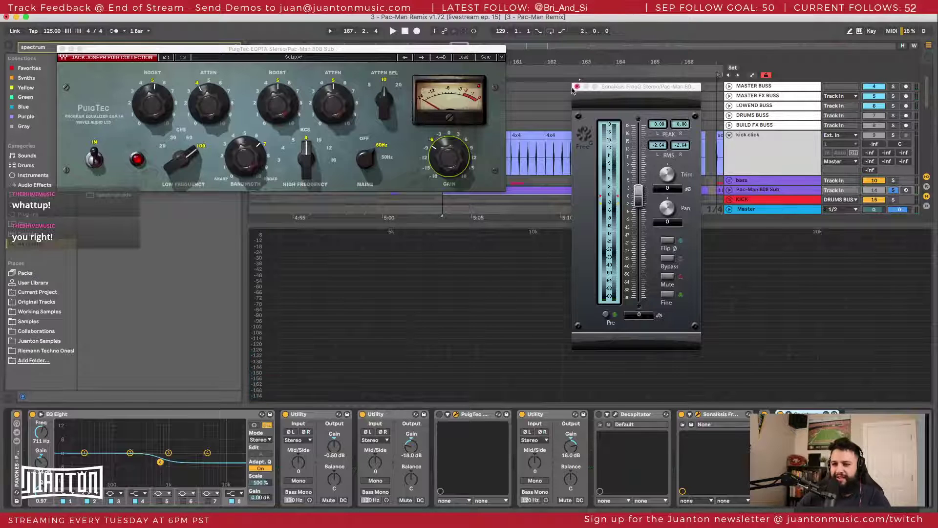
pyautogui.click(439, 414)
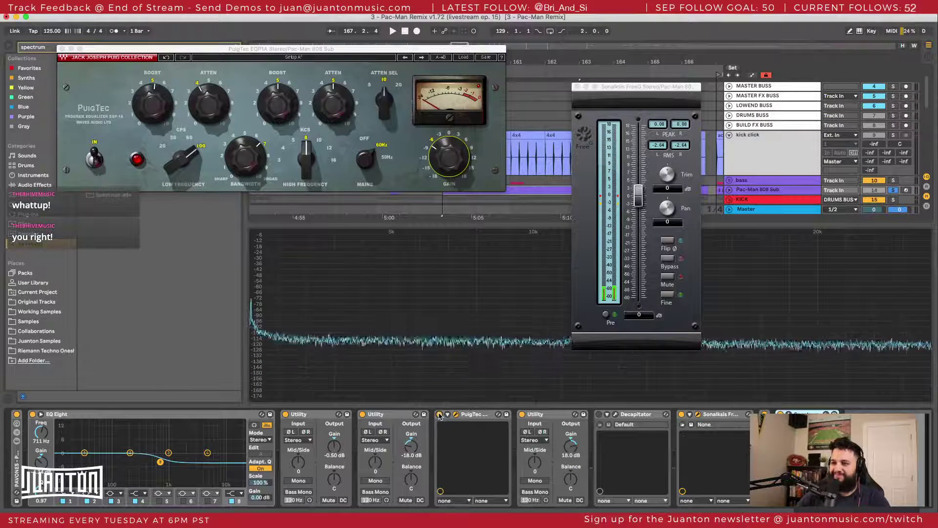
pyautogui.doubleClick(450, 341)
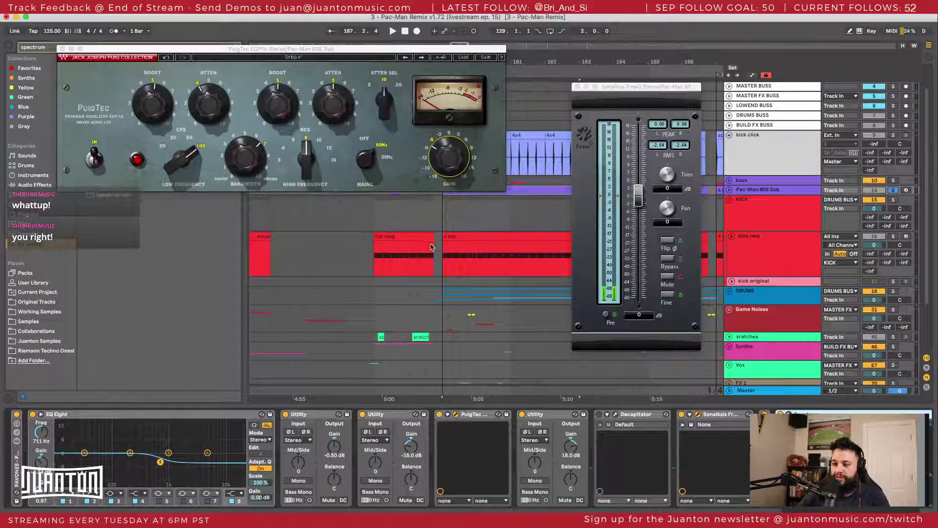
pyautogui.hscroll(-1, 447, 218)
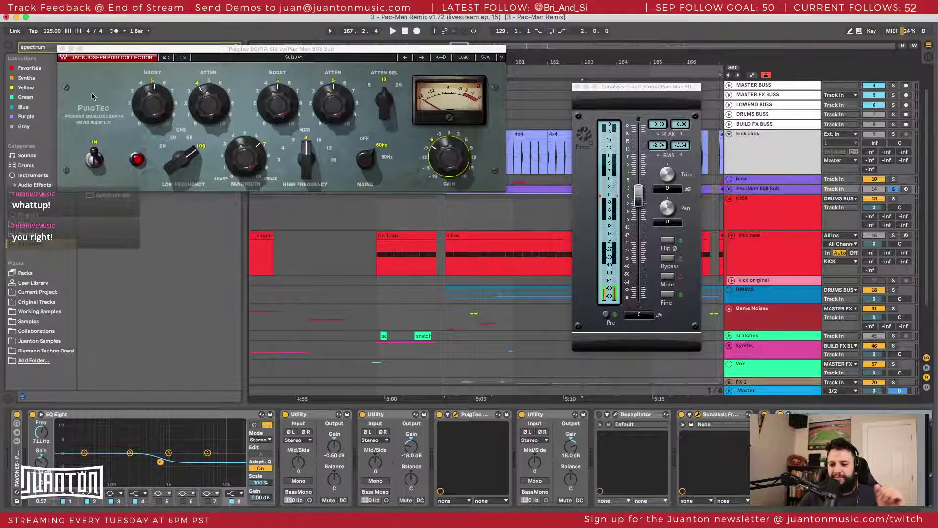
# Step: Move the PuigTec window down so the browser's search results and the Drop 3.1 locator are uncovered
pyautogui.moveTo(101, 50); pyautogui.dragTo(108, 60)
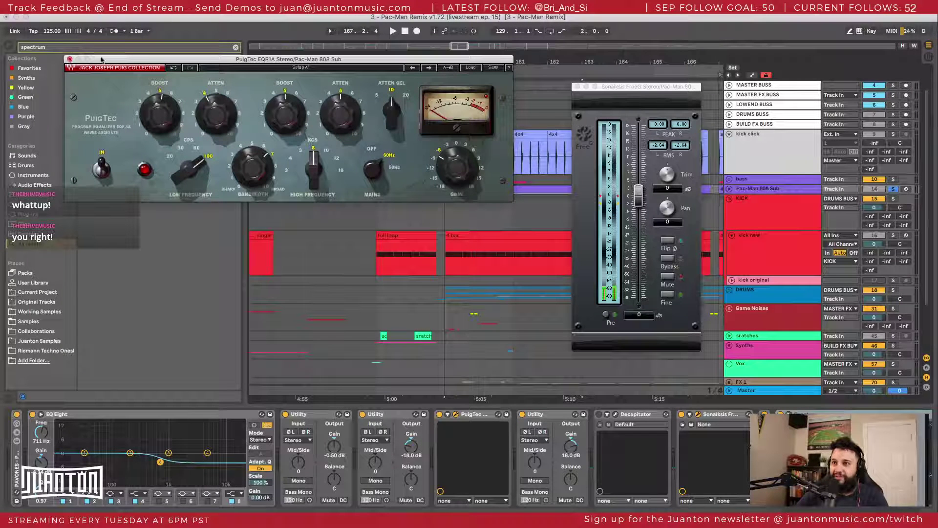
pyautogui.moveTo(134, 59); pyautogui.dragTo(127, 109)
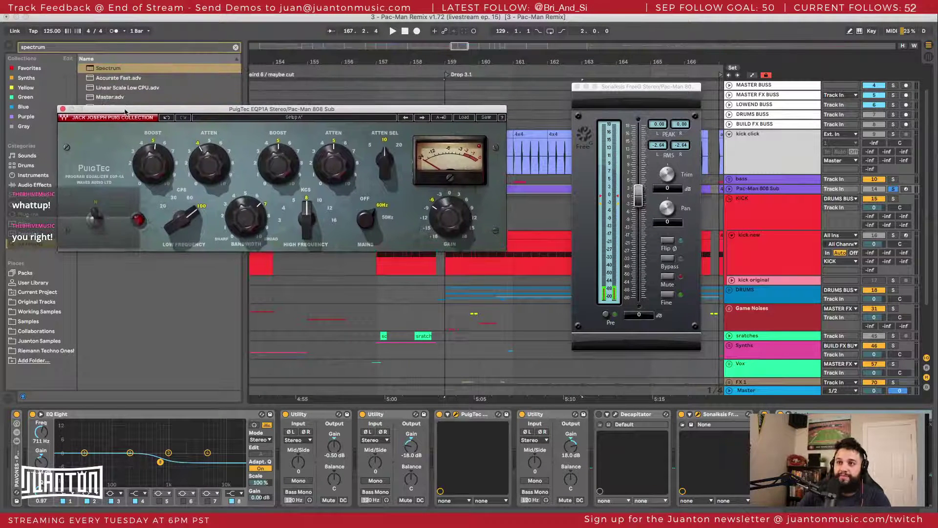
pyautogui.moveTo(62, 110); pyautogui.dragTo(61, 104)
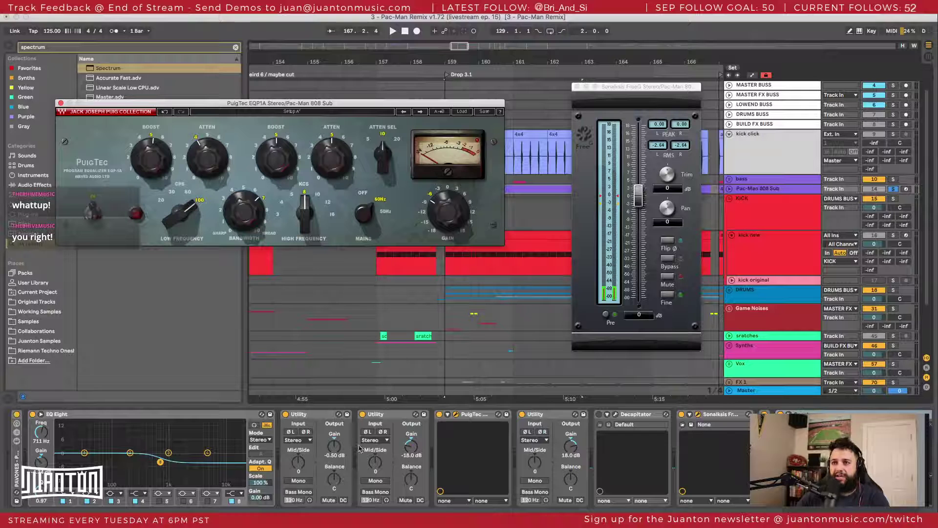
# Step: Play Drop 3.1 to check the sub's level on the FreeG, stop playback and reset its peak reading
pyautogui.press('Return')
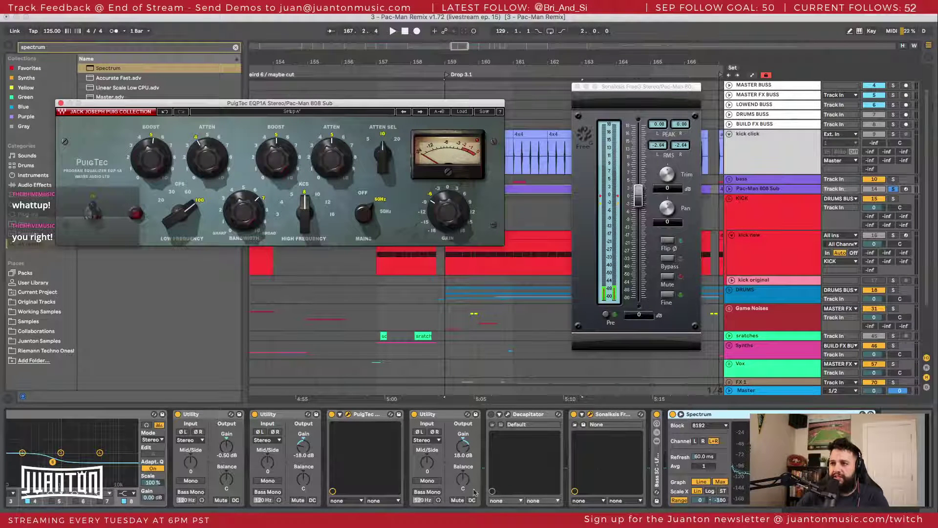
pyautogui.press('space')
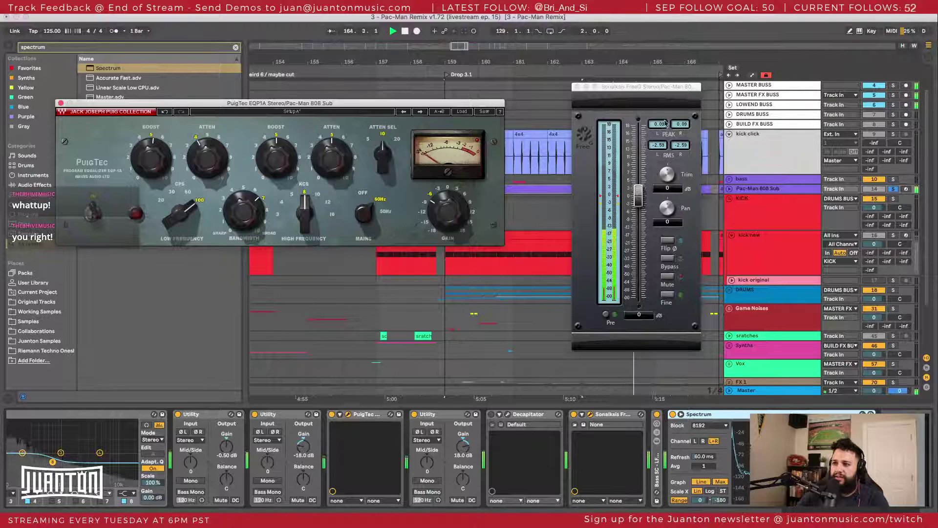
pyautogui.click(630, 341)
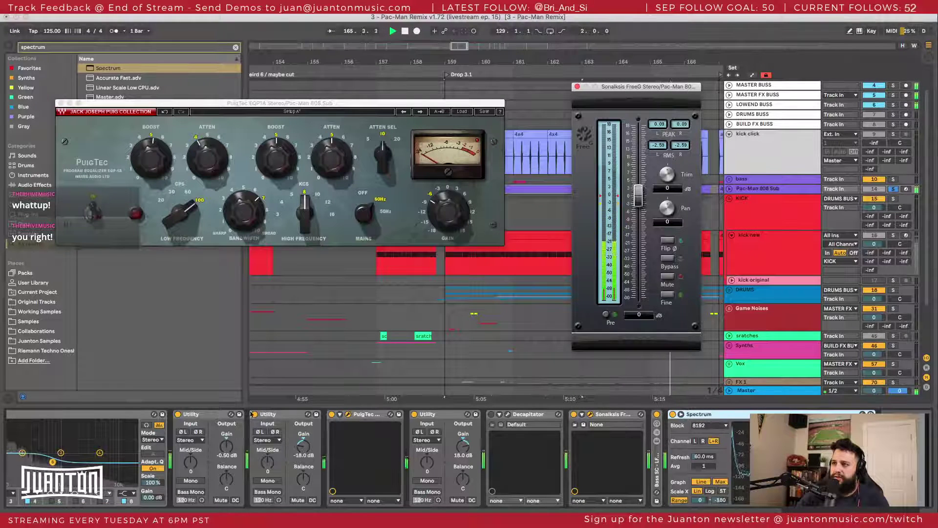
pyautogui.click(659, 127)
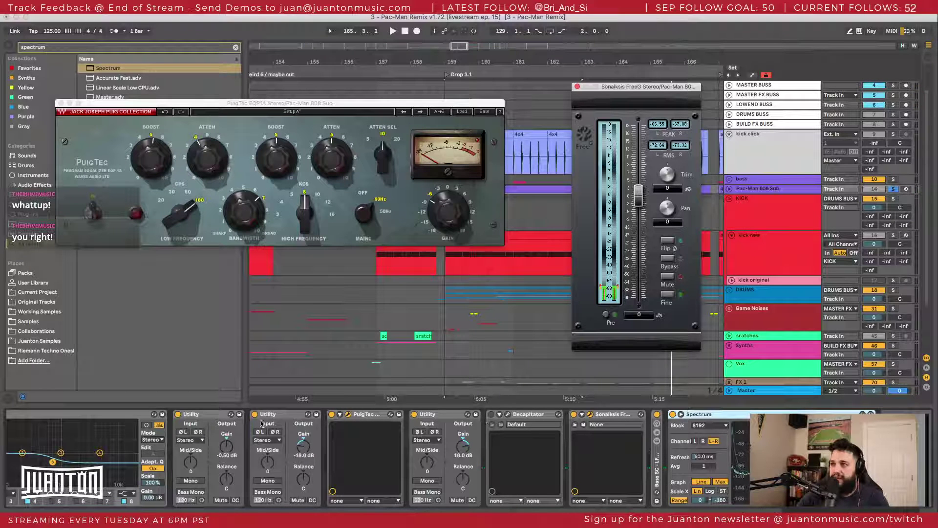
# Step: Group the -18 dB Utility, PuigTec and 18 dB Utility into one Audio Effect Rack and hide its chain list
pyautogui.click(280, 414)
pyautogui.click(444, 416)
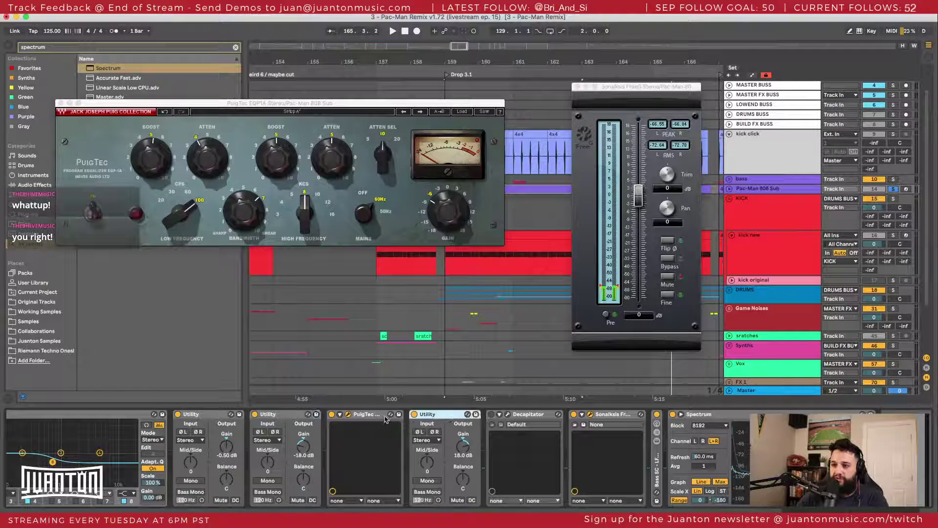
pyautogui.click(382, 416)
pyautogui.click(292, 419)
pyautogui.keyDown('shift'); pyautogui.click(416, 421); pyautogui.keyUp('shift')
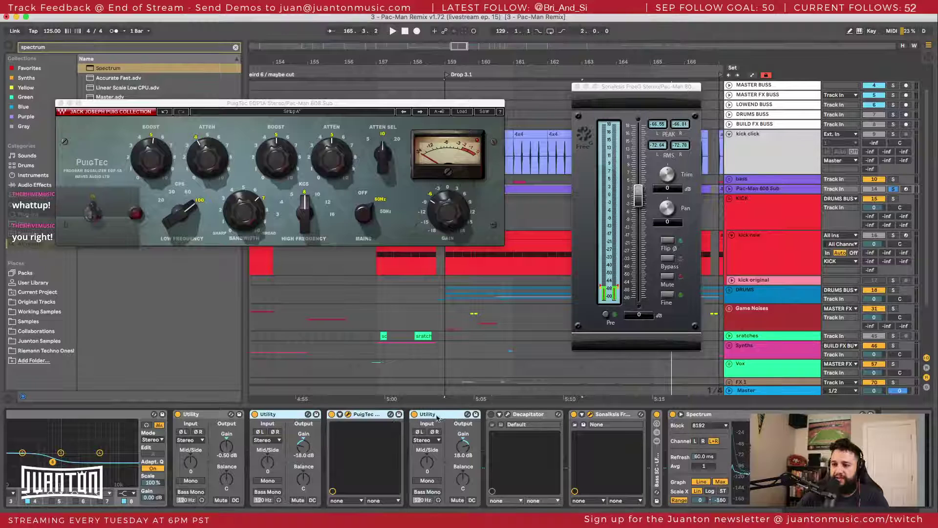
pyautogui.click(363, 418)
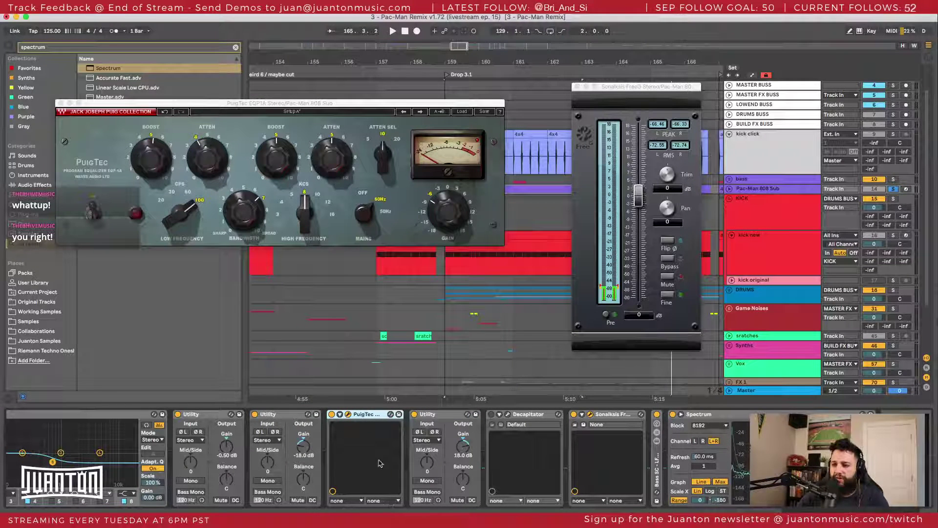
pyautogui.click(290, 416)
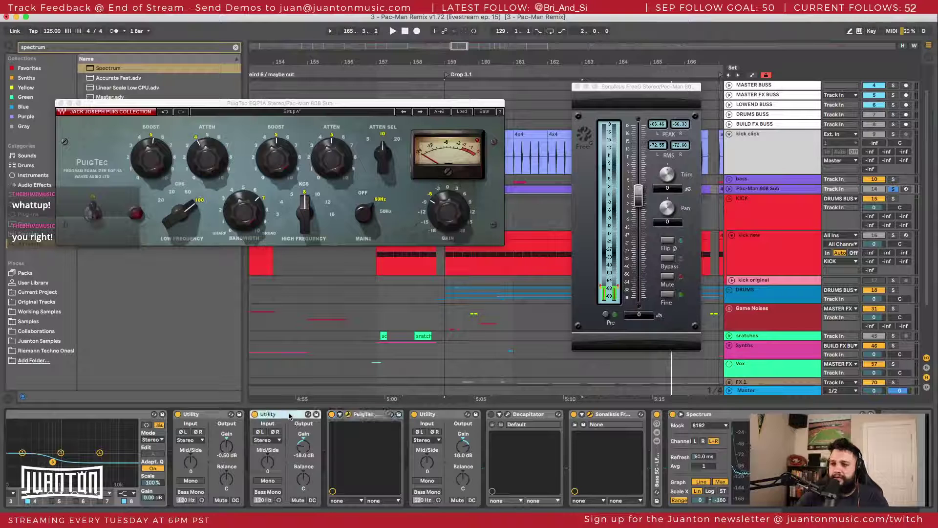
pyautogui.click(432, 416)
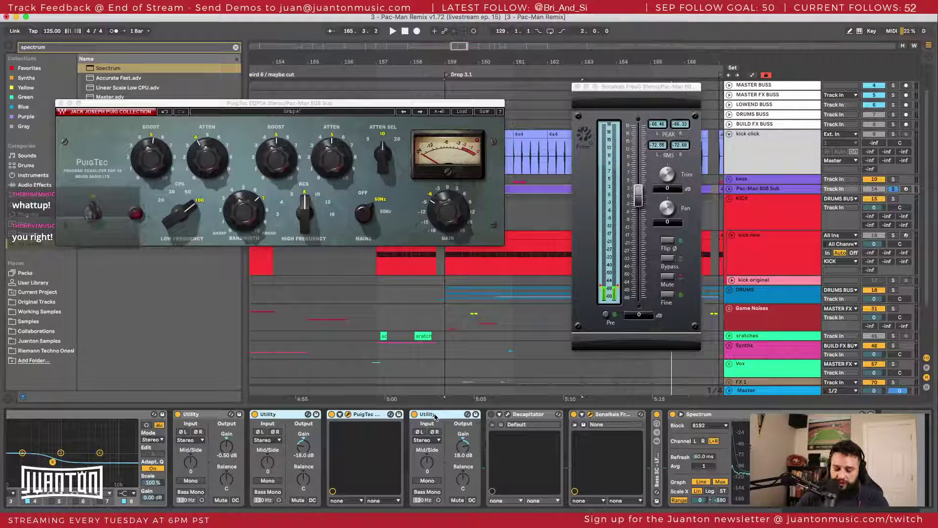
pyautogui.press('super+g')
pyautogui.click(255, 434)
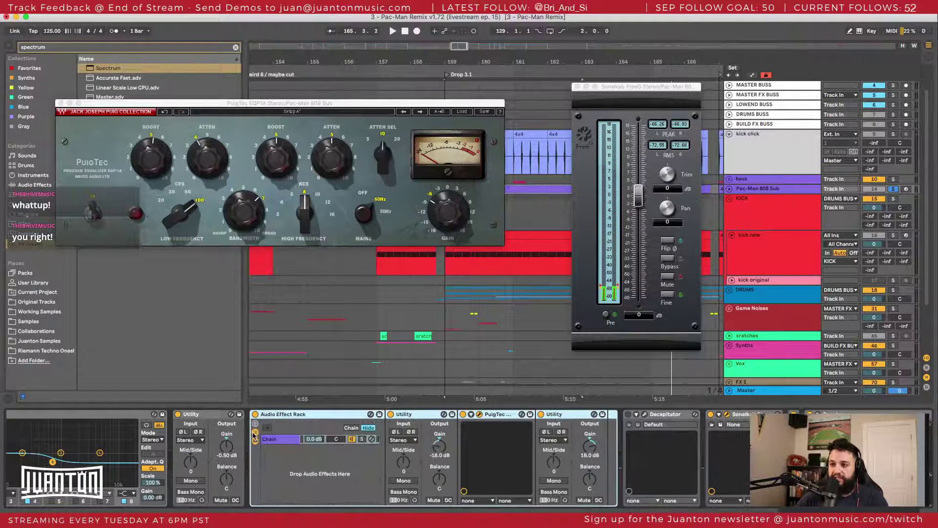
pyautogui.click(255, 432)
pyautogui.hscroll(1, 313, 455)
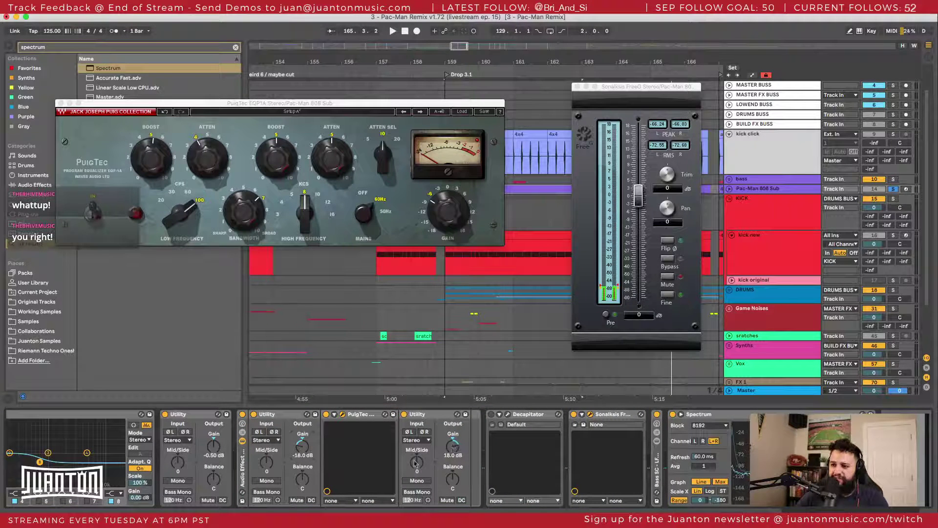
pyautogui.click(429, 416)
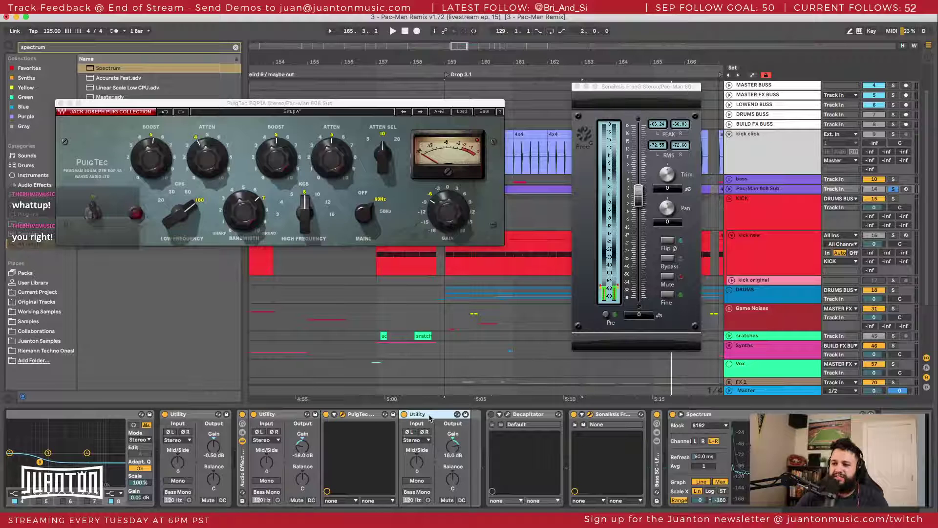
pyautogui.keyDown('shift'); pyautogui.click(282, 414); pyautogui.keyUp('shift')
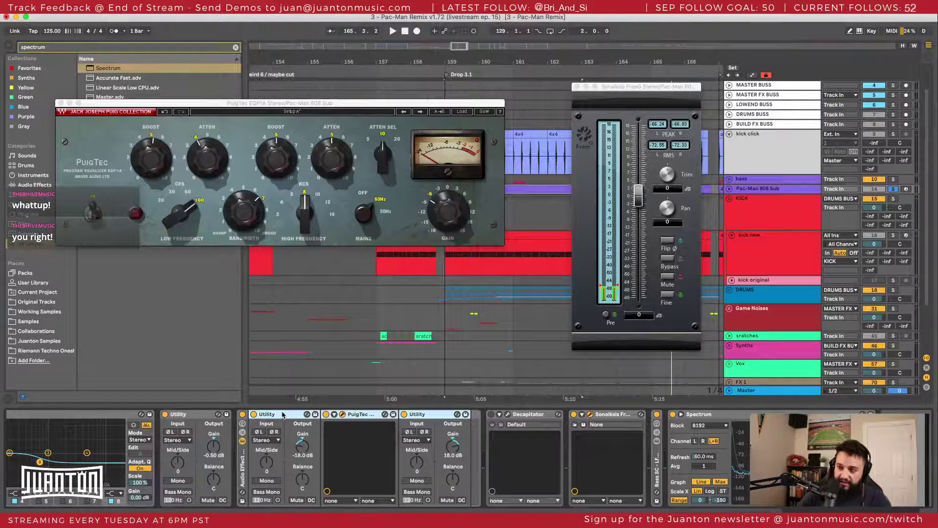
pyautogui.click(345, 414)
# Step: Compare the Decapitator off and on around Drop 3.1 playback, leave it enabled and place its opened window beside the FreeG
pyautogui.click(535, 419)
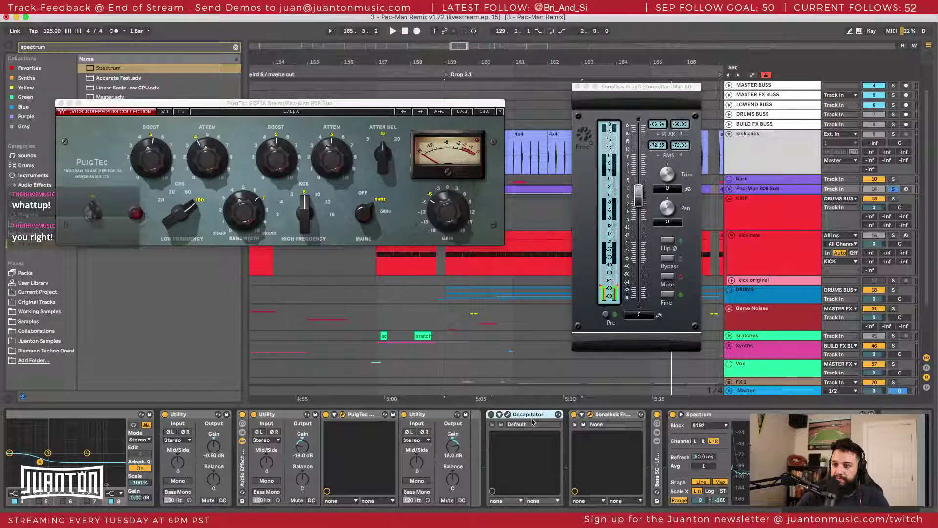
pyautogui.click(491, 414)
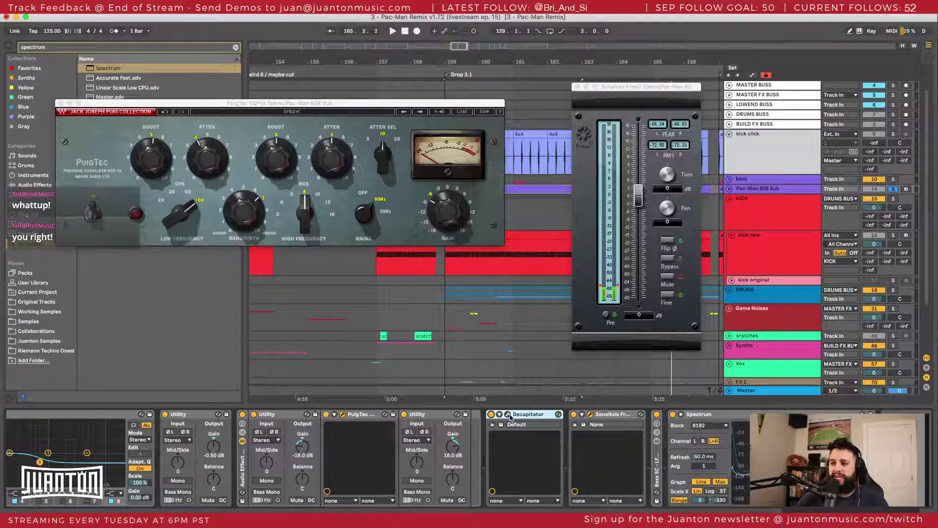
pyautogui.click(491, 414)
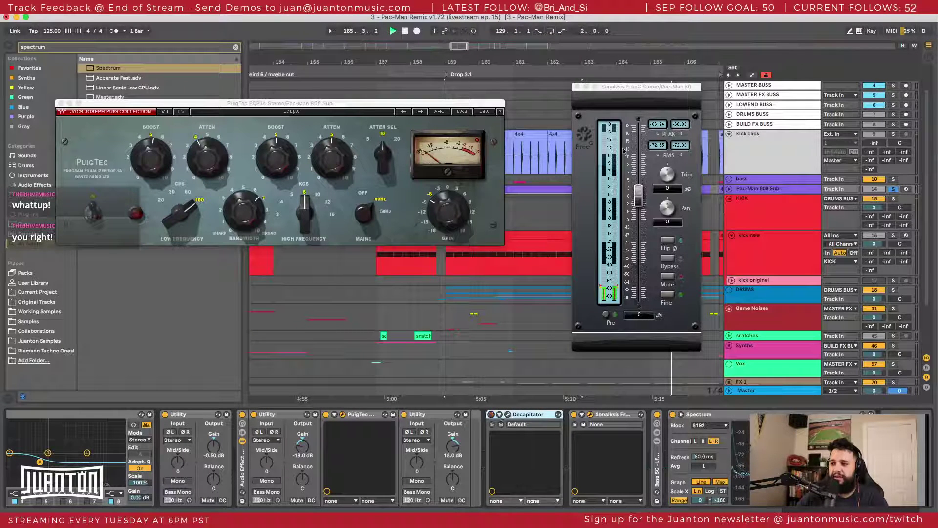
pyautogui.press('space')
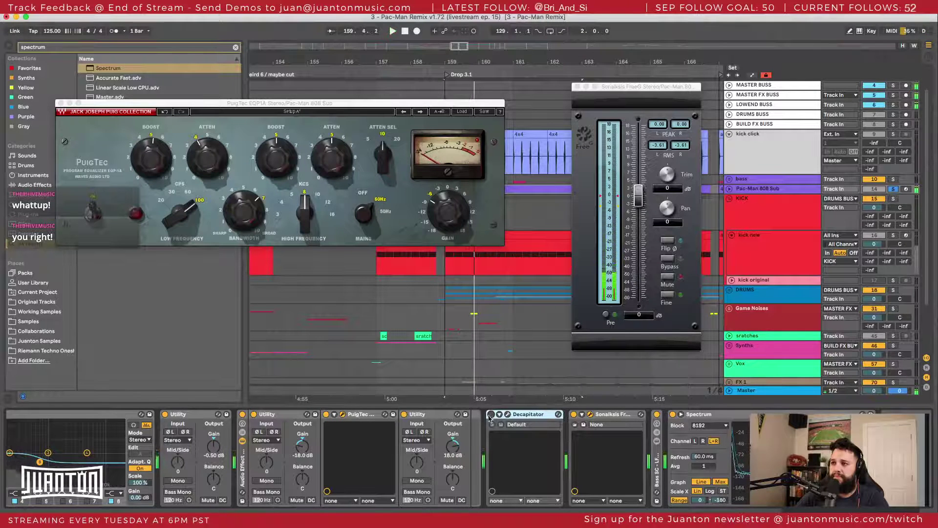
pyautogui.click(508, 415)
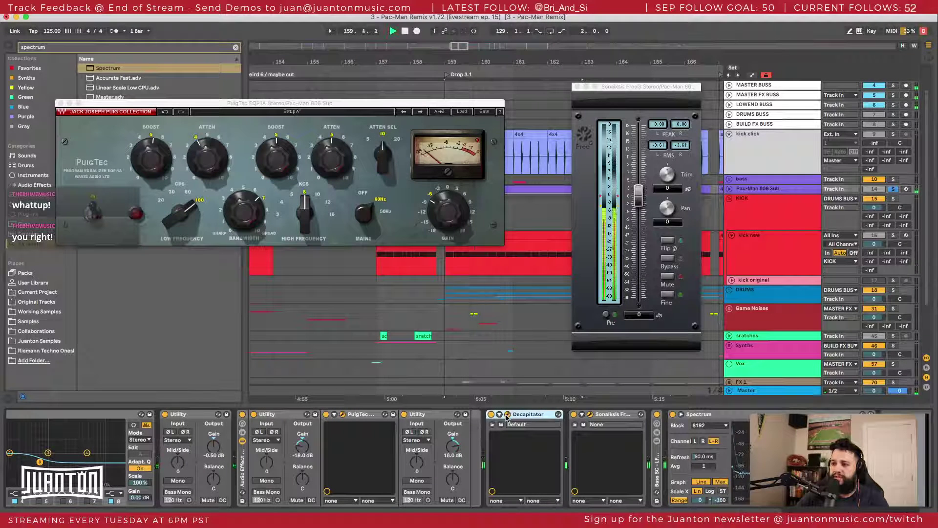
pyautogui.moveTo(378, 458); pyautogui.dragTo(213, 169)
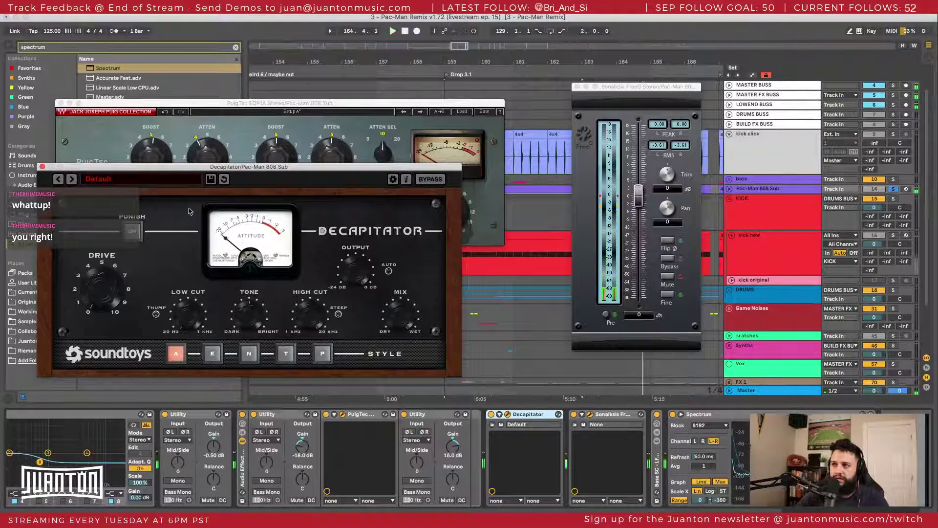
# Step: Audition the Decapitator presets one after another during Drop 3.1 playback, including MidDriver, RollOffTheHighs and 70s Record, up to DrumFattener 1
pyautogui.click(72, 180)
pyautogui.press('space')
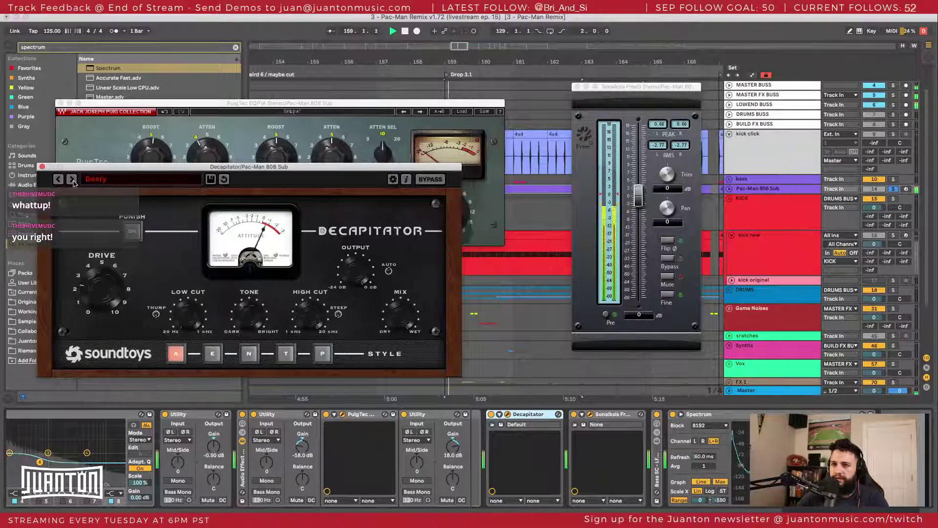
pyautogui.click(71, 179)
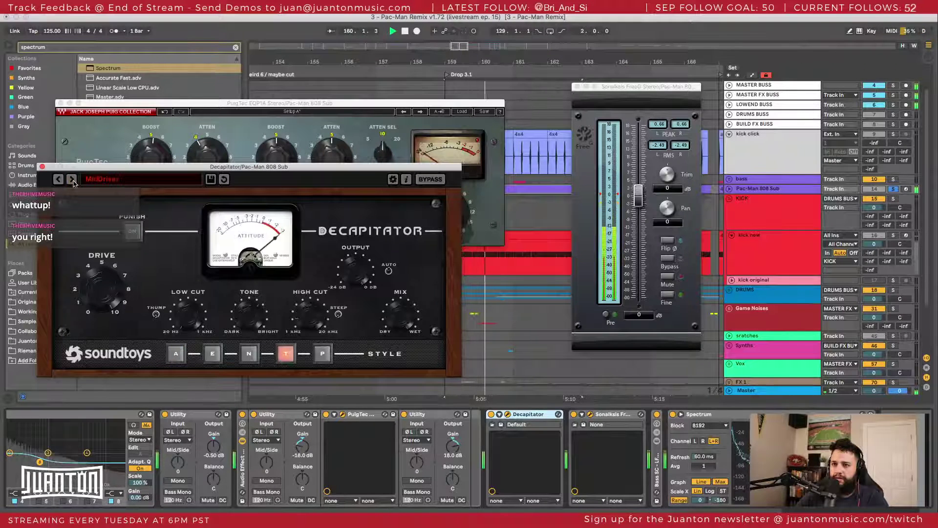
pyautogui.click(71, 180)
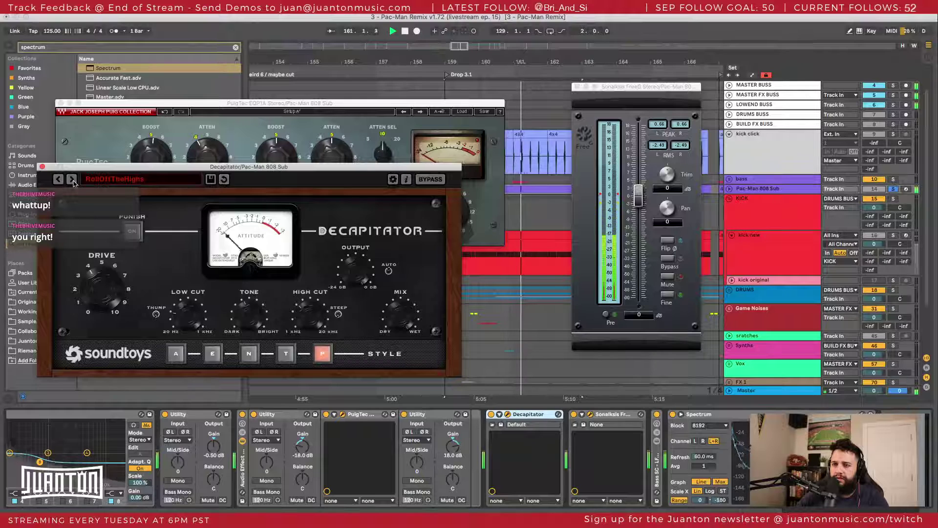
pyautogui.click(72, 179)
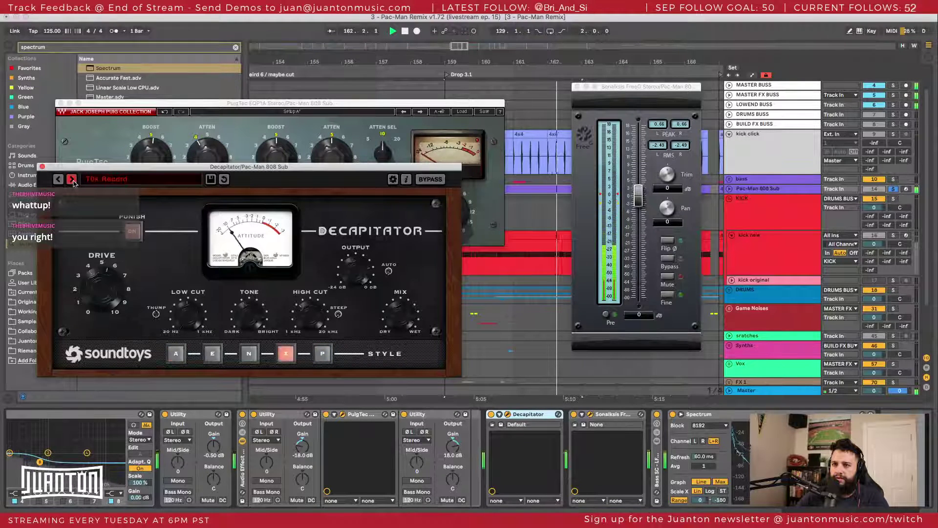
pyautogui.click(71, 179)
pyautogui.click(72, 180)
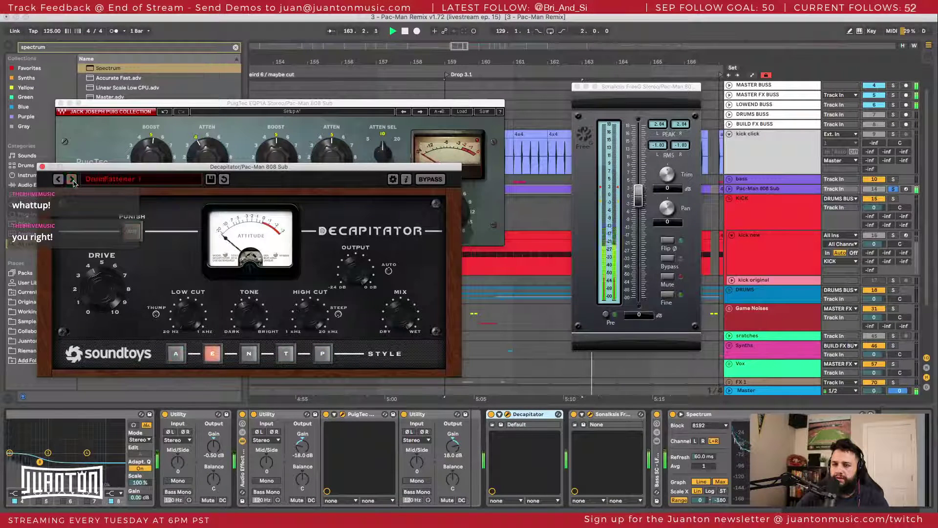
# Step: Load the Decapitator's MidDriver preset from the 01 Bass folder, play Drop 3.1 and switch back to the DarkFat preset
pyautogui.click(85, 181)
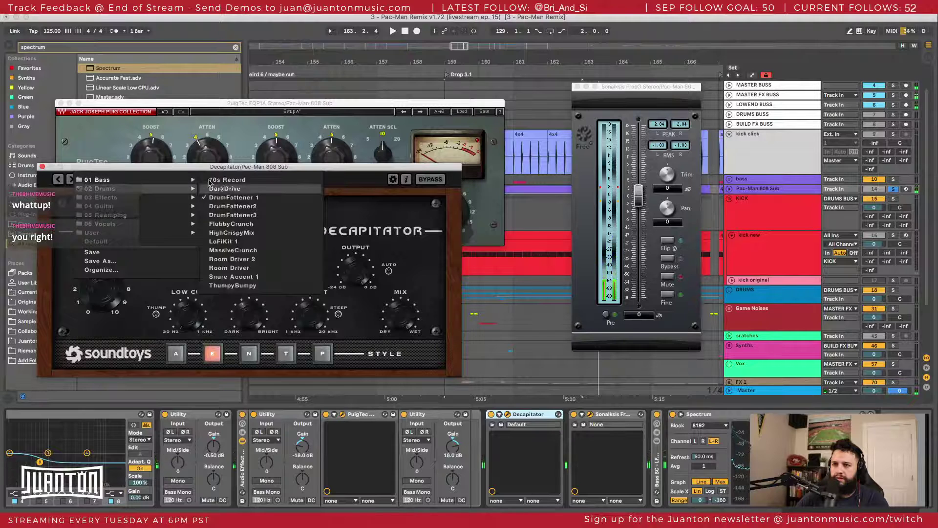
pyautogui.moveTo(191, 183)
pyautogui.click(221, 198)
pyautogui.press('space')
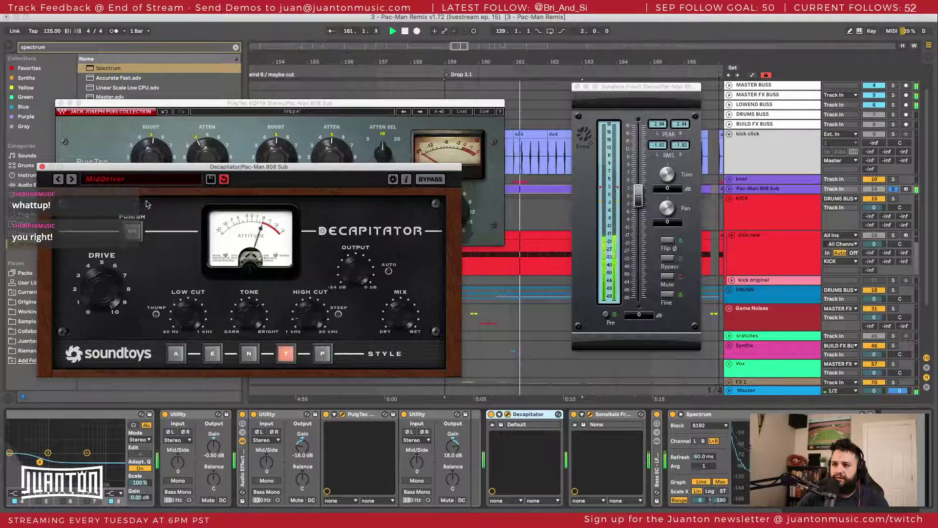
pyautogui.click(58, 179)
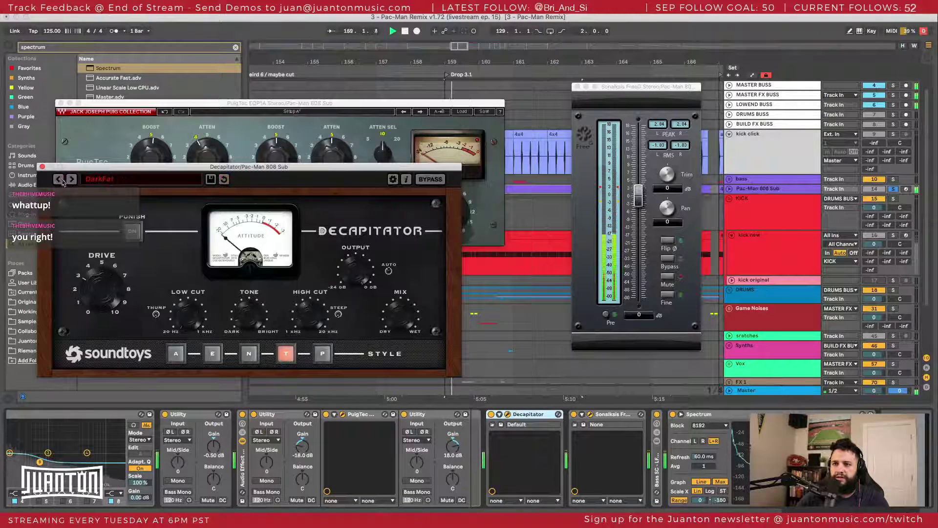
# Step: Audition the Decapitator's N, P and A saturation styles on the soloed 808 Sub
pyautogui.click(249, 353)
pyautogui.click(323, 353)
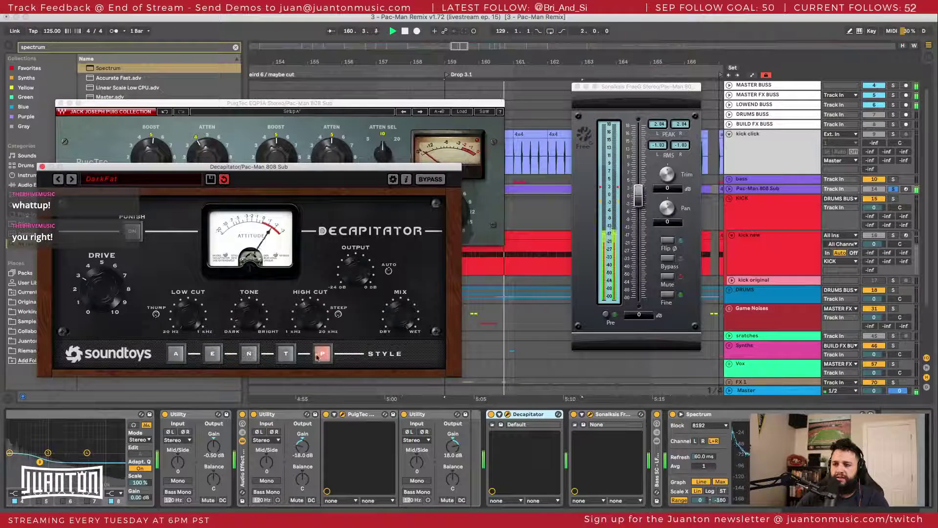
pyautogui.click(175, 354)
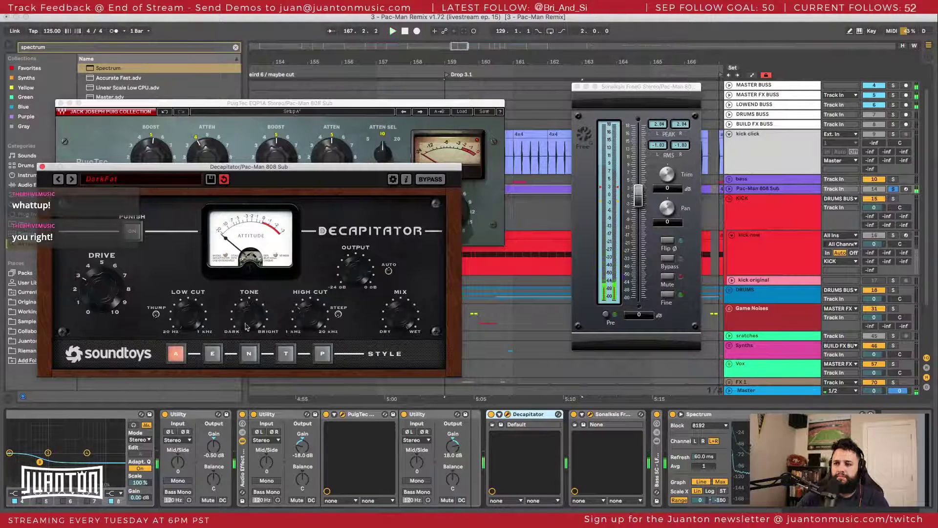
# Step: Unsolo the 808 Sub and play the full mix through the Decapitator's E style, then its MidDriver and RollOffTheHighs presets
pyautogui.click(896, 190)
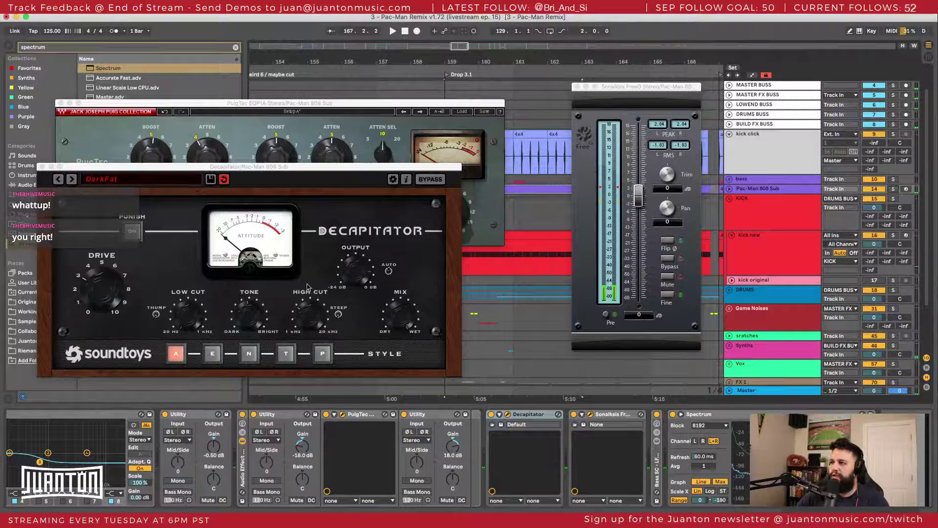
pyautogui.press('space')
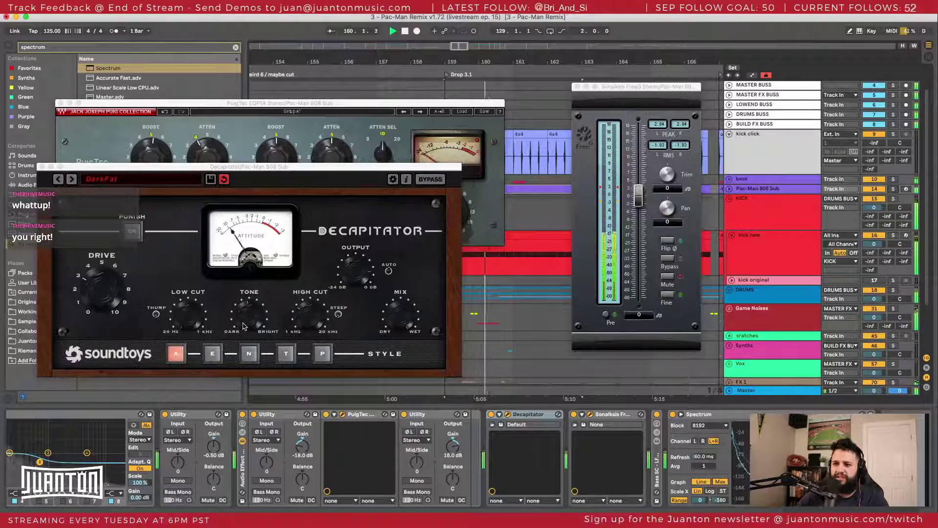
pyautogui.click(216, 355)
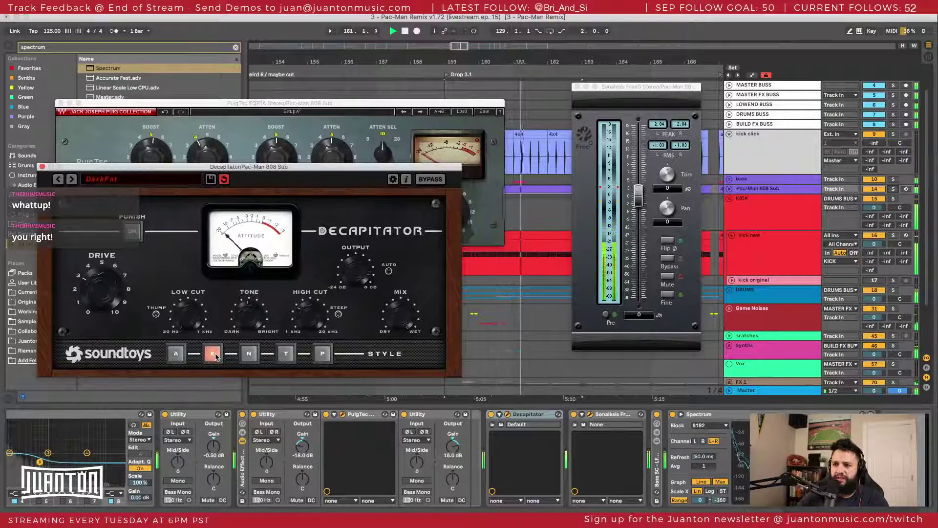
pyautogui.click(72, 179)
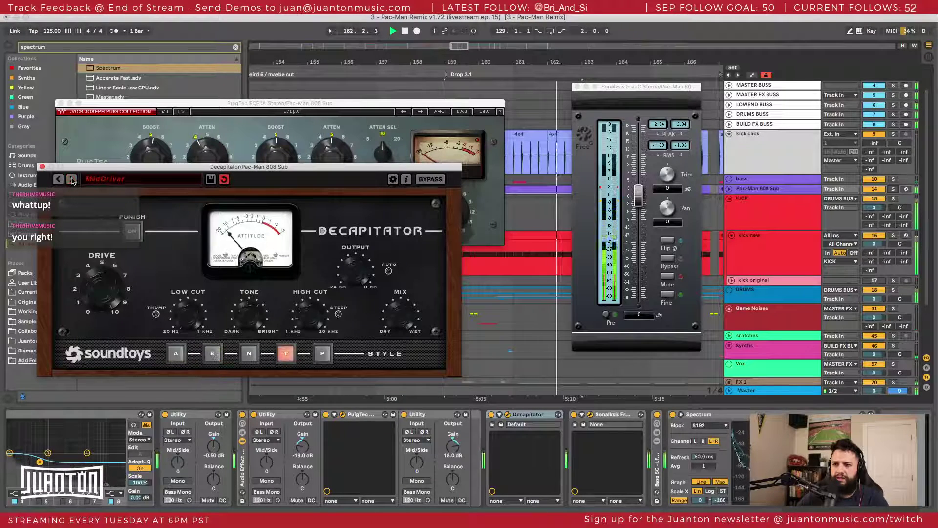
pyautogui.click(71, 179)
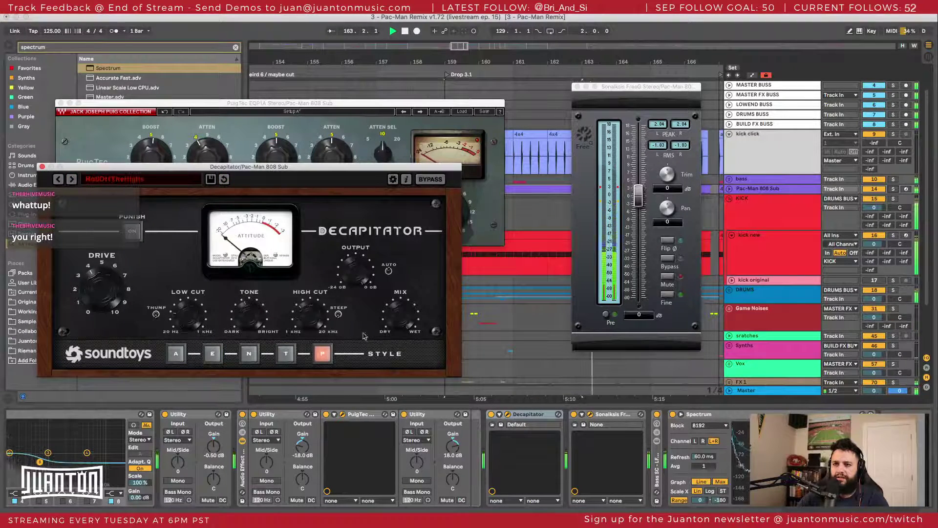
# Step: Bypass and delete the Decapitator, add FabFilter Saturn to the 808 Sub in its place and play Drop 3.1
pyautogui.click(491, 414)
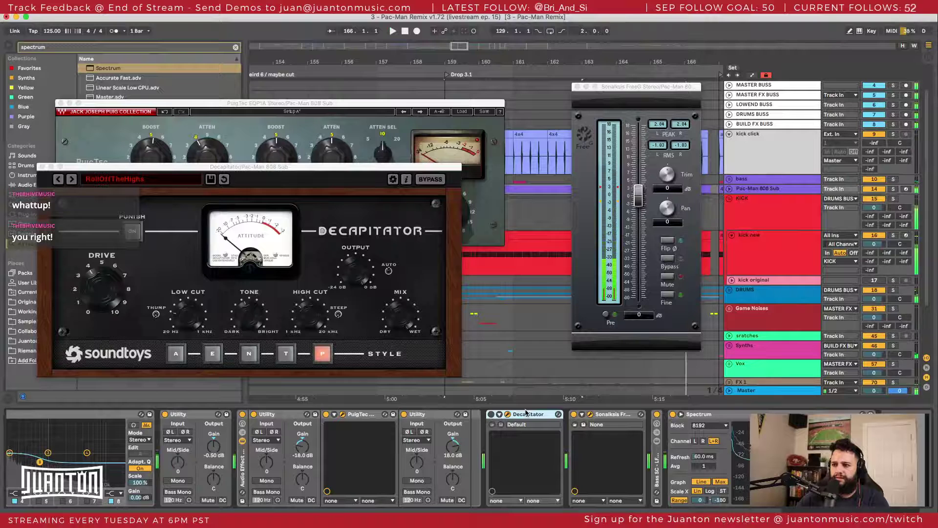
pyautogui.press('Delete')
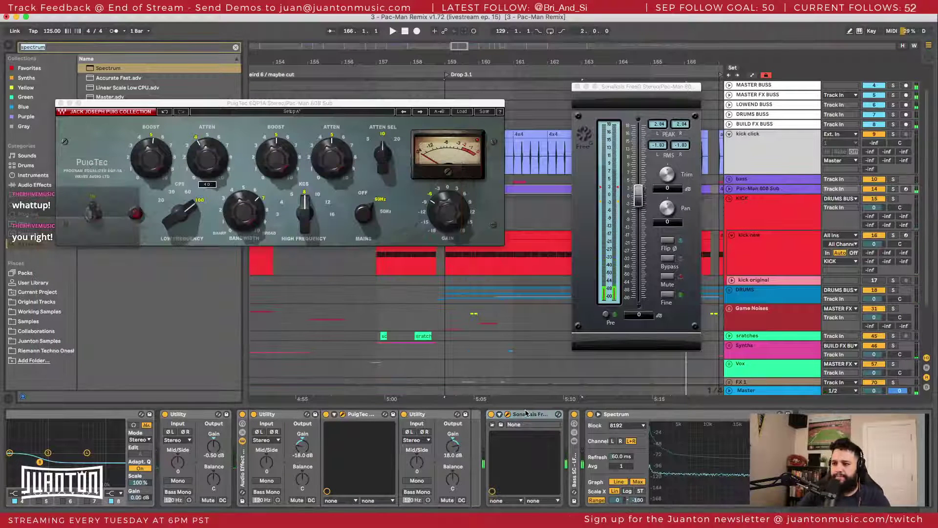
pyautogui.write('saturn')
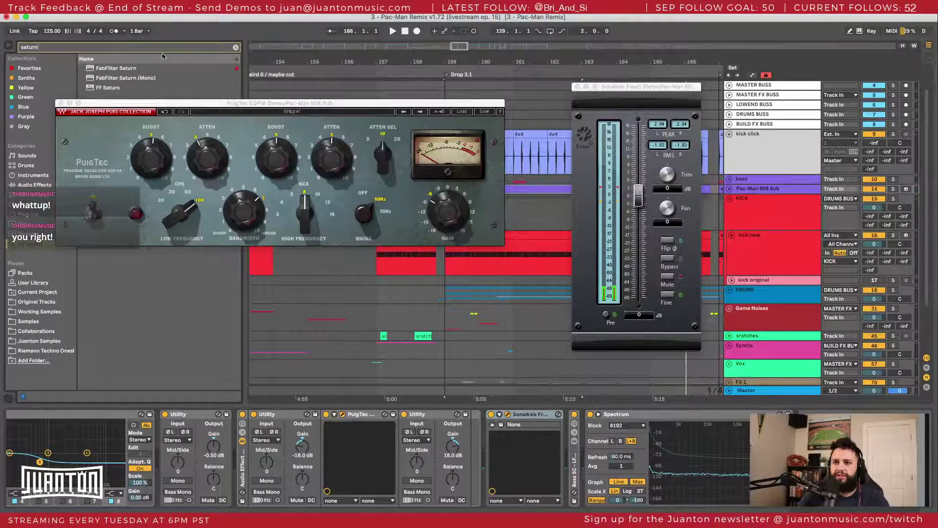
pyautogui.click(103, 68)
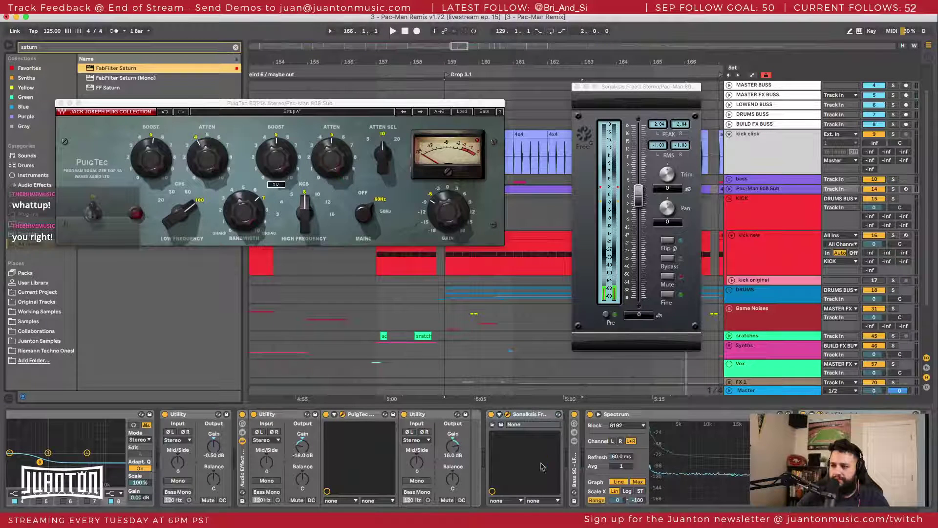
pyautogui.press('space')
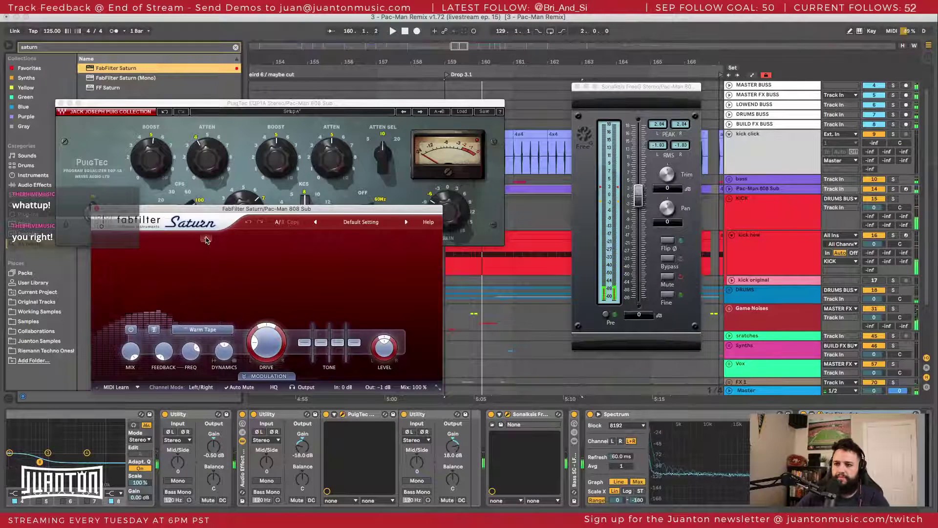
# Step: Split Saturn into two bands and move the crossover below 191 Hz
pyautogui.click(205, 238)
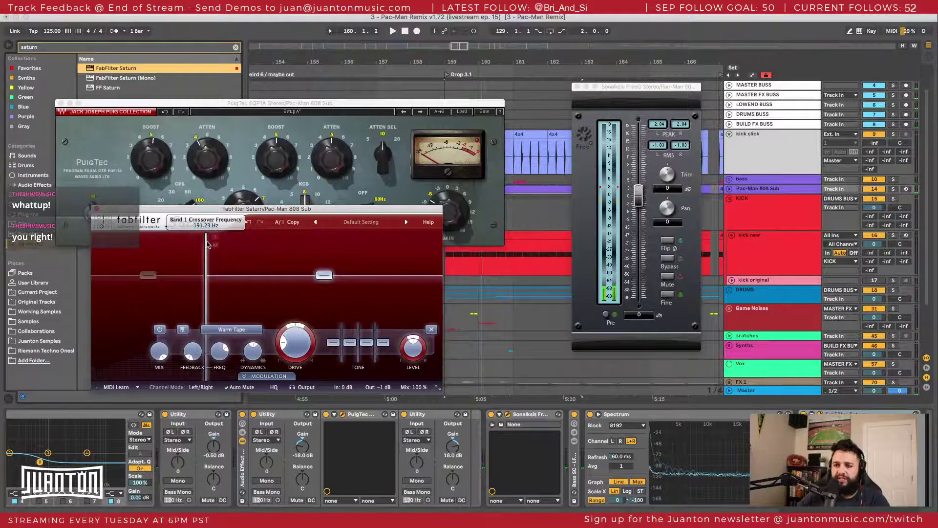
pyautogui.moveTo(206, 244); pyautogui.dragTo(188, 244)
pyautogui.press('space')
# Step: Try boosting Saturn's band 2 level to about +18 dB, and reset it to 0 dB
pyautogui.moveTo(315, 274); pyautogui.dragTo(308, 259)
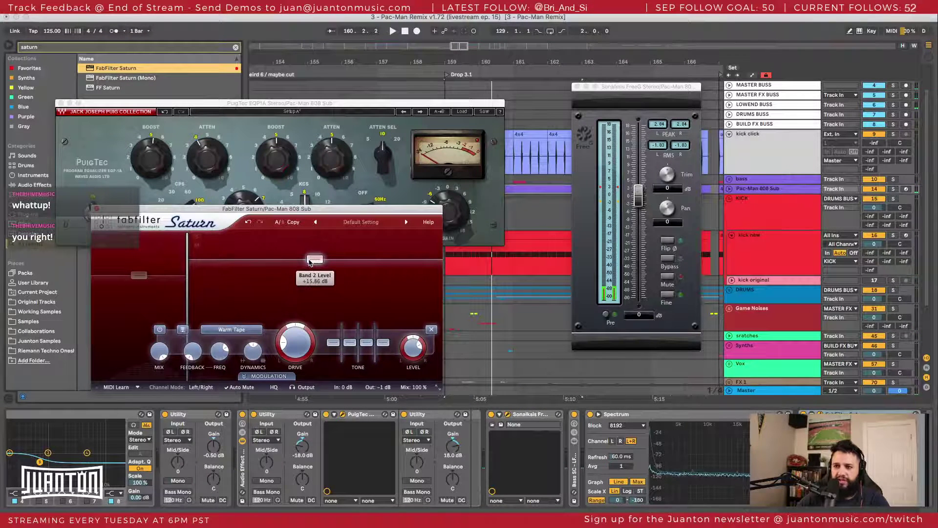
pyautogui.moveTo(309, 263); pyautogui.dragTo(315, 258)
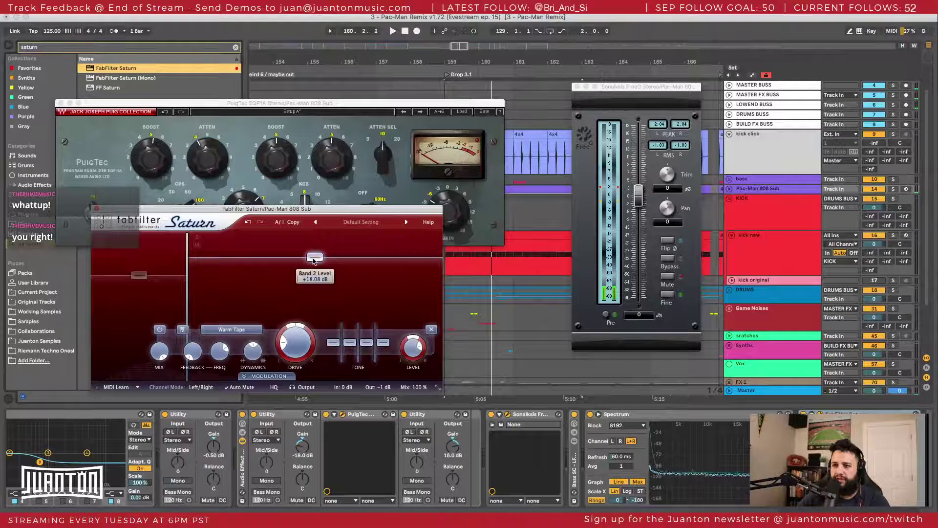
pyautogui.keyDown('super'); pyautogui.click(312, 258); pyautogui.keyUp('super')
pyautogui.click(291, 299)
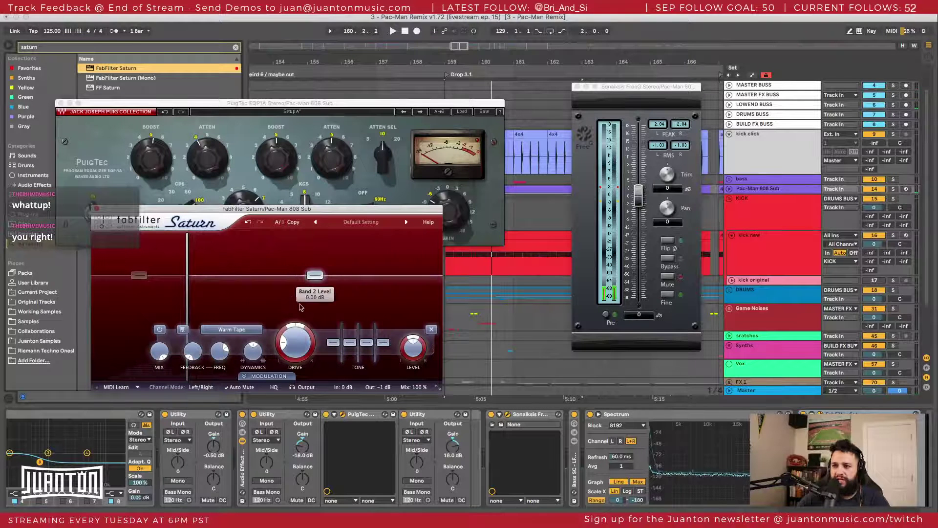
# Step: Set band 2's drive to about 44%, keep the Warm Tape style and lower the band's level below 0 dB
pyautogui.moveTo(295, 350); pyautogui.dragTo(297, 318)
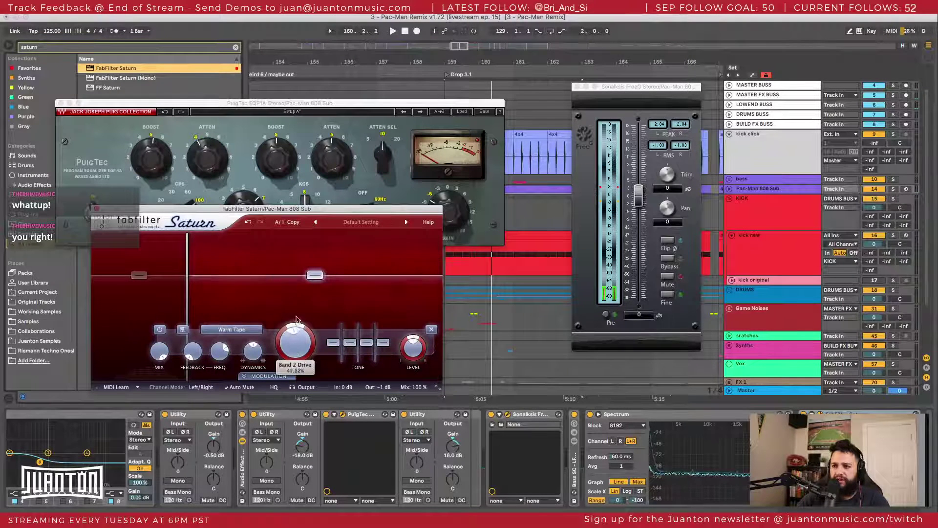
pyautogui.click(231, 329)
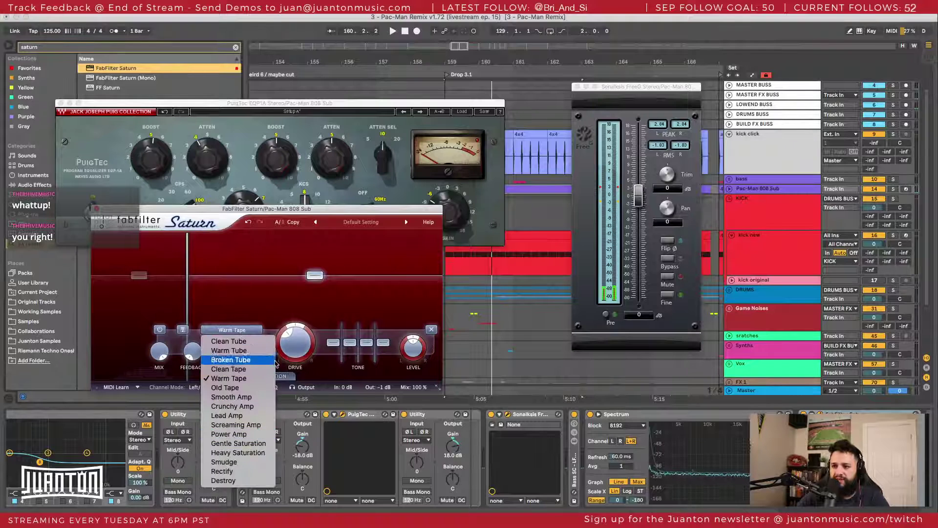
pyautogui.click(306, 342)
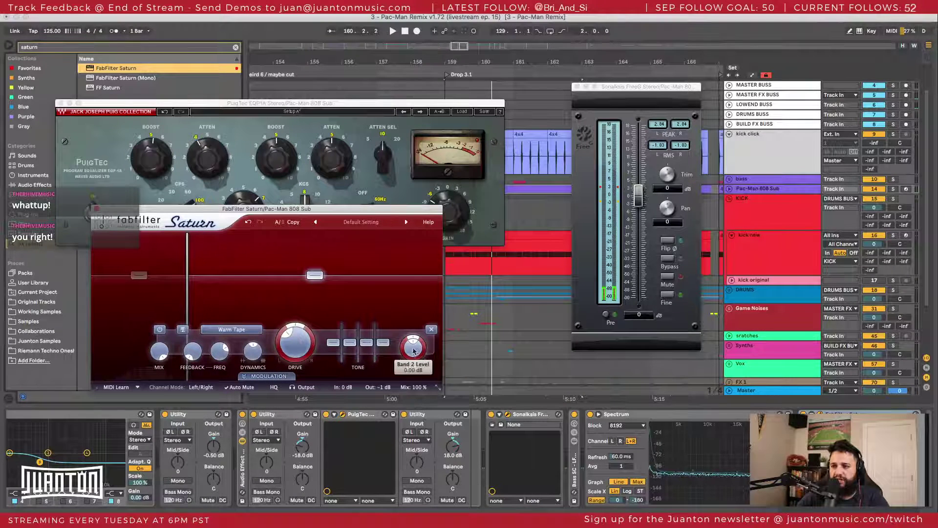
pyautogui.moveTo(413, 350)
pyautogui.mouseDown()
pyautogui.moveTo(412, 342)
pyautogui.moveTo(413, 364)
pyautogui.mouseUp()
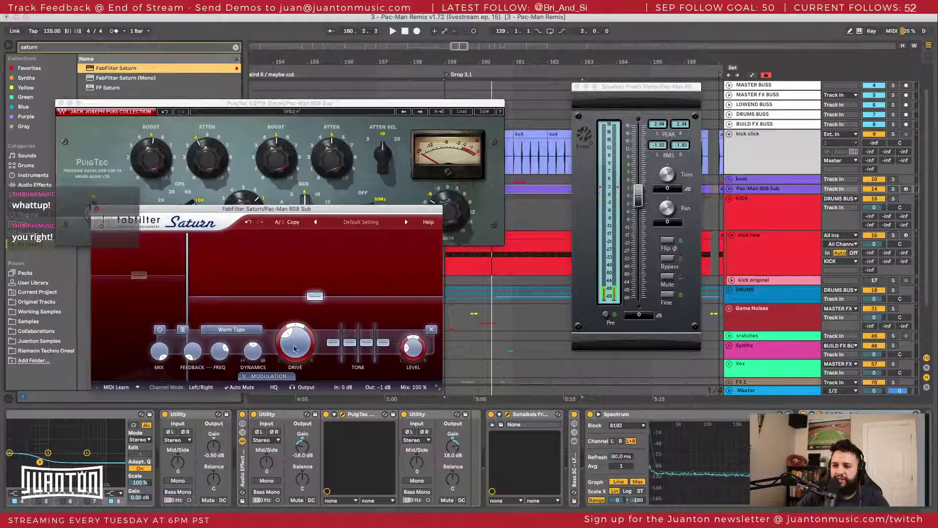
# Step: Try the Broken Tube style on band 2 of Saturn on the Pac-Man 808 Sub track
pyautogui.click(231, 329)
pyautogui.click(238, 360)
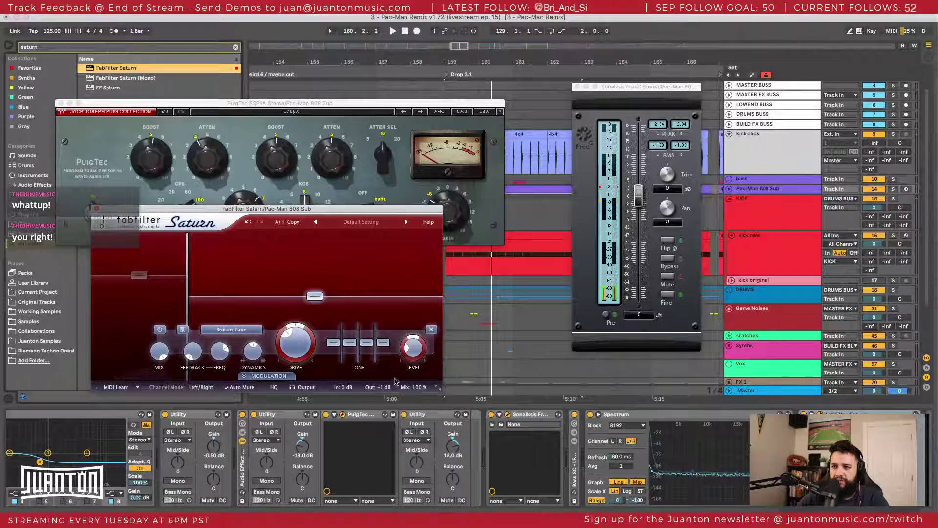
pyautogui.click(361, 221)
pyautogui.click(356, 214)
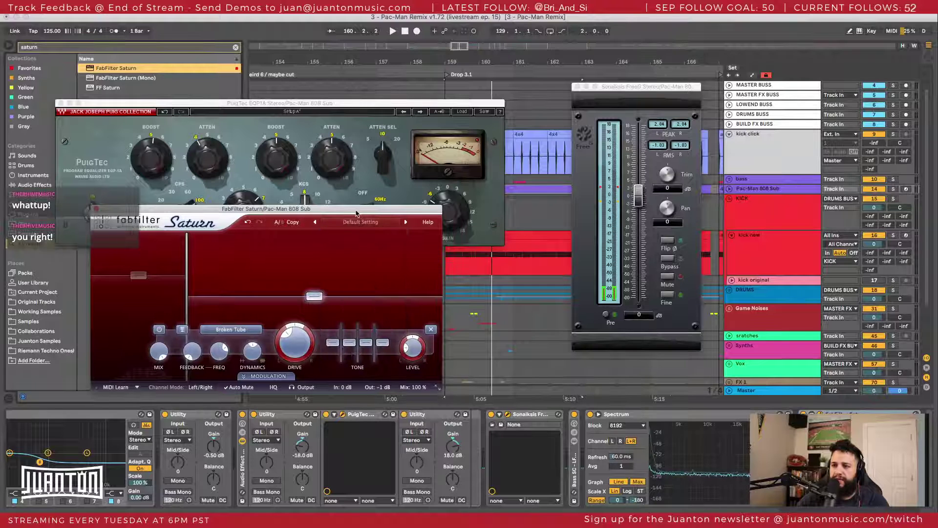
# Step: Set Saturn's band 2 style to Gentle Saturation and raise its drive to about 48% during playback
pyautogui.click(225, 330)
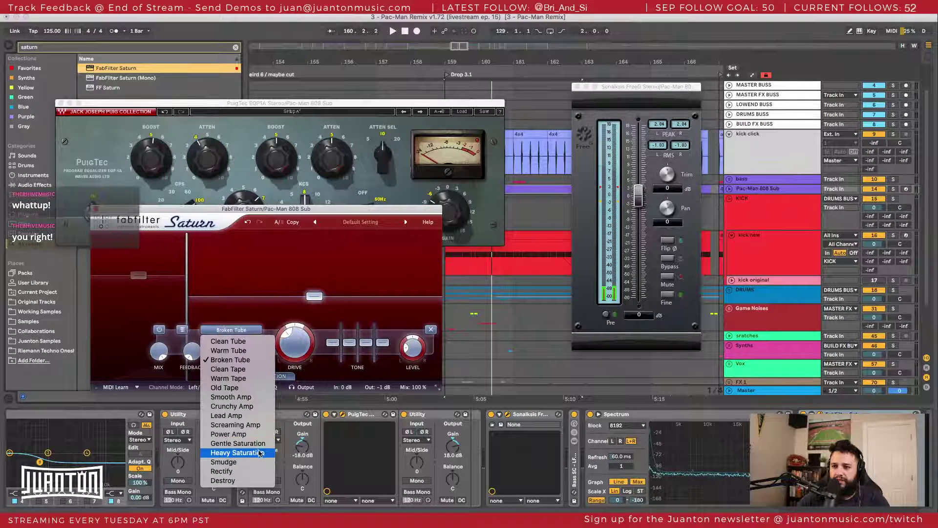
pyautogui.click(238, 443)
pyautogui.press('space')
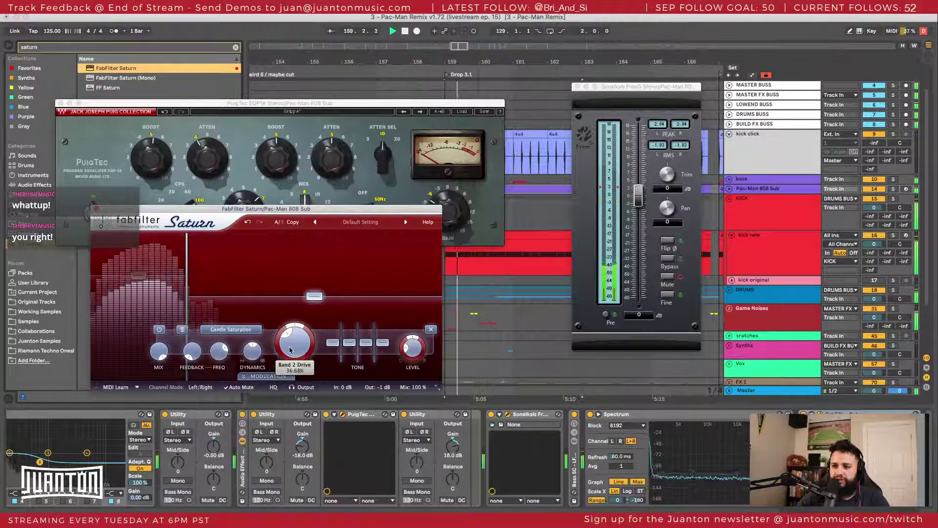
pyautogui.moveTo(290, 350); pyautogui.dragTo(291, 323)
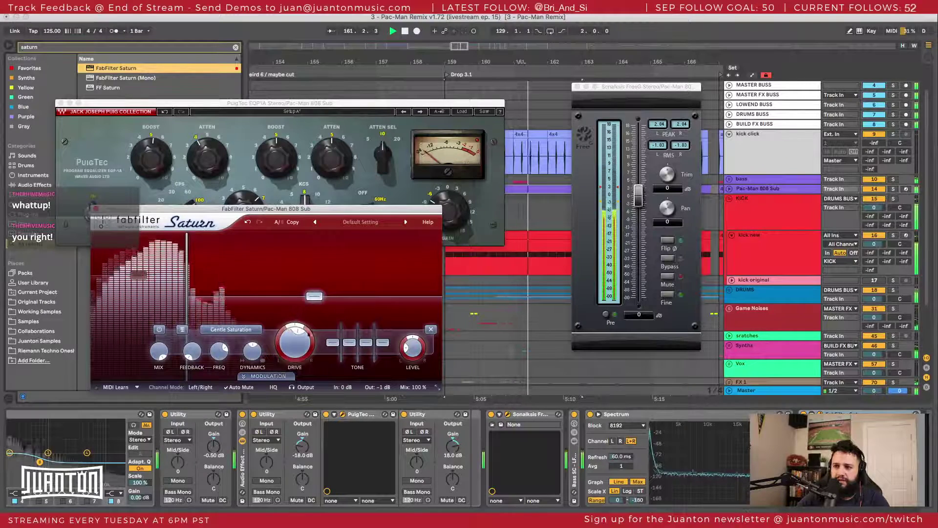
pyautogui.moveTo(290, 355)
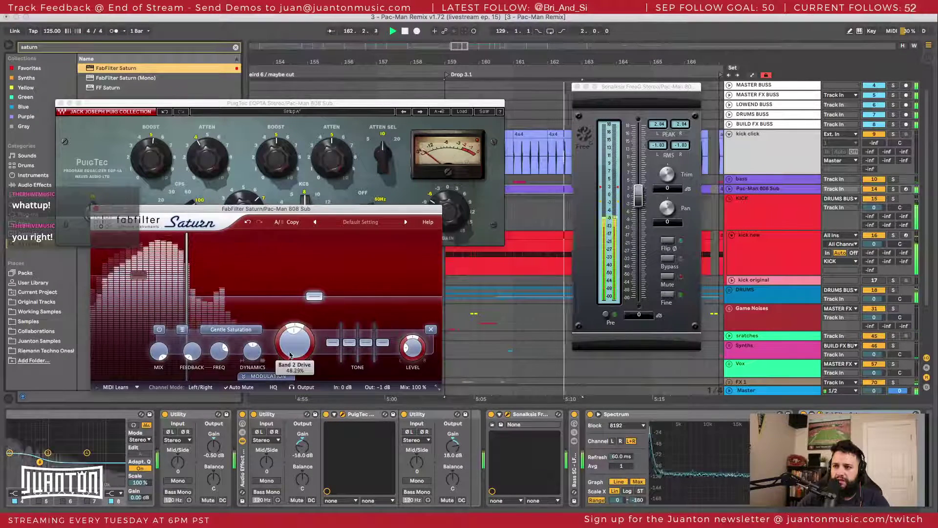
pyautogui.moveTo(248, 348)
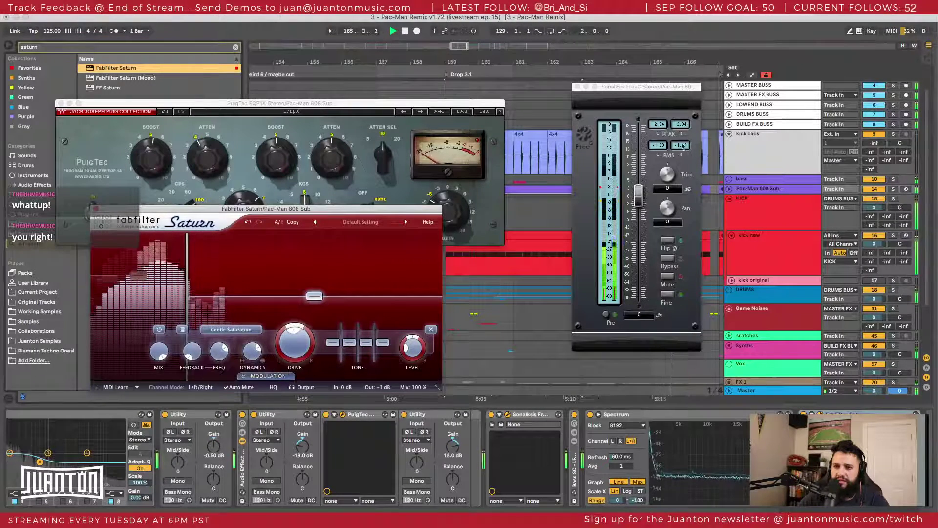
# Step: Reset the FreeG peak meter and solo the KICK track while the song plays
pyautogui.click(659, 128)
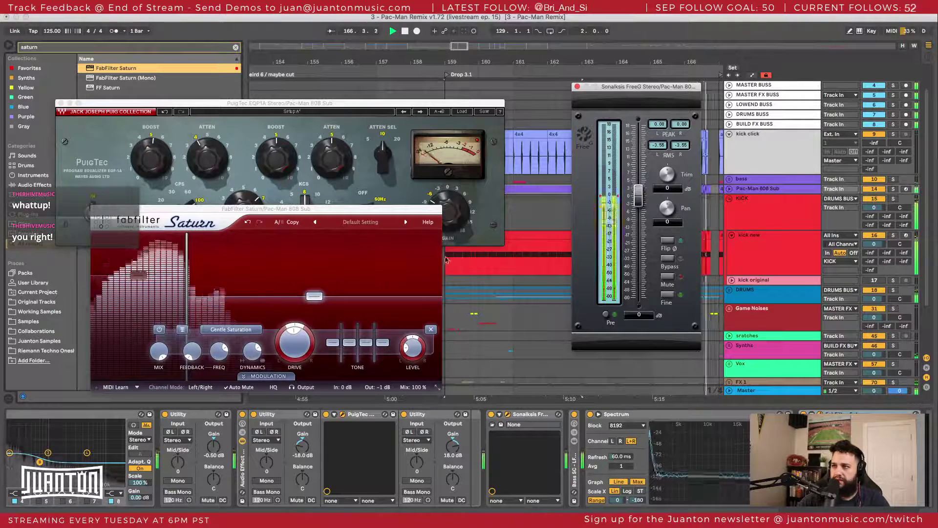
pyautogui.click(458, 265)
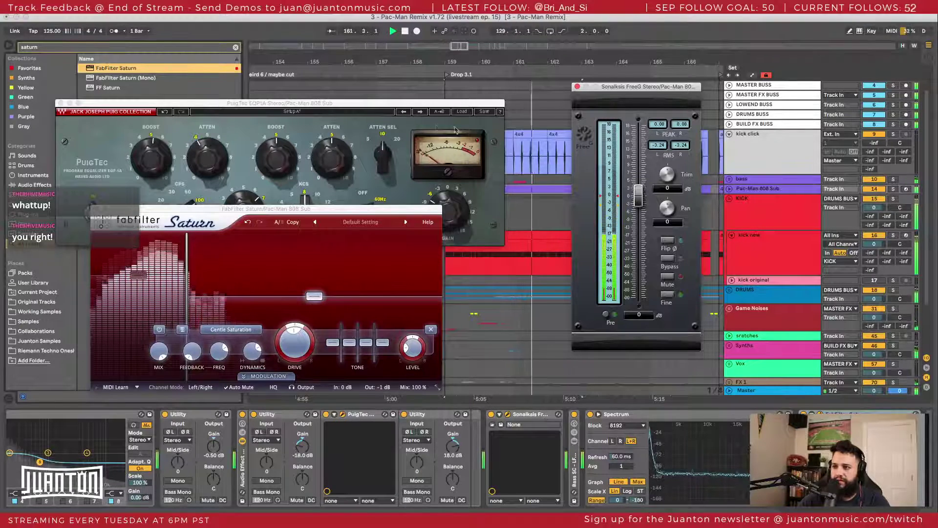
pyautogui.click(893, 198)
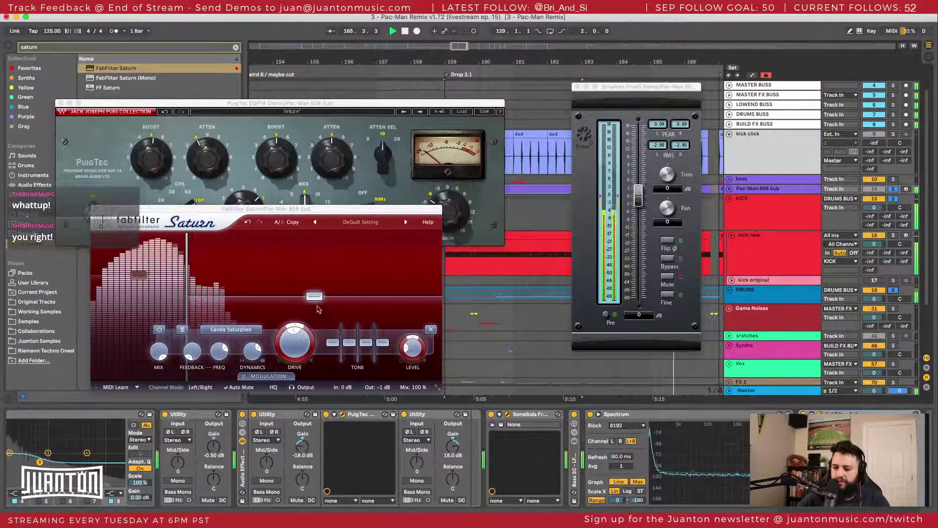
# Step: Raise Saturn's band 2 level, reset the FreeG meter, and increase band 2's drive further
pyautogui.moveTo(315, 302)
pyautogui.click(413, 350)
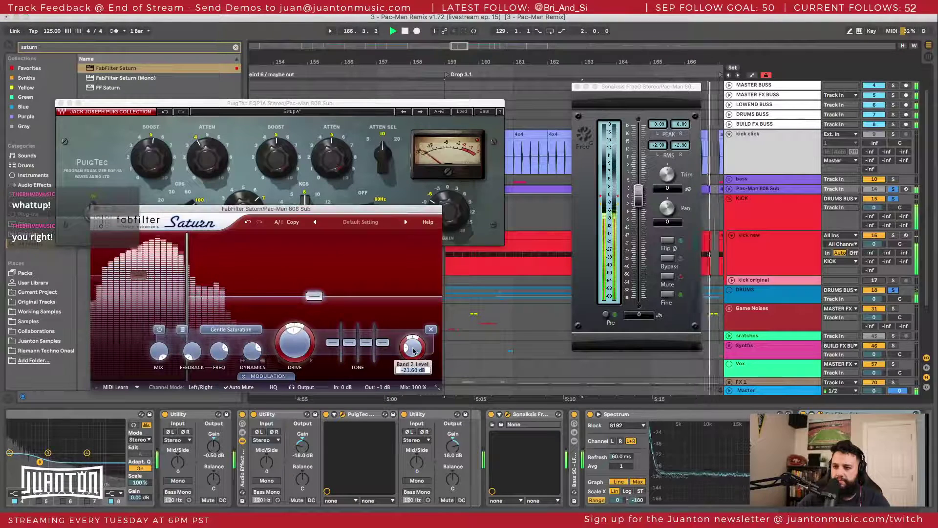
pyautogui.doubleClick(413, 351)
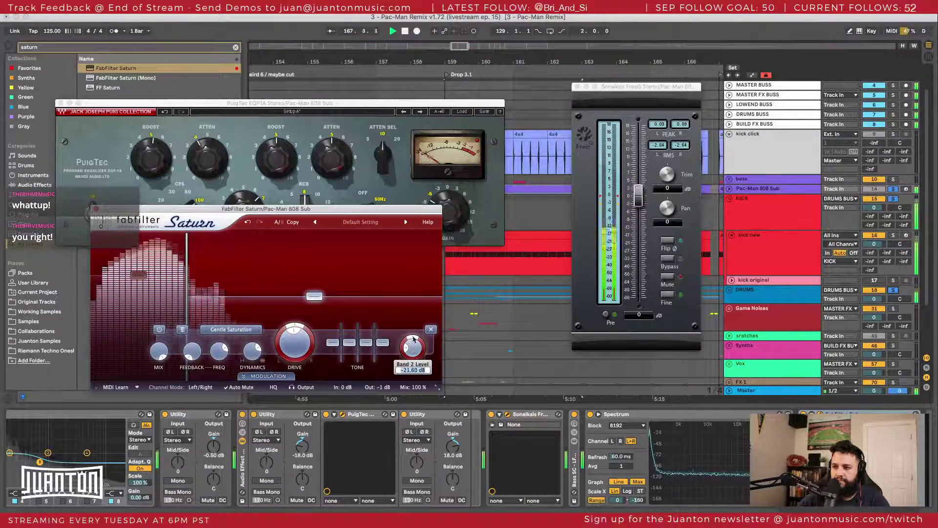
pyautogui.moveTo(413, 344)
pyautogui.mouseDown()
pyautogui.moveTo(406, 299)
pyautogui.moveTo(398, 333)
pyautogui.mouseUp()
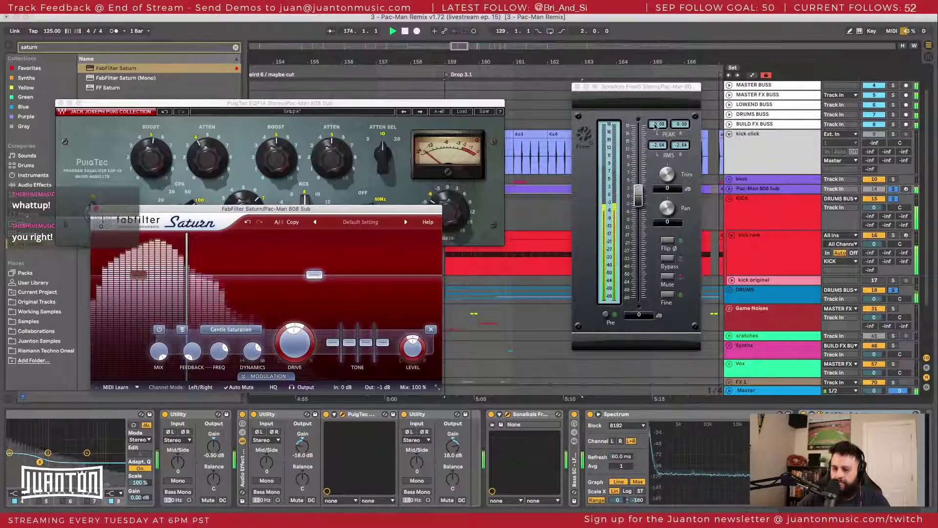
pyautogui.click(609, 207)
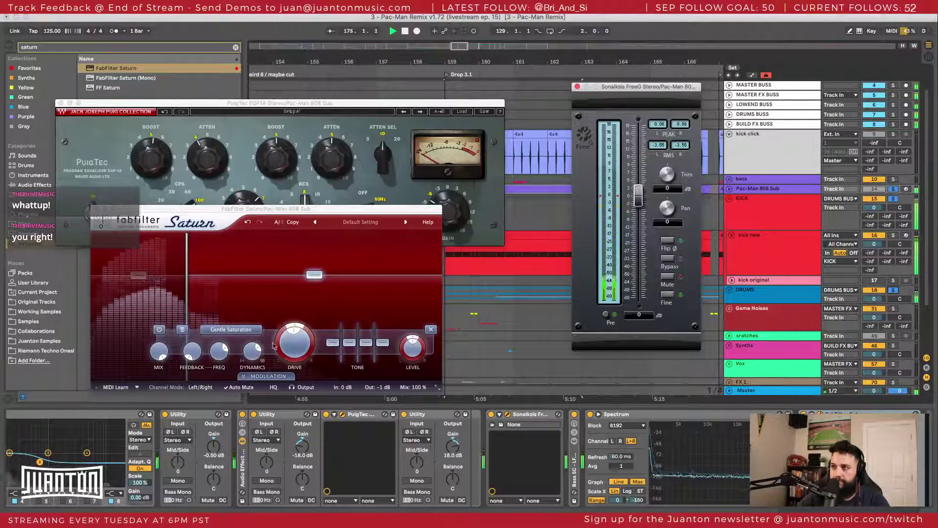
pyautogui.click(290, 345)
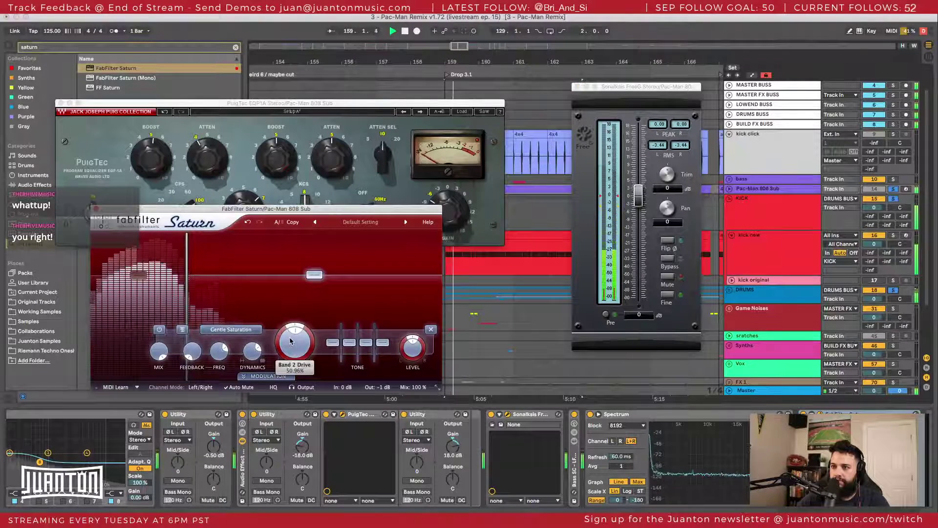
pyautogui.moveTo(290, 341); pyautogui.dragTo(292, 324)
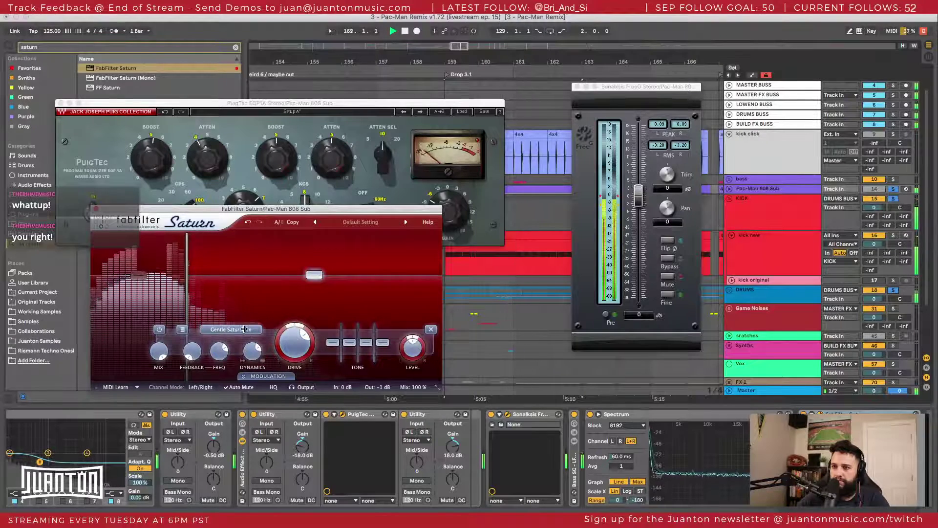
# Step: Play the song from Drop 2.3, reposition the Saturn window and check band 2's drive, dynamics, feedback and mix controls
pyautogui.hscroll(-5, 410, 88)
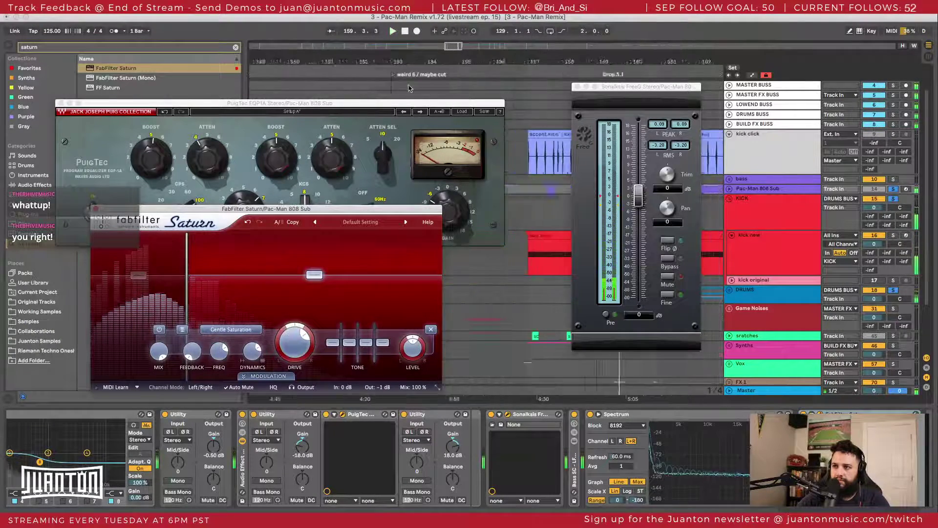
pyautogui.hscroll(-10, 410, 88)
pyautogui.click(373, 90)
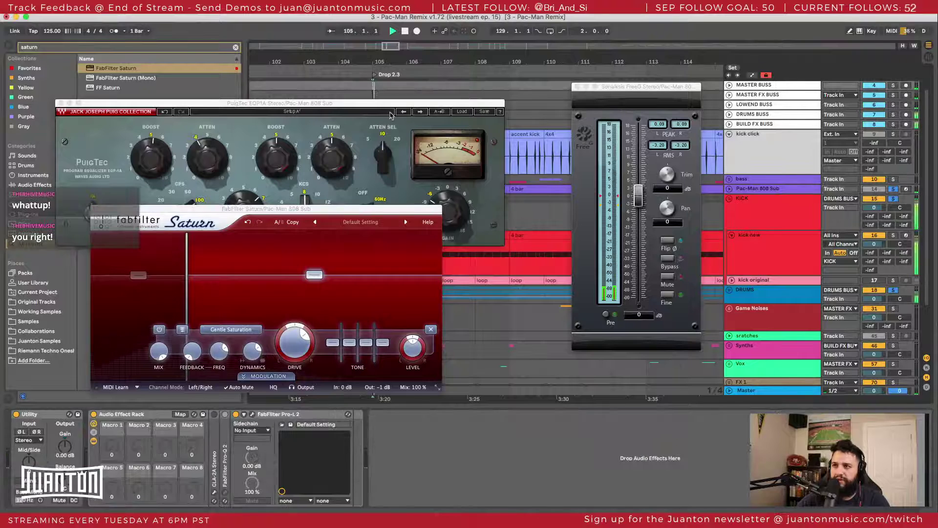
pyautogui.moveTo(259, 211); pyautogui.dragTo(237, 165)
pyautogui.moveTo(272, 304)
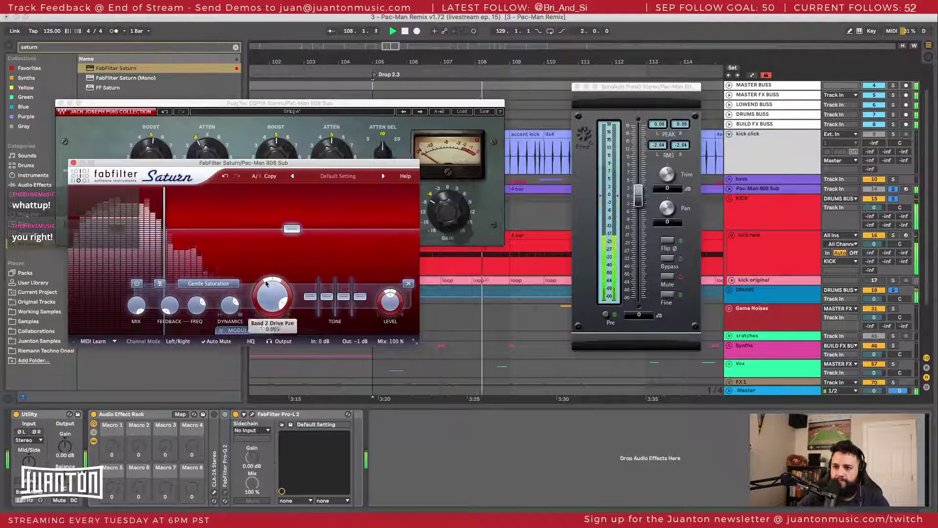
pyautogui.moveTo(229, 298)
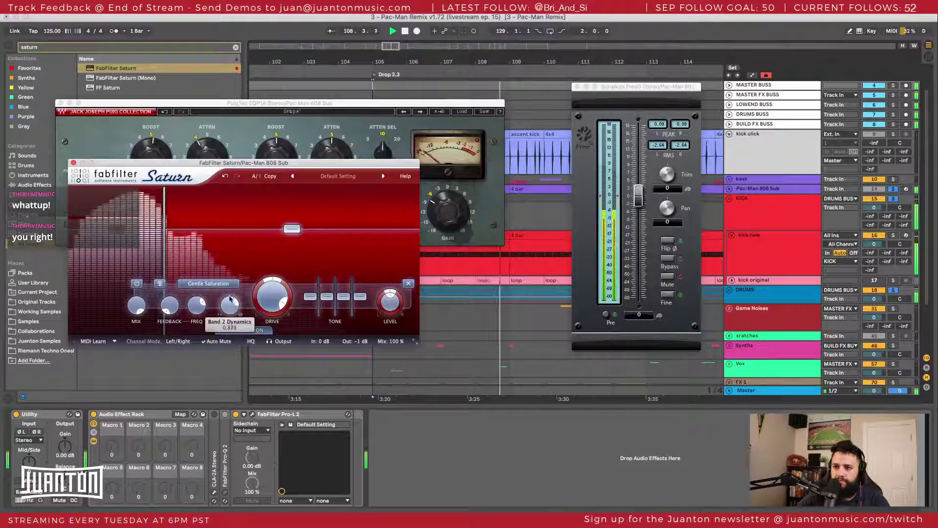
pyautogui.doubleClick(170, 304)
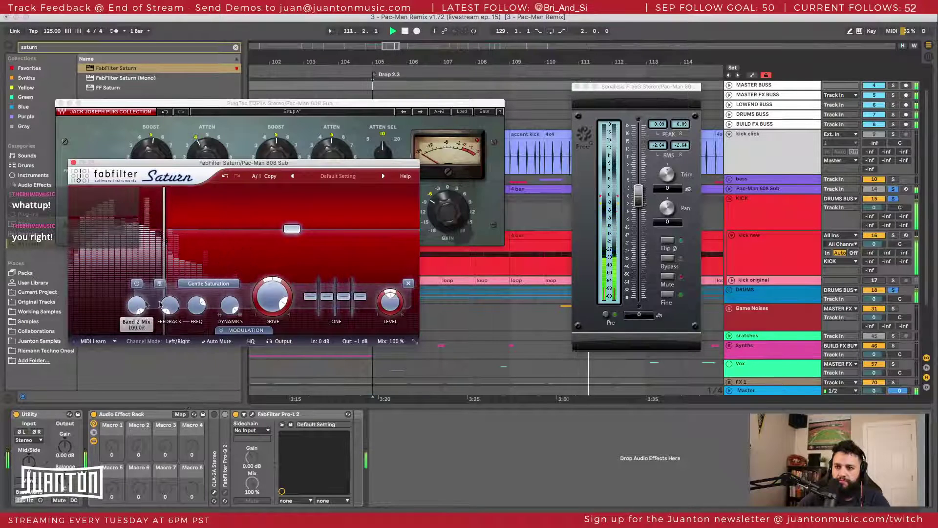
pyautogui.moveTo(198, 307)
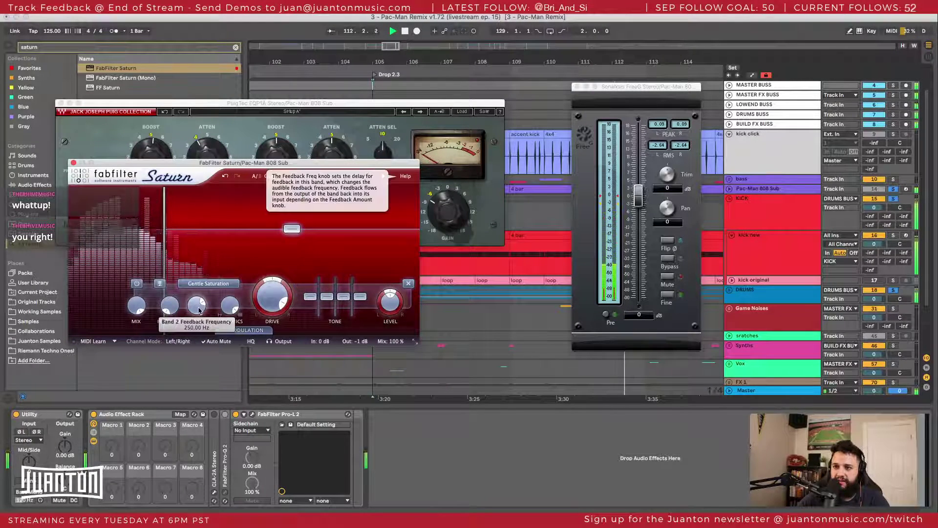
# Step: Switch Saturn's band 2 style to Clean Tube and briefly play the drop with it
pyautogui.click(227, 284)
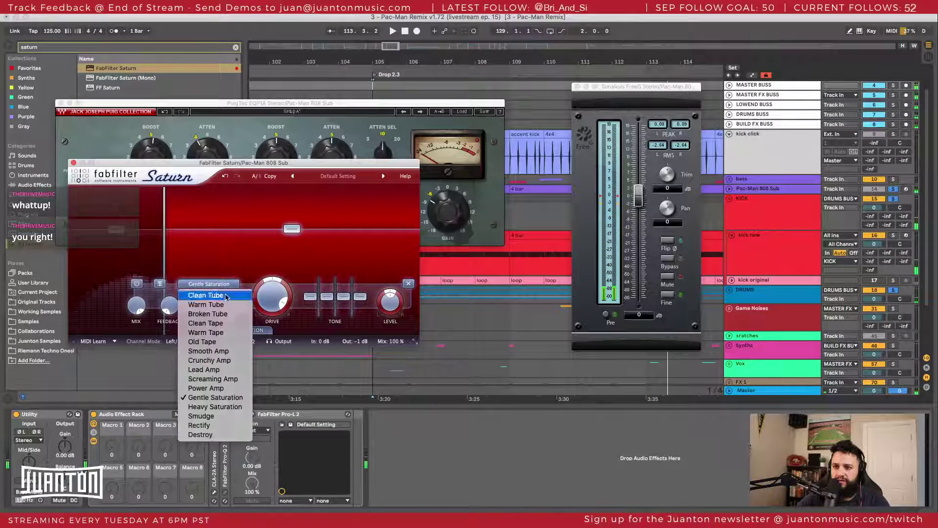
pyautogui.click(205, 295)
pyautogui.press('space')
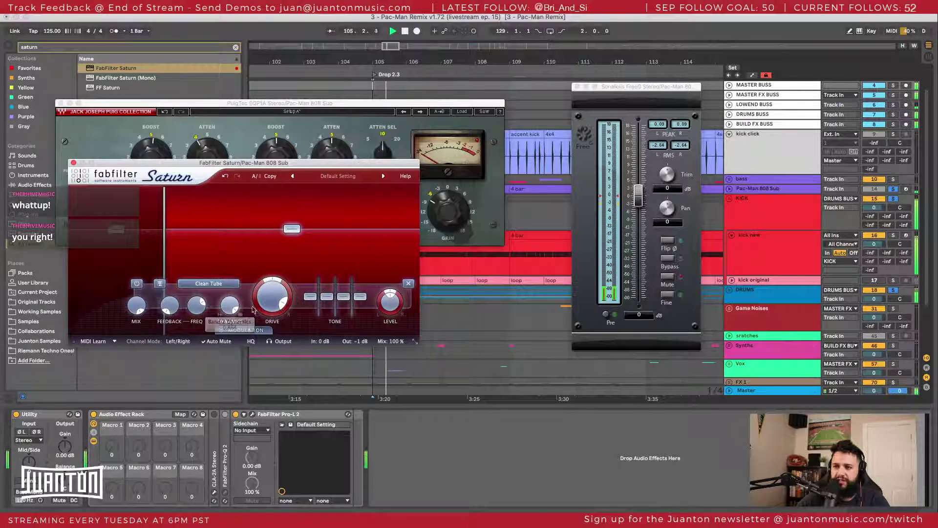
pyautogui.press('space')
# Step: Turn the PuigTec EQ's mains setting to Off and arrange its window directly above the Saturn window
pyautogui.click(433, 215)
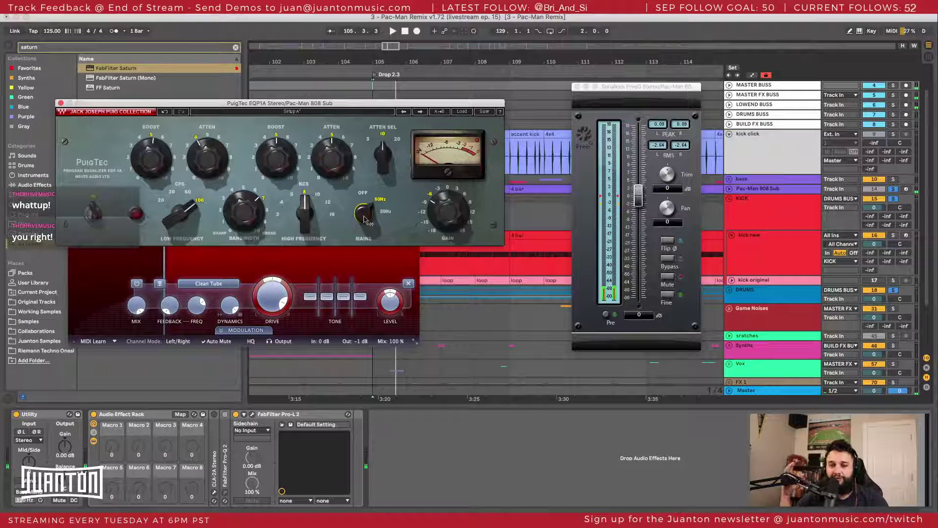
pyautogui.click(366, 215)
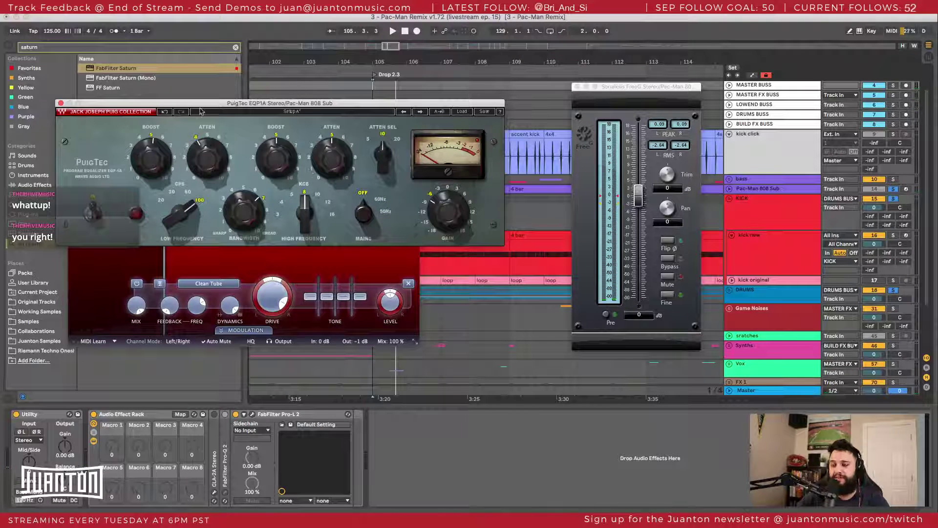
pyautogui.moveTo(235, 105); pyautogui.dragTo(205, 50)
pyautogui.click(210, 215)
pyautogui.moveTo(208, 158); pyautogui.dragTo(192, 191)
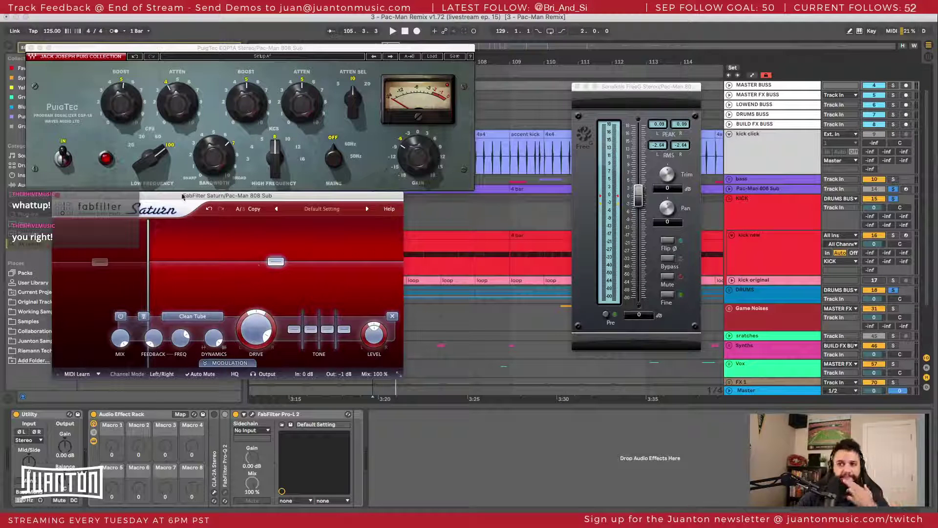
# Step: Audition the Broken Tube, Warm Tube, Warm Tape, Crunchy Amp and Screaming Amp styles on Saturn's band 2 during playback
pyautogui.press('space')
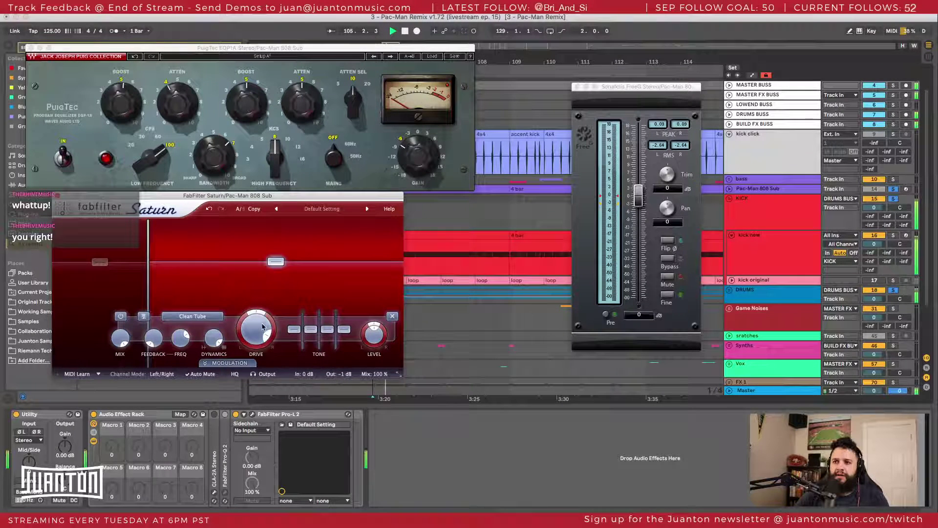
pyautogui.click(194, 316)
pyautogui.click(209, 348)
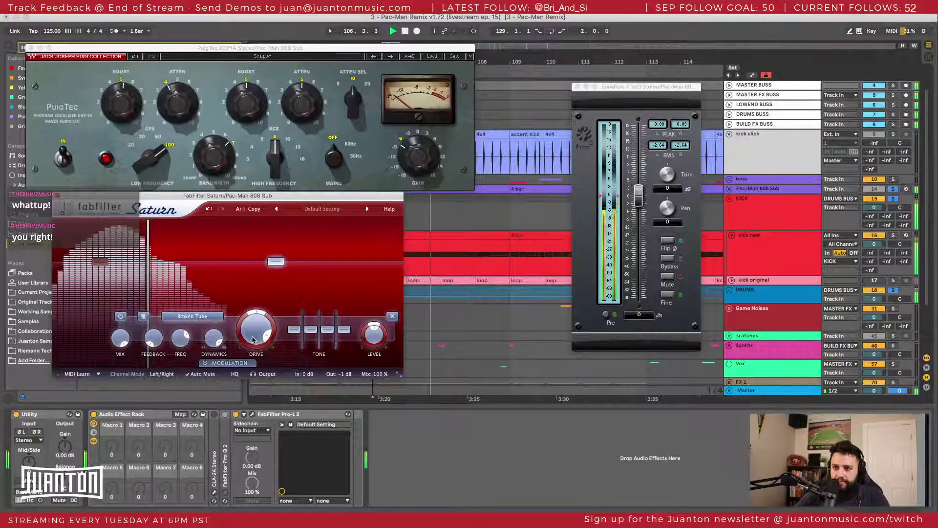
pyautogui.click(208, 318)
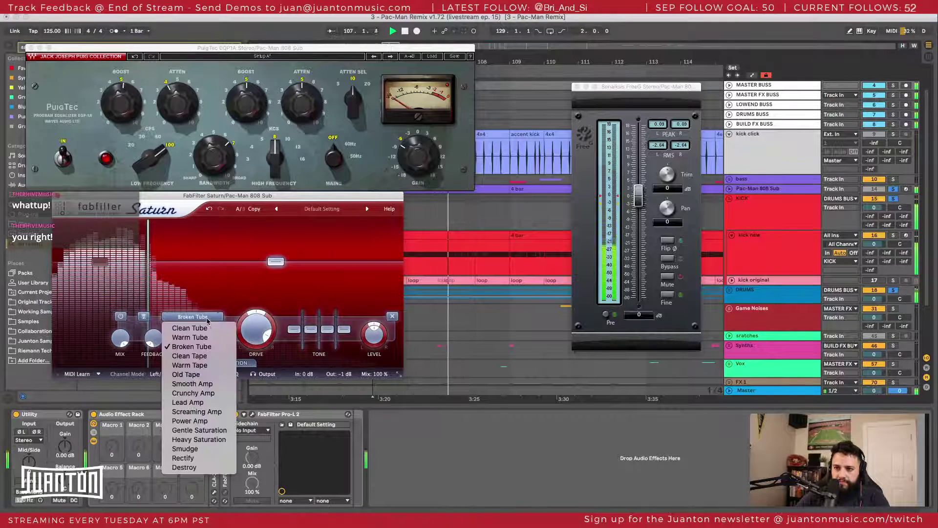
pyautogui.click(191, 337)
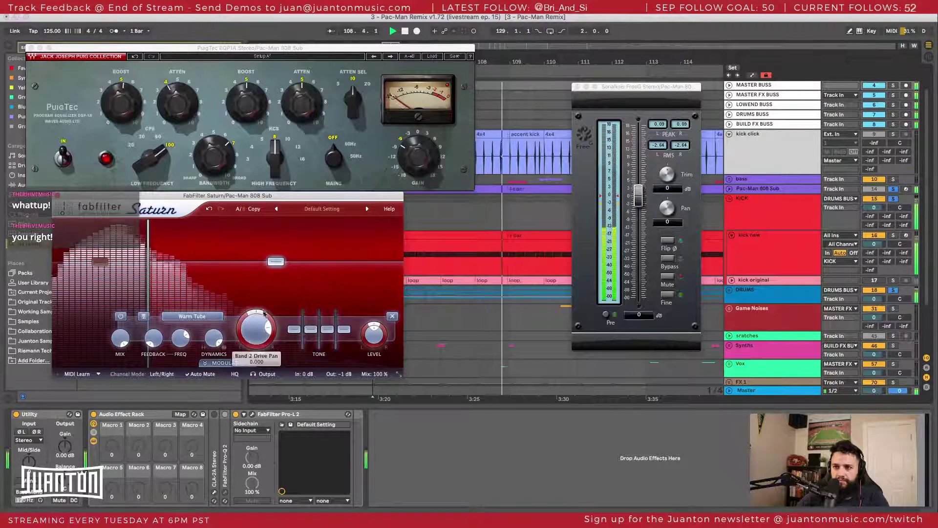
pyautogui.click(192, 316)
pyautogui.click(230, 361)
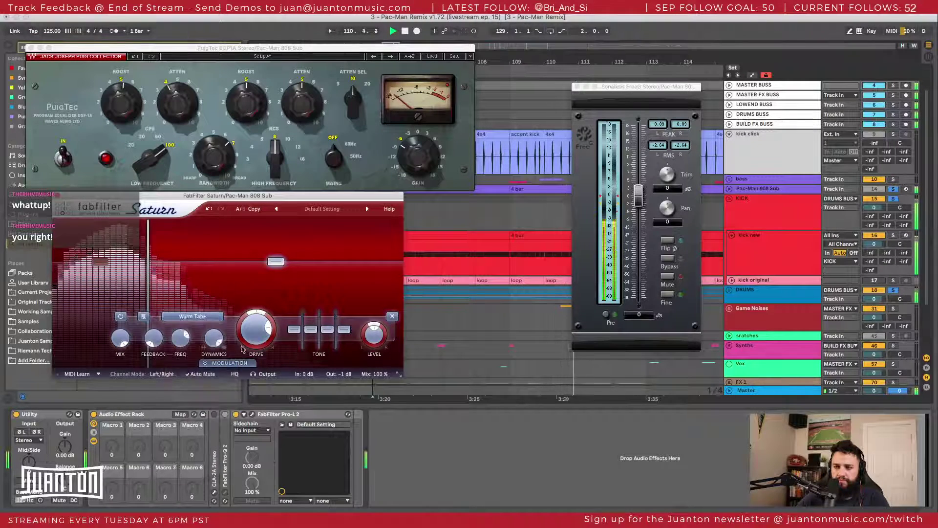
pyautogui.click(196, 318)
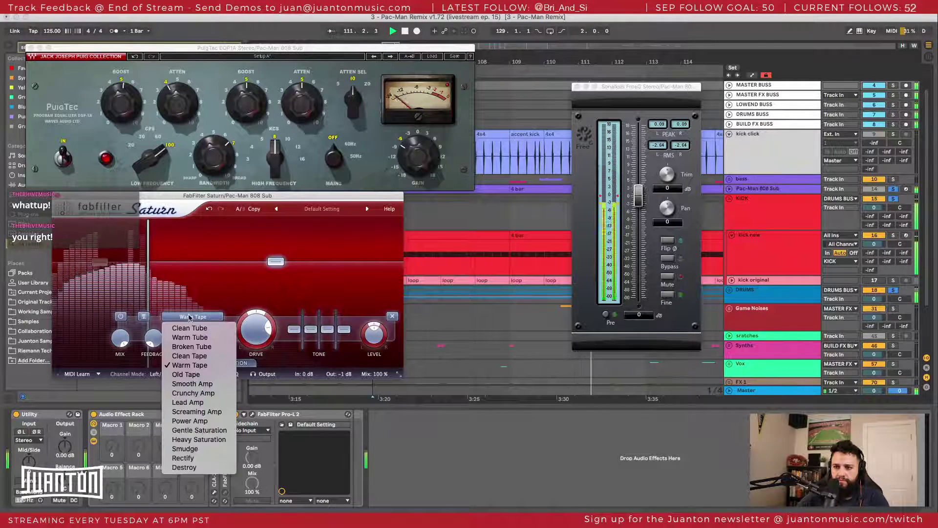
pyautogui.click(201, 393)
pyautogui.click(199, 318)
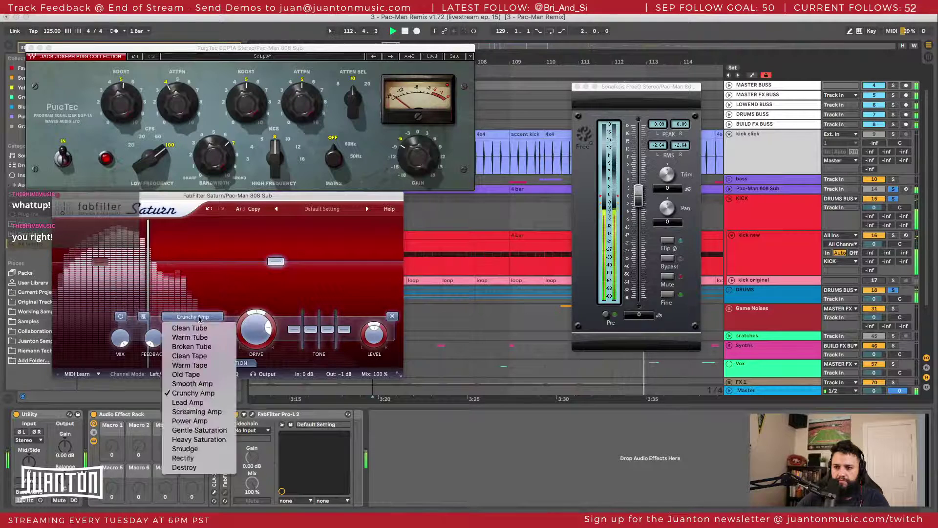
pyautogui.click(197, 412)
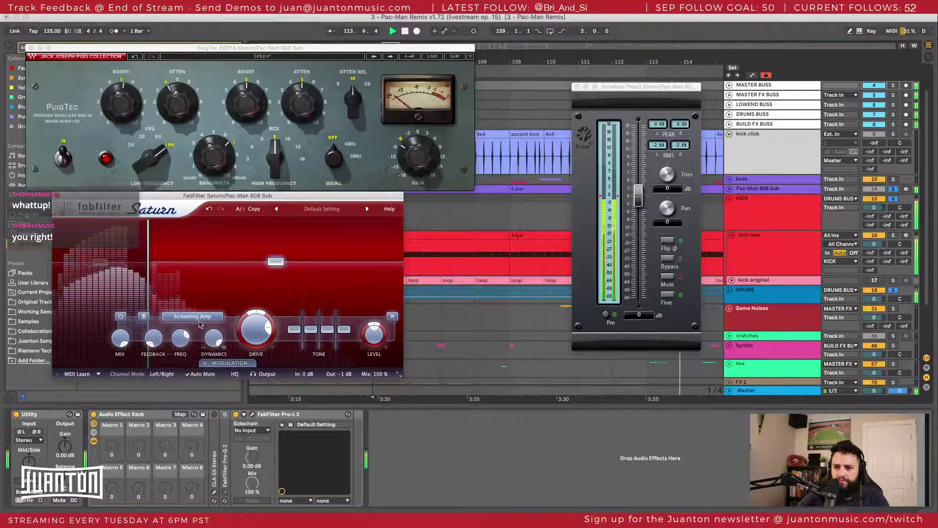
# Step: Audition the Power Amp and Gentle Saturation styles on Saturn's band 2, and settle on Heavy Saturation
pyautogui.click(200, 318)
pyautogui.click(191, 421)
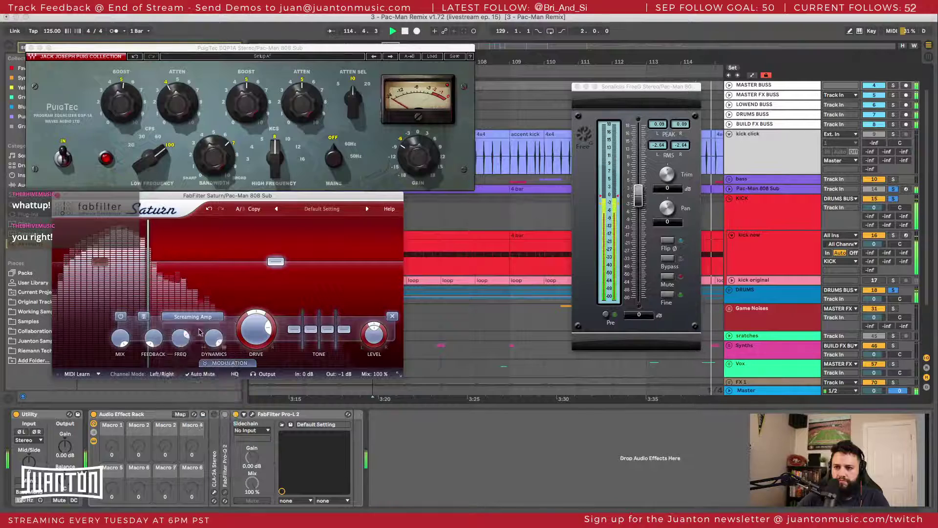
pyautogui.click(193, 317)
pyautogui.click(194, 429)
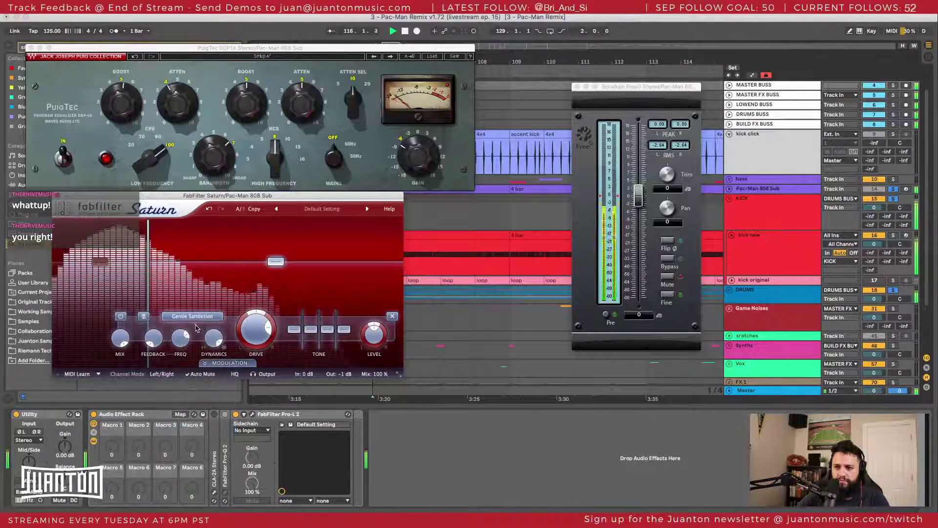
pyautogui.click(197, 318)
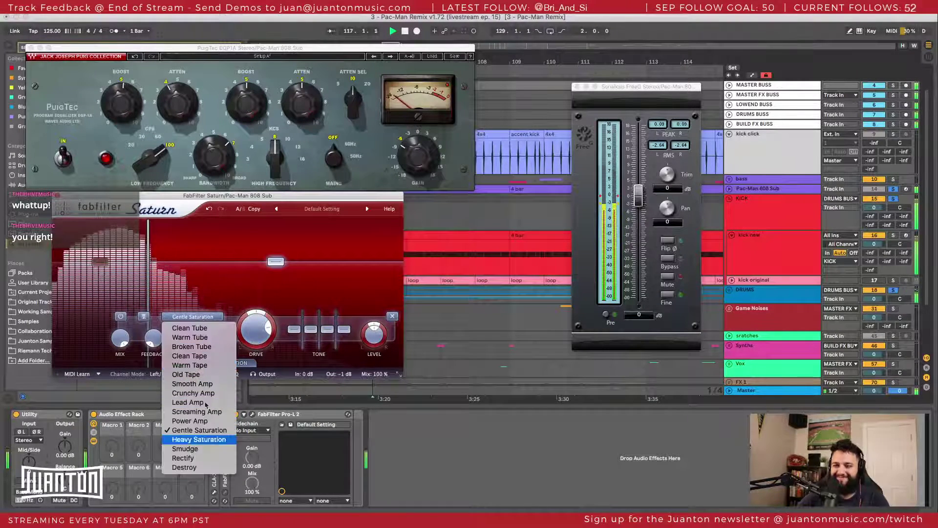
pyautogui.click(201, 439)
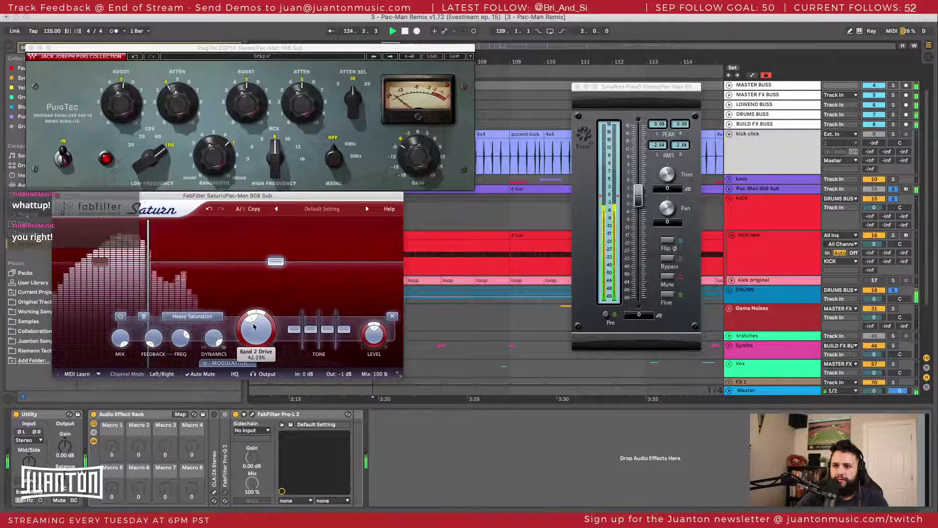
# Step: Close the Saturn, FreeG and PuigTec windows, clear the track solos and play the full mix from Drop 2.3
pyautogui.click(58, 196)
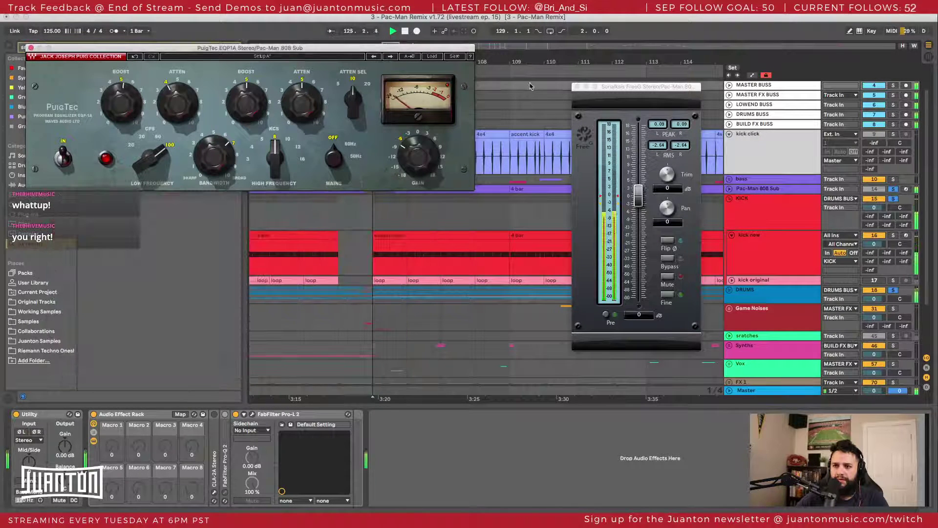
pyautogui.click(577, 86)
pyautogui.click(31, 48)
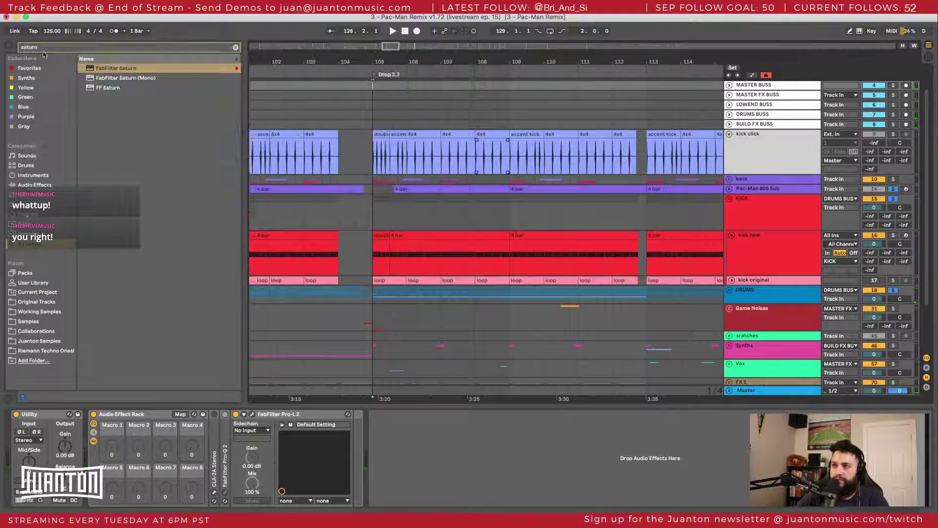
pyautogui.click(893, 198)
pyautogui.press('space')
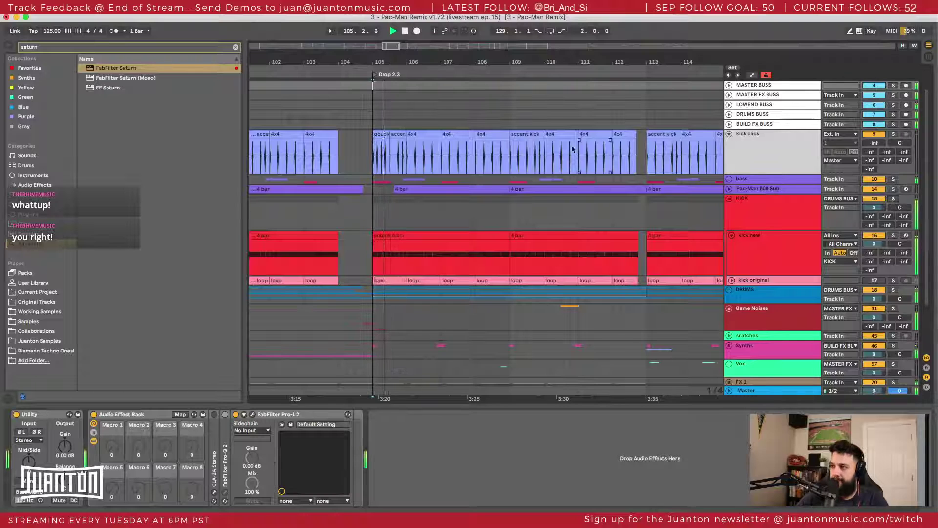
pyautogui.press('+')
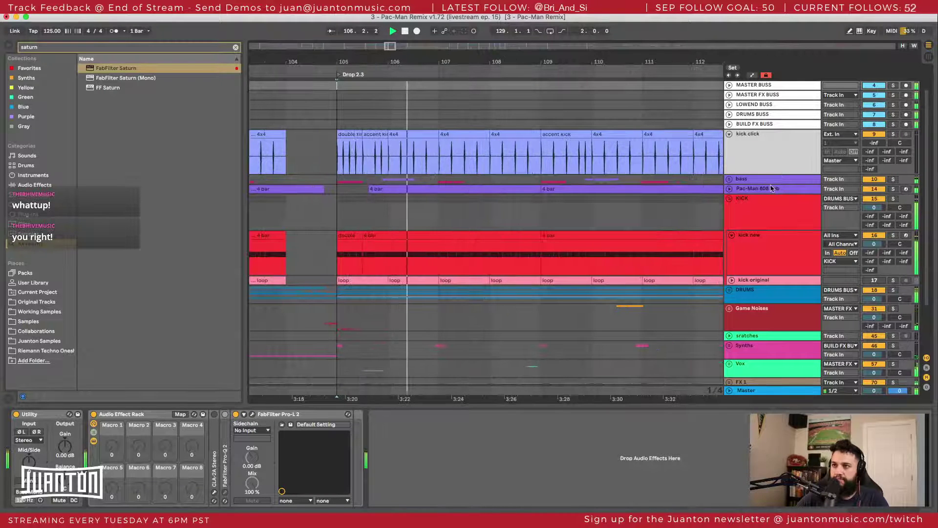
pyautogui.click(745, 289)
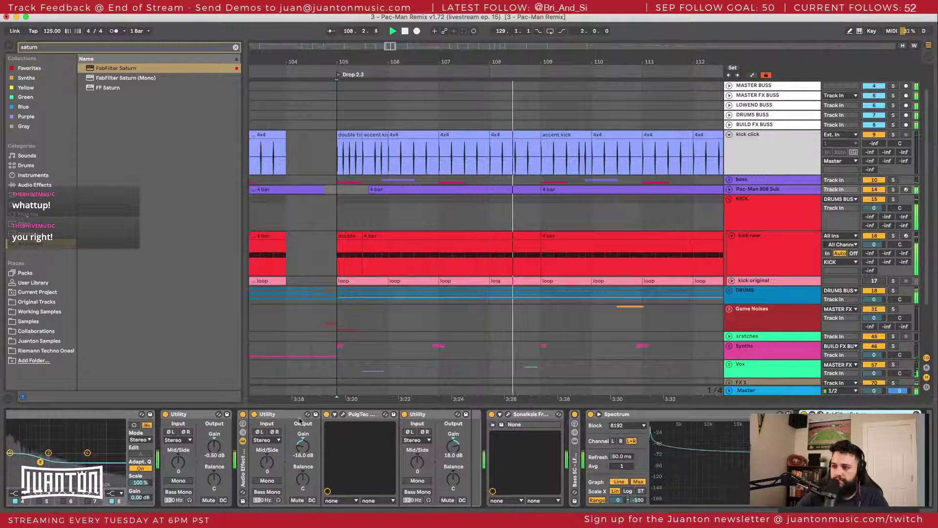
pyautogui.hscroll(-2, 450, 439)
pyautogui.hscroll(-4, 450, 438)
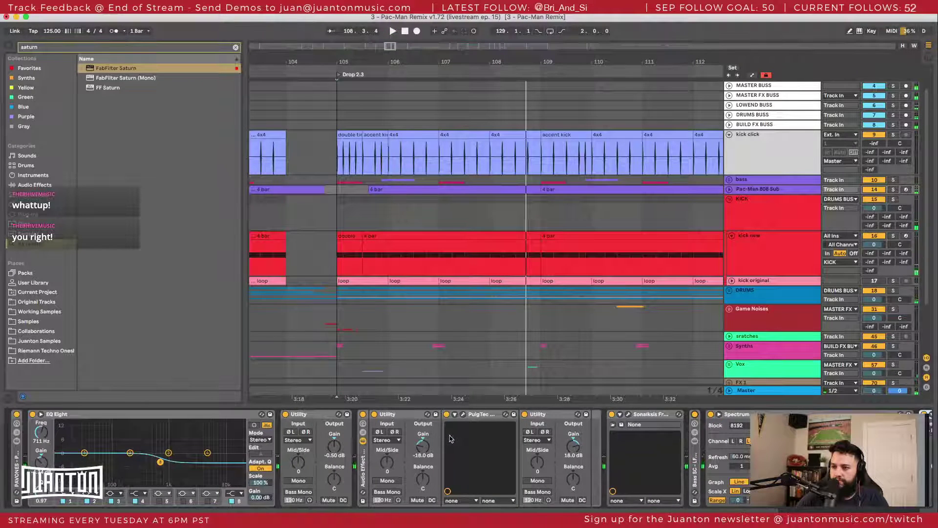
pyautogui.hscroll(8, 449, 438)
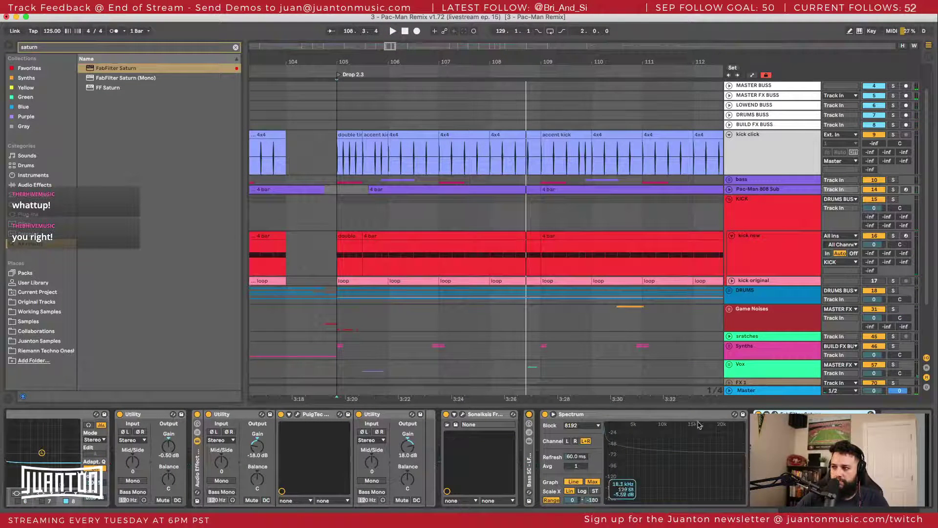
pyautogui.moveTo(811, 414); pyautogui.dragTo(450, 421)
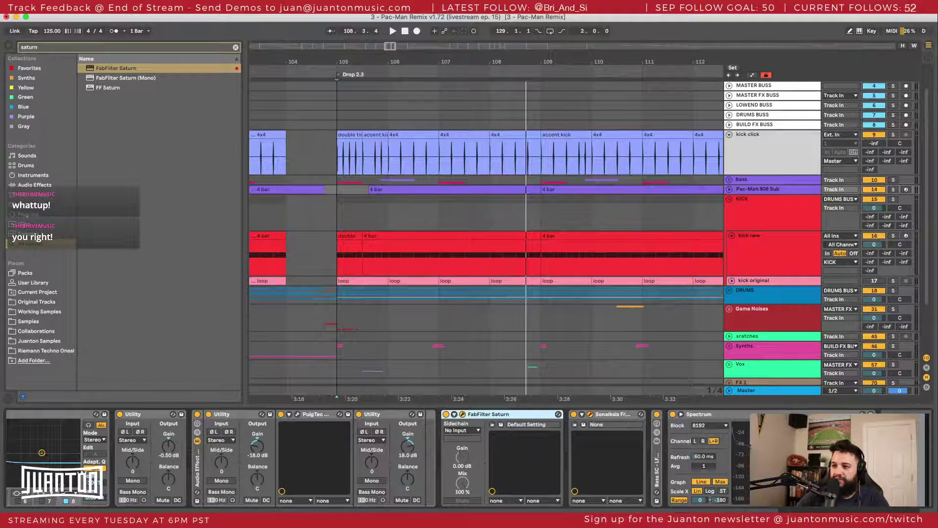
# Step: Open the 808 Sub's FreeG and Saturn windows and arrange them side by side over the arrangement
pyautogui.click(590, 414)
pyautogui.moveTo(666, 237); pyautogui.dragTo(577, 158)
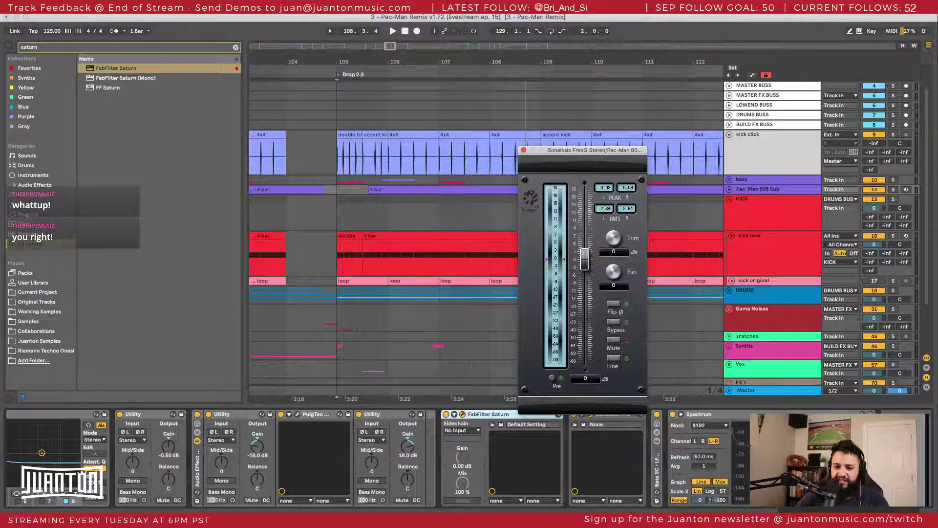
pyautogui.click(462, 414)
pyautogui.moveTo(504, 315); pyautogui.dragTo(364, 129)
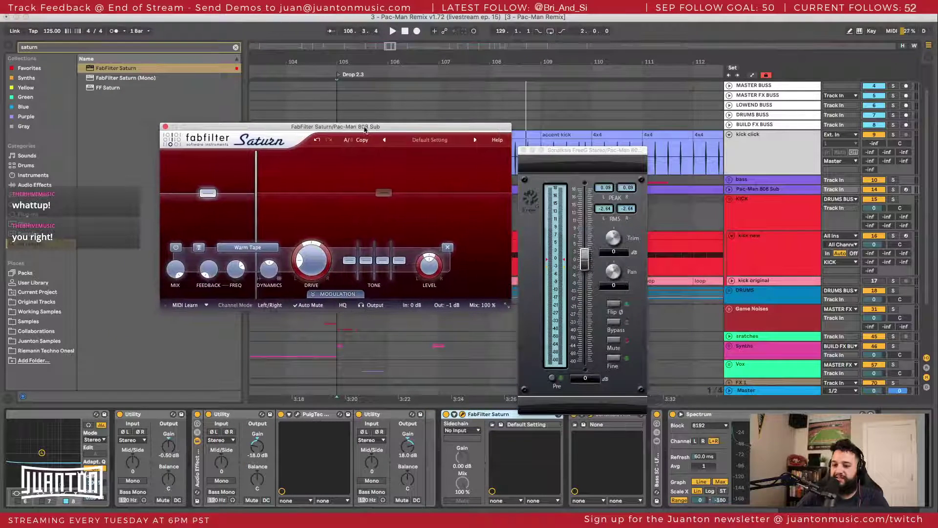
# Step: Reset the FreeG peak reading, raise Saturn's band 1 level slightly during playback and close both plug-in windows
pyautogui.click(614, 192)
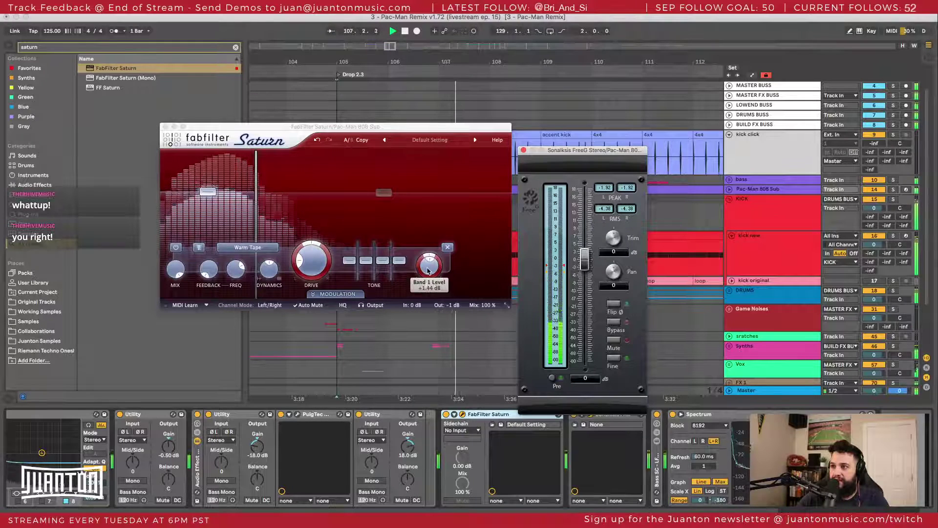
pyautogui.moveTo(428, 271); pyautogui.dragTo(429, 260)
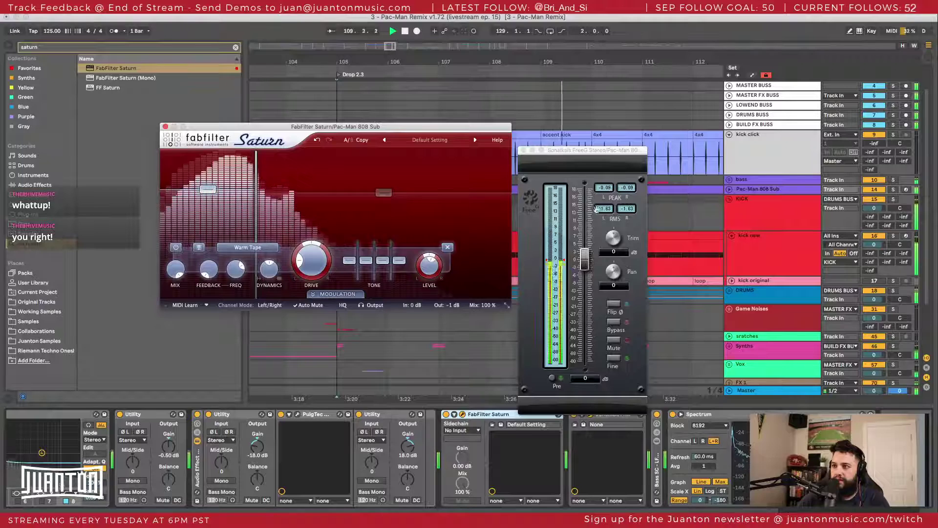
pyautogui.click(166, 127)
pyautogui.click(522, 150)
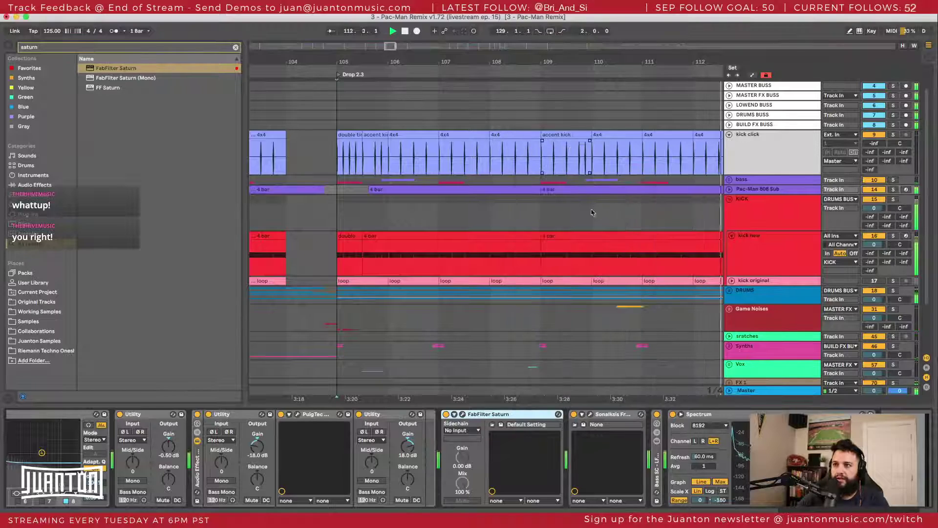
# Step: Expand the Master track's Spectrum into the large display and play the song from Drop 2.3
pyautogui.hscroll(4, 524, 242)
pyautogui.moveTo(434, 58); pyautogui.dragTo(434, 22)
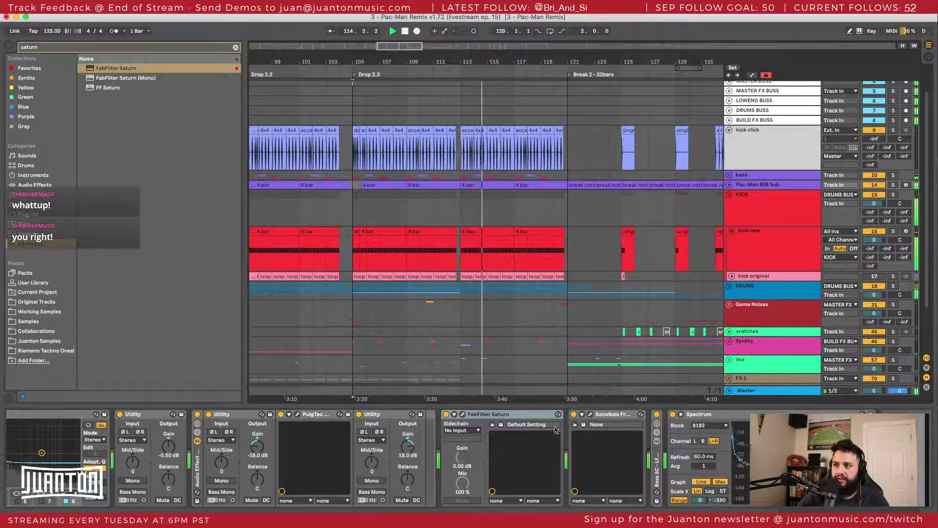
pyautogui.hscroll(-3, 556, 430)
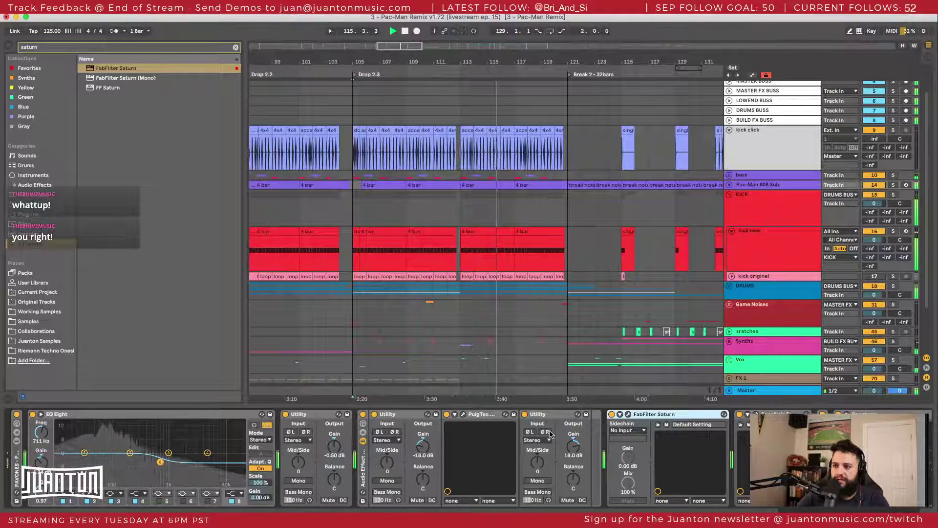
pyautogui.hscroll(3, 555, 440)
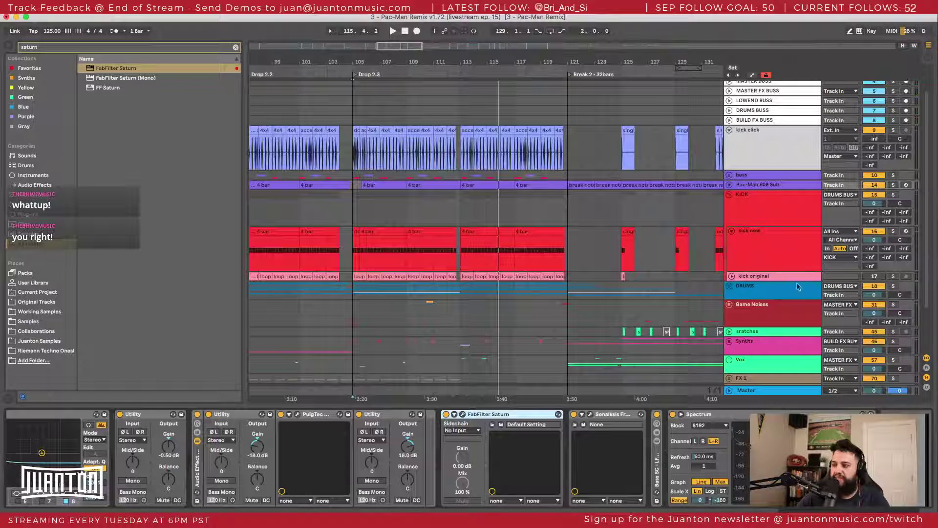
pyautogui.click(793, 393)
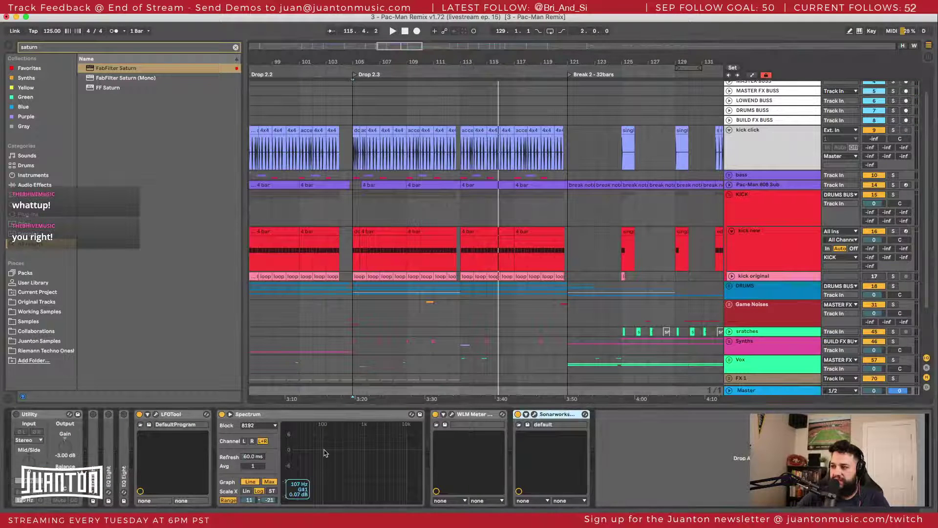
pyautogui.doubleClick(325, 453)
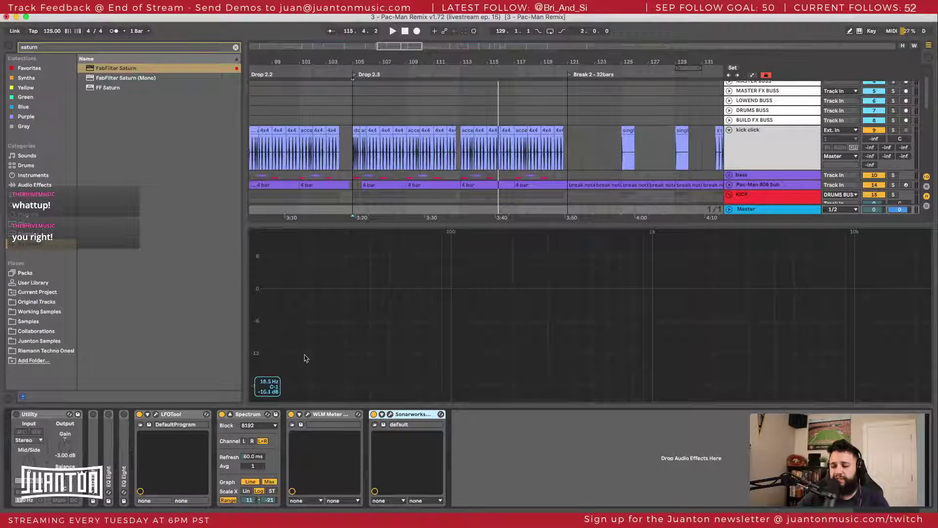
pyautogui.press('space')
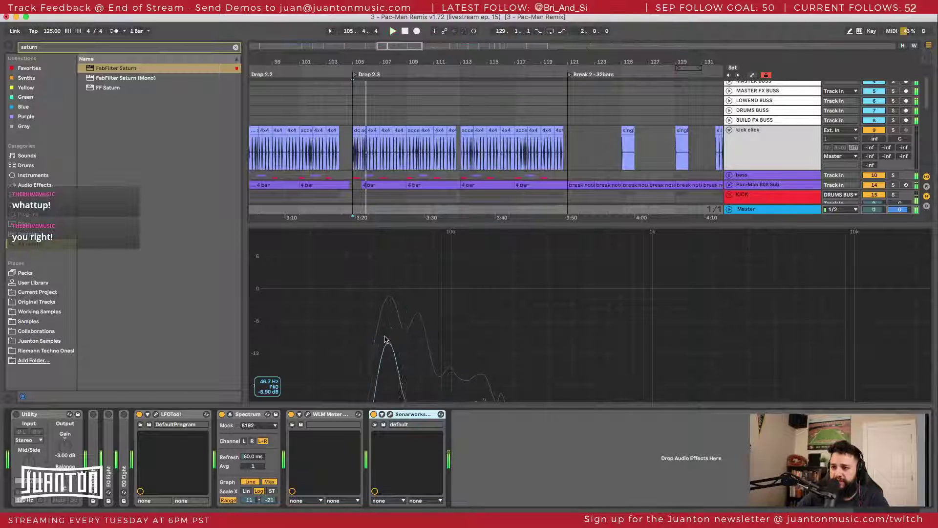
# Step: Solo the KICK group and its kick new track, and play the drop to check the low end on the Spectrum
pyautogui.click(893, 194)
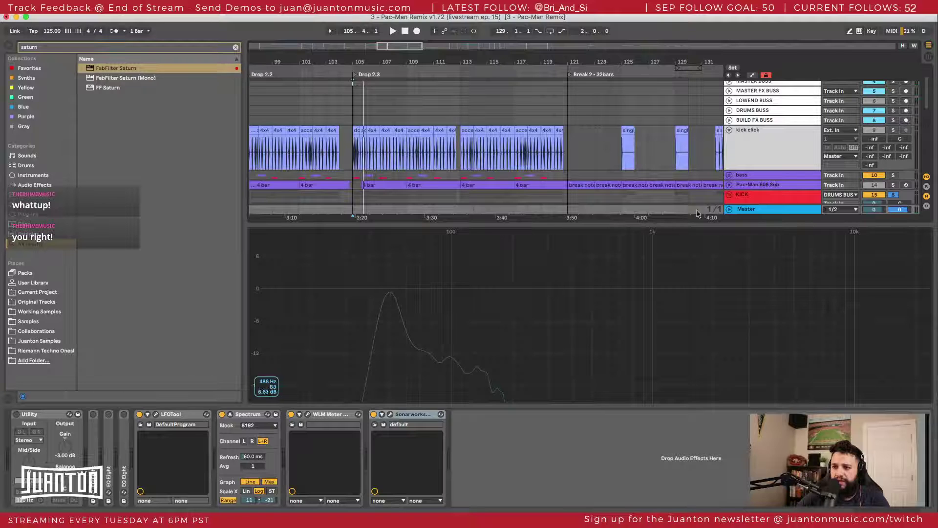
pyautogui.scroll(-5, 728, 185)
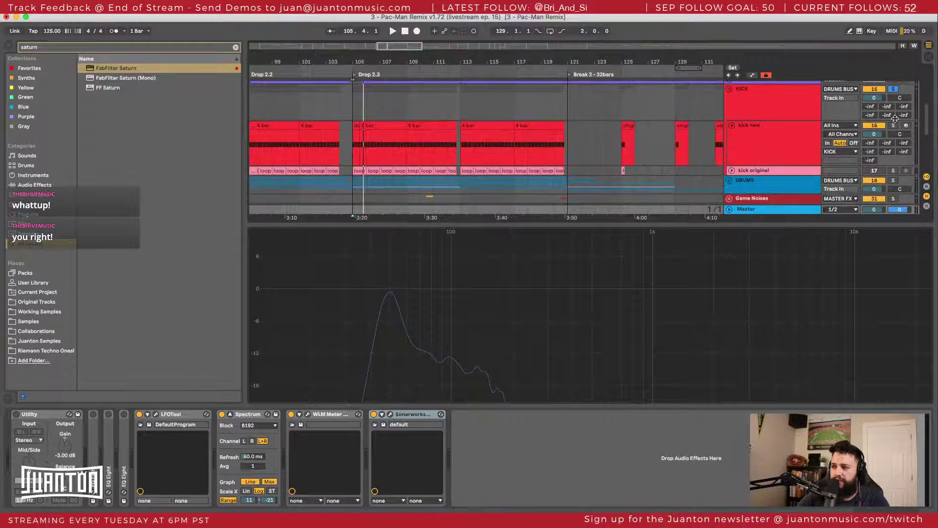
pyautogui.scroll(-1, 896, 126)
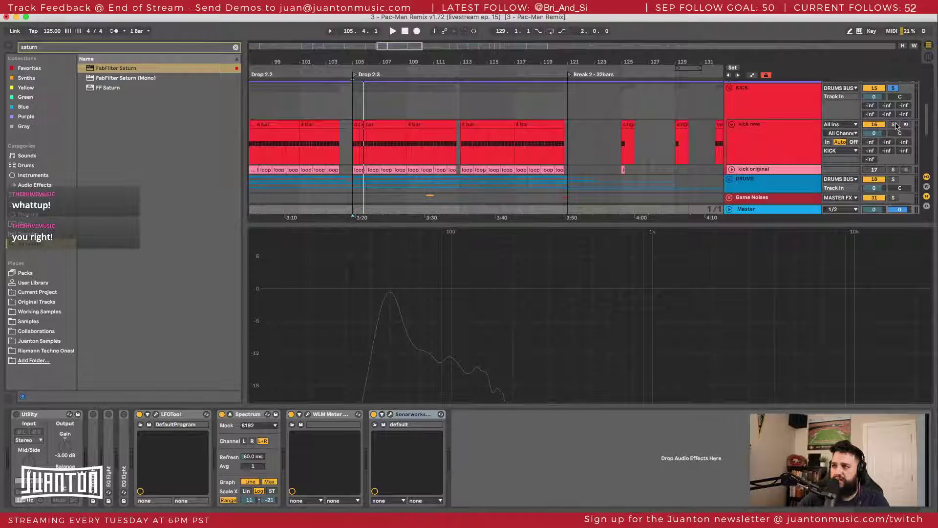
pyautogui.click(894, 124)
pyautogui.press('space')
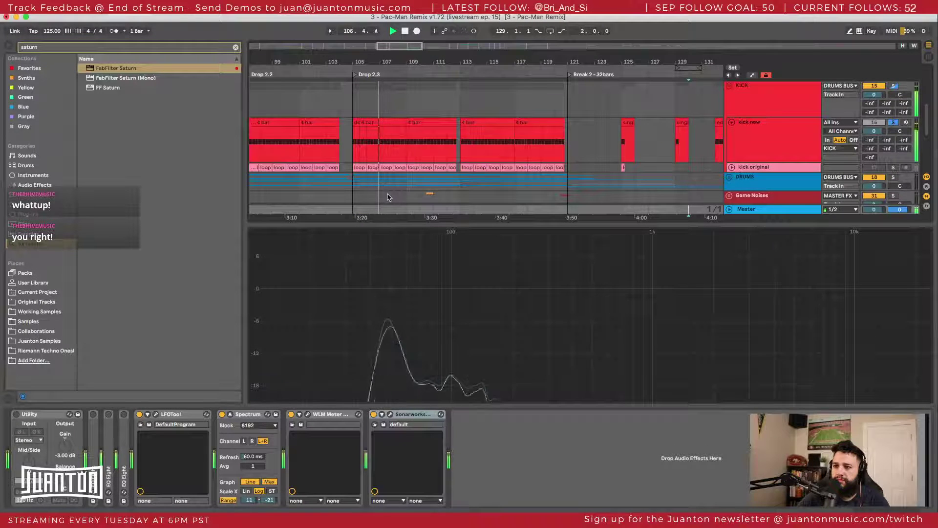
# Step: Examine the MIDI notes of the kick new track's double-kick and 4 bar clips at the start of Drop 2.3
pyautogui.click(354, 121)
pyautogui.press('space')
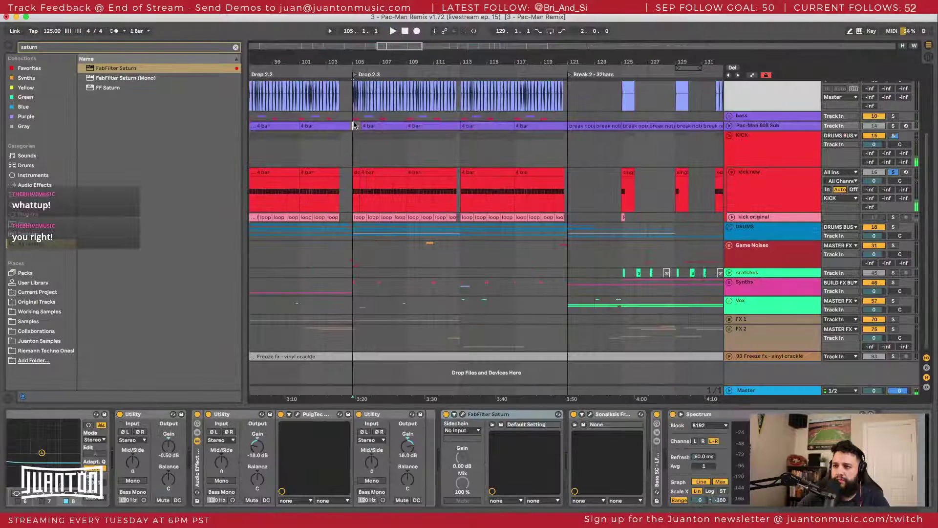
pyautogui.doubleClick(357, 167)
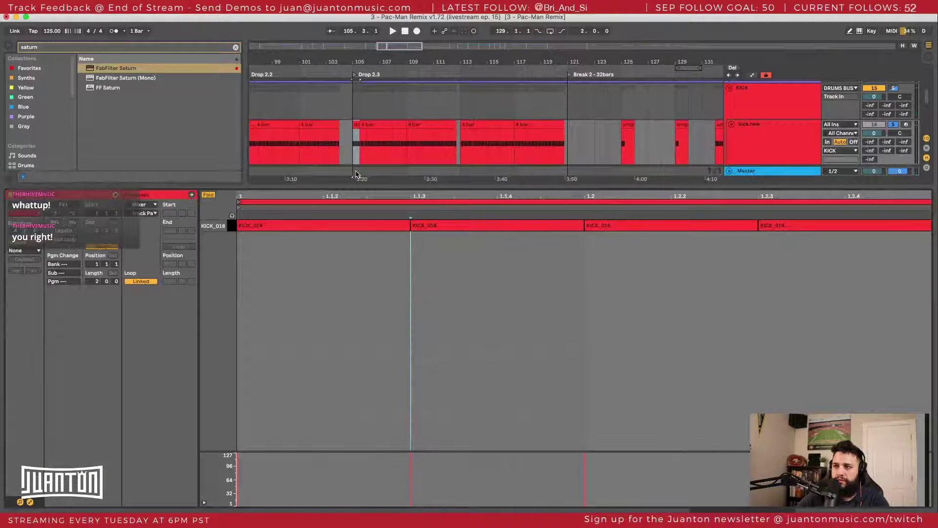
pyautogui.click(387, 123)
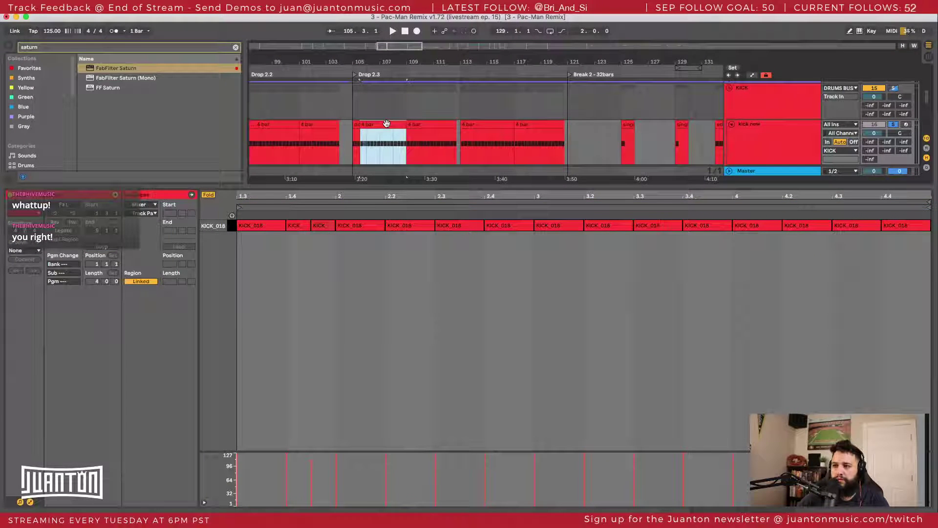
pyautogui.click(355, 125)
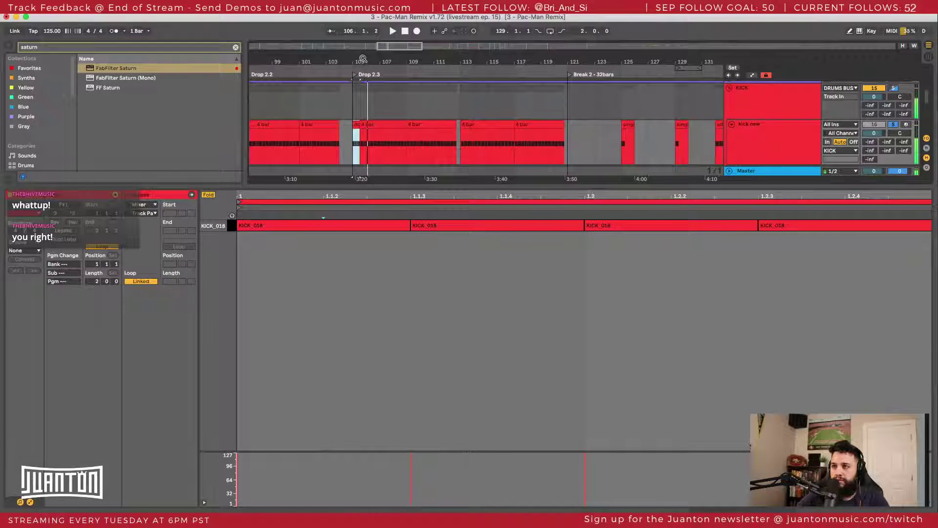
# Step: Play the soloed kick new track from Drop 2.3 and examine its device chain from Dynamic Split through FabFilter Pro-Q 3
pyautogui.moveTo(362, 59); pyautogui.dragTo(364, 60)
pyautogui.click(741, 140)
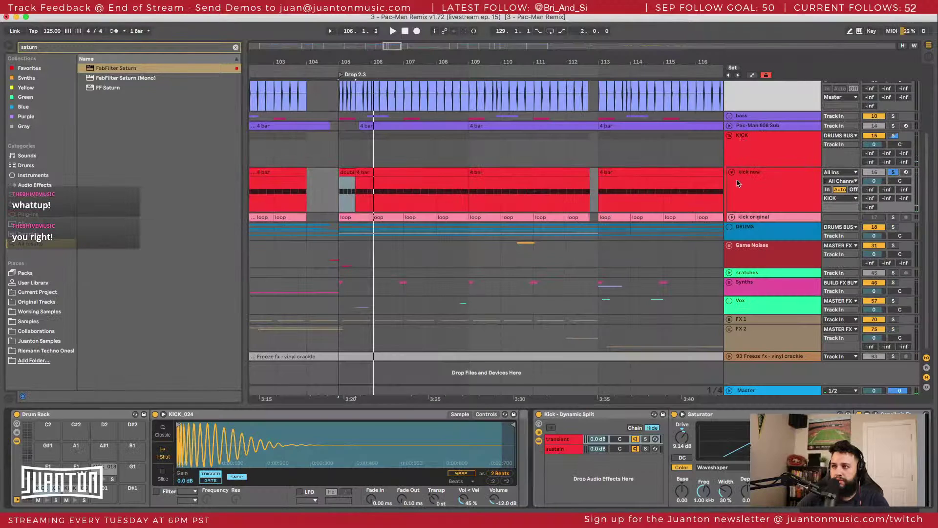
pyautogui.hscroll(6, 497, 455)
pyautogui.press('space')
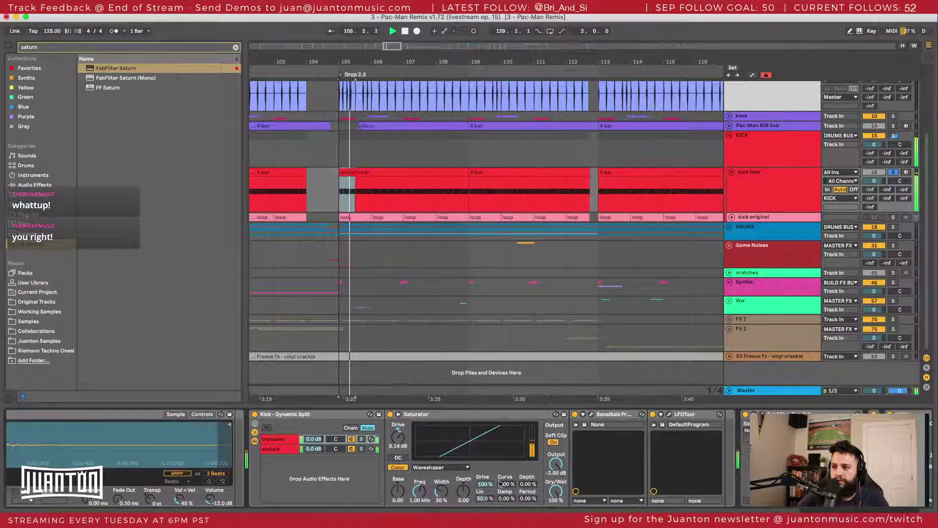
pyautogui.hscroll(6, 499, 484)
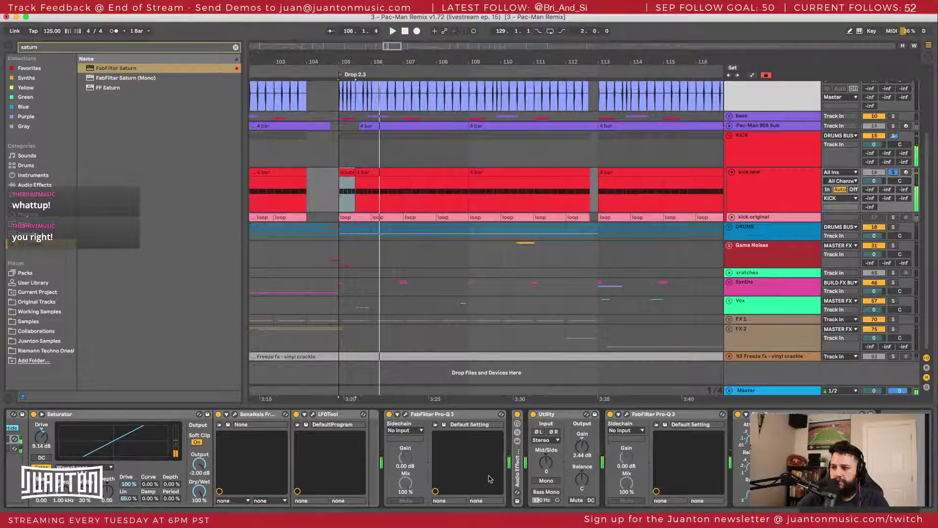
pyautogui.hscroll(-3, 488, 479)
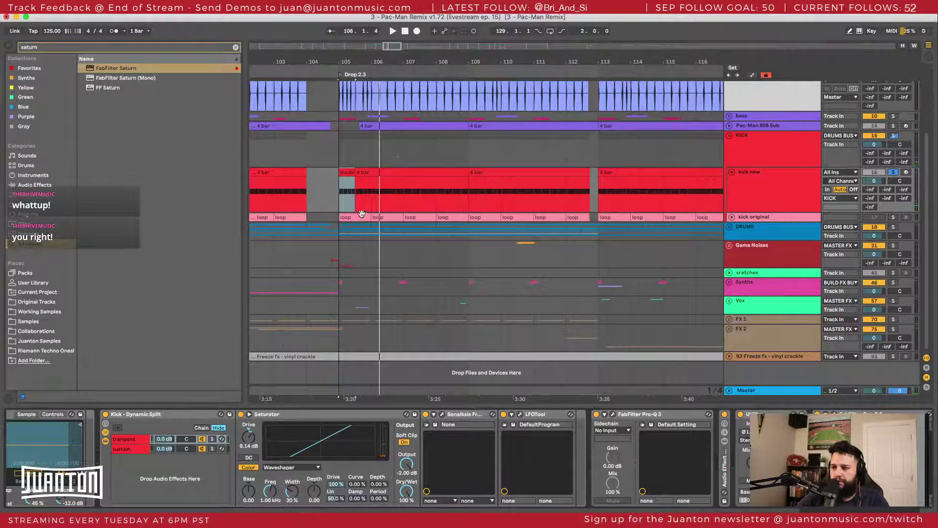
# Step: Lower the second note's velocity in the kick new track's double clip at Drop 2.3 and set the fourth note's velocity to 91
pyautogui.doubleClick(346, 174)
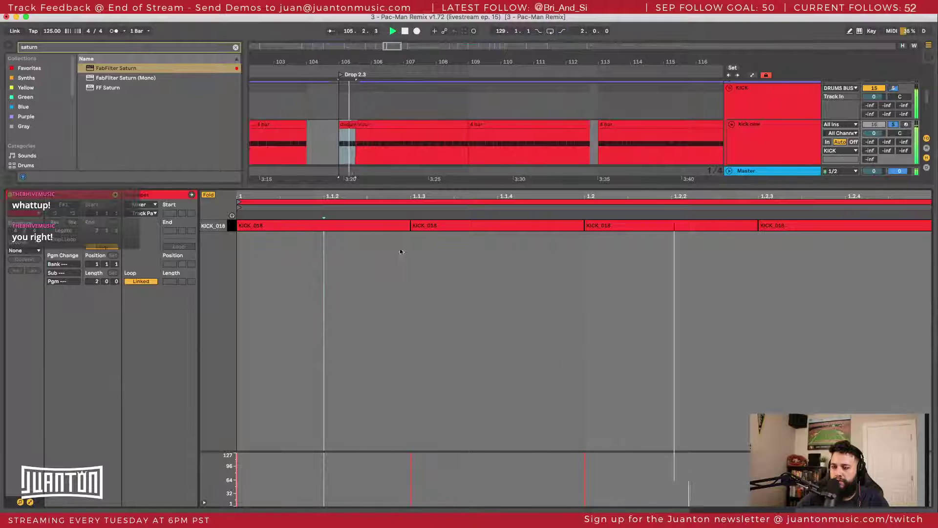
pyautogui.click(411, 458)
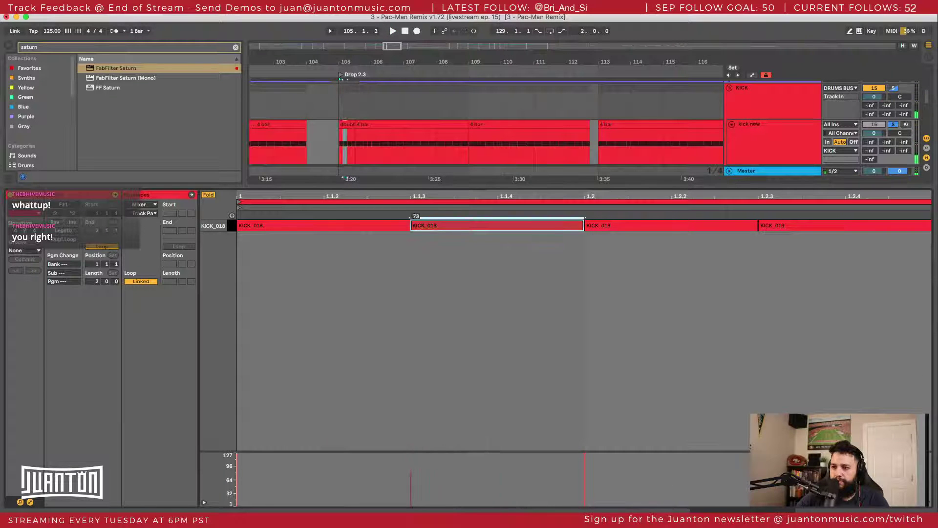
pyautogui.press('space')
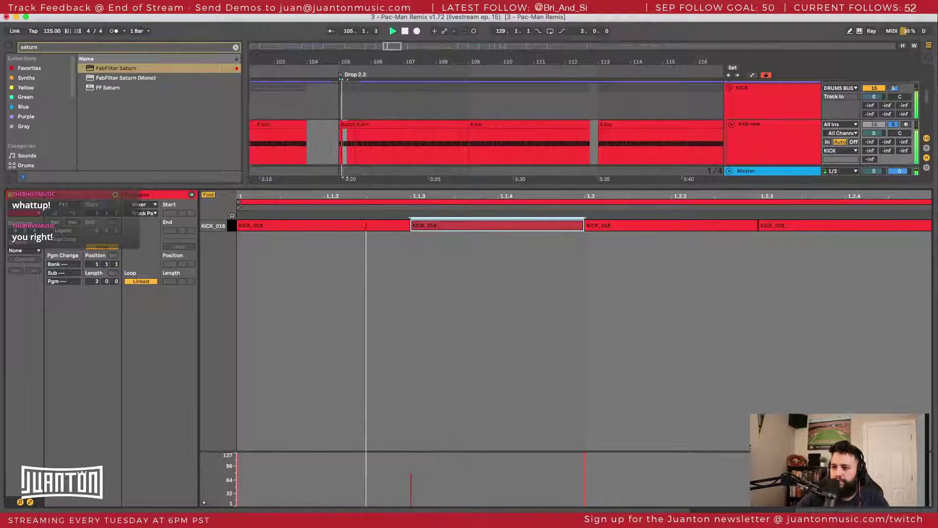
pyautogui.moveTo(759, 455); pyautogui.dragTo(758, 468)
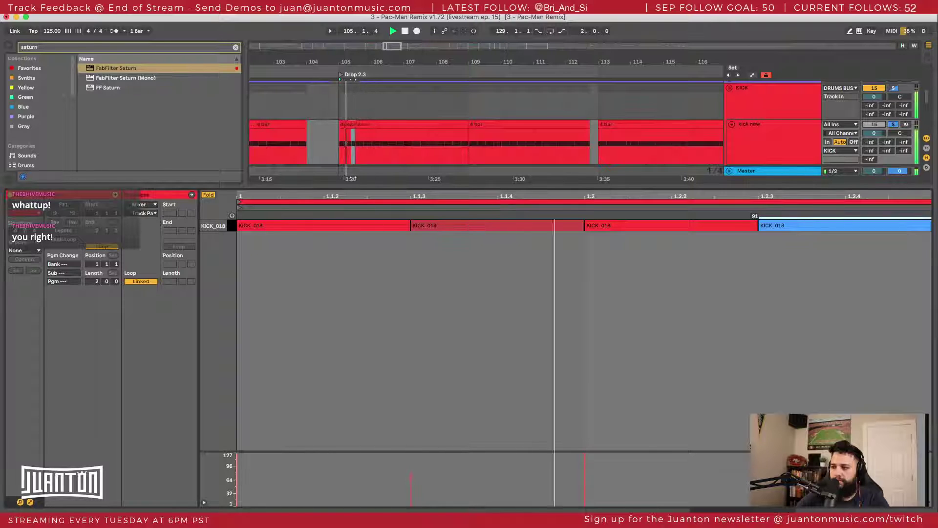
pyautogui.moveTo(413, 496); pyautogui.dragTo(413, 468)
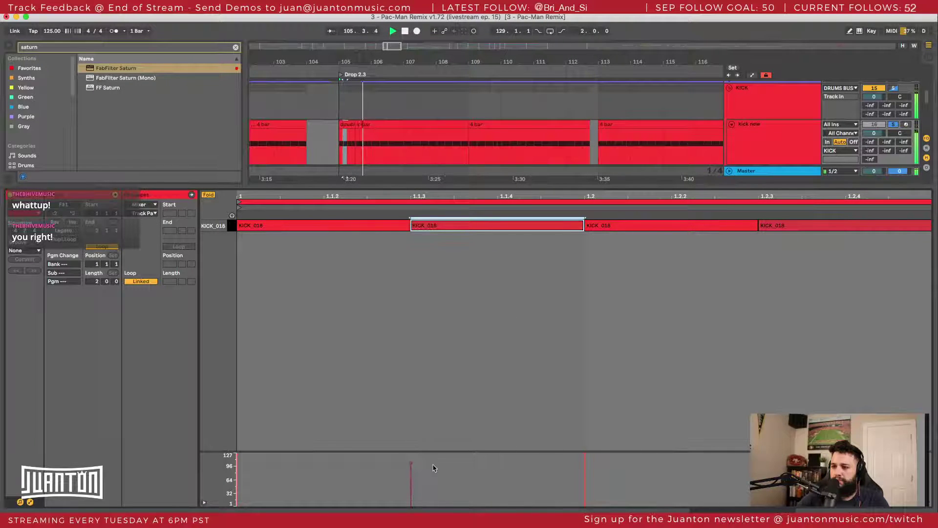
# Step: Solo the Pac-Man 808 Sub together with the kick and compare their low end on the Master's Spectrum during Drop 2.3
pyautogui.click(765, 173)
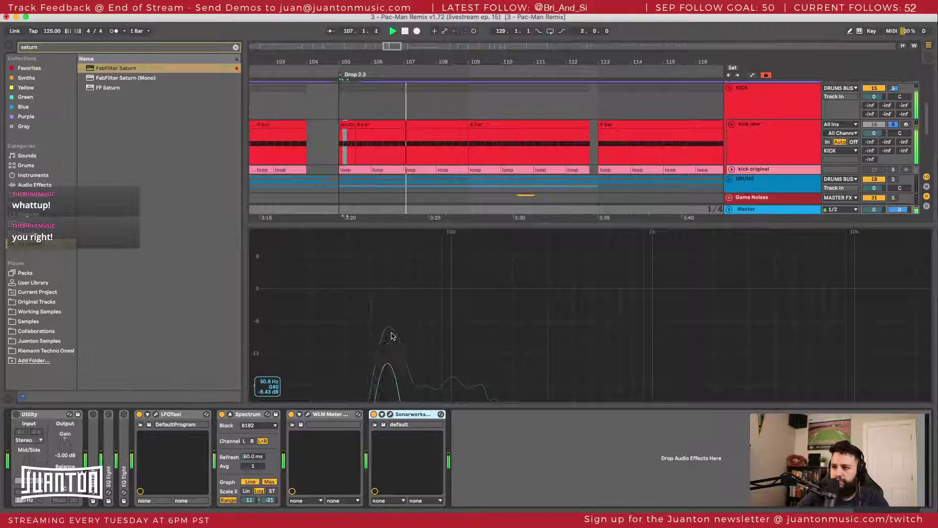
pyautogui.scroll(-2, 762, 148)
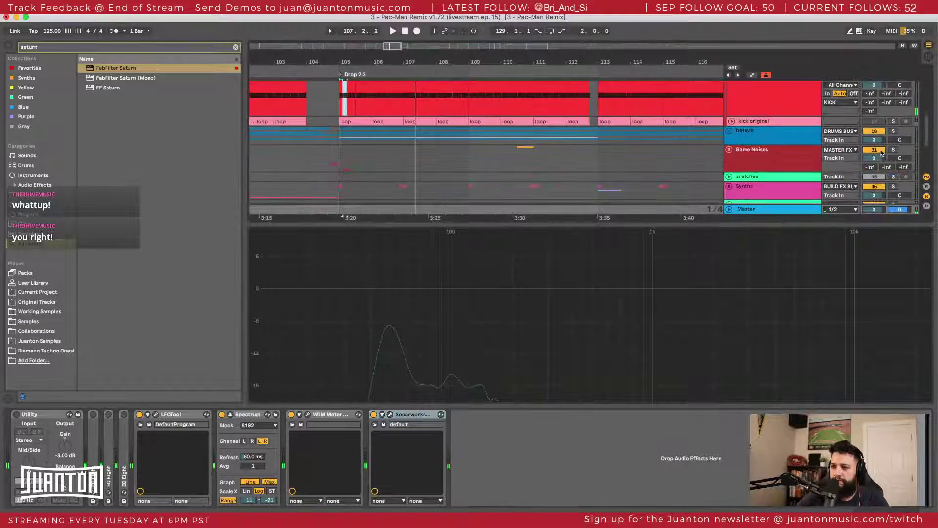
pyautogui.scroll(6, 884, 166)
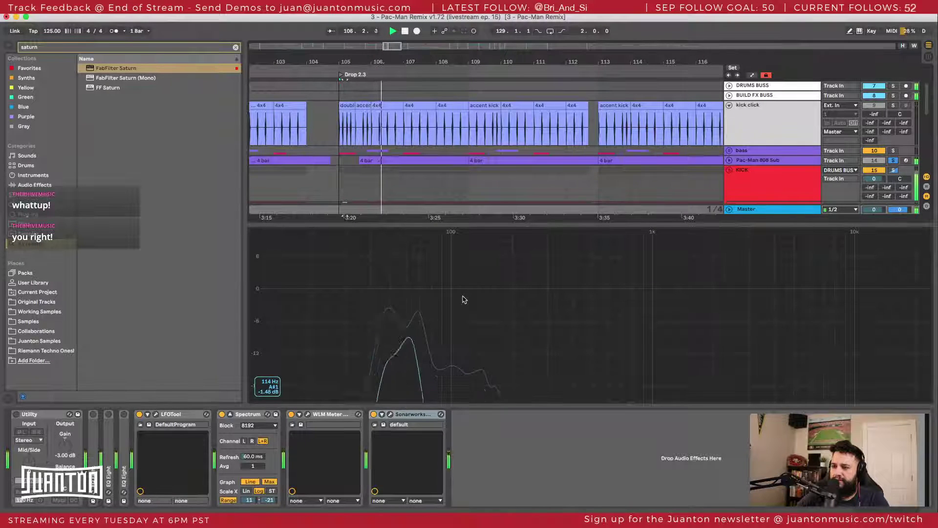
pyautogui.scroll(-2, 392, 179)
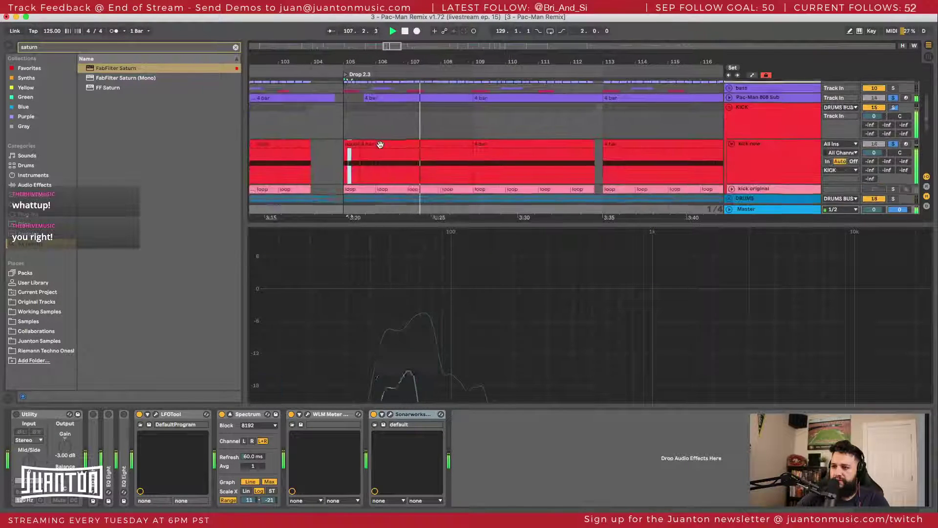
# Step: Unfold the Pac-Man 808 Sub track and play it with the kick around its first clip in Drop 2.3
pyautogui.click(362, 127)
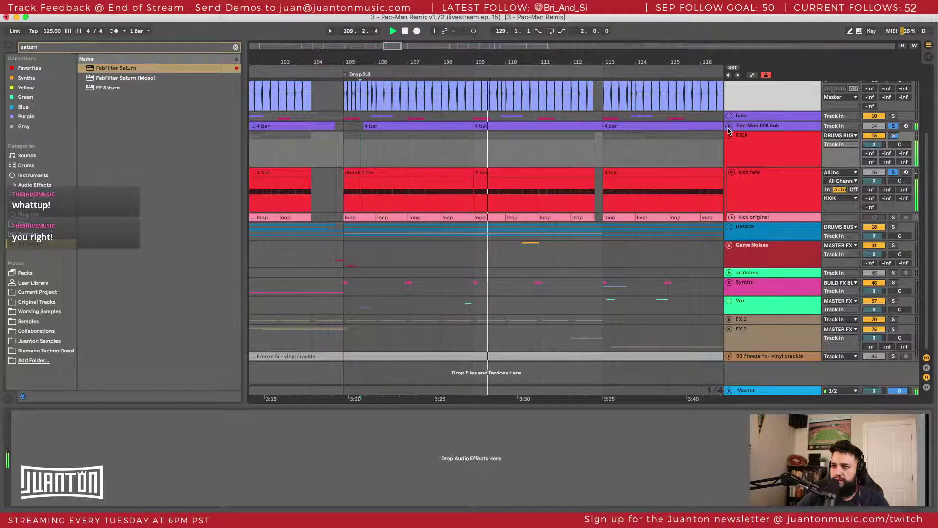
pyautogui.press('z')
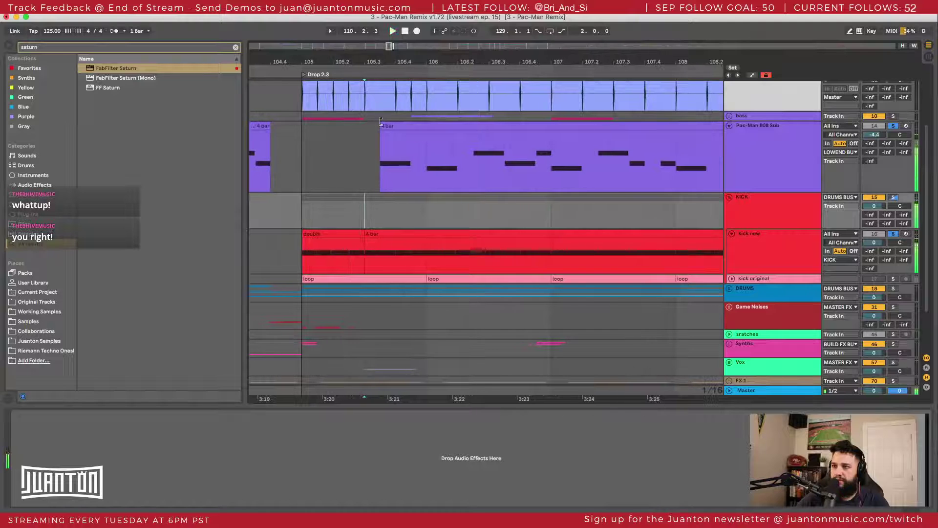
pyautogui.click(384, 127)
pyautogui.press('space')
pyautogui.moveTo(384, 128); pyautogui.dragTo(375, 127)
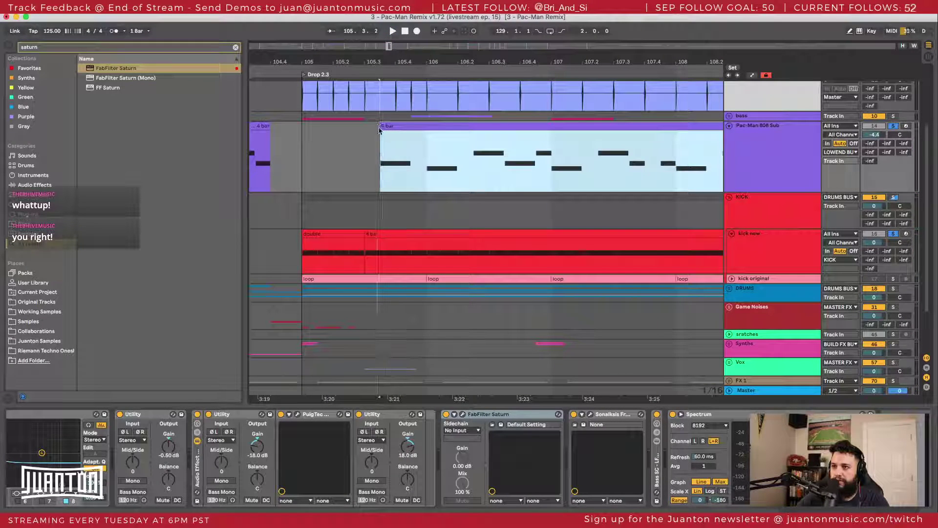
pyautogui.click(301, 138)
pyautogui.press('space')
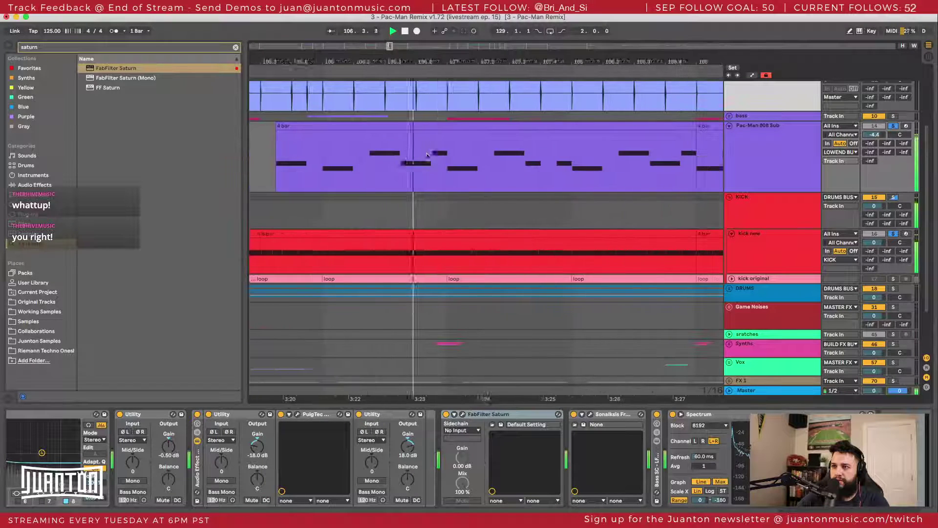
pyautogui.press('space')
pyautogui.click(303, 146)
pyautogui.press('space')
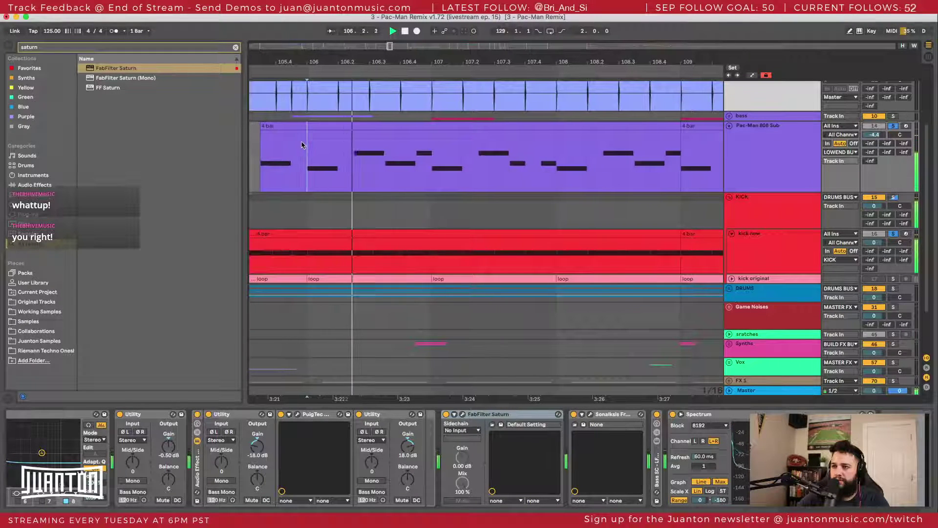
pyautogui.hscroll(-2, 301, 145)
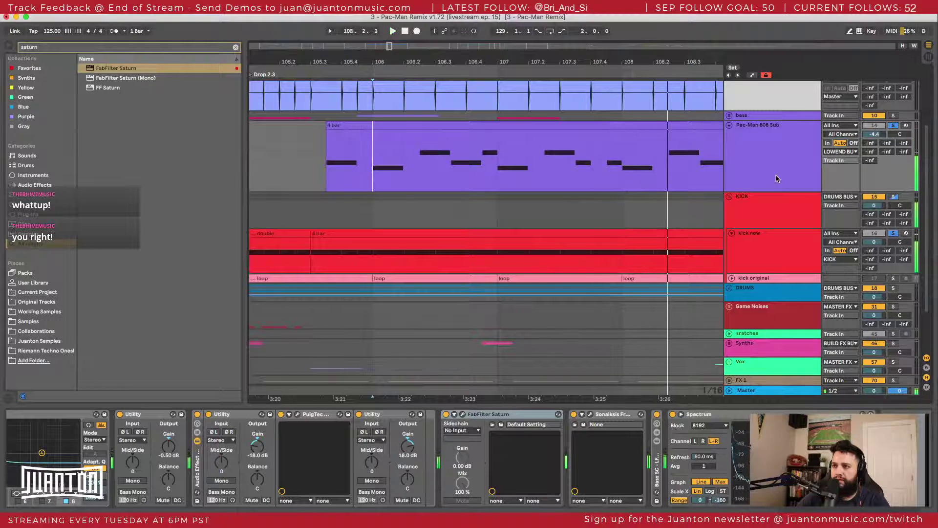
# Step: Expand the Pac-Man 808 Sub's Spectrum during playback and set its frequency scale to Log
pyautogui.doubleClick(790, 433)
pyautogui.press('space')
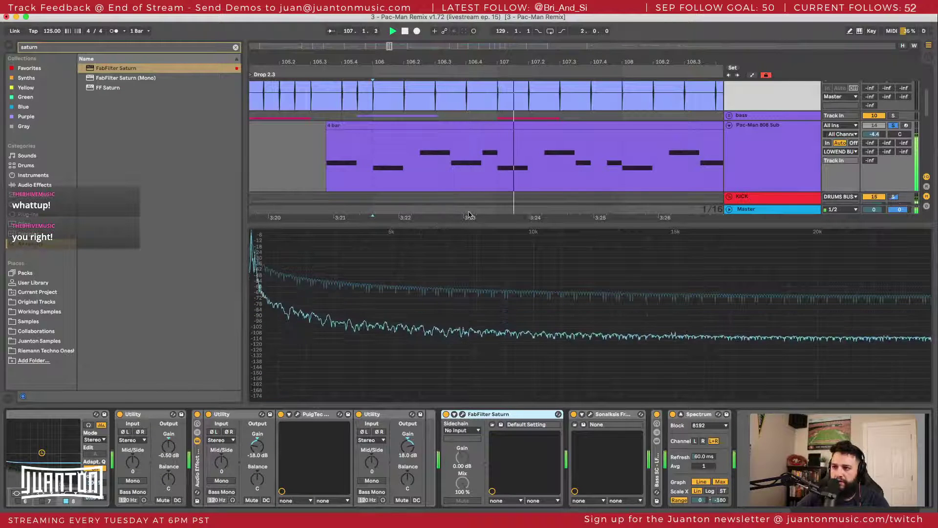
pyautogui.click(709, 490)
# Step: Set the Pac-Man 808 Sub's track volume to -5.9 dB while watching the Master's Spectrum
pyautogui.click(745, 209)
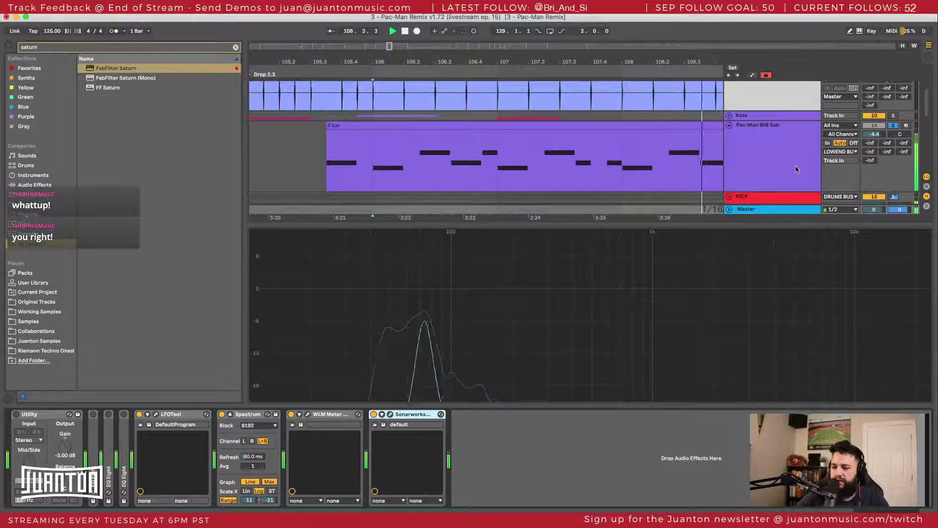
pyautogui.moveTo(878, 140); pyautogui.dragTo(878, 149)
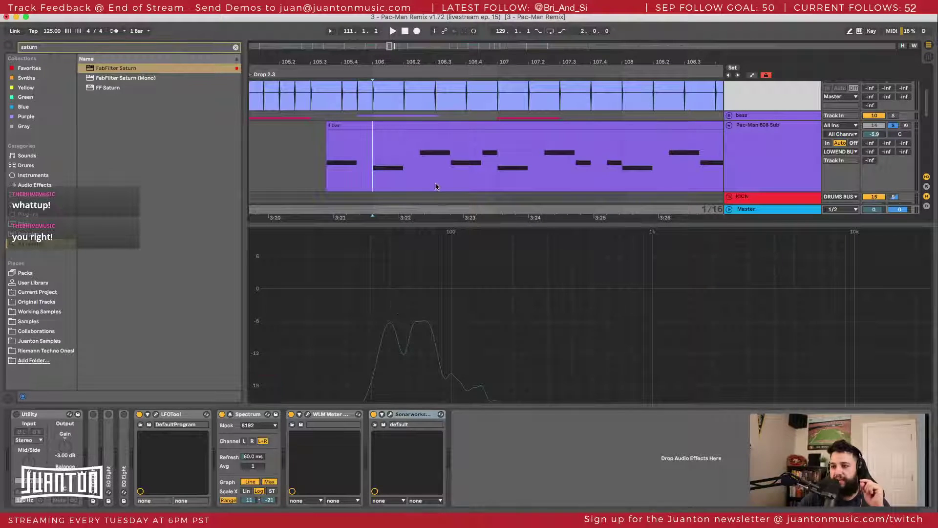
# Step: Unsolo the Pac-Man 808 Sub, review the MIDI notes of its clip, and keep only the KICK group soloed
pyautogui.scroll(2, 436, 186)
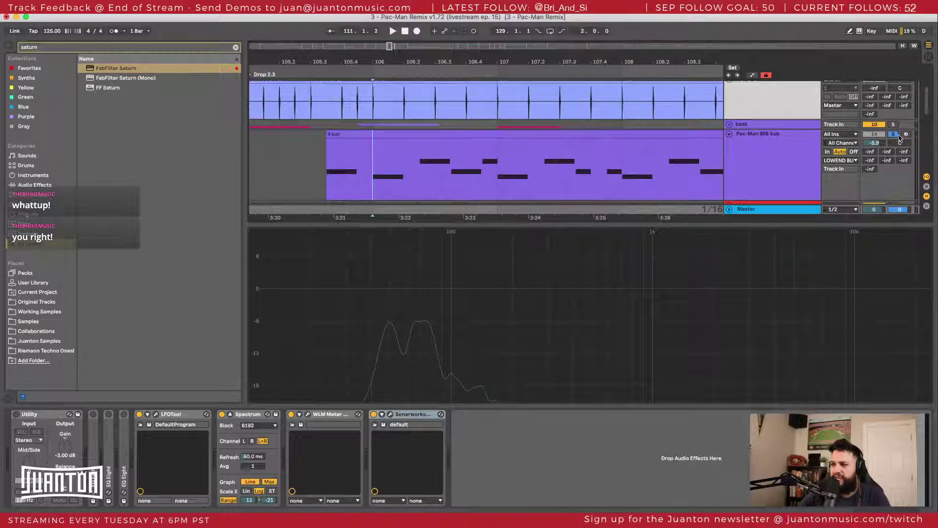
pyautogui.scroll(3, 875, 161)
pyautogui.scroll(-5, 879, 171)
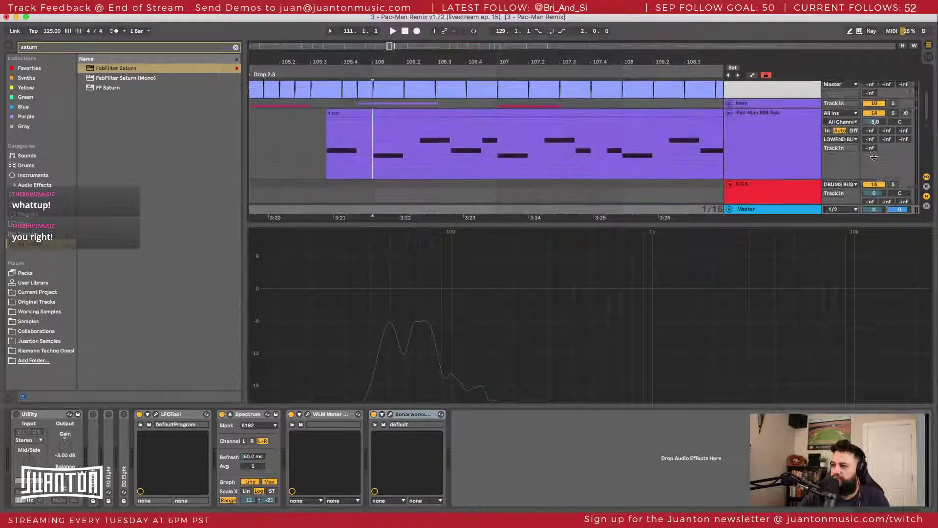
pyautogui.hotkey('shift', 'Tab')
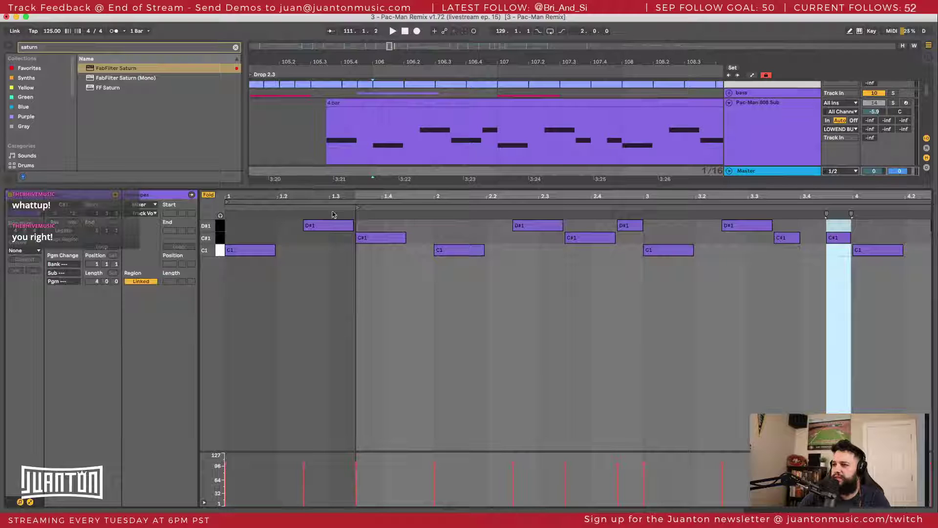
pyautogui.hotkey('shift', 'Tab')
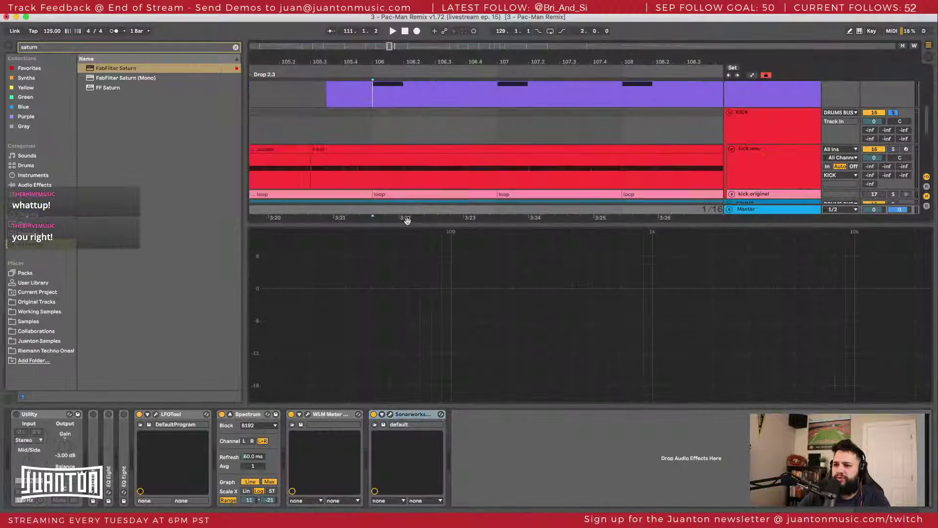
# Step: Play the soloed kick from its 4 bar clip, check it on the Master's Spectrum, and collapse the large Spectrum display
pyautogui.click(333, 150)
pyautogui.press('space')
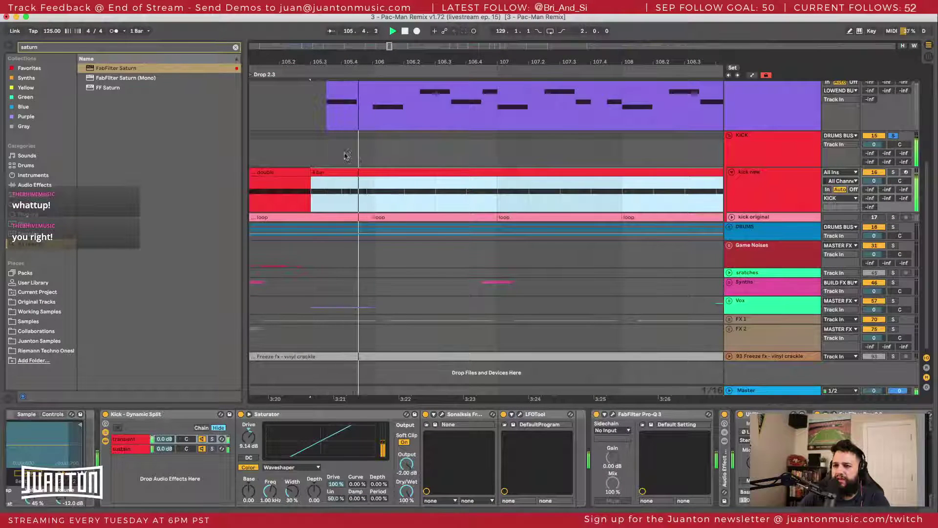
pyautogui.click(781, 392)
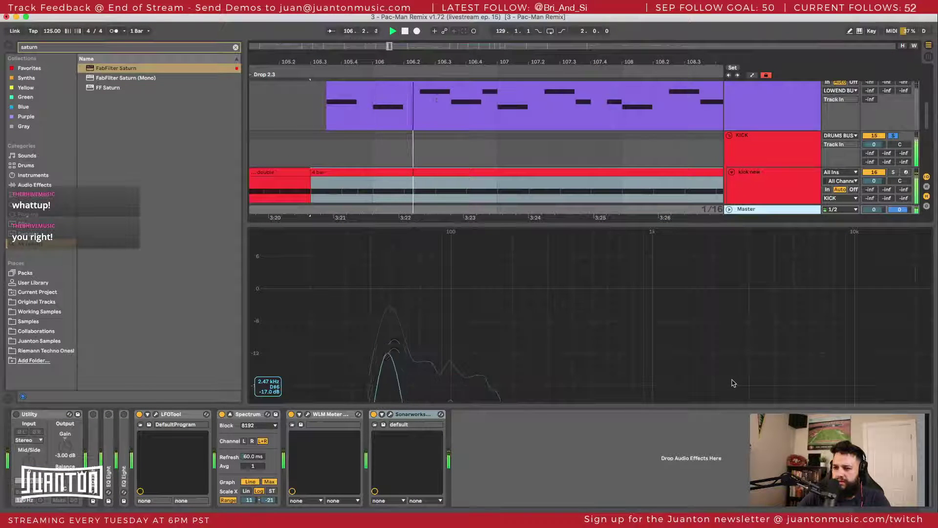
pyautogui.doubleClick(398, 317)
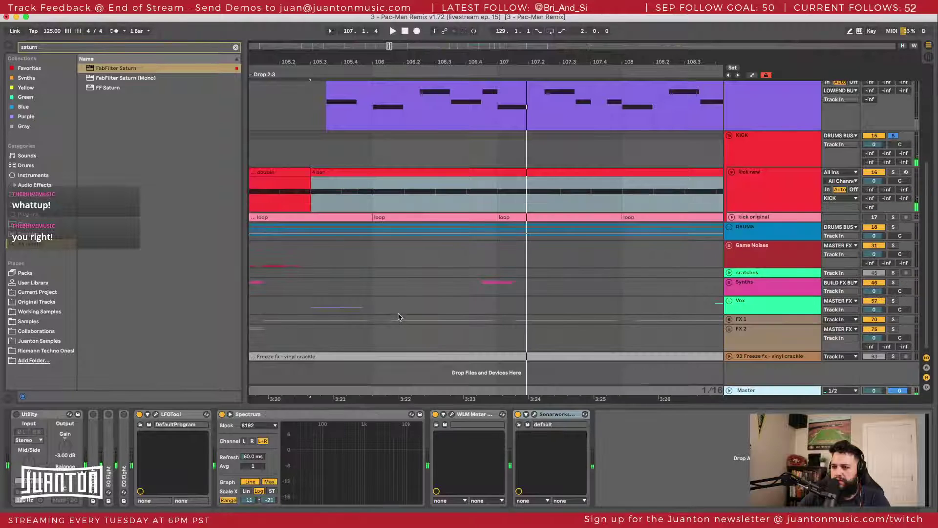
# Step: Shorten the kick note at 1.4 in the 4 bar clip to leave a small gap before the following note
pyautogui.doubleClick(353, 170)
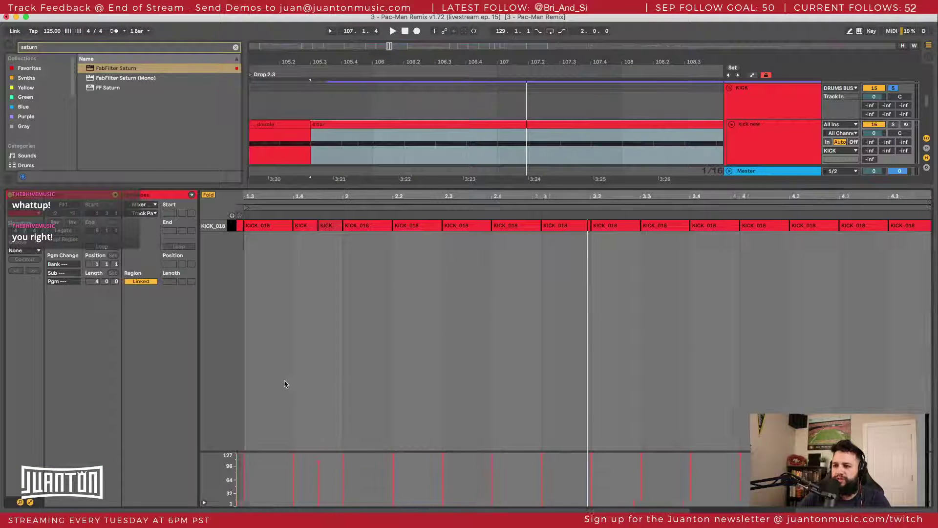
pyautogui.press('space')
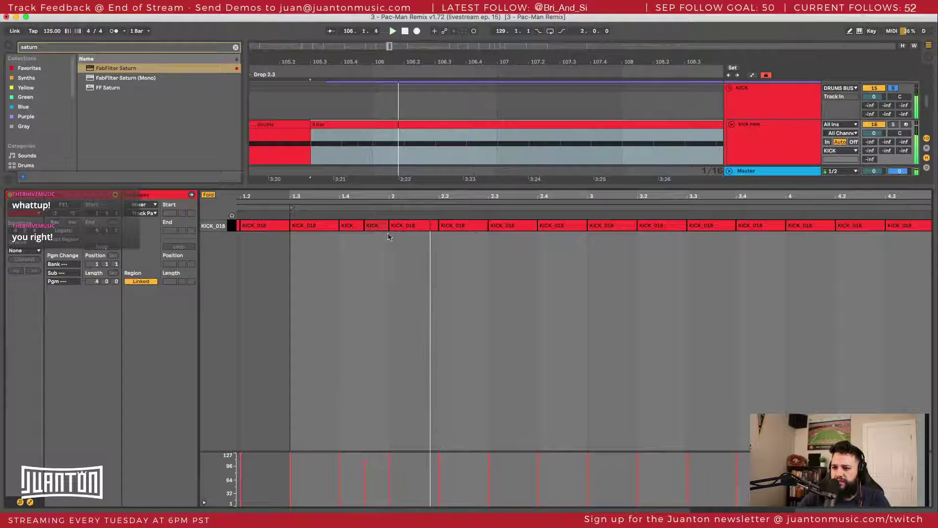
pyautogui.moveTo(362, 196); pyautogui.dragTo(373, 224)
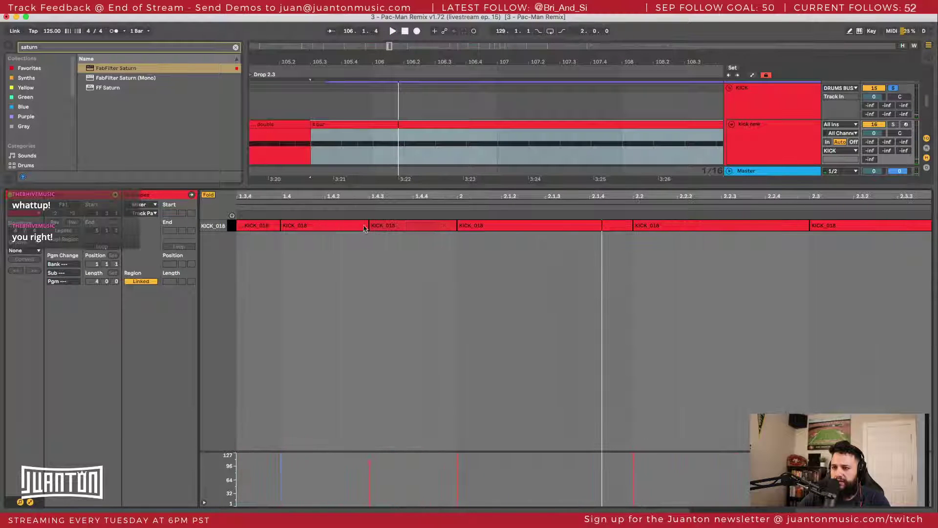
pyautogui.press('space')
pyautogui.click(366, 225)
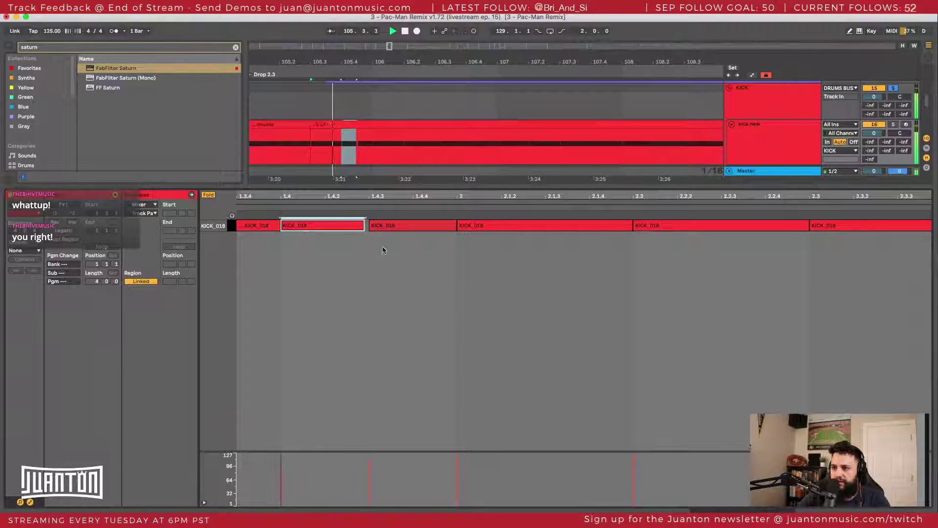
# Step: Play the edited kick pattern against the Master's Spectrum and recheck the notes of the 4 bar clip
pyautogui.click(774, 171)
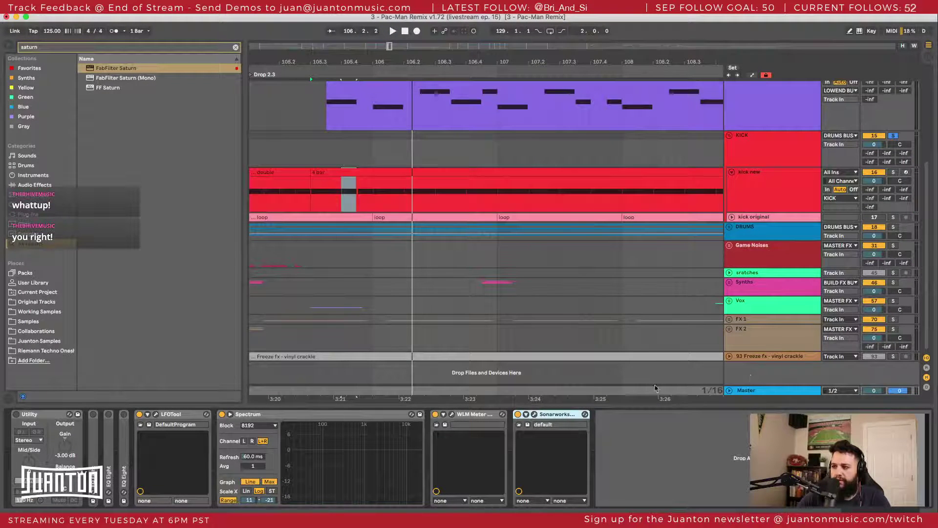
pyautogui.press('space')
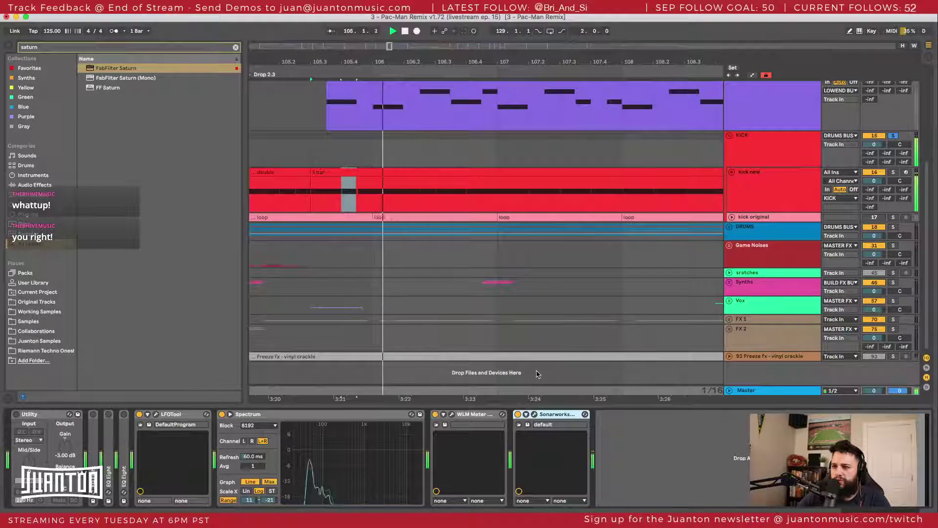
pyautogui.doubleClick(353, 187)
pyautogui.click(424, 266)
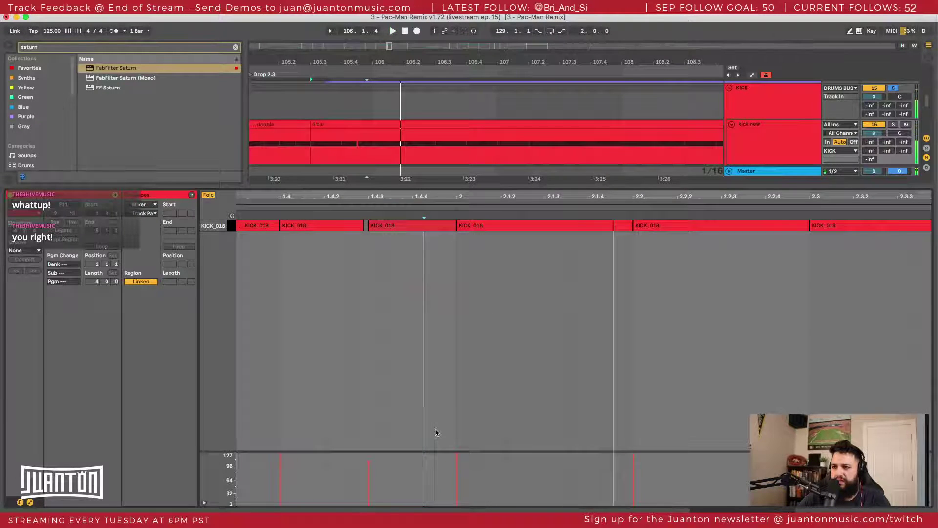
# Step: Play the soloed kick through the start of Drop 2.3 and place the playback start at bar 105
pyautogui.hotkey('shift', 'Tab')
pyautogui.hscroll(-5, 365, 194)
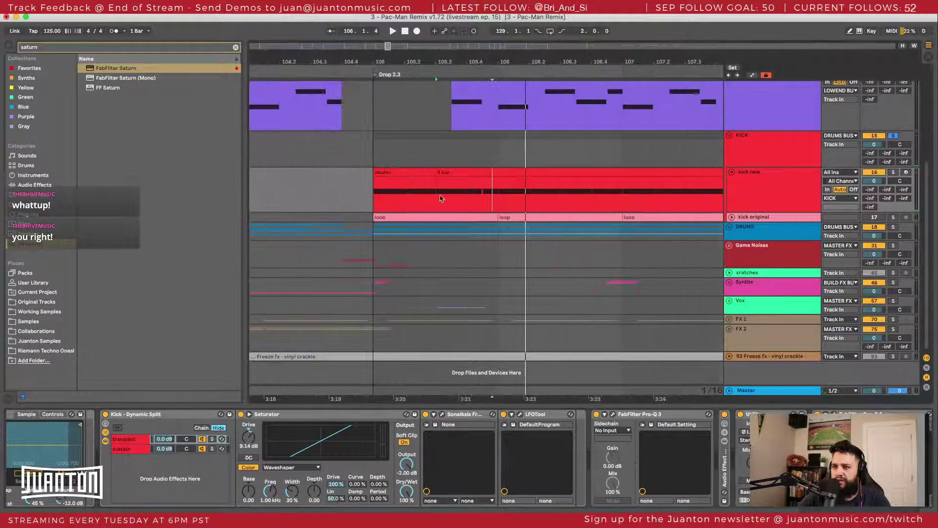
pyautogui.press('space')
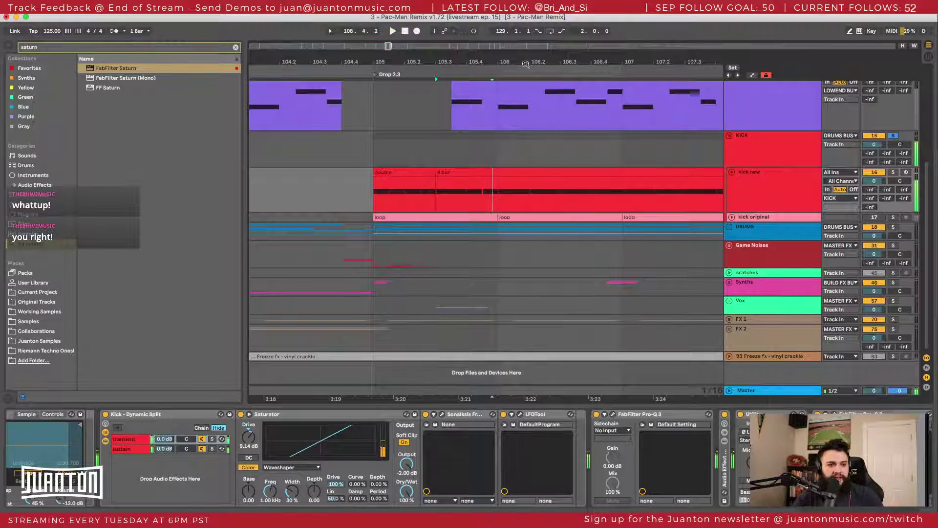
pyautogui.moveTo(526, 64); pyautogui.dragTo(526, 15)
pyautogui.click(518, 146)
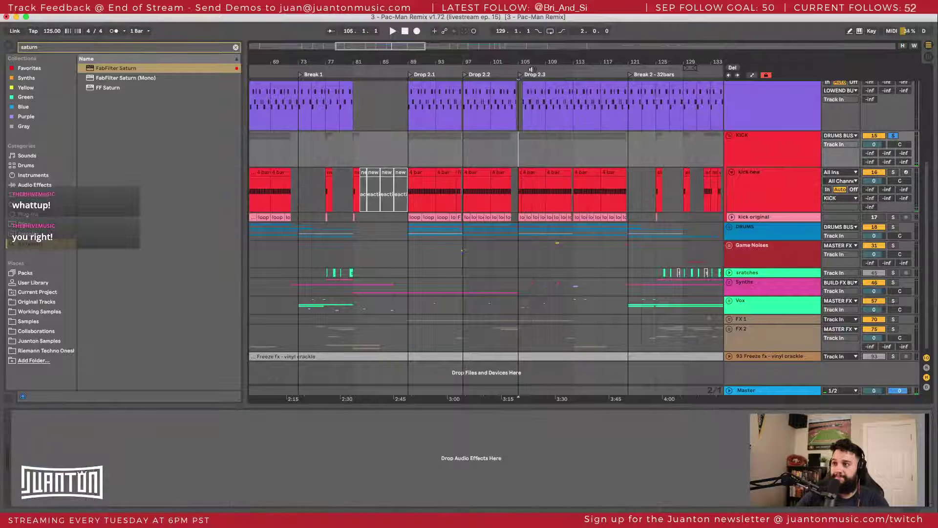
# Step: Play the mix from bar 105 at Drop 2.3 without the kick solo and fold the kick new track
pyautogui.press('+')
pyautogui.press('+')
pyautogui.press('space')
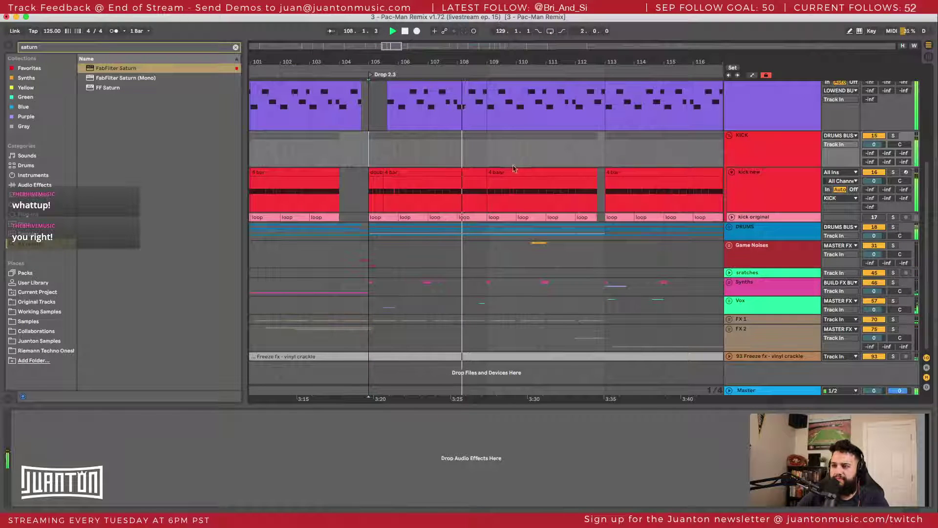
pyautogui.click(731, 172)
# Step: Clear the saturn search in the browser and bring back the device view in place of the clip view
pyautogui.doubleClick(623, 179)
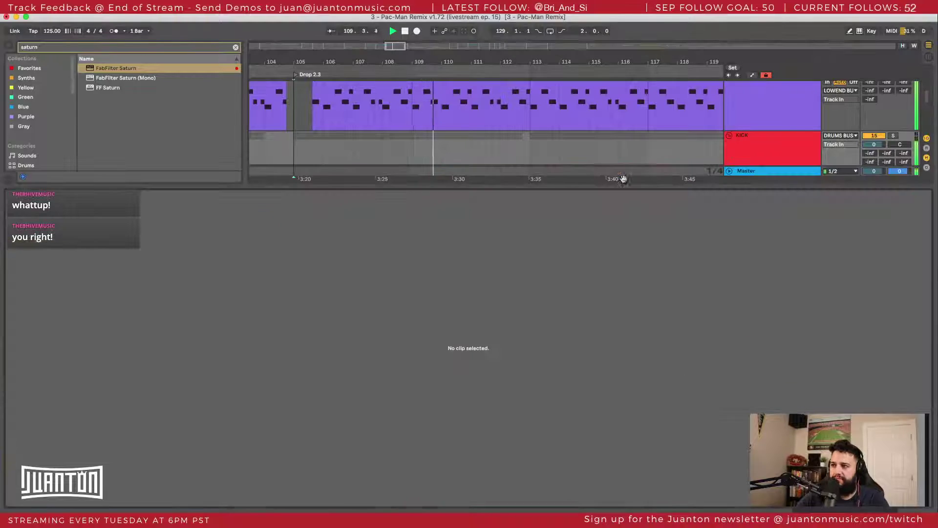
pyautogui.click(9, 47)
pyautogui.click(9, 47)
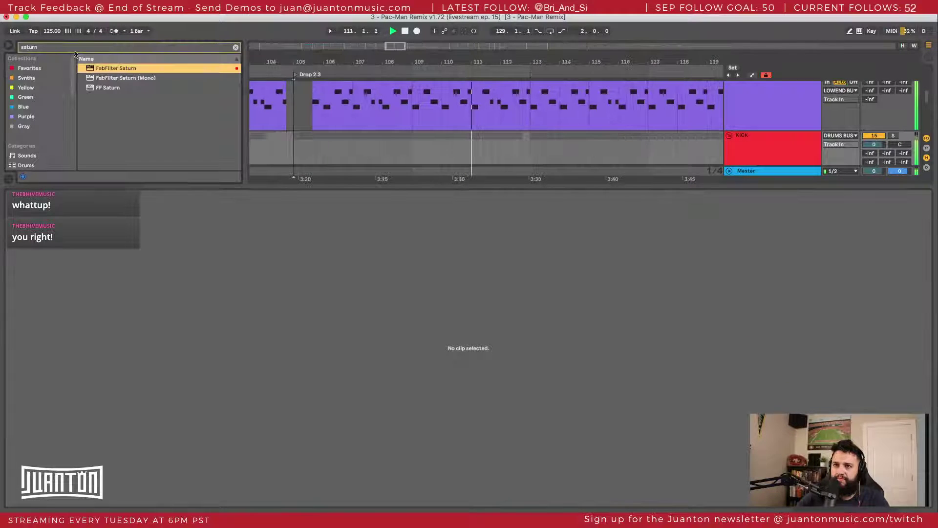
pyautogui.click(236, 48)
pyautogui.click(360, 160)
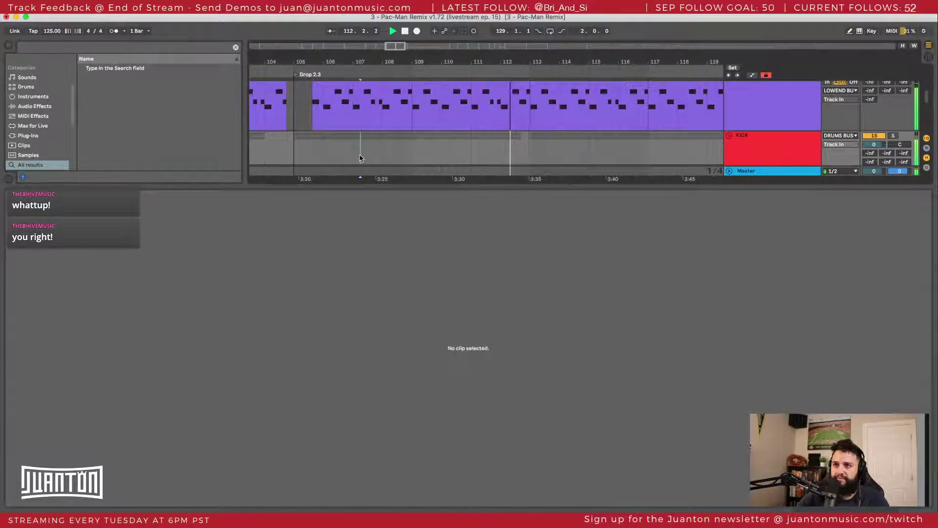
pyautogui.hotkey('shift', 'Tab')
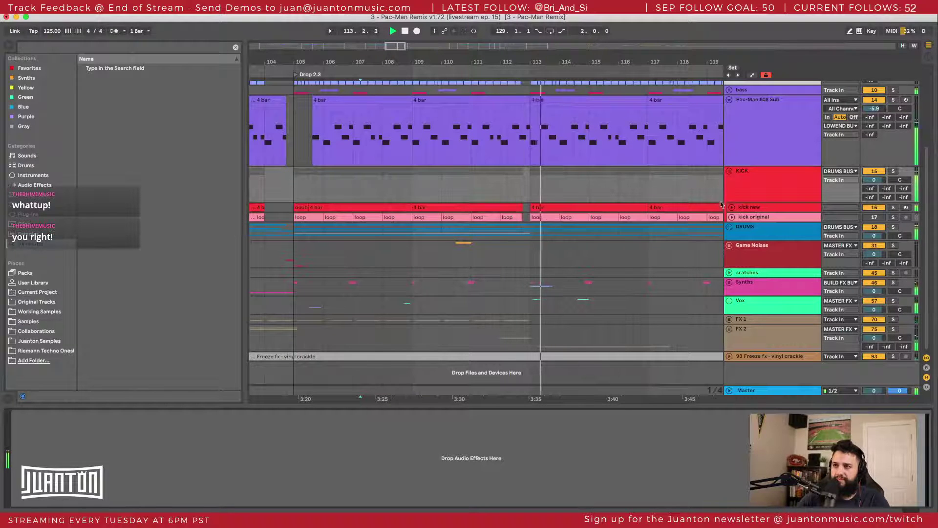
# Step: Unfold the DRUMS group and turn off the Sonarworks plug-in on the Master
pyautogui.click(729, 227)
pyautogui.scroll(-5, 745, 241)
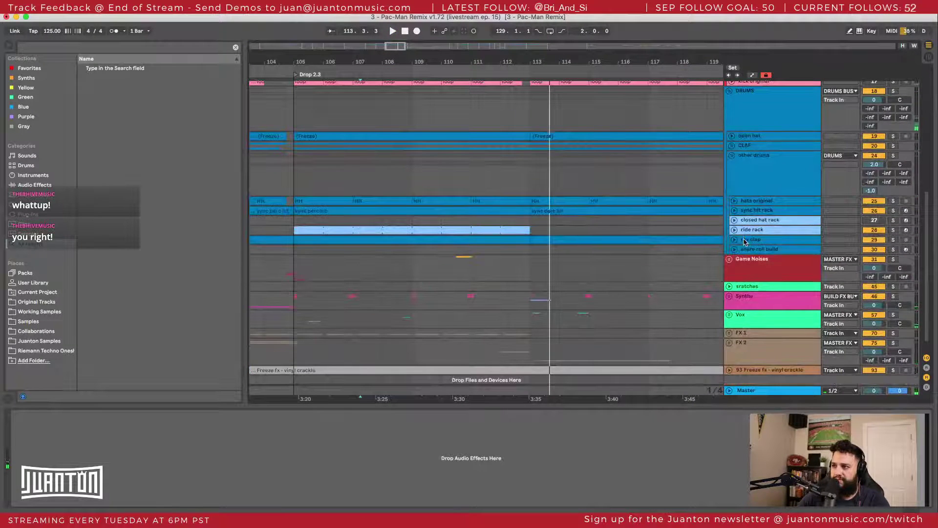
pyautogui.click(757, 391)
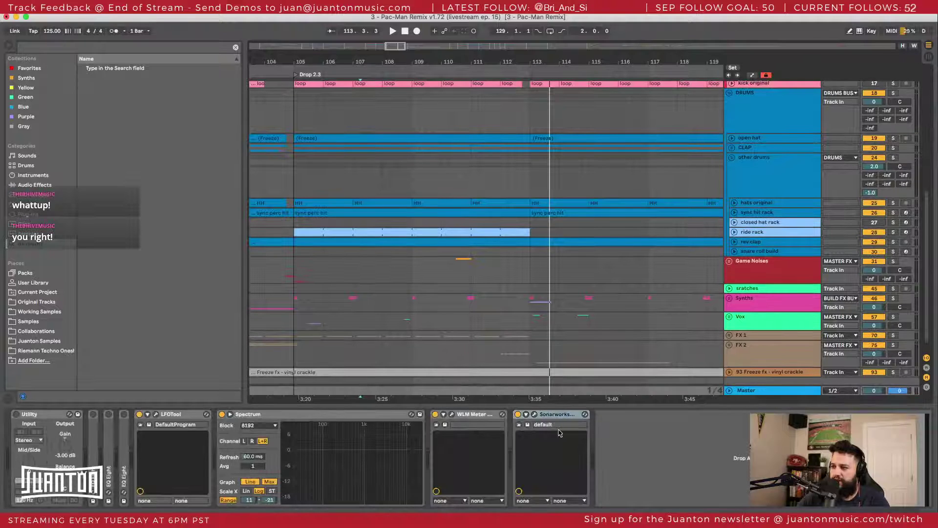
pyautogui.click(518, 414)
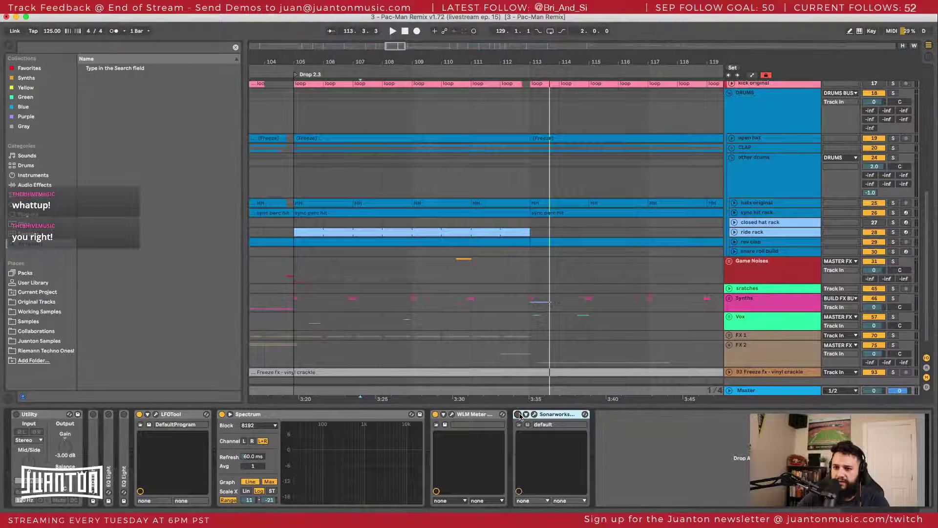
# Step: Play Drop 2.3 from bar 105 and hide the browser to widen the arrangement
pyautogui.click(295, 110)
pyautogui.press('space')
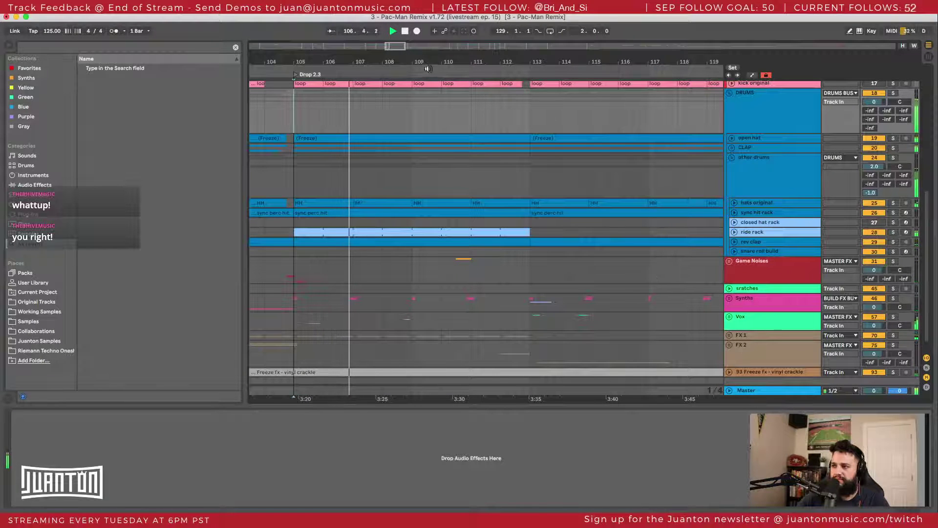
pyautogui.press('super+alt+b')
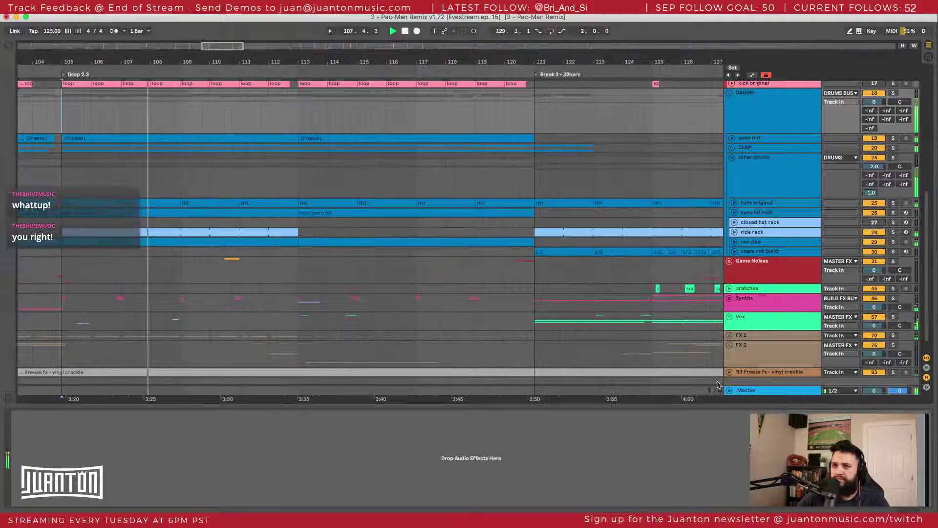
# Step: Compare the drop with the Master's Sonarworks plug-in turned on and off, leaving it off
pyautogui.click(746, 391)
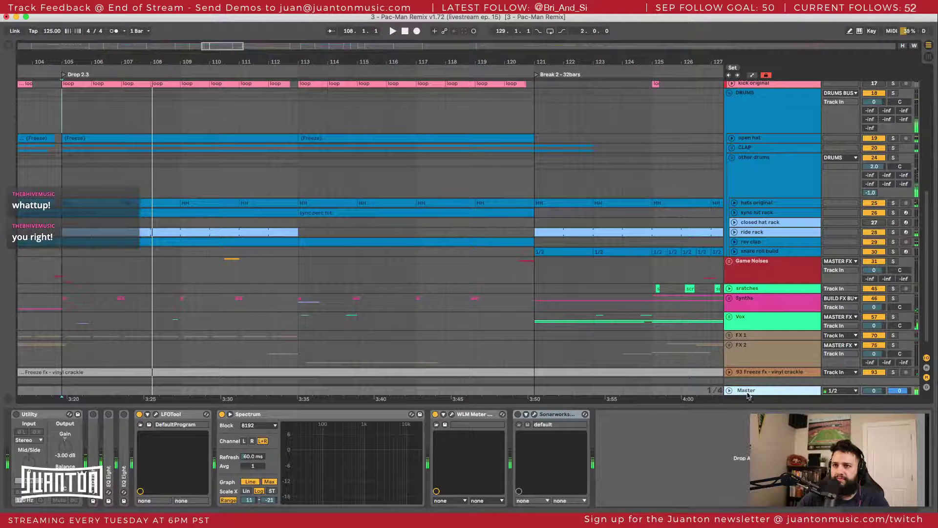
pyautogui.press('space')
pyautogui.click(517, 414)
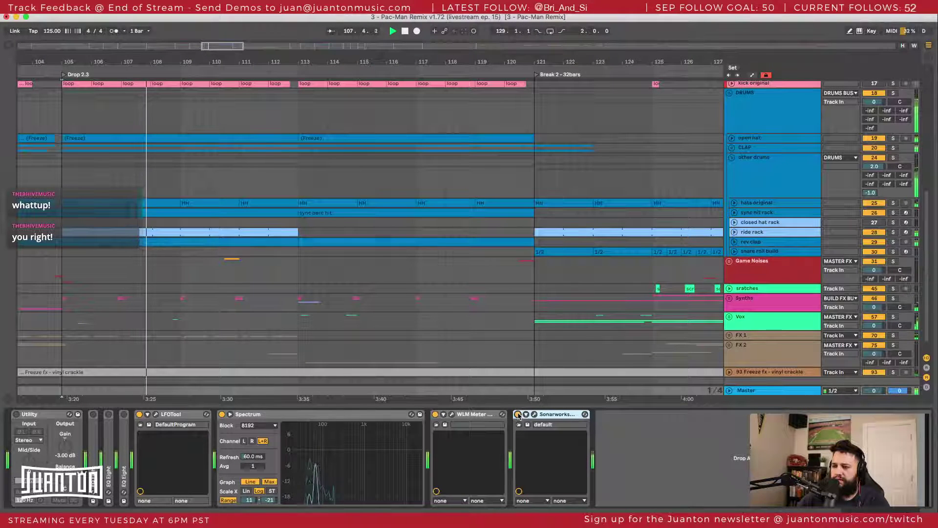
pyautogui.click(517, 414)
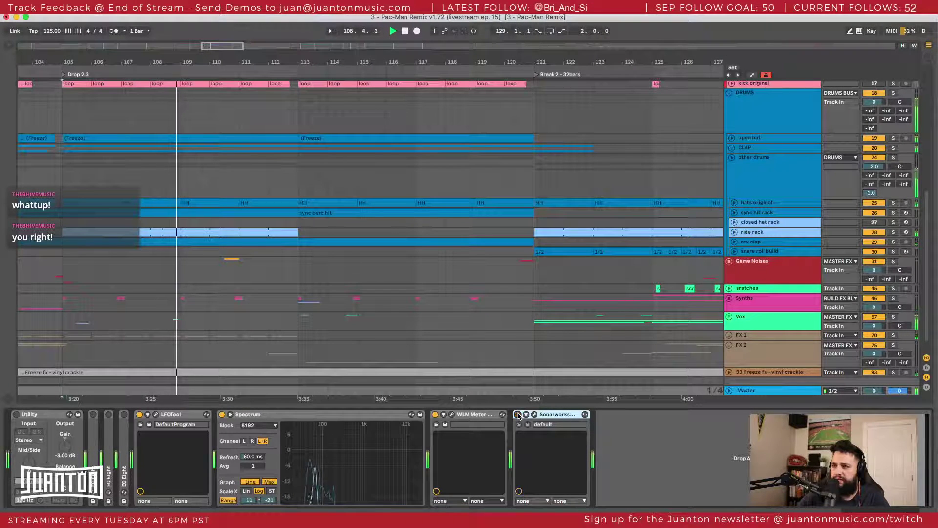
# Step: Set the playback start back at bar 105 and listen on through the full mix of Drop 2.3
pyautogui.click(64, 107)
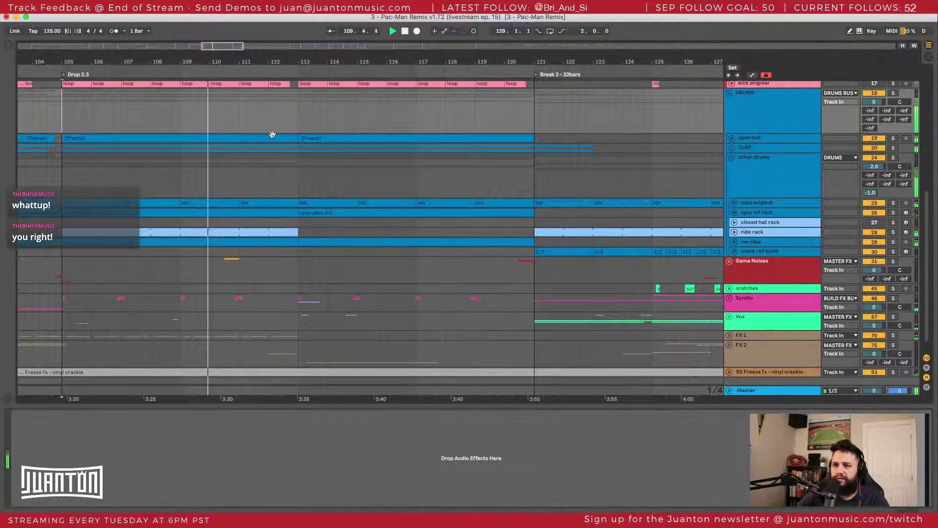
pyautogui.scroll(-1, 269, 133)
pyautogui.moveTo(210, 64); pyautogui.dragTo(283, 93)
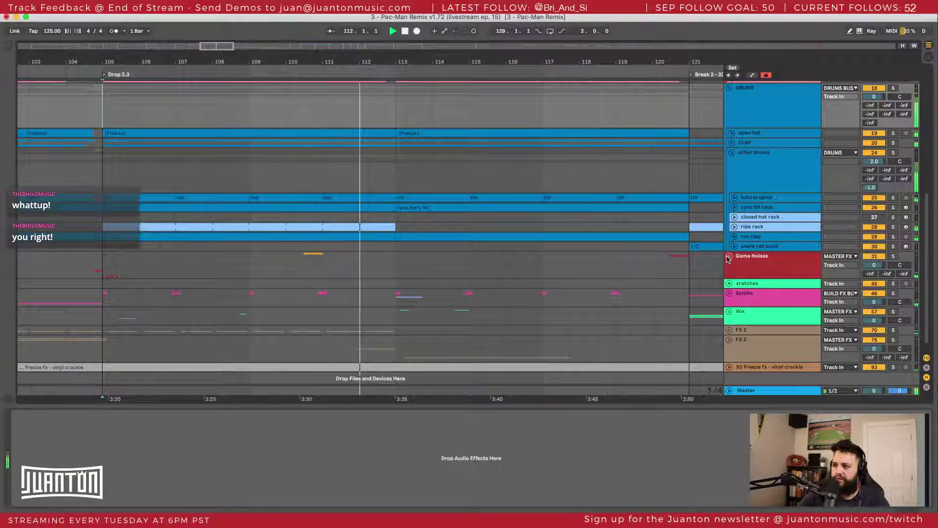
pyautogui.hscroll(3, 453, 274)
pyautogui.scroll(-1, 453, 274)
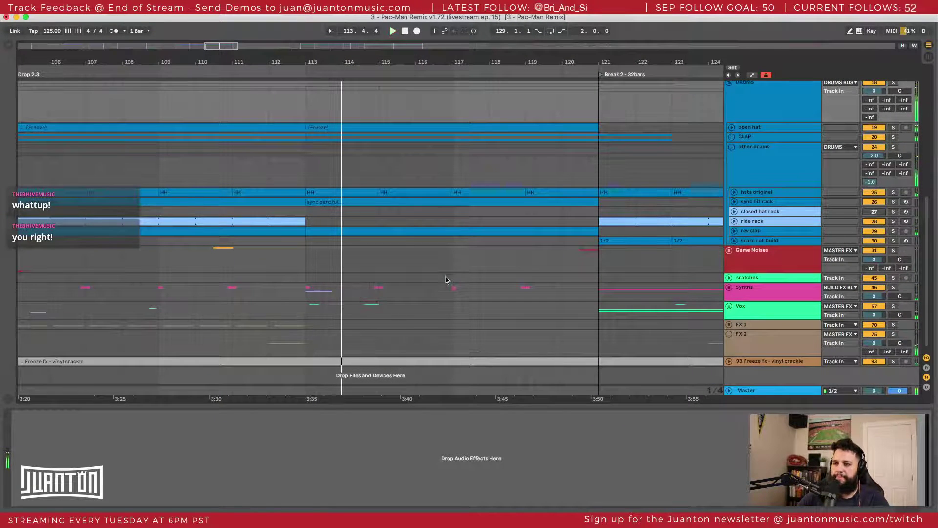
# Step: Expand the Bass SC - LFO tool rack on the Pac-Man 808 Sub track and collapse its two LFOTool plug-ins
pyautogui.scroll(2, 447, 281)
pyautogui.scroll(4, 447, 281)
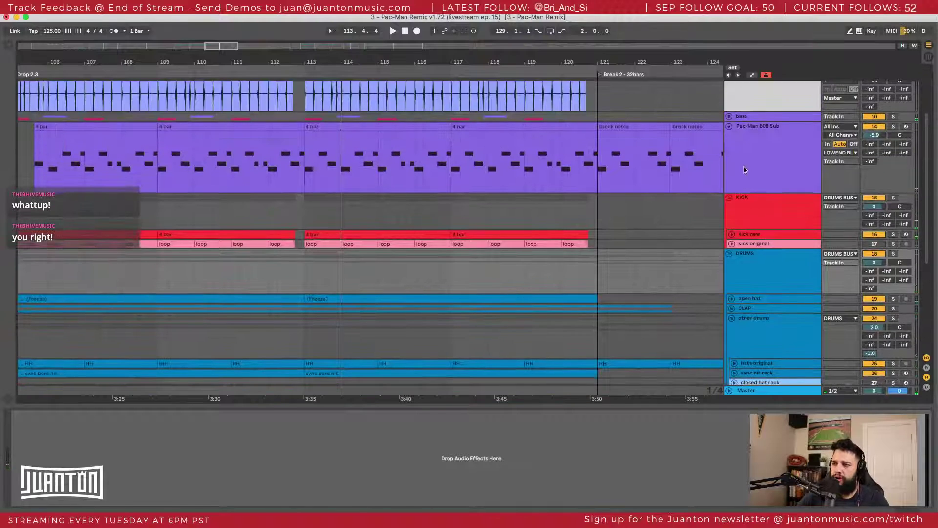
pyautogui.click(747, 179)
pyautogui.click(681, 413)
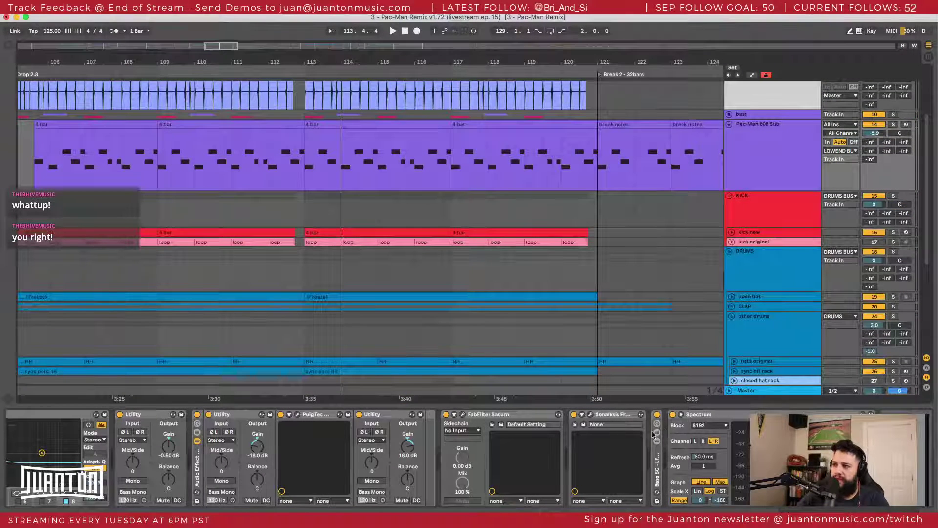
pyautogui.hscroll(-1, 657, 465)
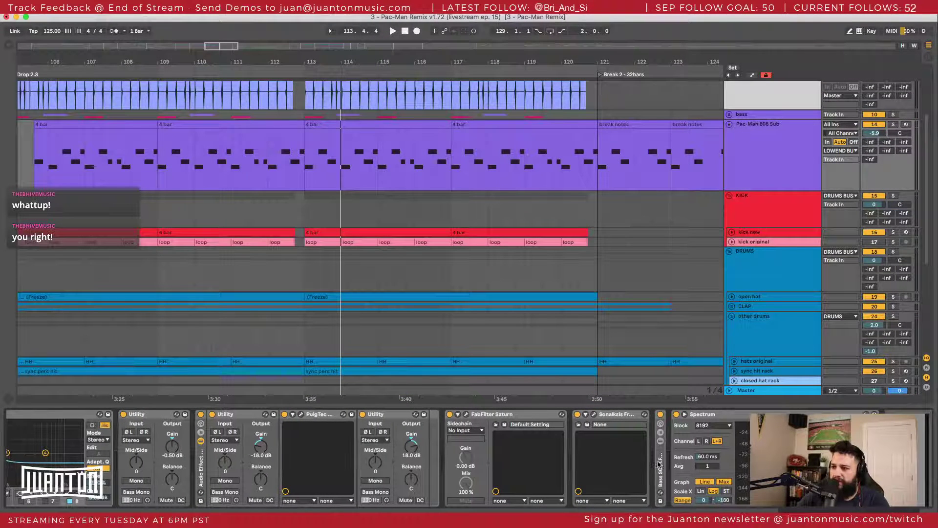
pyautogui.doubleClick(659, 465)
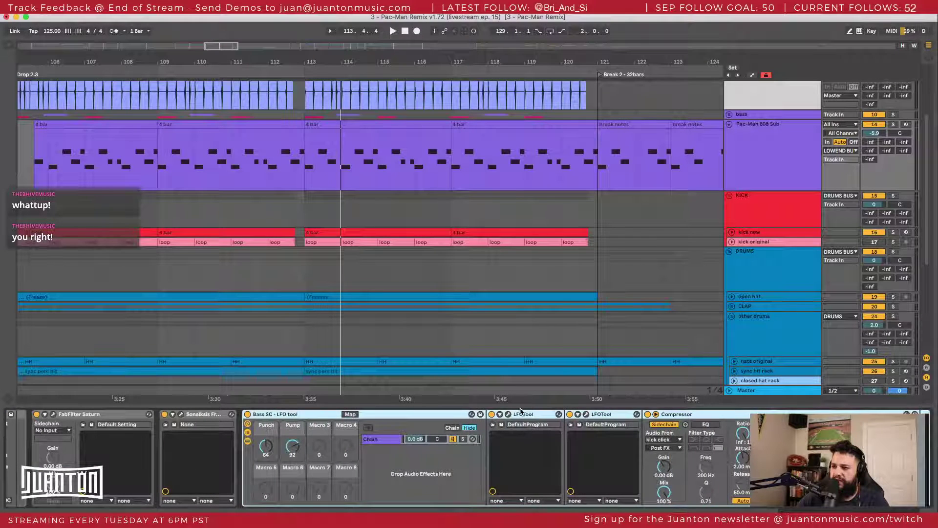
pyautogui.doubleClick(520, 414)
pyautogui.doubleClick(559, 414)
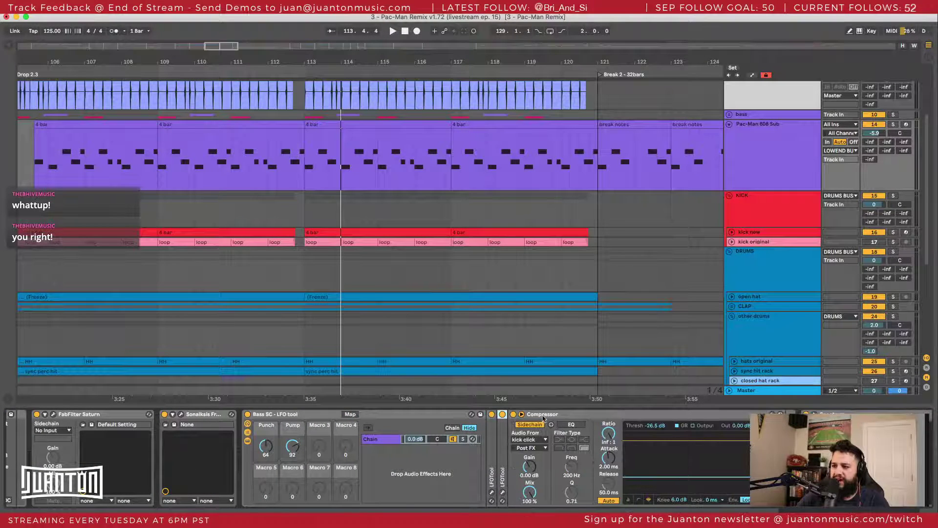
pyautogui.hscroll(5, 543, 418)
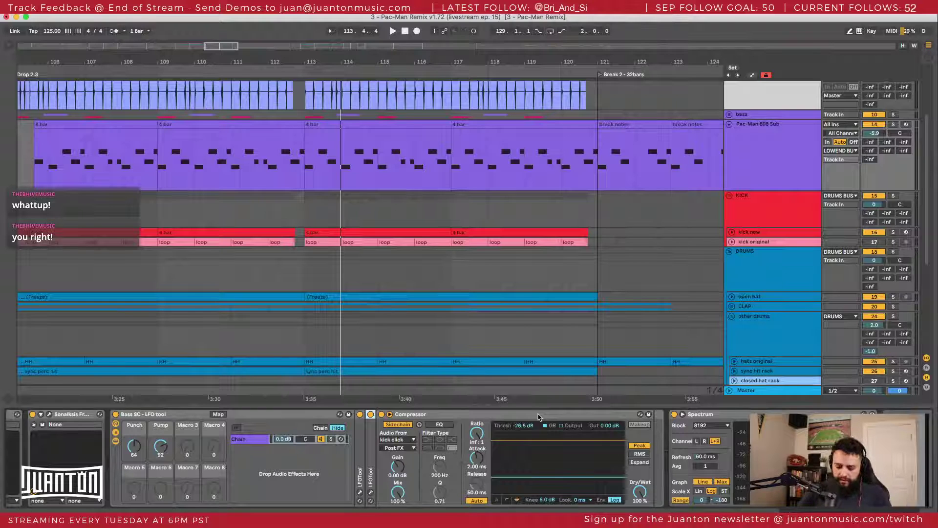
# Step: Remove the Bass SC - LFO tool rack and its LFOTools from the 808 Sub, keeping only the kick click sidechain Compressor
pyautogui.click(414, 417)
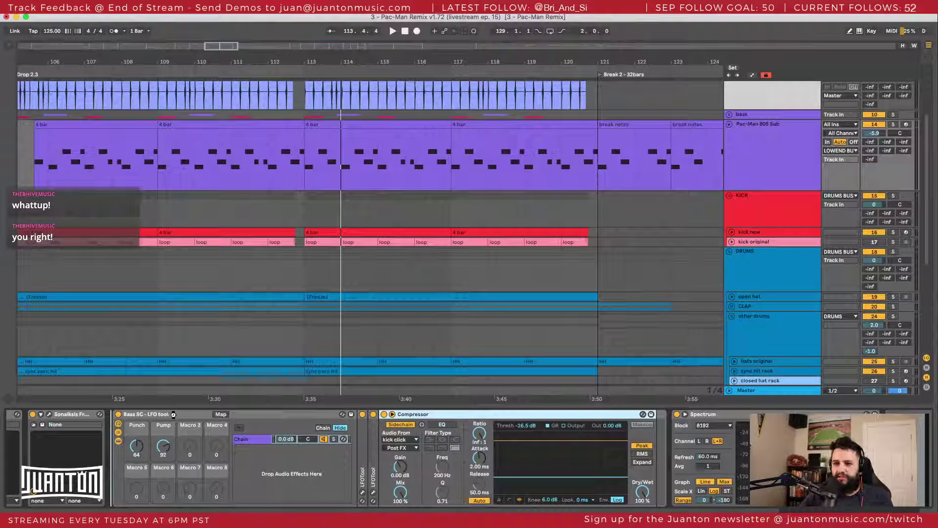
pyautogui.moveTo(173, 415); pyautogui.dragTo(179, 418)
pyautogui.click(430, 415)
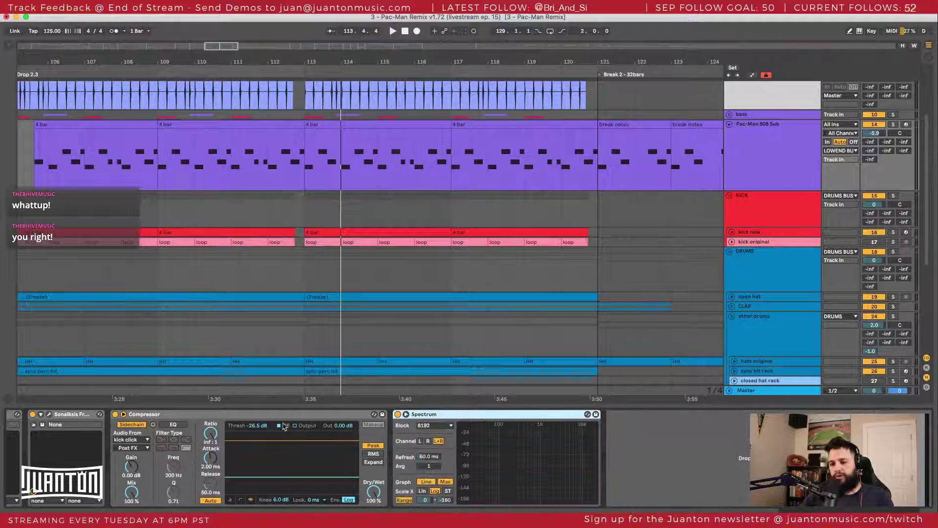
pyautogui.press('Delete')
# Step: Play Drop 2.3 and solo the Pac-Man 808 Sub together with the KICK group
pyautogui.press('space')
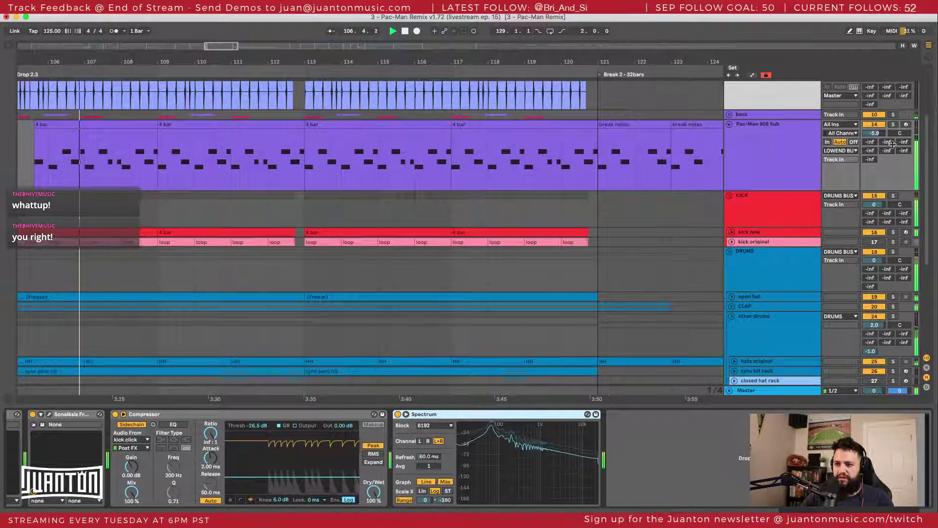
pyautogui.click(893, 124)
pyautogui.click(894, 195)
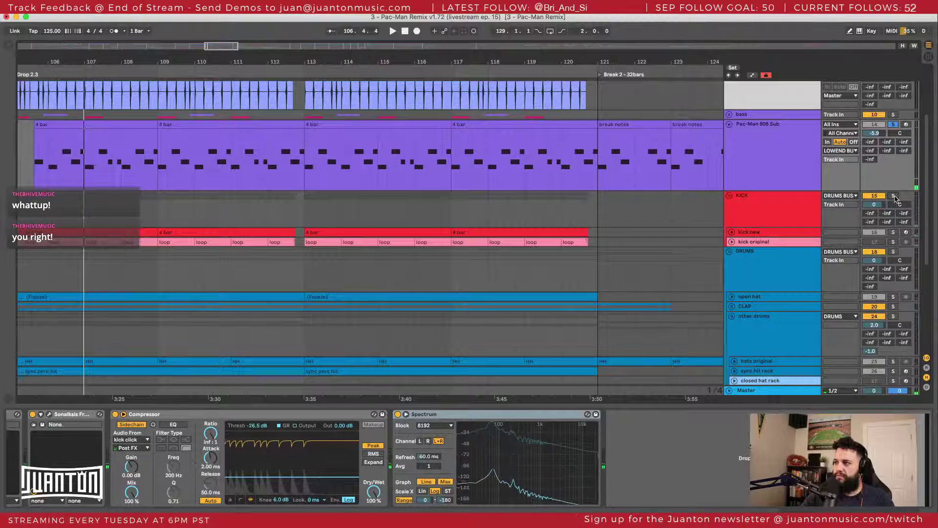
# Step: Set the 808 Sub Compressor's threshold to -35.0 dB, attack to 0.01 ms and release to 174 ms with auto release off
pyautogui.click(145, 415)
pyautogui.hscroll(-4, 145, 417)
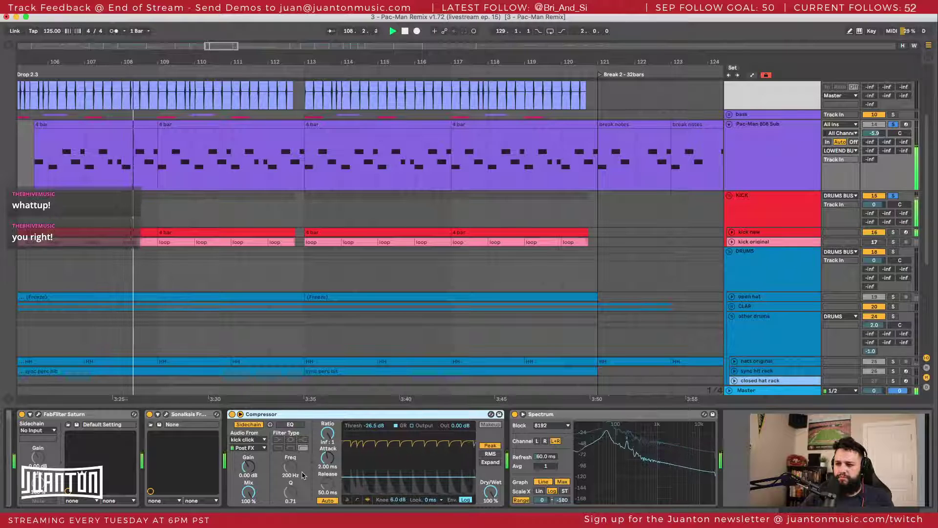
pyautogui.moveTo(374, 425); pyautogui.dragTo(374, 420)
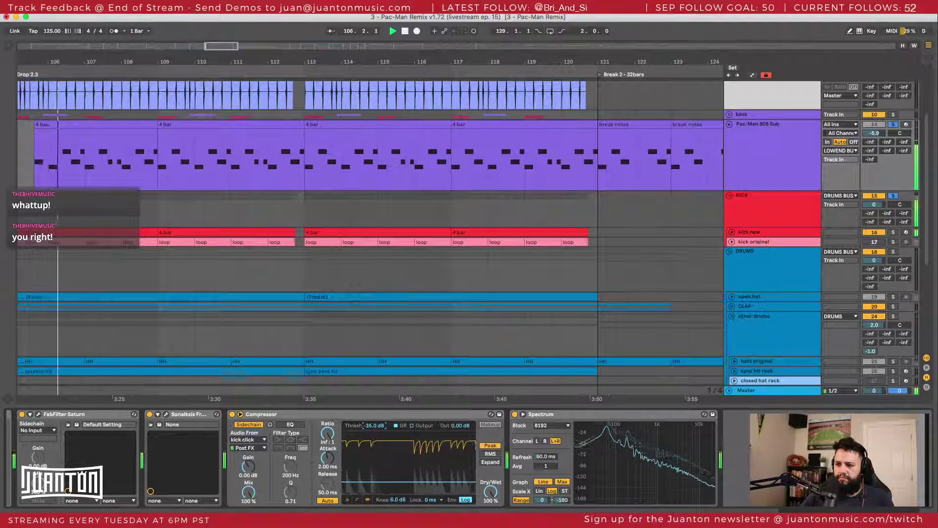
pyautogui.moveTo(328, 458)
pyautogui.mouseDown()
pyautogui.moveTo(327, 484)
pyautogui.moveTo(327, 473)
pyautogui.mouseUp()
pyautogui.click(327, 500)
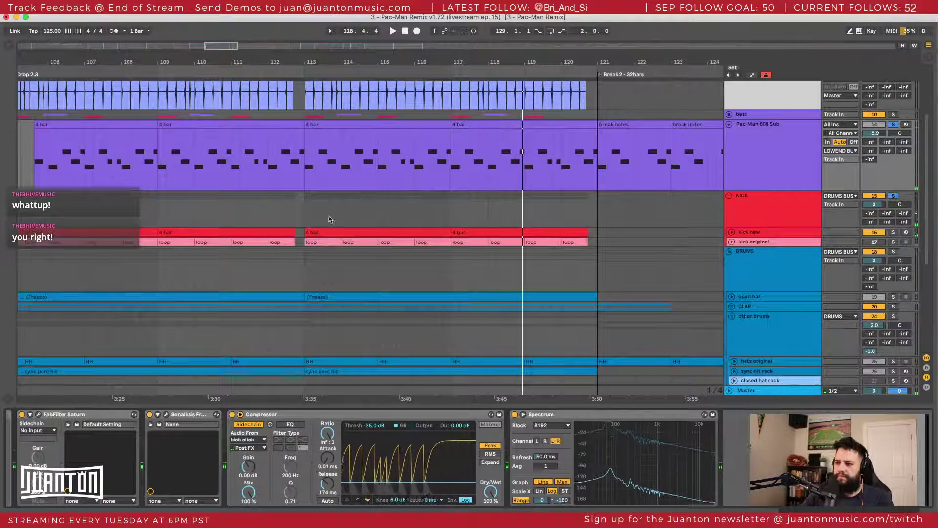
# Step: Open the kick new clip at bar 113, lower the velocity of the first bar's last kick note and audition it
pyautogui.doubleClick(331, 231)
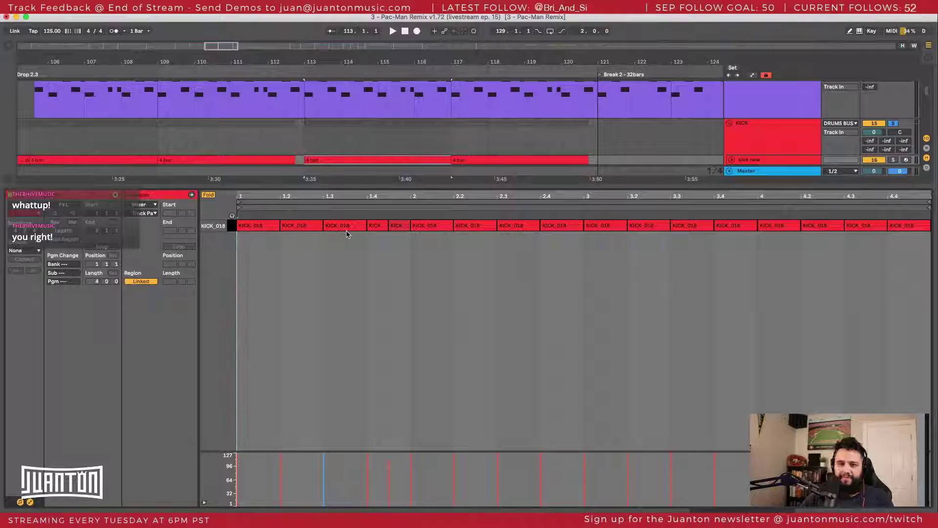
pyautogui.click(323, 276)
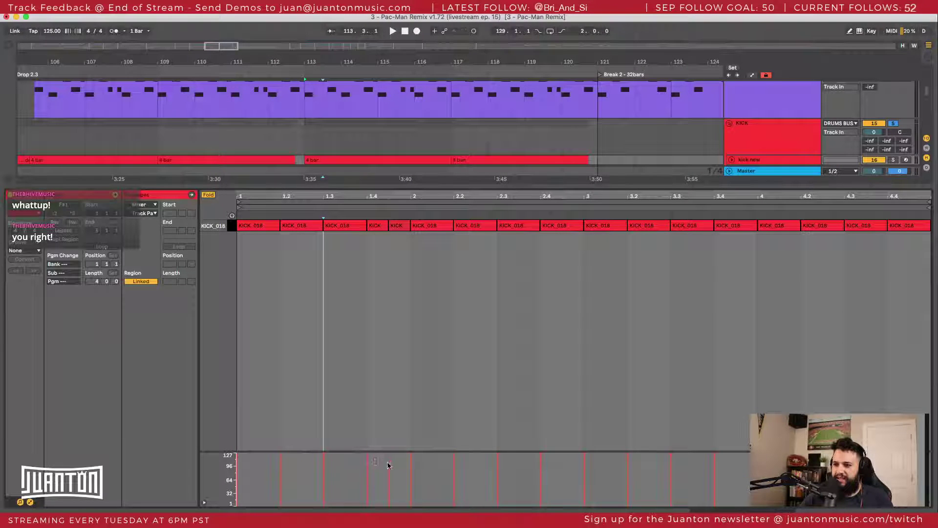
pyautogui.moveTo(374, 460); pyautogui.dragTo(387, 477)
pyautogui.press('space')
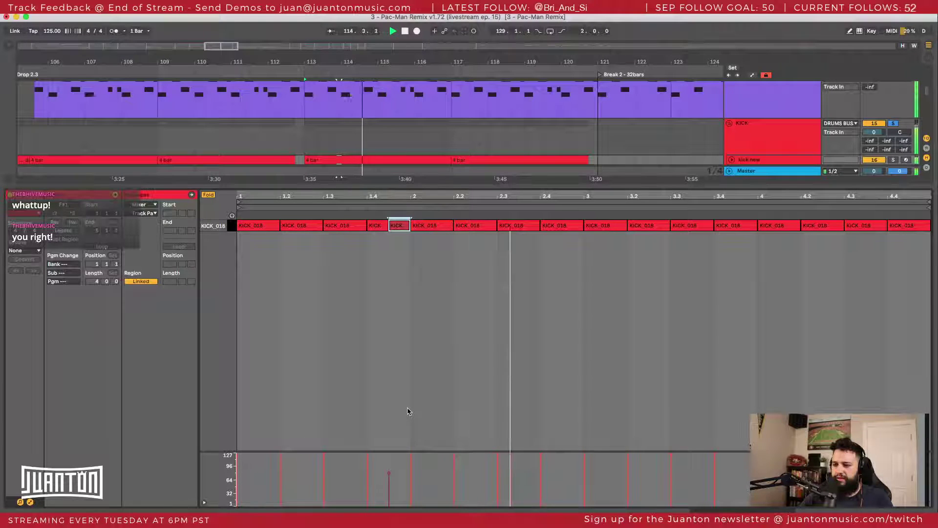
pyautogui.click(410, 376)
pyautogui.press('space')
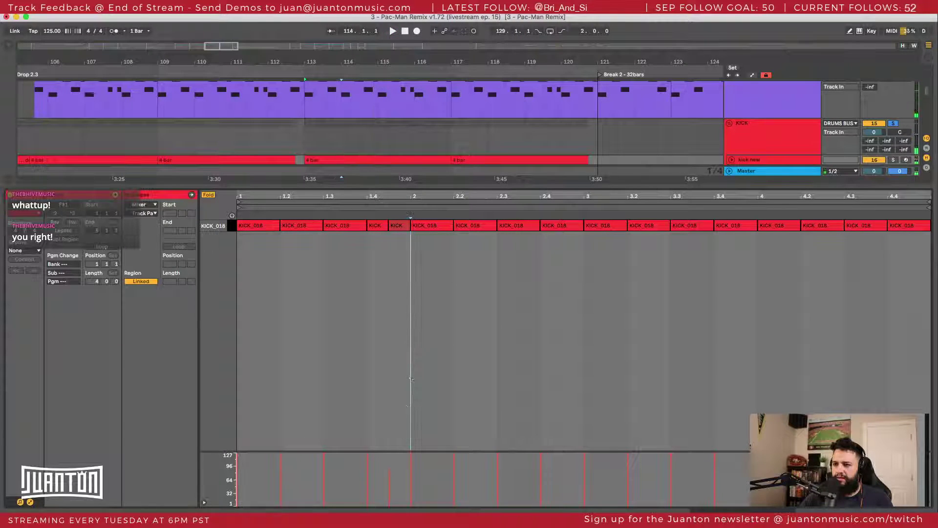
# Step: Raise the velocity of the first bar's last kick note and return to the kick new track's devices
pyautogui.moveTo(388, 474)
pyautogui.mouseDown()
pyautogui.moveTo(389, 463)
pyautogui.moveTo(388, 477)
pyautogui.mouseUp()
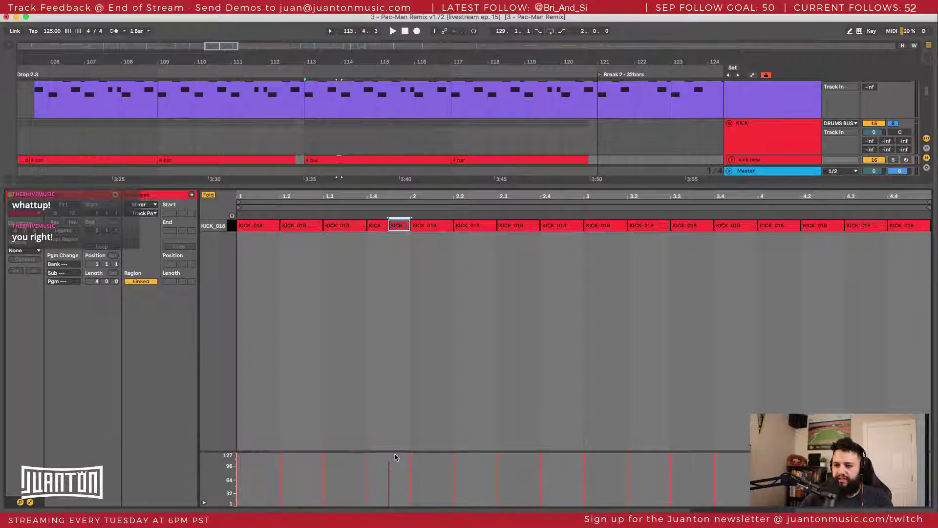
pyautogui.click(383, 389)
pyautogui.hotkey('shift', 'Tab')
pyautogui.hscroll(-1, 364, 166)
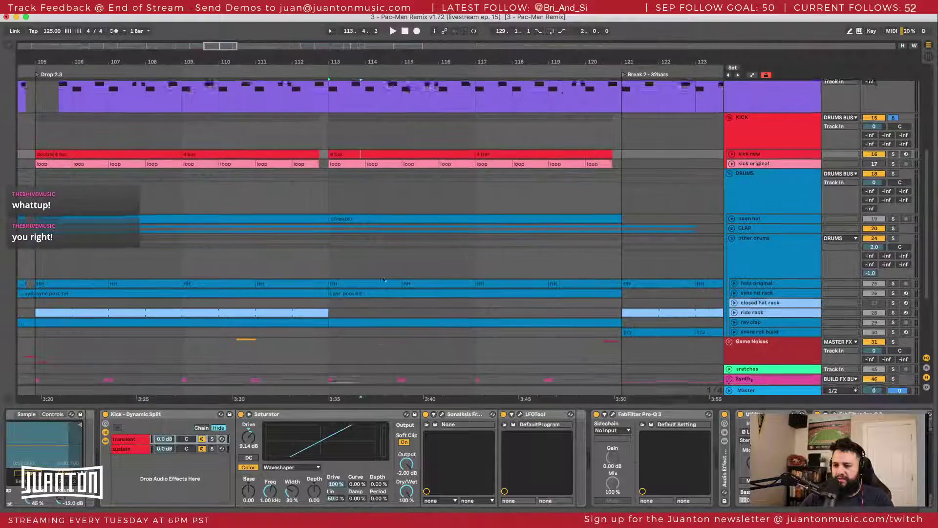
# Step: Solo the CLAP and open hat tracks while playing Drop 2.3 from bar 113, and collapse the other drums group
pyautogui.hscroll(3, 363, 164)
pyautogui.scroll(2, 368, 171)
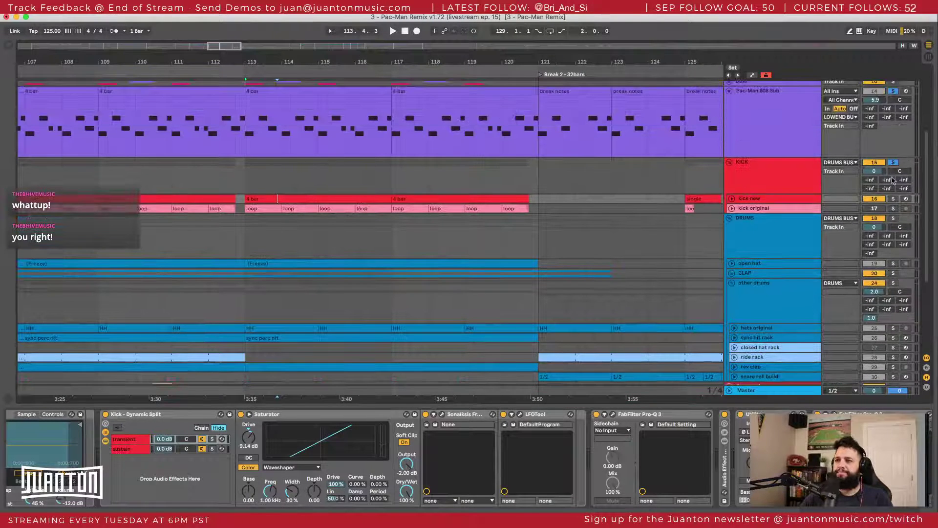
pyautogui.click(893, 273)
pyautogui.press('space')
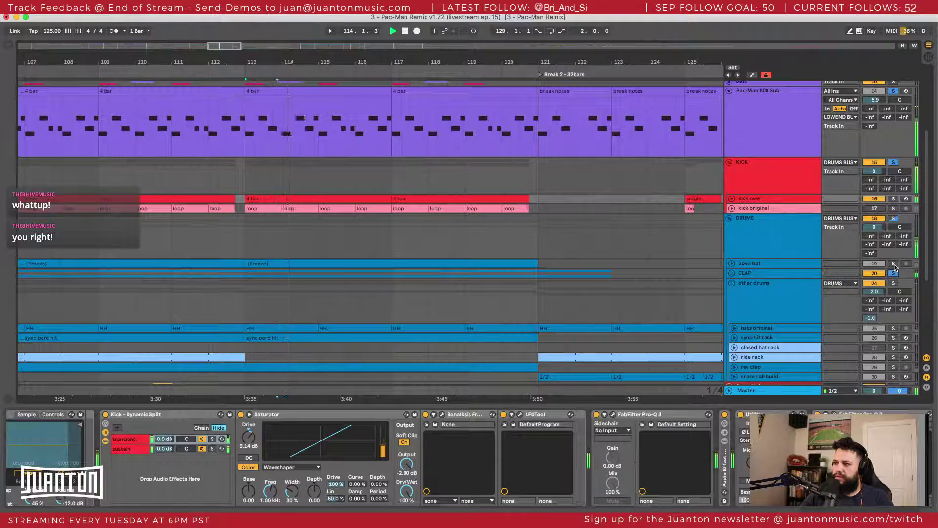
pyautogui.click(893, 263)
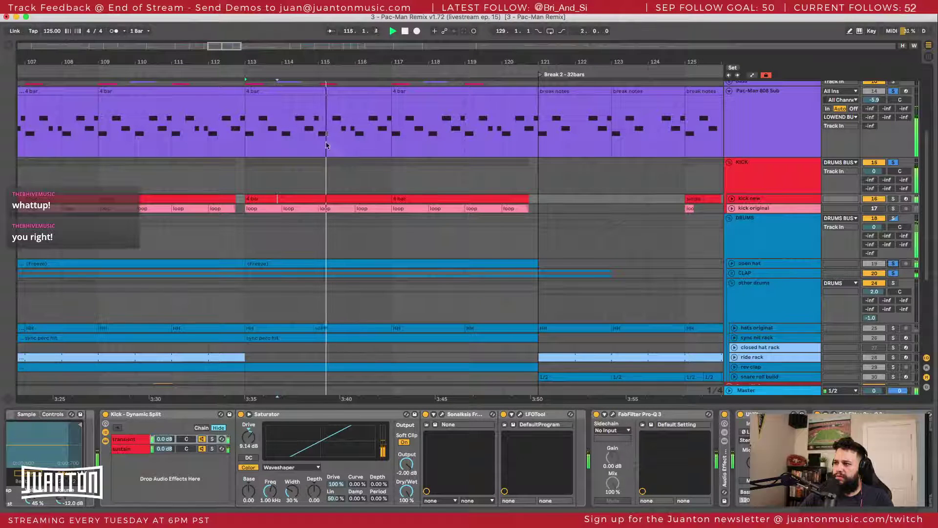
pyautogui.moveTo(281, 54); pyautogui.dragTo(282, 71)
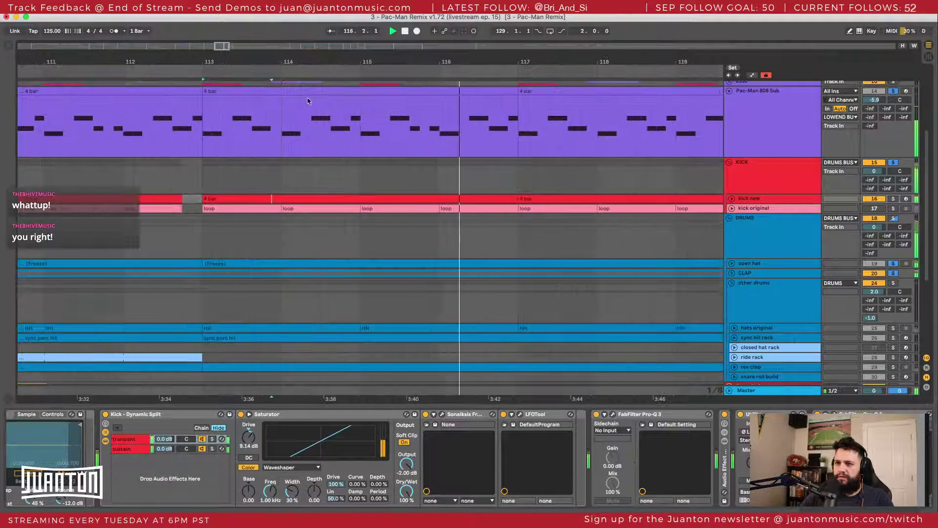
pyautogui.click(732, 283)
pyautogui.hscroll(2, 475, 272)
pyautogui.hscroll(5, 475, 271)
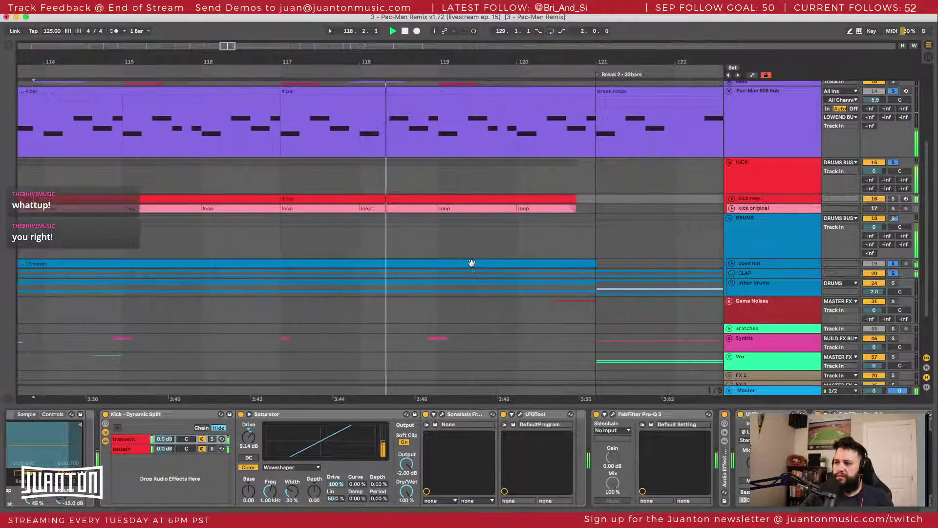
pyautogui.hscroll(2, 471, 260)
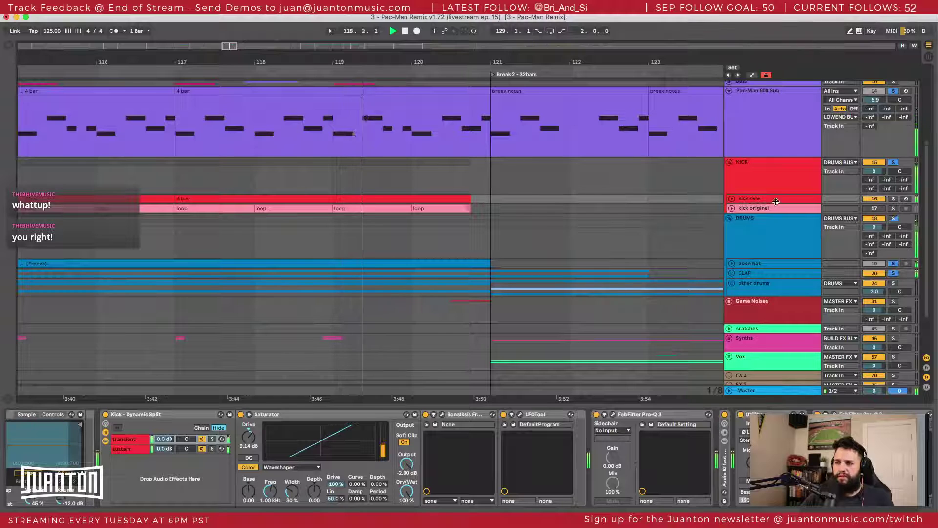
pyautogui.click(763, 128)
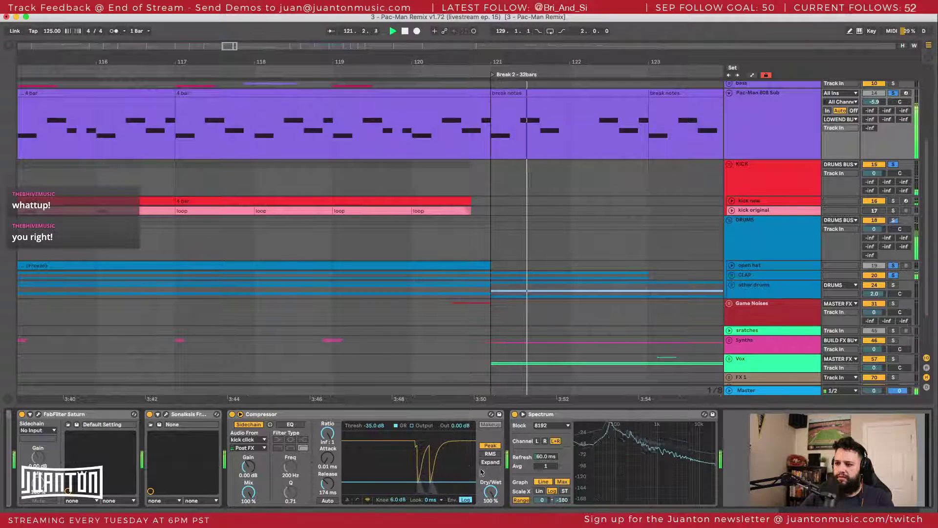
pyautogui.press('super+f')
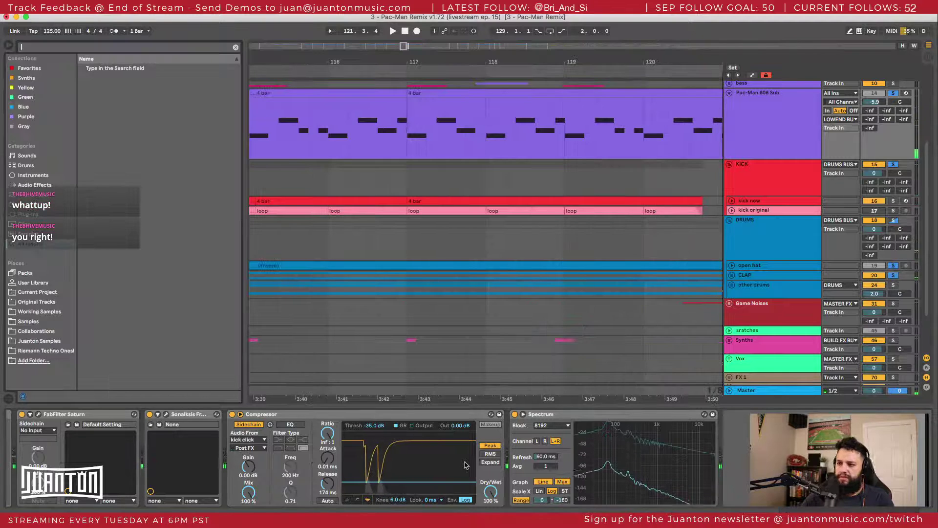
pyautogui.write('compressor')
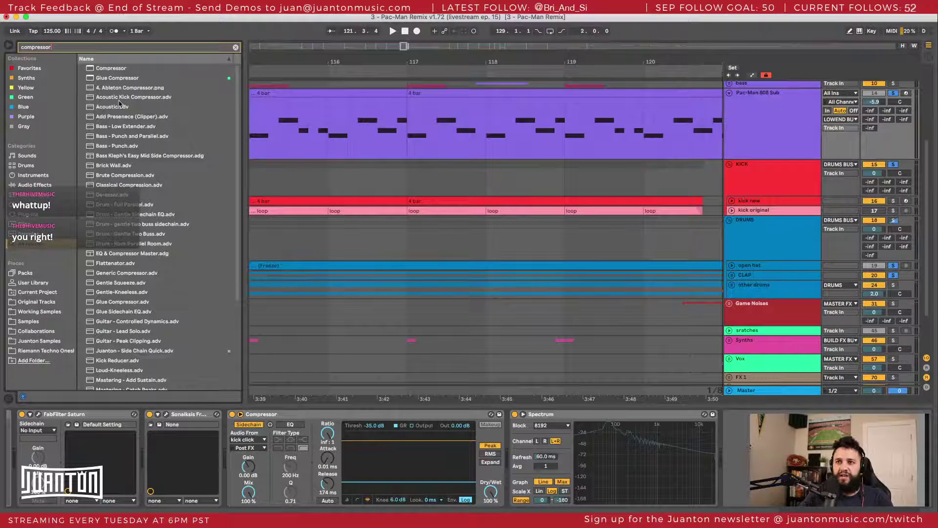
pyautogui.write('pro-mb')
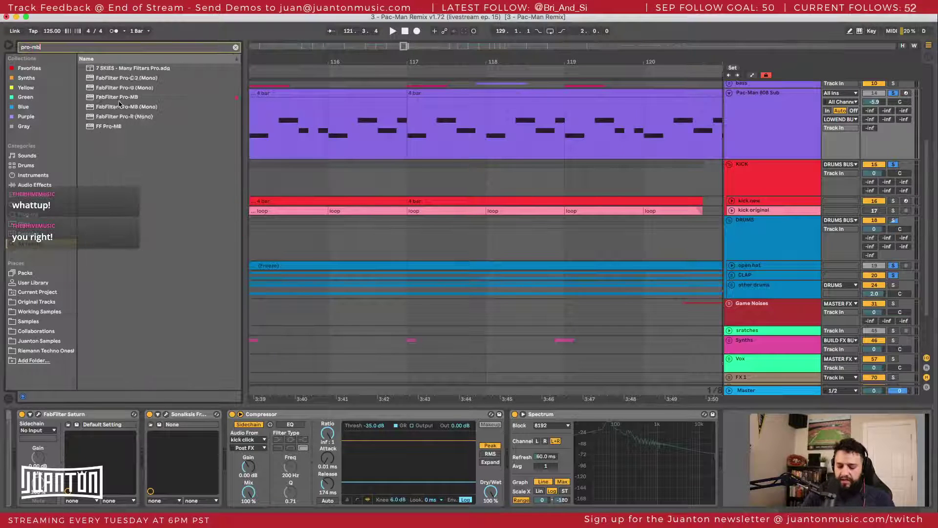
pyautogui.click(132, 78)
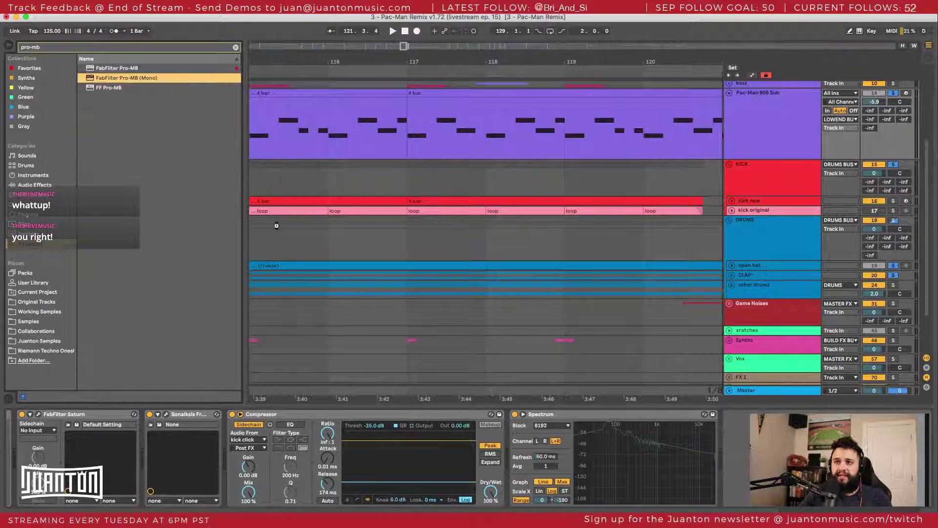
pyautogui.moveTo(100, 87); pyautogui.dragTo(519, 455)
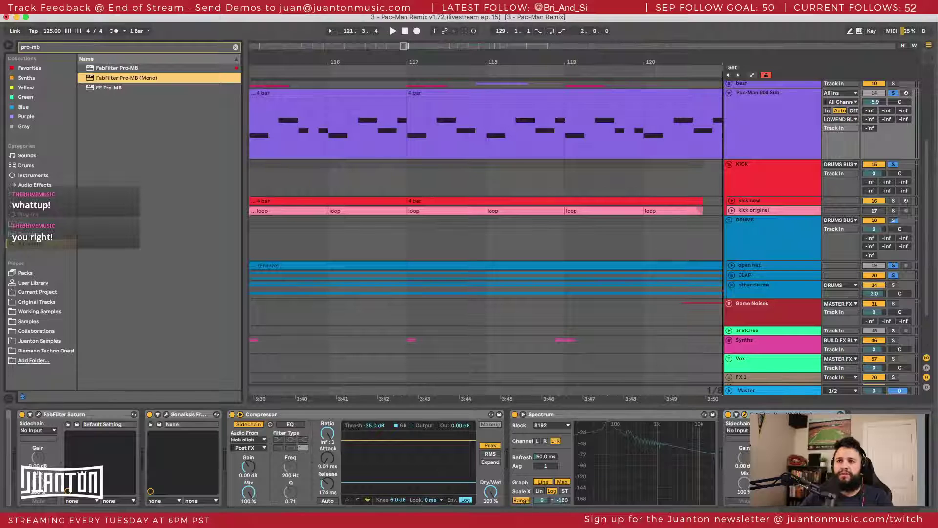
# Step: Create a low-frequency compression band in Pro-MB and expand its expert side-chain options
pyautogui.moveTo(649, 246); pyautogui.dragTo(312, 167)
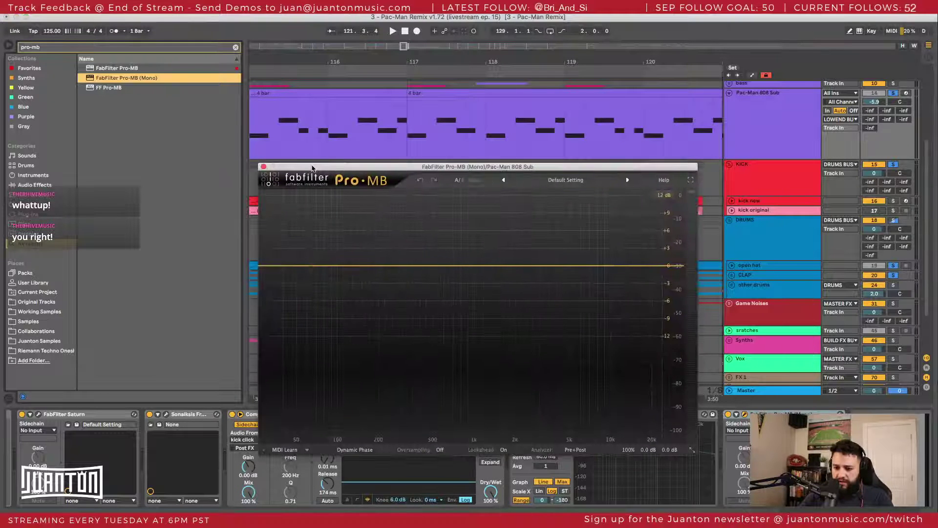
pyautogui.click(321, 266)
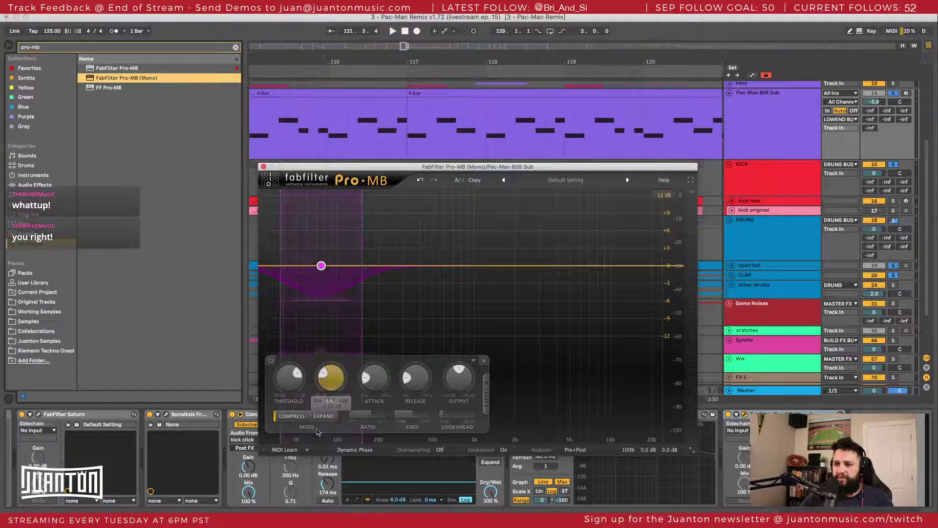
pyautogui.click(486, 397)
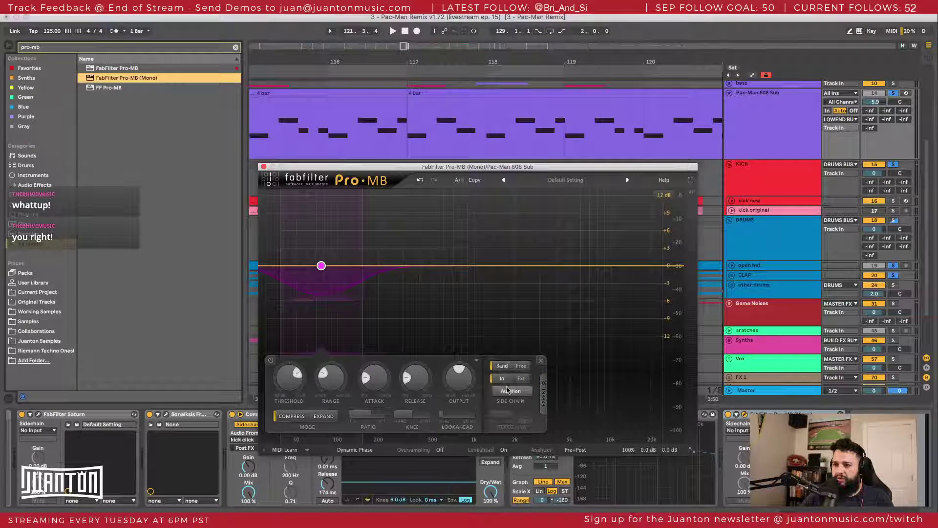
pyautogui.click(508, 393)
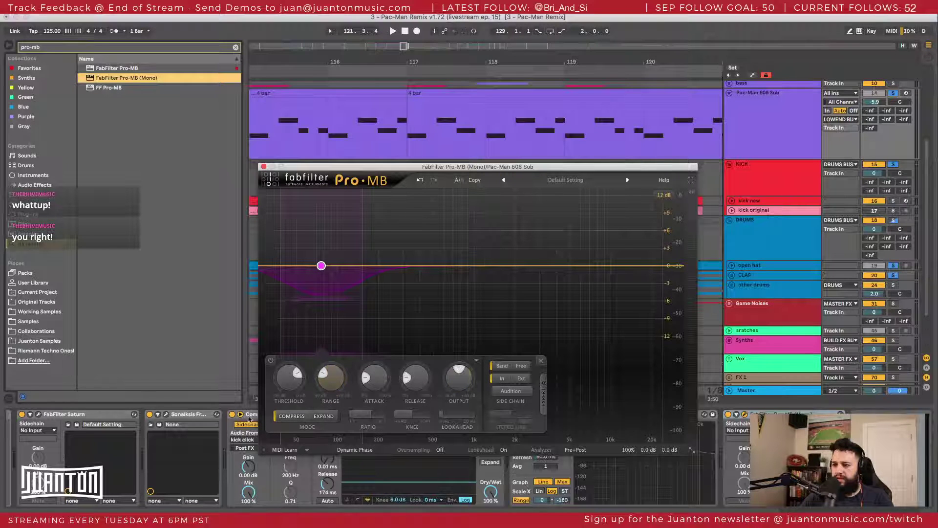
# Step: Set kick click as the sidechain input of the 808 Sub's Pro-MB device
pyautogui.moveTo(322, 162); pyautogui.dragTo(109, 74)
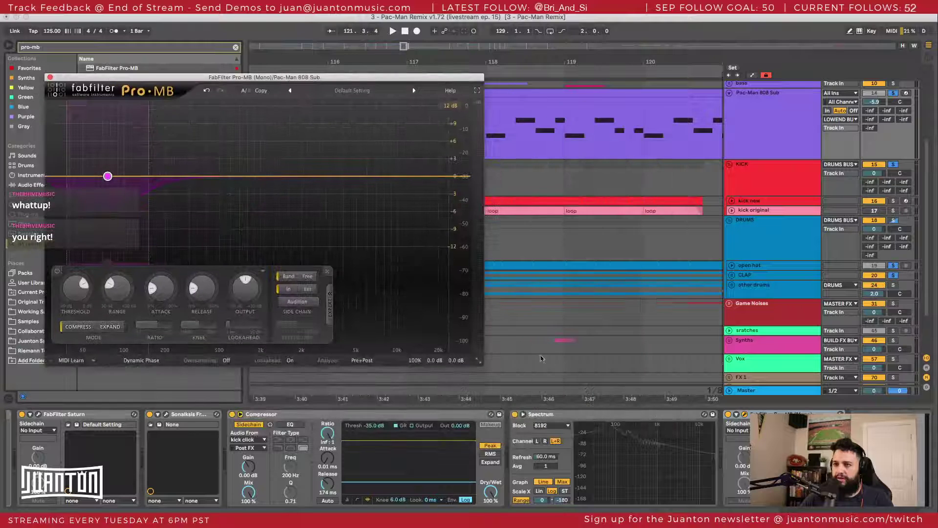
pyautogui.click(736, 416)
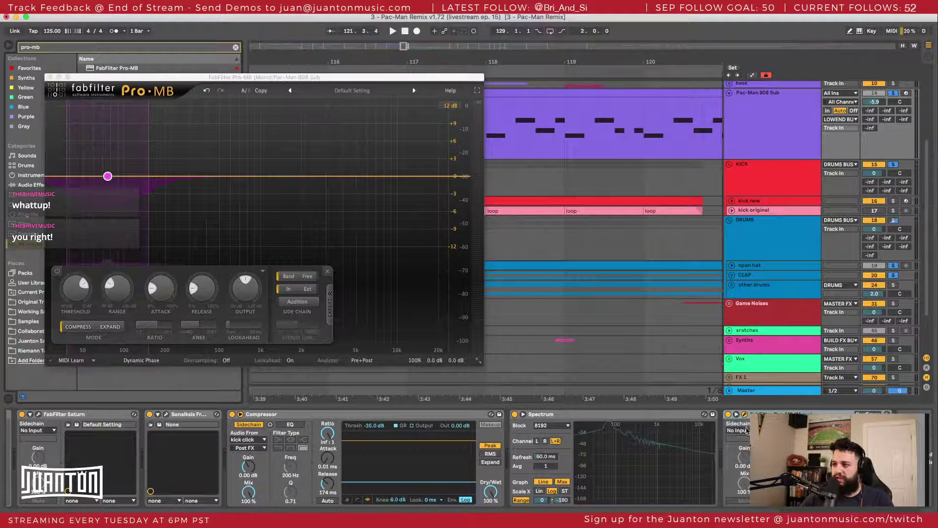
pyautogui.click(746, 430)
pyautogui.click(745, 433)
pyautogui.click(738, 430)
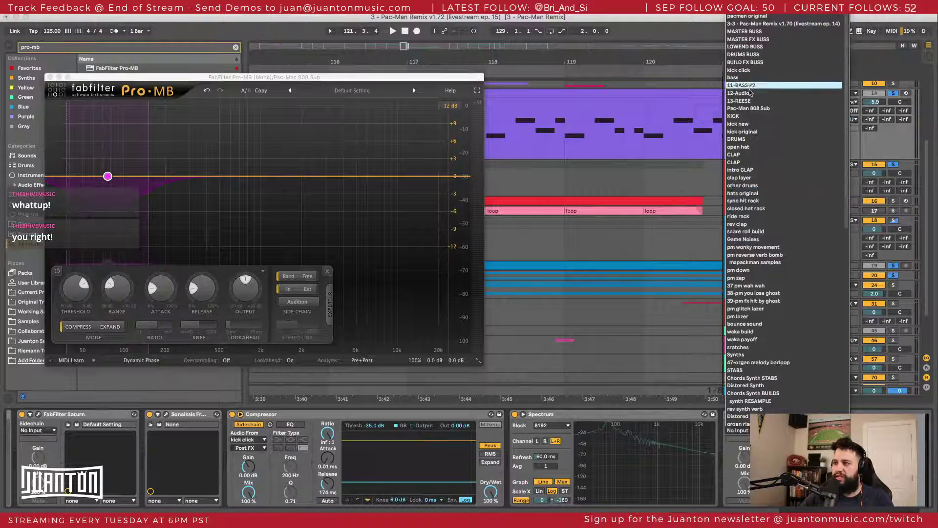
pyautogui.click(742, 70)
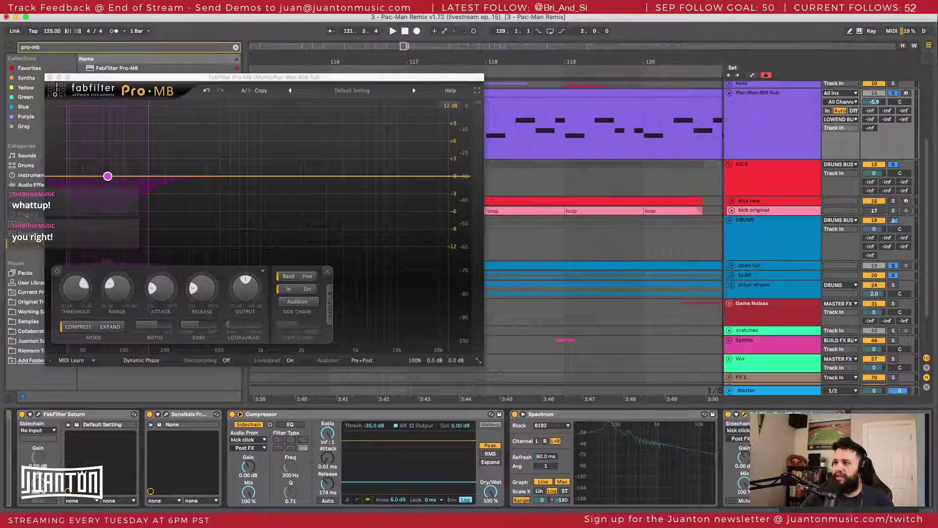
# Step: Play the drop and switch the Pro-MB band's side chain from In to Ext to test the external trigger
pyautogui.press('space')
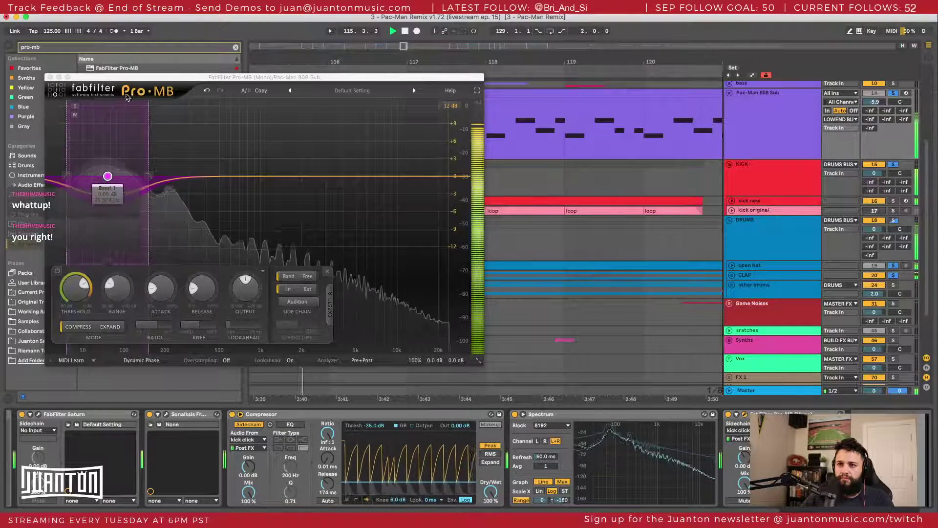
pyautogui.moveTo(125, 79); pyautogui.dragTo(224, 73)
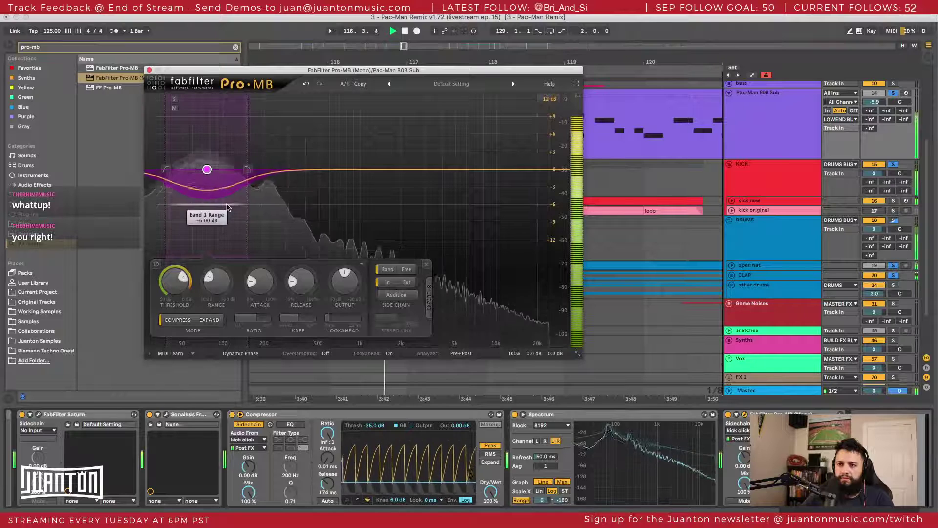
pyautogui.press('space')
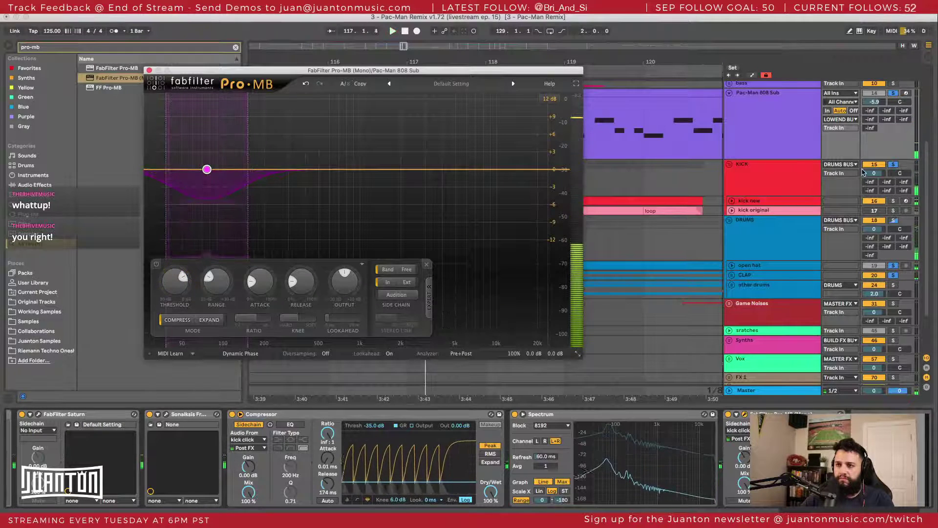
pyautogui.click(396, 282)
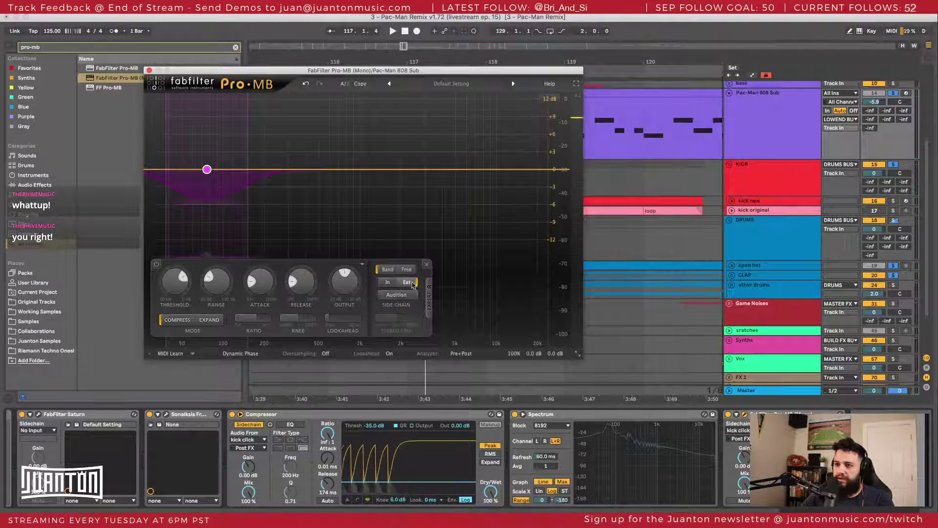
pyautogui.press('space')
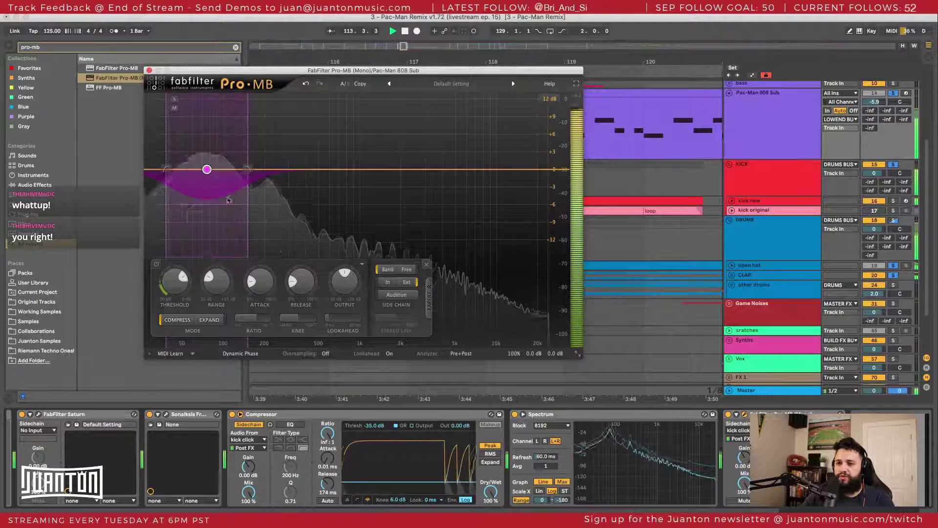
pyautogui.click(403, 296)
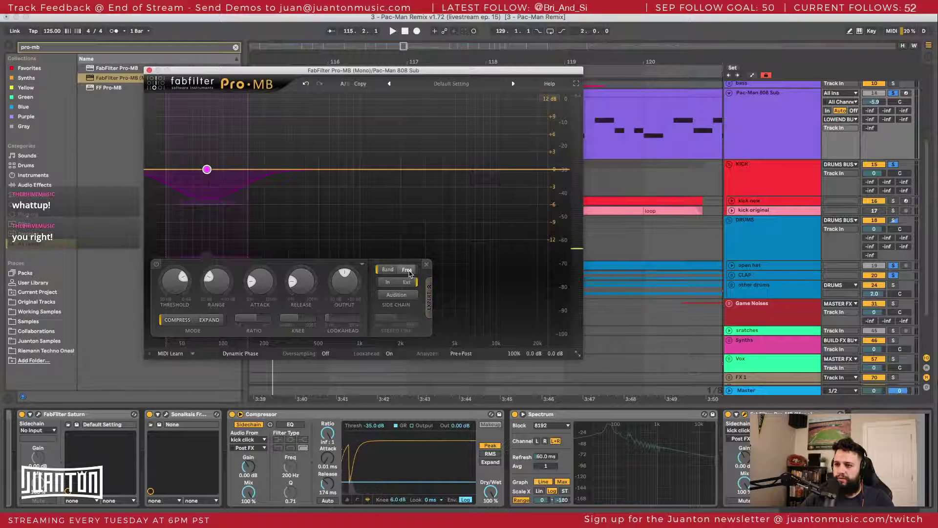
# Step: Set the band's side-chain filtering mode to Free, comparing it with Band mode and checking the response during playback
pyautogui.click(386, 270)
pyautogui.press('space')
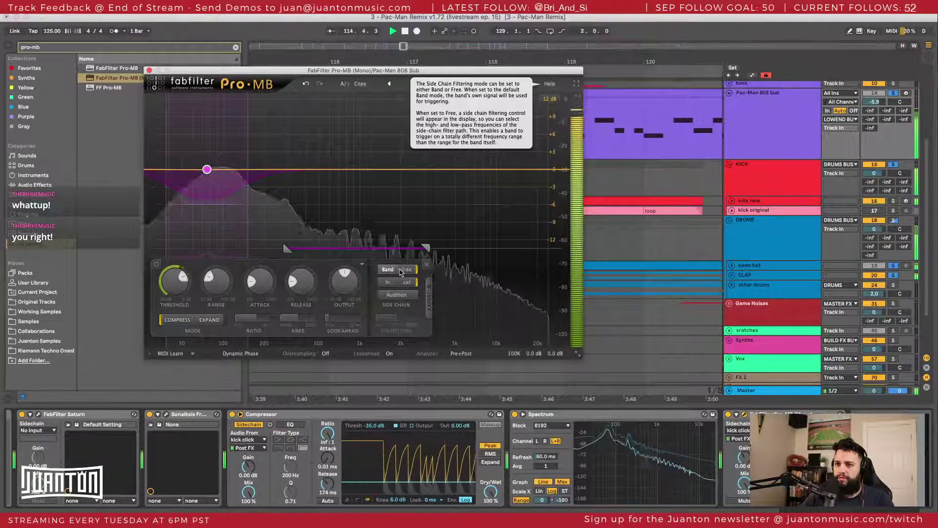
pyautogui.click(403, 272)
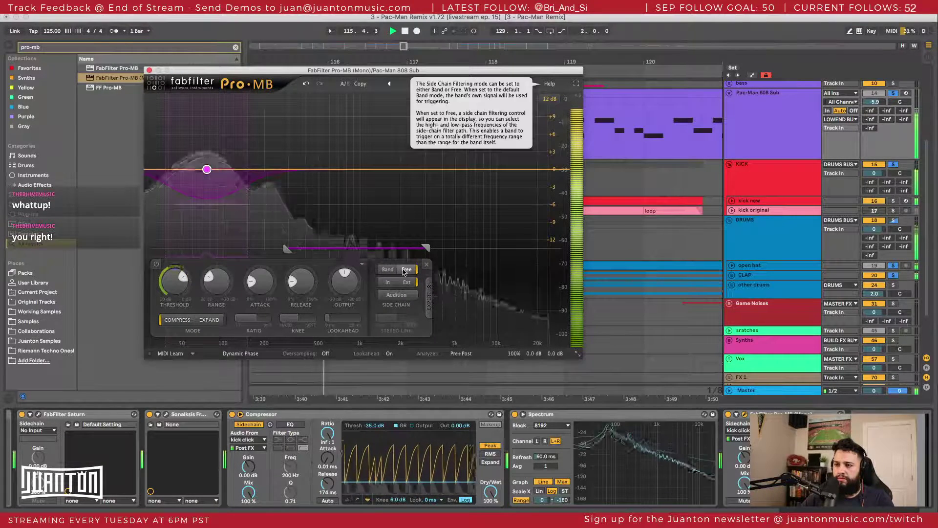
pyautogui.press('space')
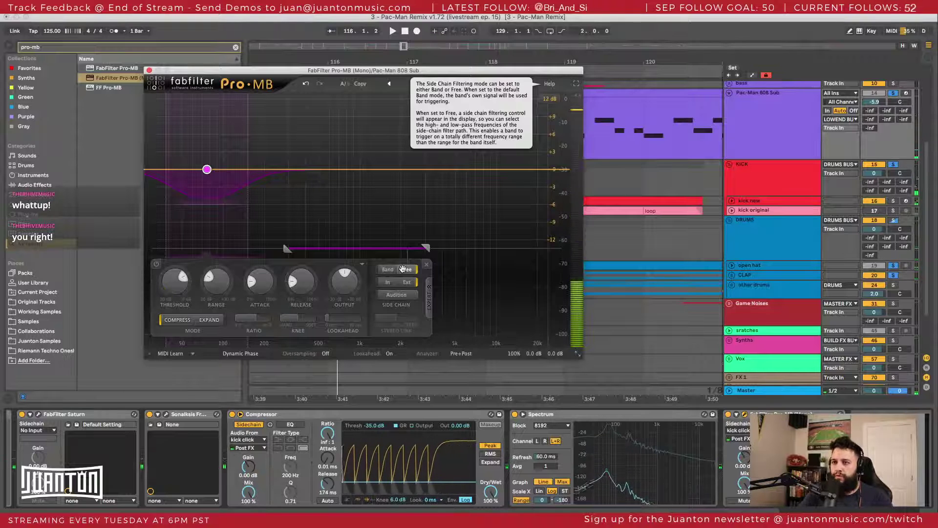
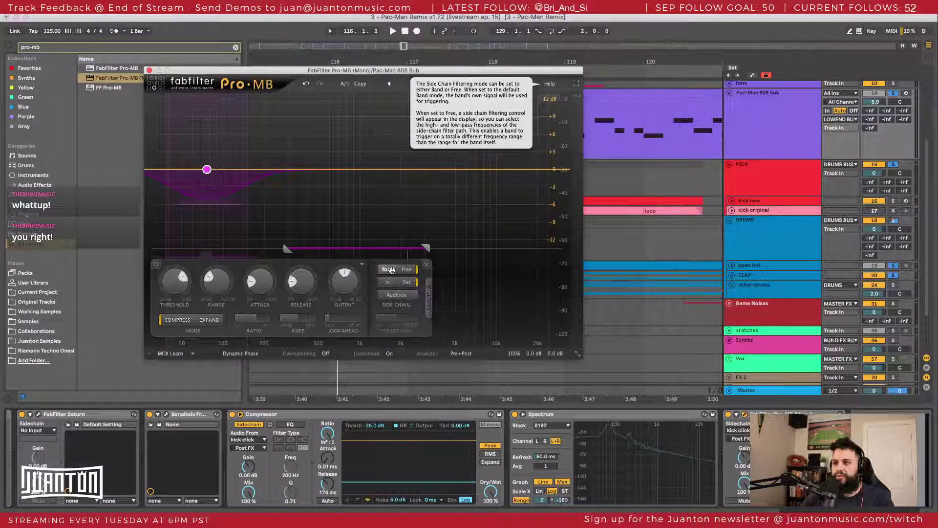
pyautogui.click(391, 269)
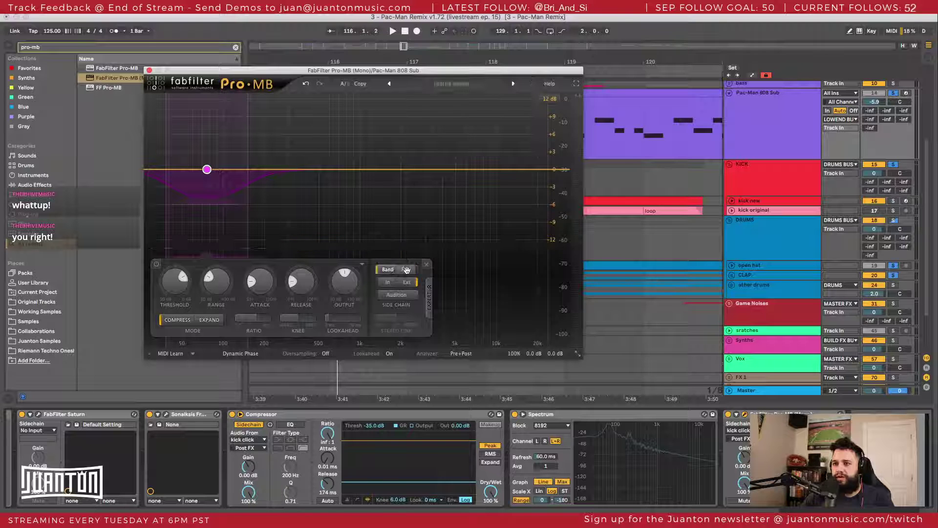
pyautogui.click(406, 270)
pyautogui.press('space')
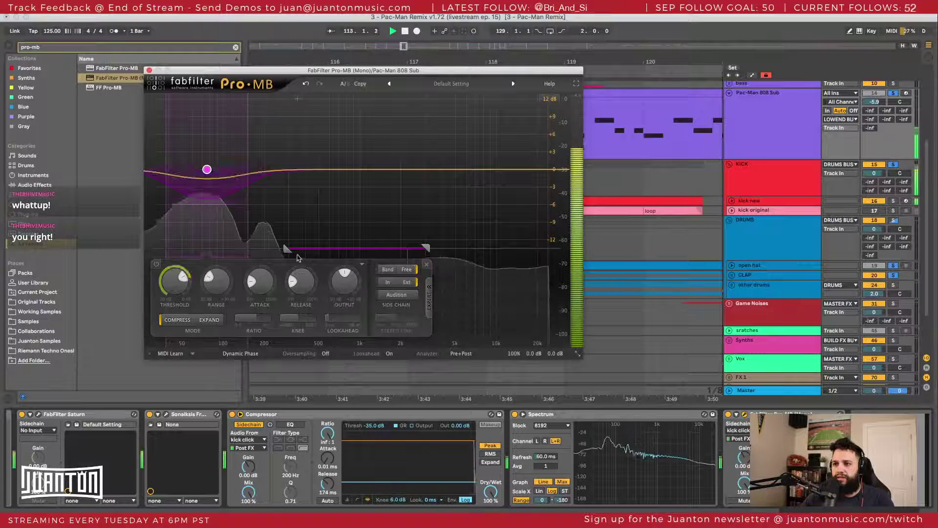
pyautogui.press('space')
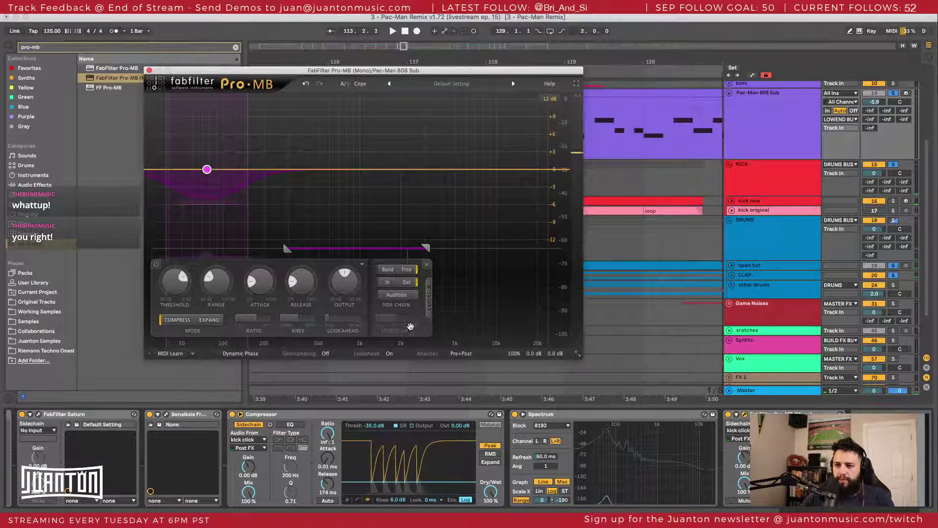
# Step: Turn on side-chain Audition for the Pro-MB band and play the drop to listen to the trigger signal
pyautogui.click(396, 294)
pyautogui.press('space')
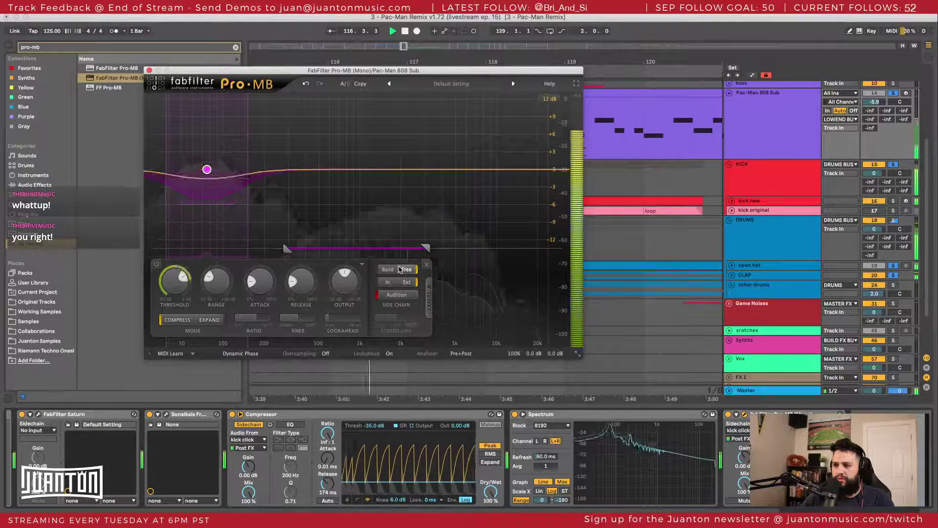
pyautogui.press('space')
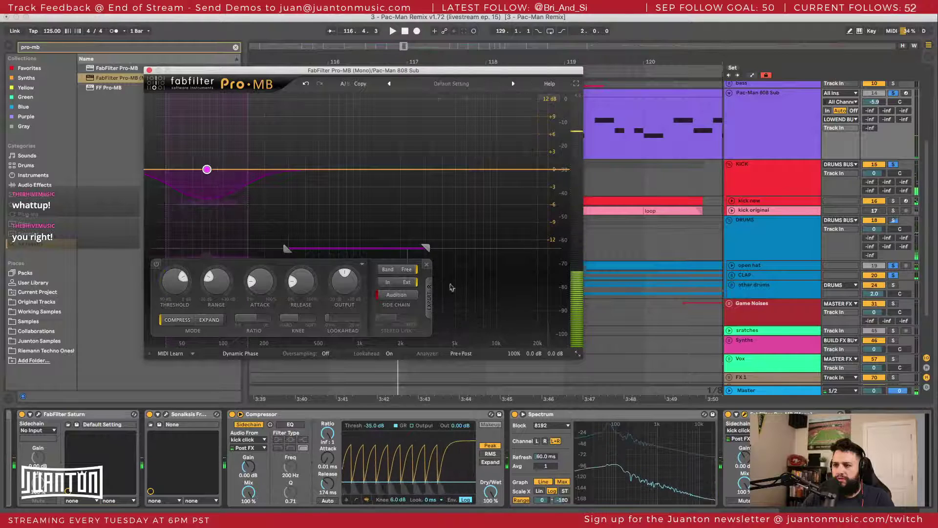
# Step: Compare the drop's playback with the Pro-MB band's side-chain Audition off and on
pyautogui.click(397, 295)
pyautogui.press('space')
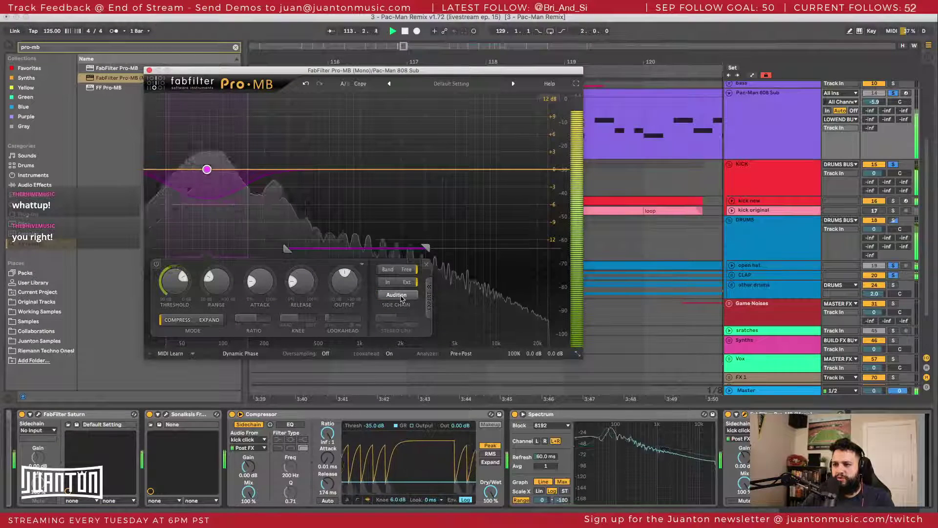
pyautogui.click(400, 296)
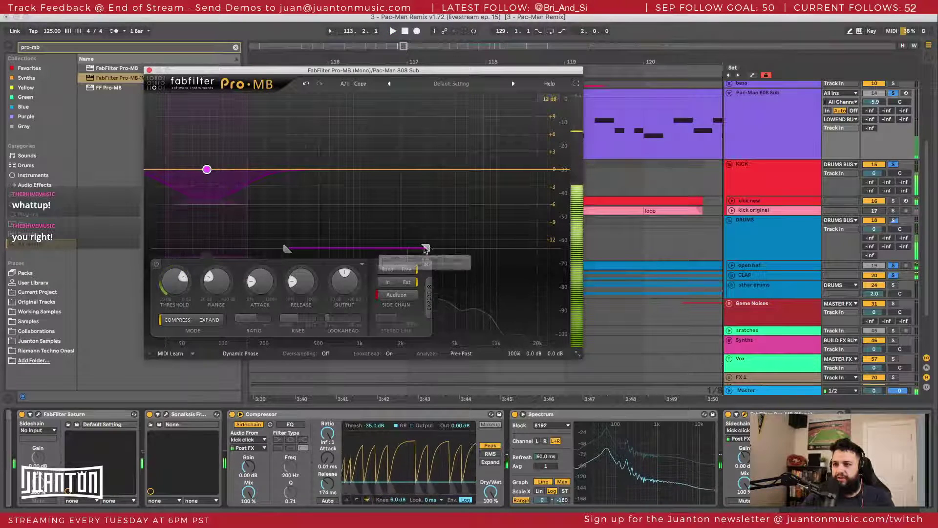
# Step: Narrow the band's side-chain filter to high frequencies, with its upper limit at about 10111 Hz, while auditioning the kick trigger in playback
pyautogui.moveTo(426, 250); pyautogui.dragTo(438, 249)
pyautogui.moveTo(287, 250); pyautogui.dragTo(368, 250)
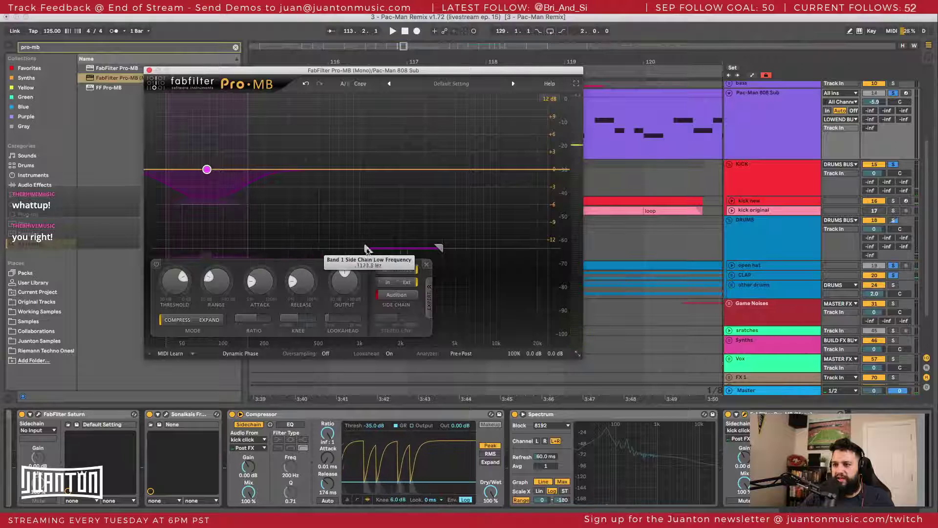
pyautogui.press('space')
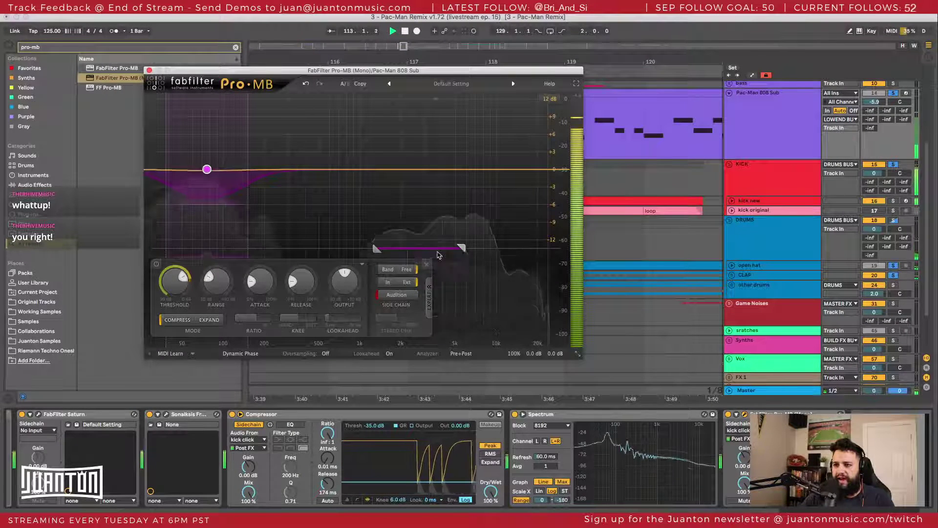
pyautogui.moveTo(439, 249); pyautogui.dragTo(495, 248)
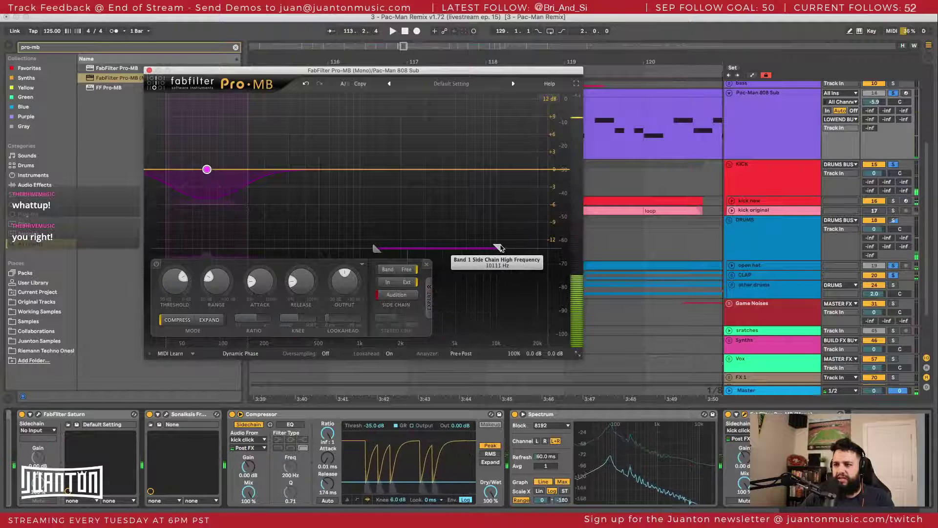
pyautogui.press('space')
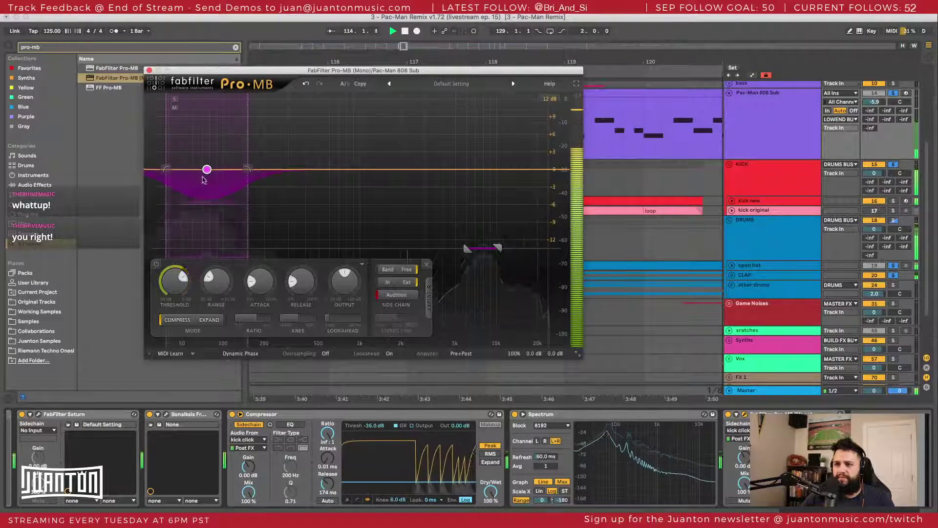
# Step: Turn off side-chain Audition and set the band's range to about -8.07 dB while playing the drop
pyautogui.click(381, 294)
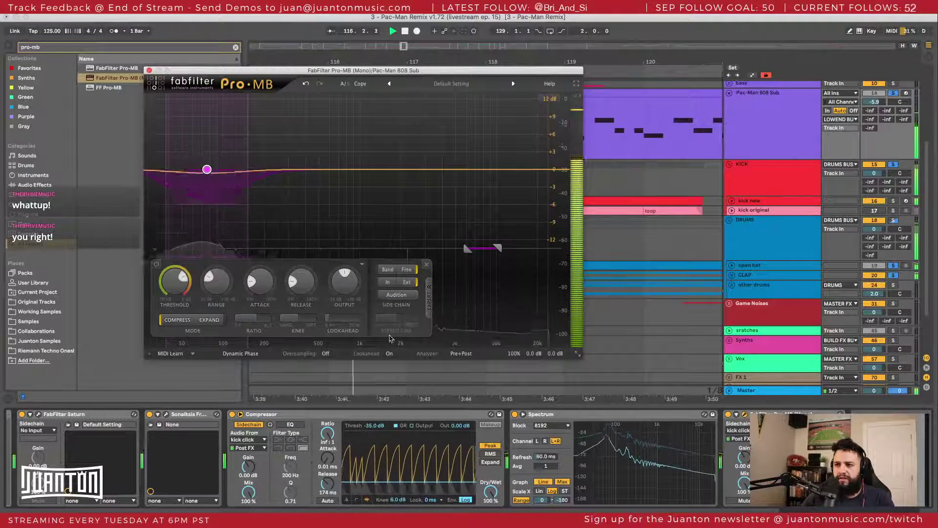
pyautogui.press('space')
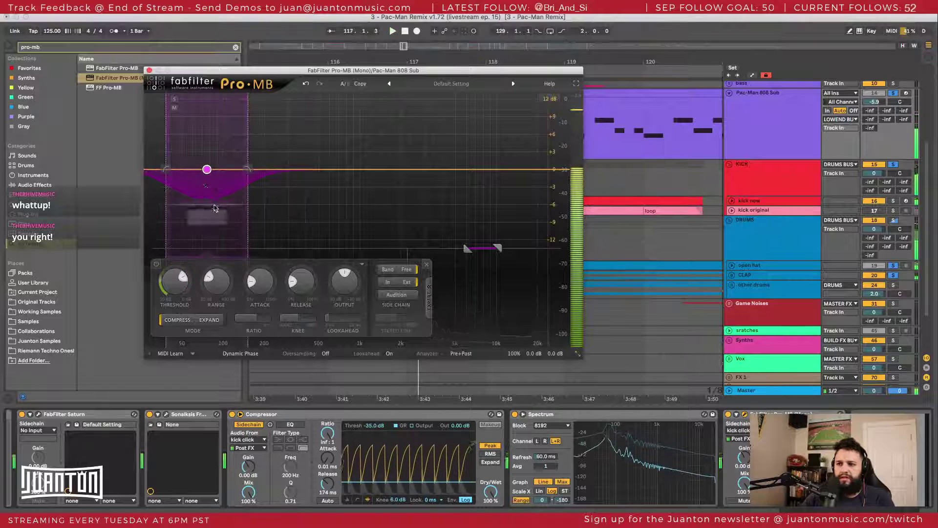
pyautogui.moveTo(211, 178)
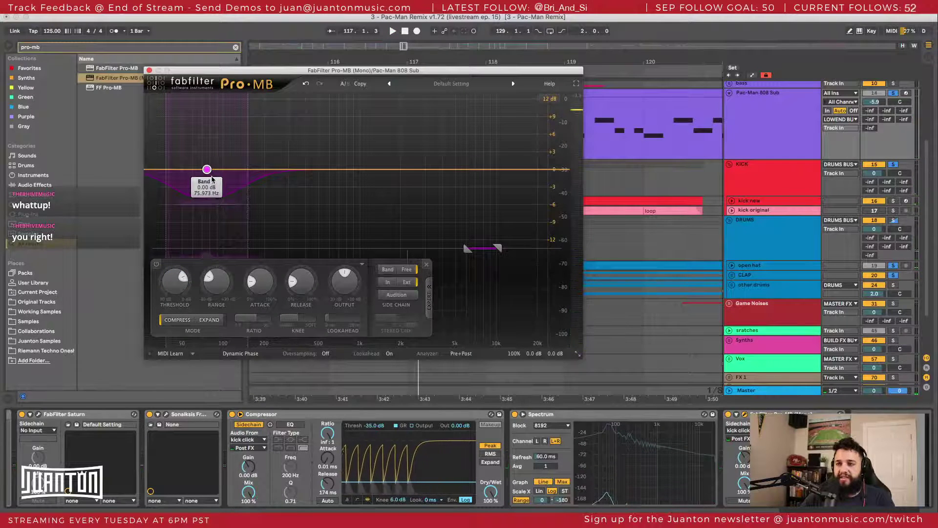
pyautogui.press('space')
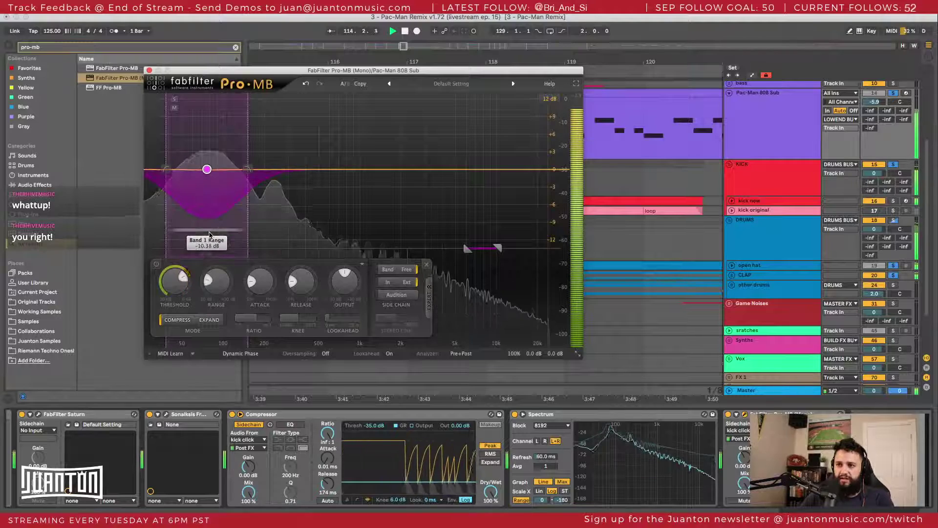
pyautogui.moveTo(208, 228); pyautogui.dragTo(208, 220)
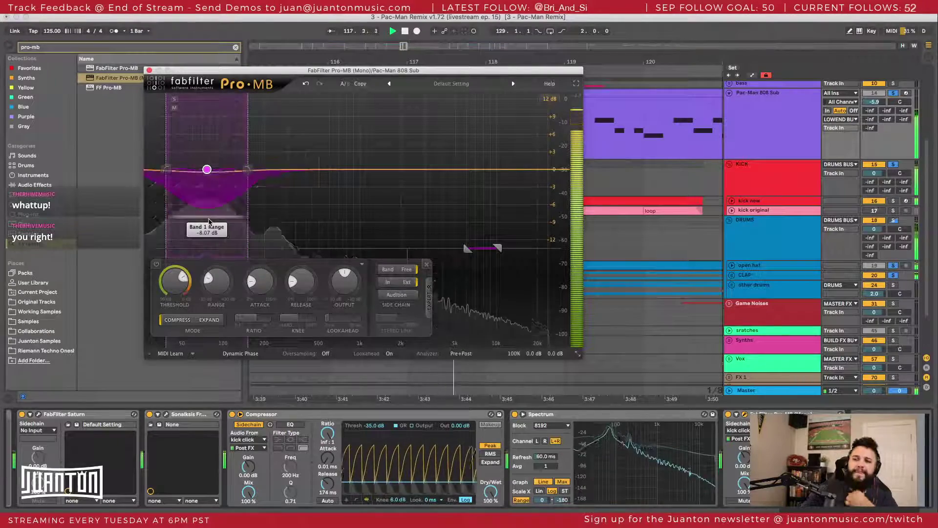
pyautogui.hotkey('ctrl', 'Left')
pyautogui.hotkey('ctrl', 'Right')
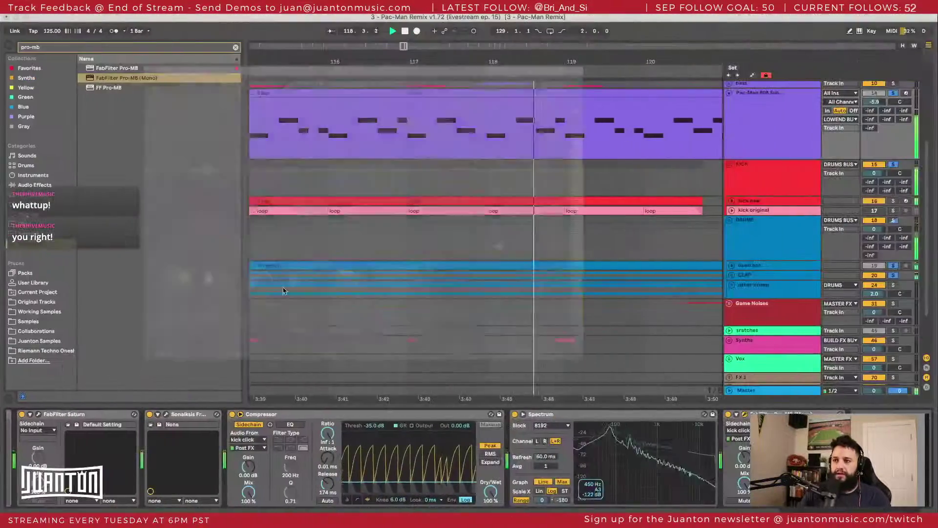
pyautogui.press('space')
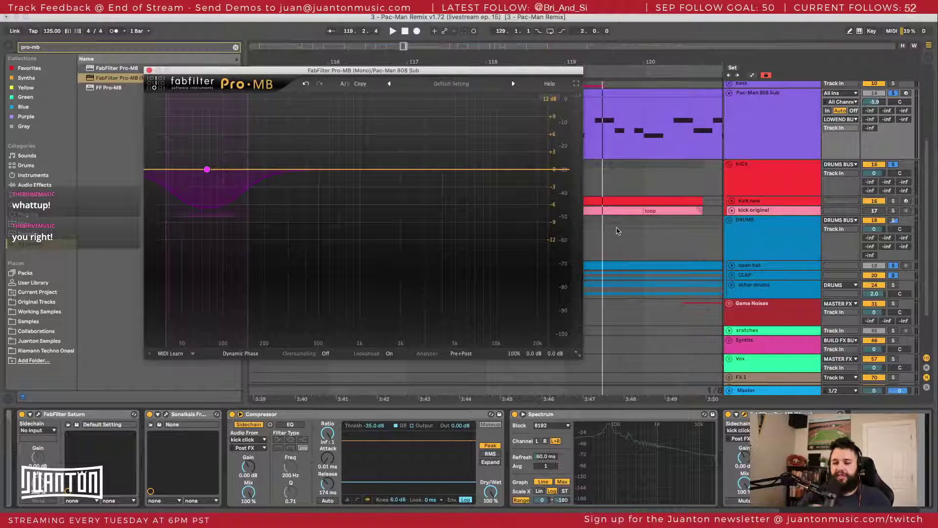
# Step: Move the Pro-MB window clear of the arrangement and unfold the kick new track
pyautogui.hscroll(2, 650, 170)
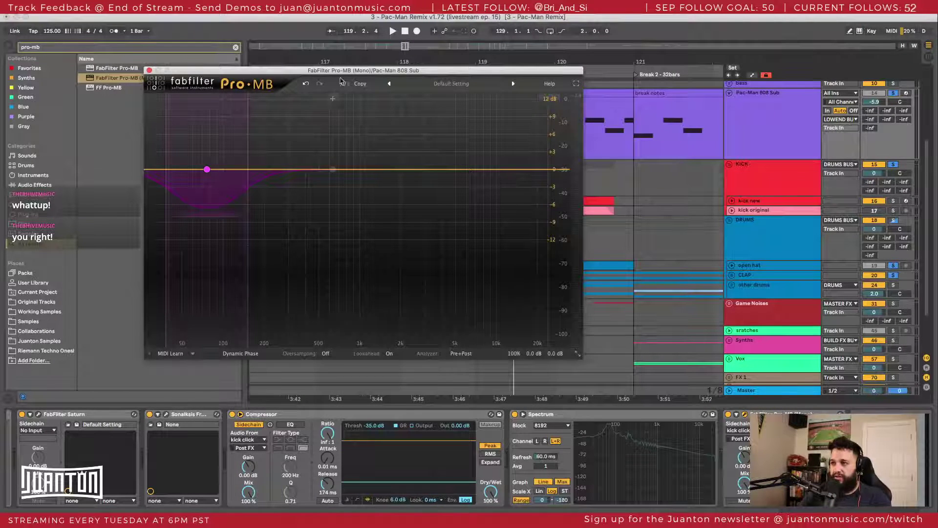
pyautogui.moveTo(344, 71); pyautogui.dragTo(424, 276)
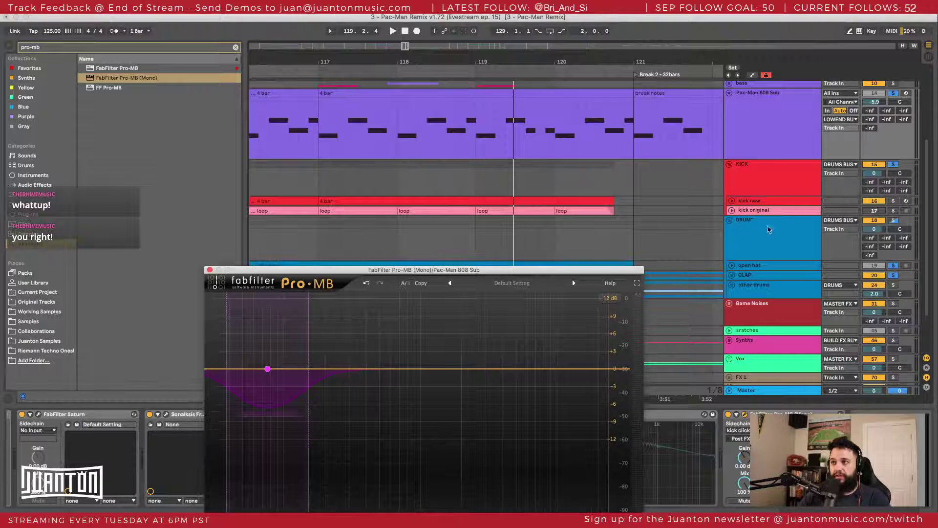
pyautogui.click(732, 200)
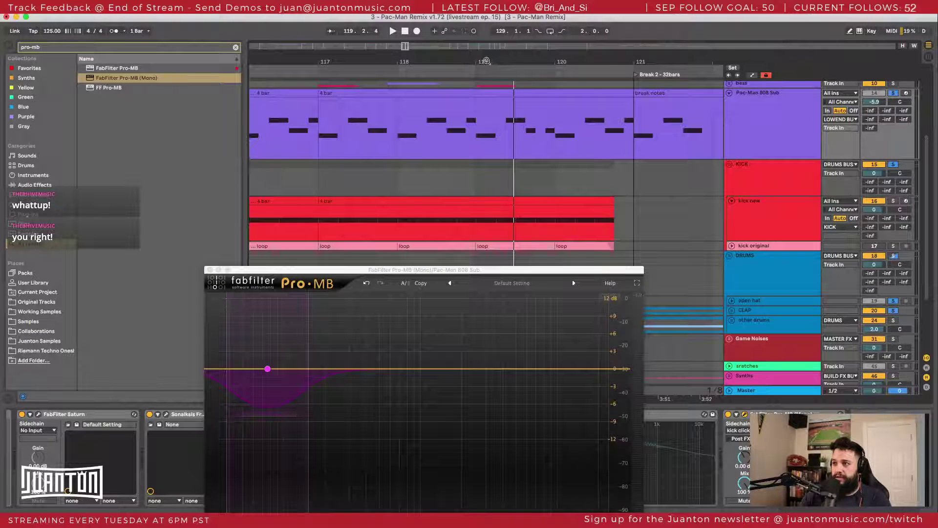
# Step: Play a short stretch of the kick and 808 Sub from bar 119, close up in the timeline
pyautogui.moveTo(486, 61); pyautogui.dragTo(459, 151)
pyautogui.click(287, 173)
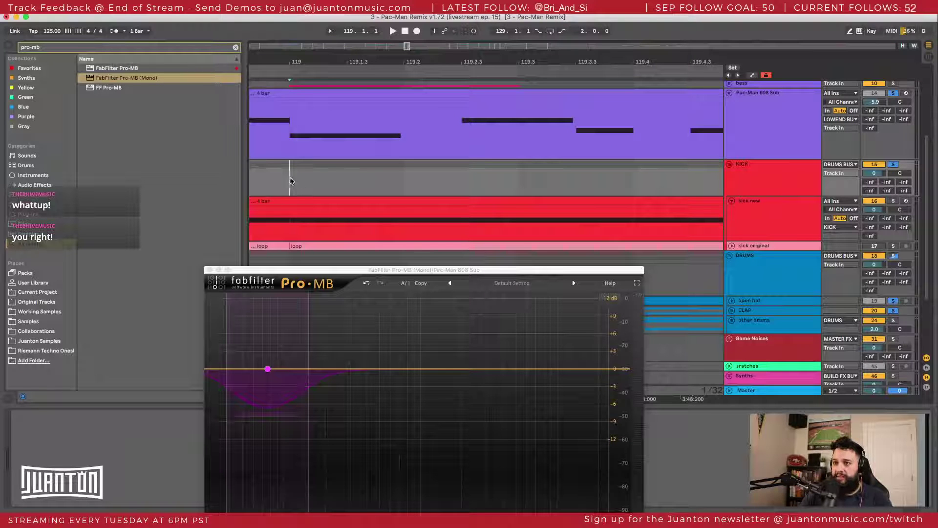
pyautogui.press('space')
pyautogui.press('space')
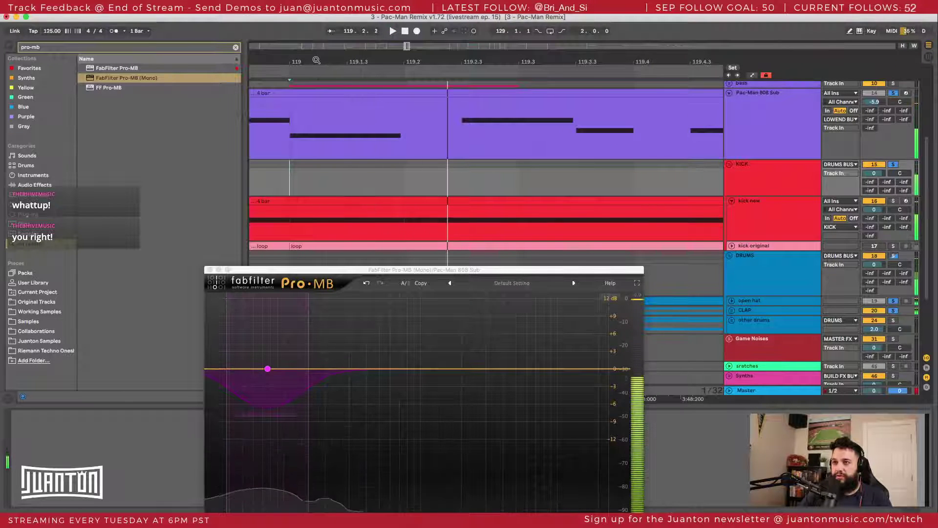
# Step: Examine the 808 Sub notes against the kick across bars 117 to 120 and set the playback start at bar 117
pyautogui.moveTo(315, 61); pyautogui.dragTo(315, 35)
pyautogui.click(371, 174)
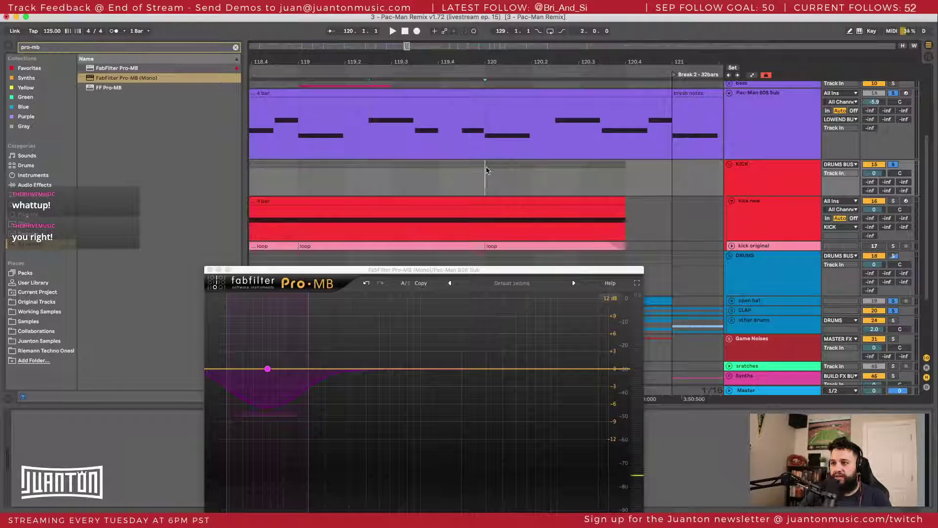
pyautogui.hscroll(-2, 381, 180)
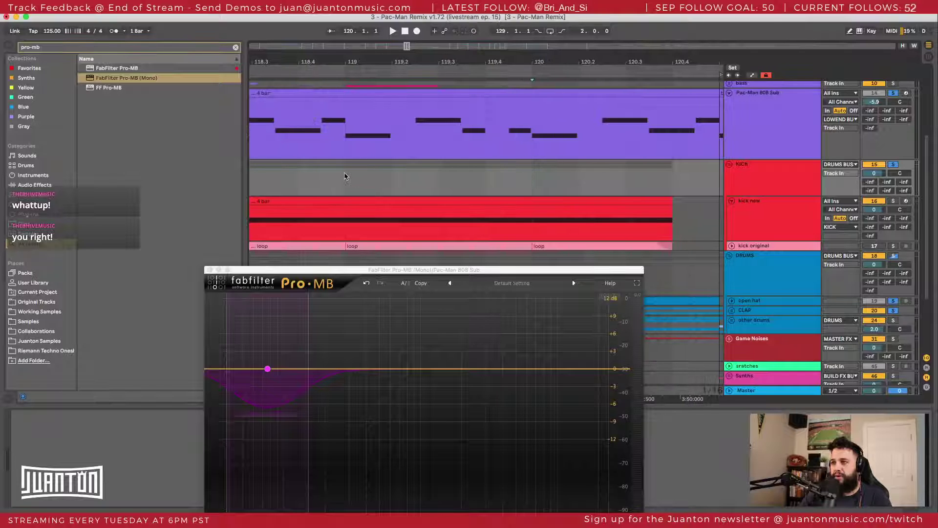
pyautogui.hscroll(-5, 342, 174)
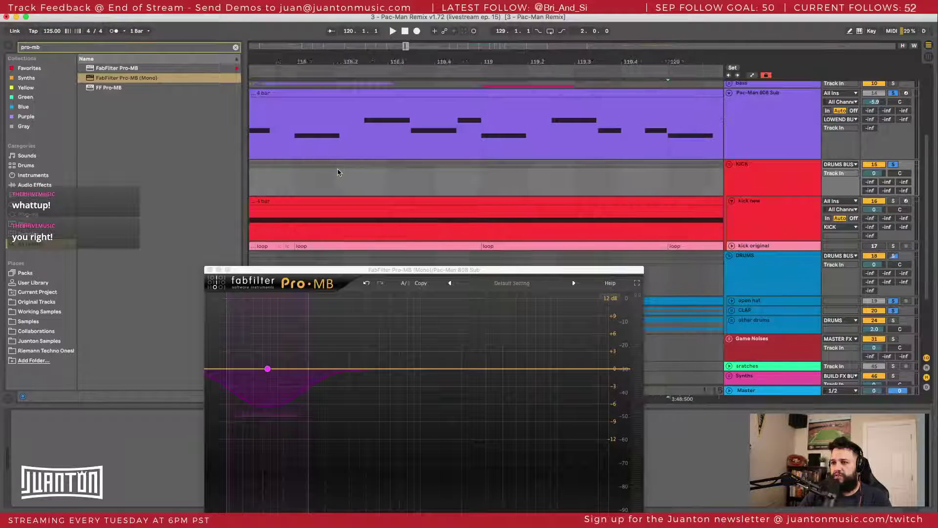
pyautogui.hscroll(-7, 342, 174)
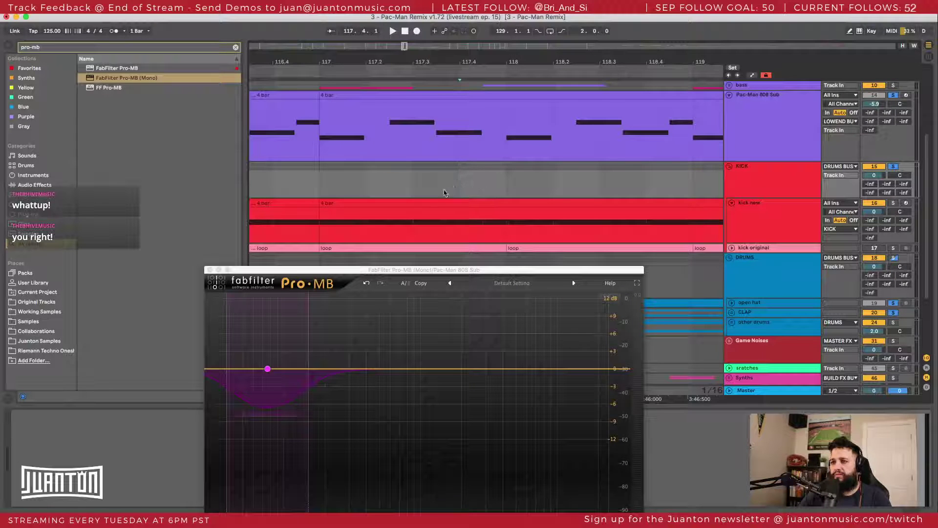
pyautogui.click(442, 184)
pyautogui.click(344, 188)
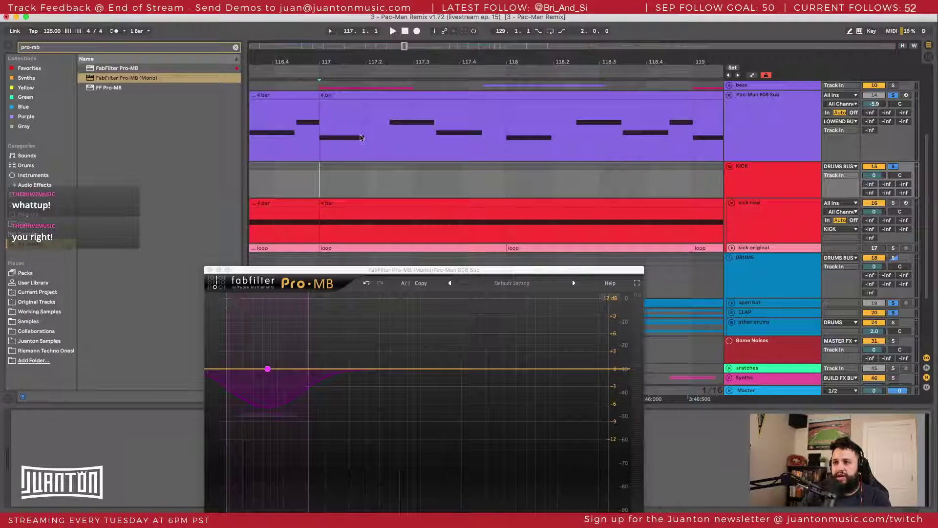
pyautogui.scroll(-4, 363, 195)
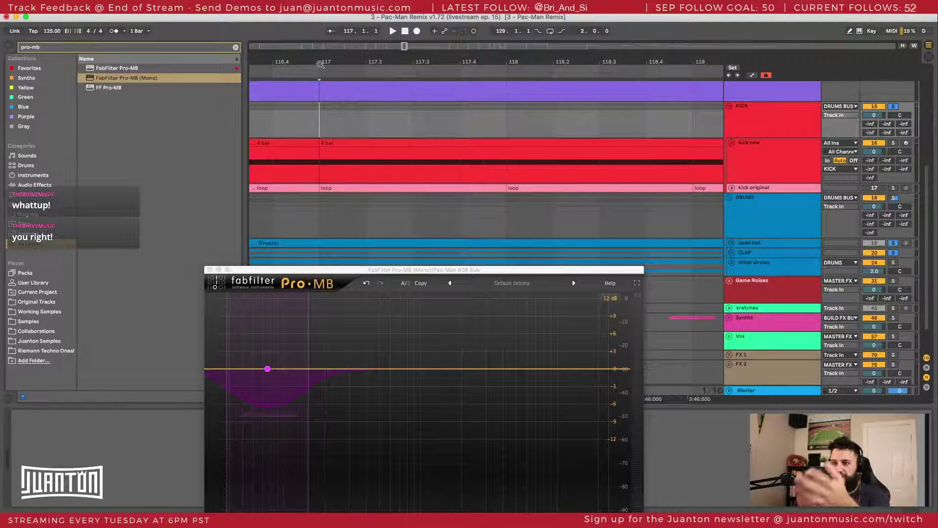
pyautogui.moveTo(320, 64); pyautogui.dragTo(369, 218)
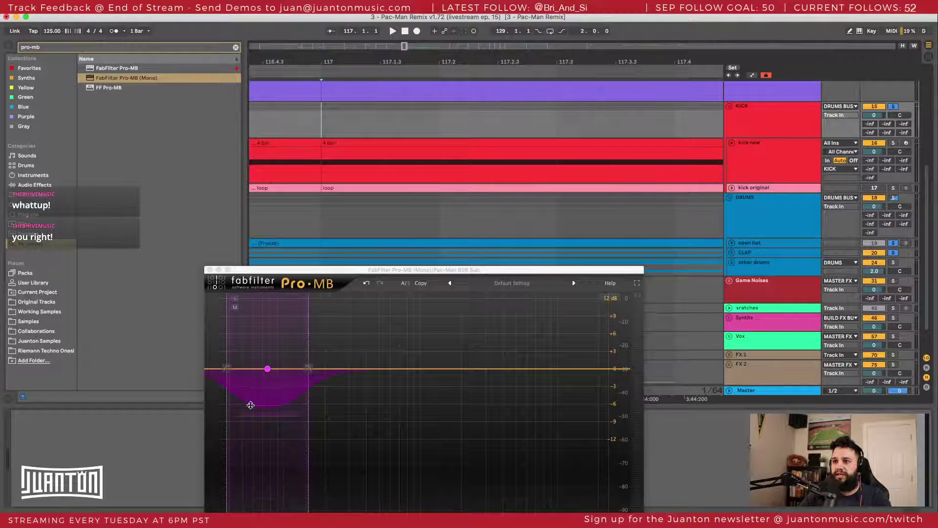
# Step: Adjust band 1's range and set its output to about -1.55 dB while playing from bar 117
pyautogui.click(262, 396)
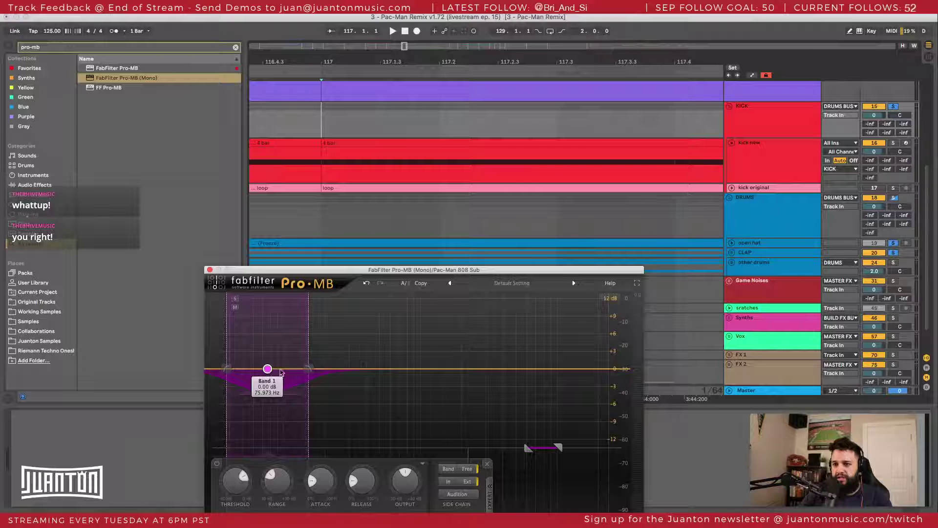
pyautogui.moveTo(267, 368); pyautogui.dragTo(281, 415)
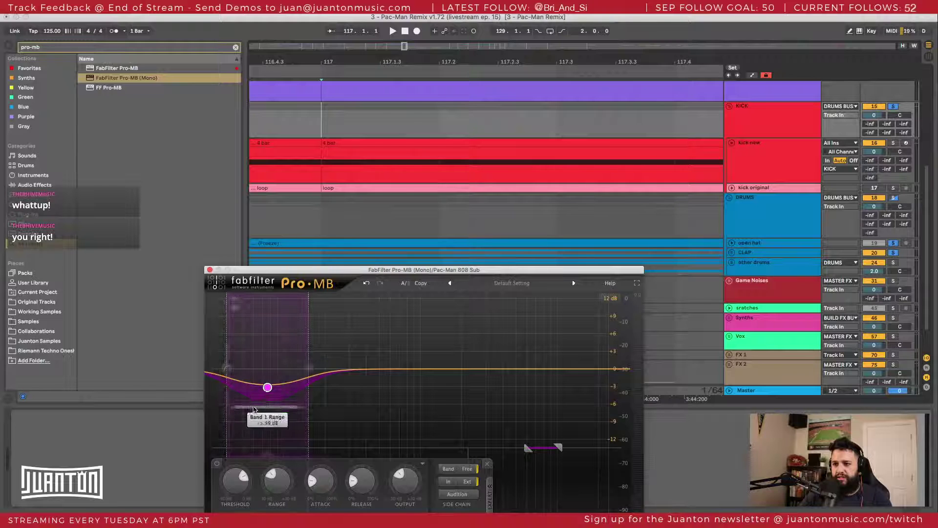
pyautogui.moveTo(253, 409); pyautogui.dragTo(268, 383)
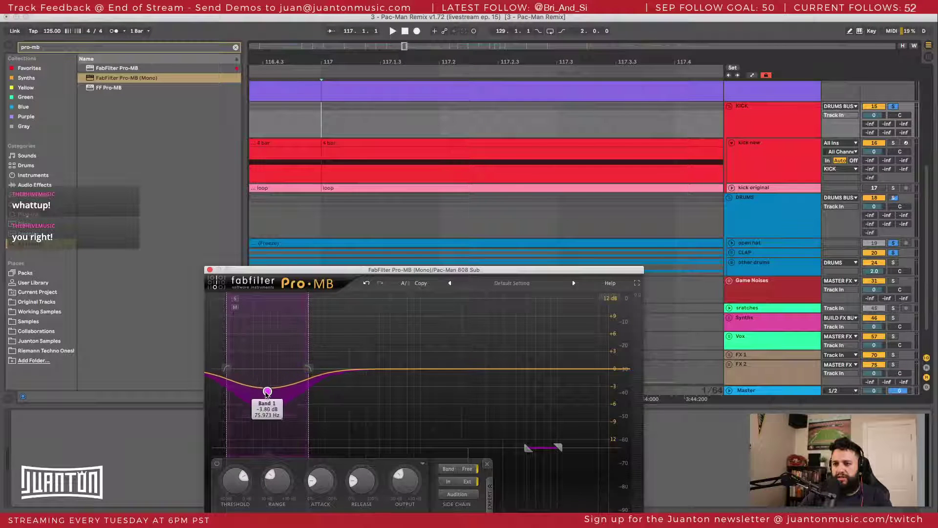
pyautogui.press('space')
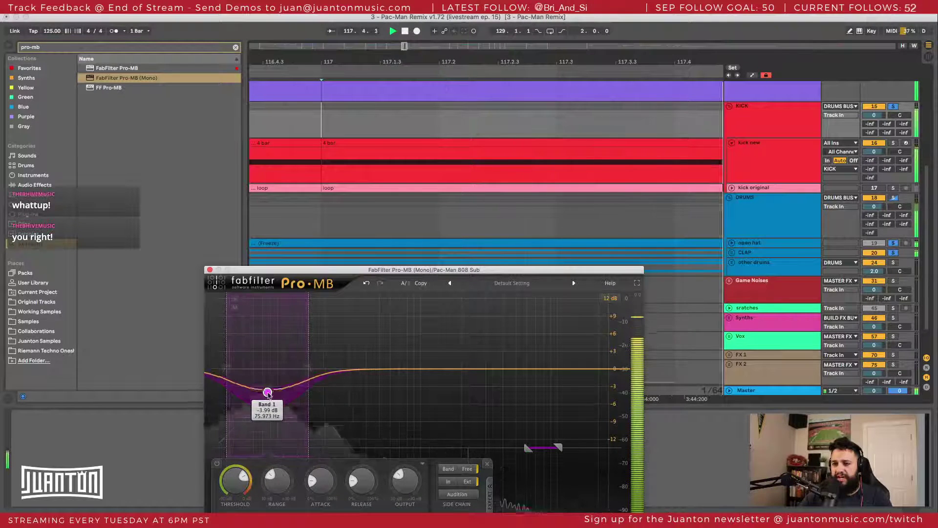
pyautogui.moveTo(267, 393); pyautogui.dragTo(267, 380)
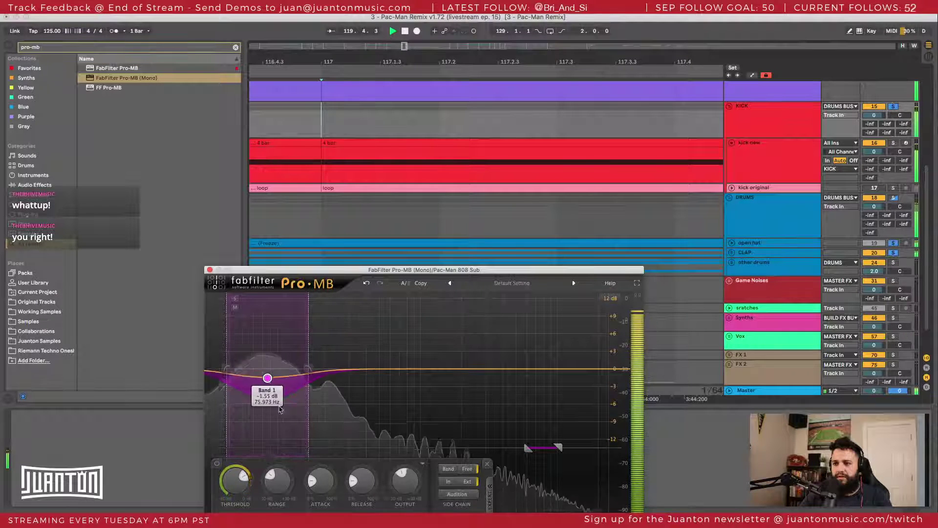
# Step: Set band 1's high crossover to 60 Hz and raise its output slightly while playing the drop
pyautogui.moveTo(308, 369); pyautogui.dragTo(253, 367)
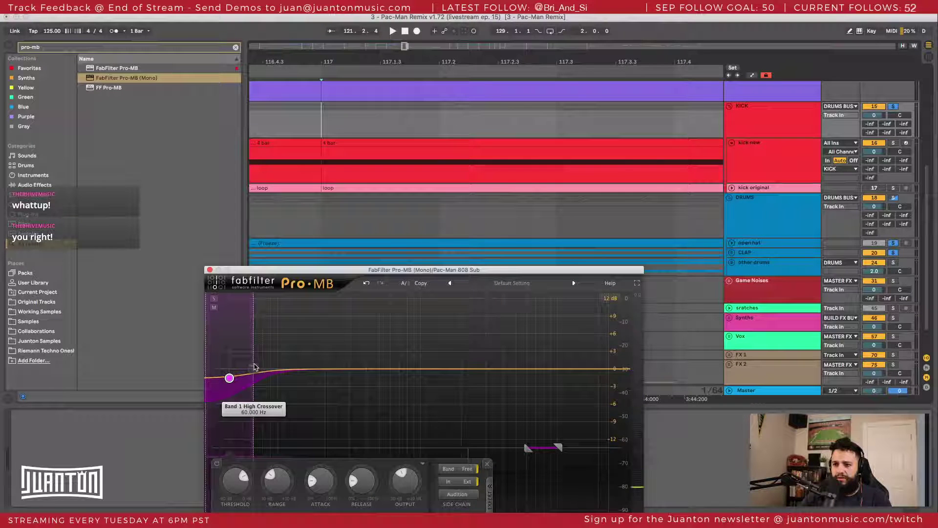
pyautogui.press('space')
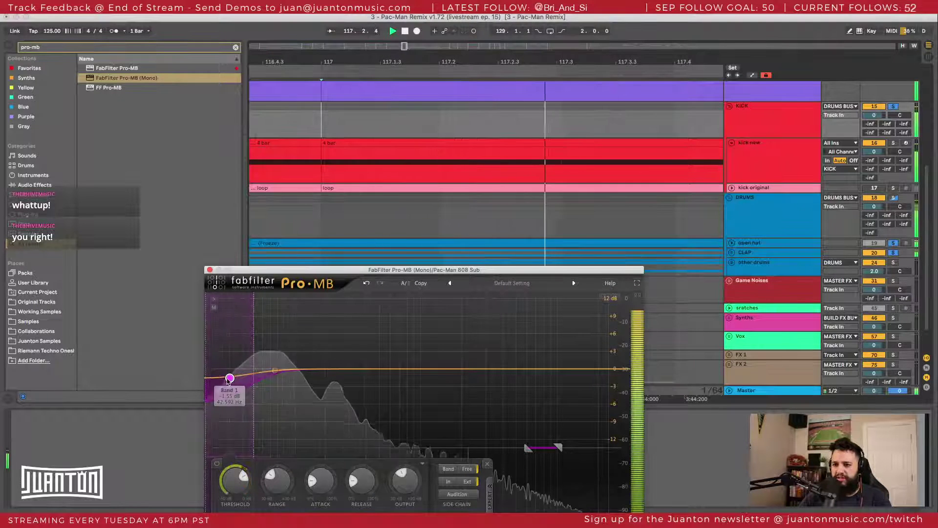
pyautogui.moveTo(229, 377)
pyautogui.mouseDown()
pyautogui.moveTo(230, 387)
pyautogui.moveTo(230, 376)
pyautogui.mouseUp()
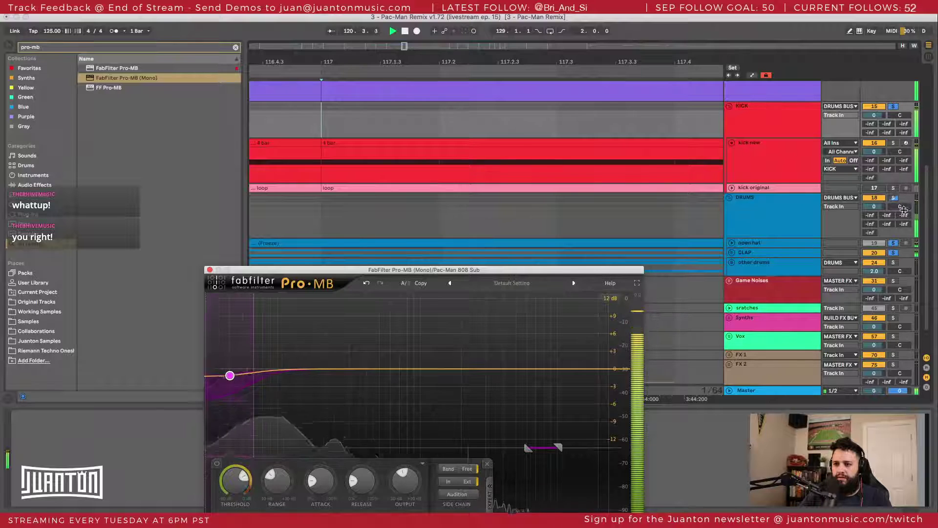
pyautogui.press('space')
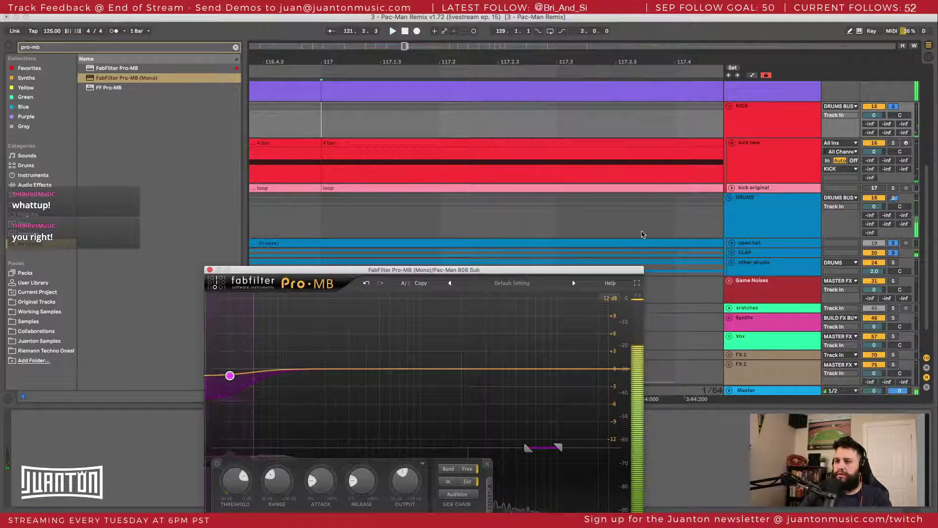
pyautogui.hscroll(5, 562, 120)
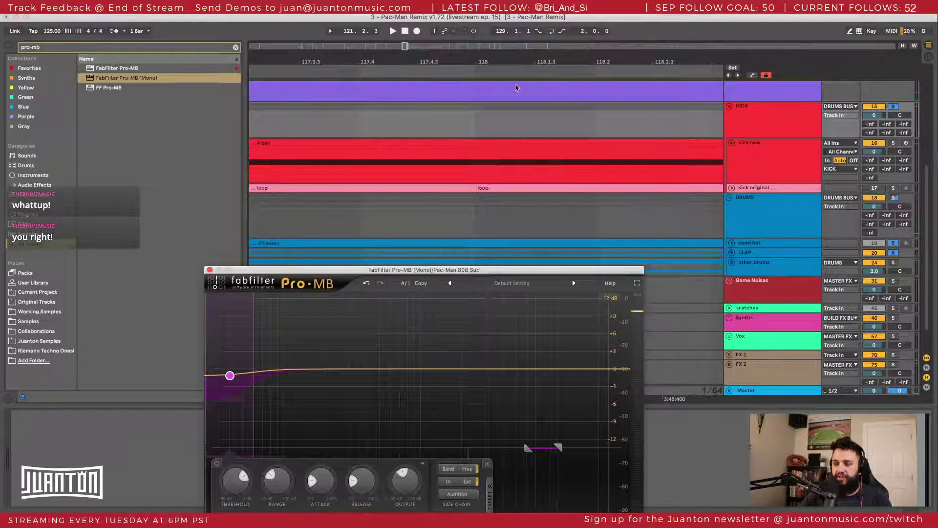
# Step: Play the start of Break 2 from bar 121 with only the soloed tracks and compare the 808 Sub with the kick
pyautogui.moveTo(515, 62); pyautogui.dragTo(516, 25)
pyautogui.hscroll(5, 593, 144)
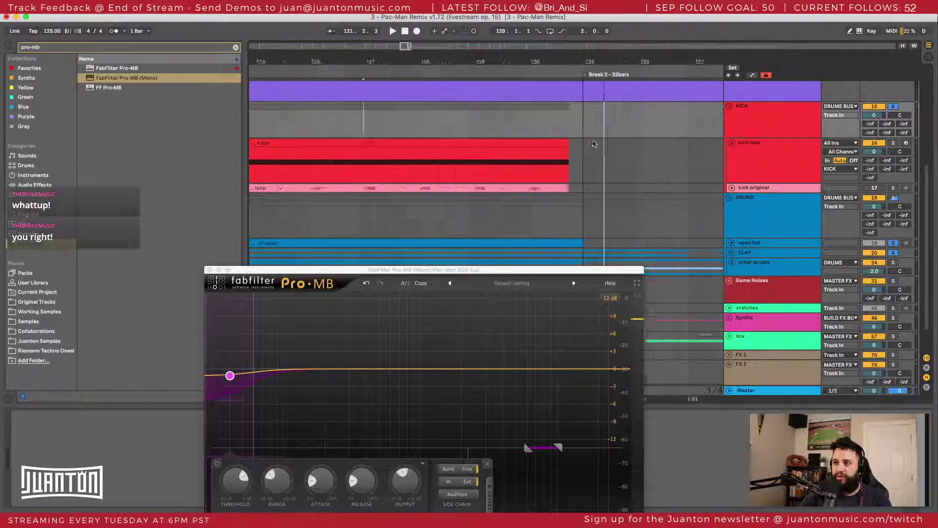
pyautogui.click(547, 123)
pyautogui.hscroll(8, 552, 122)
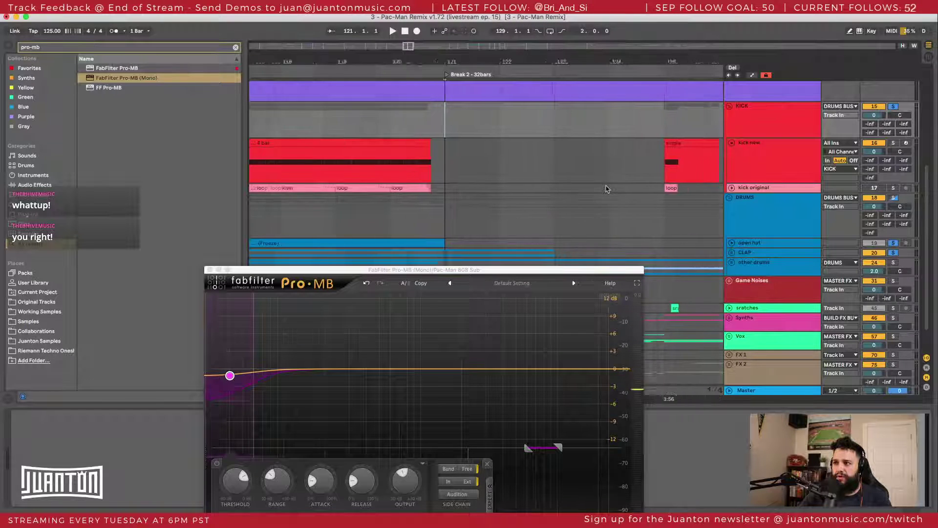
pyautogui.press('space')
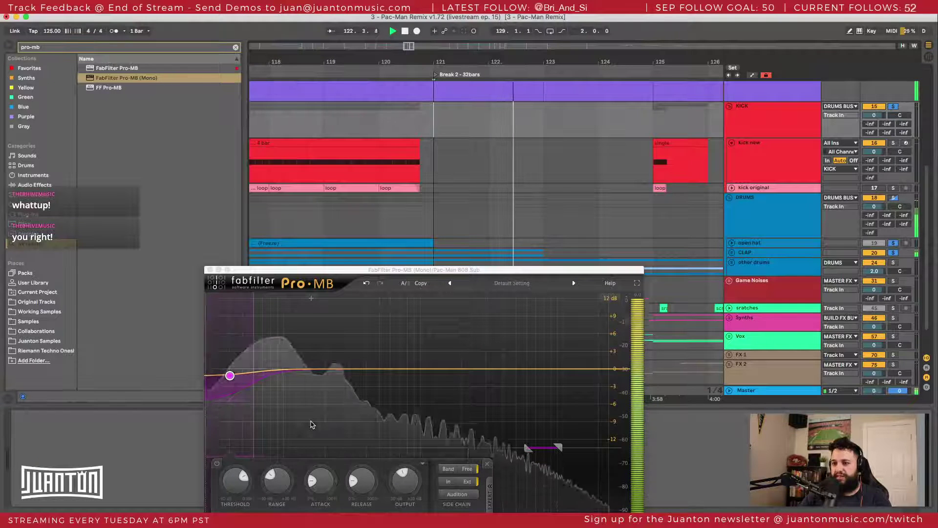
pyautogui.scroll(-2, 576, 157)
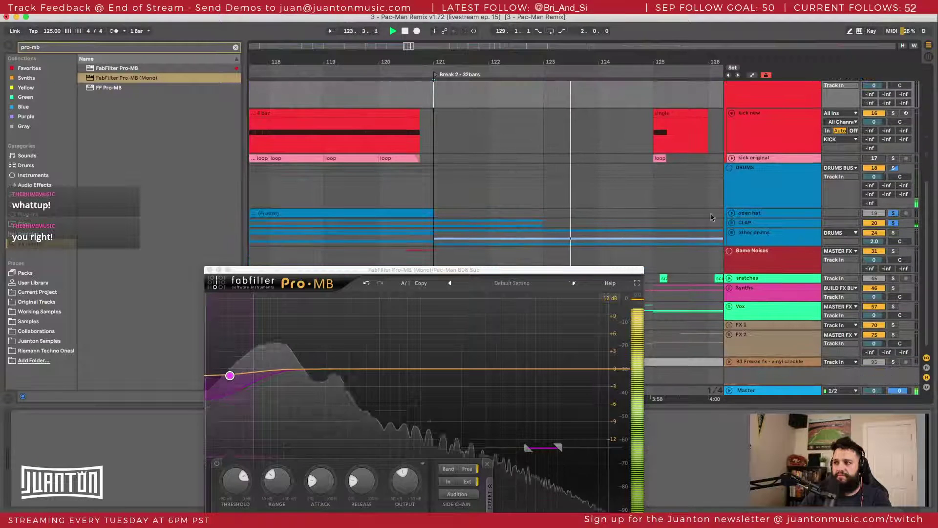
pyautogui.scroll(5, 733, 243)
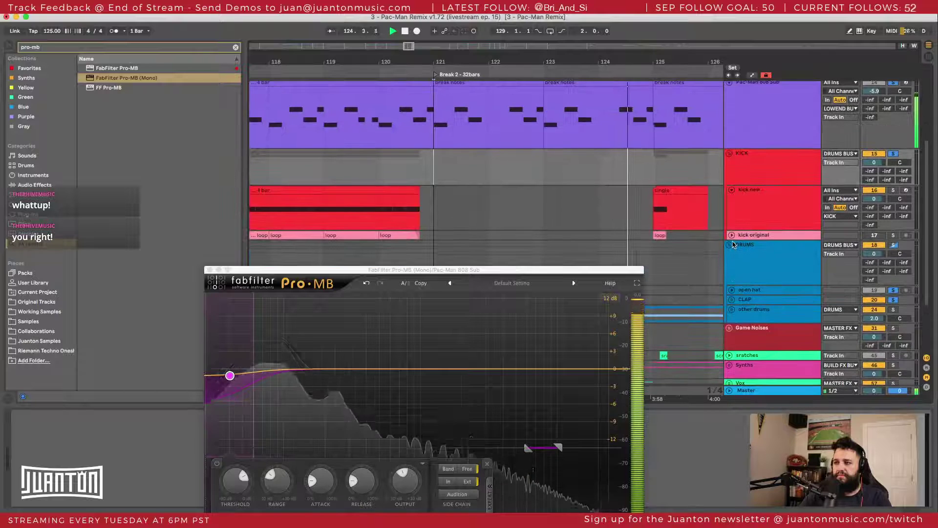
# Step: Clear the KICK solo and play Break 2 from bar 121 with the full mix
pyautogui.click(893, 153)
pyautogui.press('space')
pyautogui.press('space')
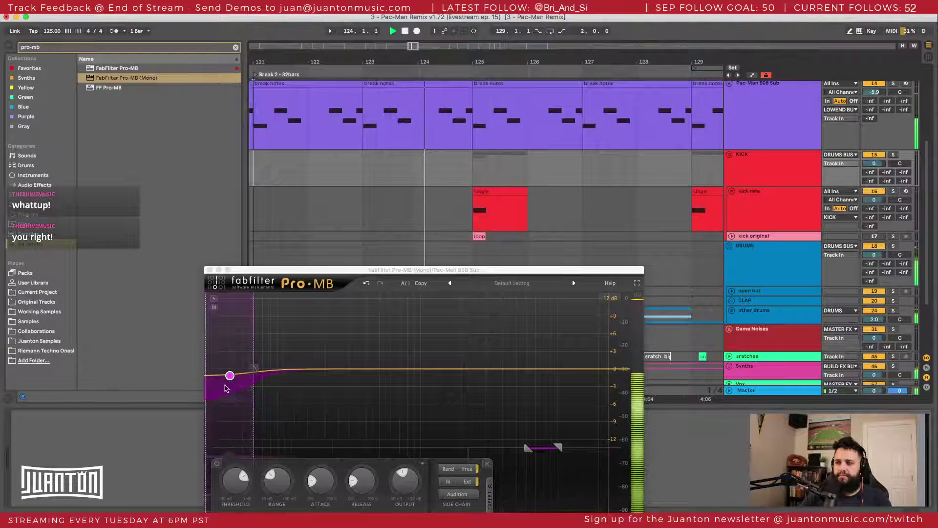
pyautogui.moveTo(231, 382)
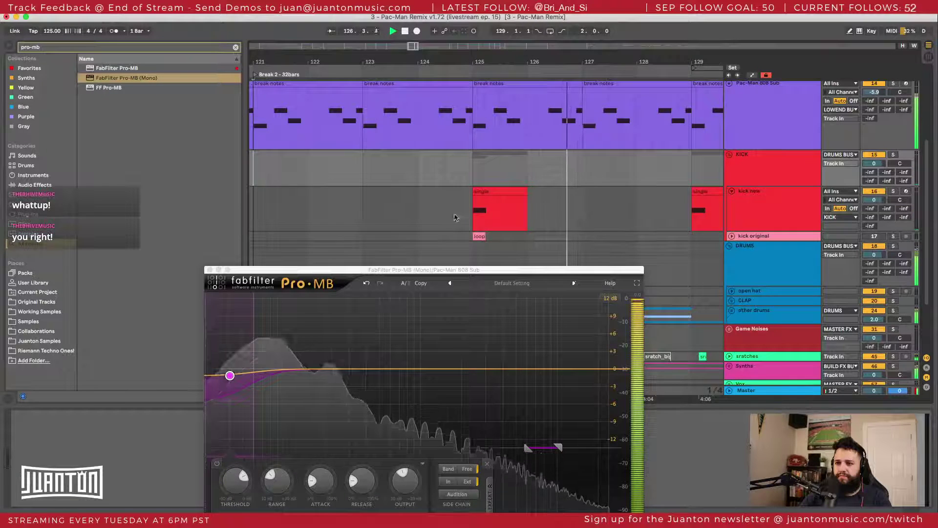
# Step: Close the Pro-MB window and fold the kick new and Pac-Man 808 Sub tracks and the KICK and DRUMS groups
pyautogui.click(209, 270)
pyautogui.moveTo(439, 62); pyautogui.dragTo(441, 44)
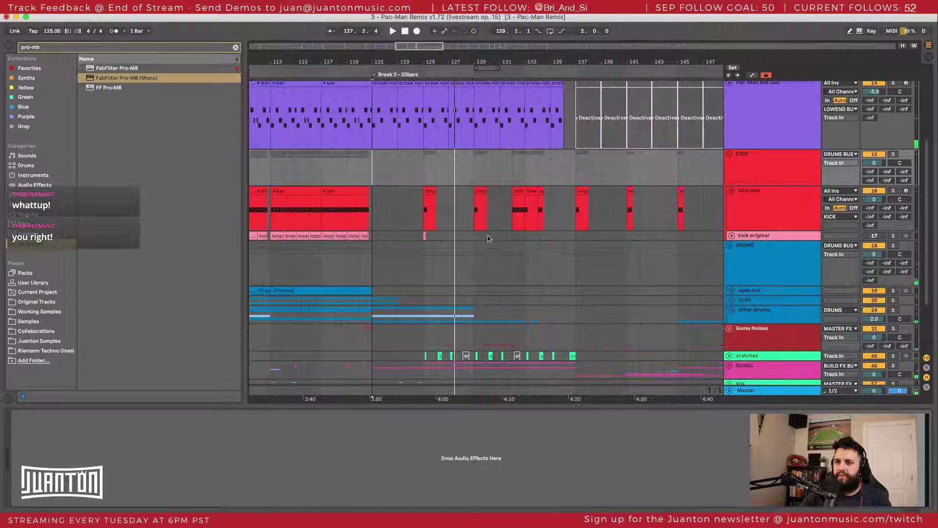
pyautogui.click(731, 190)
pyautogui.click(729, 153)
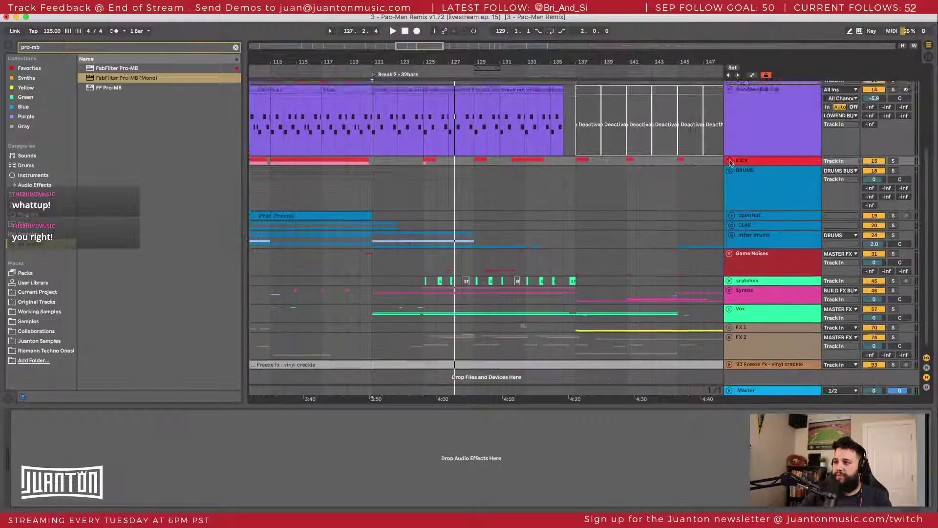
pyautogui.scroll(4, 729, 169)
pyautogui.click(729, 169)
pyautogui.scroll(-2, 726, 232)
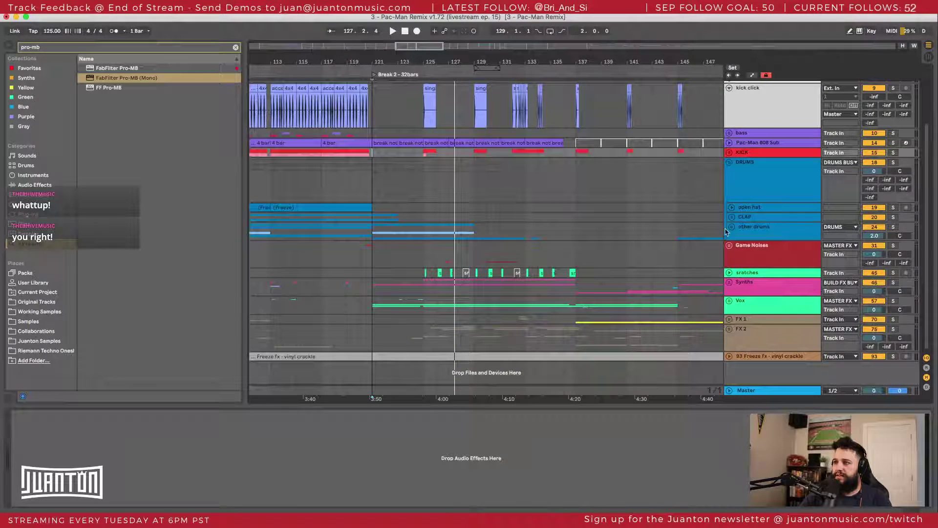
pyautogui.click(729, 163)
pyautogui.press('space')
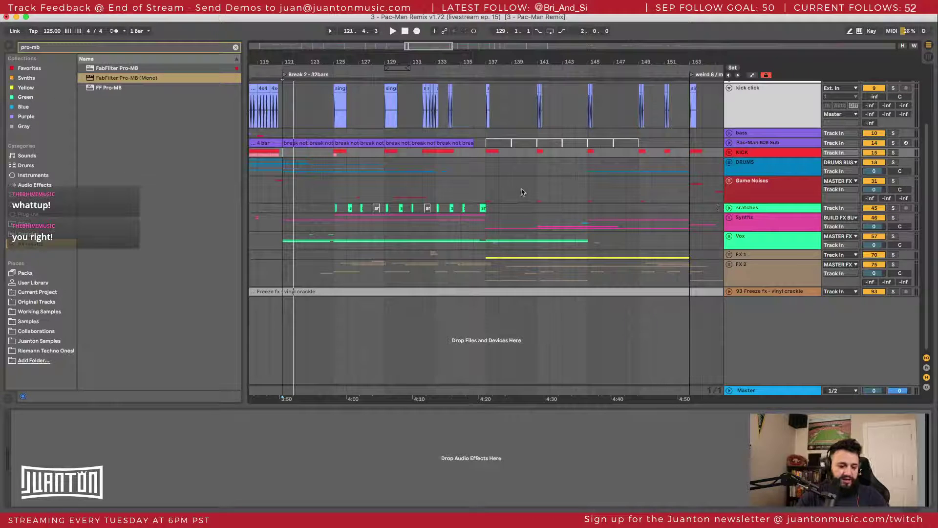
# Step: Read the Twitter post on soft clipping with analog emulation software in the browser, and return to Ableton Live
pyautogui.hscroll(-1, 333, 157)
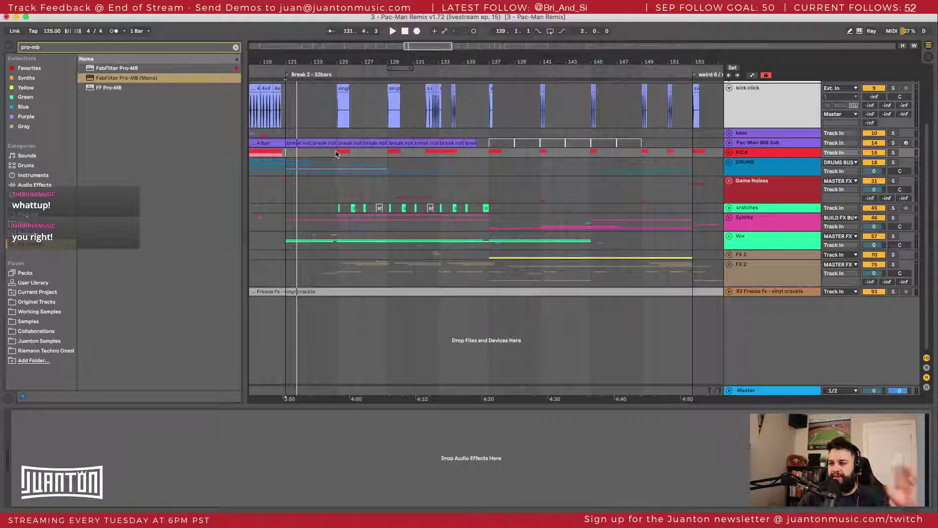
pyautogui.hotkey('ctrl', 'Left')
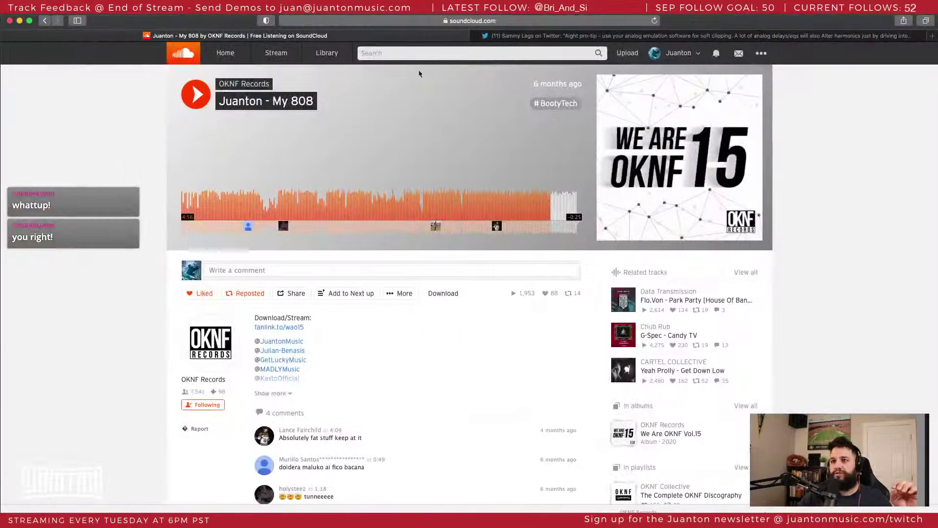
pyautogui.click(537, 37)
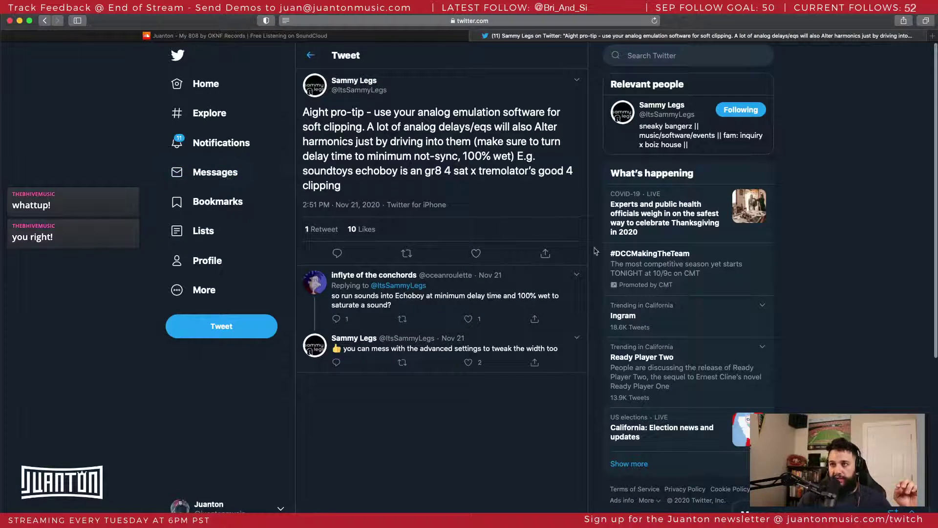
pyautogui.scroll(-1, 597, 252)
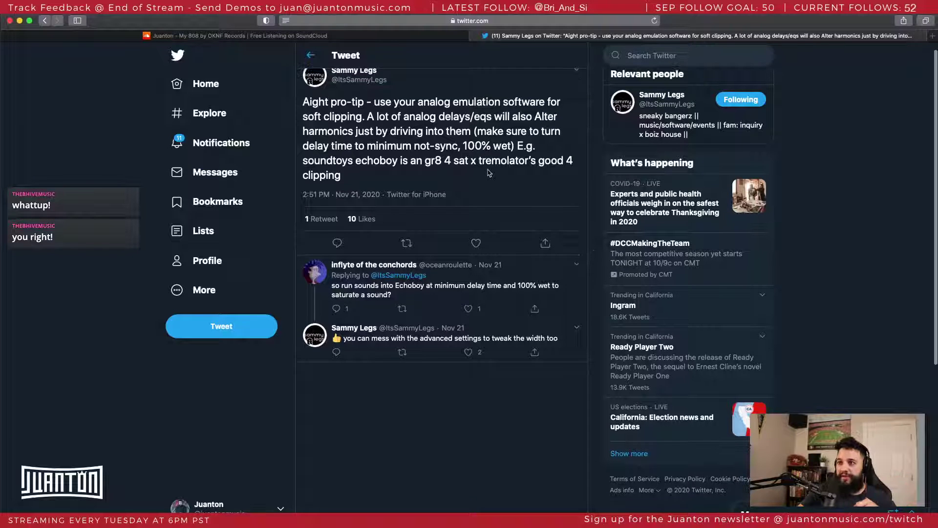
pyautogui.scroll(1, 488, 173)
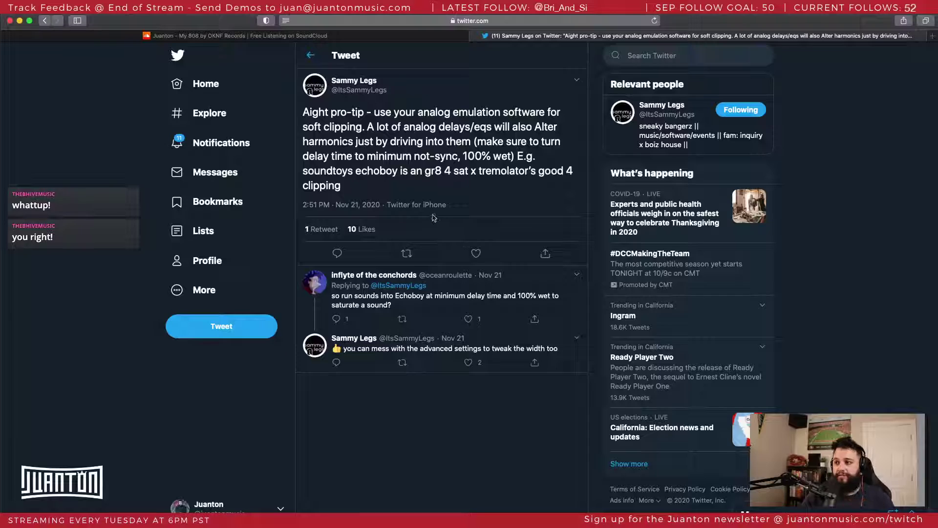
pyautogui.hotkey('ctrl', 'Up')
pyautogui.click(449, 162)
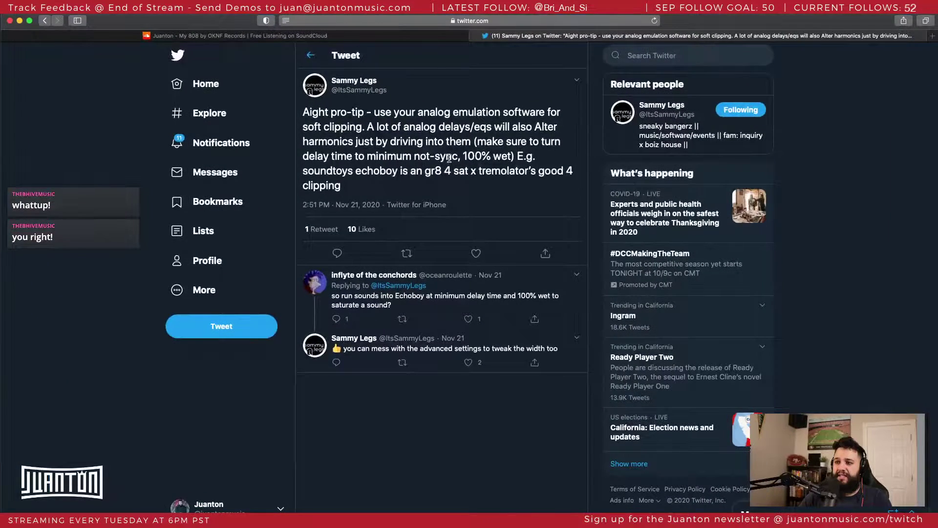
pyautogui.hotkey('ctrl', 'Up')
pyautogui.hotkey('ctrl', 'Right')
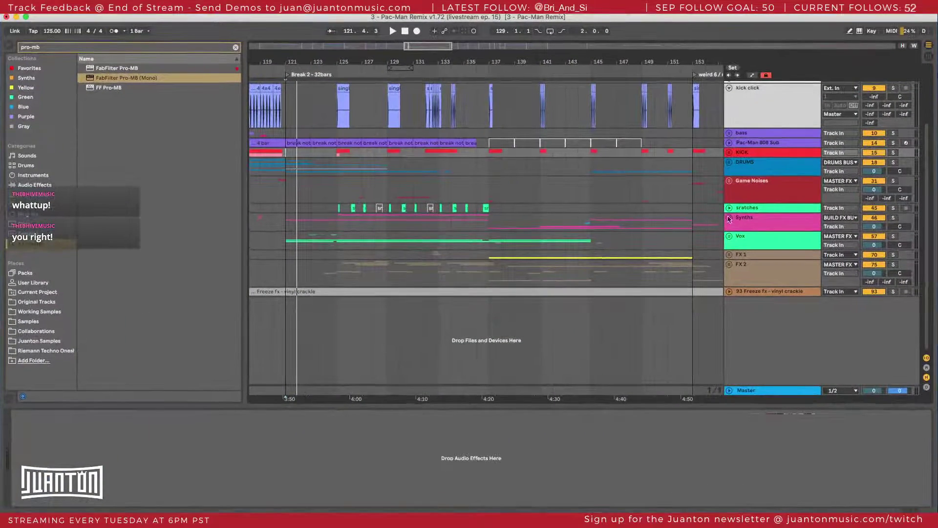
# Step: Unfold the Synths group and fold its rev synth verb, Distored Synth Loop fx and Ghost Synth LEAD B tracks
pyautogui.click(728, 227)
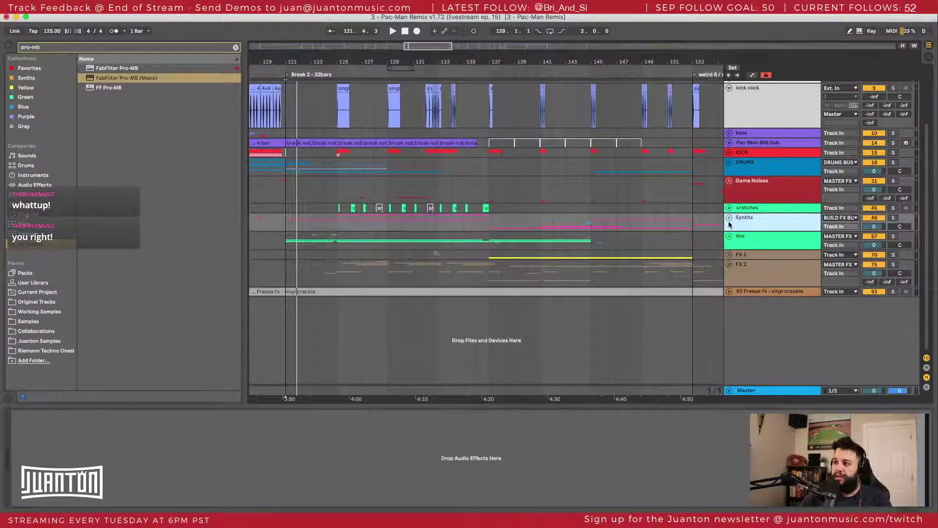
pyautogui.click(728, 218)
pyautogui.scroll(-4, 802, 281)
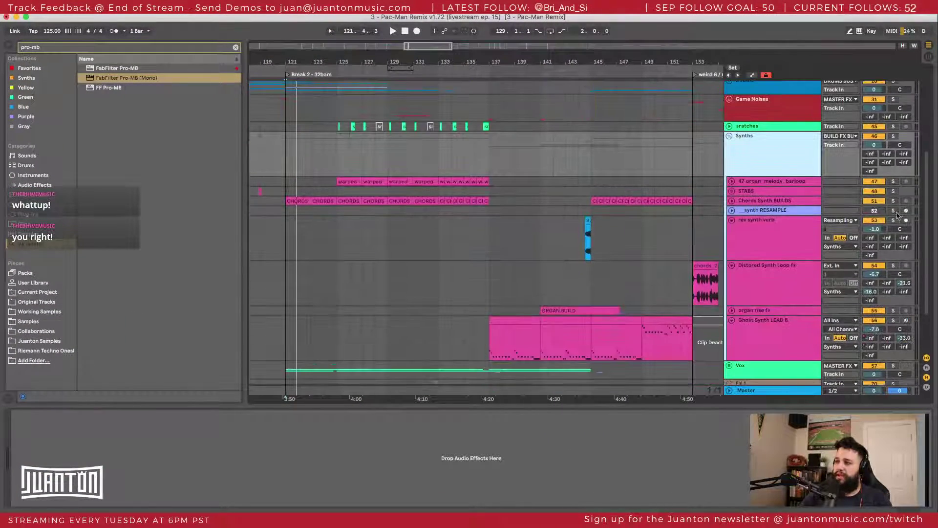
pyautogui.scroll(-1, 728, 217)
pyautogui.click(730, 214)
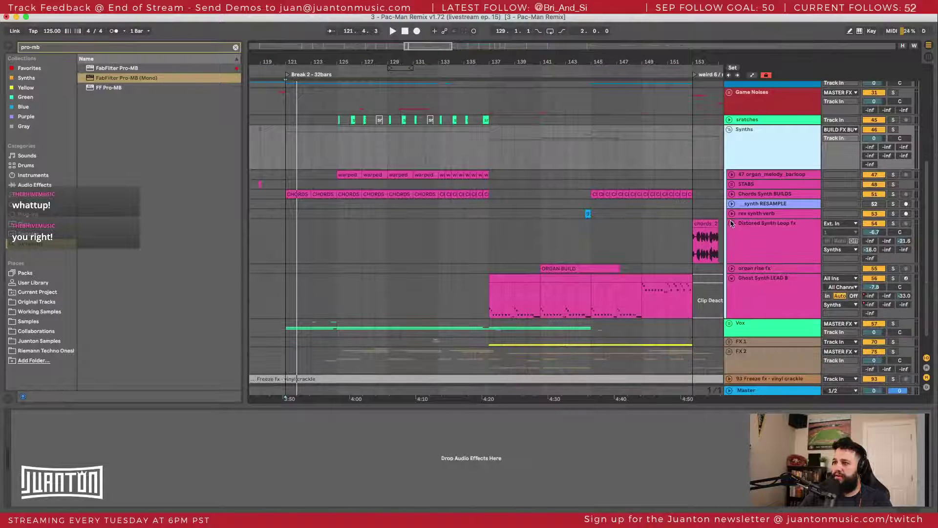
pyautogui.click(731, 223)
pyautogui.click(732, 242)
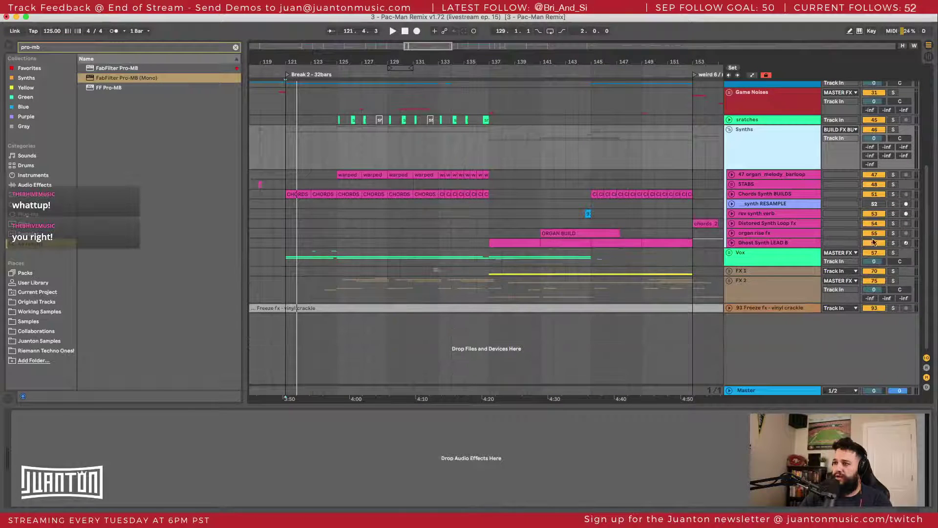
# Step: Solo the Ghost Synth LEAD B track and play its clip from bar 141
pyautogui.click(893, 242)
pyautogui.click(542, 242)
pyautogui.press('space')
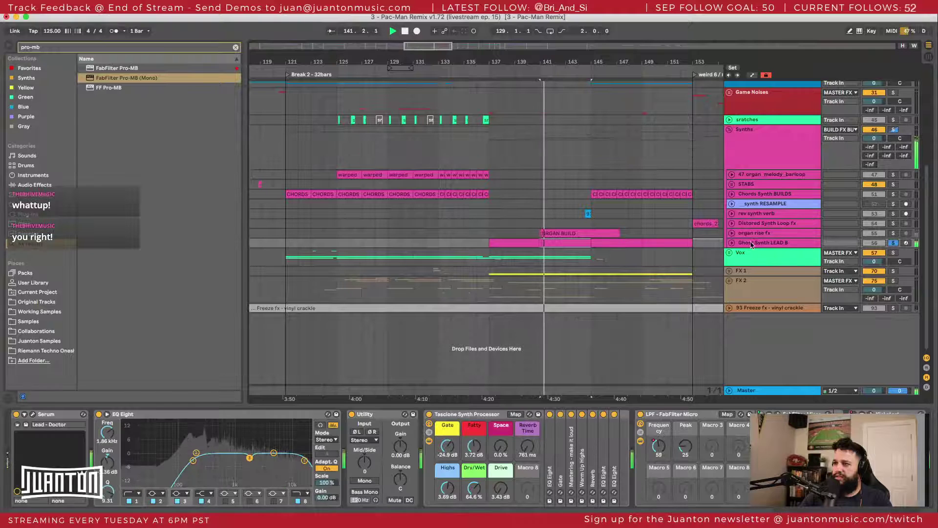
# Step: Fold the Synths group and unfold the Game Noises group
pyautogui.click(729, 130)
pyautogui.click(729, 121)
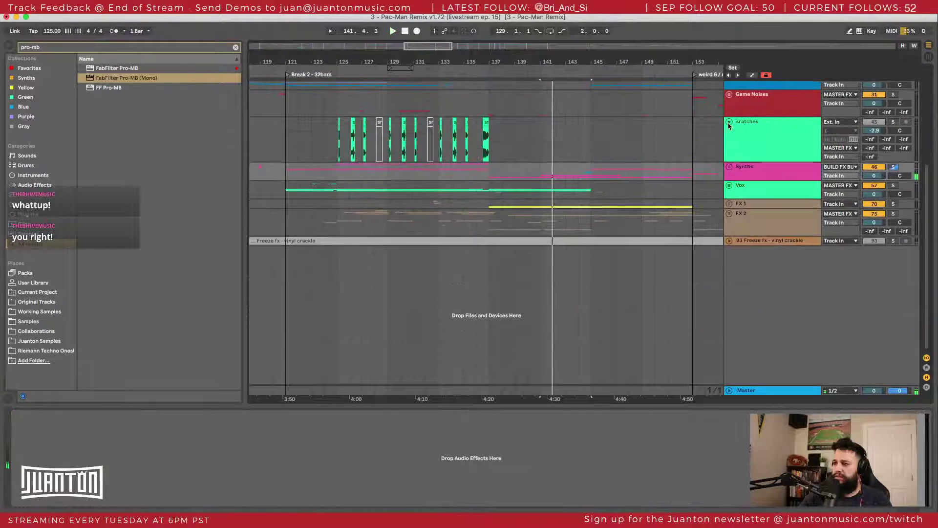
pyautogui.click(728, 122)
pyautogui.click(729, 94)
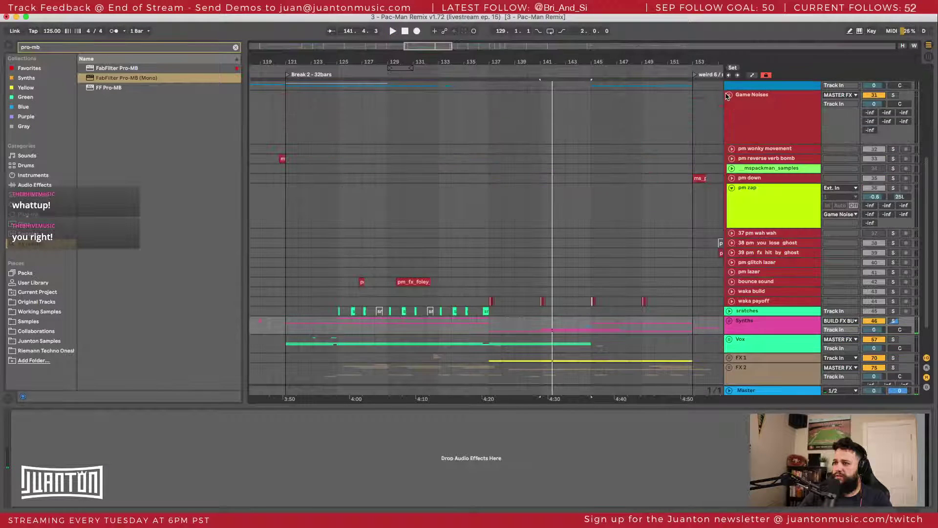
# Step: Solo the bounce sound track and play its two clips in Break 2
pyautogui.click(361, 283)
pyautogui.press('space')
pyautogui.click(893, 283)
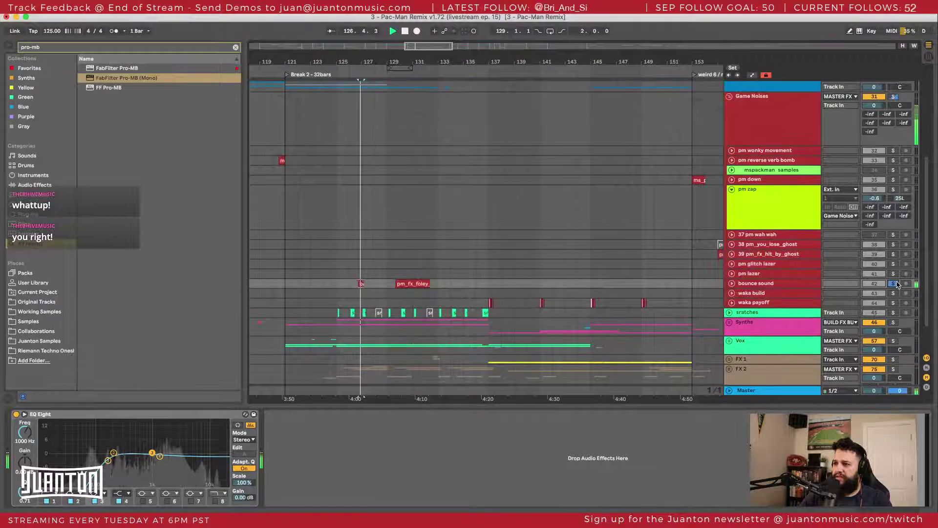
pyautogui.press('space')
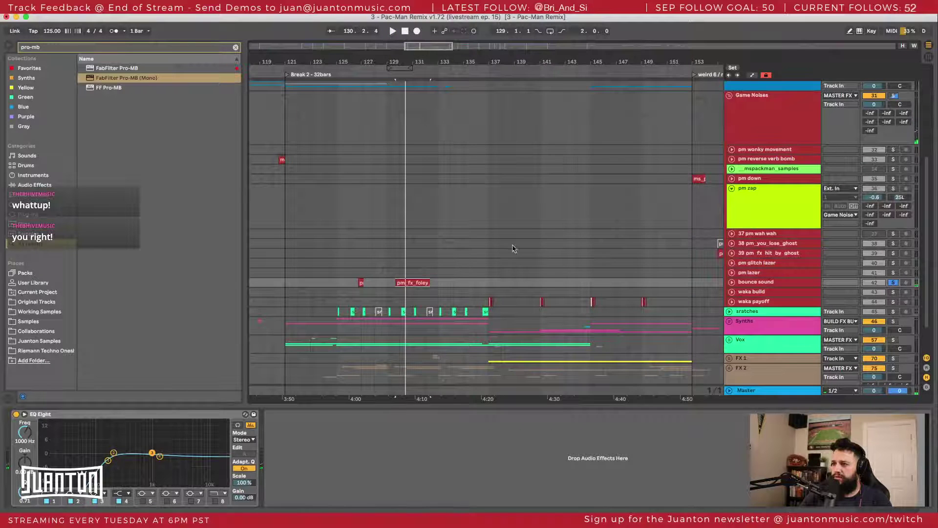
pyautogui.press('space')
# Step: Solo the pm down track and play its clip from bar 153
pyautogui.hscroll(10, 514, 245)
pyautogui.click(450, 179)
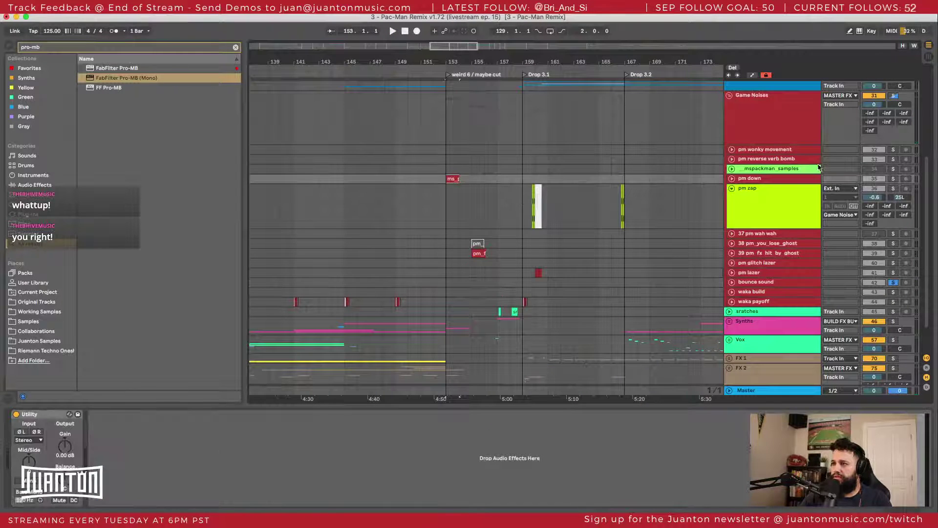
pyautogui.press('space')
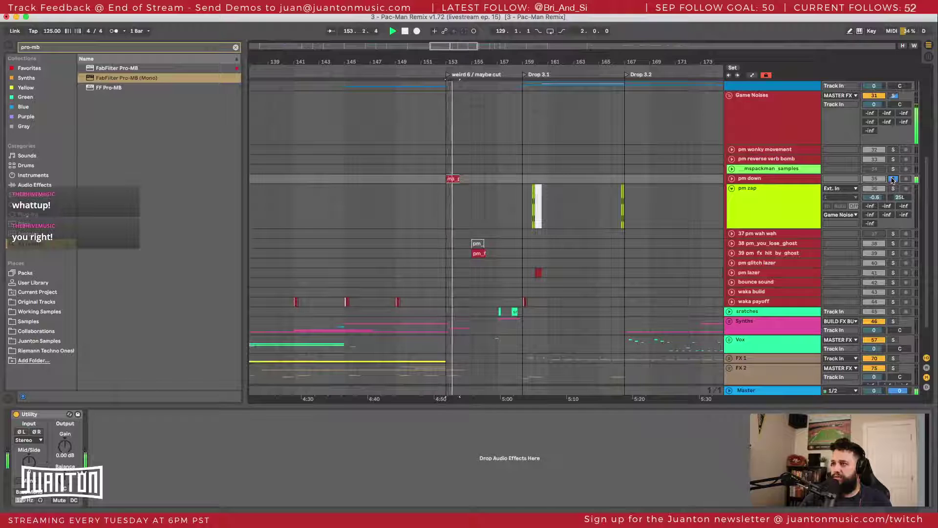
# Step: Solo the 39 pm_fx_hit_by_ghost track and play its clip from bar 155
pyautogui.click(472, 254)
pyautogui.press('space')
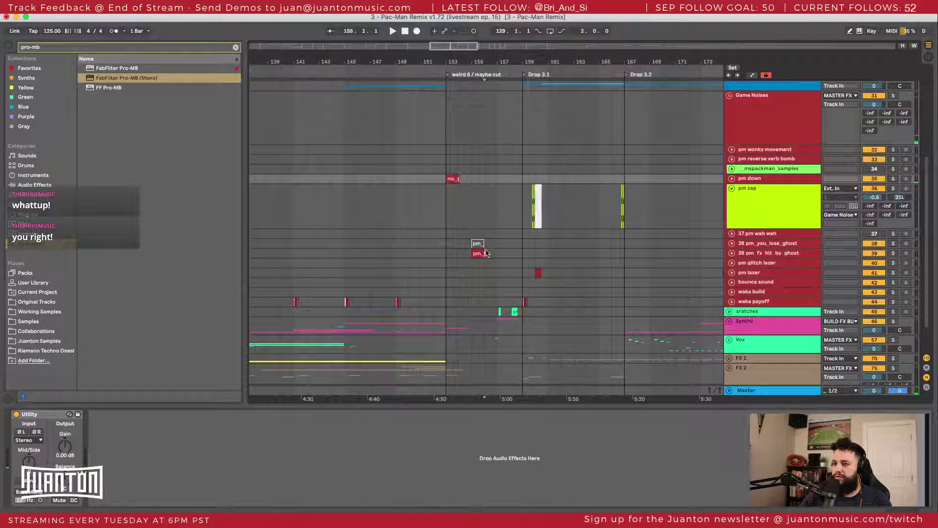
pyautogui.click(893, 252)
pyautogui.press('space')
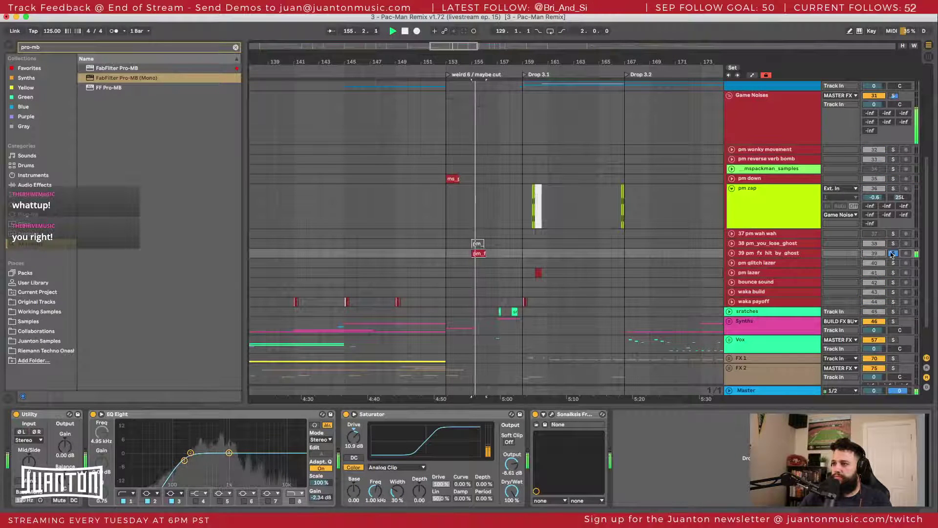
# Step: Solo the pm lazer track, play its clip from bar 160 in Drop 3.1 and select the same spot on pm glitch lazer
pyautogui.click(828, 262)
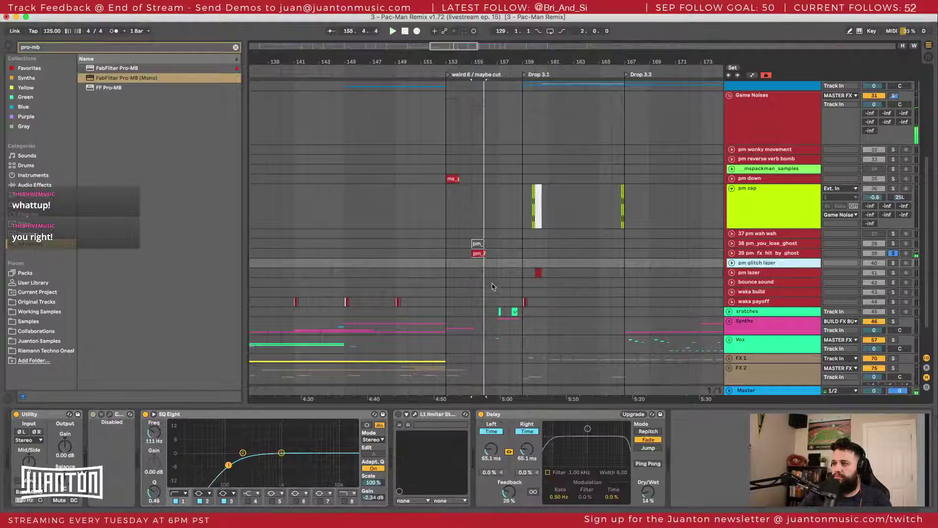
pyautogui.click(547, 273)
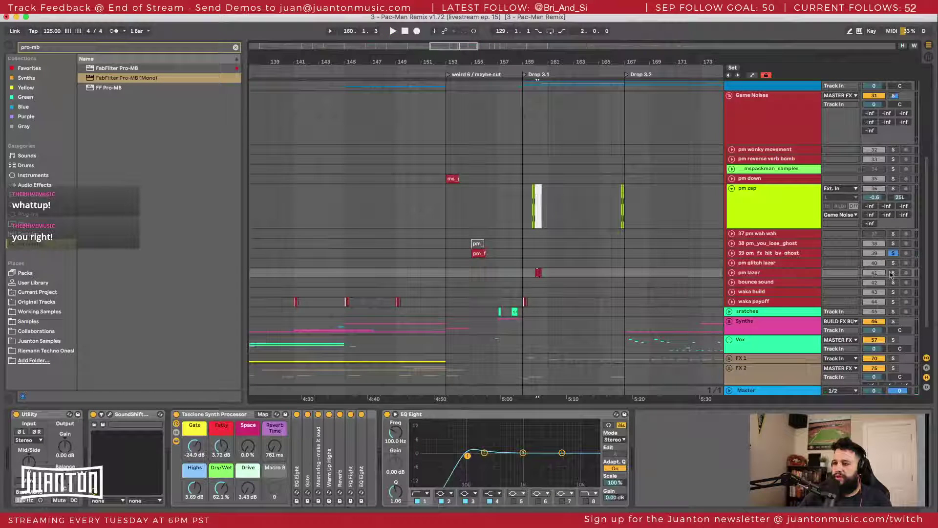
pyautogui.click(893, 272)
pyautogui.press('space')
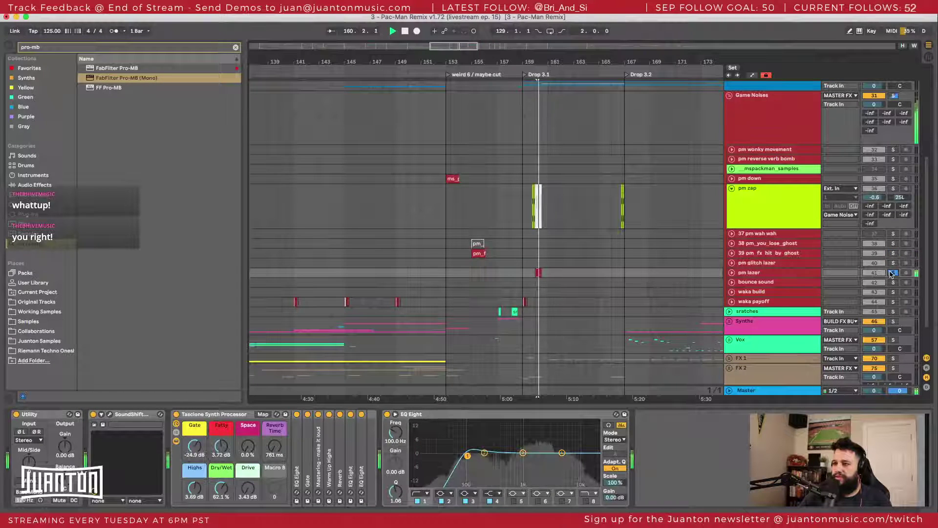
pyautogui.click(787, 284)
pyautogui.click(560, 265)
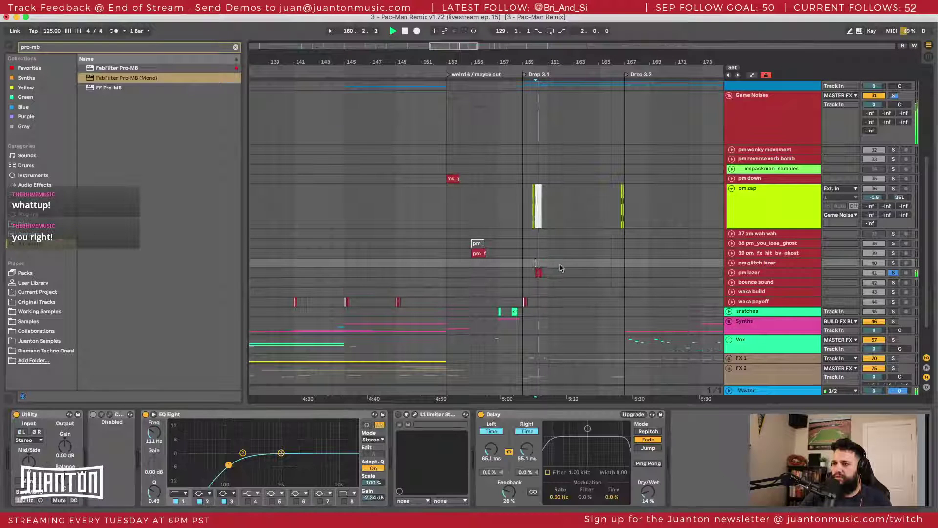
# Step: Solo the waka payoff track, play its clip at the start of Drop 3.1 and show the track's device chain
pyautogui.press('space')
pyautogui.click(522, 292)
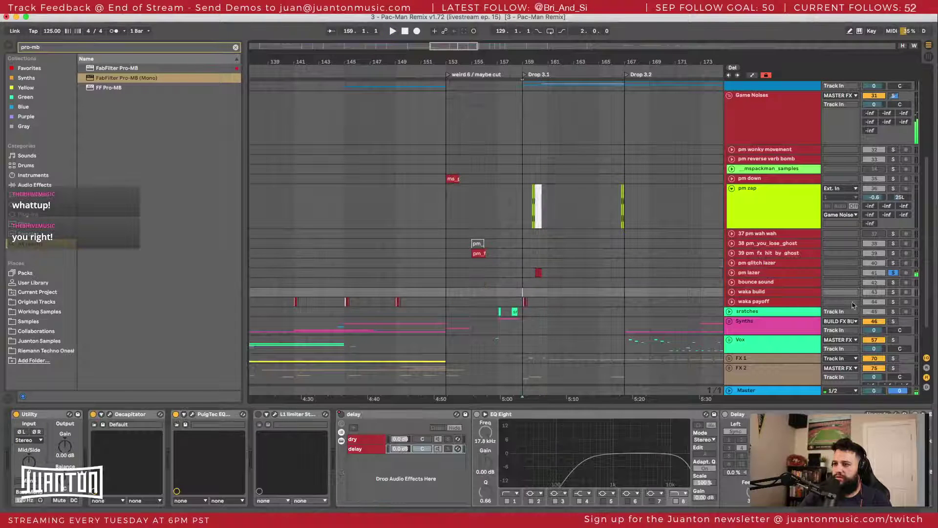
pyautogui.click(893, 302)
pyautogui.press('space')
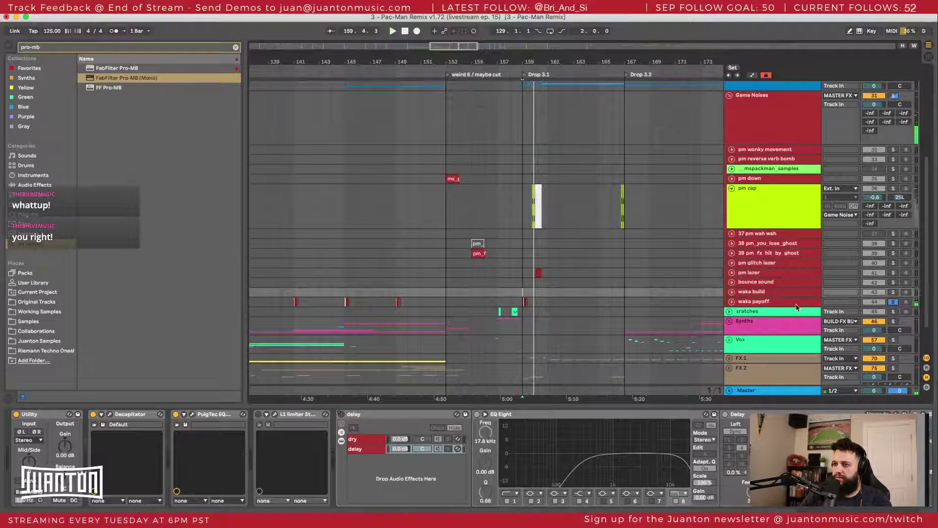
pyautogui.click(797, 305)
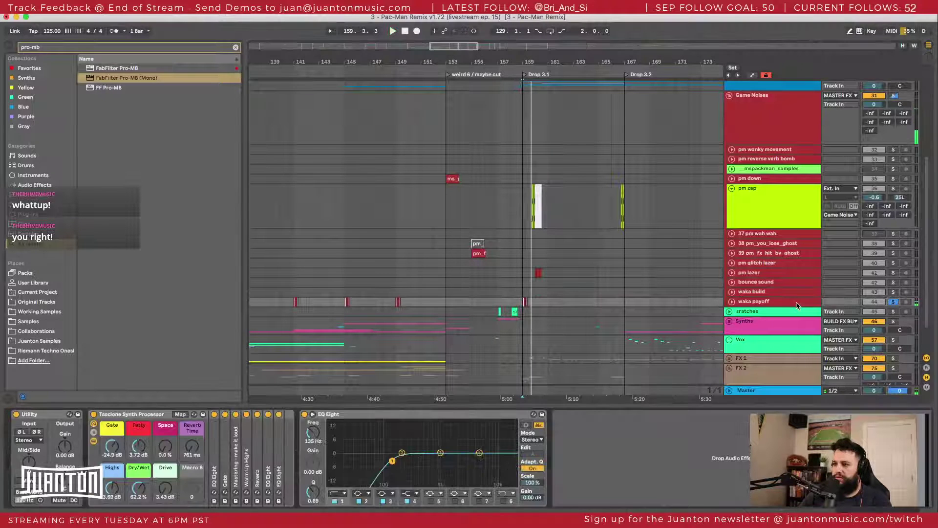
# Step: Search the browser for "spec" and add a Spectrum at the end of the waka payoff device chain
pyautogui.click(577, 450)
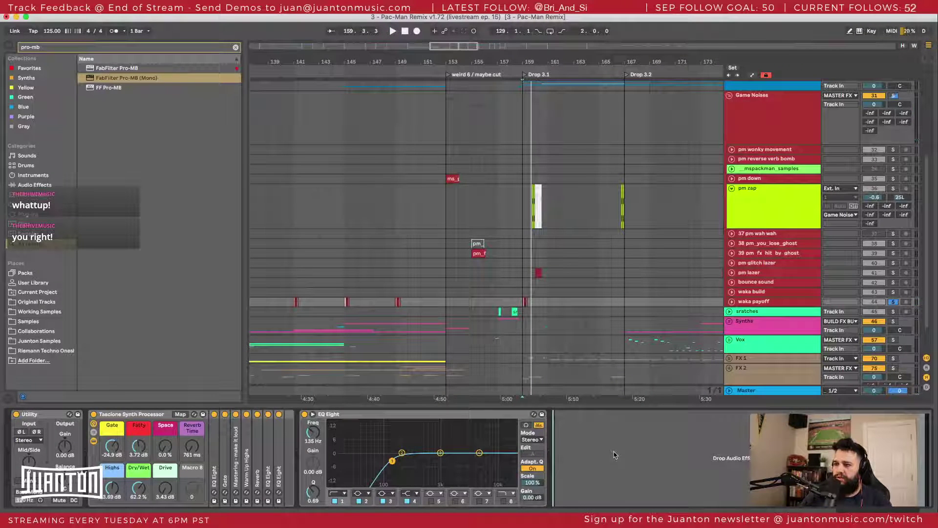
pyautogui.press('super+f')
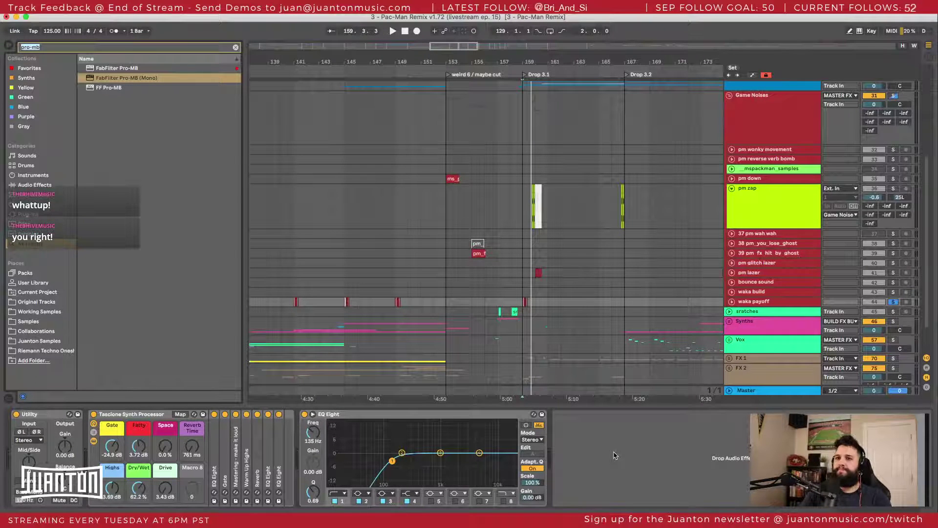
pyautogui.write('spec')
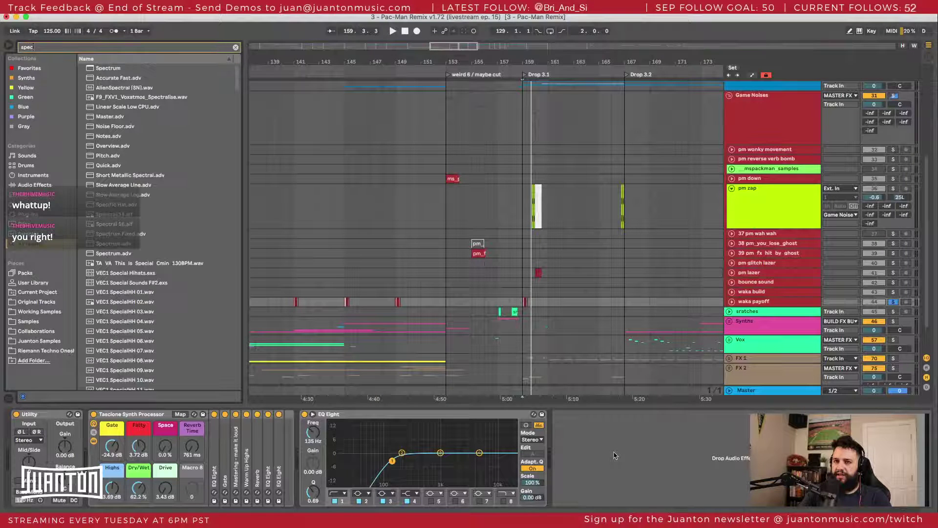
pyautogui.press('Down')
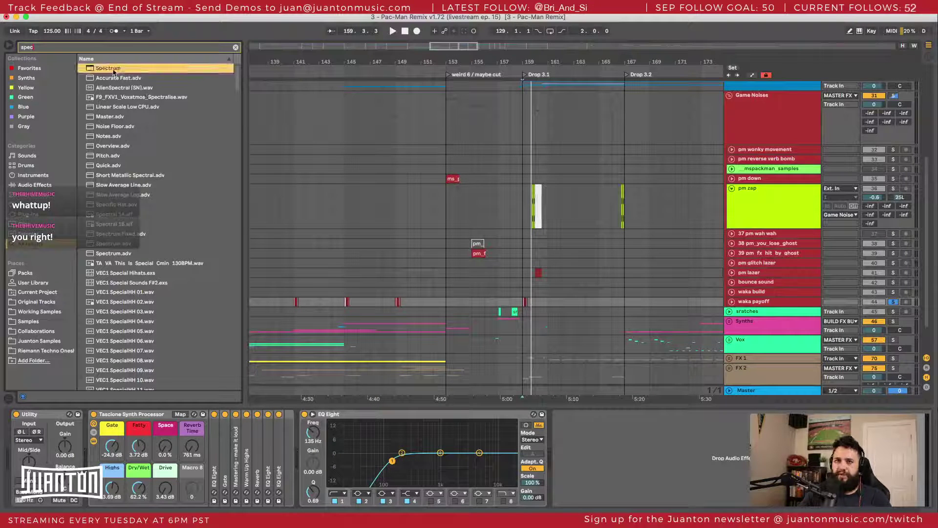
pyautogui.press('Return')
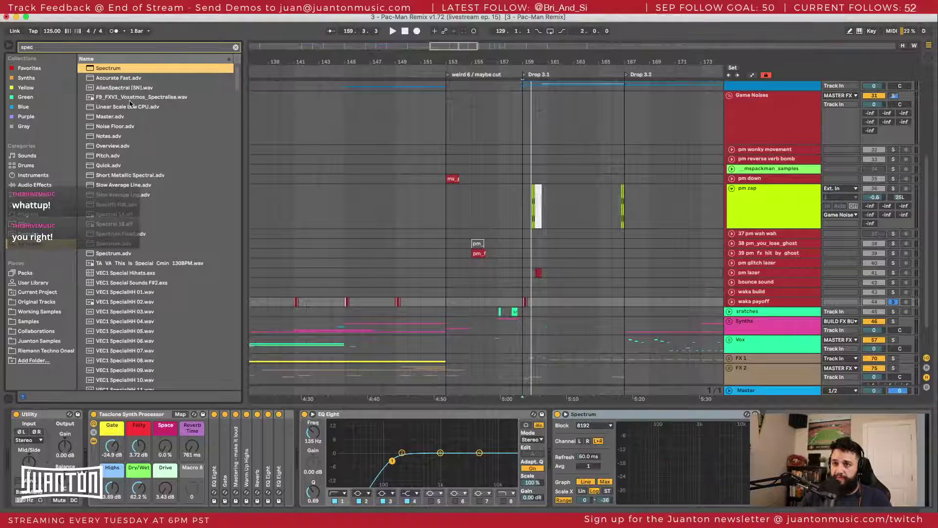
# Step: Search for "echoboy" and insert EchoBoy on waka payoff between EQ Eight and Spectrum
pyautogui.write('echoboy')
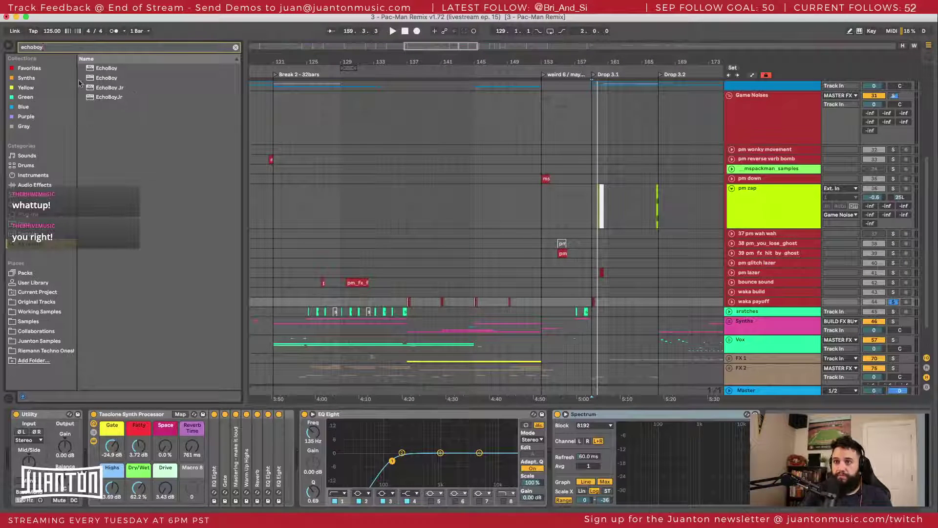
pyautogui.click(104, 77)
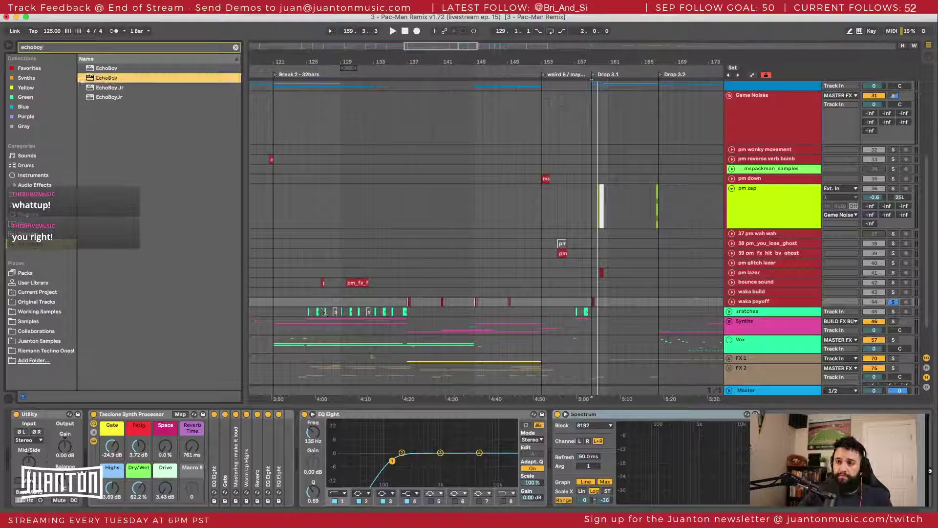
pyautogui.click(669, 417)
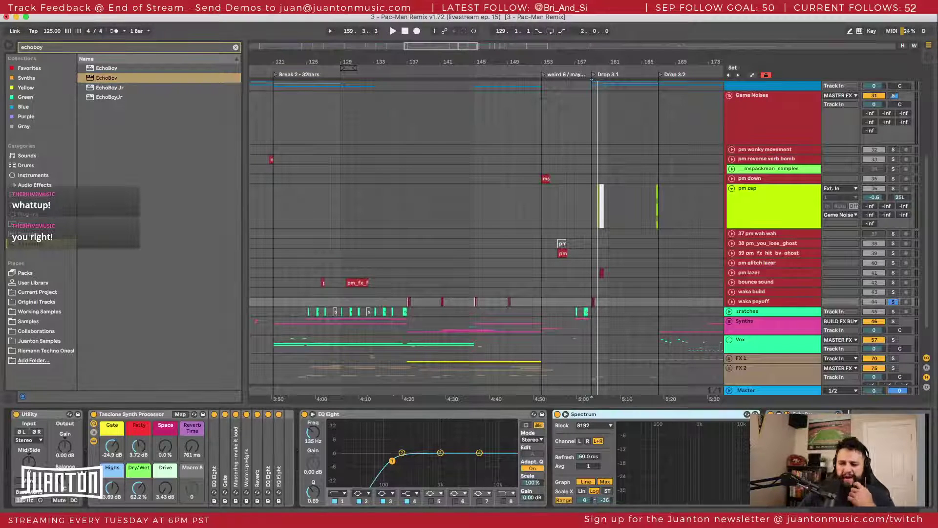
pyautogui.moveTo(669, 415); pyautogui.dragTo(849, 416)
# Step: Find Sonalksis FreeG Stereo and load it at the end of the waka payoff device chain
pyautogui.press('super+f')
pyautogui.write('sonalks')
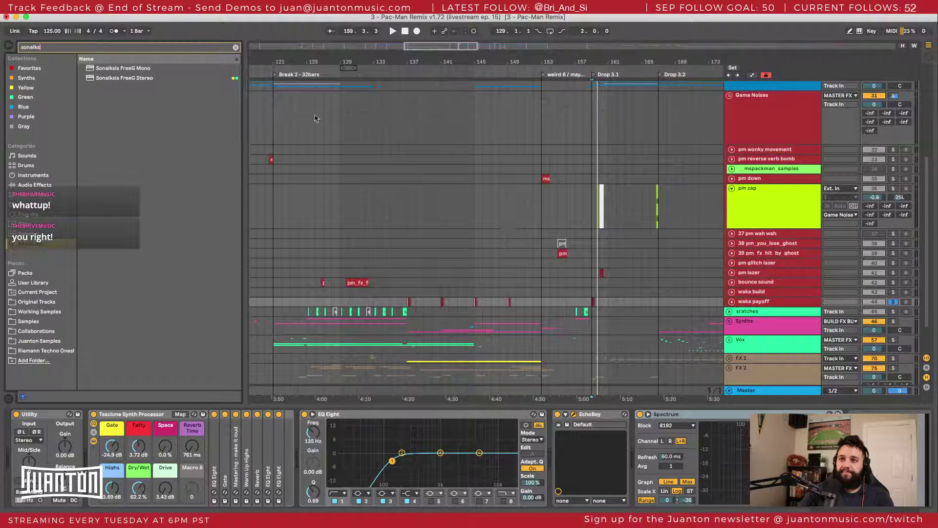
pyautogui.click(178, 78)
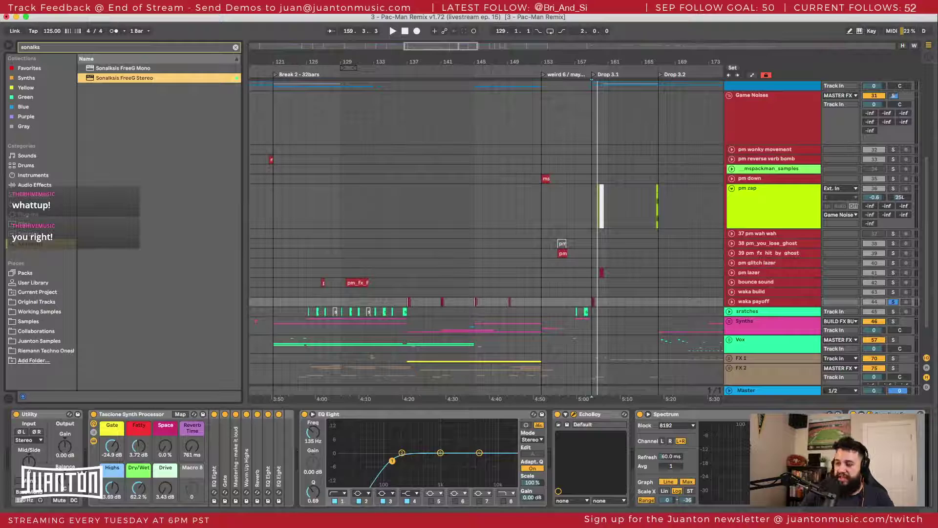
pyautogui.press('Return')
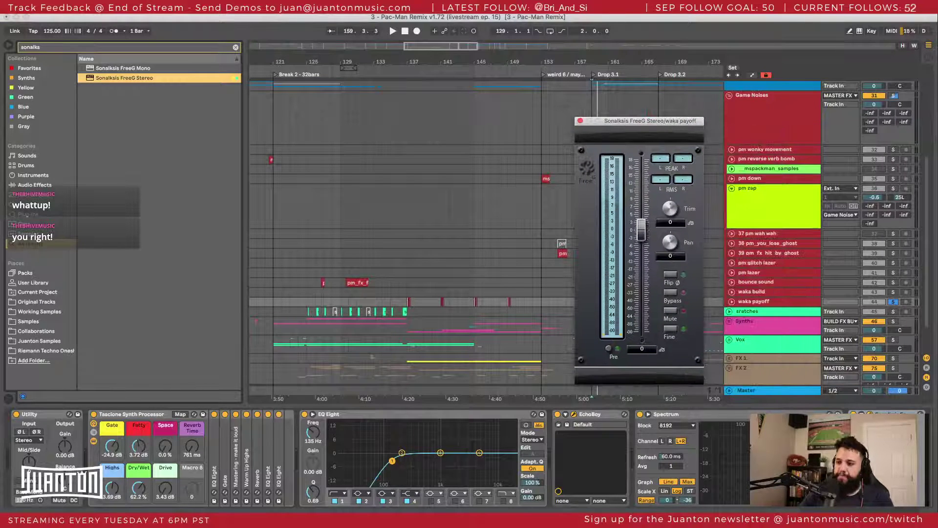
# Step: Place the EchoBoy window beside FreeG, switch its echo time to unsynced Time mode and set it to 0 ms
pyautogui.moveTo(415, 75); pyautogui.dragTo(317, 137)
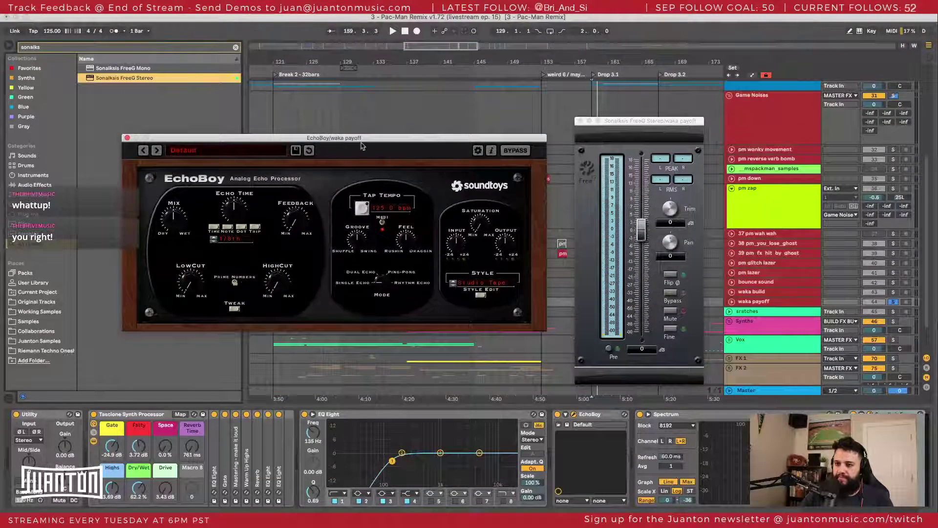
pyautogui.moveTo(169, 139); pyautogui.dragTo(117, 139)
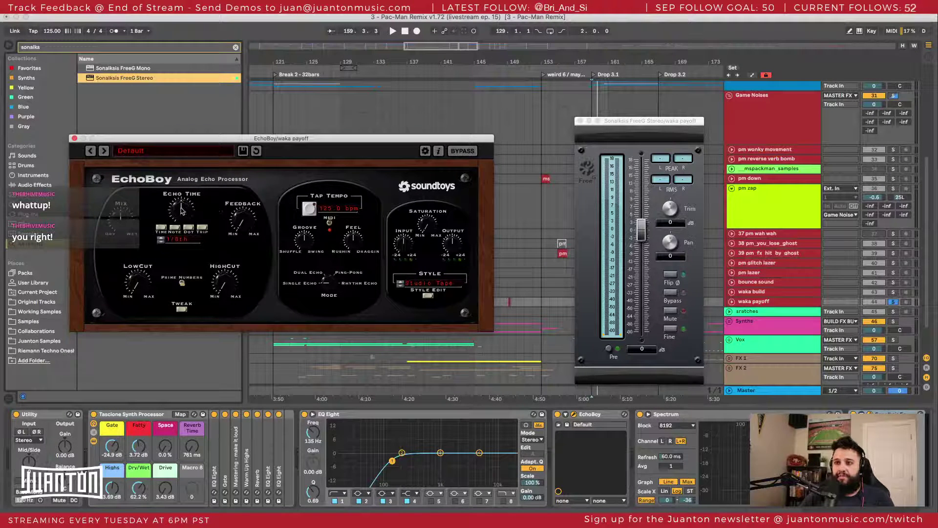
pyautogui.click(162, 227)
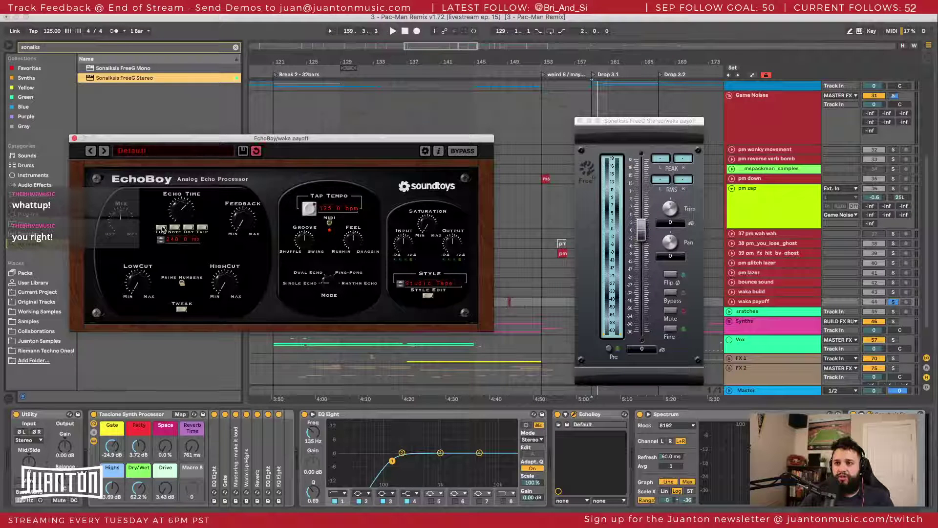
pyautogui.moveTo(181, 211); pyautogui.dragTo(215, 431)
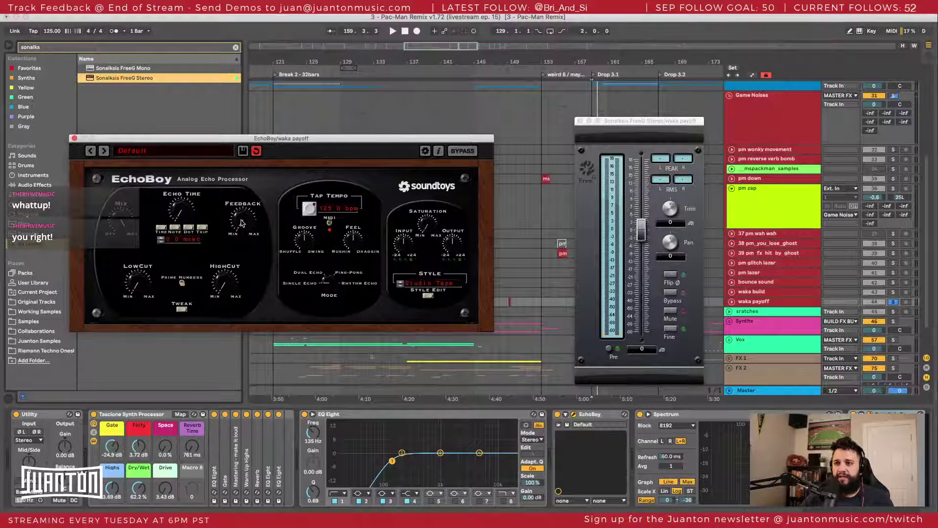
# Step: Switch to the browser, read the tweet's tip on minimum, unsynced delay time at 100% wet, and return to Live
pyautogui.press('super+Tab')
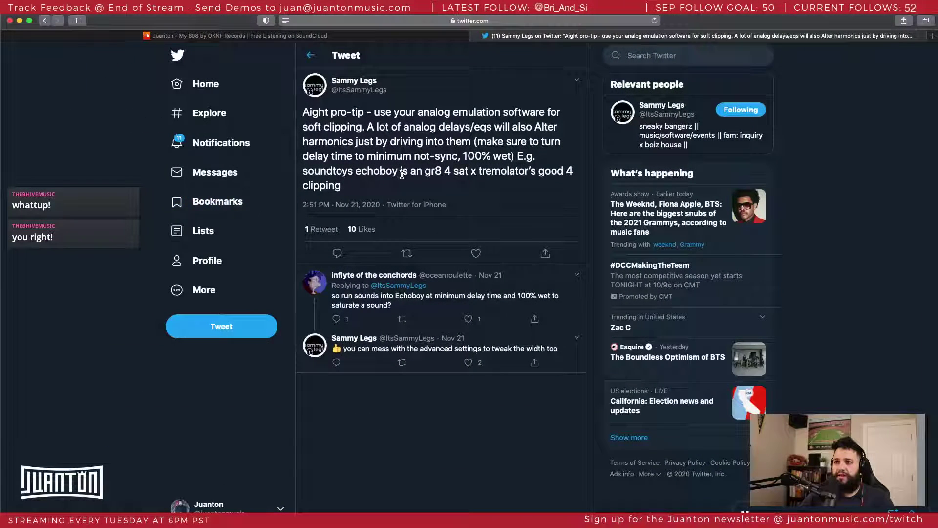
pyautogui.moveTo(316, 156); pyautogui.dragTo(462, 157)
pyautogui.click(461, 157)
pyautogui.press('super+Tab')
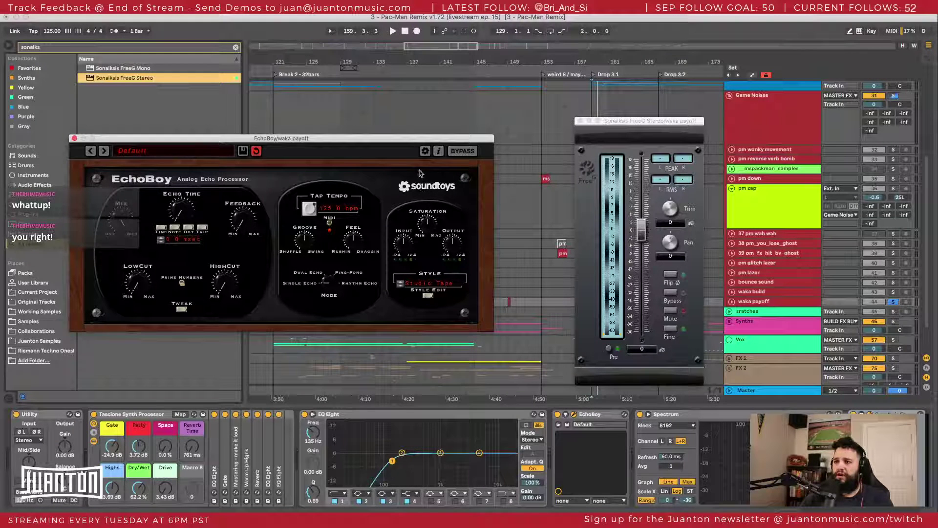
# Step: Look through EchoBoy's list of echo styles and close it without choosing another one
pyautogui.click(426, 281)
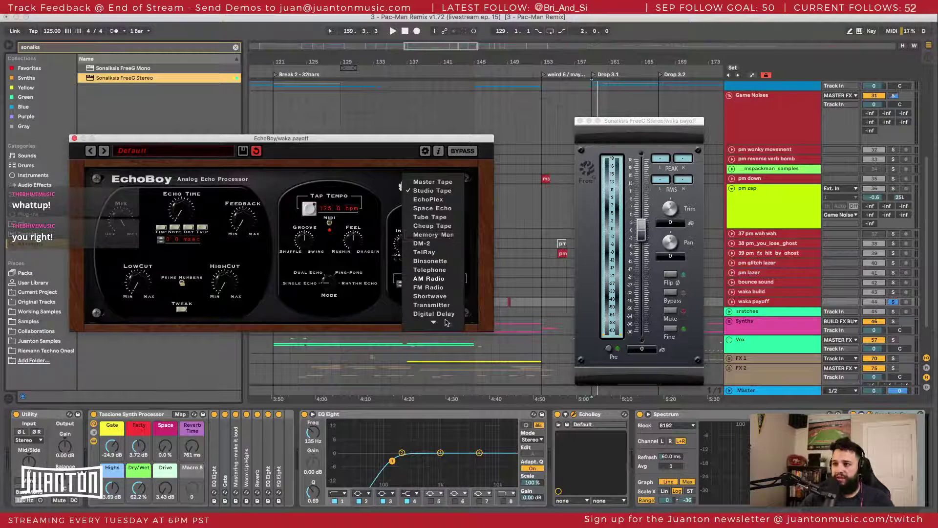
pyautogui.moveTo(446, 323)
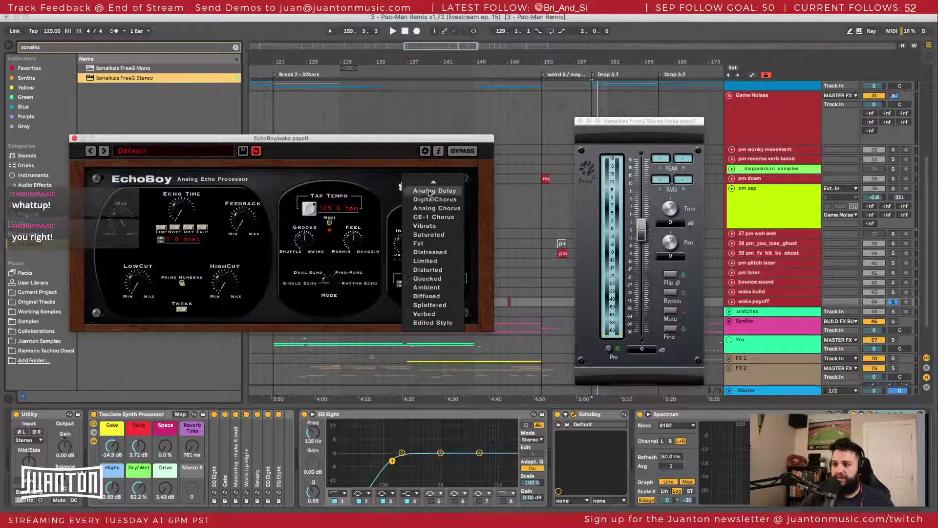
pyautogui.moveTo(434, 182)
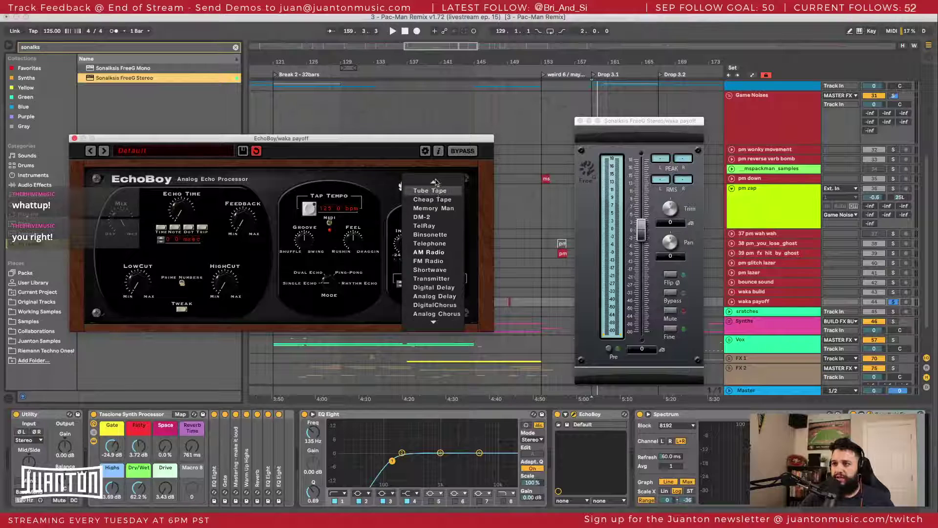
pyautogui.click(394, 184)
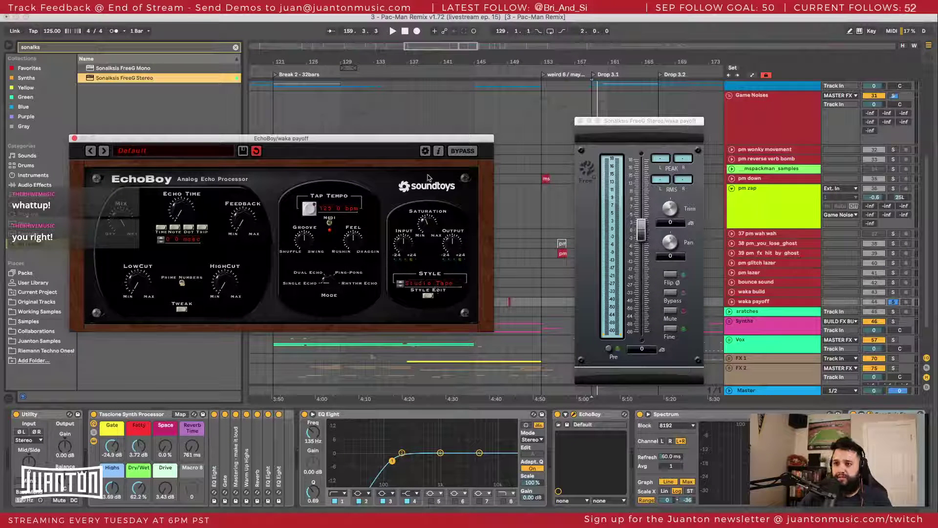
# Step: Play the waka payoff clip with EchoBoy switched off and back on, comparing the levels on the FreeG meter
pyautogui.click(558, 414)
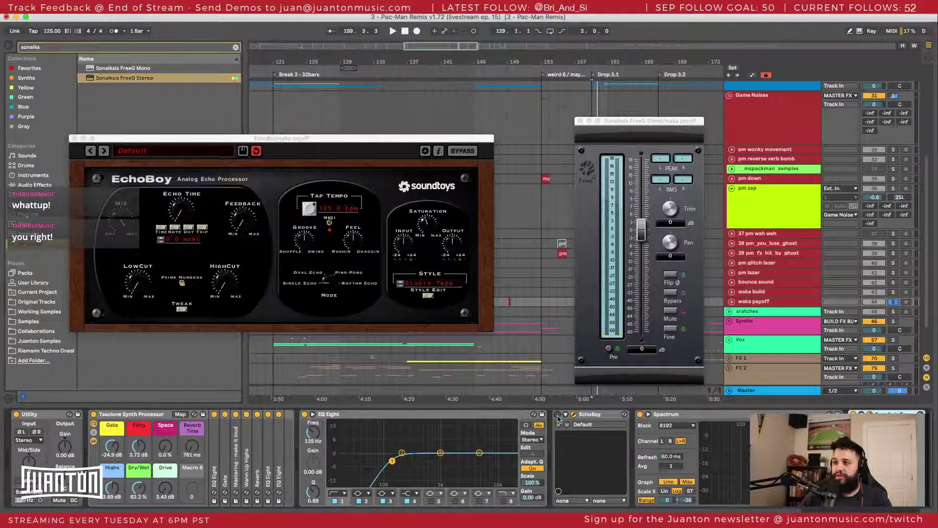
pyautogui.press('space')
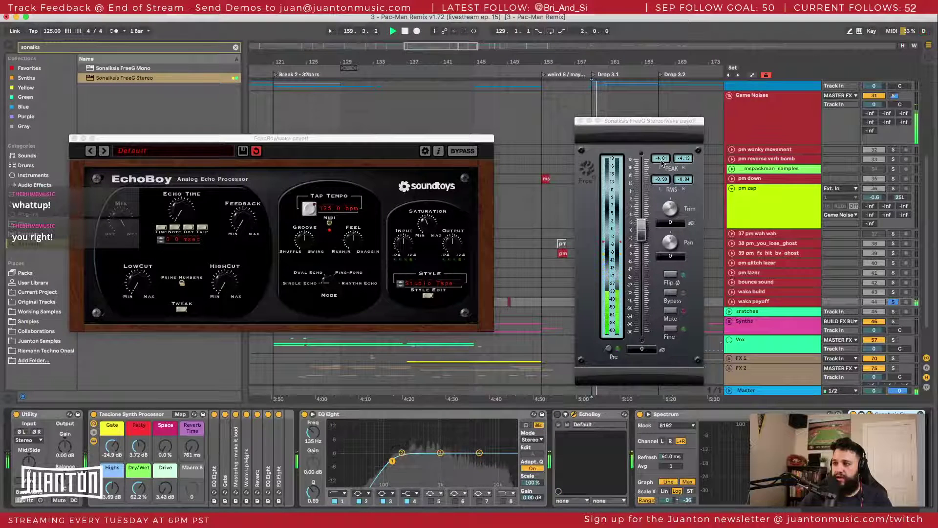
pyautogui.click(557, 415)
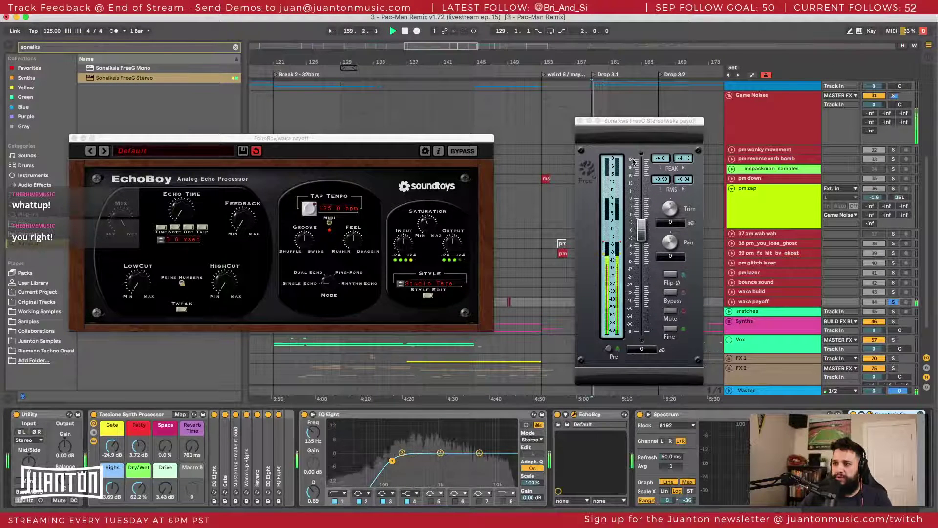
pyautogui.press('space')
pyautogui.press('space')
pyautogui.click(592, 260)
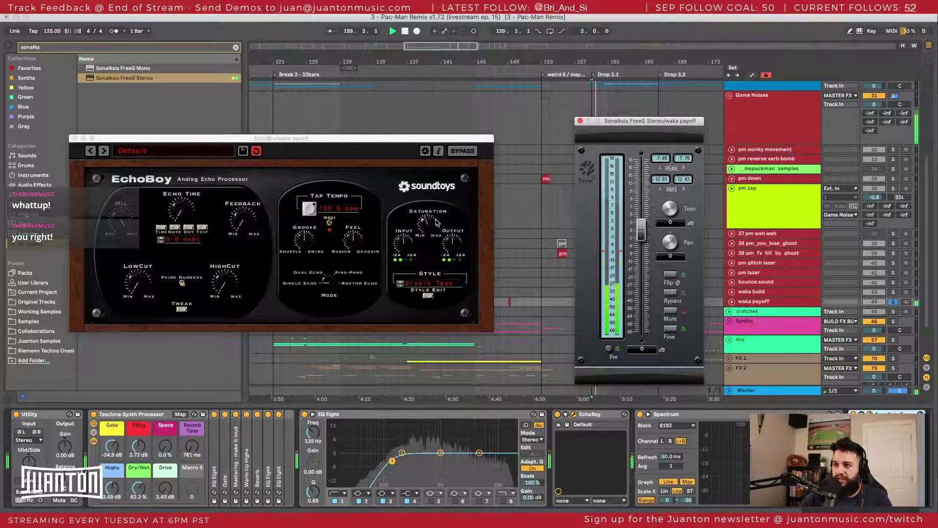
pyautogui.click(432, 201)
pyautogui.press('space')
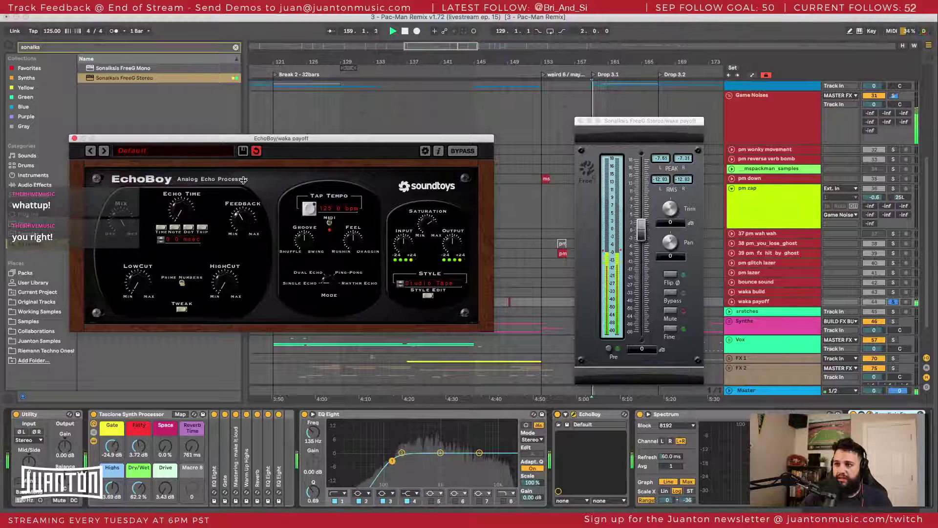
# Step: Reset FreeG's peak reading and raise EchoBoy's feedback while replaying the waka payoff clip
pyautogui.press('space')
pyautogui.press('space')
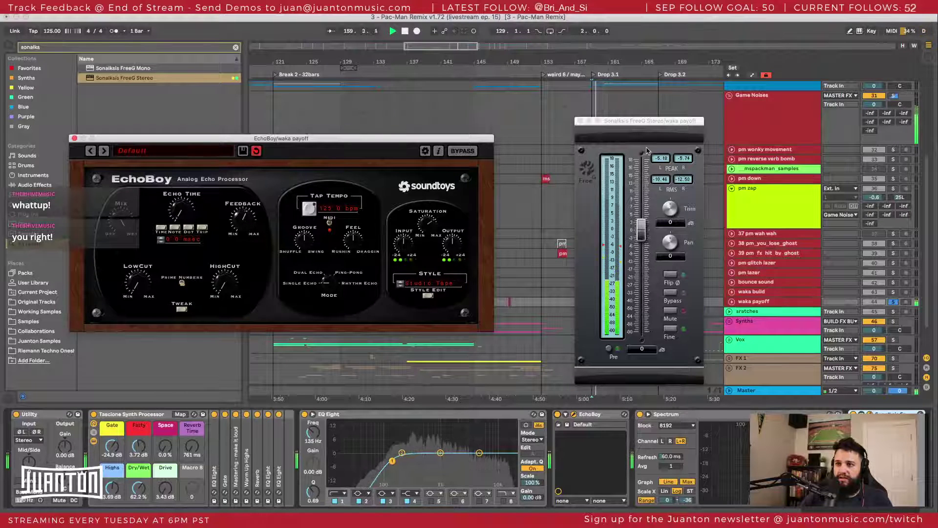
pyautogui.click(660, 160)
pyautogui.moveTo(232, 226); pyautogui.dragTo(238, 177)
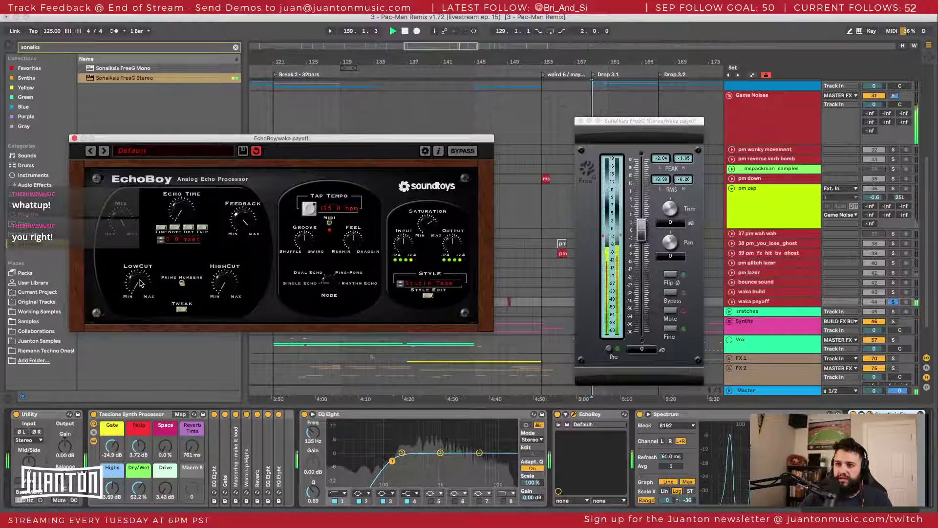
pyautogui.moveTo(238, 218); pyautogui.dragTo(239, 183)
pyautogui.press('space')
pyautogui.press('space')
# Step: Turn EchoBoy's feedback back down and replay the waka payoff clip from Drop 3.1
pyautogui.moveTo(239, 217); pyautogui.dragTo(240, 226)
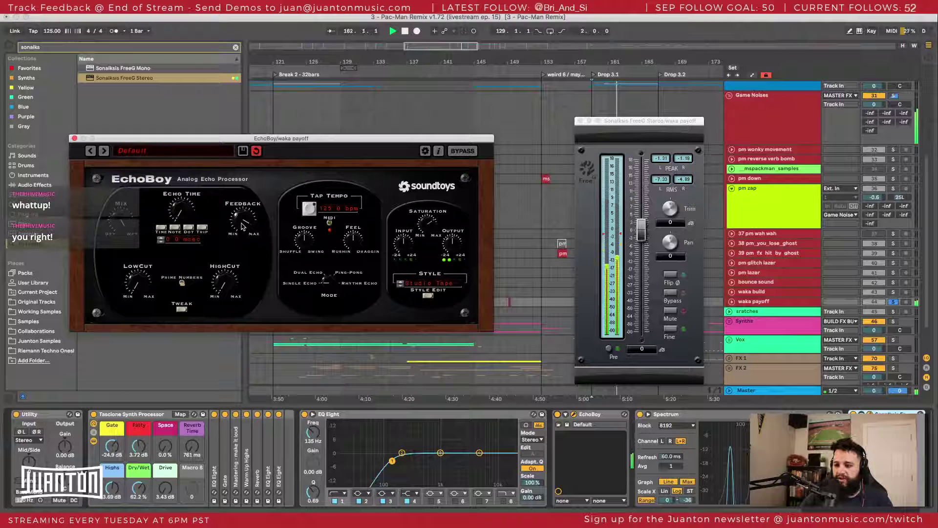
pyautogui.moveTo(243, 226); pyautogui.dragTo(241, 303)
pyautogui.press('space')
pyautogui.press('space')
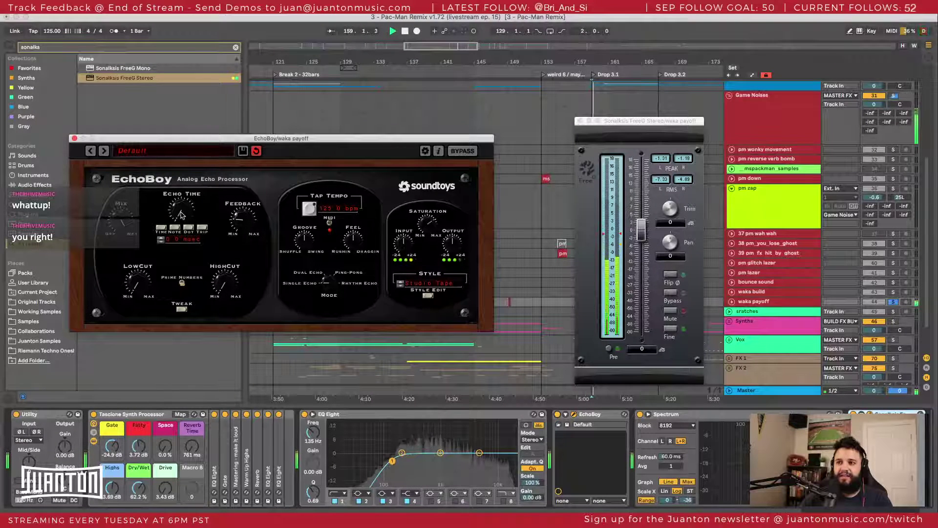
# Step: Adjust EchoBoy's echo time, low cut and high cut upward while the waka payoff clip plays
pyautogui.moveTo(179, 212); pyautogui.dragTo(177, 193)
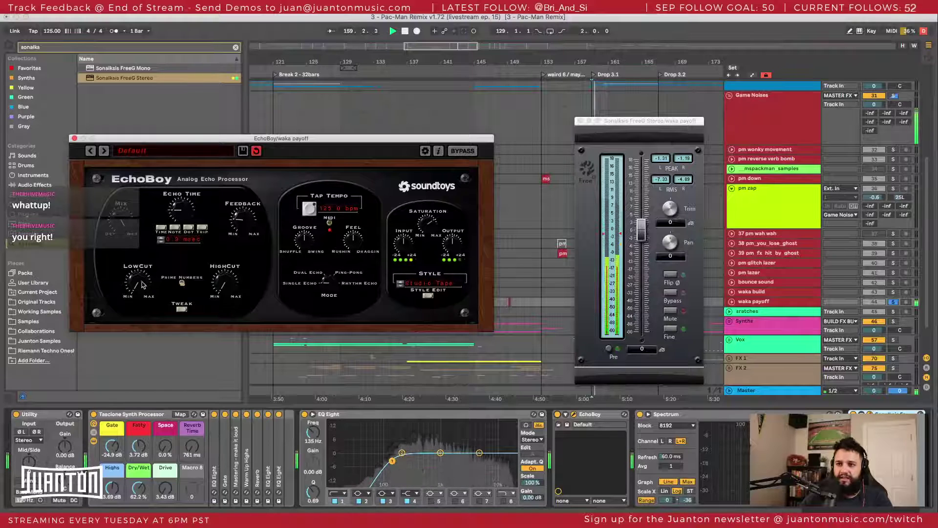
pyautogui.moveTo(141, 282); pyautogui.dragTo(141, 251)
pyautogui.moveTo(221, 283); pyautogui.dragTo(217, 245)
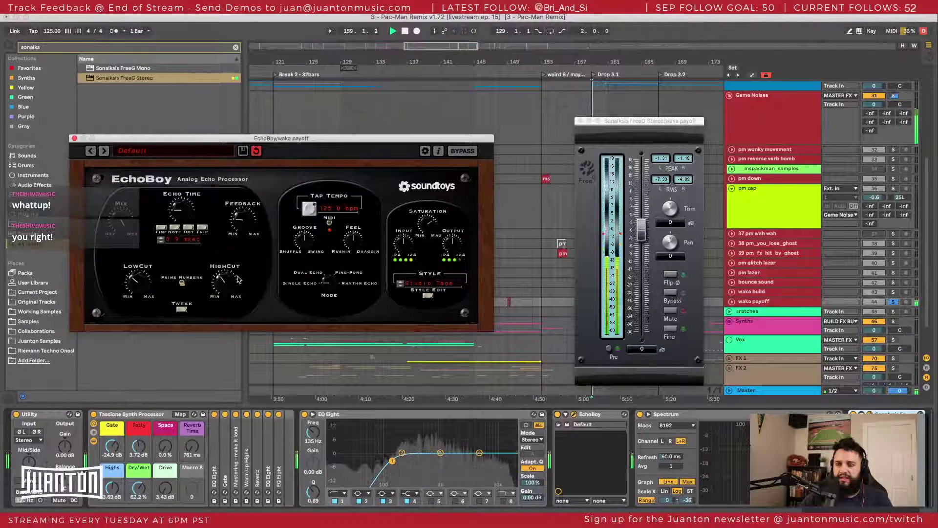
# Step: Turn EchoBoy's high cut and low cut back down and show the Tweak controls
pyautogui.moveTo(221, 281); pyautogui.dragTo(217, 382)
pyautogui.moveTo(133, 289); pyautogui.dragTo(138, 367)
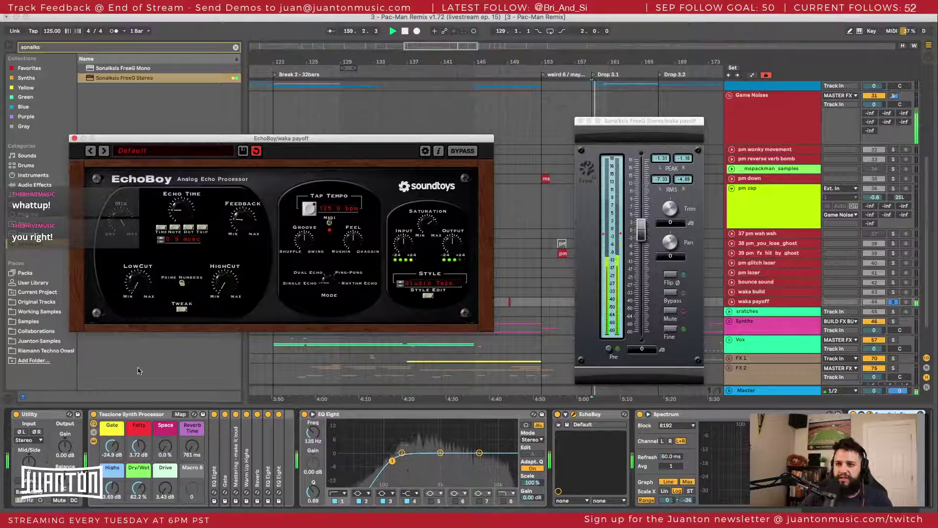
pyautogui.click(178, 311)
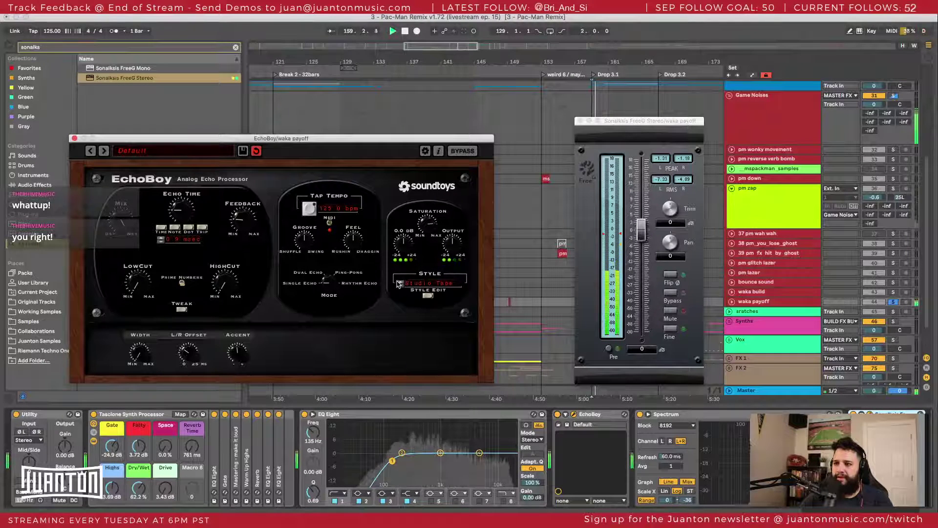
# Step: Try the Master Tape and EchoPlex styles in EchoBoy while replaying the soloed waka payoff clip
pyautogui.click(400, 283)
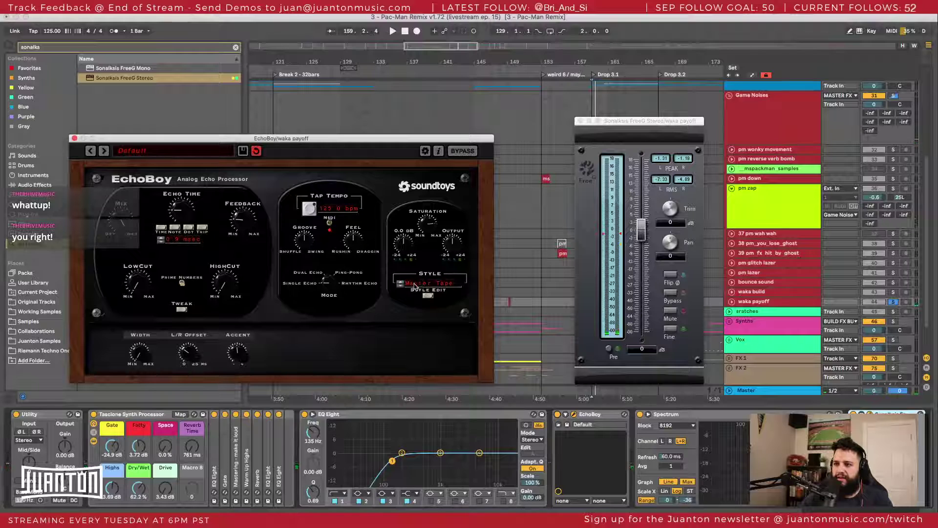
pyautogui.click(415, 284)
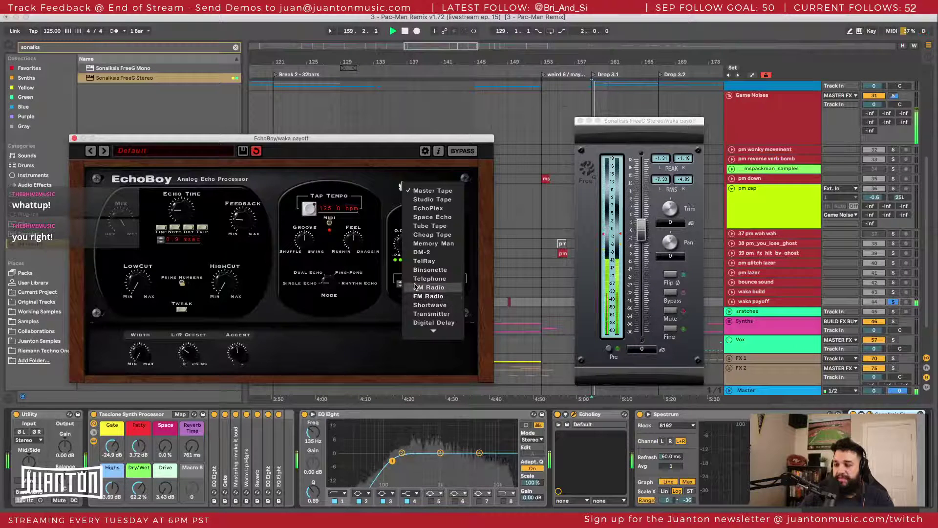
pyautogui.click(434, 208)
pyautogui.press('space')
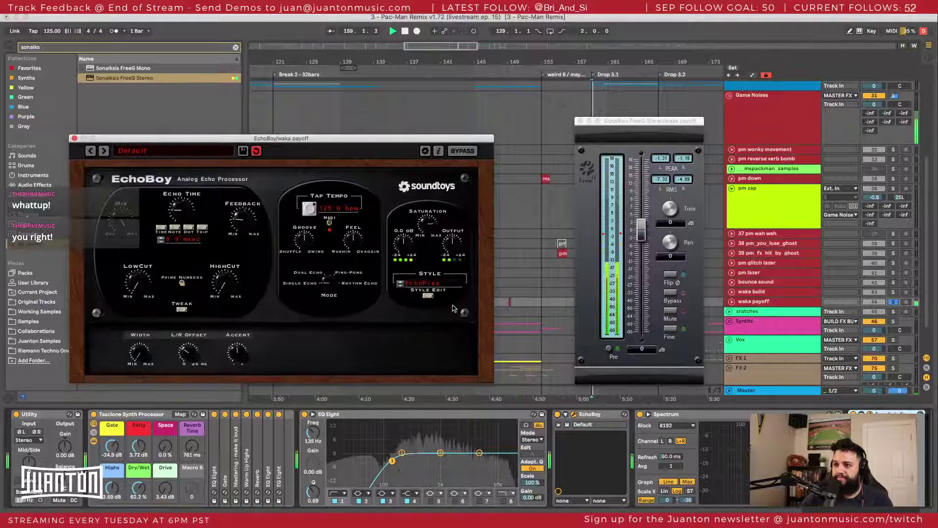
# Step: Audition EchoBoy's styles one after another from Space Echo through to Analog Delay while the waka payoff clip replays
pyautogui.click(400, 283)
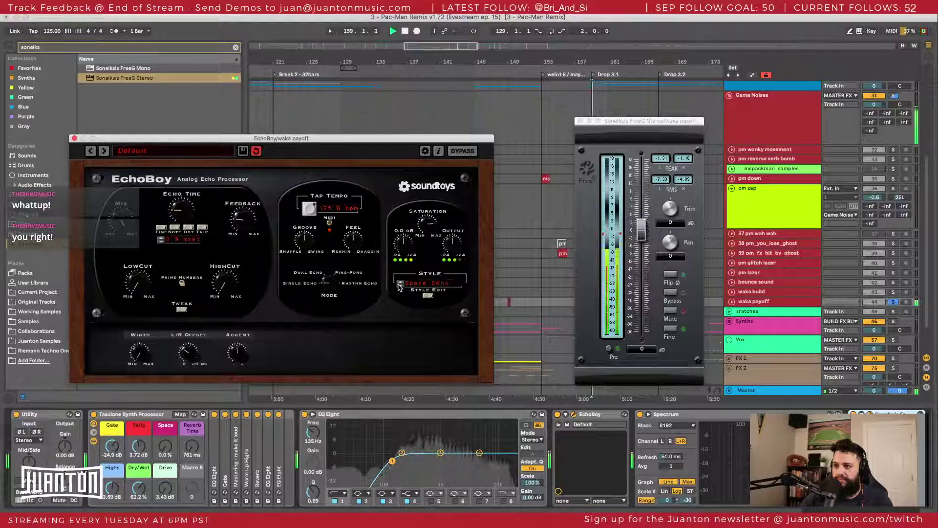
pyautogui.click(400, 283)
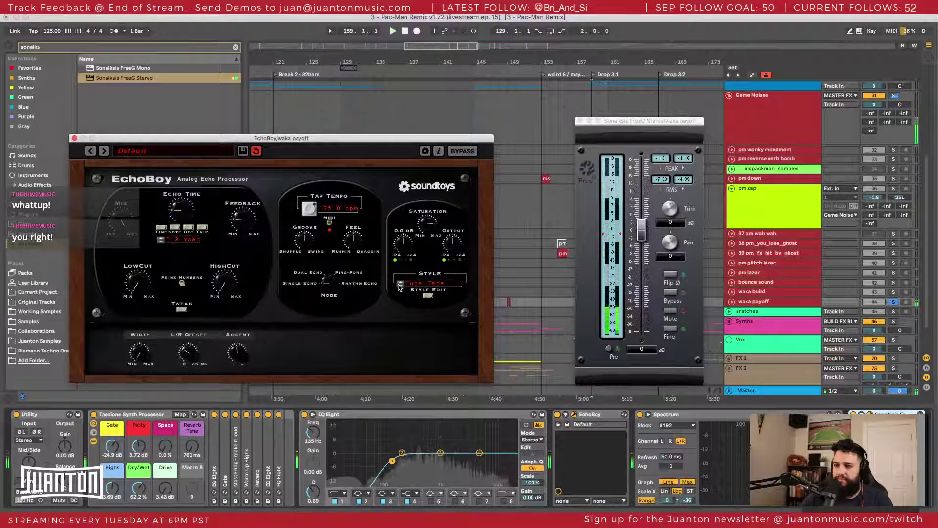
pyautogui.click(399, 284)
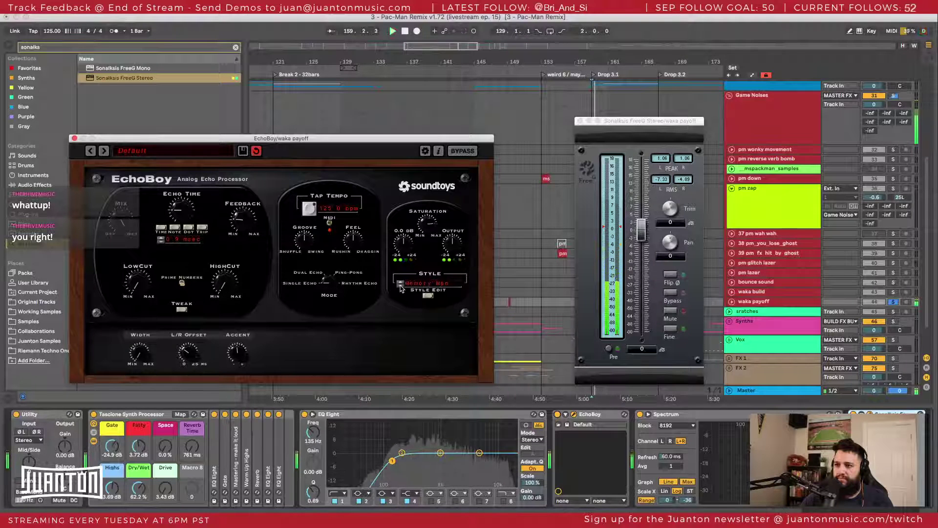
pyautogui.click(400, 283)
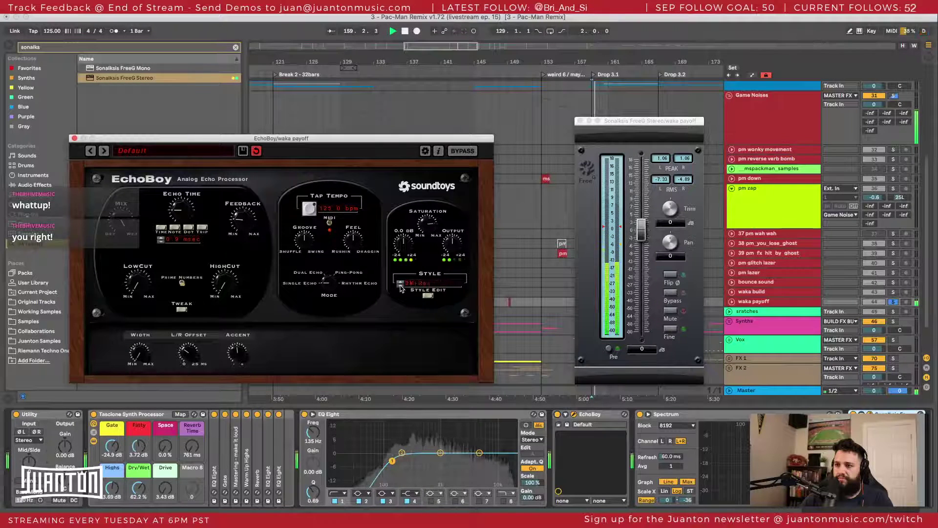
pyautogui.click(400, 284)
pyautogui.click(399, 284)
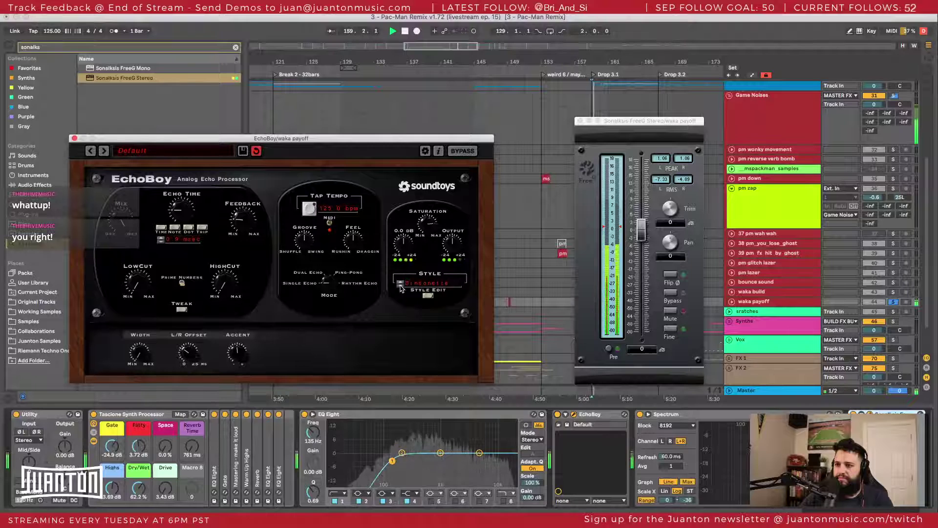
pyautogui.click(400, 284)
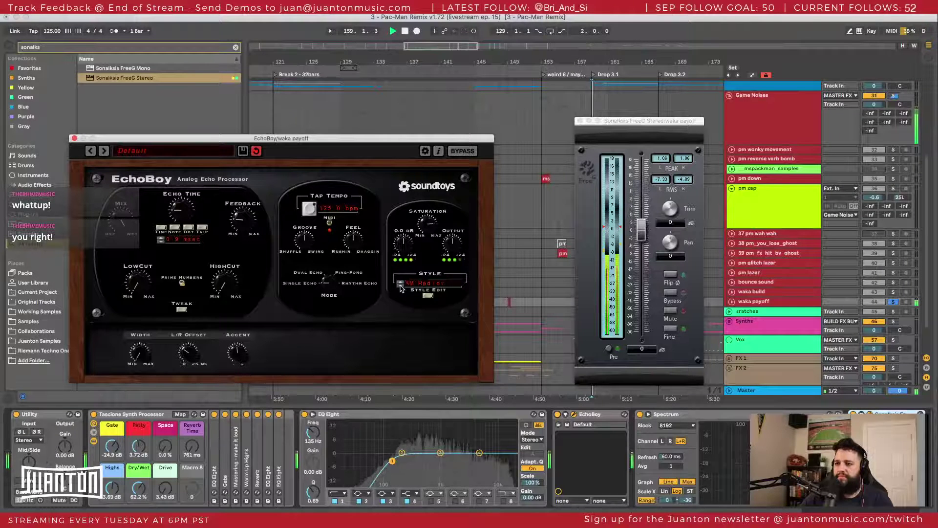
pyautogui.click(400, 284)
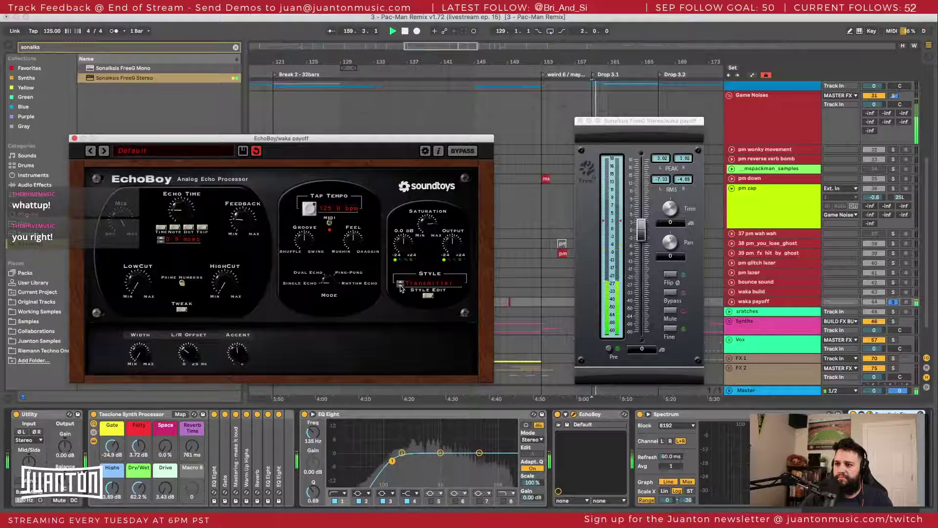
pyautogui.click(400, 284)
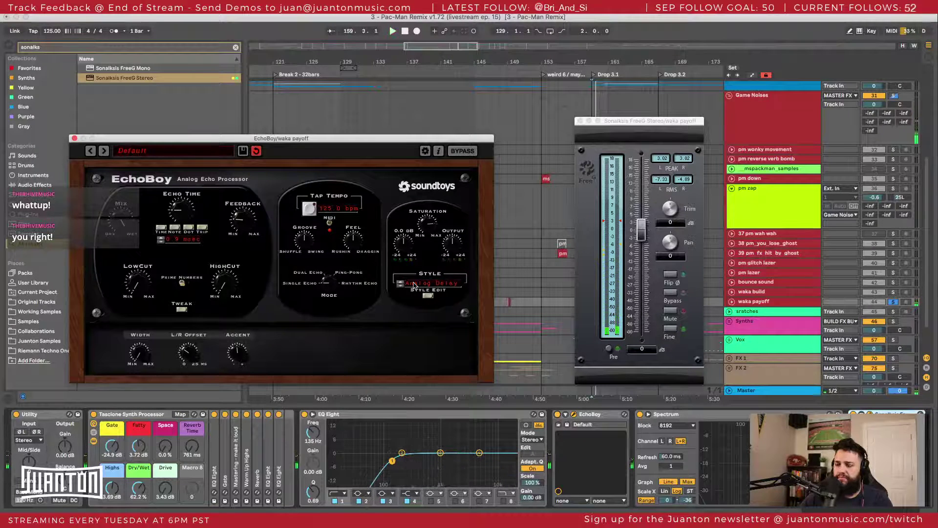
# Step: Set EchoBoy's style to Studio Tape and replay the waka payoff clip
pyautogui.click(414, 285)
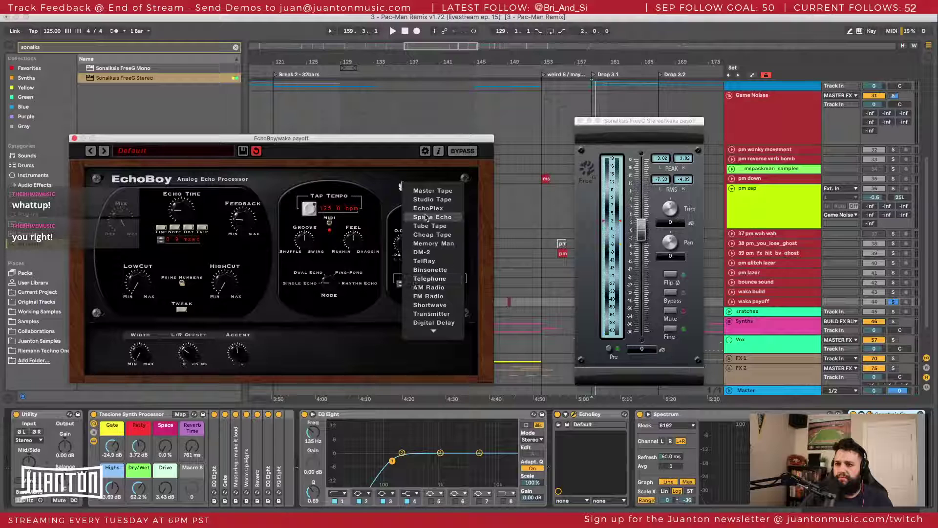
pyautogui.click(431, 199)
pyautogui.press('space')
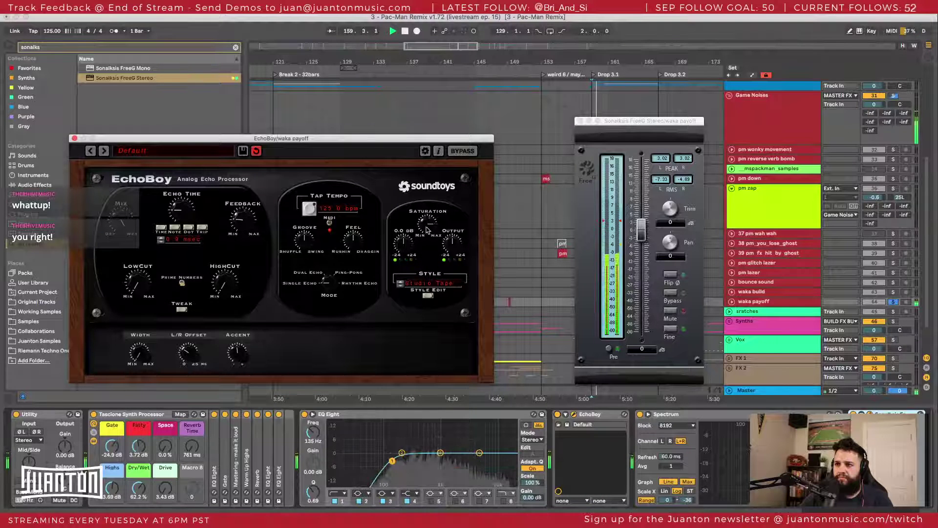
# Step: Unsolo the waka payoff track and play Drop 3.1 in the full mix with FreeG's peak reading reset
pyautogui.click(893, 302)
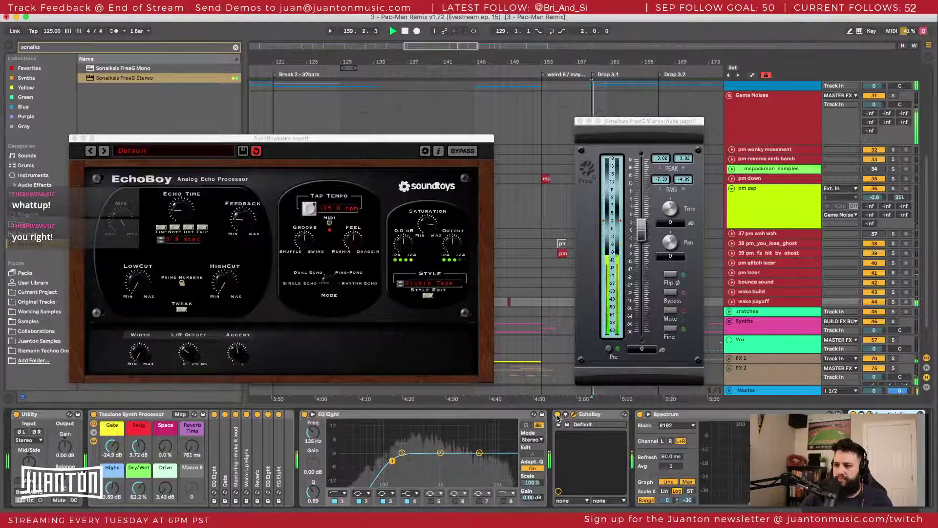
pyautogui.click(666, 159)
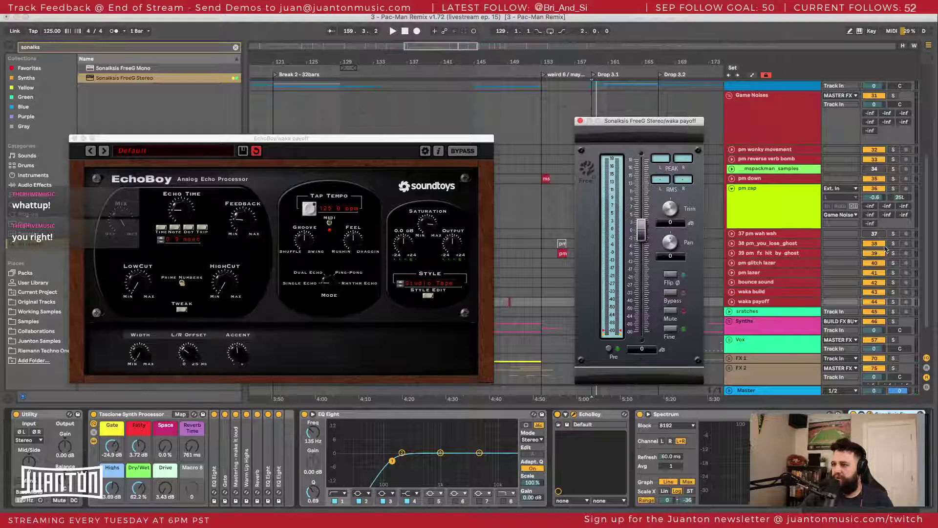
pyautogui.press('space')
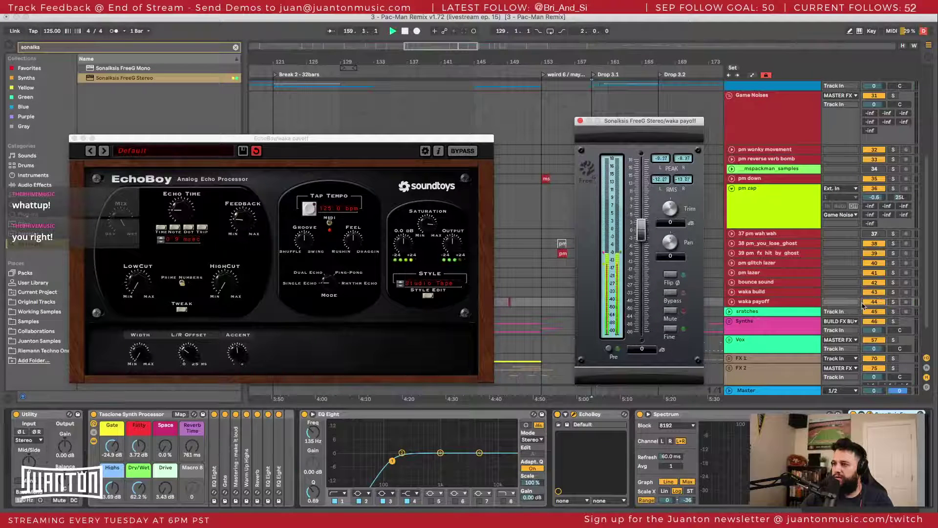
# Step: Solo the waka payoff track and adjust EchoBoy's output, replaying the clip with FreeG's peak reading reset
pyautogui.click(893, 301)
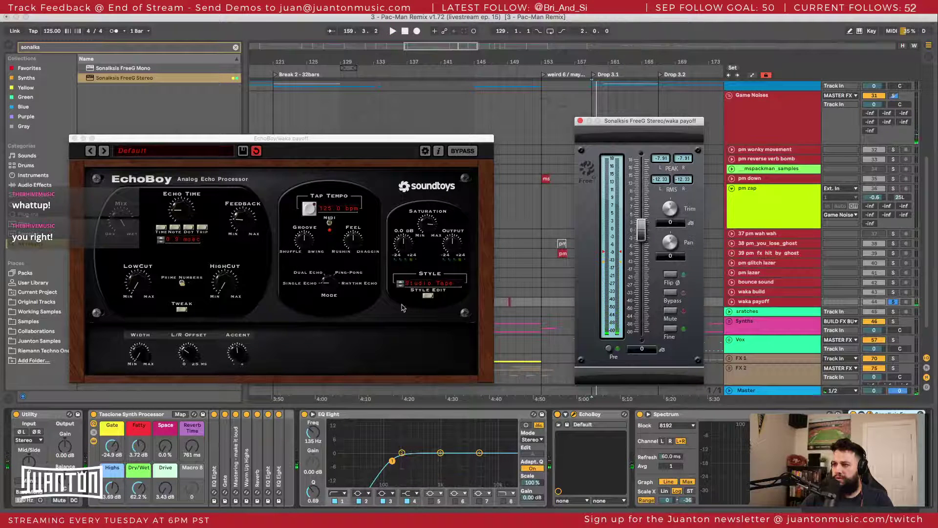
pyautogui.click(450, 248)
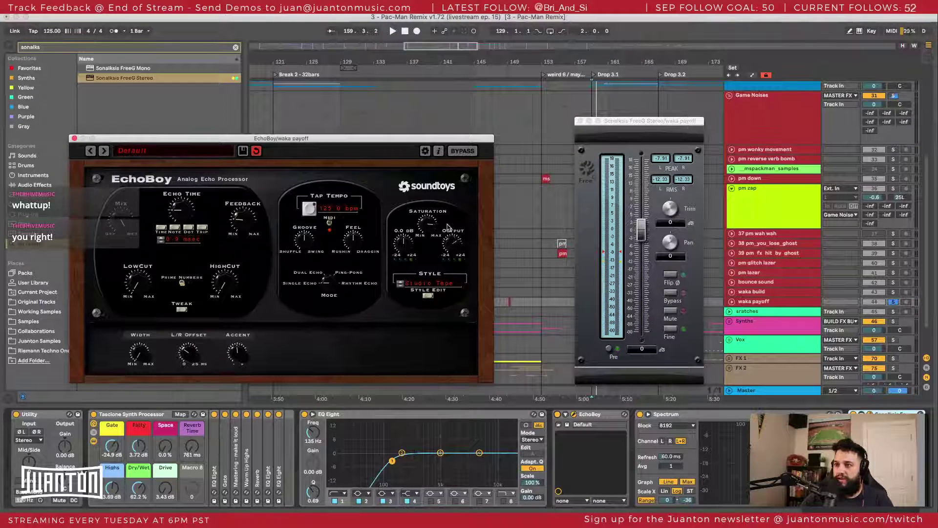
pyautogui.press('space')
pyautogui.click(672, 164)
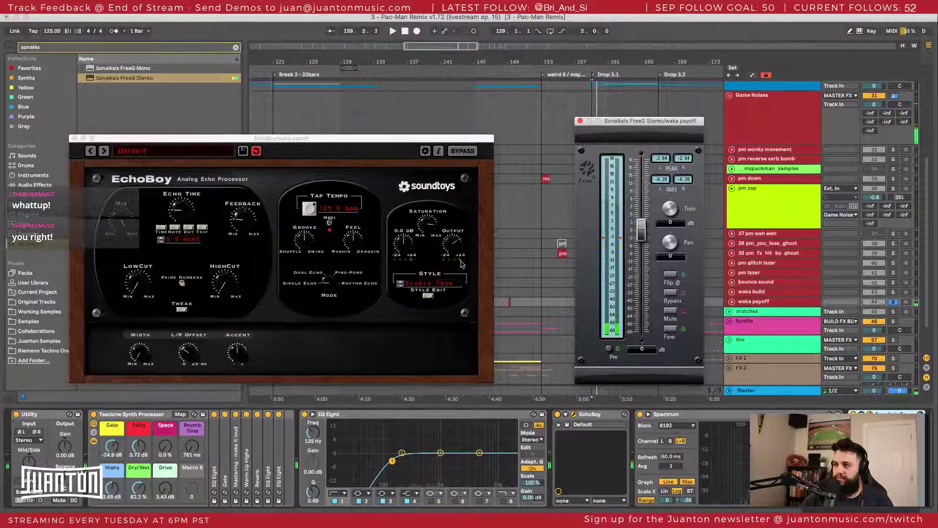
# Step: Compare the waka payoff clip's peak level on FreeG with EchoBoy switched off and back on
pyautogui.click(557, 414)
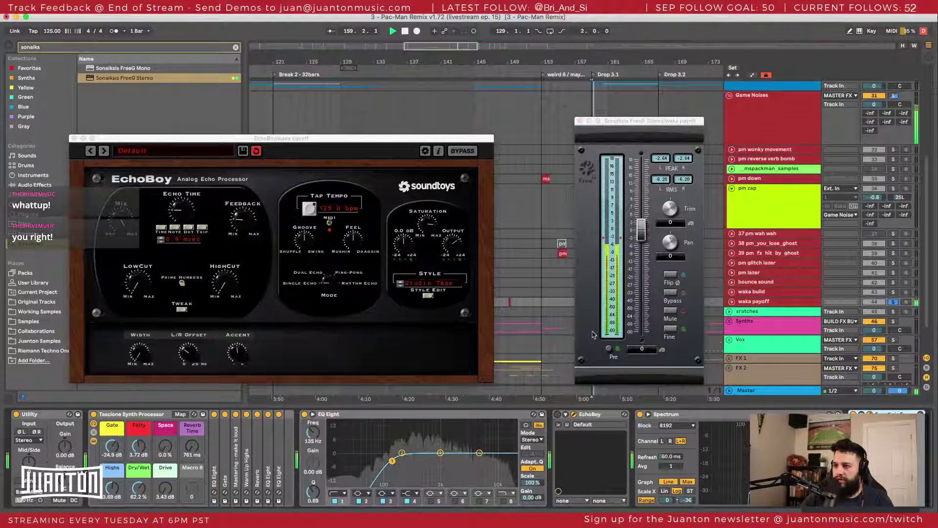
pyautogui.click(678, 156)
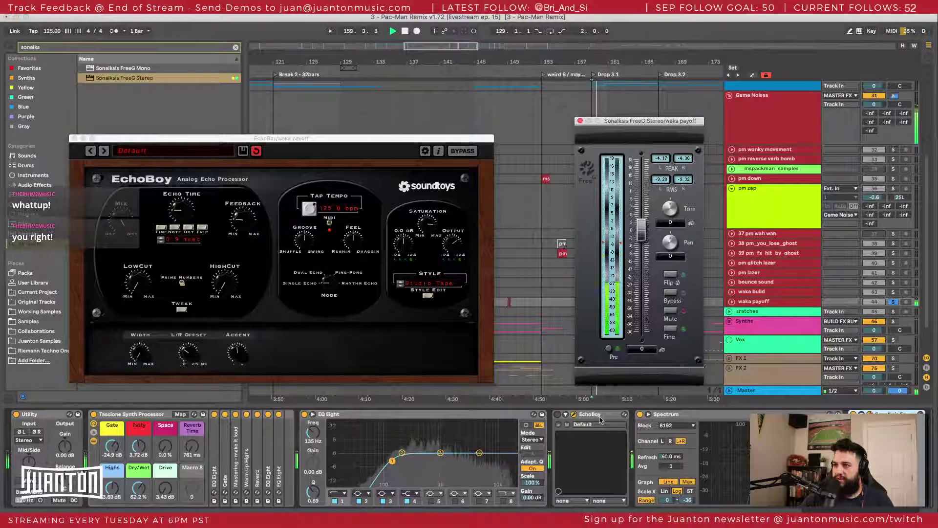
pyautogui.press('space')
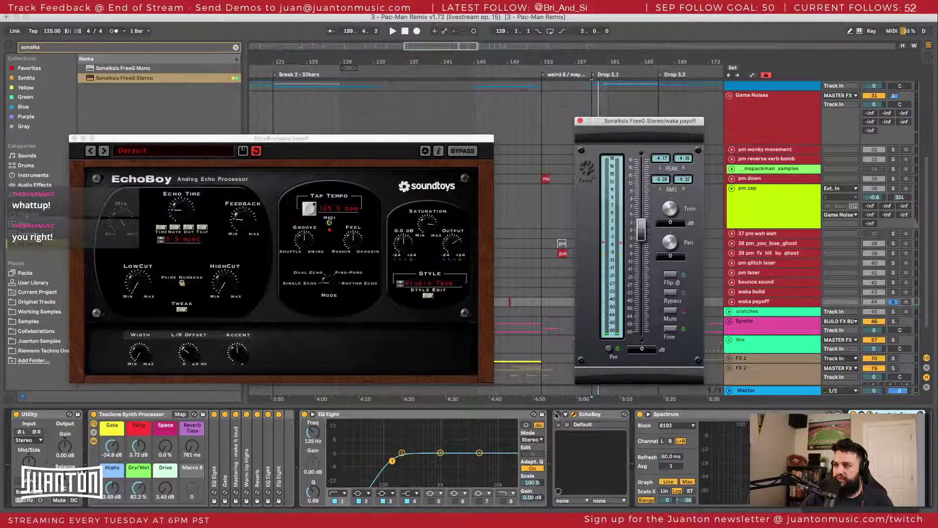
pyautogui.click(557, 414)
pyautogui.press('space')
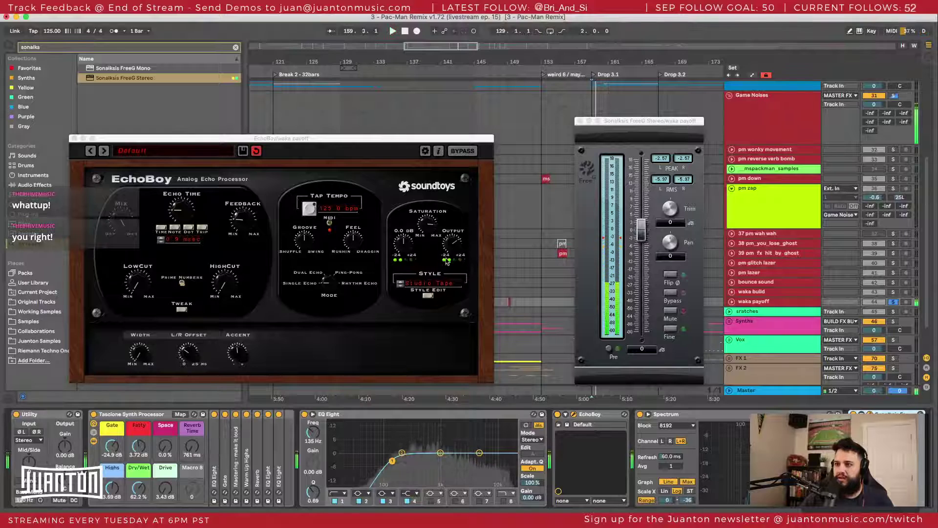
# Step: Reset FreeG's readings and fine-tune EchoBoy's output to match the bypassed level, replaying the waka payoff clip
pyautogui.click(605, 190)
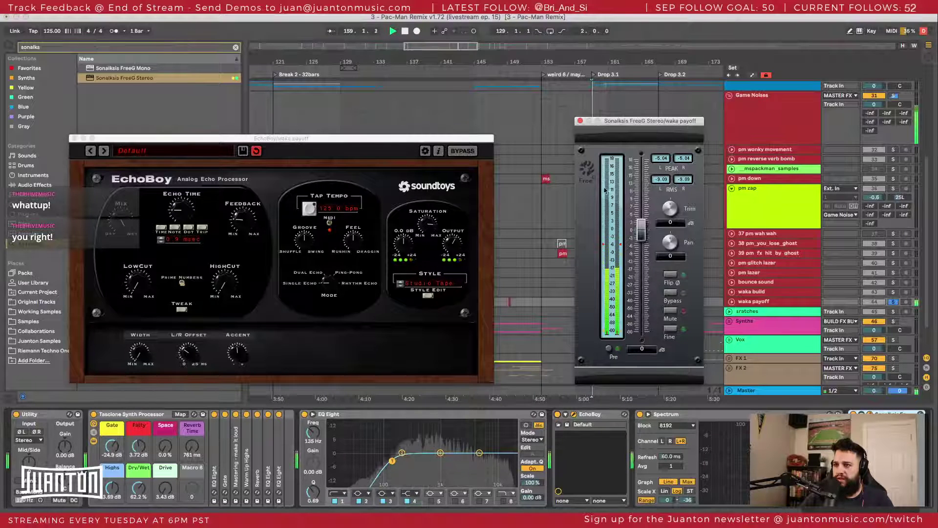
pyautogui.click(454, 244)
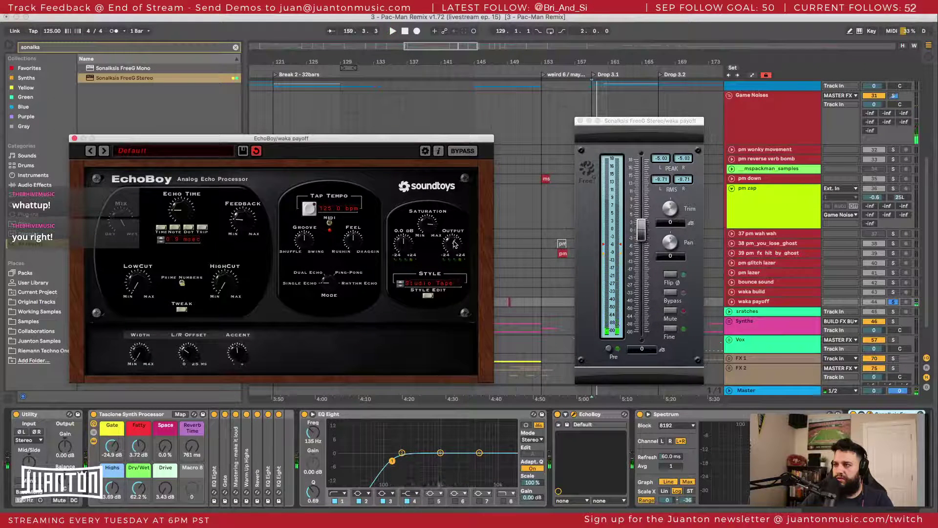
pyautogui.press('space')
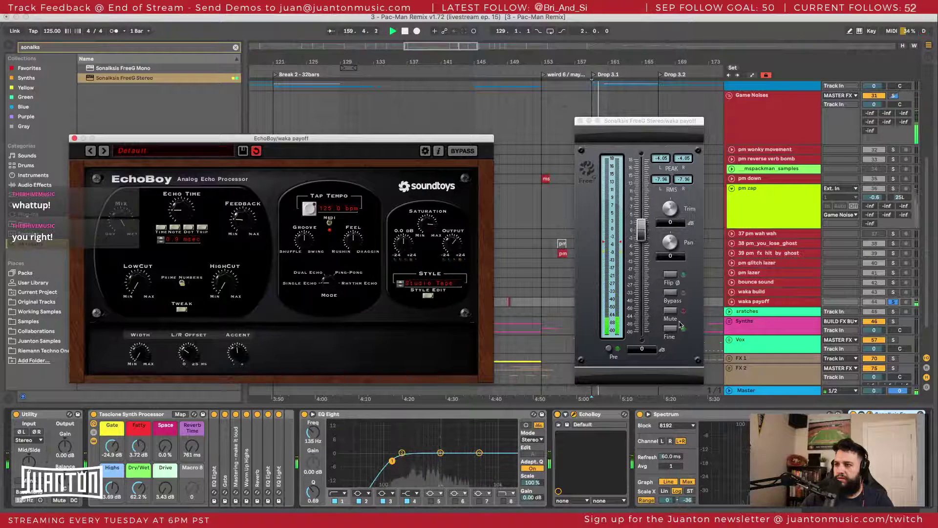
# Step: Switch EchoBoy off and back on while replaying the soloed waka payoff clip at matched levels
pyautogui.click(557, 414)
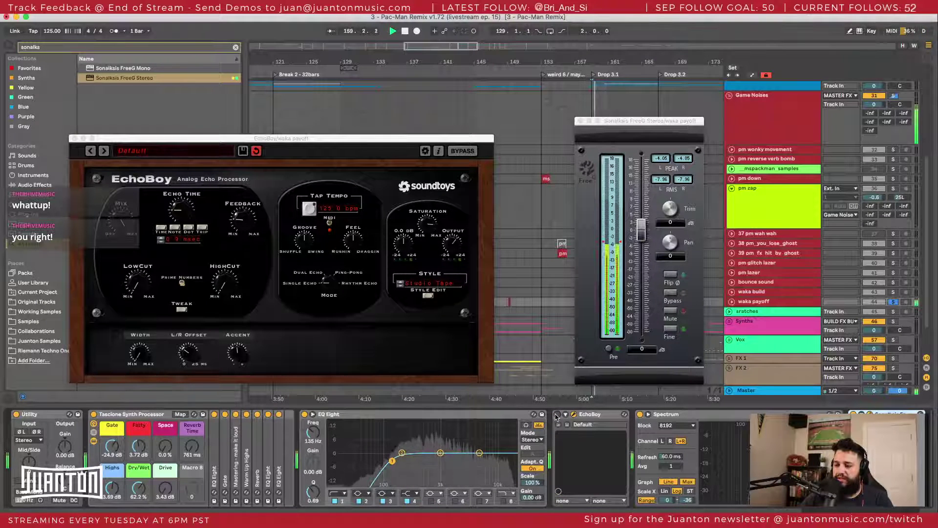
pyautogui.click(557, 415)
pyautogui.press('space')
pyautogui.press('space')
pyautogui.press('space')
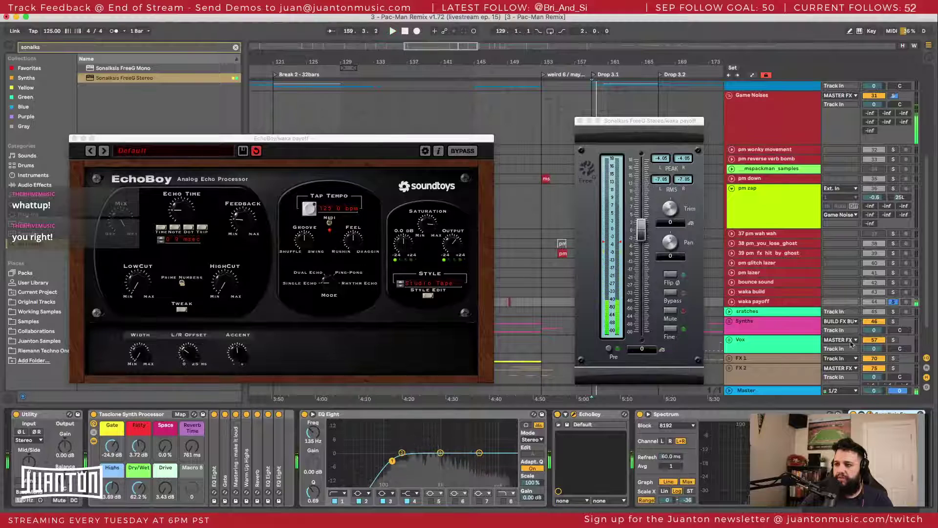
# Step: Unsolo the waka payoff track and play Drop 3.1 in the full mix with EchoBoy off and back on
pyautogui.click(892, 302)
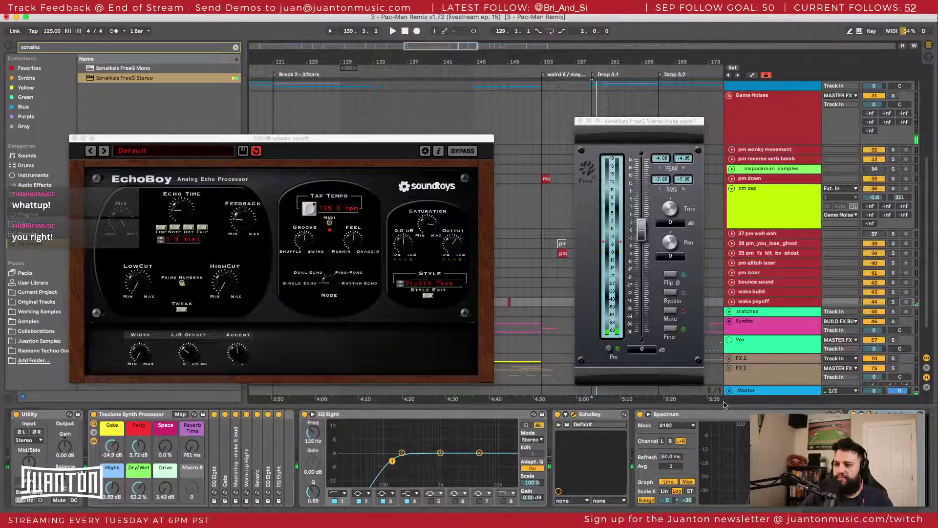
pyautogui.press('space')
pyautogui.click(557, 415)
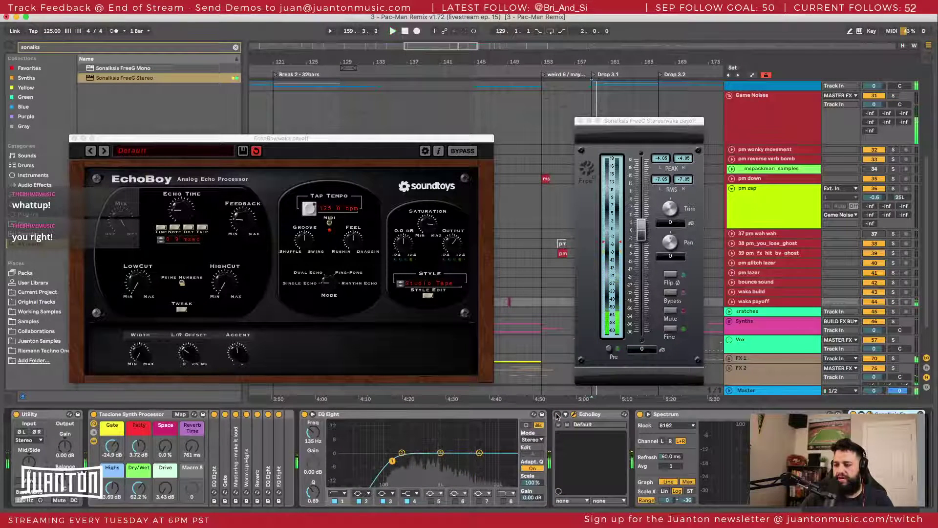
pyautogui.click(557, 414)
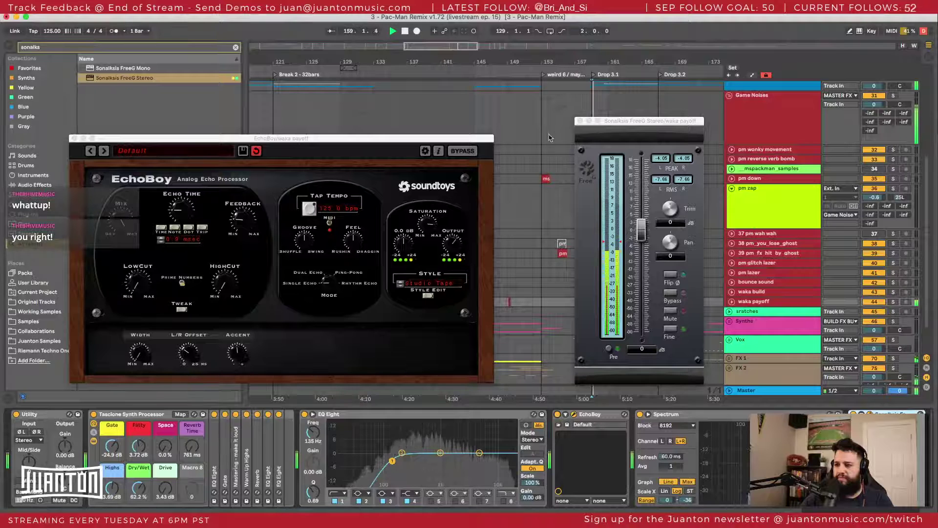
# Step: Stop playback and select the waka payoff track to show its effect chain
pyautogui.click(599, 104)
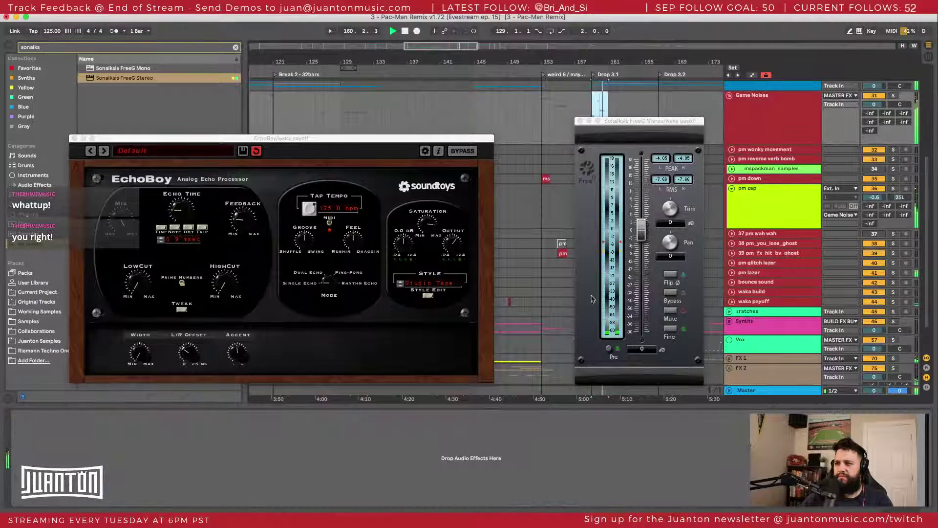
pyautogui.press('space')
pyautogui.click(759, 302)
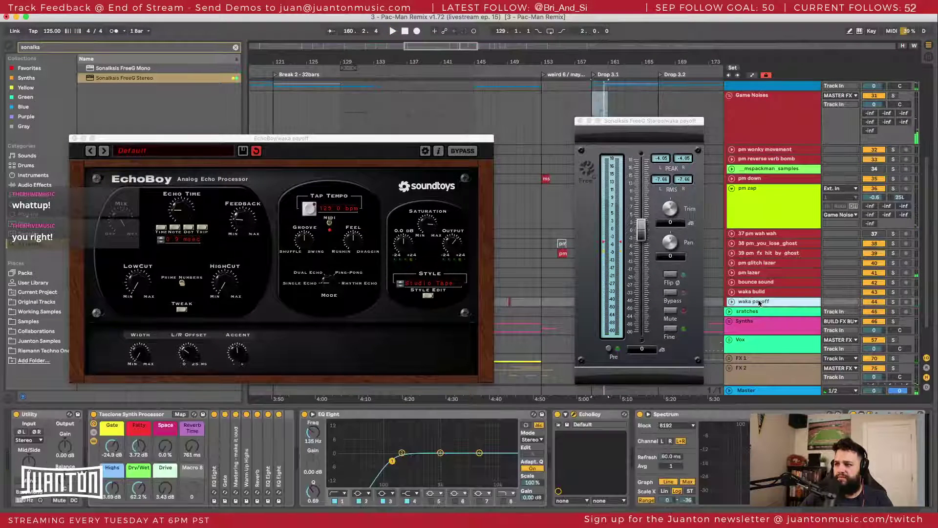
# Step: Switch EchoBoy off and on repeatedly on the waka payoff track with playback stopped
pyautogui.click(556, 415)
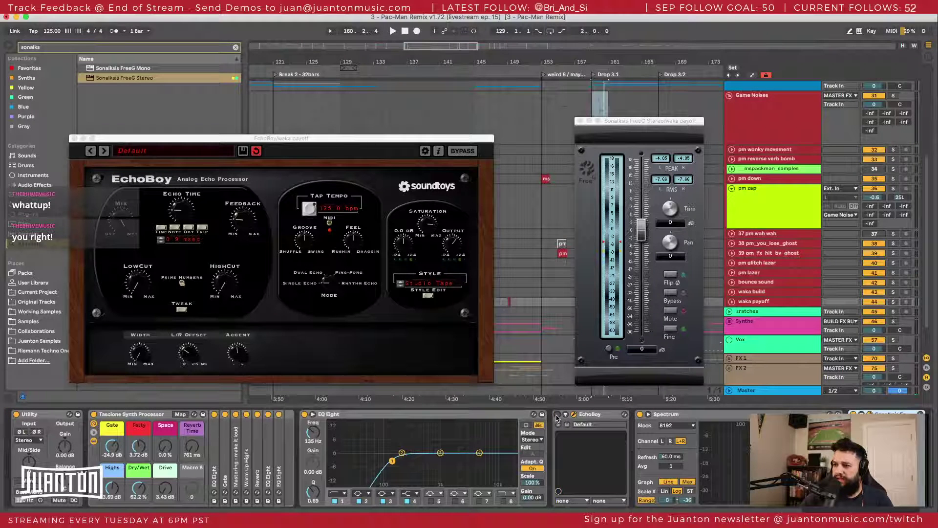
pyautogui.click(557, 415)
pyautogui.click(557, 414)
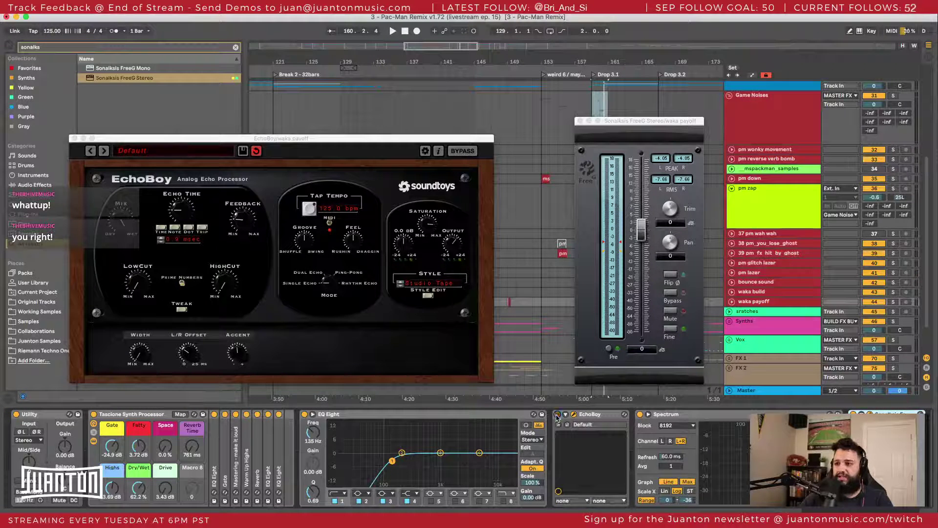
pyautogui.click(557, 415)
pyautogui.click(557, 415)
pyautogui.click(557, 415)
pyautogui.click(557, 415)
pyautogui.click(557, 415)
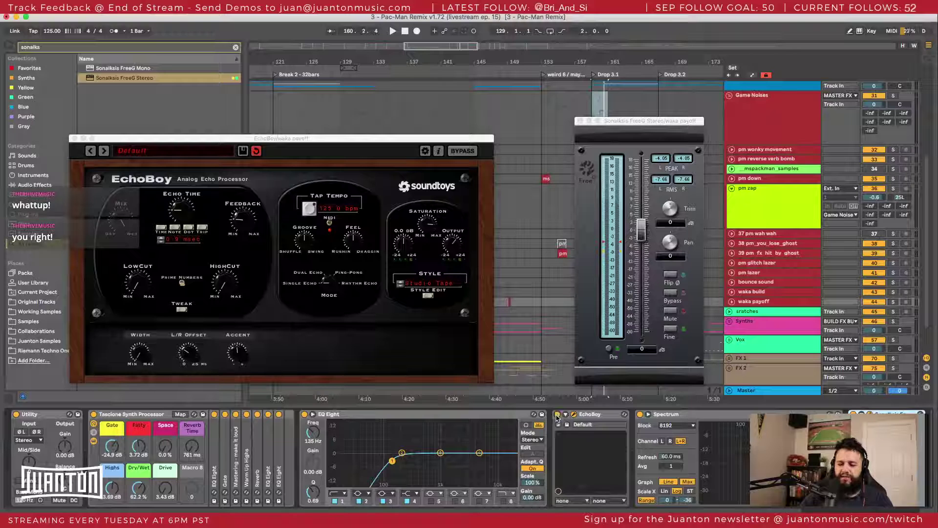
pyautogui.click(557, 415)
pyautogui.click(557, 414)
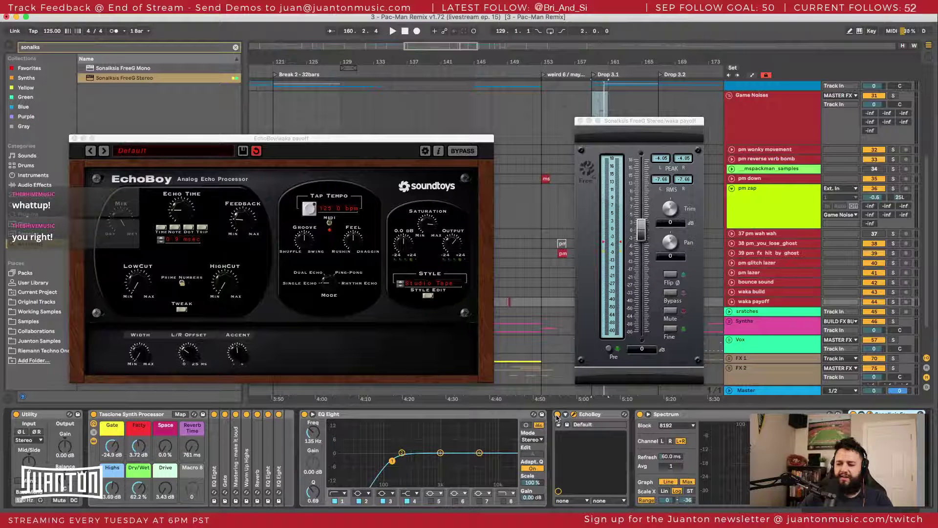
# Step: Play the start of Drop 3.1 in the full mix while switching EchoBoy off and on to compare the waka payoff sound
pyautogui.press('space')
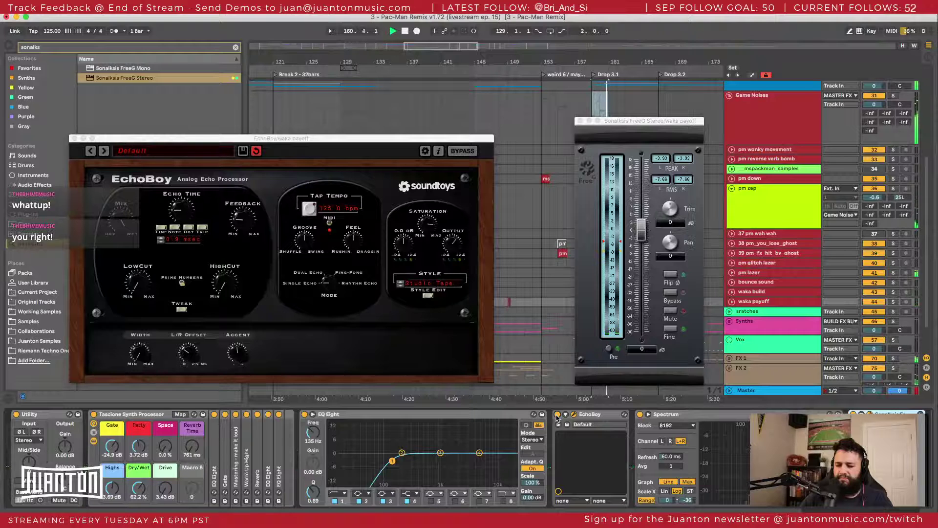
pyautogui.click(557, 415)
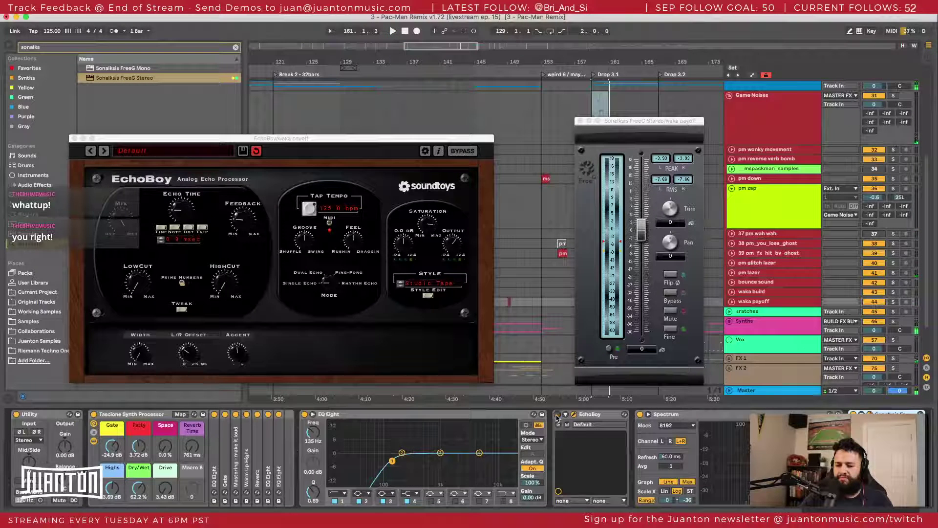
pyautogui.click(557, 414)
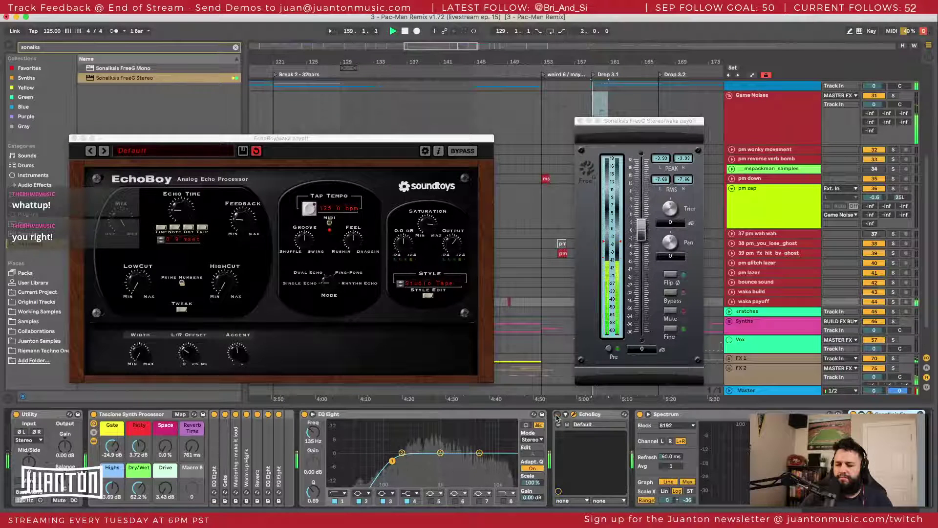
pyautogui.click(557, 414)
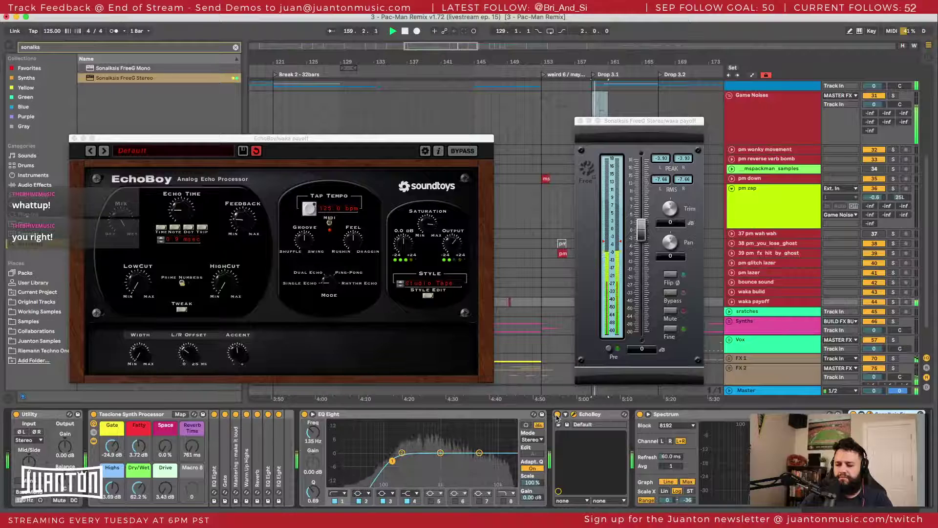
pyautogui.click(556, 415)
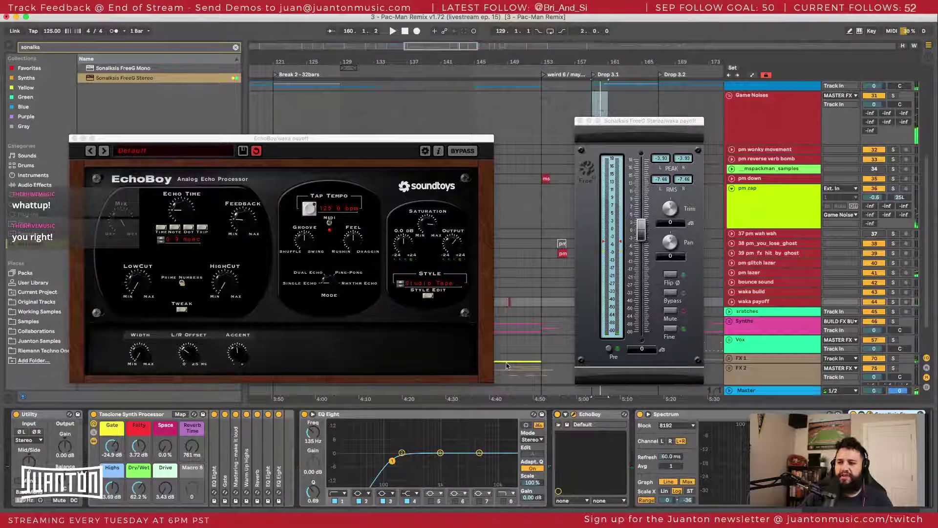
# Step: Close the EchoBoy and FreeG windows, checking the soft-clipping tip on Twitter before returning to Ableton Live
pyautogui.click(73, 139)
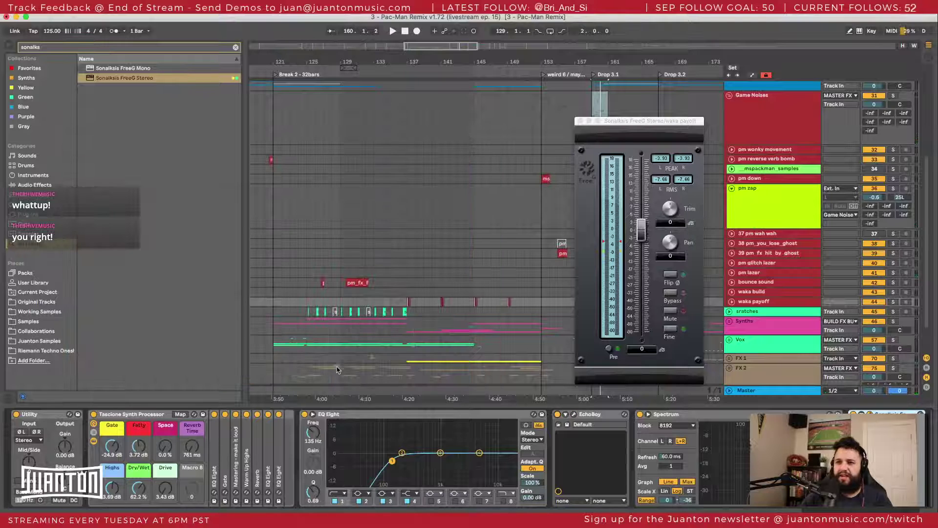
pyautogui.hscroll(2, 550, 468)
pyautogui.click(543, 414)
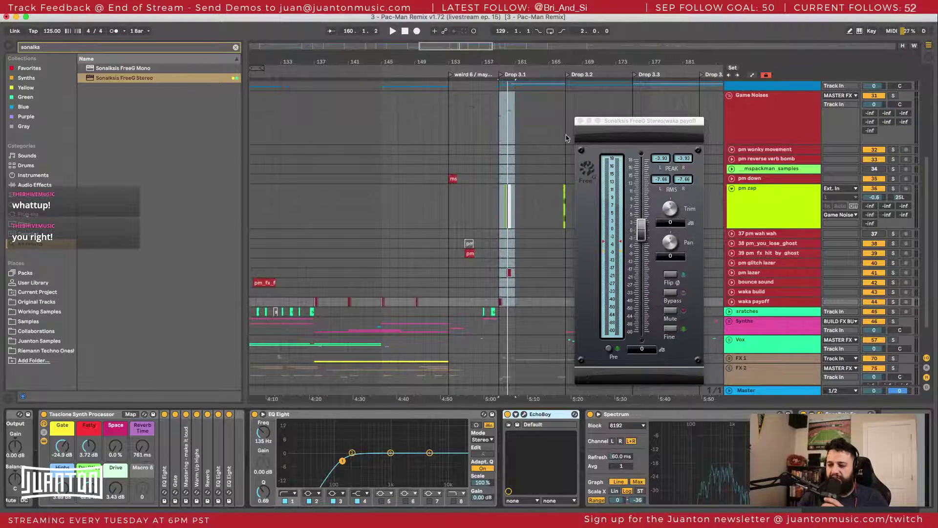
pyautogui.press('super+Tab')
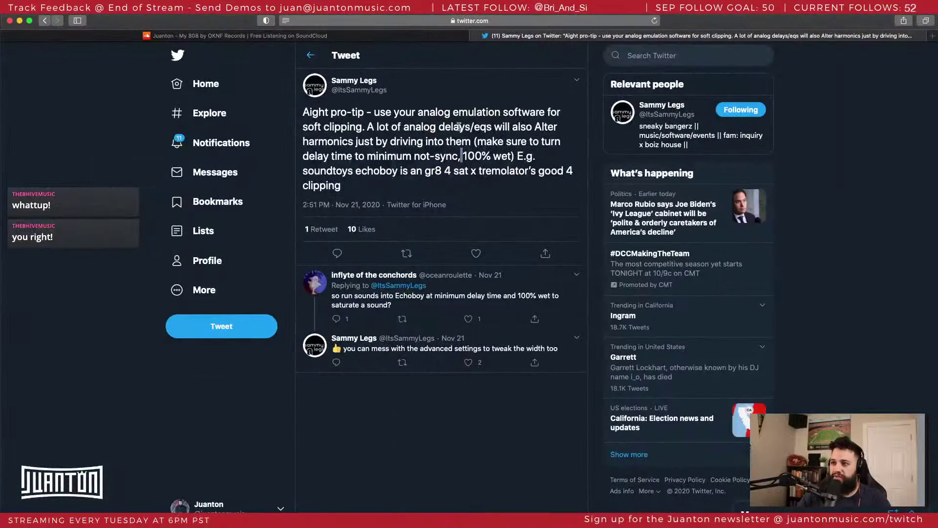
pyautogui.press('super+Tab')
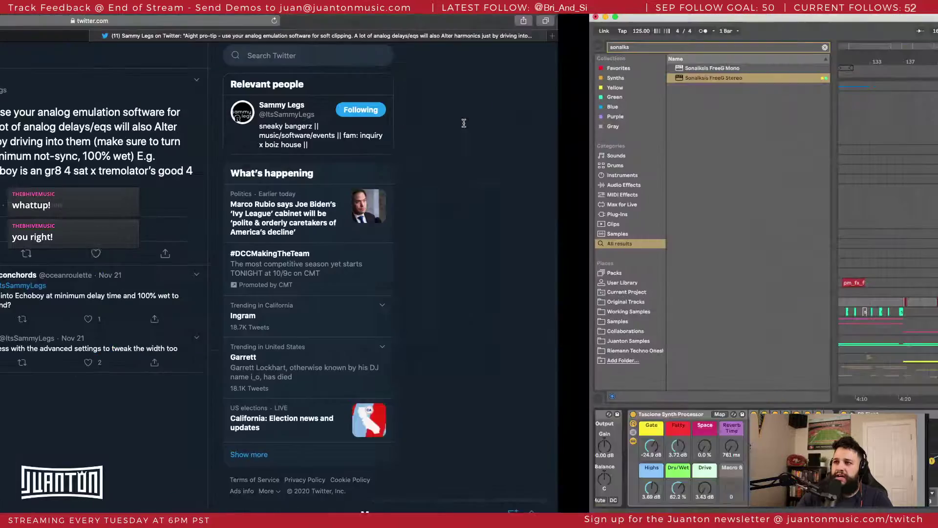
pyautogui.click(580, 121)
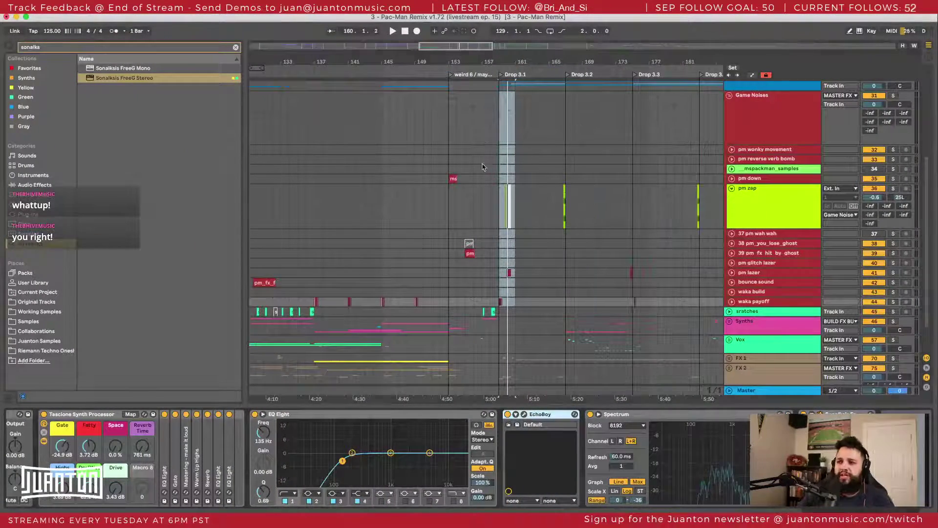
# Step: Place the playback start at the beginning of Drop 3.1 and reselect the waka payoff track, leaving the EchoBoy window closed
pyautogui.click(498, 147)
pyautogui.hscroll(5, 498, 146)
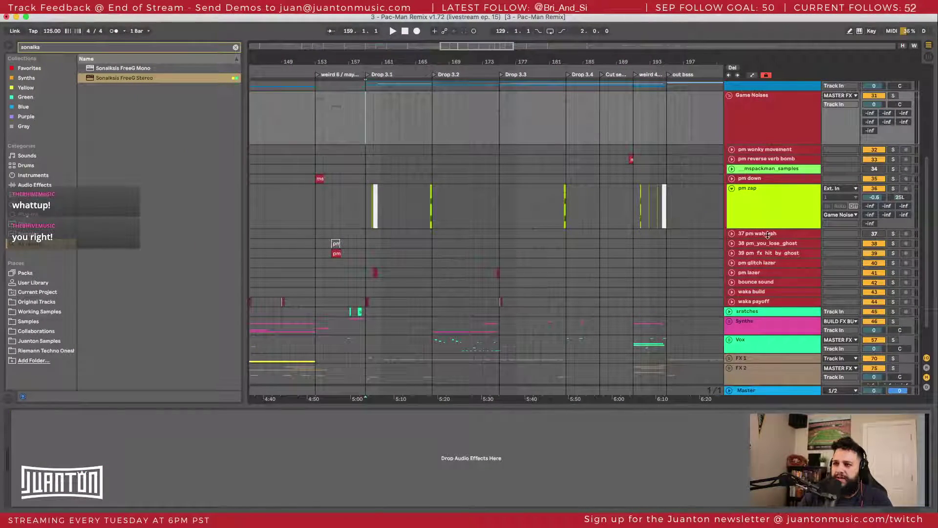
pyautogui.click(757, 303)
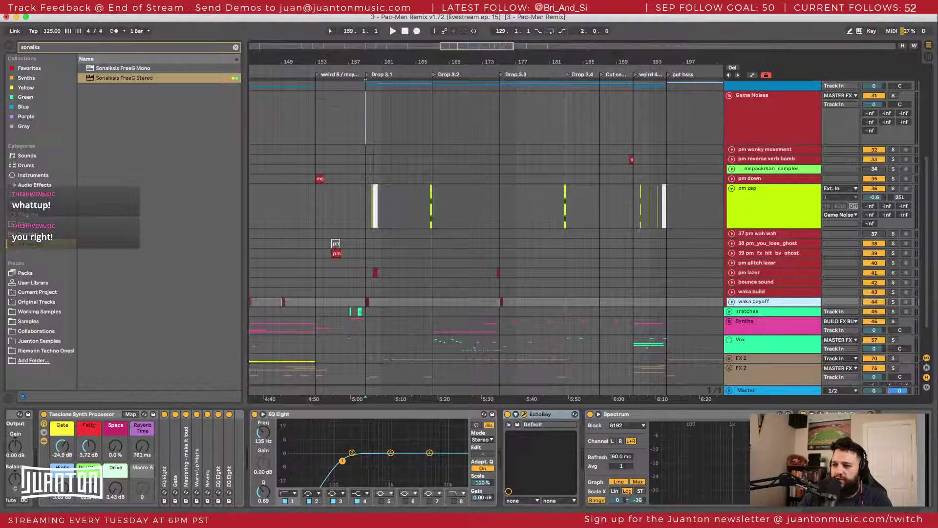
pyautogui.moveTo(294, 517); pyautogui.dragTo(298, 102)
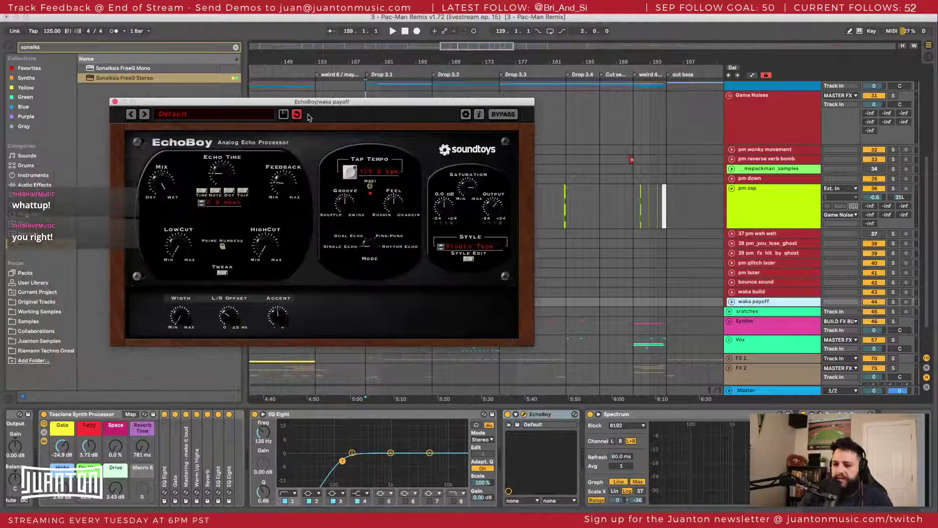
pyautogui.click(115, 102)
# Step: Search the browser for Tremolator and load the plug-in onto the waka payoff track
pyautogui.click(235, 48)
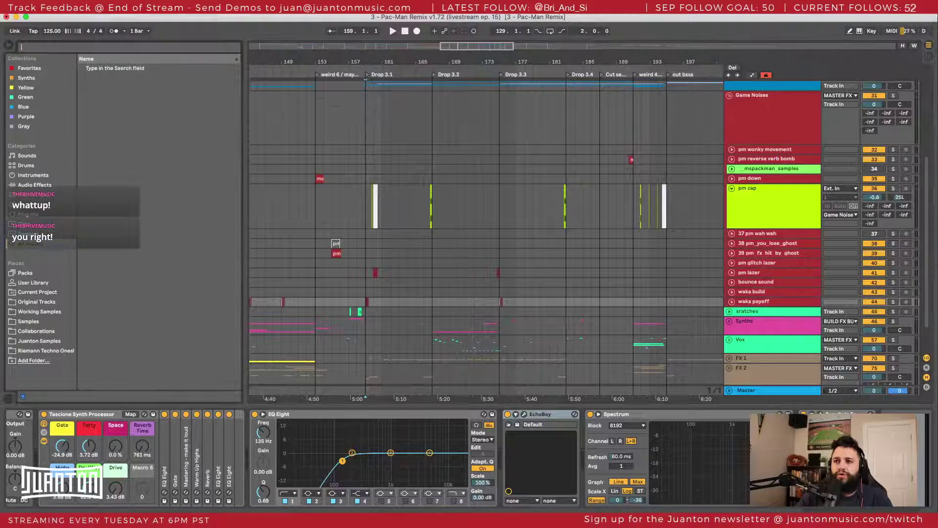
pyautogui.click(46, 185)
pyautogui.press('super+f')
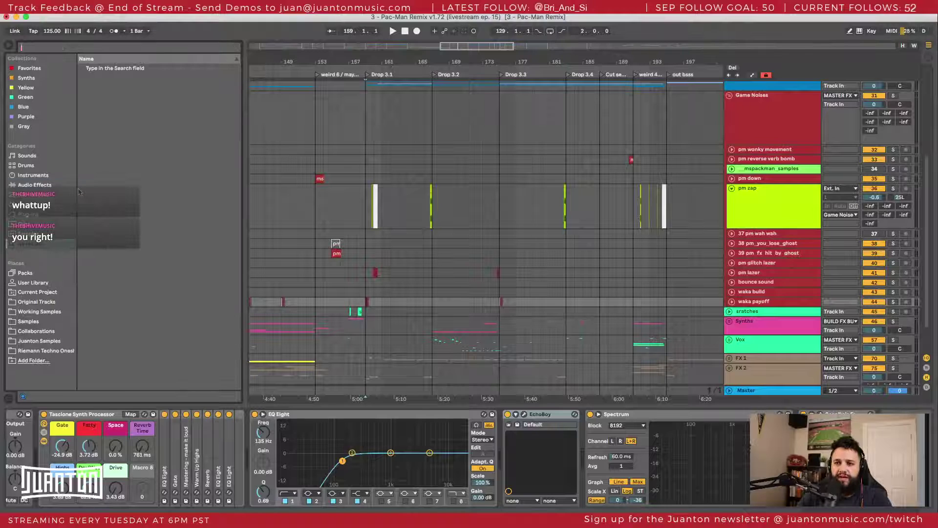
pyautogui.write('tremo')
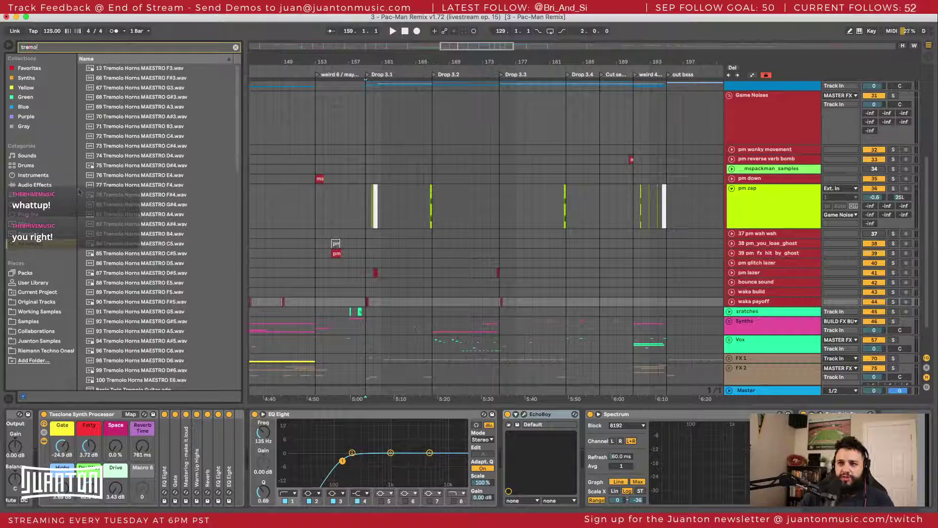
pyautogui.write('later')
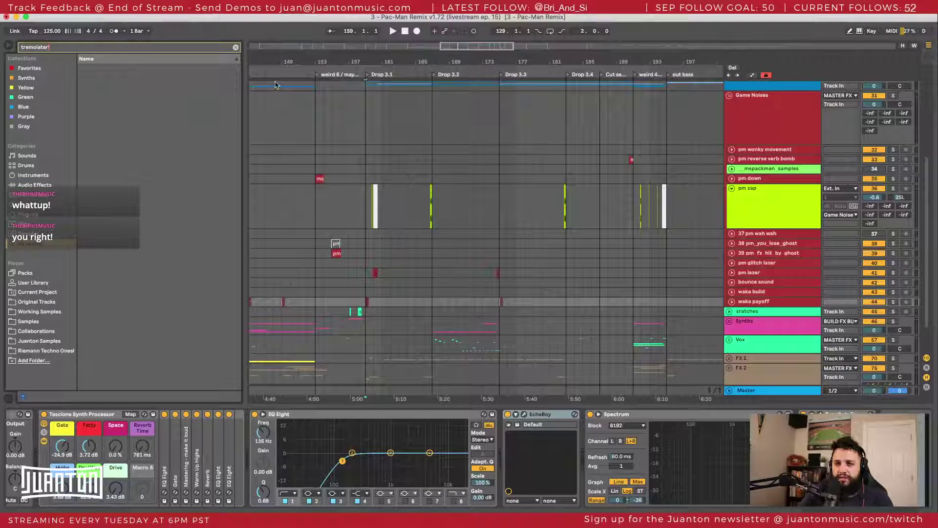
pyautogui.press('BackSpace')
pyautogui.click(105, 79)
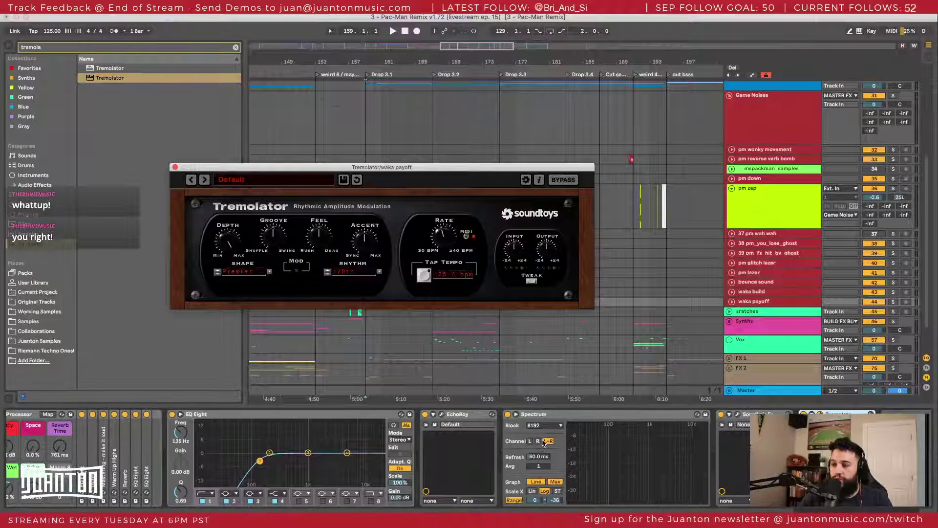
# Step: Place Tremolator between EchoBoy and Spectrum in the waka payoff chain and expand the Spectrum display
pyautogui.click(529, 414)
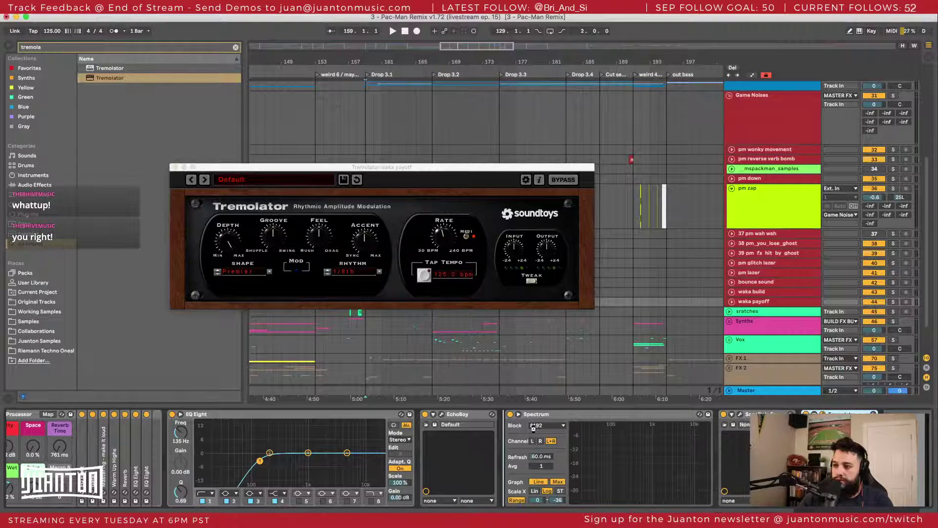
pyautogui.doubleClick(704, 445)
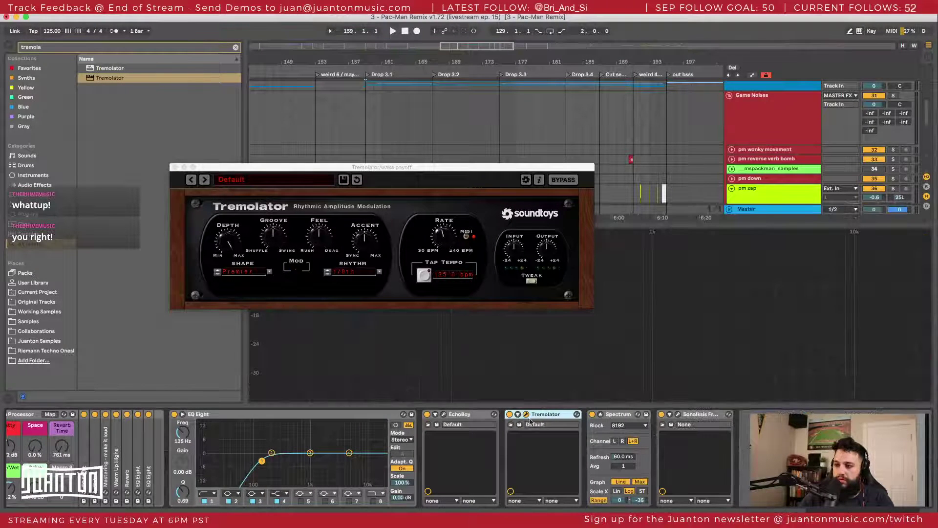
# Step: Play the start of Drop 3.1, switch Tremolator off and move its window clear of the expanded Spectrum display
pyautogui.press('space')
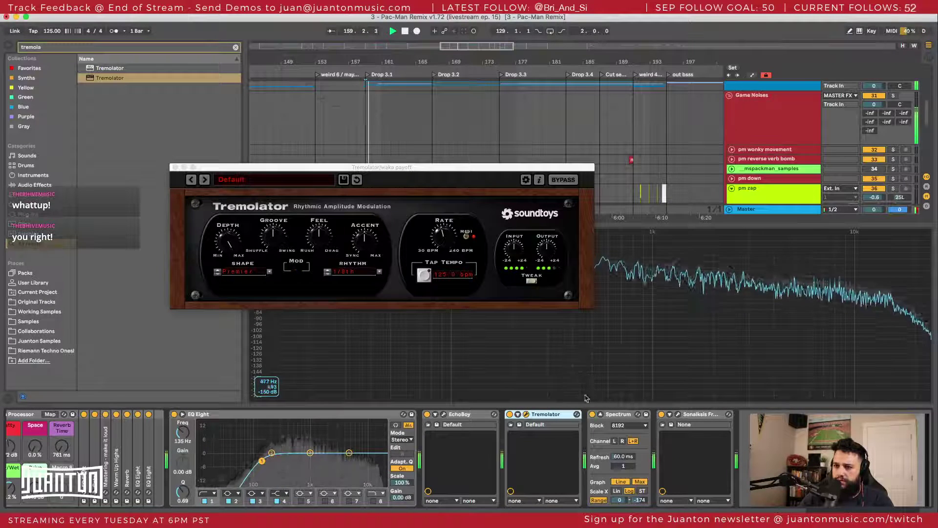
pyautogui.click(509, 415)
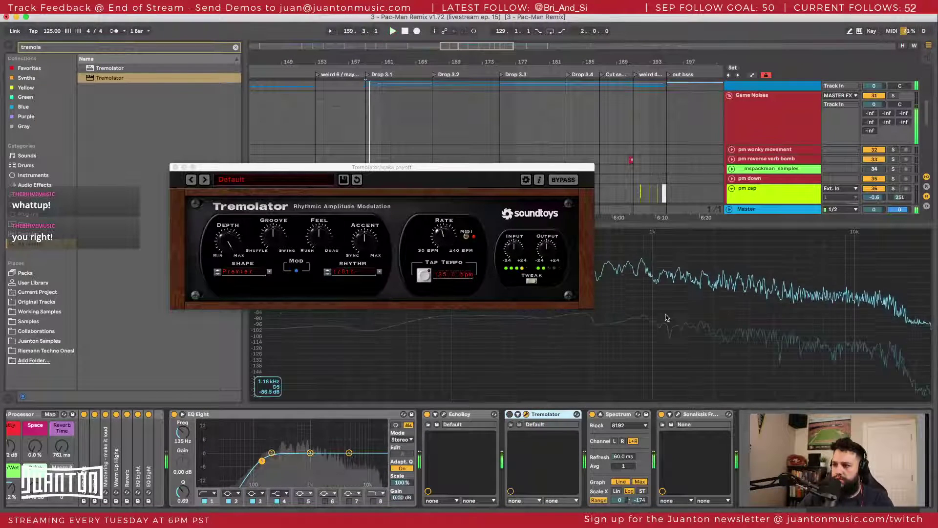
pyautogui.doubleClick(666, 318)
pyautogui.doubleClick(686, 455)
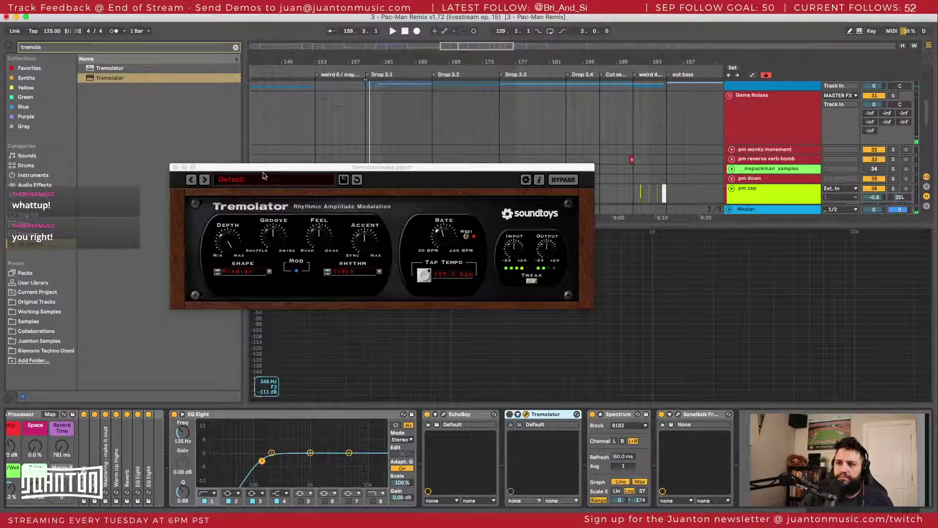
pyautogui.moveTo(263, 167); pyautogui.dragTo(145, 54)
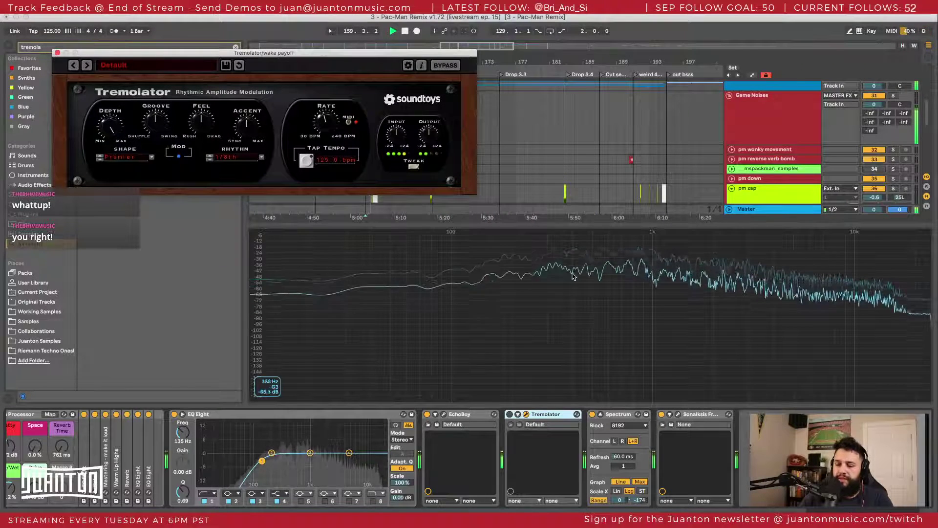
# Step: Switch EchoBoy off and on while replaying the waka payoff hit to compare its frequency content in Spectrum
pyautogui.click(425, 415)
pyautogui.press('space')
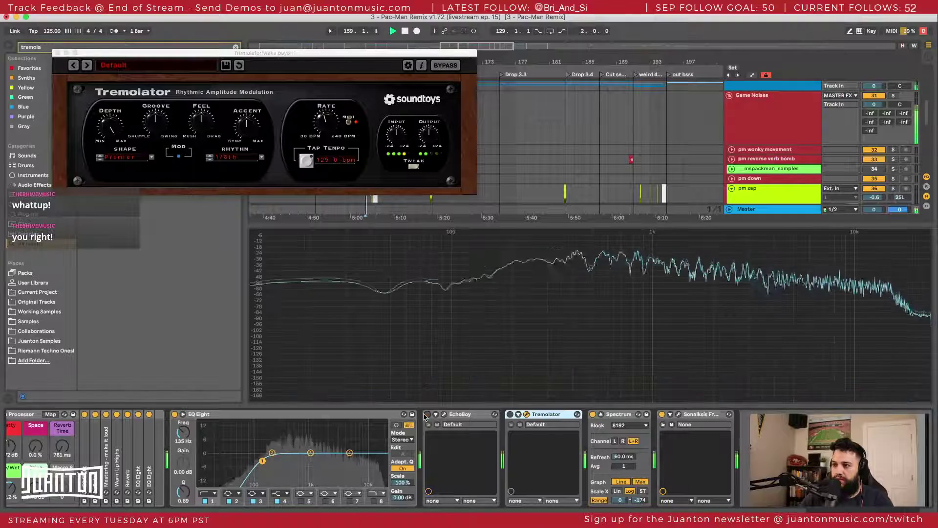
pyautogui.click(427, 414)
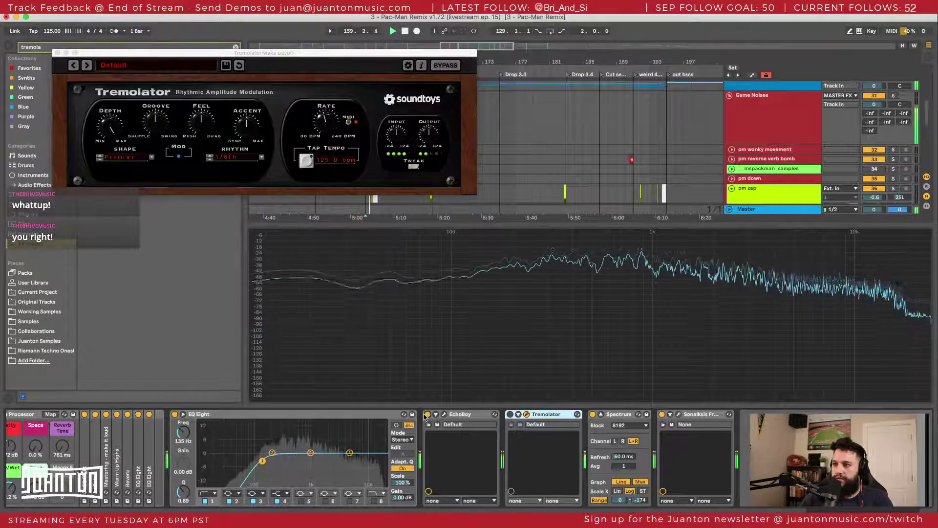
pyautogui.click(426, 415)
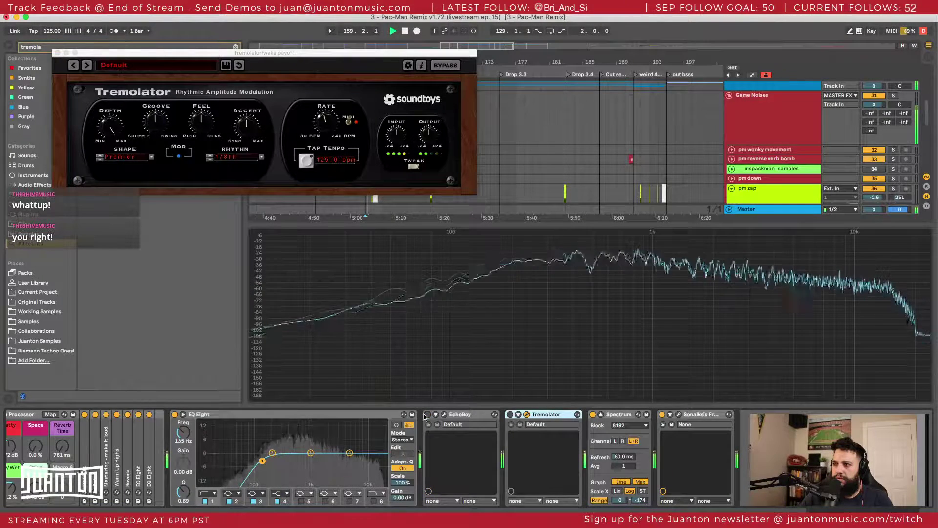
pyautogui.click(426, 414)
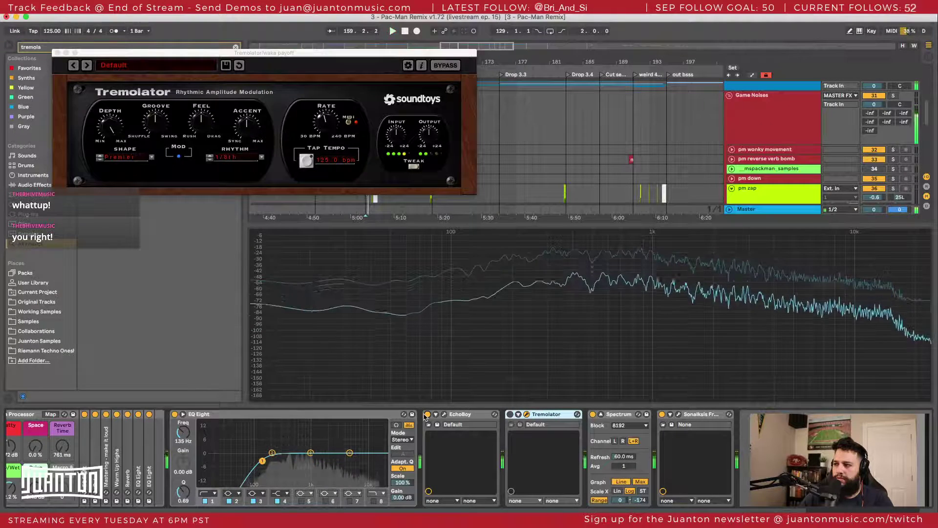
pyautogui.click(426, 415)
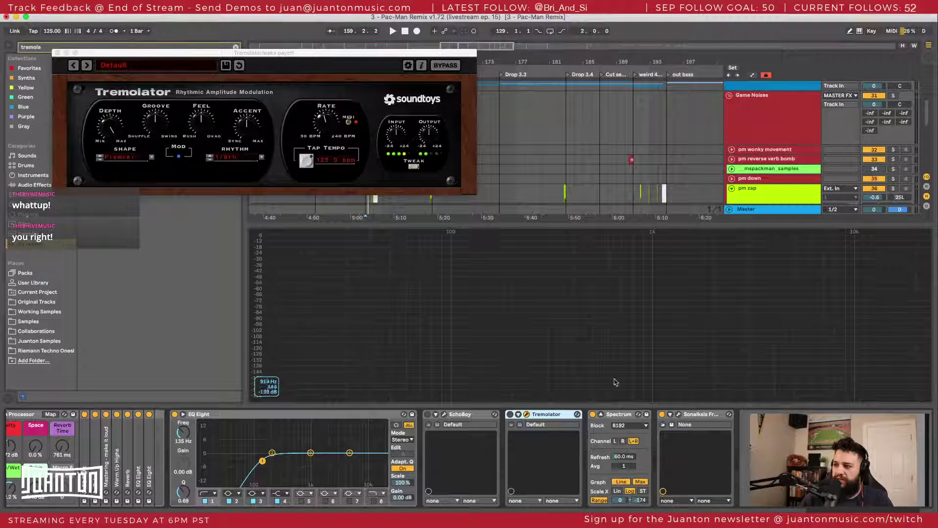
# Step: Select EchoBoy and replay the waka payoff hit with it bypassed to examine the high frequencies in Spectrum
pyautogui.click(465, 417)
pyautogui.press('space')
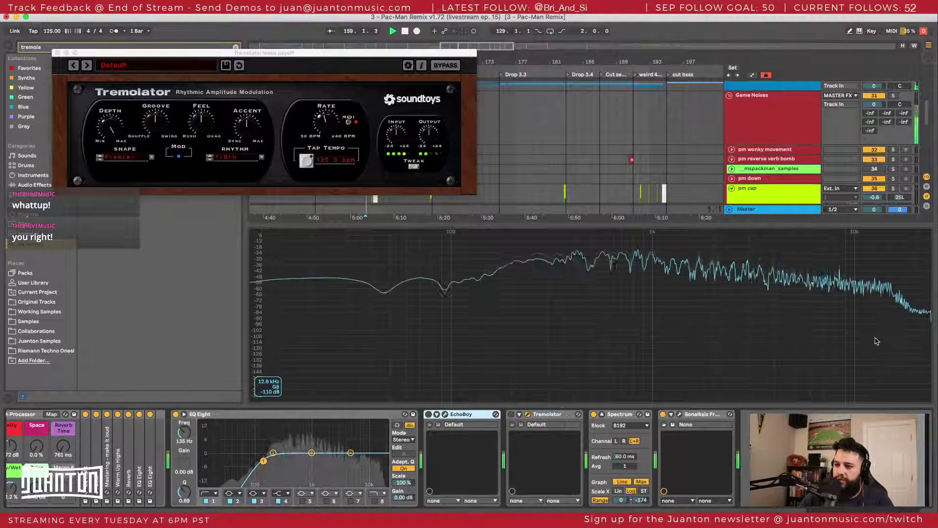
pyautogui.press('space')
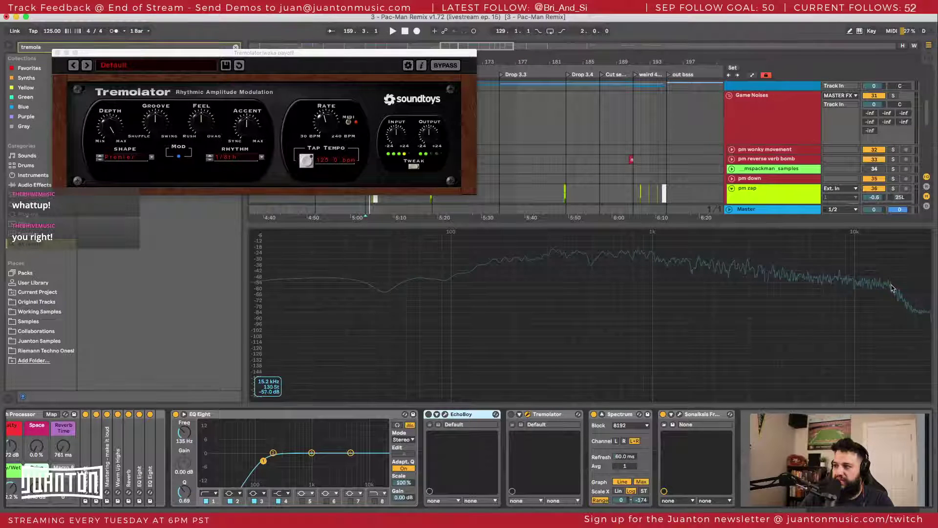
# Step: Replay the waka payoff hit with EchoBoy on and bypass it to compare the top end in Spectrum
pyautogui.press('space')
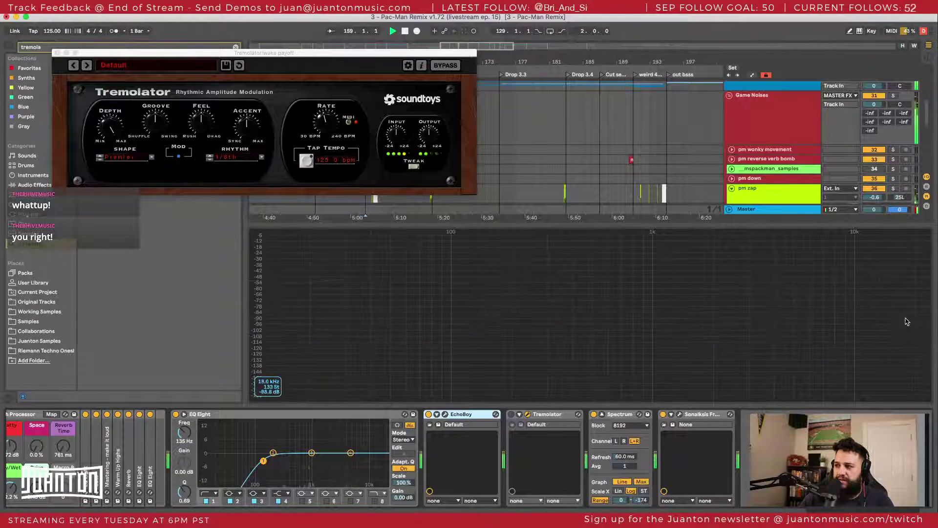
pyautogui.press('space')
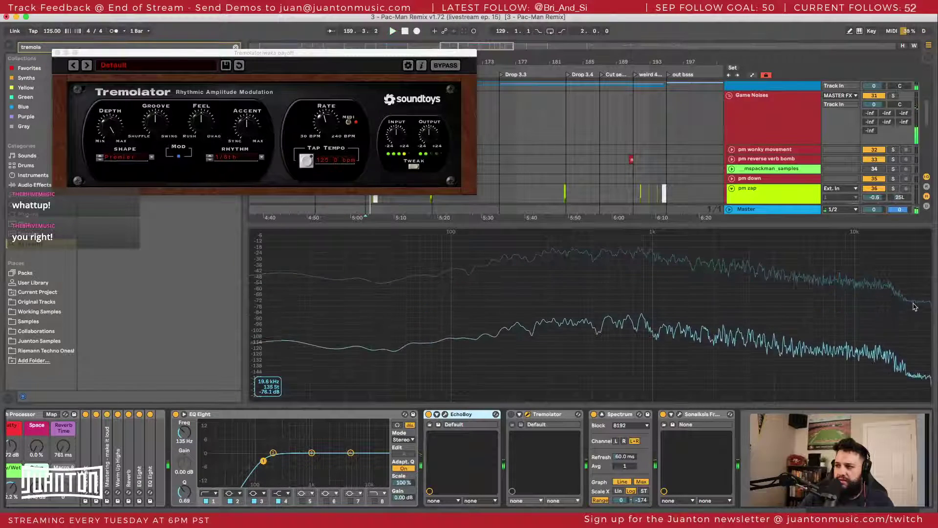
pyautogui.click(428, 414)
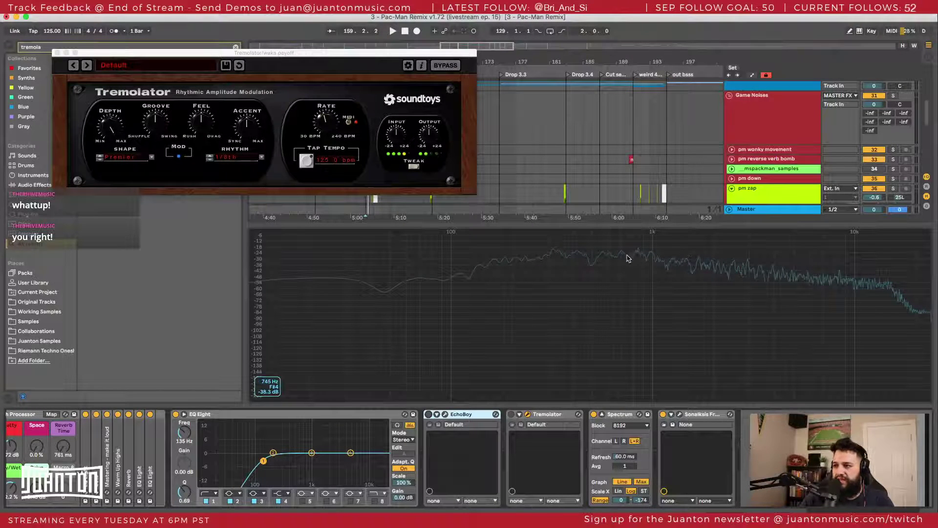
# Step: Collapse the expanded Spectrum display and select the waka payoff track
pyautogui.doubleClick(408, 267)
pyautogui.hscroll(-1, 513, 287)
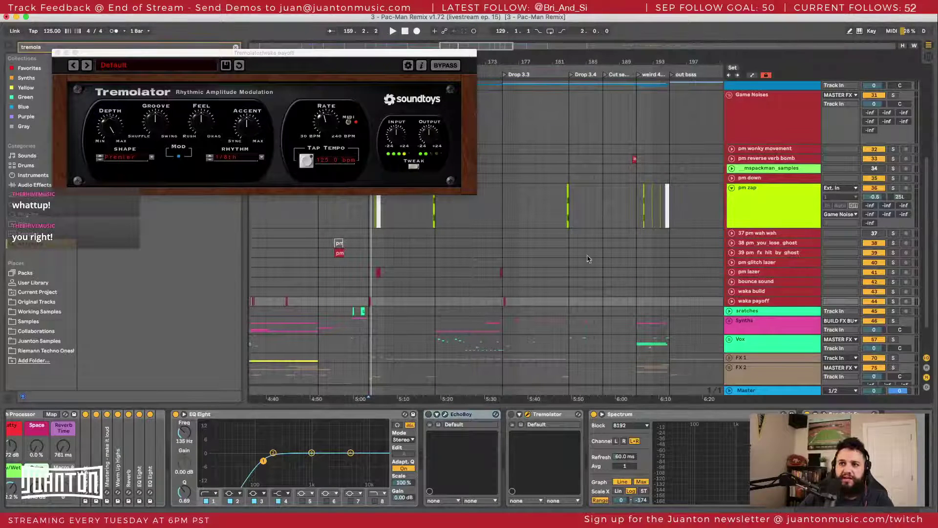
pyautogui.click(767, 293)
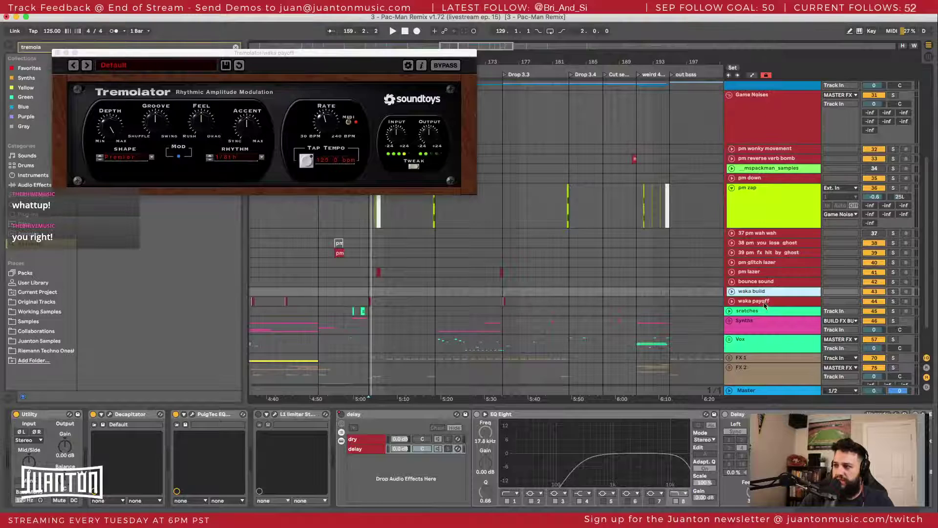
pyautogui.click(765, 301)
# Step: Replay the waka payoff hit with EchoBoy bypassed and switch EchoBoy back on to compare by ear
pyautogui.press('space')
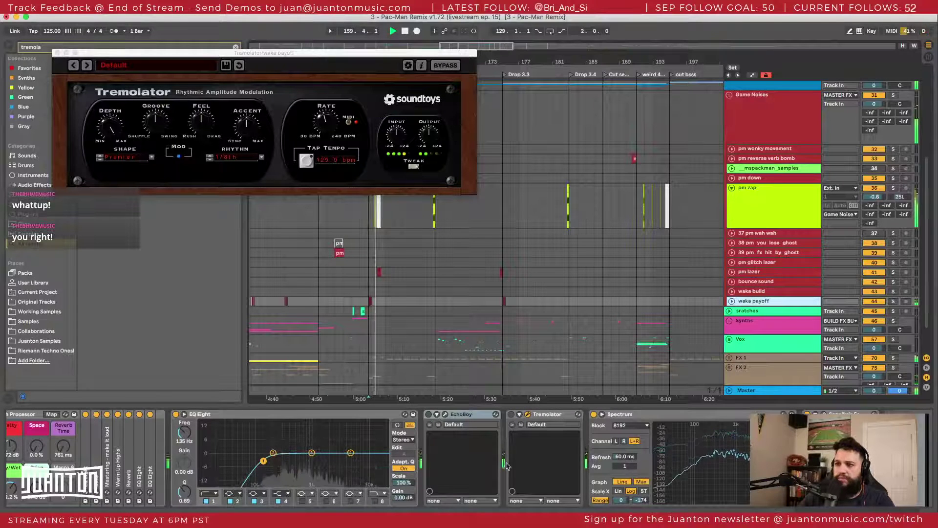
pyautogui.click(428, 414)
pyautogui.press('space')
pyautogui.press('space')
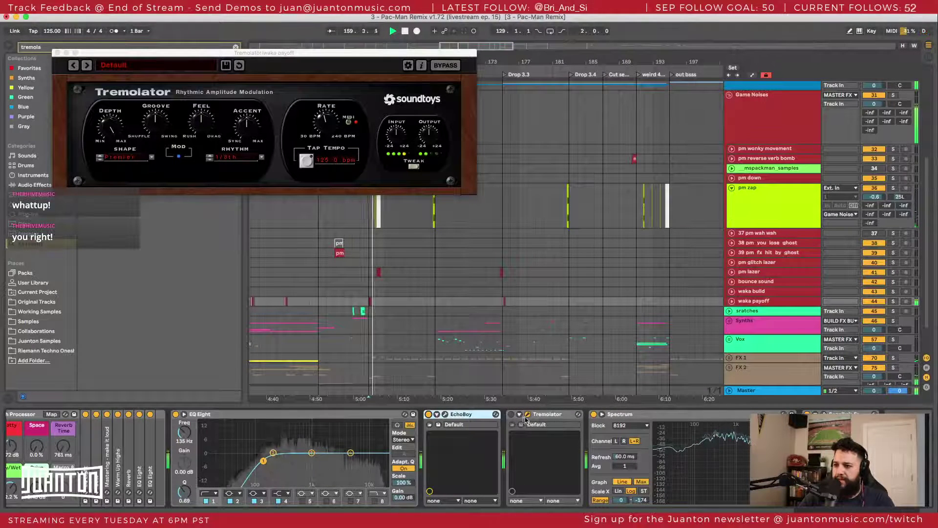
pyautogui.press('space')
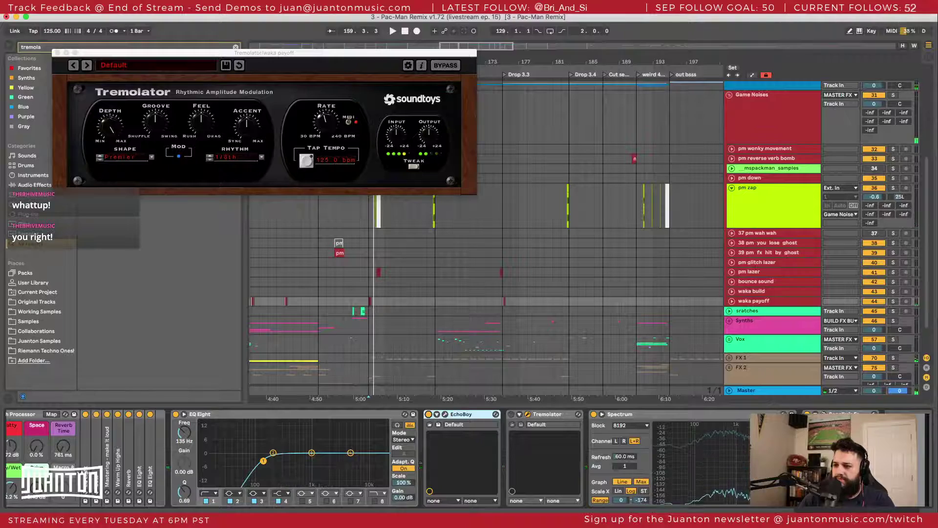
# Step: Open the Sonalksis FreeG meter on the waka payoff chain and place its window beside Tremolator
pyautogui.click(823, 414)
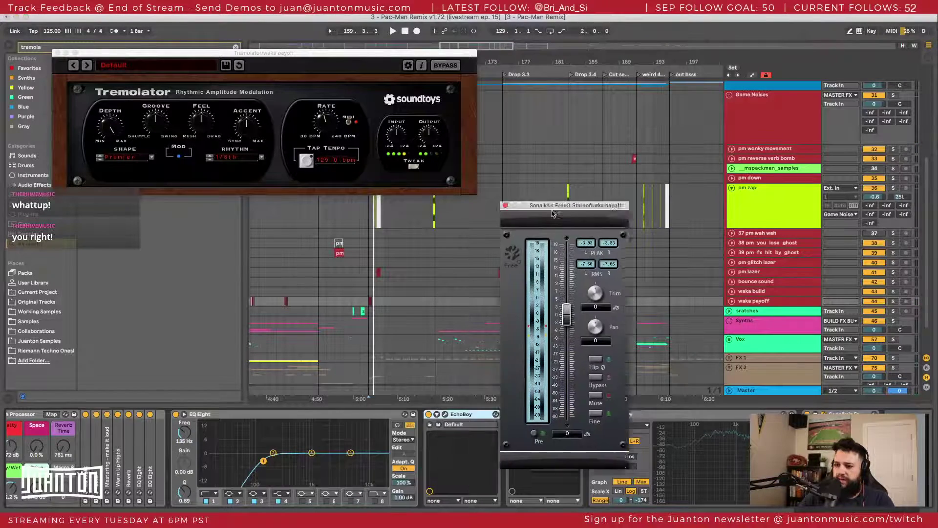
pyautogui.moveTo(576, 204); pyautogui.dragTo(591, 86)
# Step: Reread the soft-clipping tweet in the browser, and return to Ableton Live to inspect Tremolator's tweak settings
pyautogui.press('super+Tab')
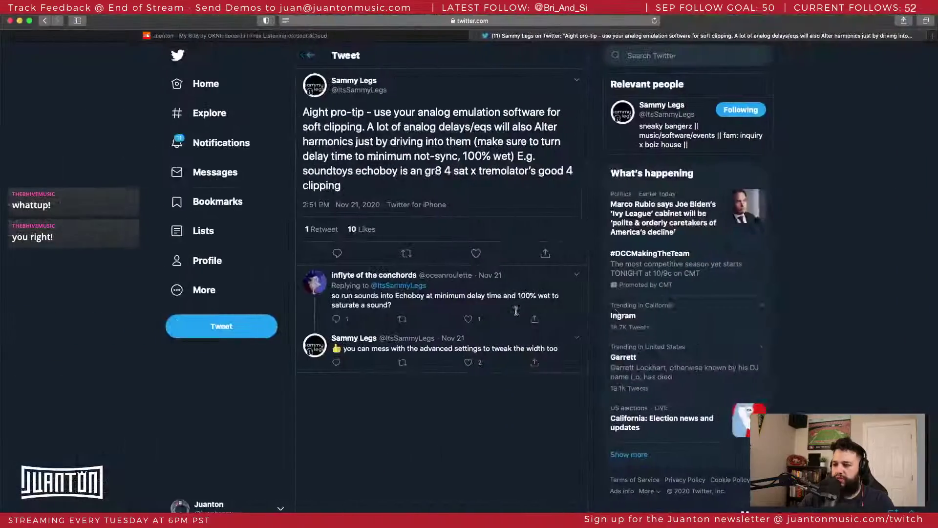
pyautogui.press('super+Tab')
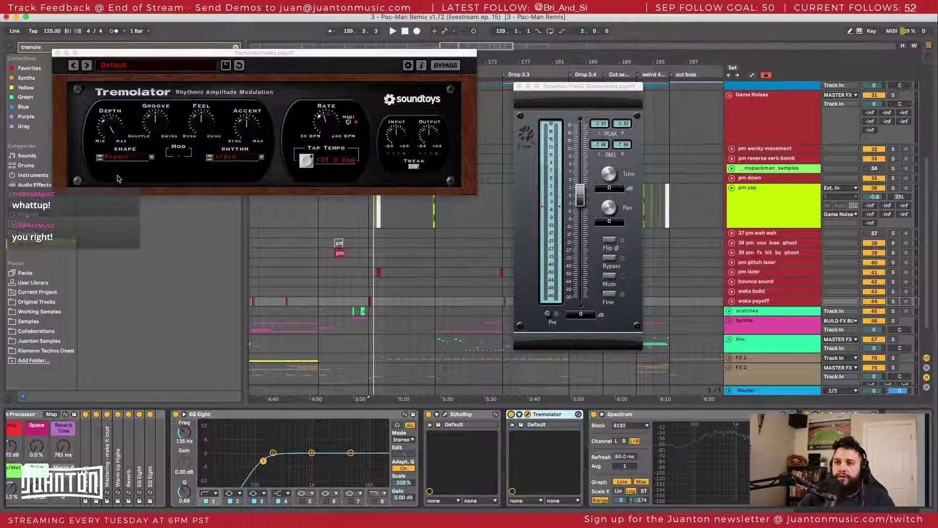
pyautogui.click(413, 168)
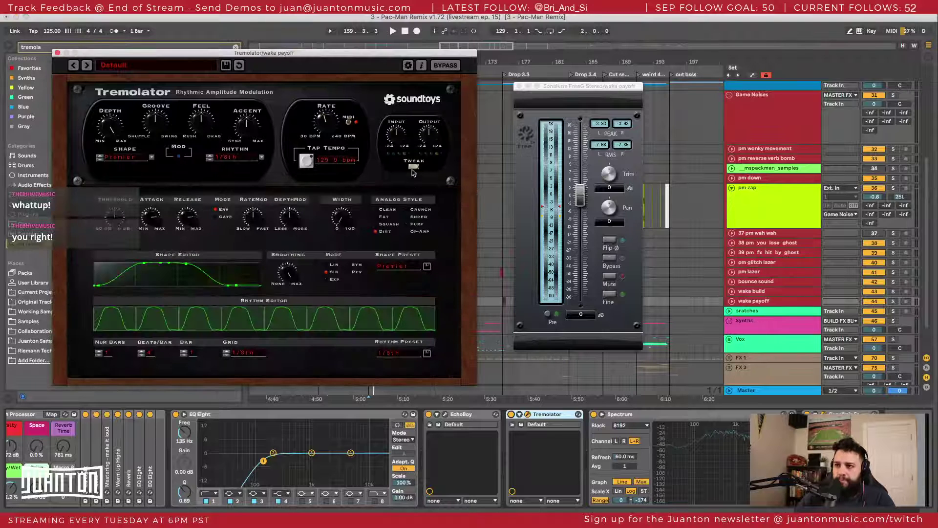
pyautogui.click(413, 167)
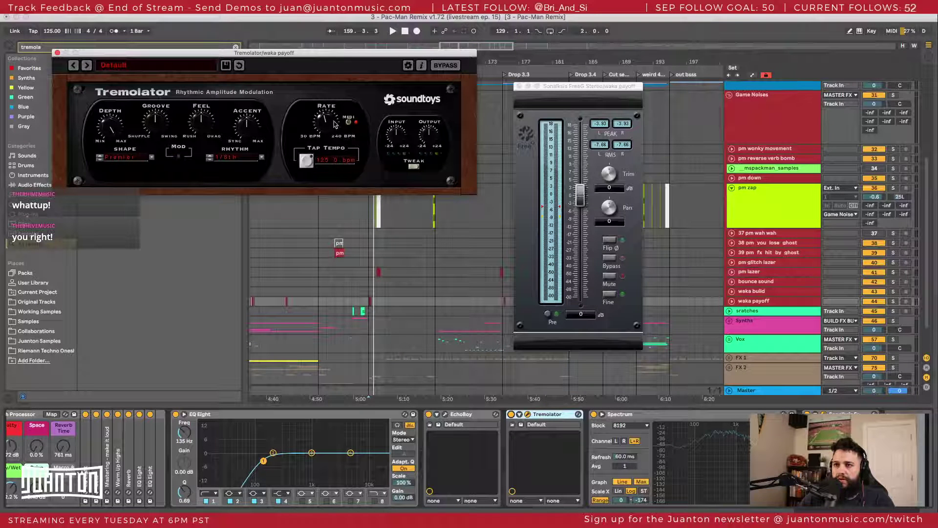
# Step: Try Tremolator's rate at 124 bpm with MIDI sync off, playing the hit, and restore MIDI sync
pyautogui.moveTo(328, 120); pyautogui.dragTo(331, 140)
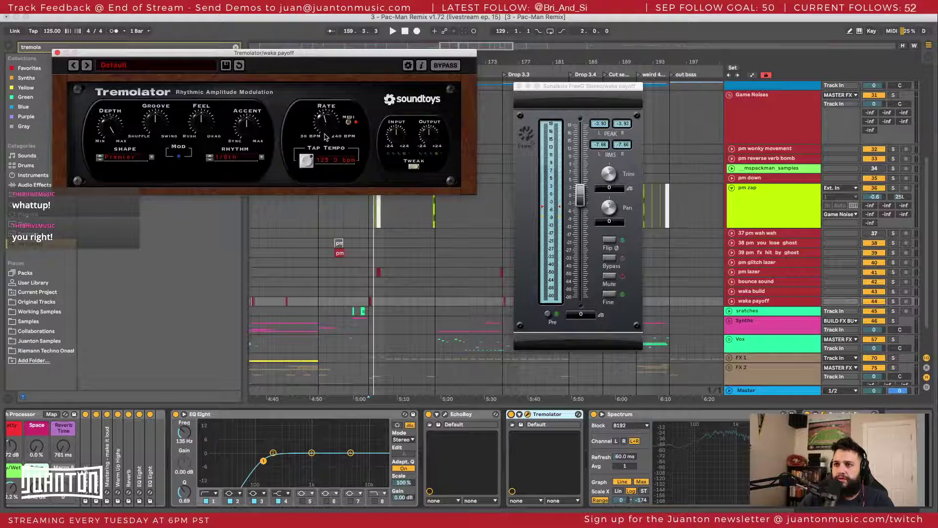
pyautogui.moveTo(326, 137); pyautogui.dragTo(329, 132)
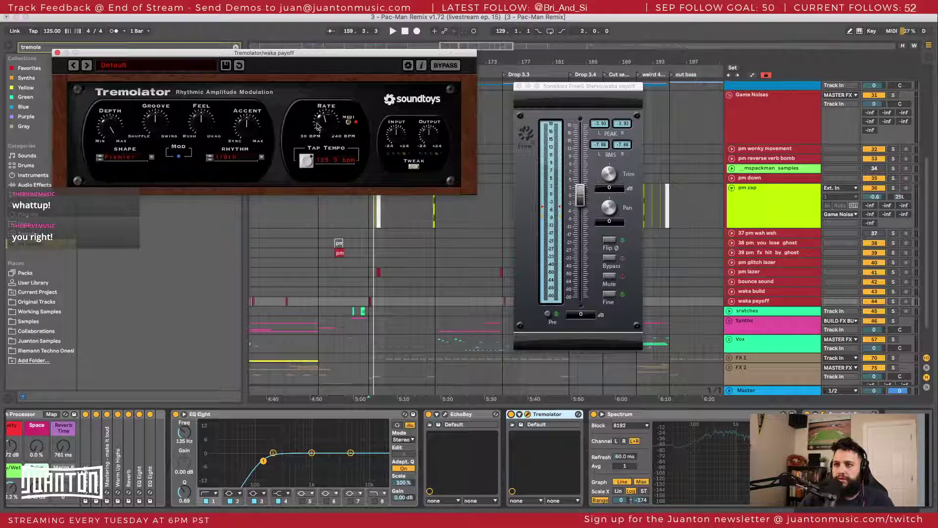
pyautogui.click(347, 123)
pyautogui.moveTo(326, 130); pyautogui.dragTo(326, 122)
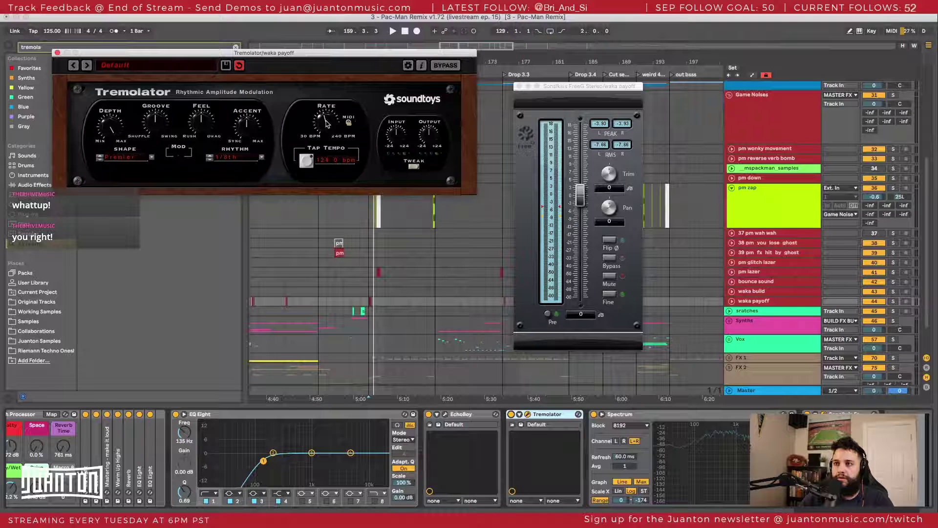
pyautogui.press('space')
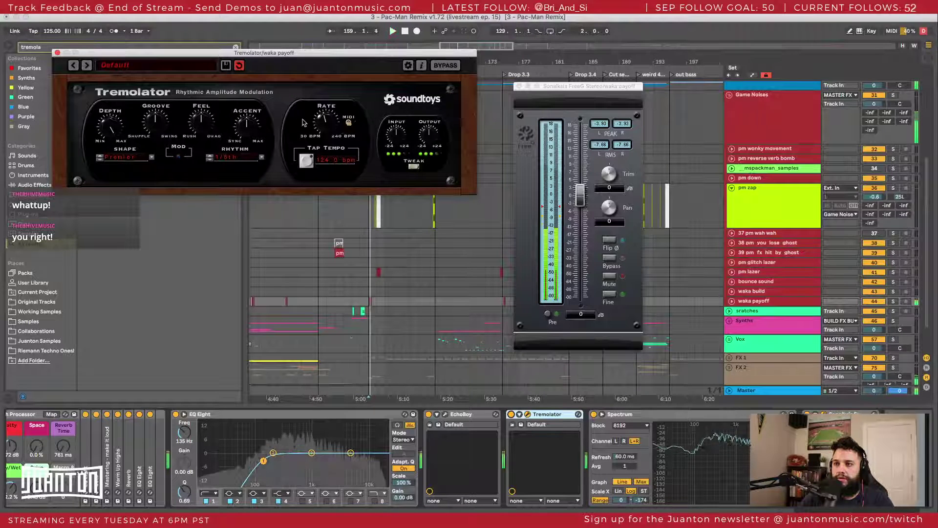
pyautogui.click(349, 122)
pyautogui.press('space')
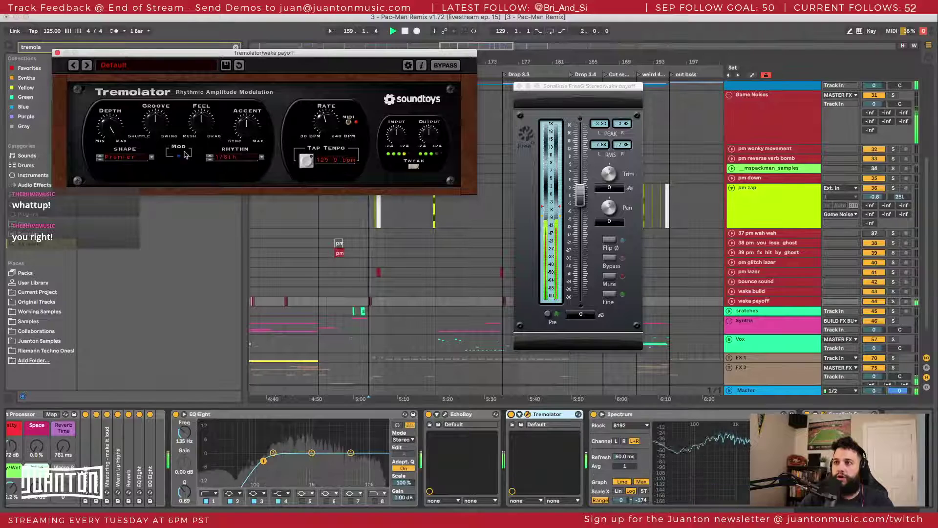
# Step: Set Tremolator's Depth to minimum while replaying the waka payoff hit
pyautogui.moveTo(114, 128); pyautogui.dragTo(149, 277)
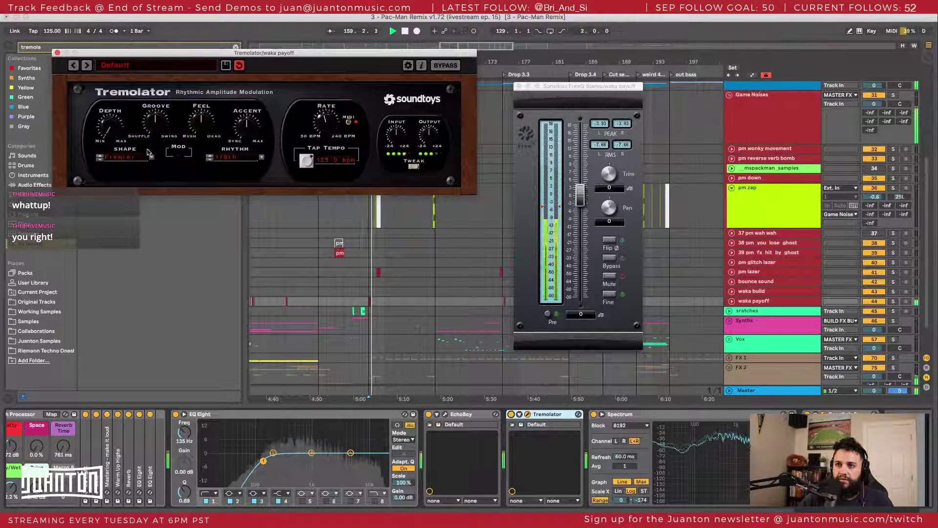
pyautogui.press('space')
pyautogui.press('space')
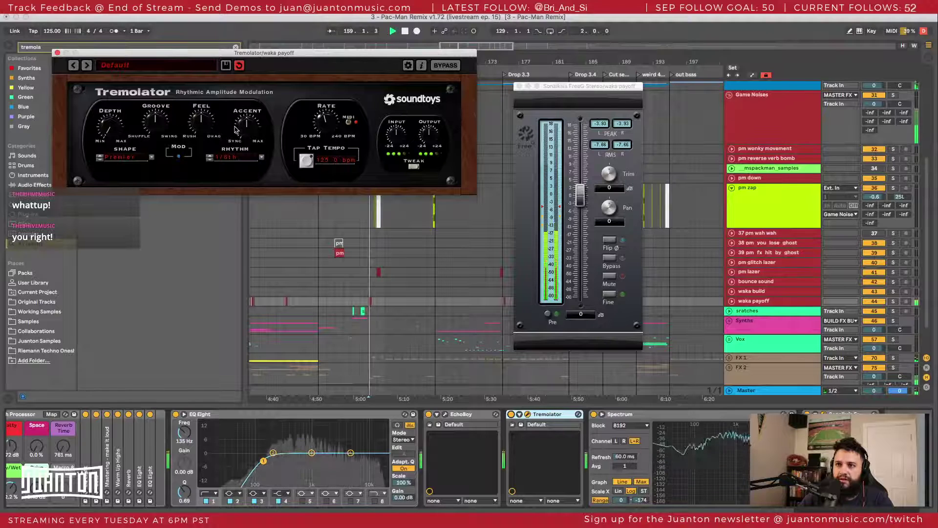
# Step: Switch Tremolator off and on while replaying the waka payoff hit to compare its level
pyautogui.click(512, 415)
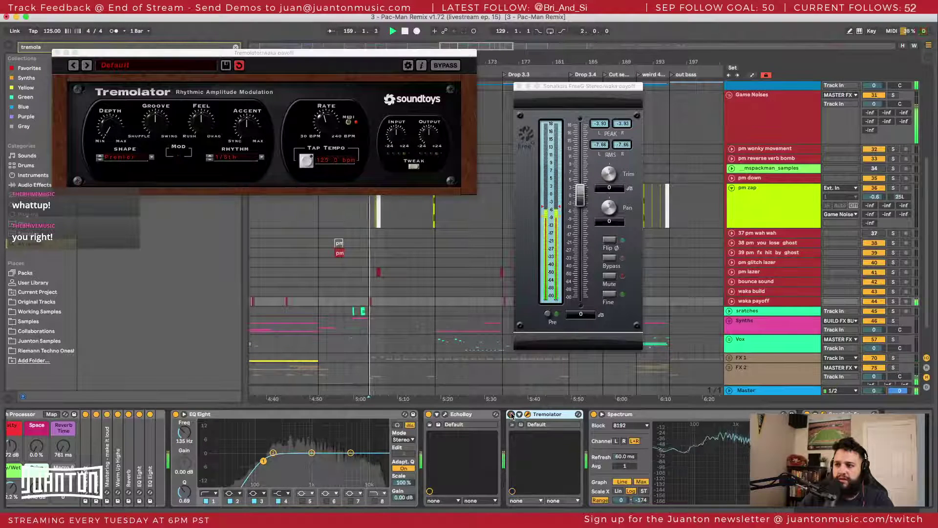
pyautogui.click(511, 414)
pyautogui.press('space')
pyautogui.press('space')
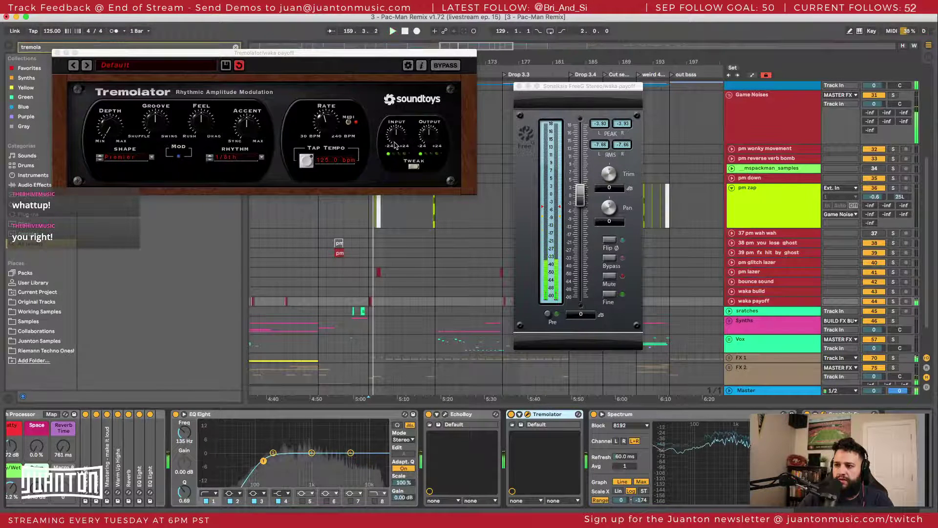
pyautogui.press('space')
pyautogui.press('space')
# Step: Reset the FreeG peak readout and replay the hit through Tremolator to check its peak level
pyautogui.click(607, 124)
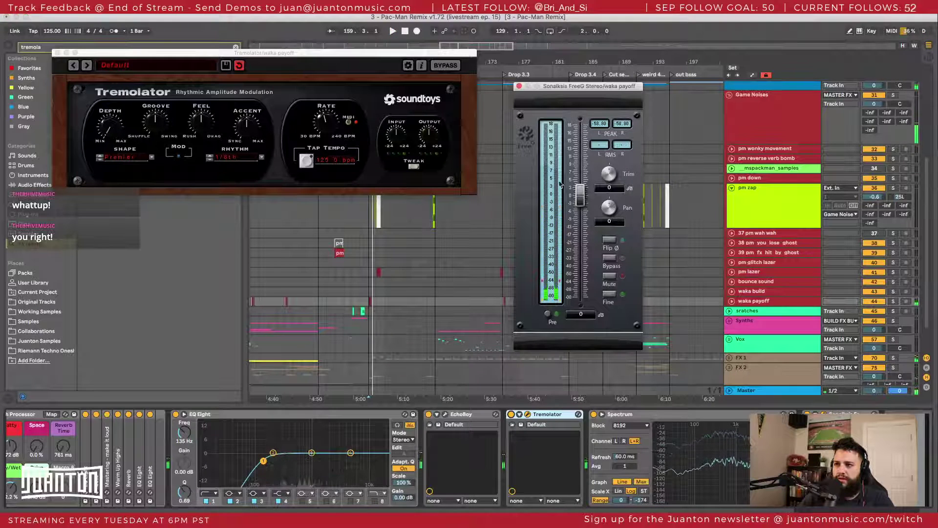
pyautogui.press('space')
pyautogui.press('space')
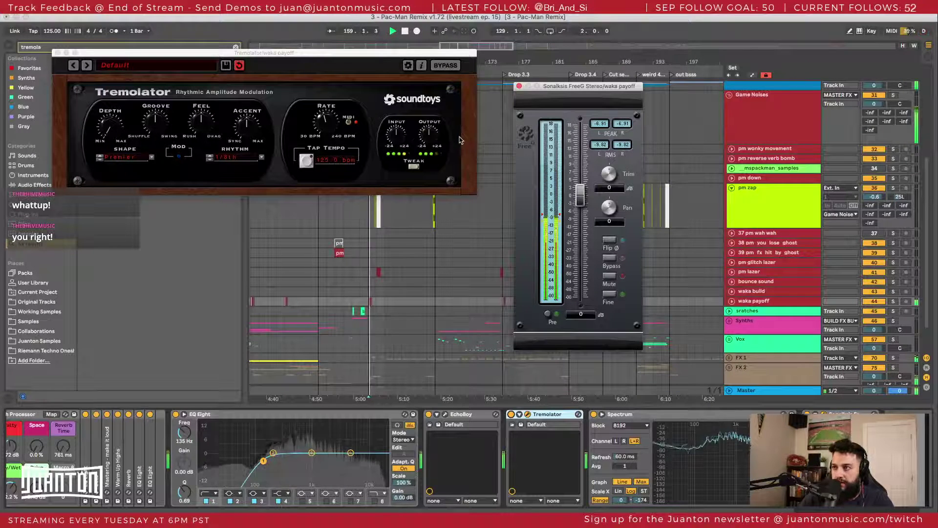
pyautogui.press('space')
pyautogui.press('space')
pyautogui.press('space')
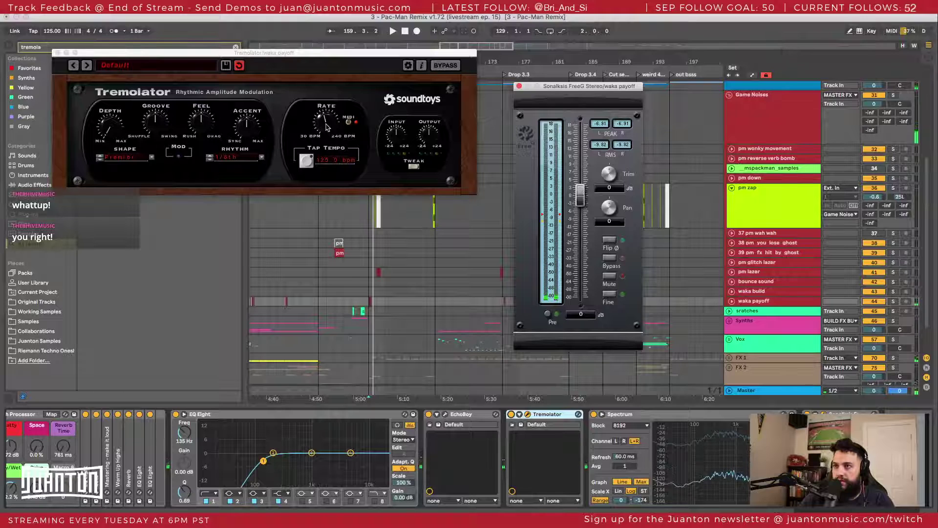
# Step: Raise Tremolator's input level and replay the hit with the FreeG readout reset to check the peaks
pyautogui.click(250, 129)
pyautogui.press('space')
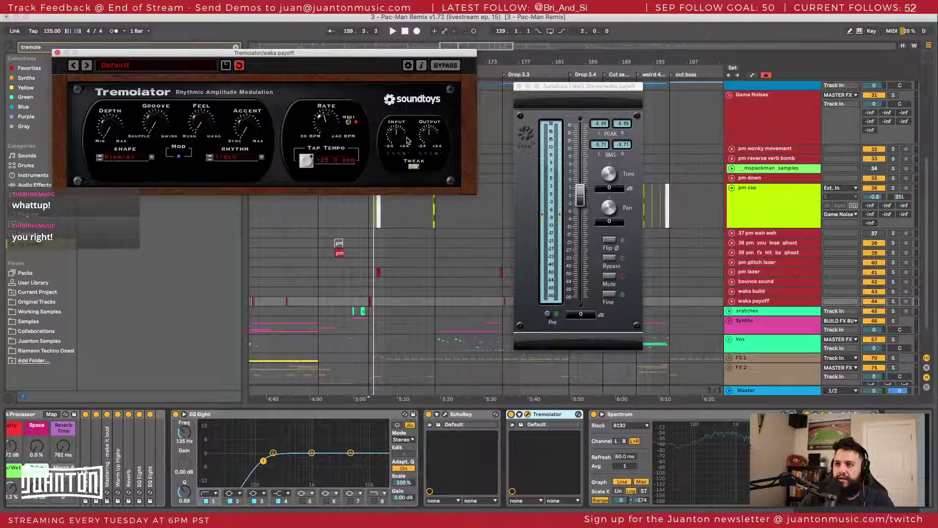
pyautogui.press('space')
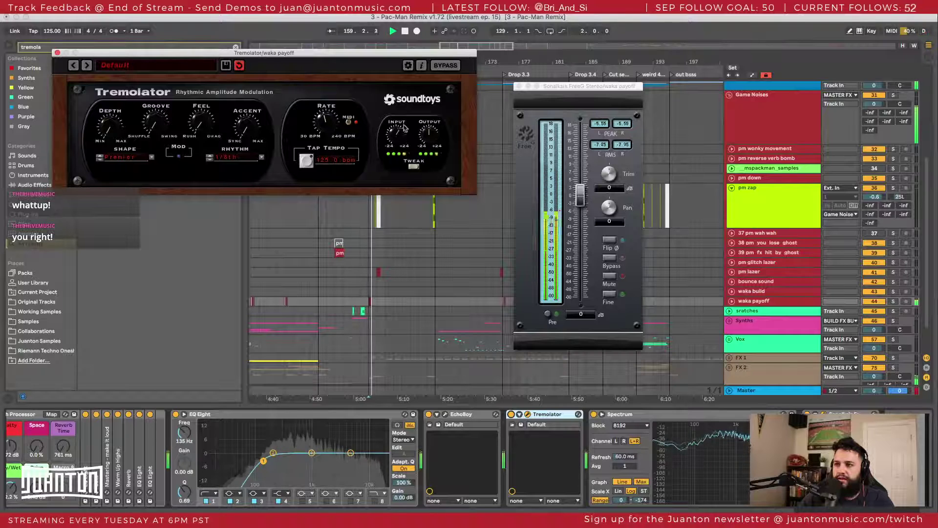
pyautogui.click(555, 151)
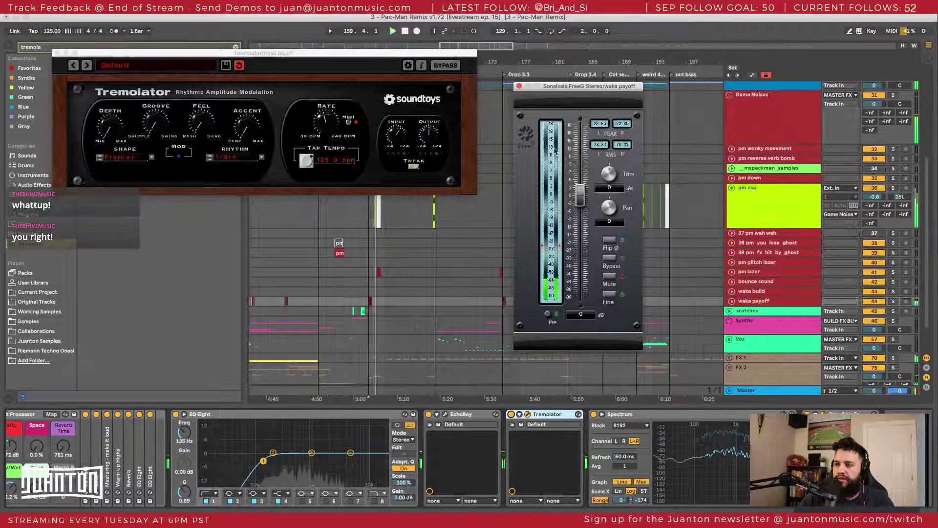
pyautogui.press('space')
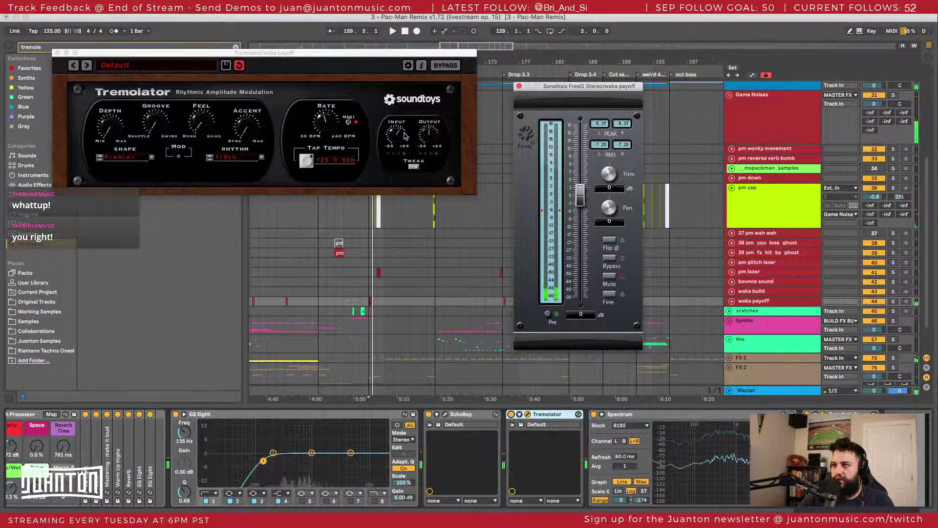
# Step: Adjust Tremolator's input and output levels while replaying the hit and checking the peaks in FreeG
pyautogui.click(404, 136)
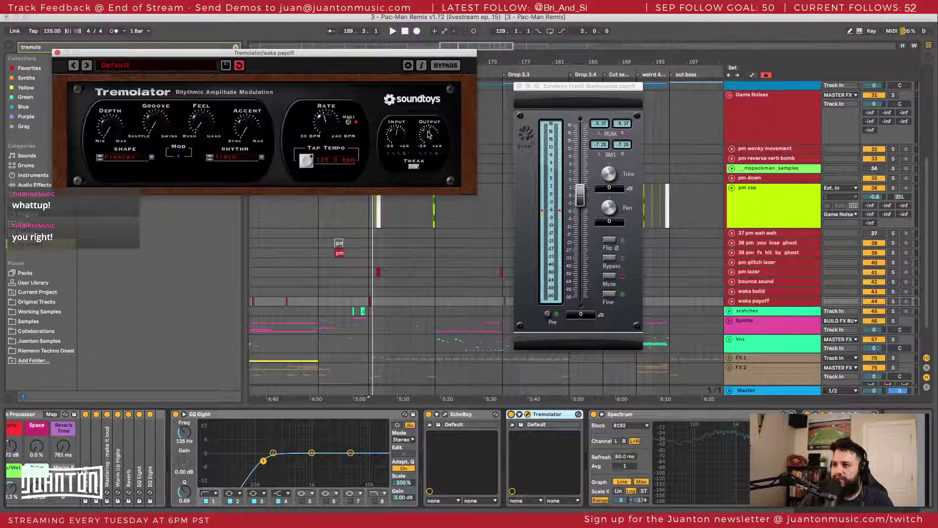
pyautogui.click(606, 129)
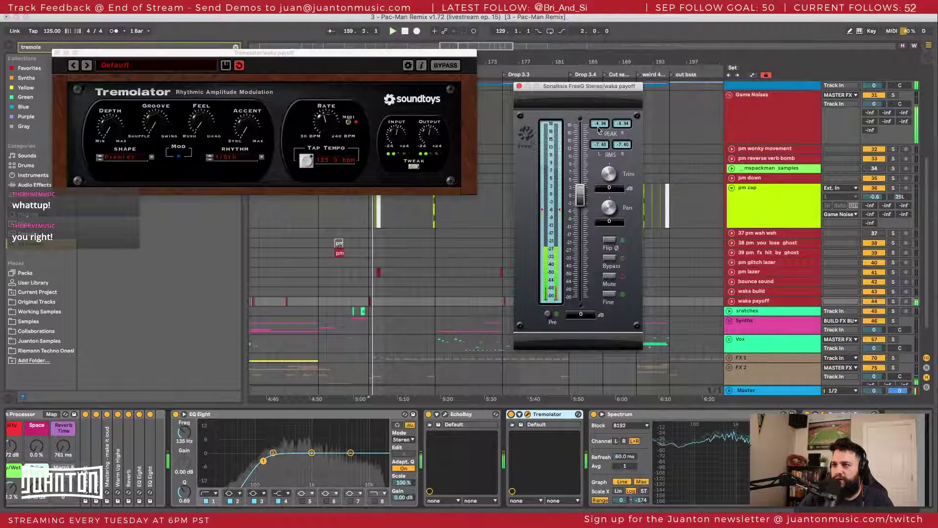
pyautogui.click(440, 137)
pyautogui.press('space')
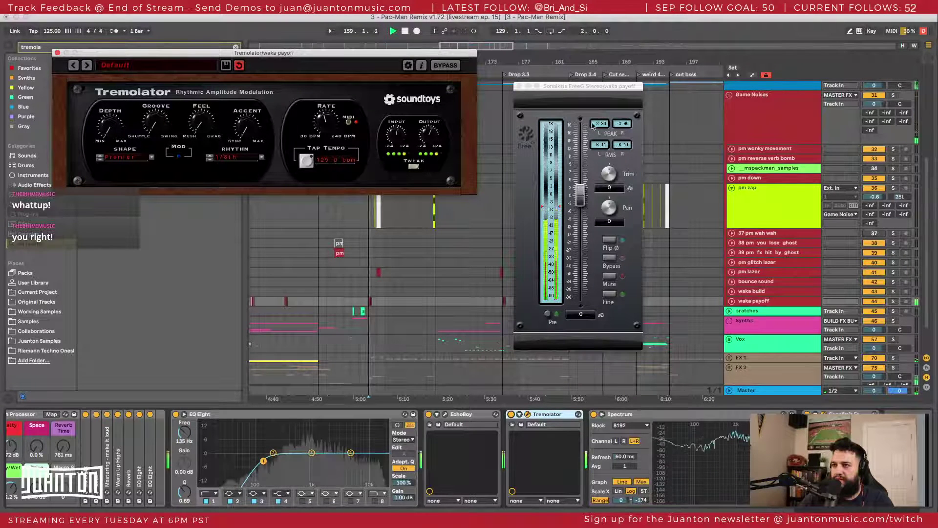
pyautogui.press('space')
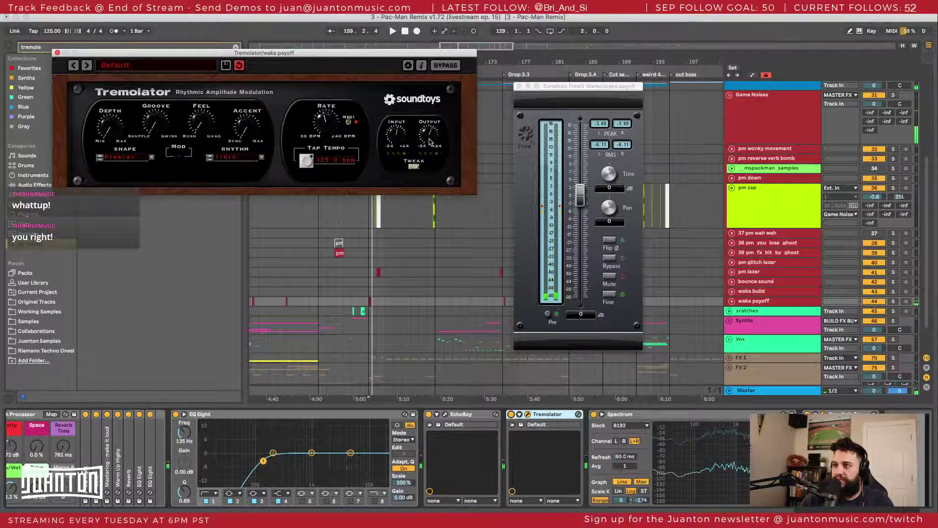
pyautogui.press('space')
pyautogui.click(517, 156)
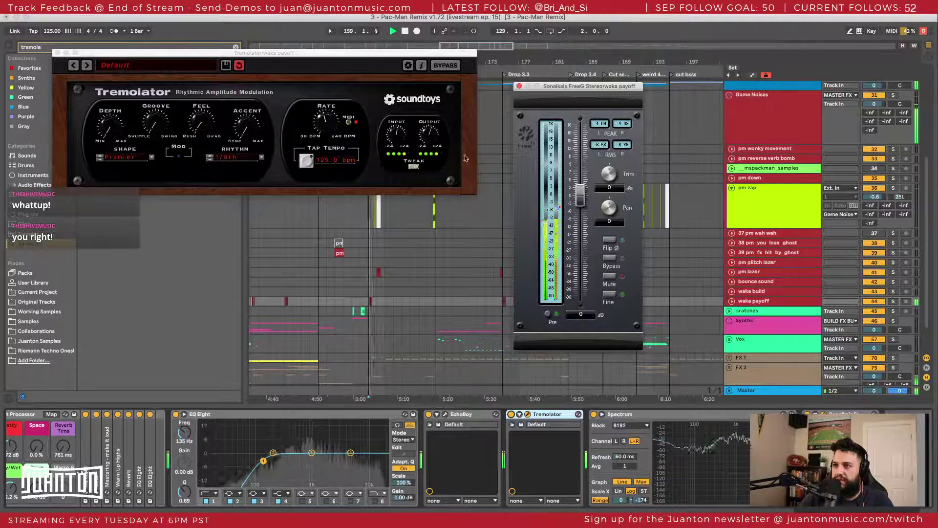
pyautogui.press('space')
pyautogui.click(395, 185)
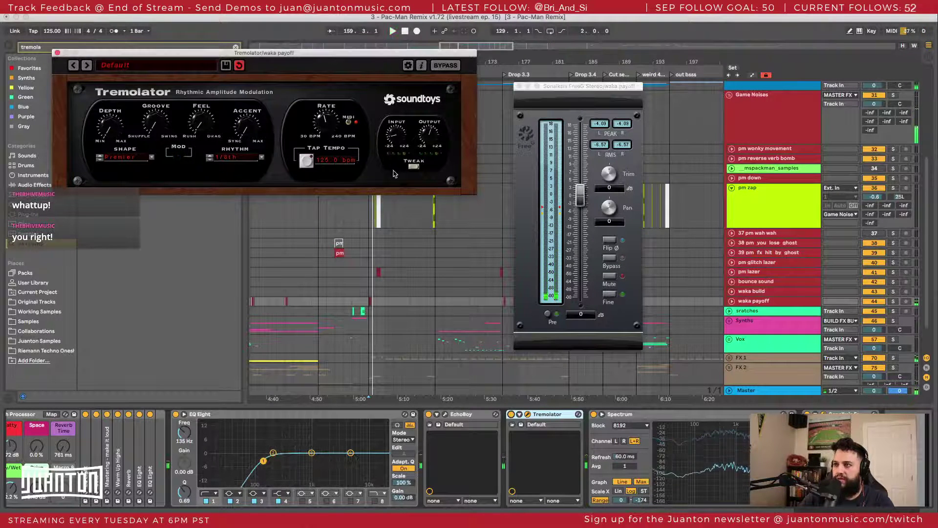
# Step: Reset the FreeG peak readout, nudge Tremolator's input level and replay the waka payoff hit to compare the peaks
pyautogui.click(595, 125)
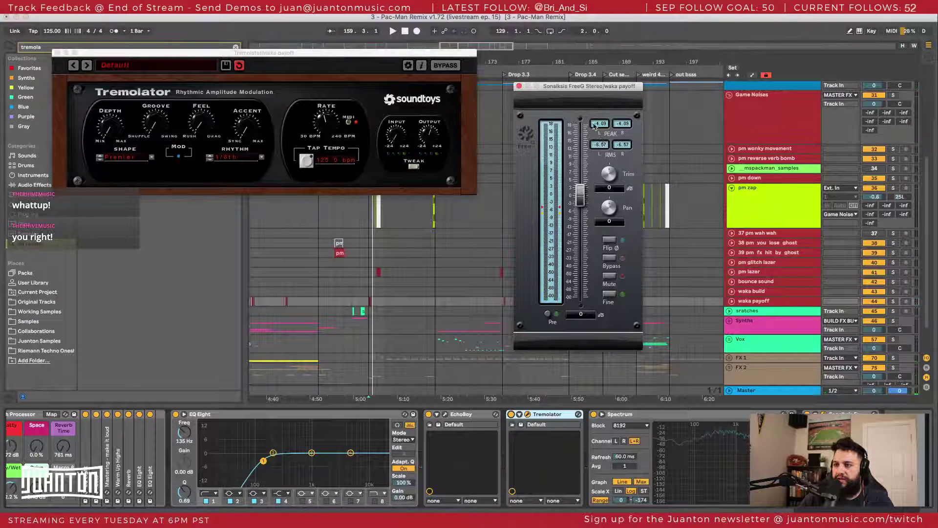
pyautogui.press('space')
pyautogui.press('space')
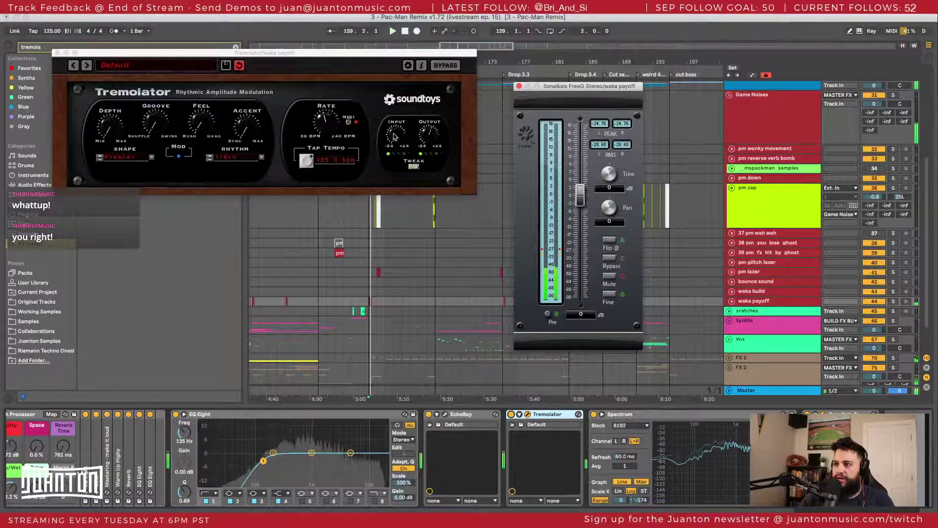
pyautogui.click(394, 110)
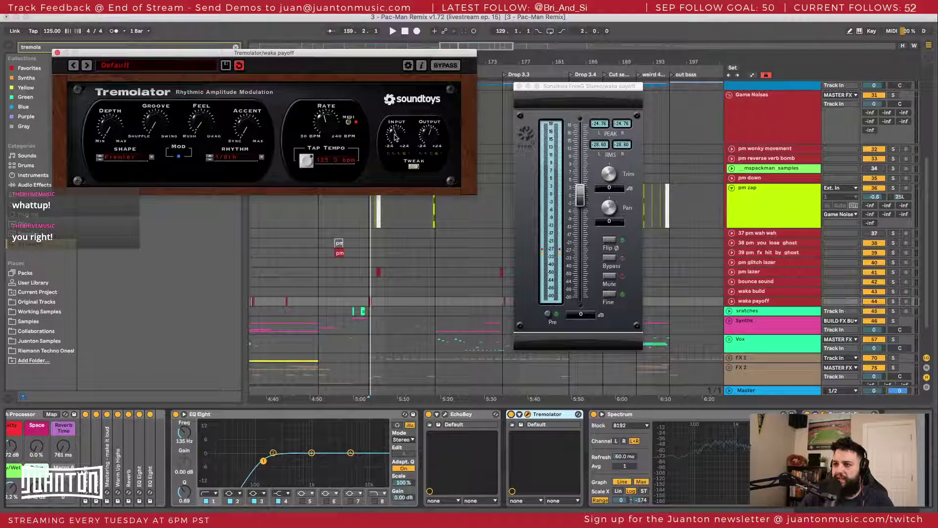
pyautogui.press('space')
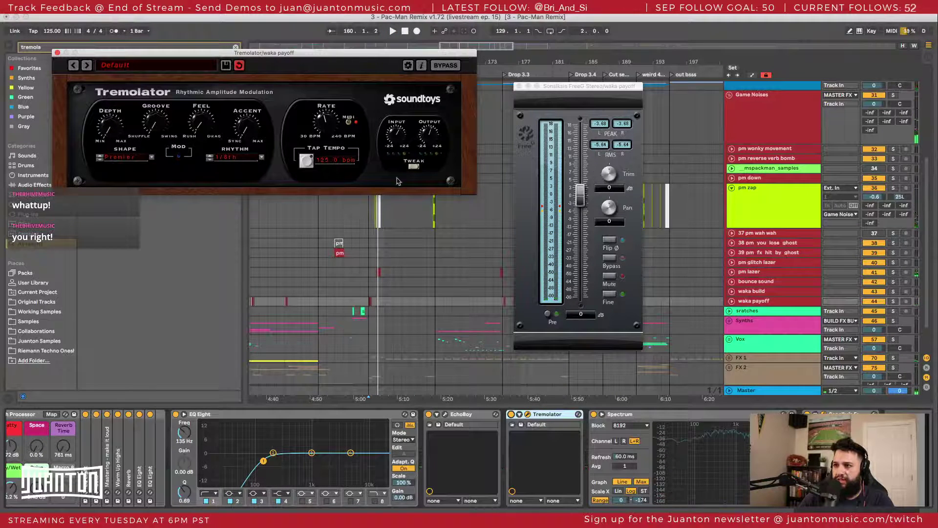
# Step: Reveal Tremolator's tweak settings, set the analog style to Crunch and replay the hit with the FreeG readout reset
pyautogui.click(410, 167)
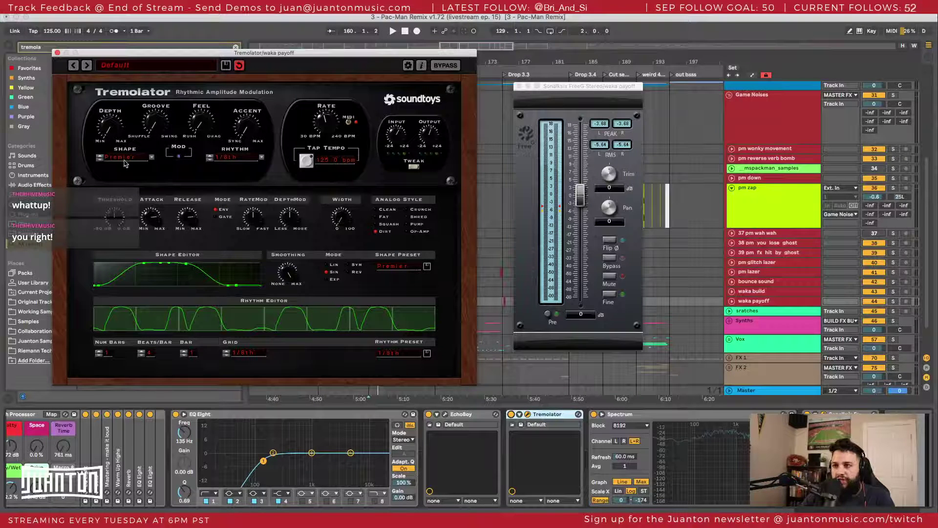
pyautogui.click(382, 210)
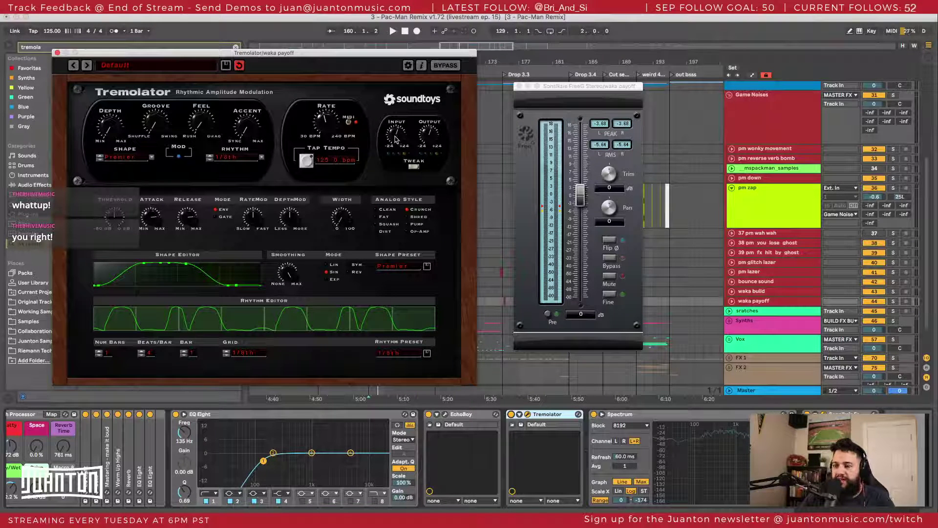
pyautogui.click(604, 137)
pyautogui.press('space')
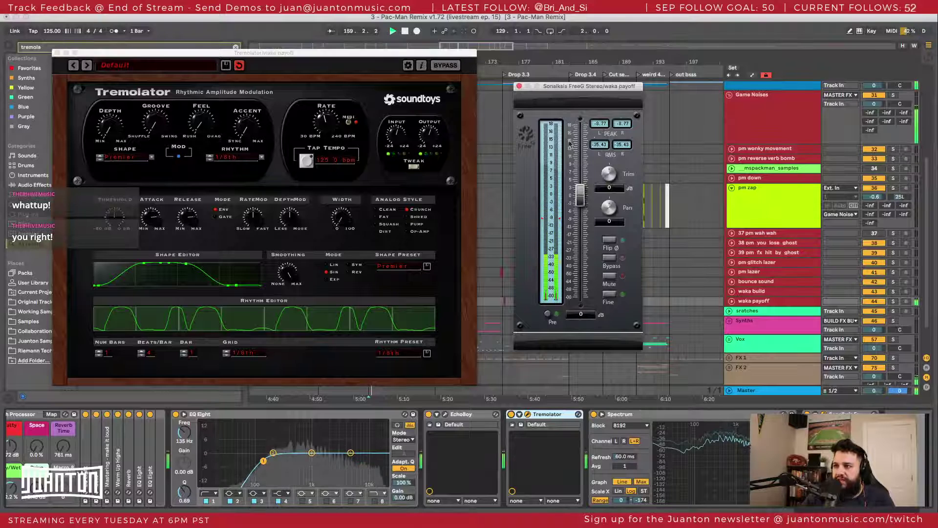
# Step: Adjust Tremolator's input and output levels in the Crunch style, replaying the hit and resetting FreeG to check the peaks
pyautogui.click(400, 135)
pyautogui.press('space')
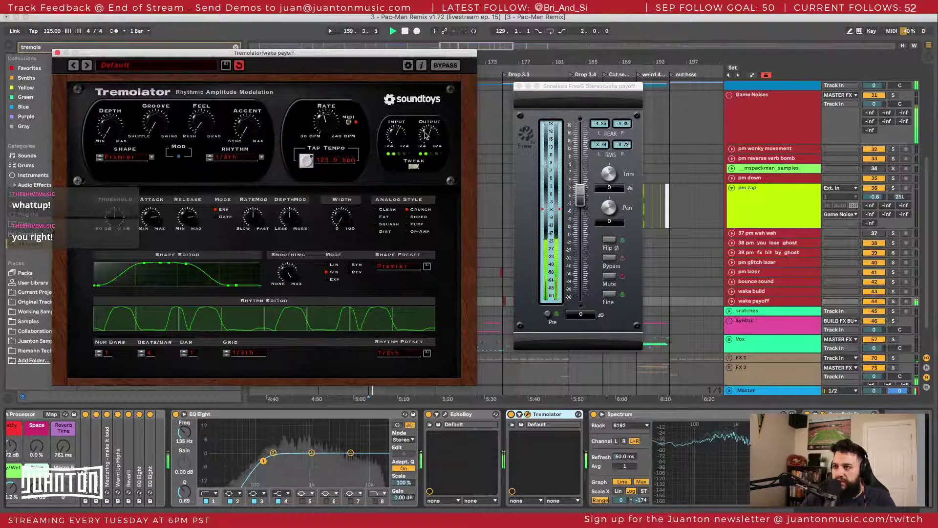
pyautogui.press('space')
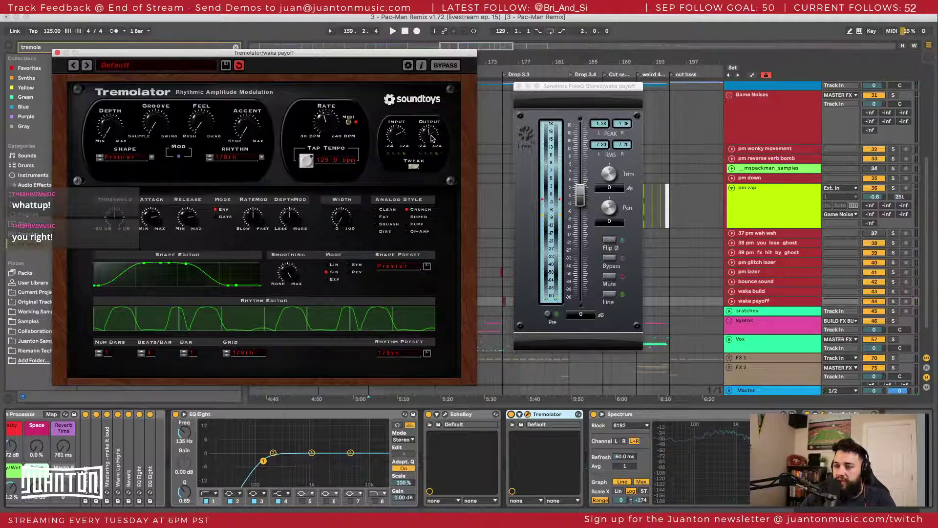
pyautogui.press('space')
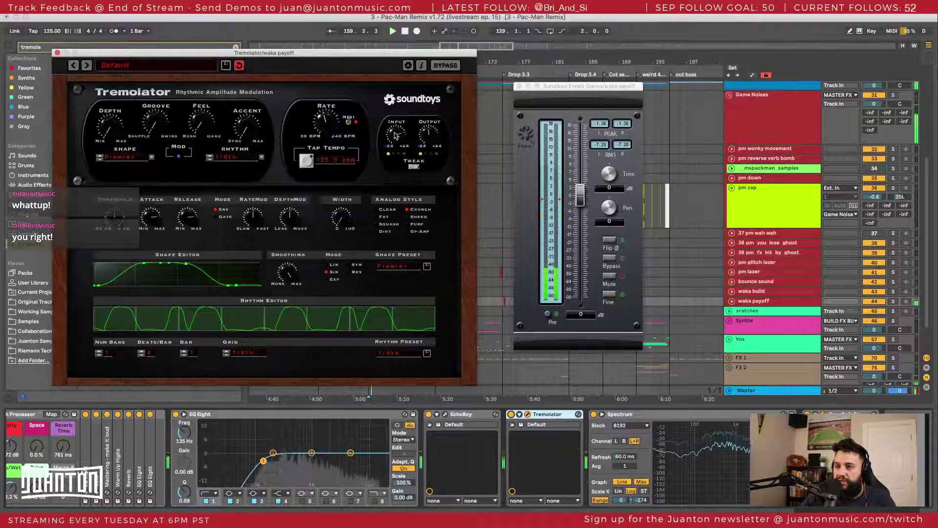
pyautogui.click(596, 124)
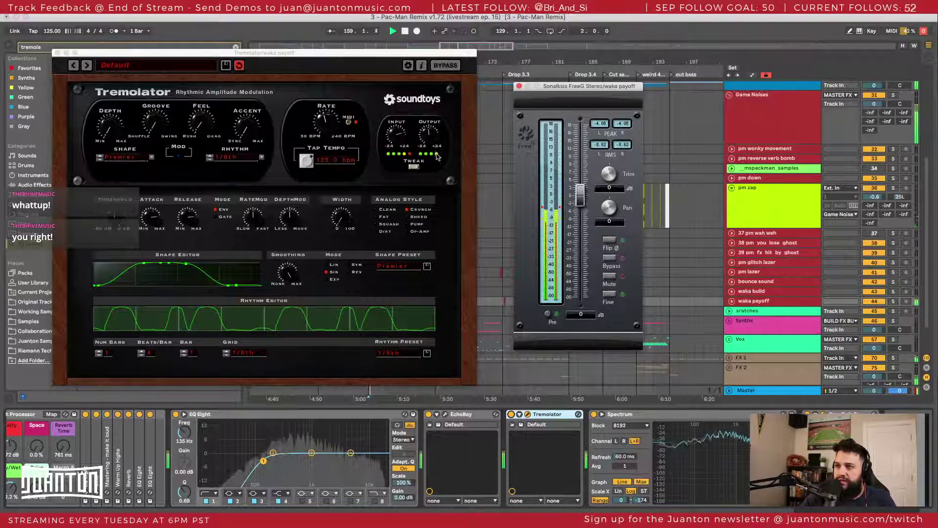
# Step: Audition Tremolator's analog styles on the waka payoff track during playback and choose Dist
pyautogui.click(389, 210)
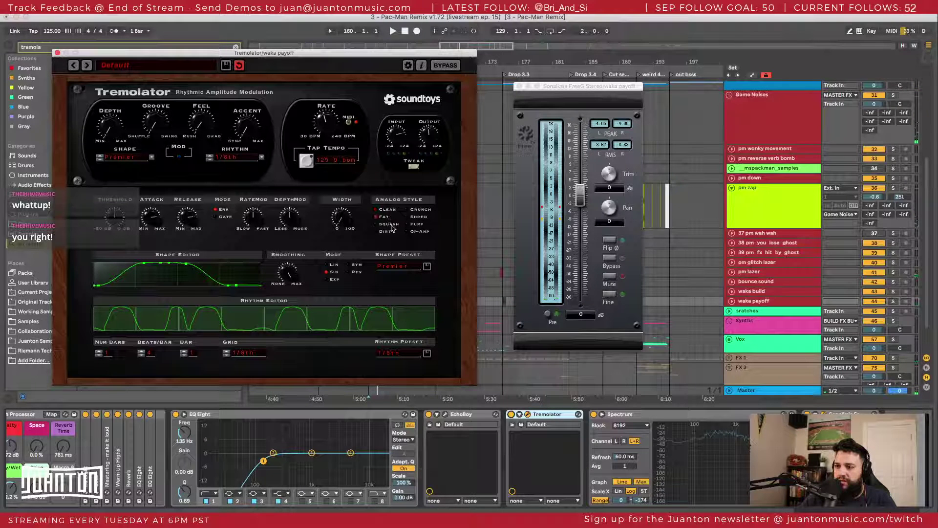
pyautogui.press('space')
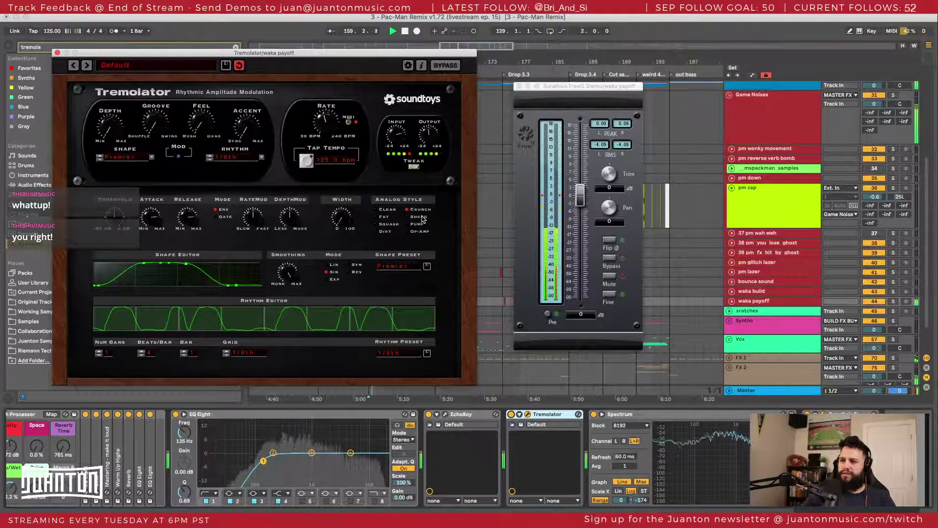
pyautogui.click(420, 231)
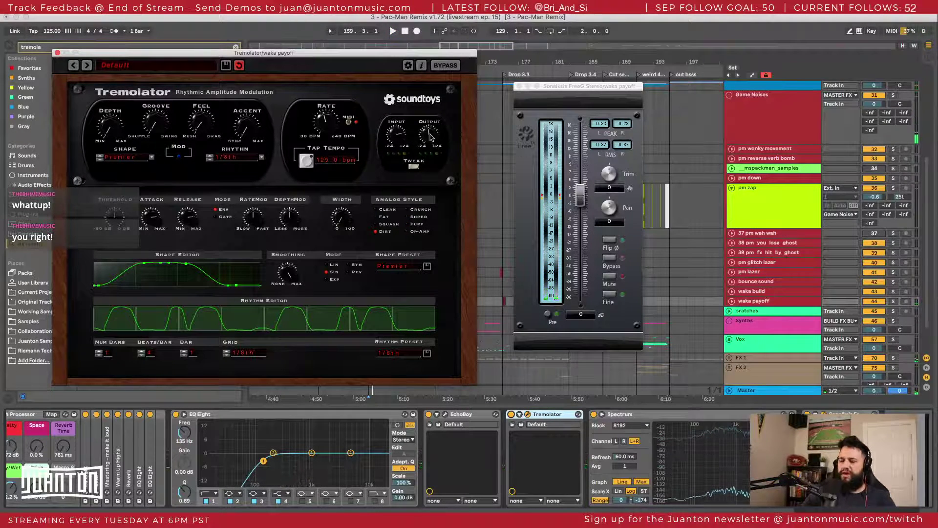
# Step: Reset the FreeG peak meter and adjust Tremolator's gain while checking the waka payoff level in playback
pyautogui.click(595, 132)
pyautogui.press('space')
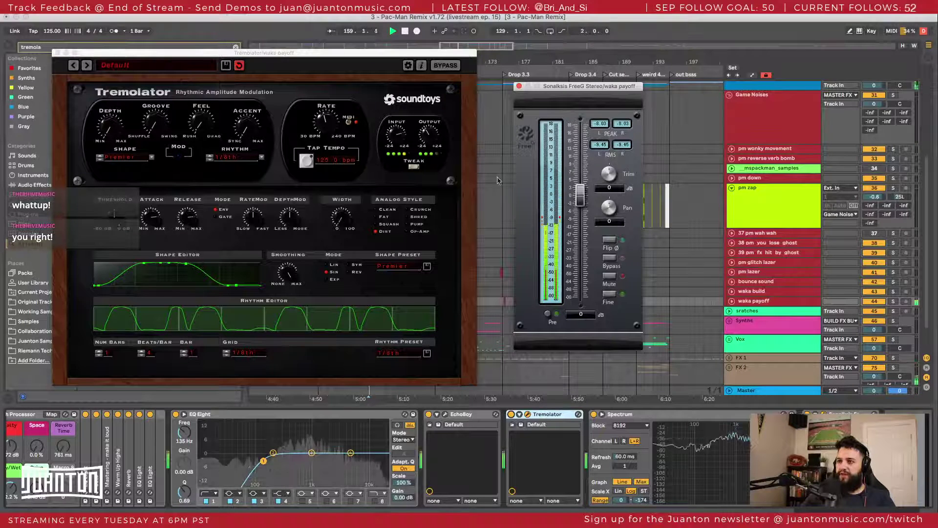
pyautogui.click(404, 130)
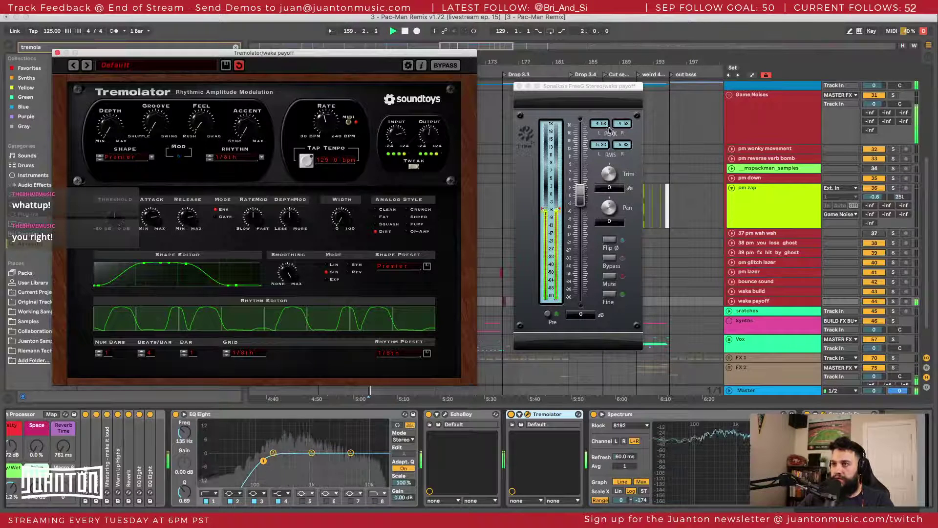
pyautogui.press('space')
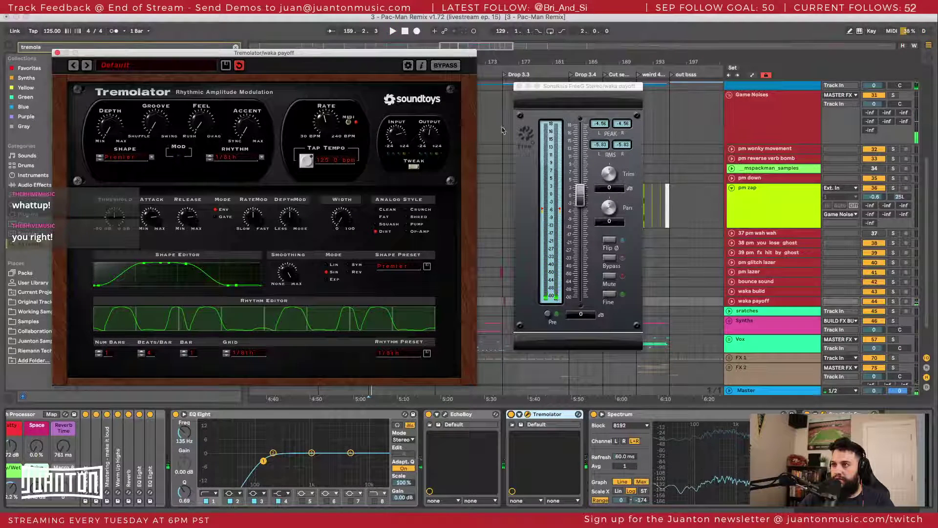
pyautogui.press('space')
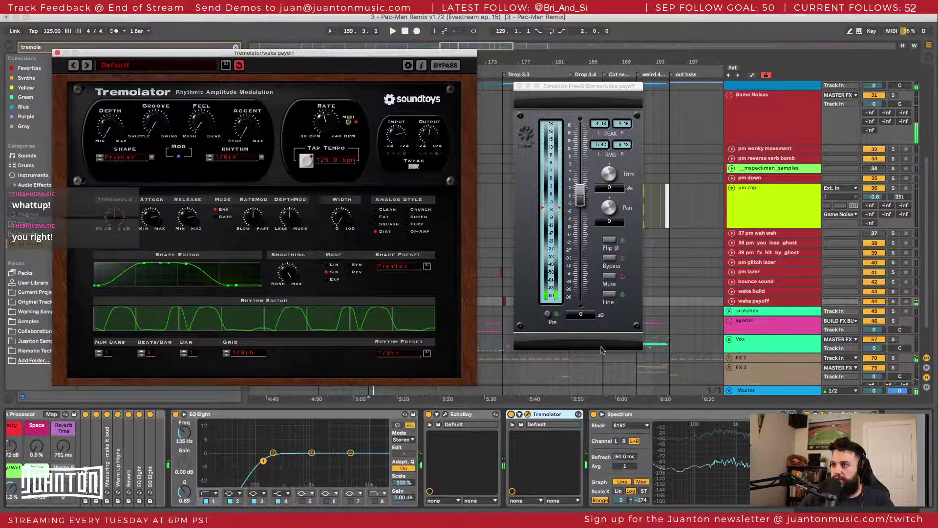
# Step: Compare playback of the waka payoff track with Tremolator switched on and off, leaving it on
pyautogui.click(511, 414)
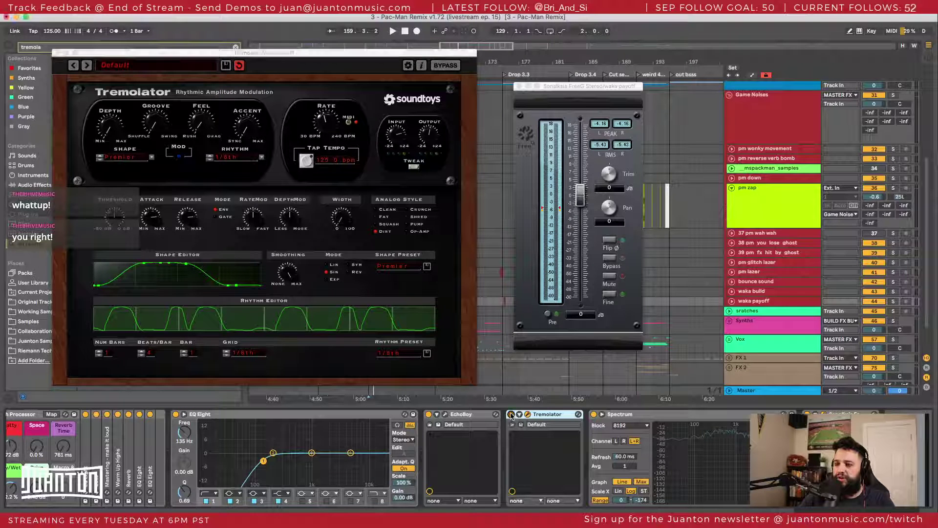
pyautogui.press('space')
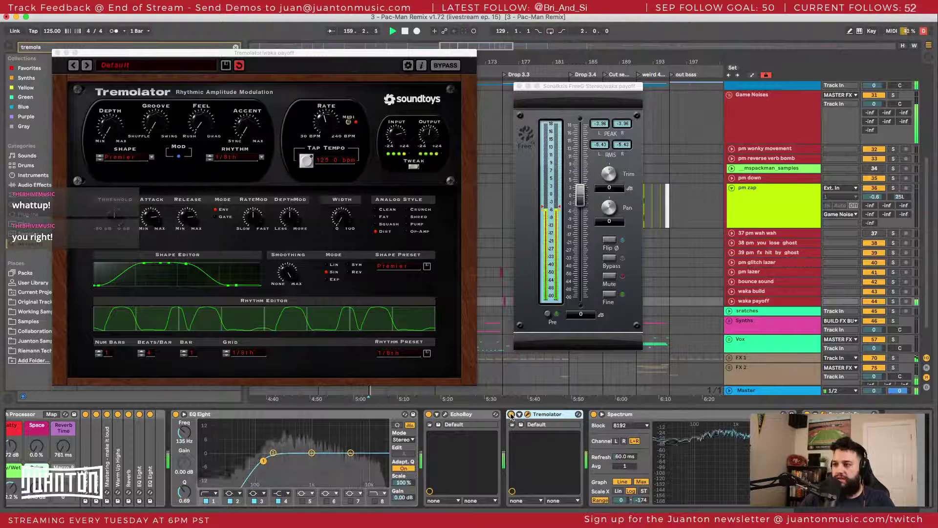
pyautogui.press('space')
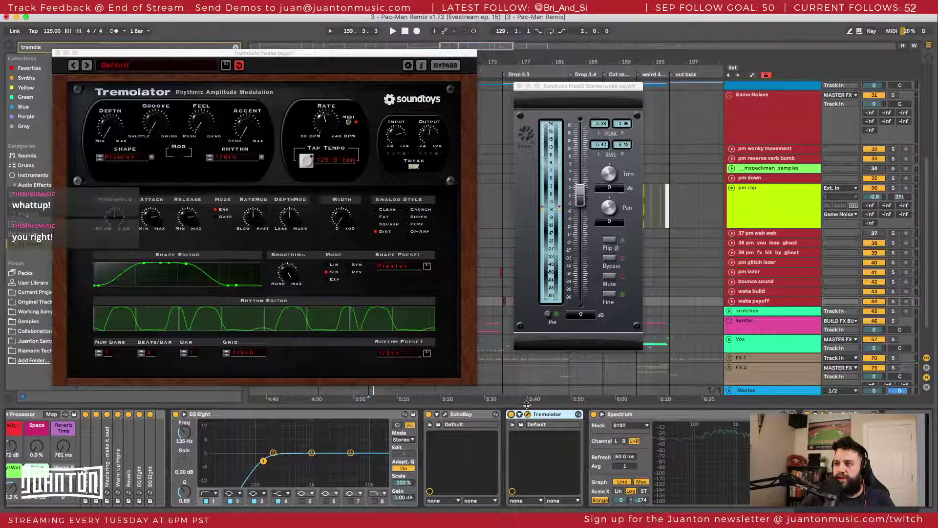
pyautogui.click(511, 414)
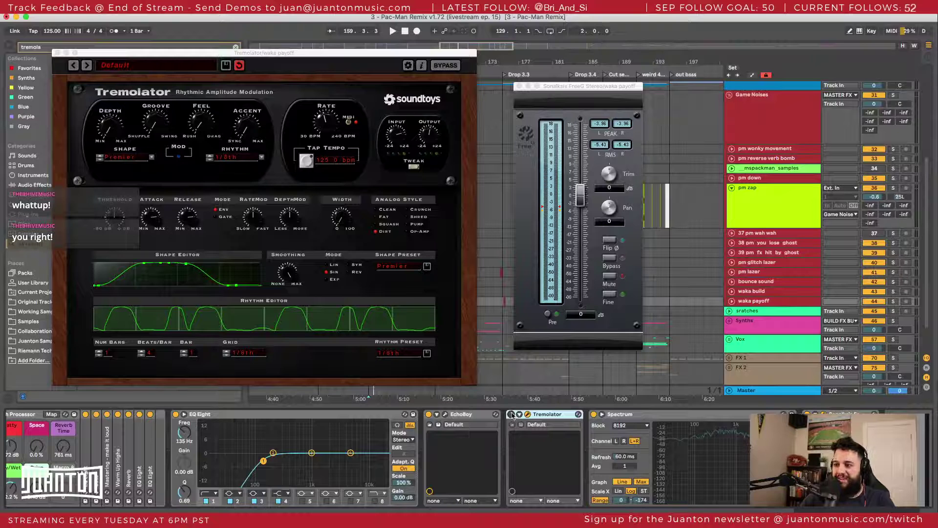
pyautogui.press('space')
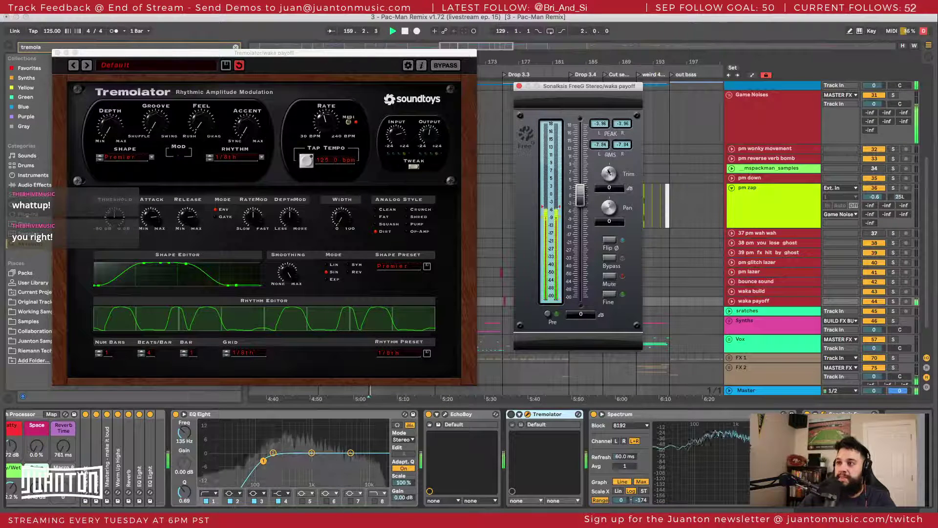
pyautogui.press('space')
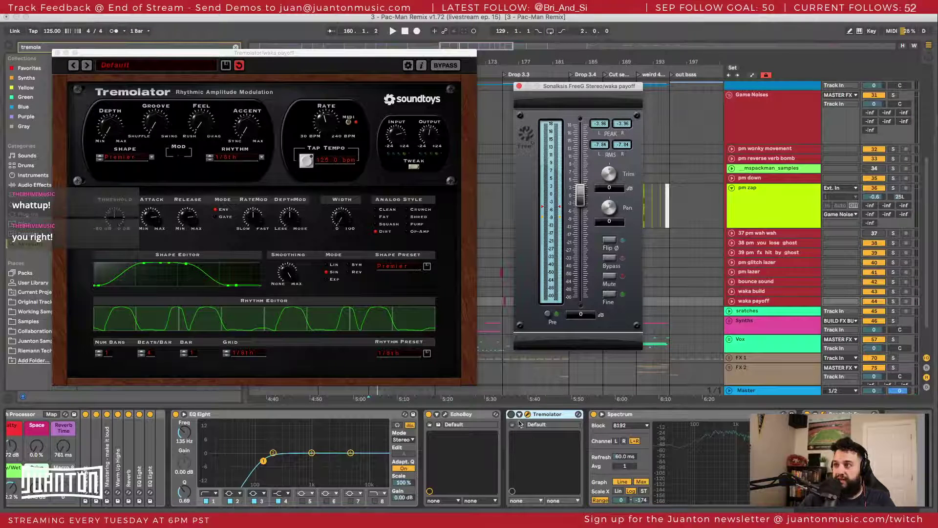
pyautogui.click(511, 413)
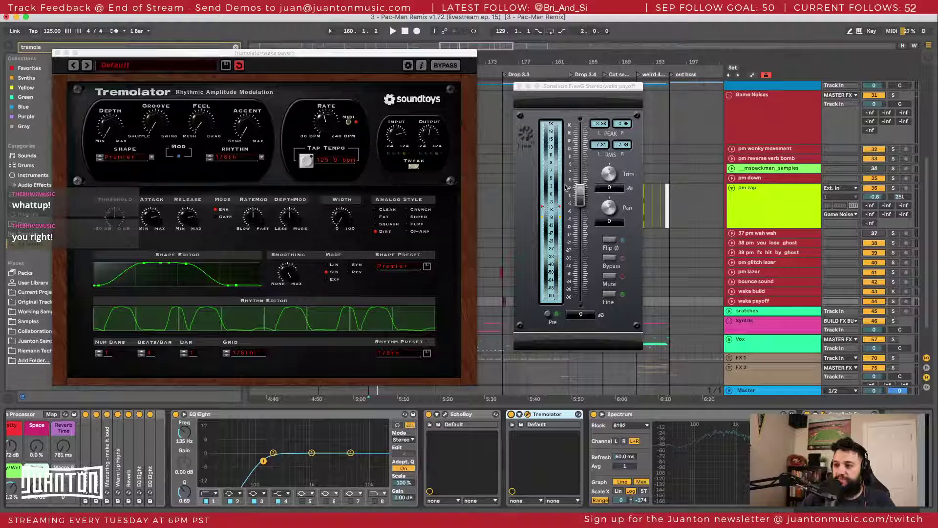
# Step: Measure the peak and RMS levels on the FreeG meter with Tremolator on, and again with it bypassed
pyautogui.click(600, 124)
pyautogui.press('space')
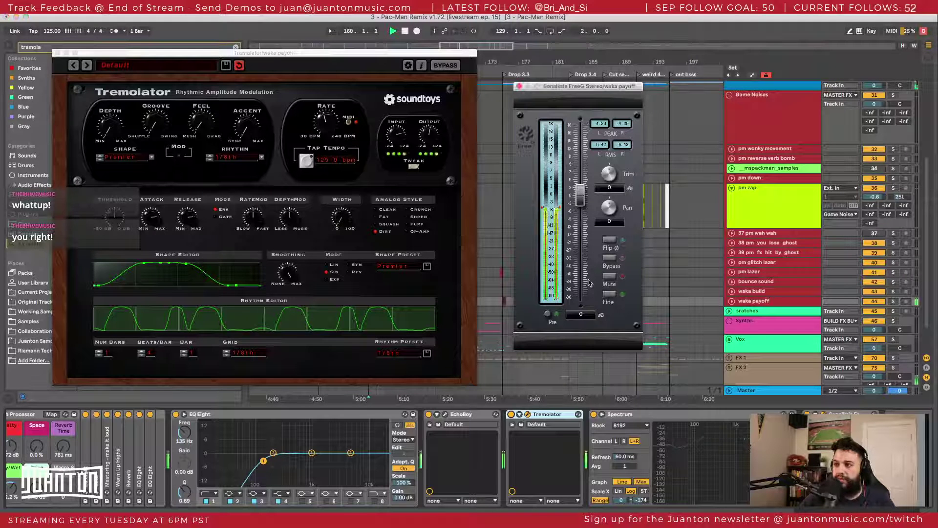
pyautogui.press('space')
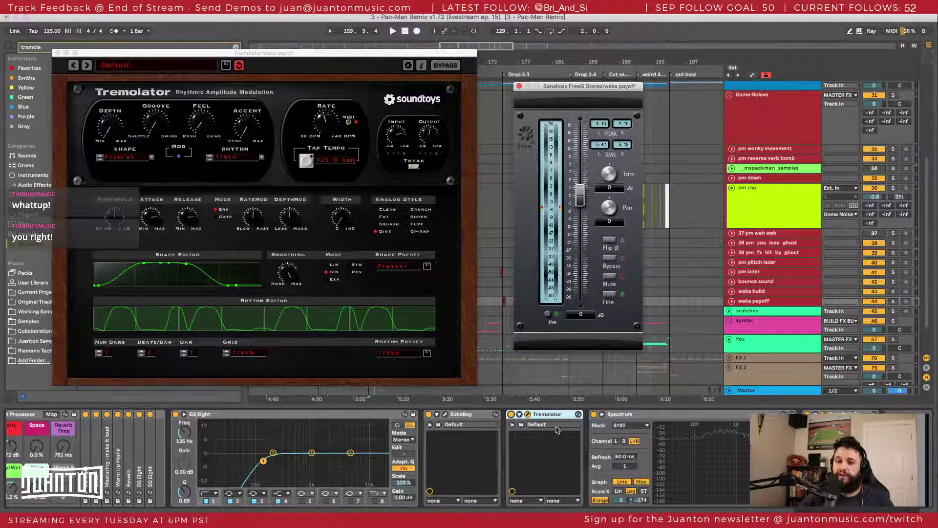
pyautogui.click(511, 414)
pyautogui.press('space')
pyautogui.click(560, 101)
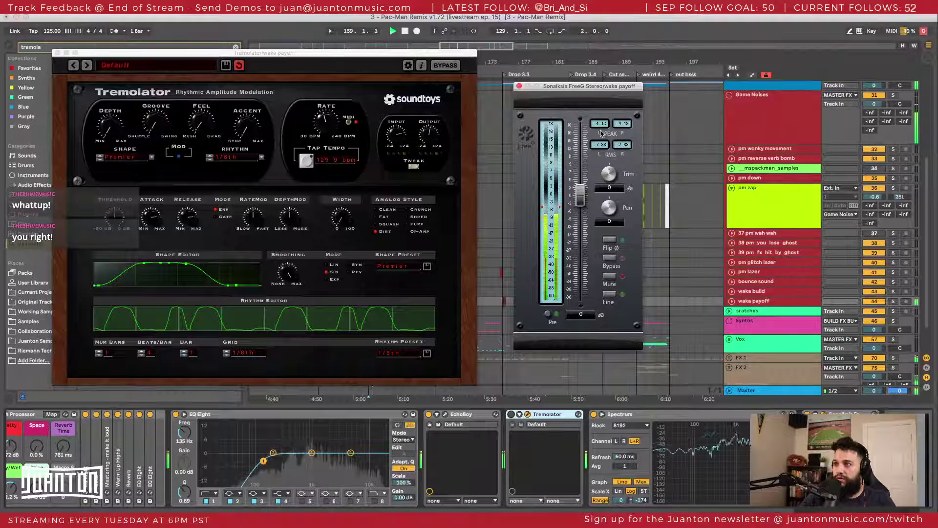
# Step: Re-enable Tremolator, reset the FreeG meter and play the section to measure its level again
pyautogui.click(511, 415)
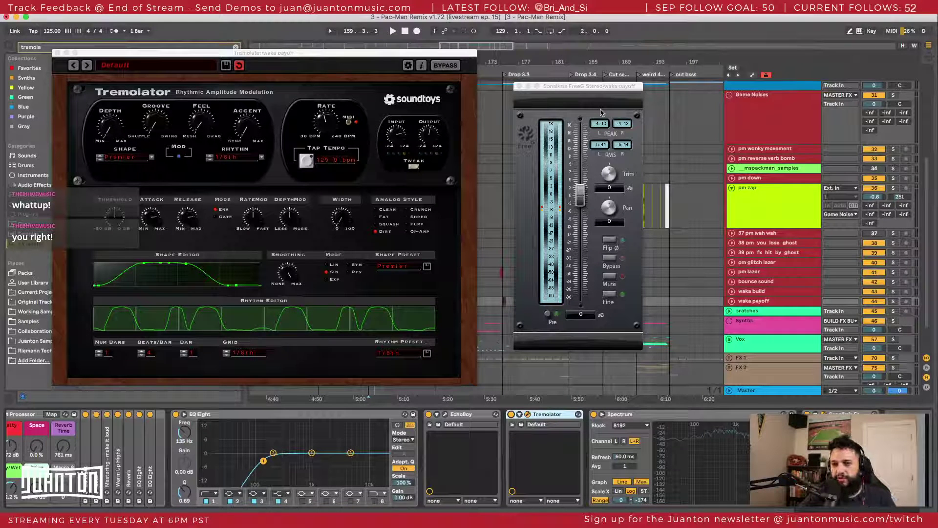
pyautogui.click(601, 126)
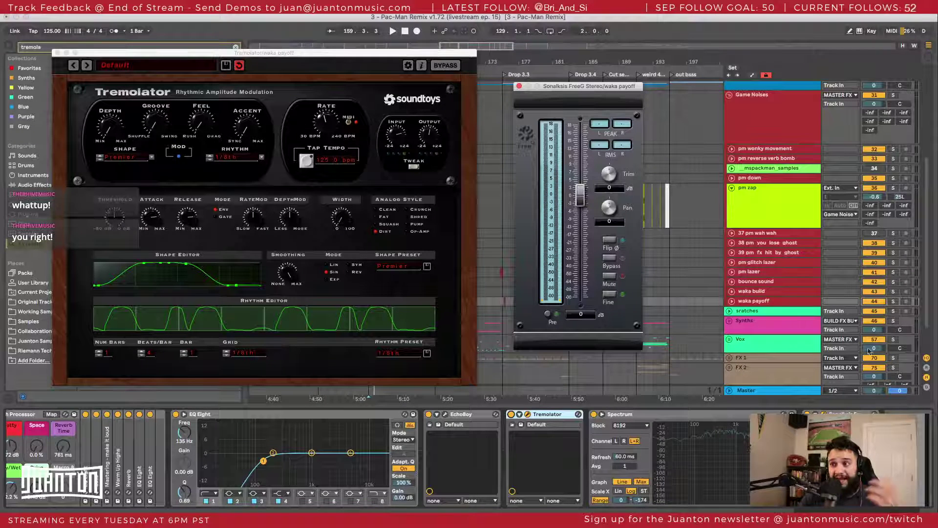
pyautogui.press('space')
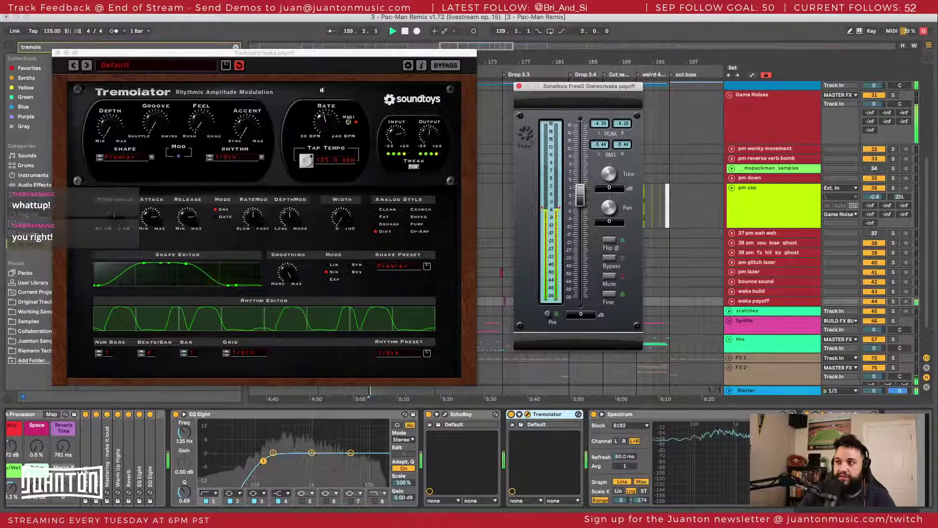
pyautogui.press('space')
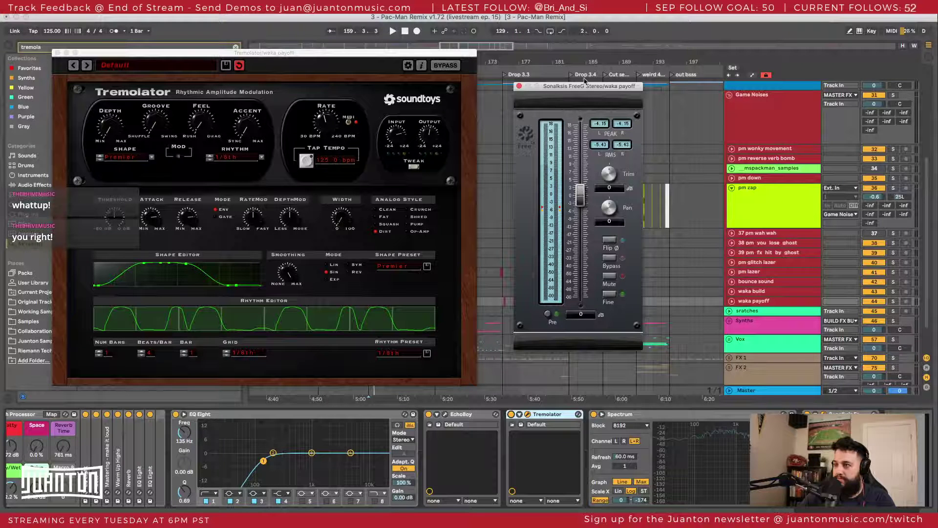
# Step: Search the browser for "util", uncover the results, and add Utility to the waka payoff track's device chain
pyautogui.press('super+f')
pyautogui.write('util')
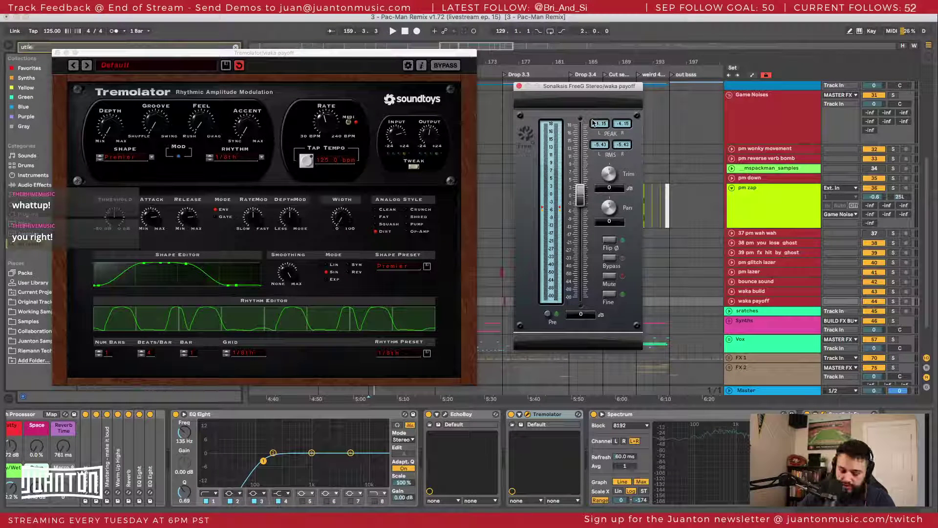
pyautogui.write('i')
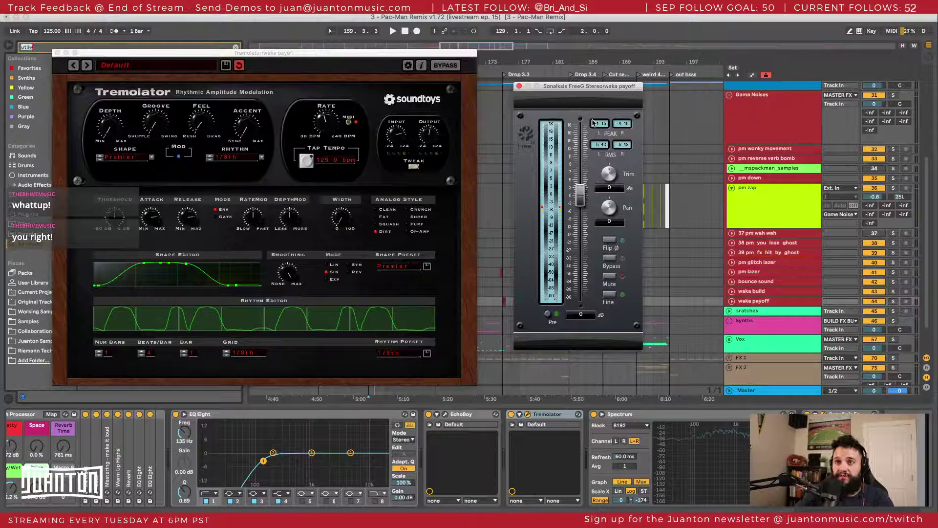
pyautogui.press('BackSpace')
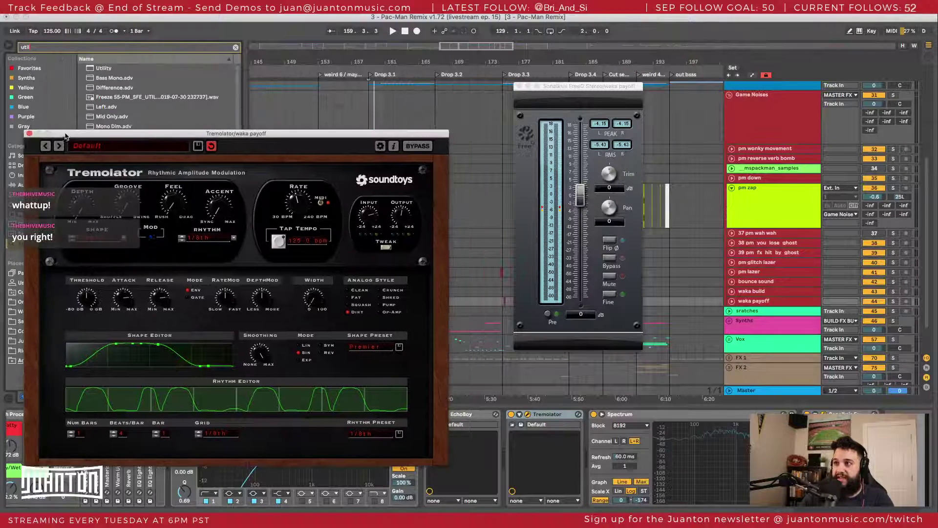
pyautogui.moveTo(88, 53); pyautogui.dragTo(58, 130)
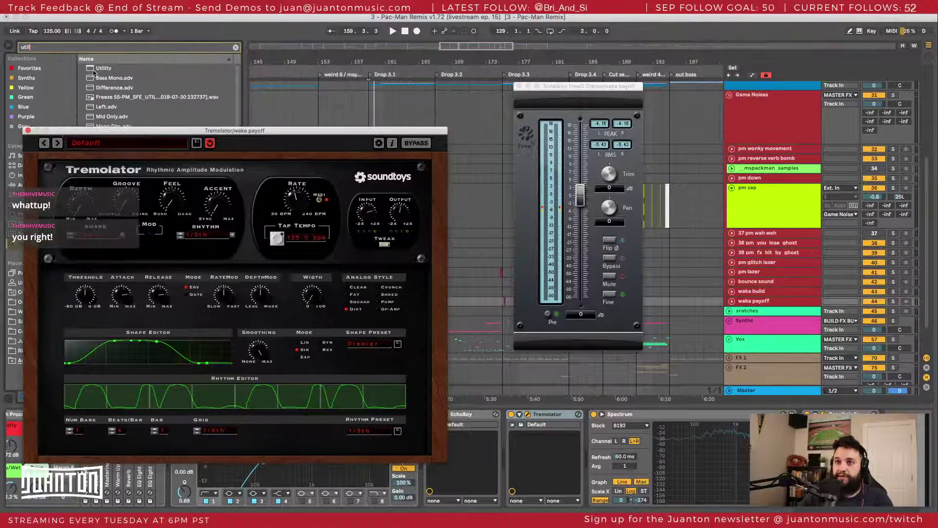
pyautogui.click(93, 69)
pyautogui.doubleClick(91, 70)
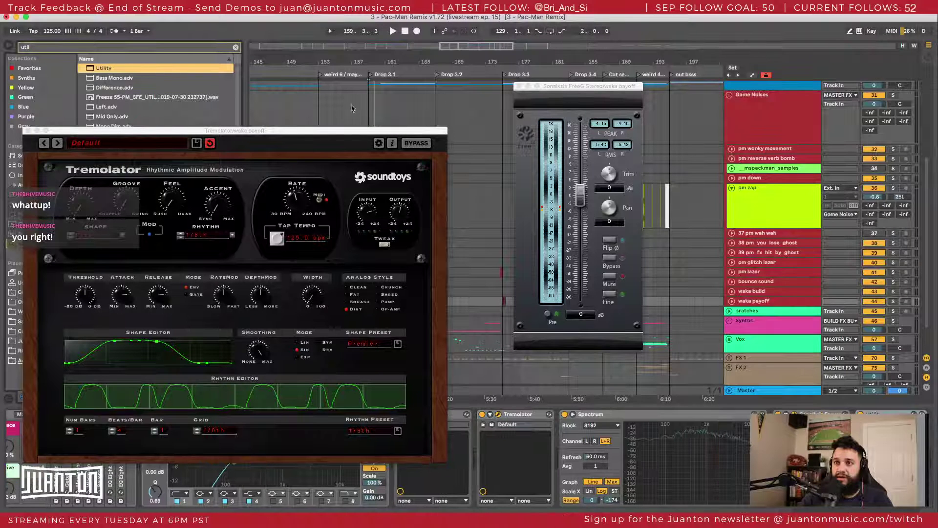
# Step: Duplicate the FreeG meter, place its window beside the original, and move the copy to the end of the device chain
pyautogui.click(821, 413)
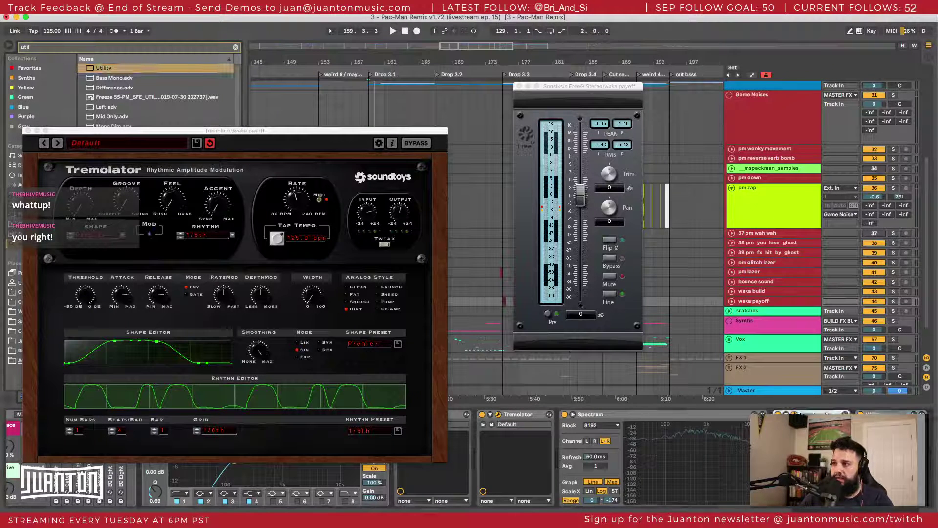
pyautogui.press('super+d')
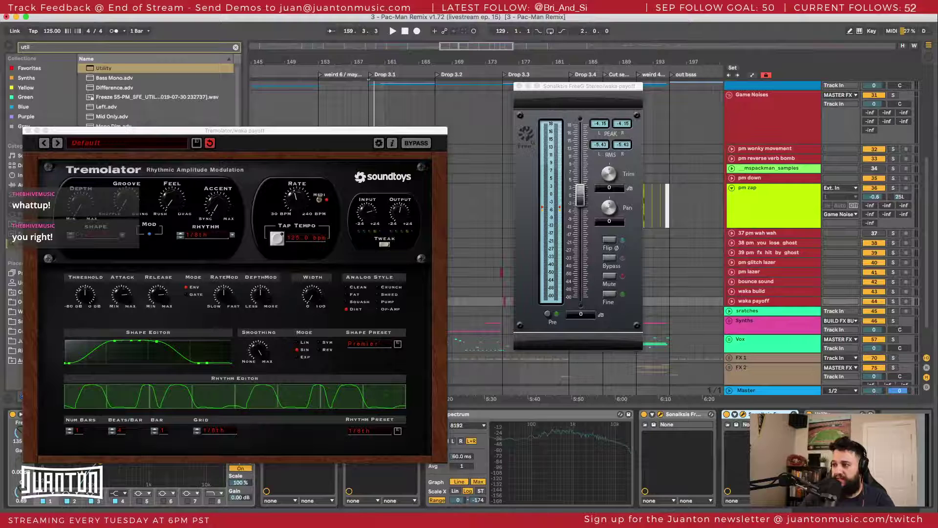
pyautogui.moveTo(864, 422); pyautogui.dragTo(819, 84)
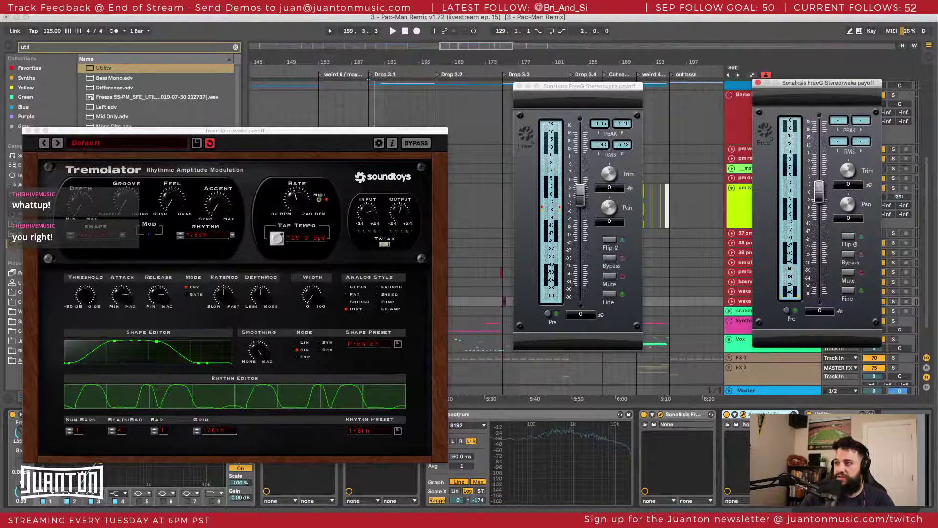
pyautogui.click(882, 412)
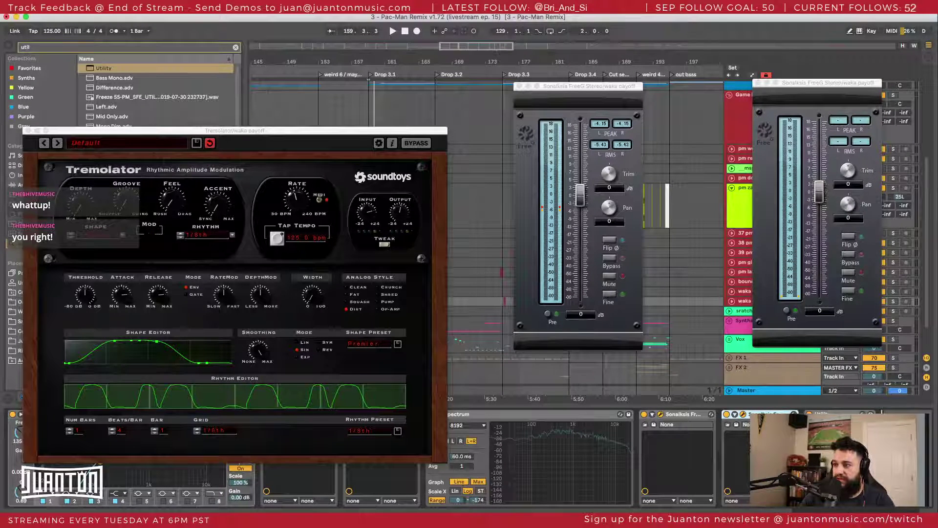
pyautogui.moveTo(771, 414); pyautogui.dragTo(881, 414)
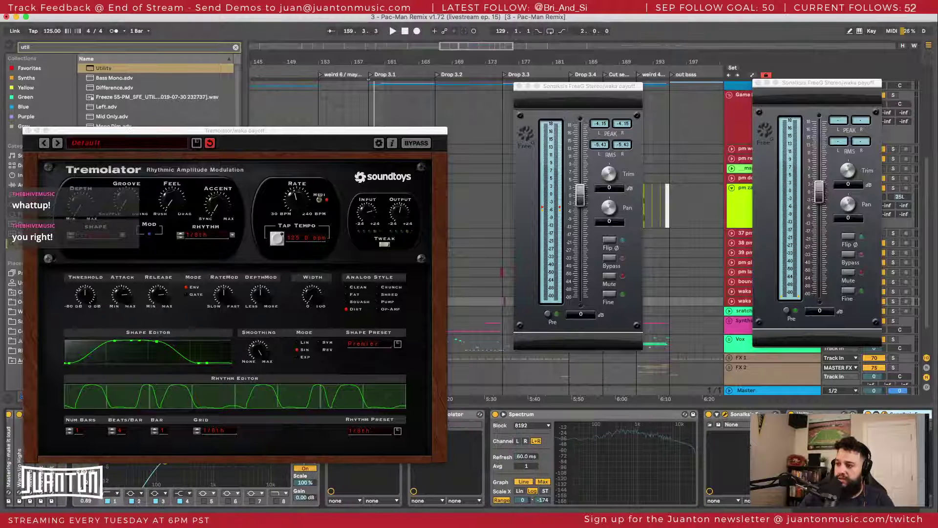
# Step: Group the selected devices from Tremolator onward into an Audio Effect Rack on the waka payoff track
pyautogui.hscroll(-5, 624, 426)
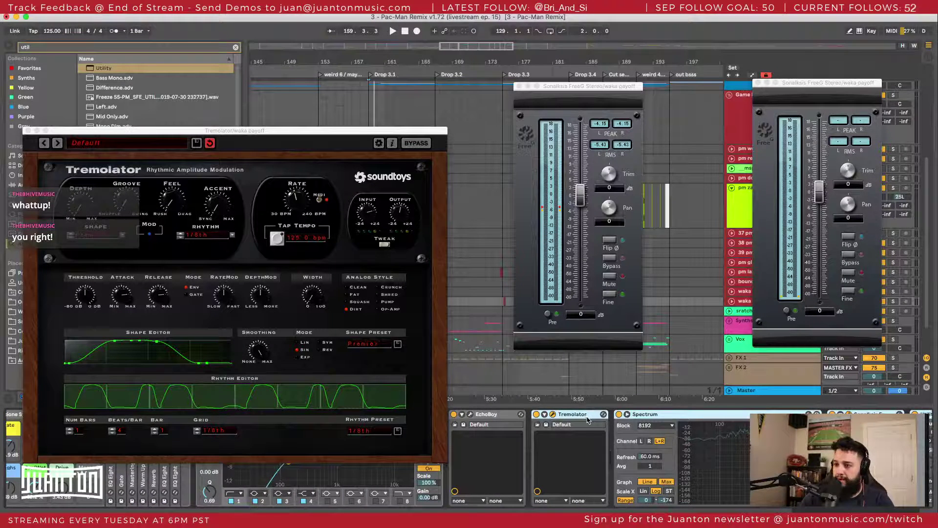
pyautogui.press('super+h')
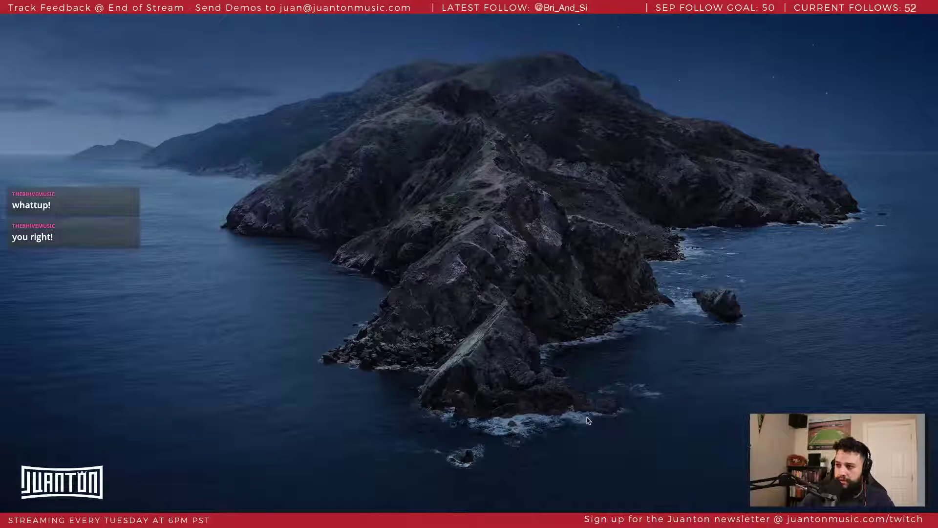
pyautogui.press('super+Tab')
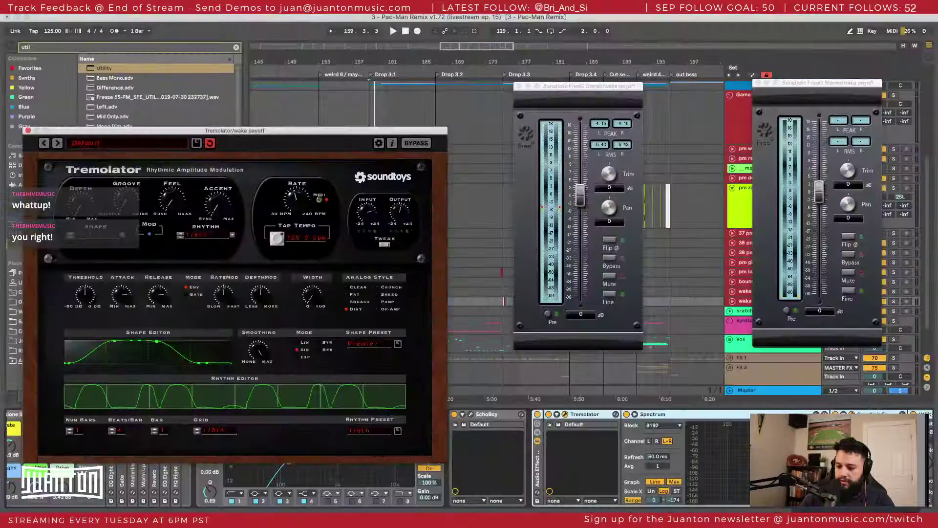
pyautogui.click(686, 323)
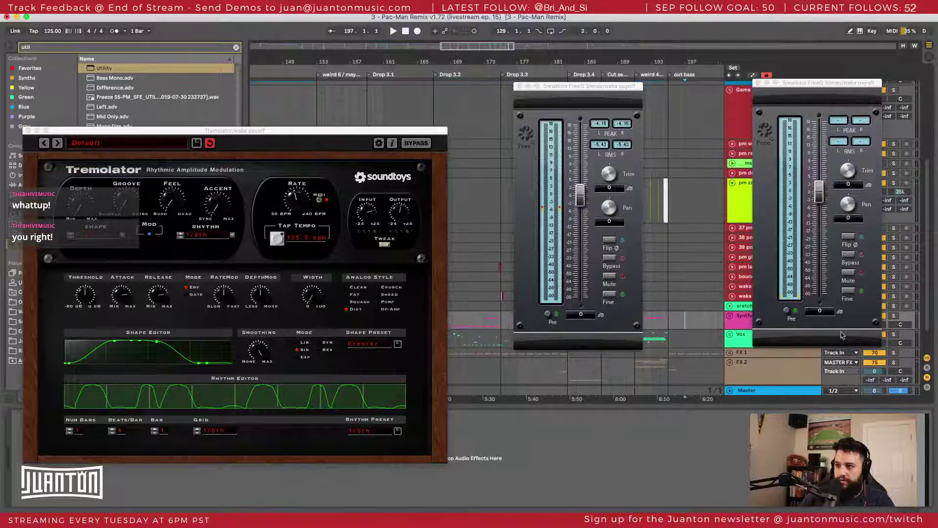
# Step: Show the waka payoff track's device chain, turn off its Audio Effect Rack and start playback
pyautogui.scroll(5, 742, 264)
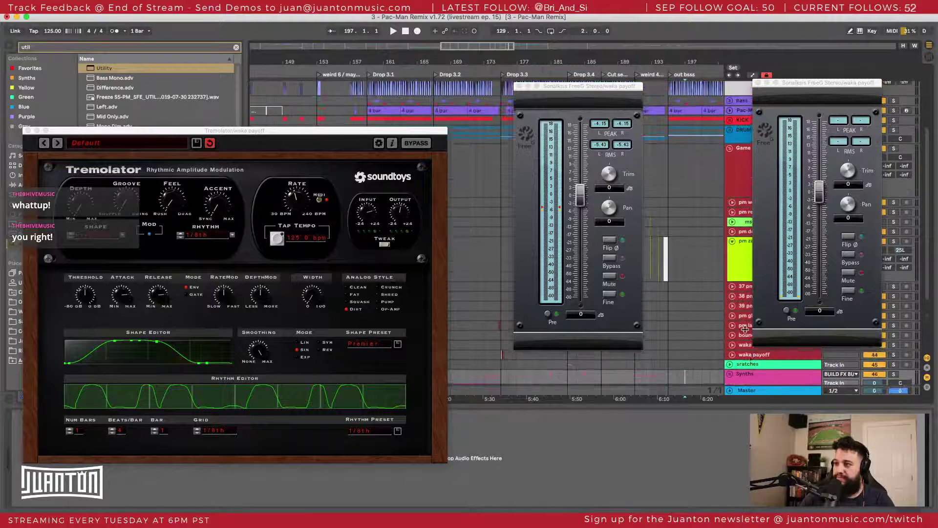
pyautogui.click(752, 355)
pyautogui.click(579, 447)
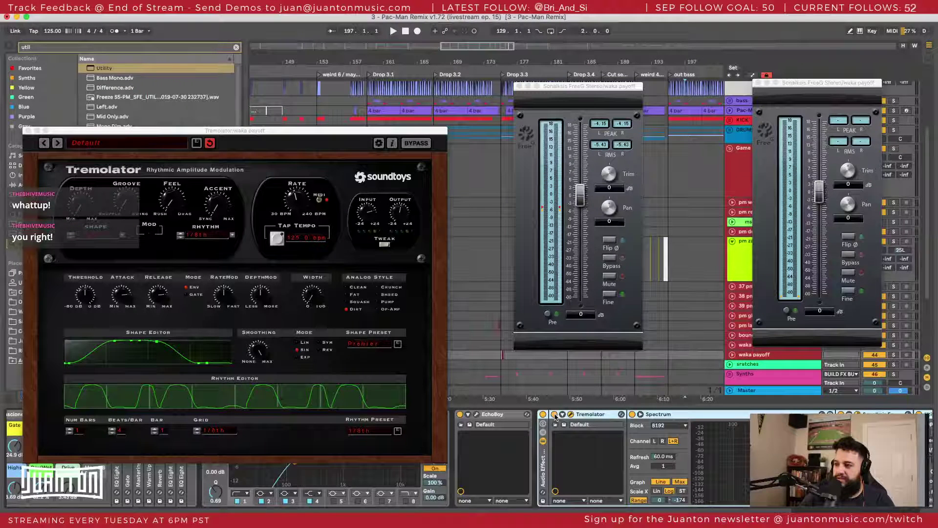
pyautogui.hscroll(5, 584, 430)
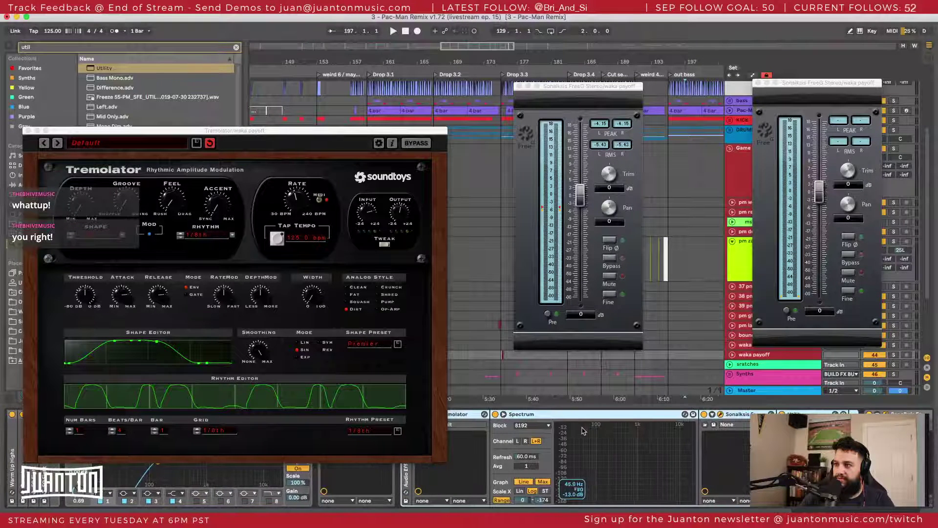
pyautogui.hscroll(-1, 739, 440)
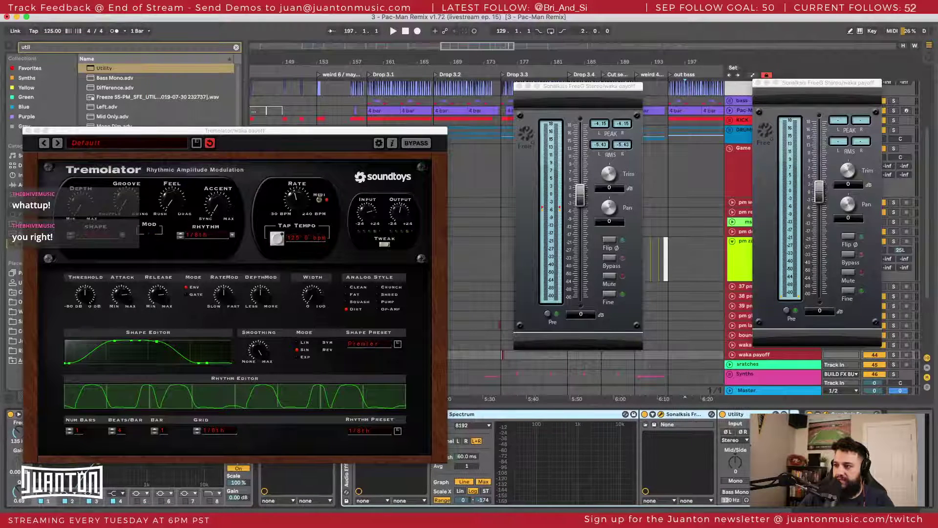
pyautogui.hscroll(-4, 597, 440)
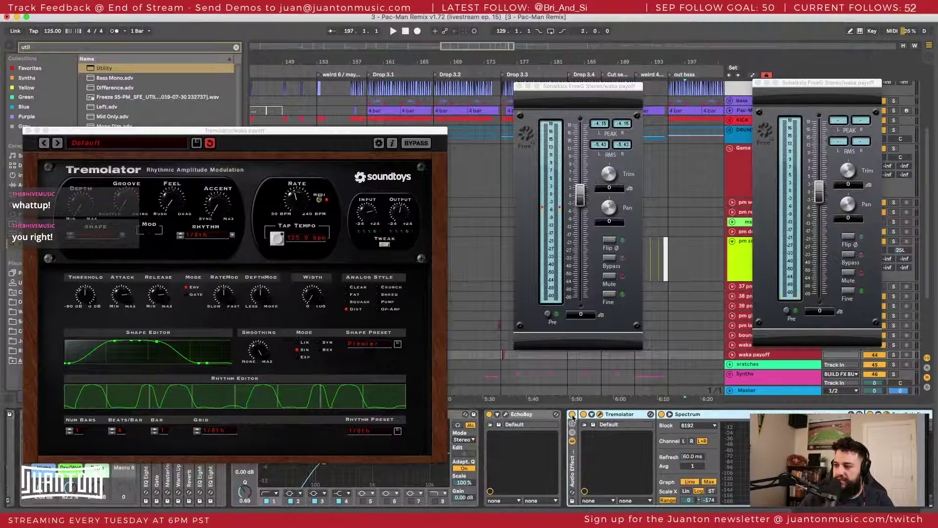
pyautogui.hscroll(4, 638, 426)
pyautogui.press('space')
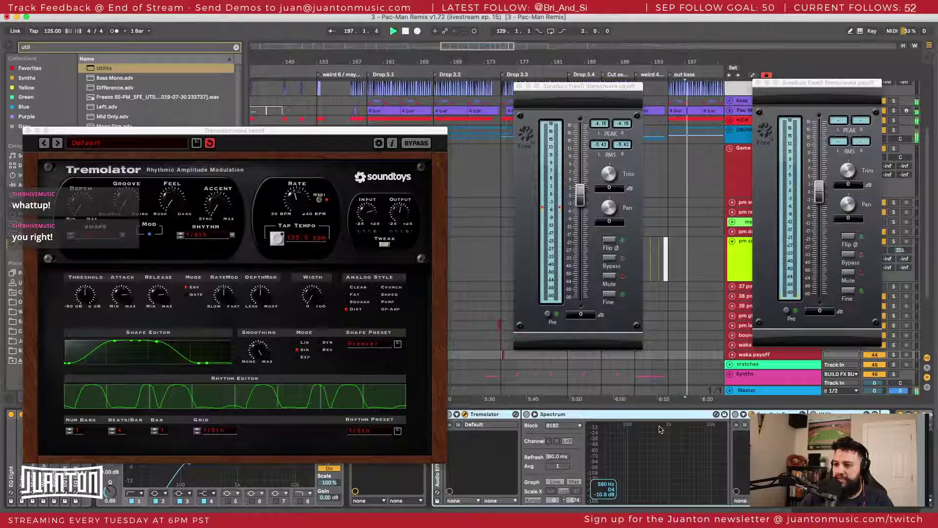
# Step: Audition the arrangement around bar 195 with the rack off, keeping the waka payoff track's device chain in view
pyautogui.click(658, 185)
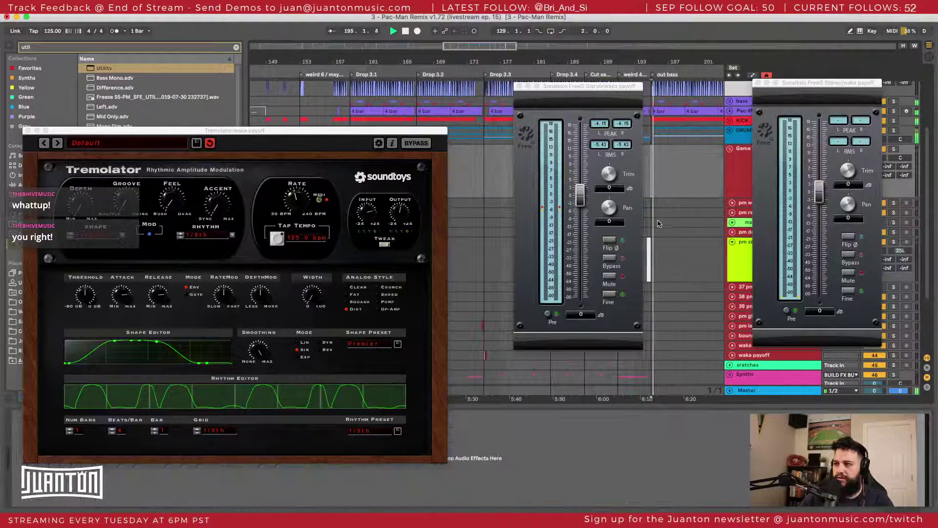
pyautogui.hscroll(1, 658, 224)
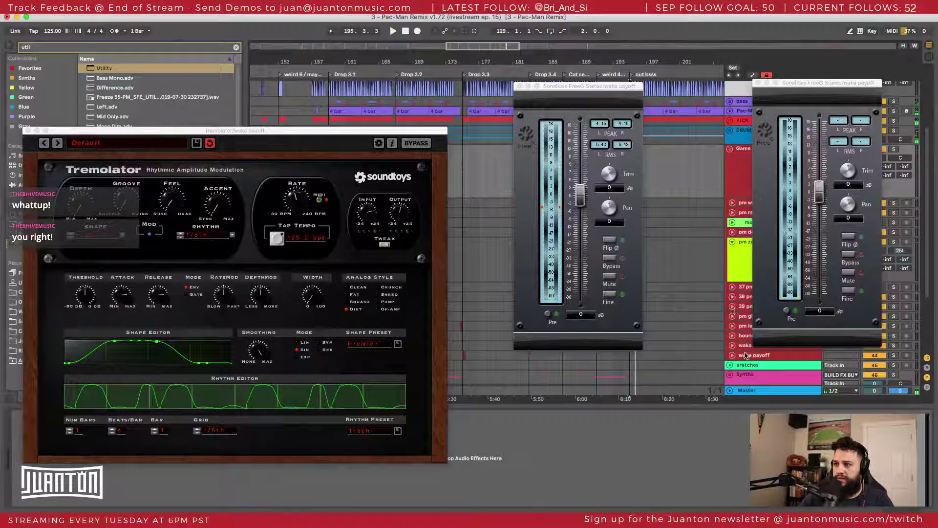
pyautogui.click(746, 355)
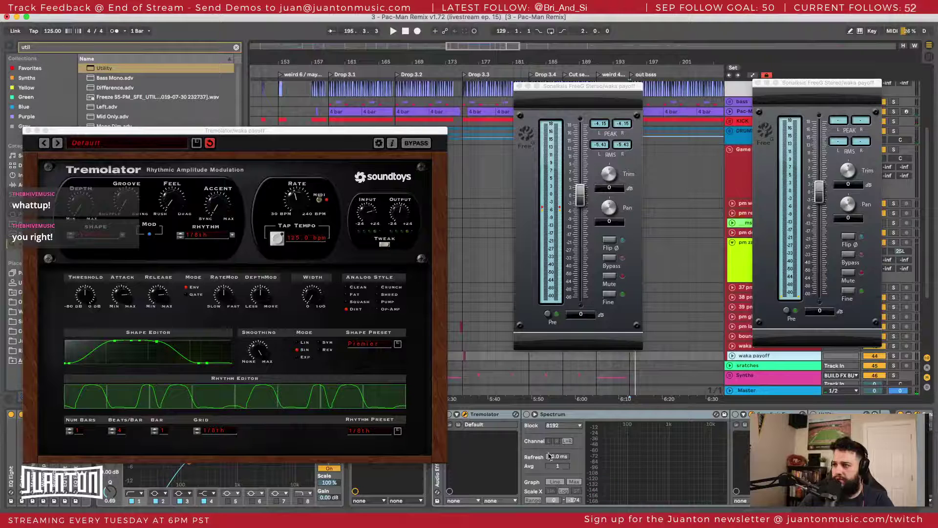
pyautogui.click(555, 454)
pyautogui.hscroll(-4, 555, 454)
pyautogui.press('space')
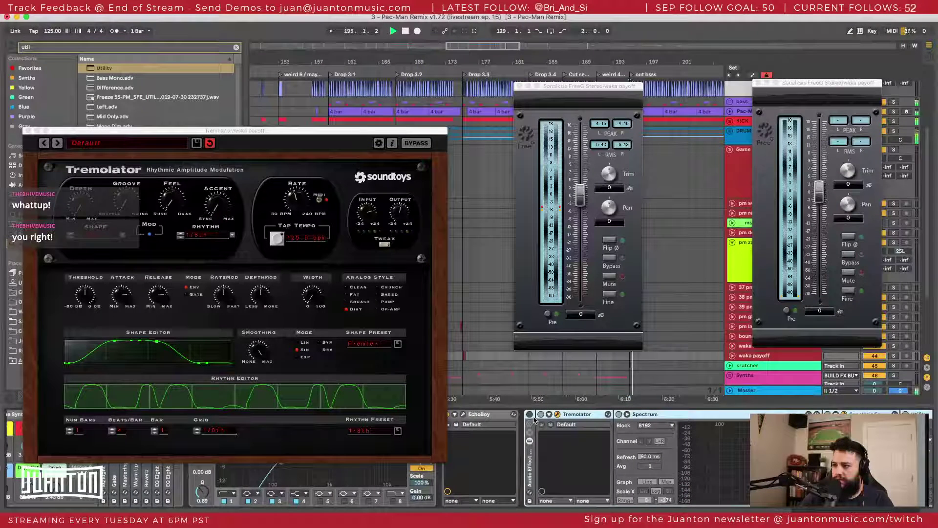
# Step: Audition the waka payoff at the start of Drop 3.3, soloing it briefly and switching the Audio Effect Rack back on
pyautogui.click(893, 355)
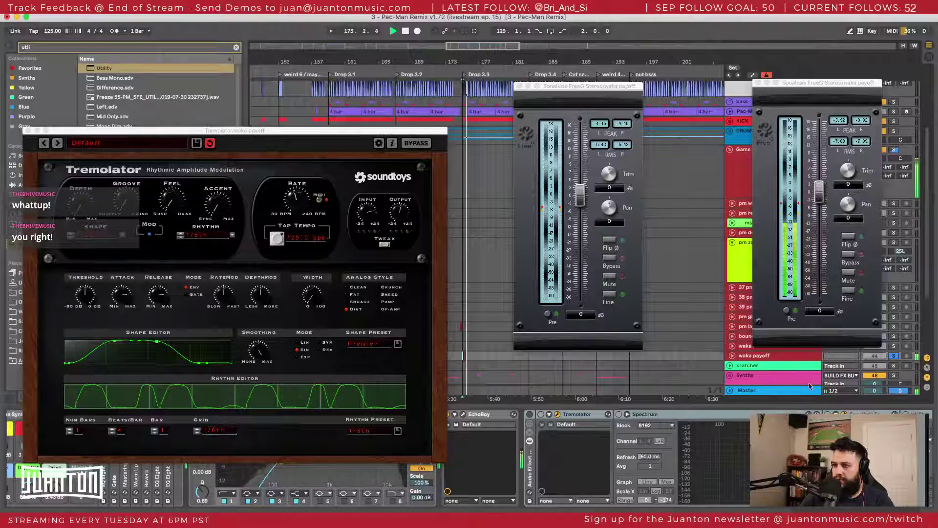
pyautogui.click(893, 356)
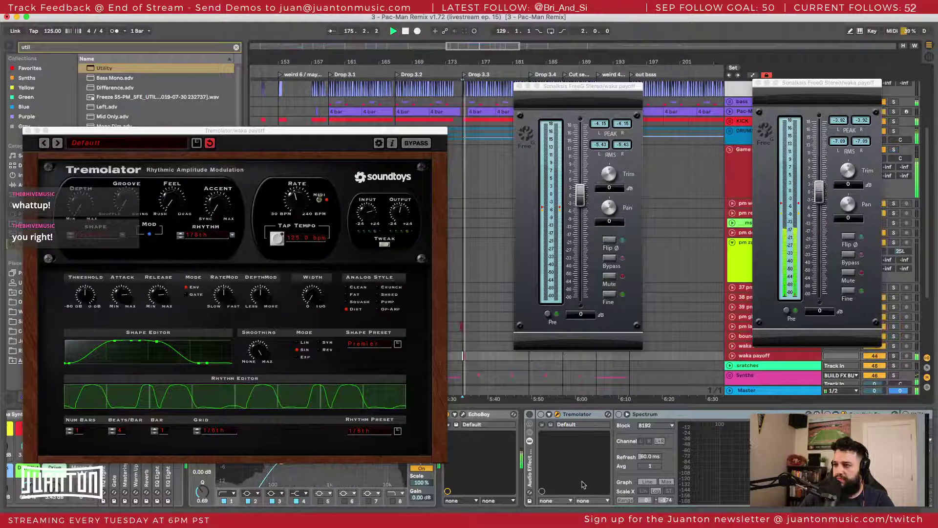
pyautogui.click(530, 415)
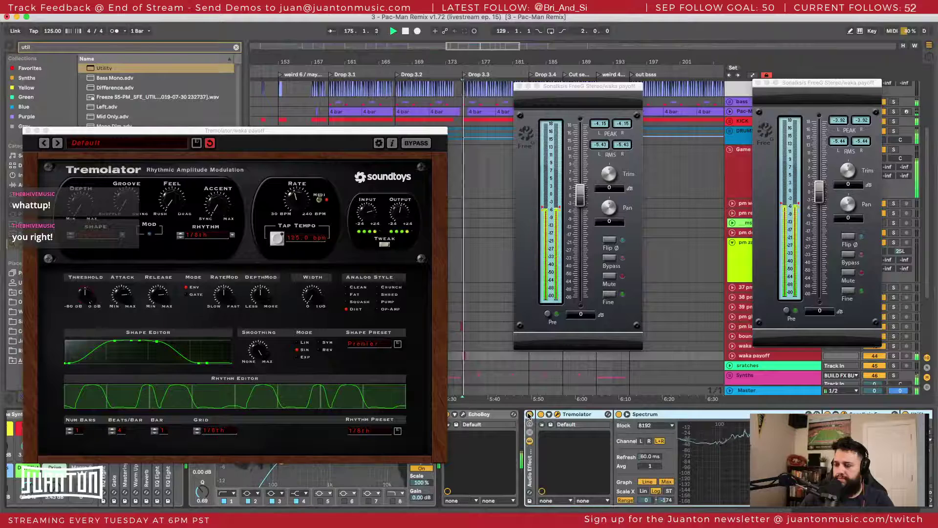
pyautogui.press('space')
pyautogui.hscroll(5, 635, 440)
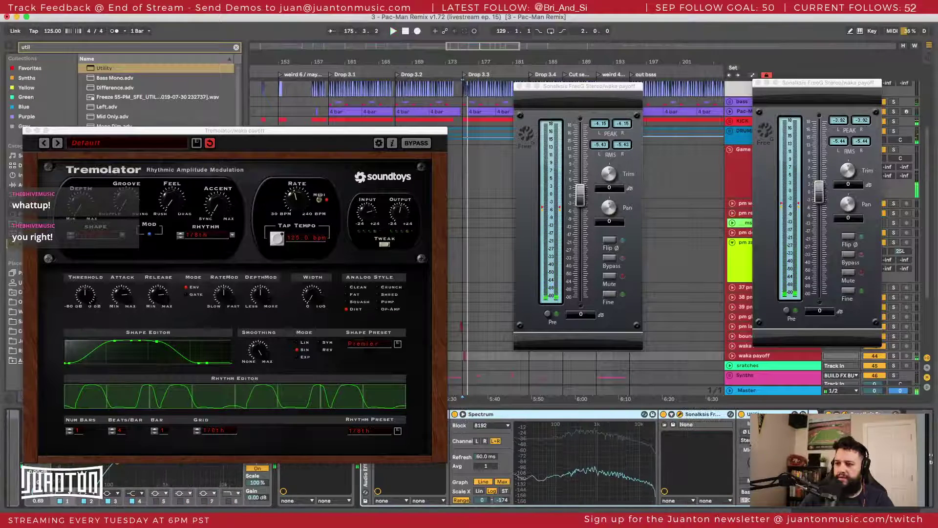
# Step: Lower the gain of Utility inside the rack and compare the waka payoff with the rack off and on
pyautogui.click(787, 447)
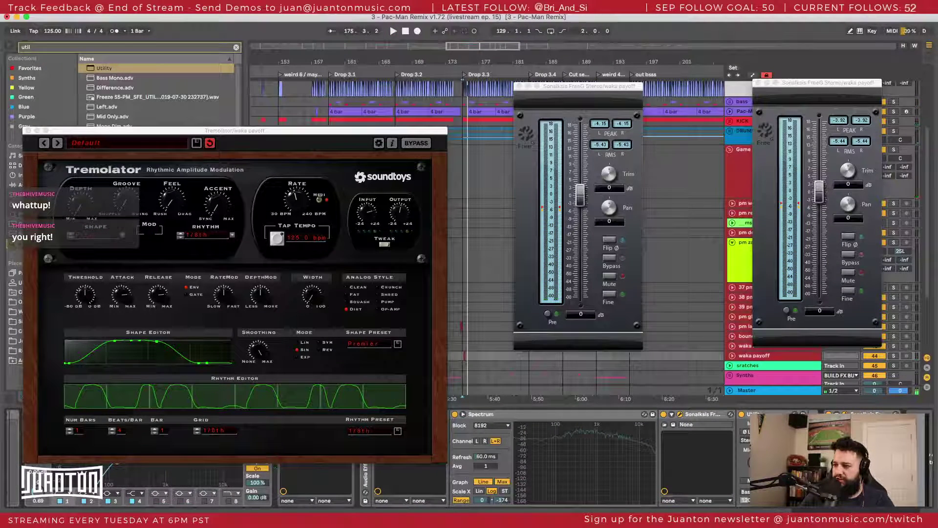
pyautogui.hscroll(-5, 499, 430)
pyautogui.press('space')
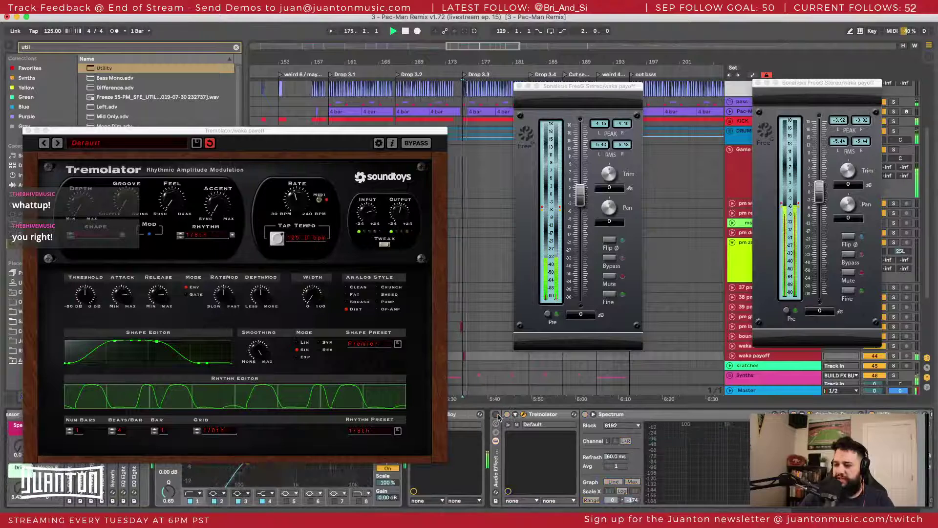
pyautogui.click(496, 414)
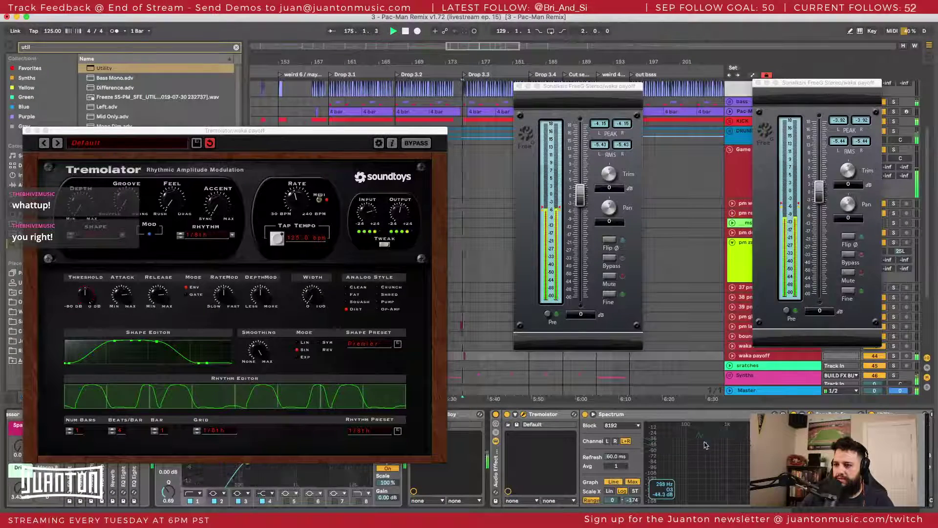
pyautogui.hscroll(3, 705, 445)
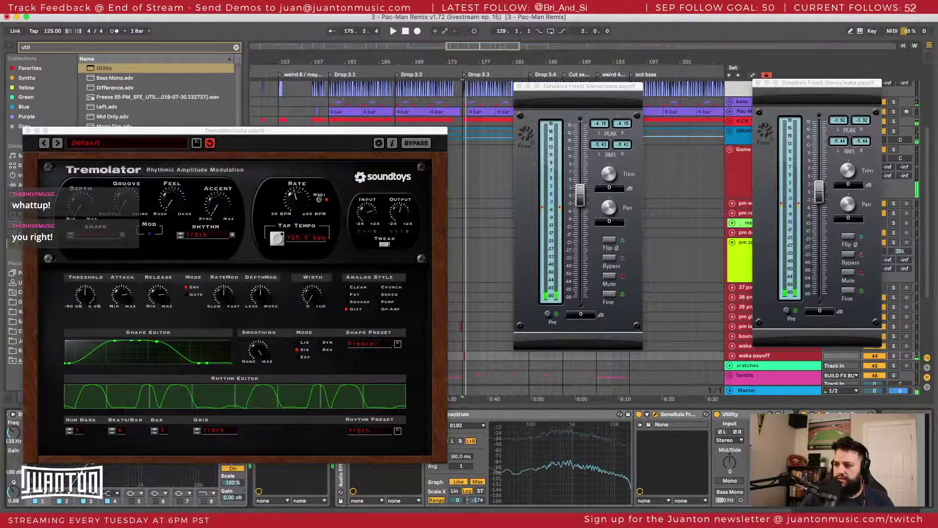
pyautogui.hscroll(-4, 474, 417)
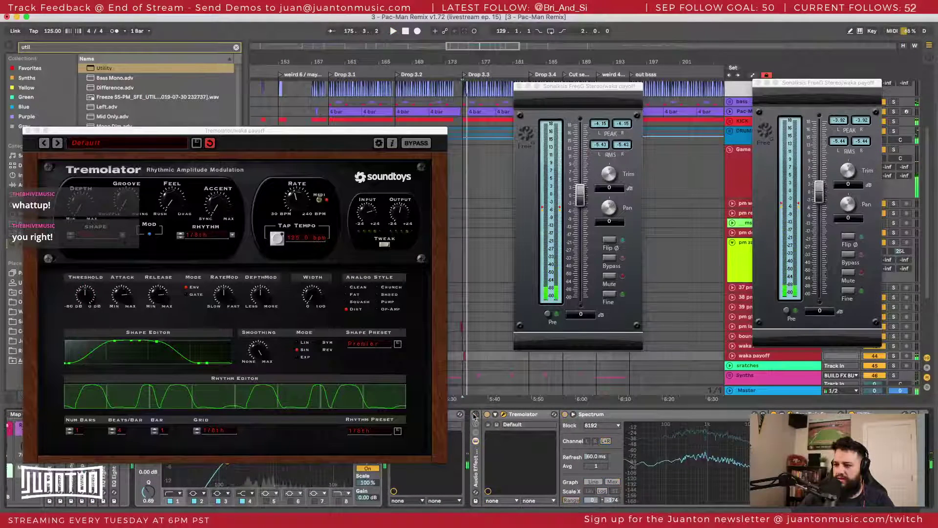
pyautogui.press('space')
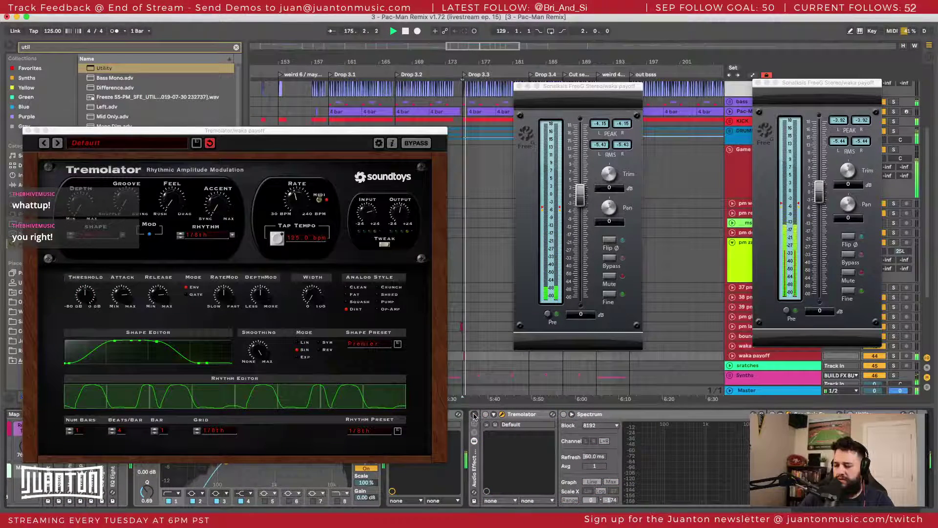
pyautogui.click(474, 415)
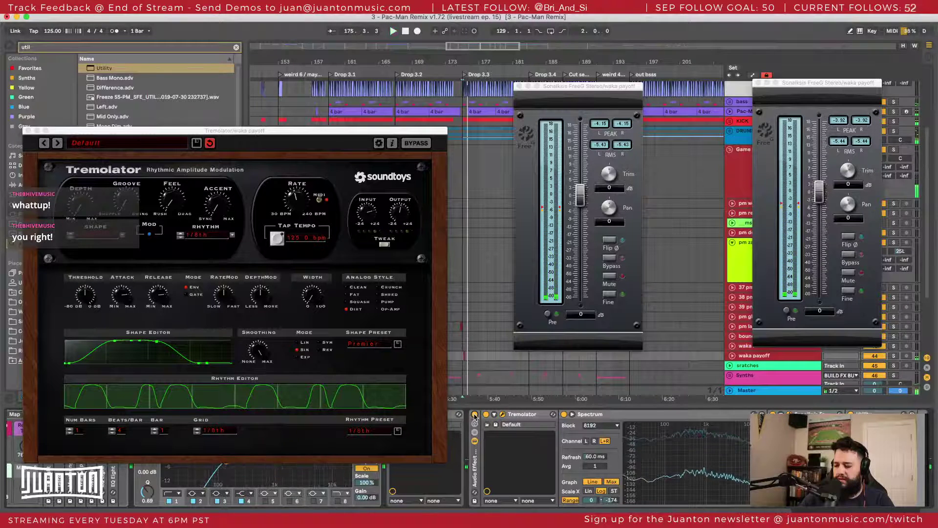
pyautogui.press('space')
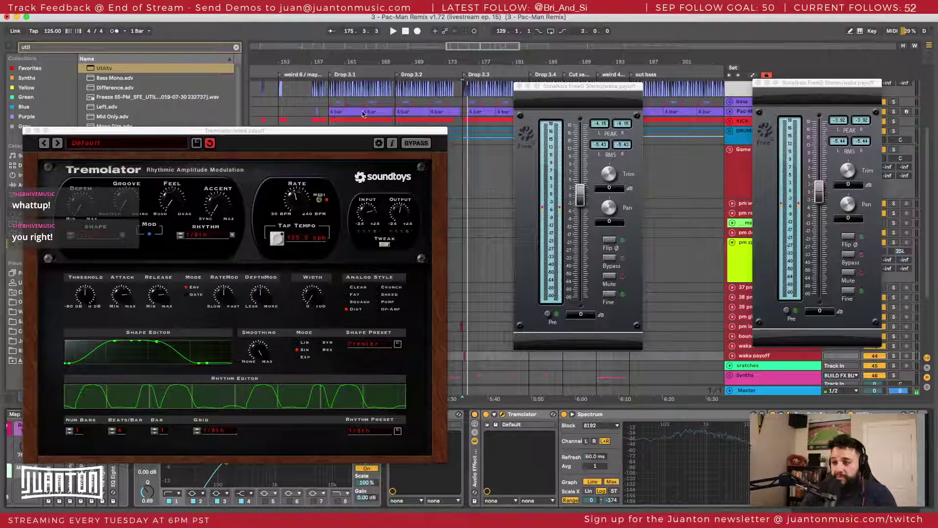
# Step: Play from just before Drop 3.3 with the waka payoff track selected, to hear it in the full mix
pyautogui.click(464, 164)
pyautogui.press('space')
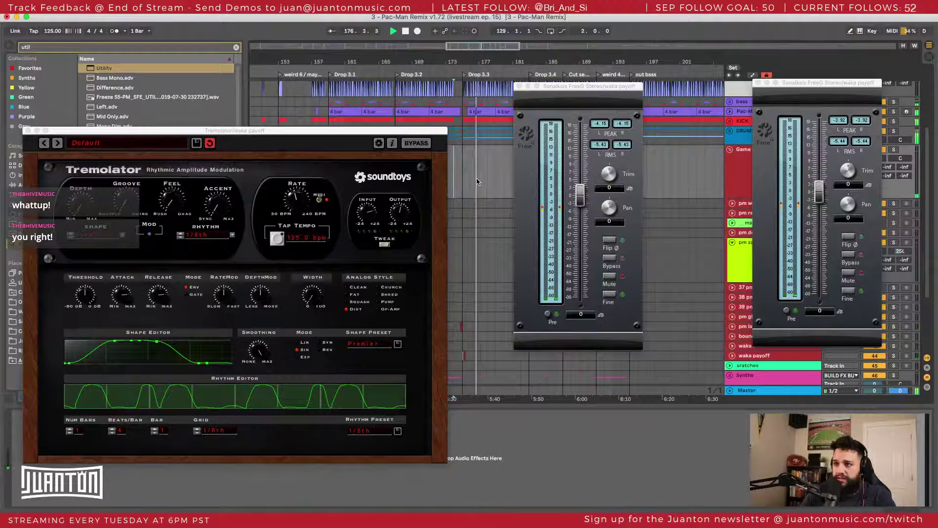
pyautogui.click(748, 357)
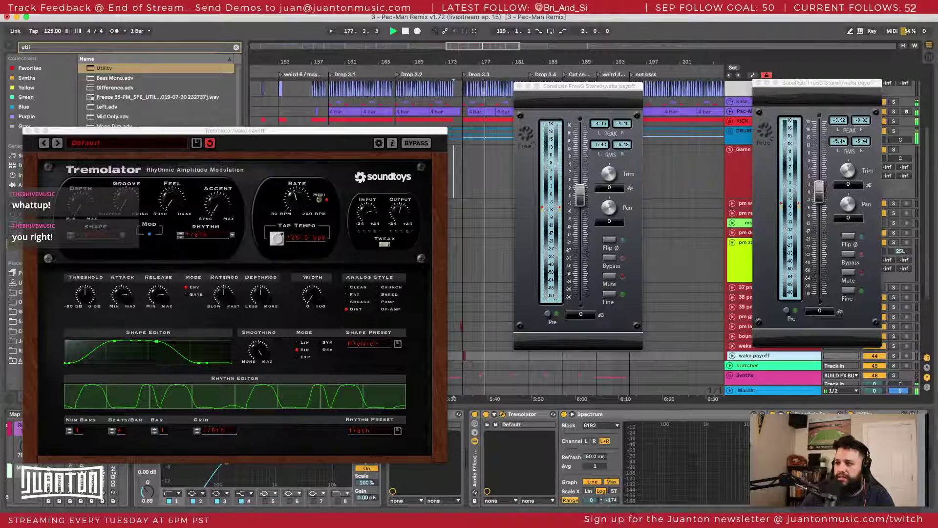
pyautogui.press('space')
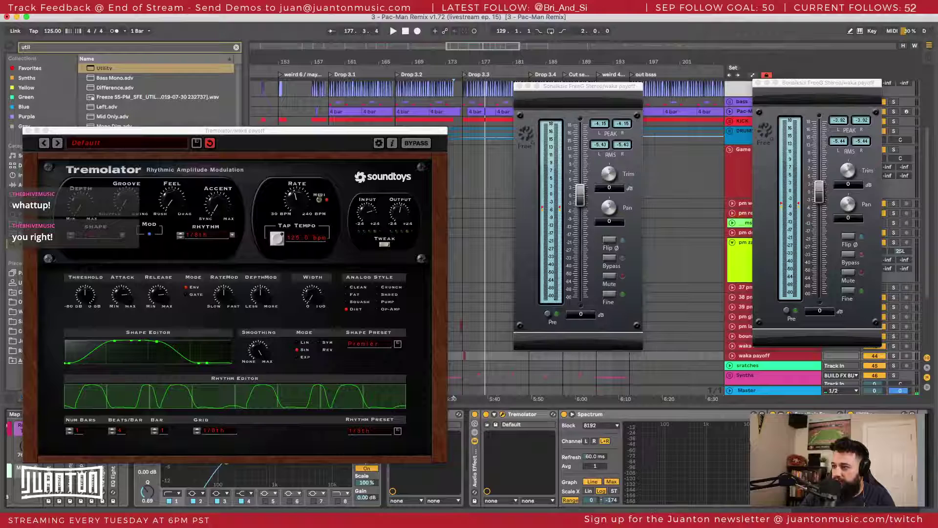
pyautogui.press('space')
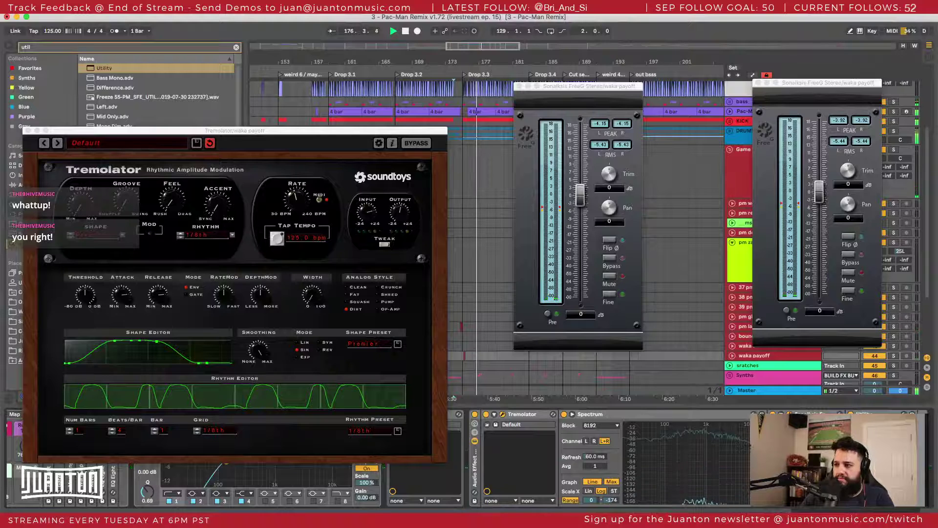
# Step: Reset the FreeG meter at the end of the chain and replay the lead-in to Drop 3.3 to measure its level
pyautogui.click(839, 123)
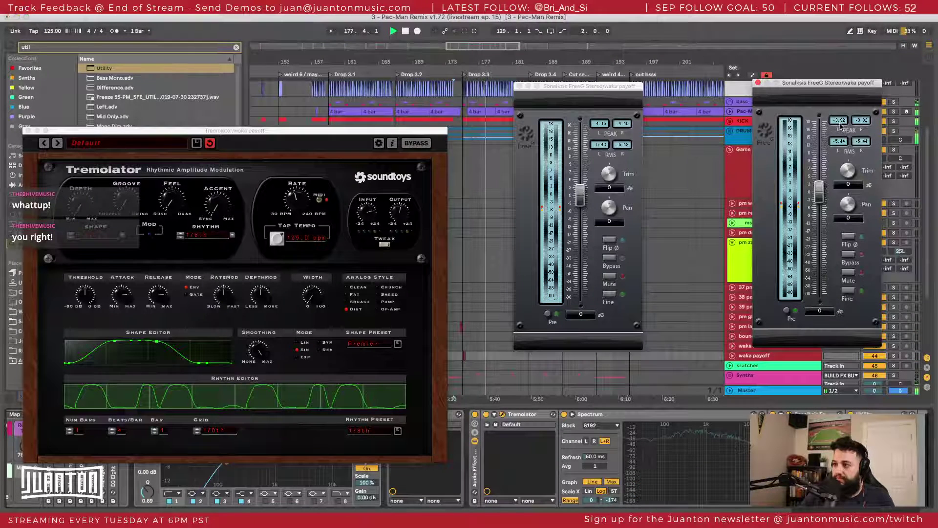
pyautogui.click(840, 125)
pyautogui.press('space')
pyautogui.hscroll(5, 591, 459)
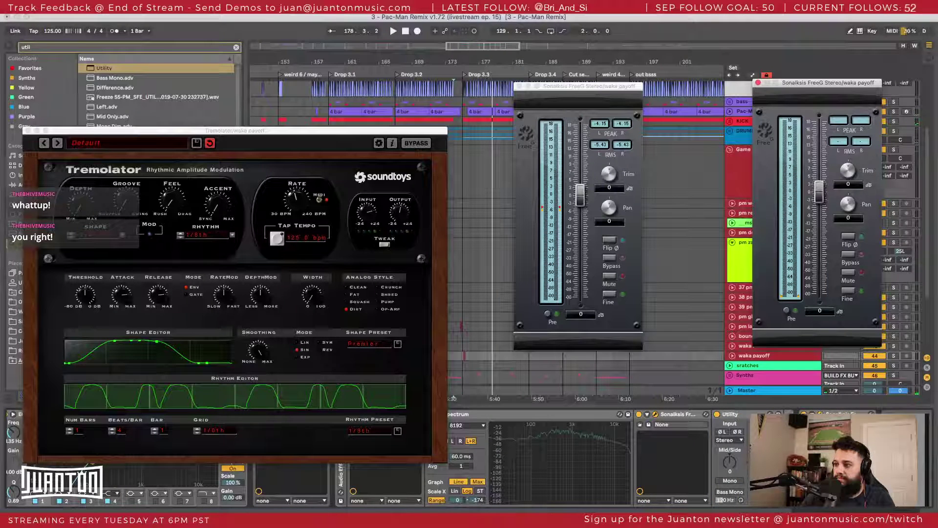
pyautogui.click(839, 78)
pyautogui.press('space')
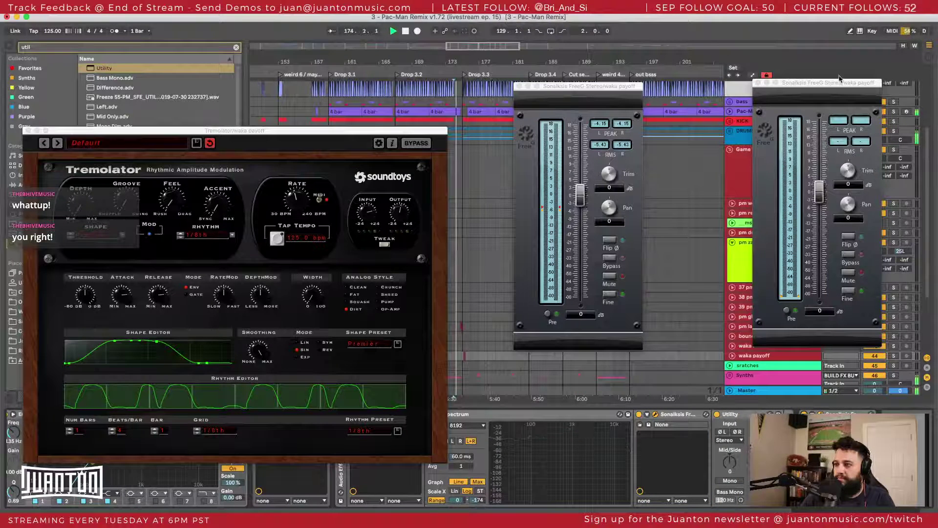
pyautogui.click(839, 82)
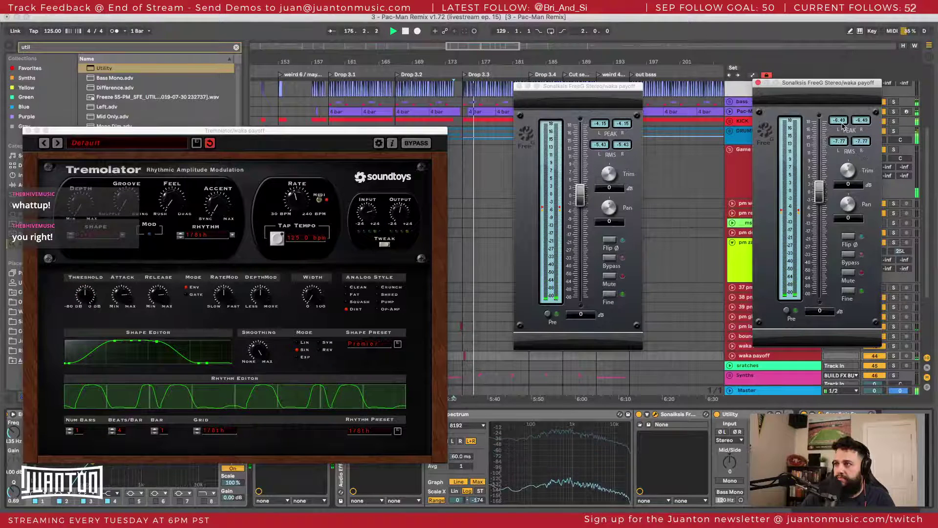
pyautogui.press('space')
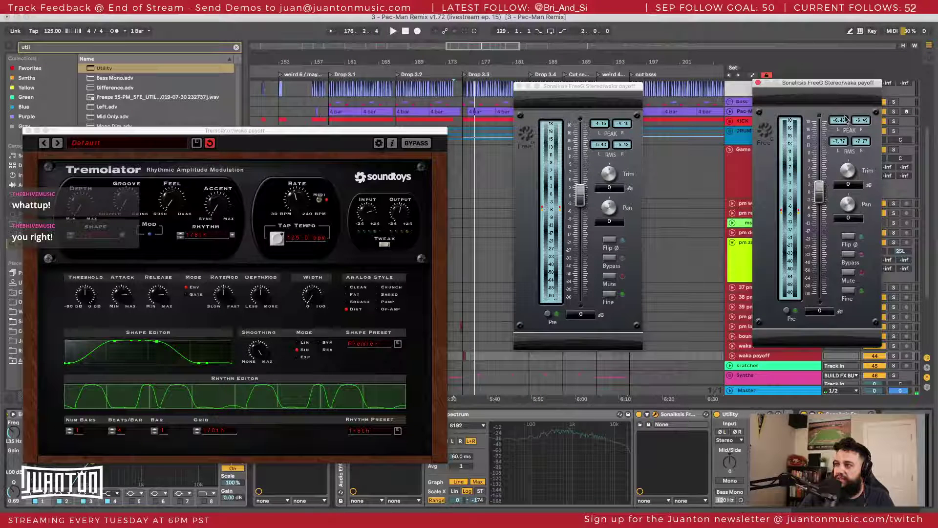
# Step: Replay the section to compare the peak and RMS levels on both FreeG meters
pyautogui.click(609, 161)
pyautogui.press('space')
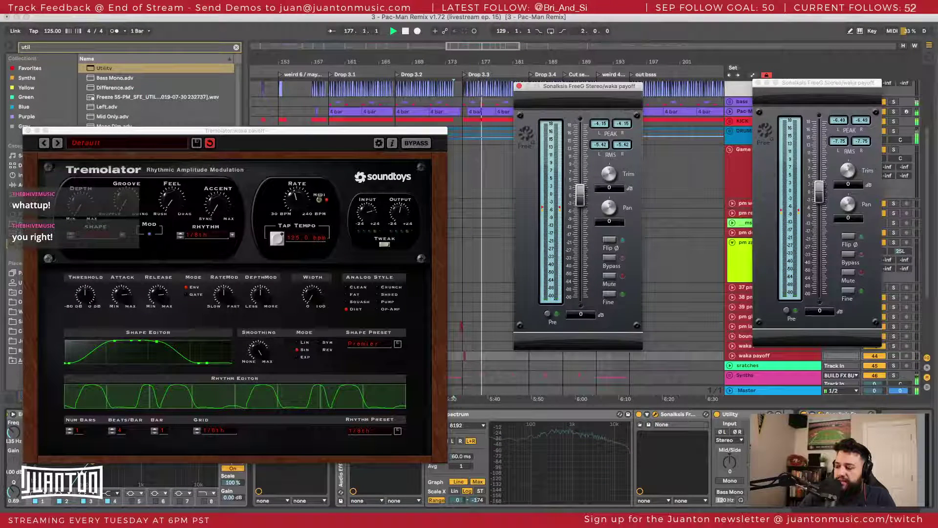
pyautogui.press('space')
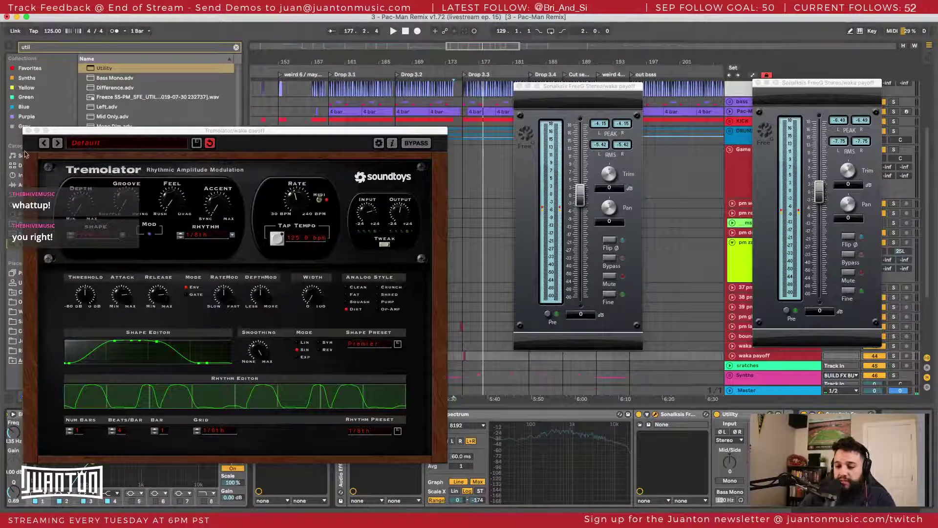
# Step: Close the Tremolator window and both FreeG meter windows of the waka payoff track
pyautogui.click(27, 130)
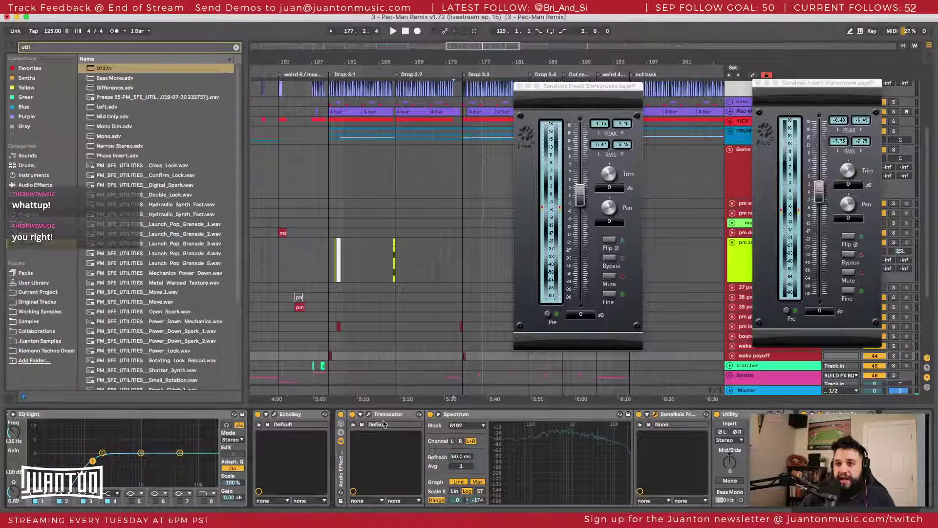
pyautogui.click(459, 415)
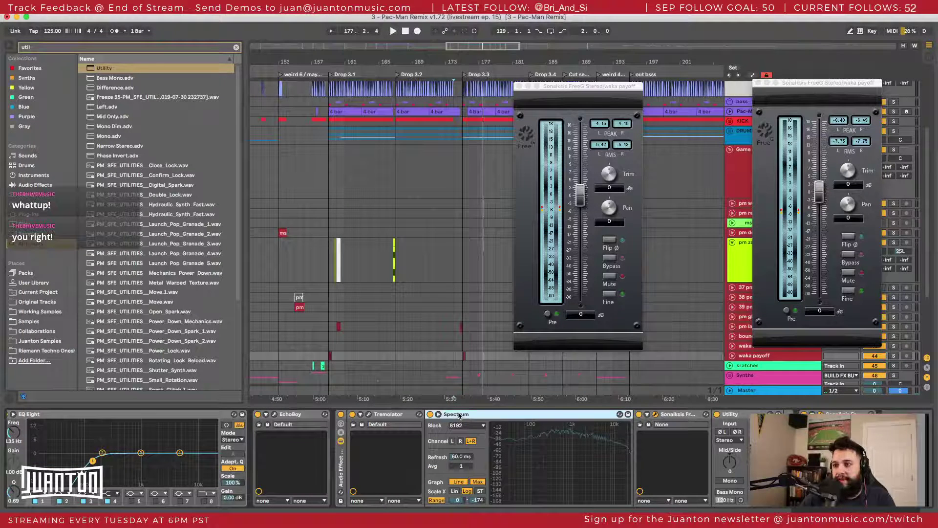
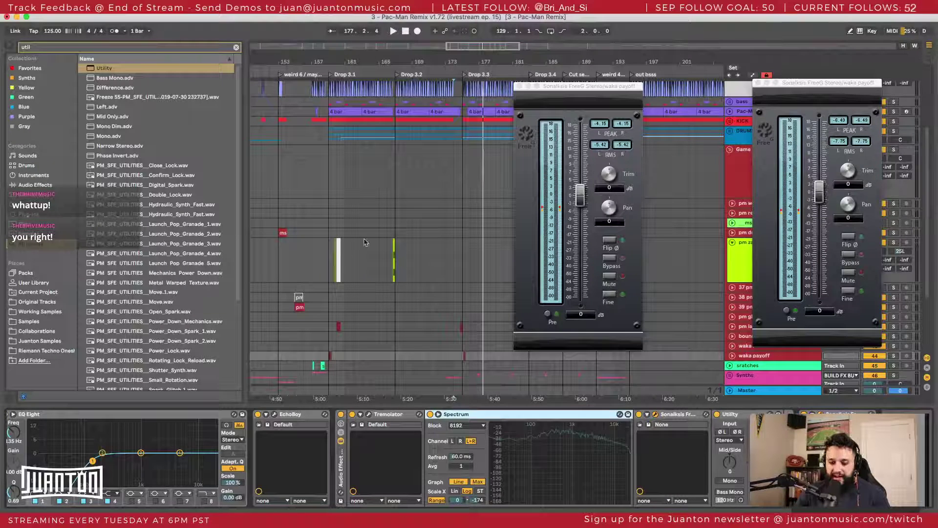
pyautogui.click(472, 181)
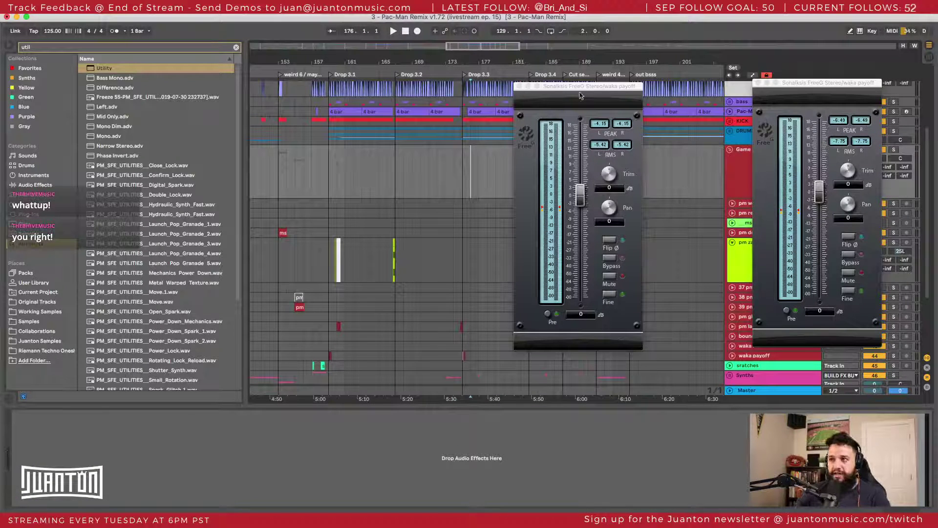
pyautogui.click(759, 83)
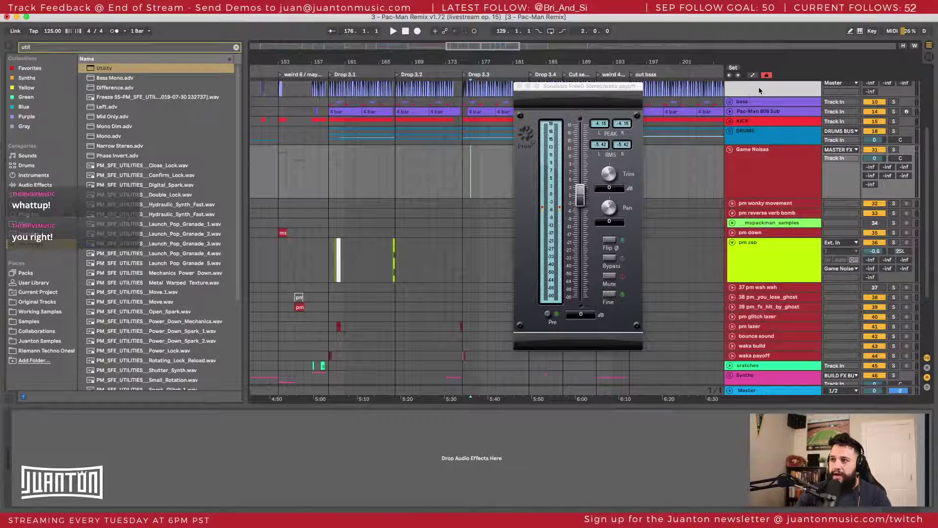
pyautogui.click(774, 356)
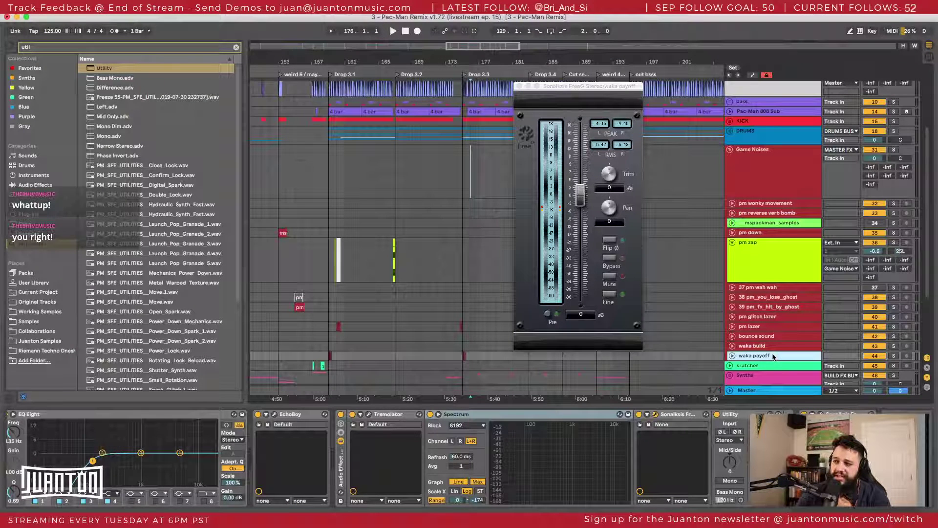
pyautogui.click(520, 86)
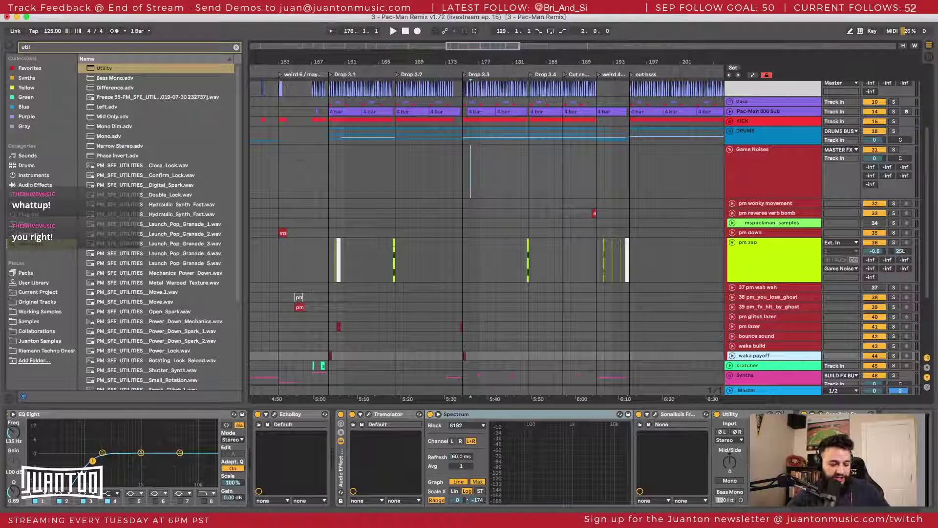
# Step: Fold the pm zap track in the arrangement's Game Noises group
pyautogui.press('super+Tab')
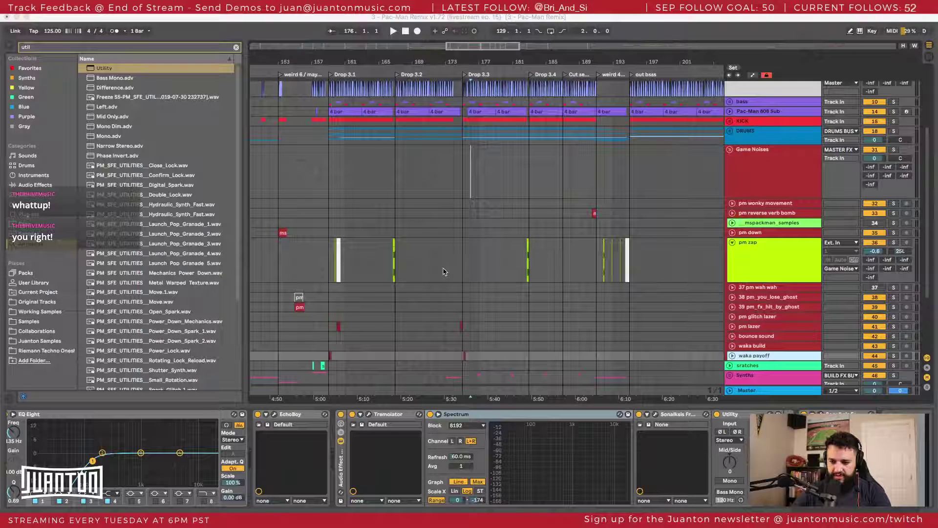
pyautogui.click(329, 158)
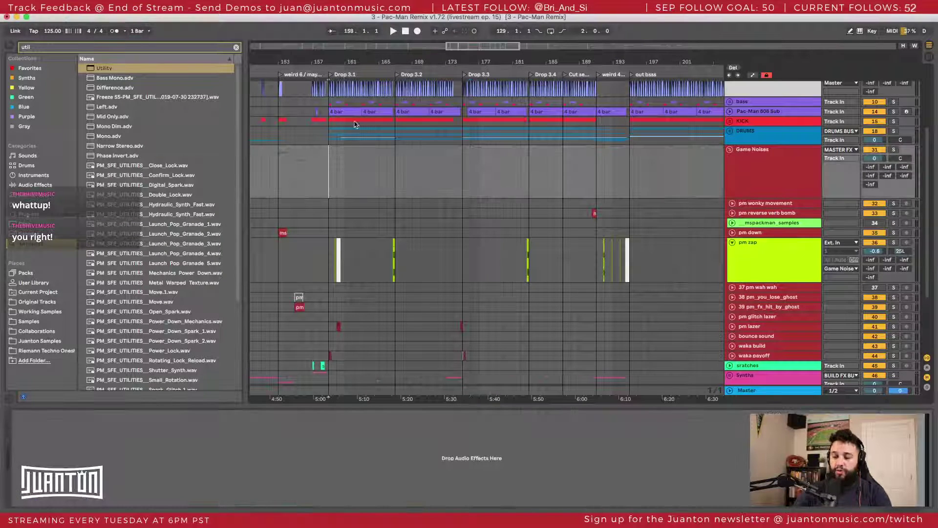
pyautogui.click(542, 206)
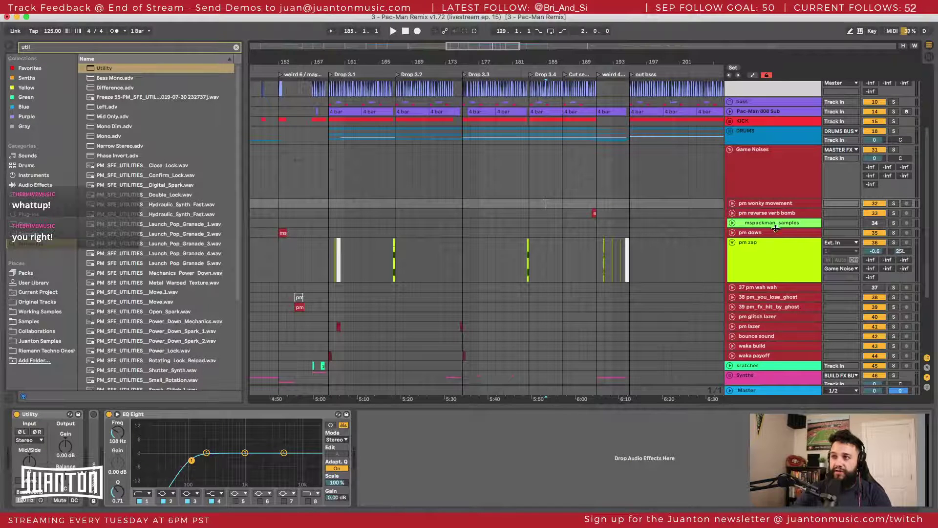
pyautogui.click(732, 242)
pyautogui.click(744, 225)
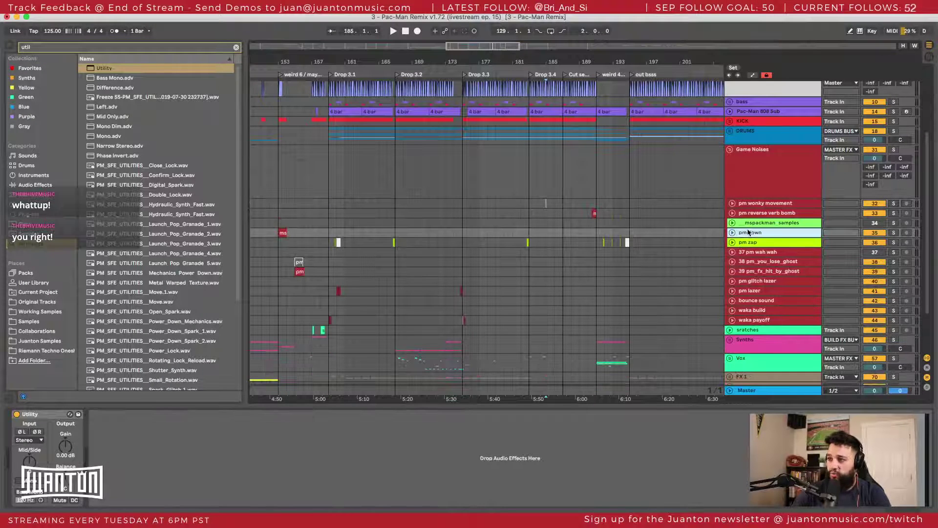
# Step: Delete the Spectrum and FreeG metering devices from the waka payoff track's chain, leaving Tremolator and Utility
pyautogui.click(760, 323)
pyautogui.scroll(-3, 760, 323)
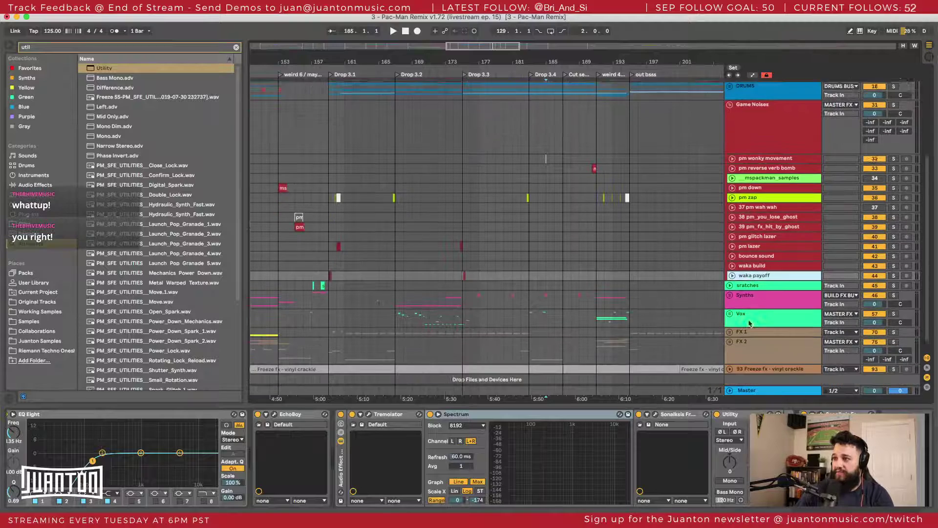
pyautogui.hscroll(5, 573, 440)
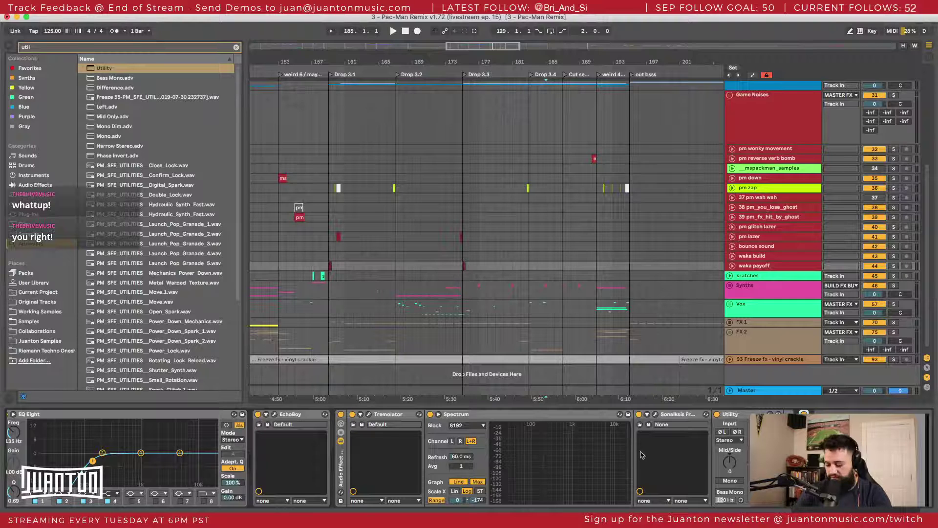
pyautogui.hscroll(-3, 643, 455)
pyautogui.hscroll(-1, 642, 455)
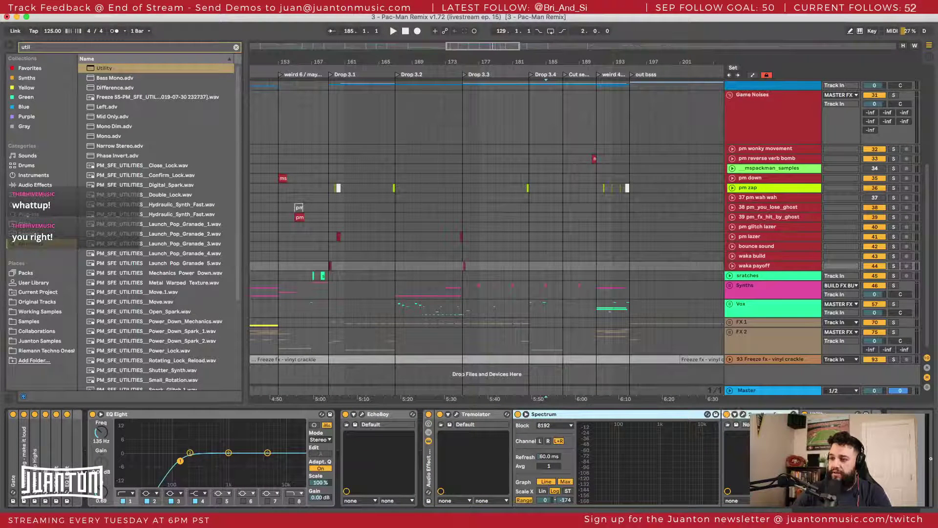
pyautogui.press('Delete')
pyautogui.press('Delete')
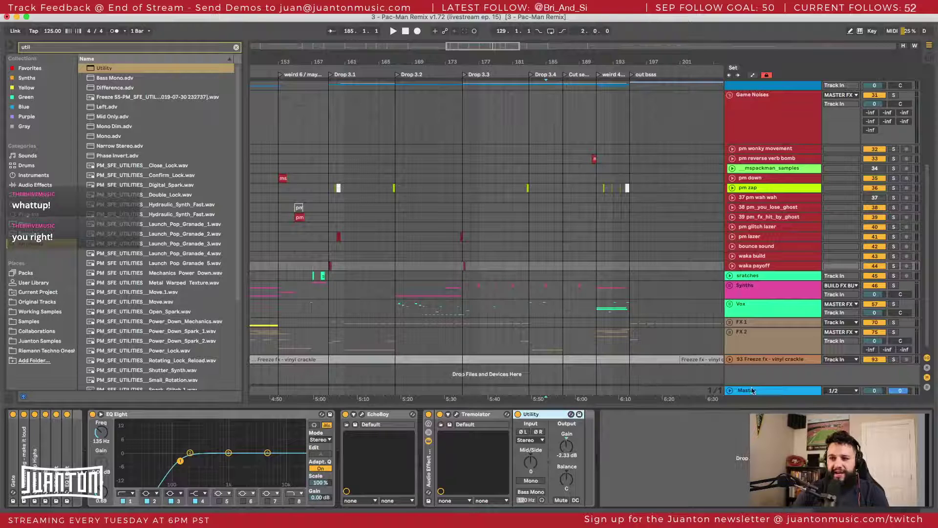
pyautogui.click(698, 310)
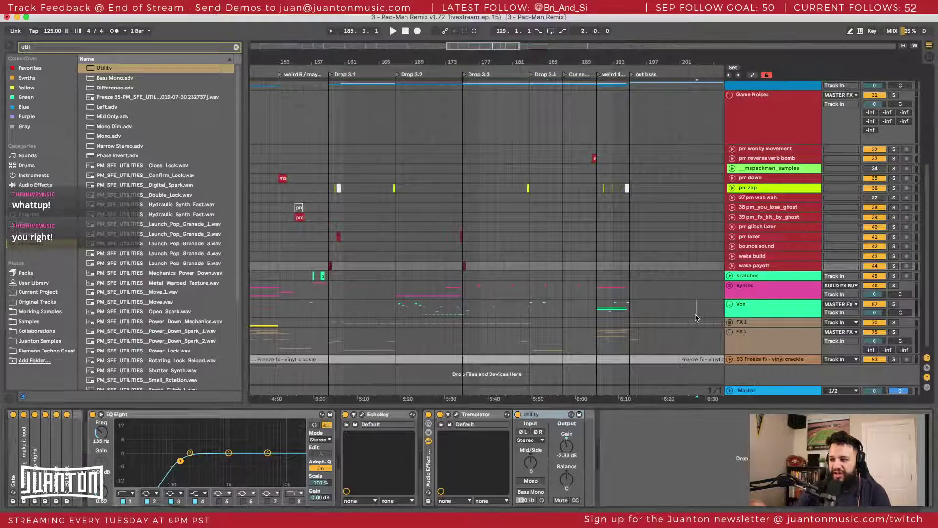
pyautogui.click(749, 341)
pyautogui.click(758, 359)
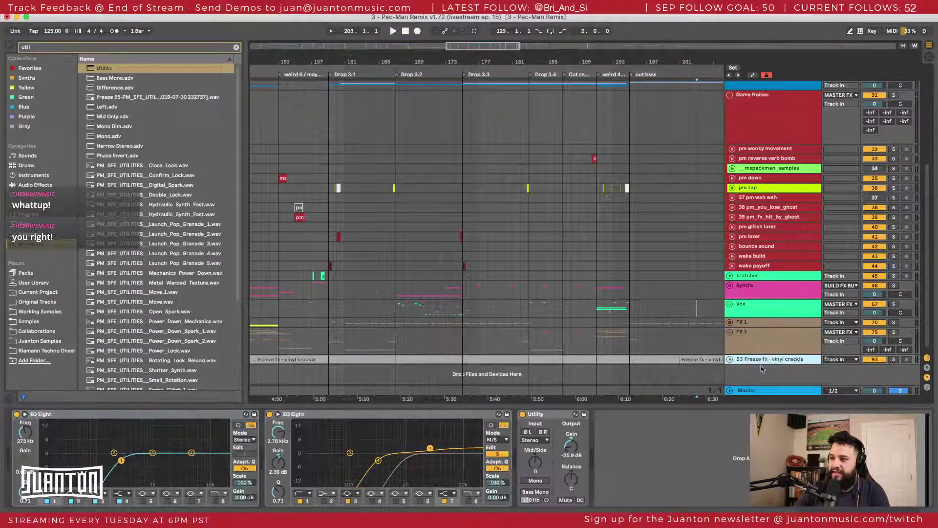
# Step: Play from just before Drop 3.1 to review how the drop opens in the full mix
pyautogui.click(399, 114)
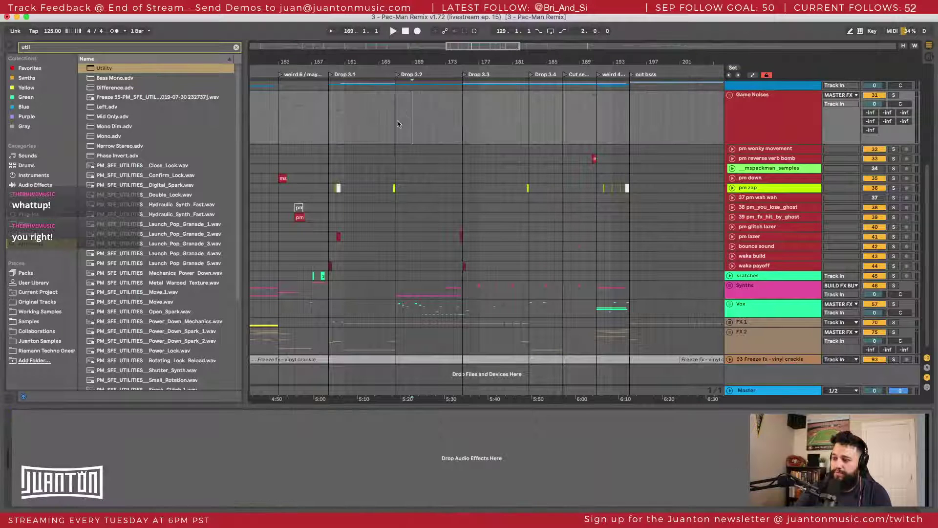
pyautogui.hscroll(-5, 417, 131)
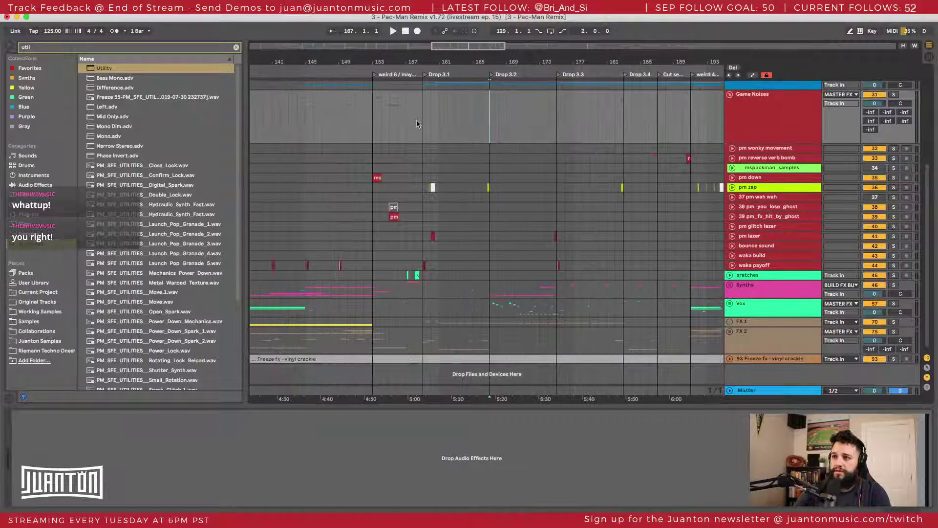
pyautogui.press('space')
pyautogui.scroll(3, 430, 147)
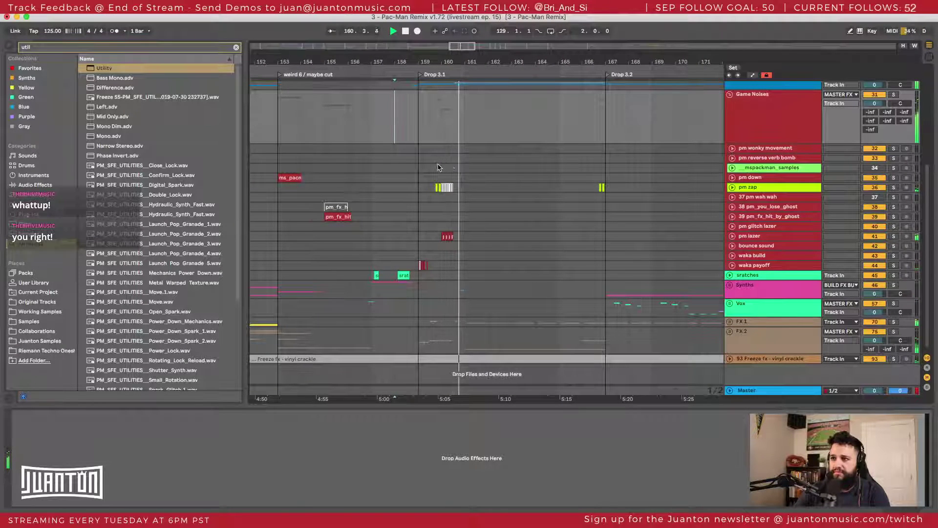
pyautogui.hscroll(5, 438, 167)
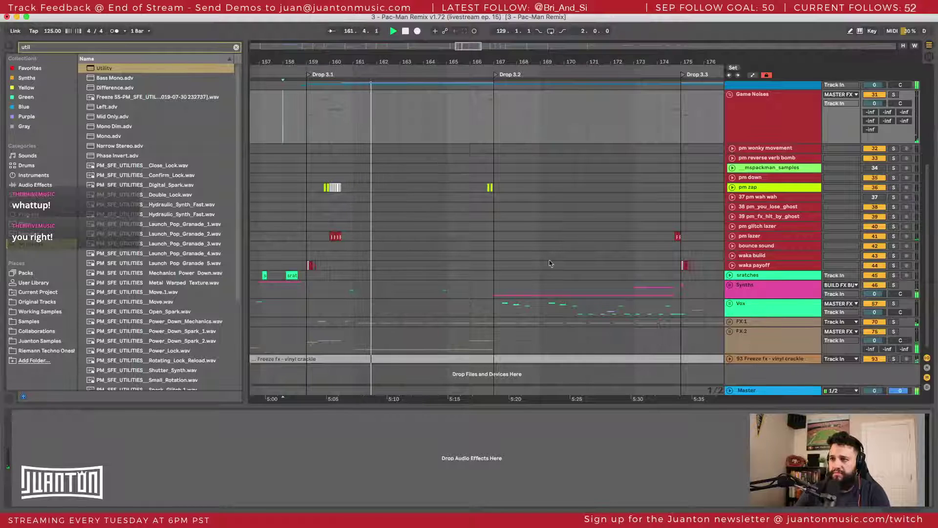
pyautogui.scroll(2, 549, 262)
pyautogui.scroll(-2, 549, 261)
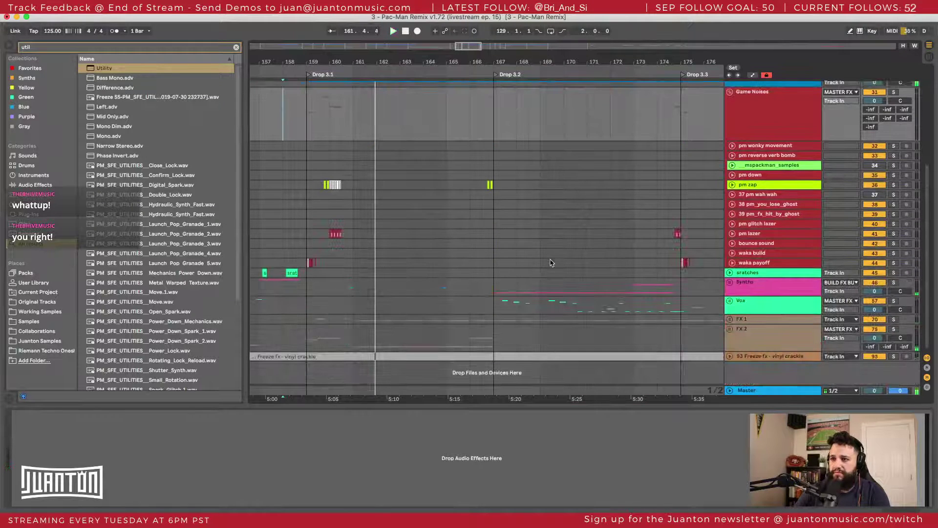
# Step: Unfold the Vox and FX 1 groups and play from bar 160 to trace the effect sound after Drop 3.1
pyautogui.click(730, 299)
pyautogui.scroll(-4, 712, 318)
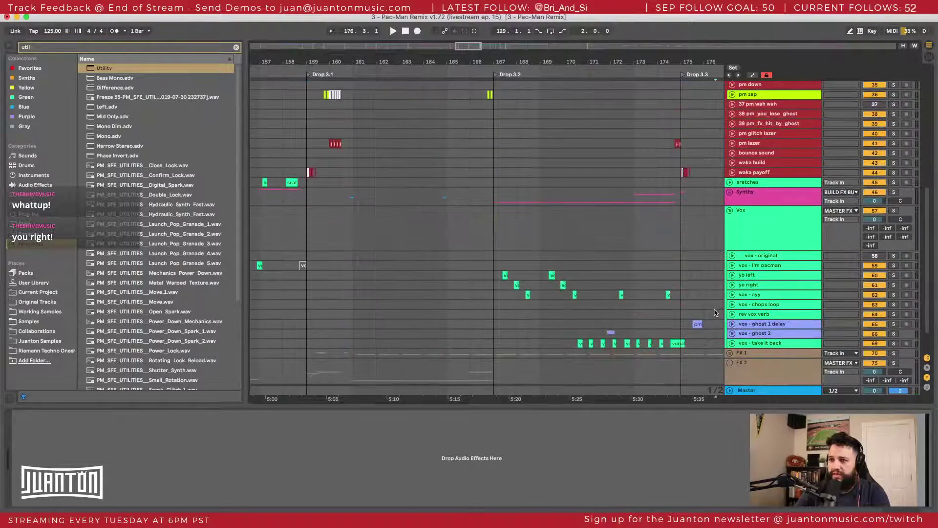
pyautogui.click(341, 246)
pyautogui.scroll(-2, 697, 302)
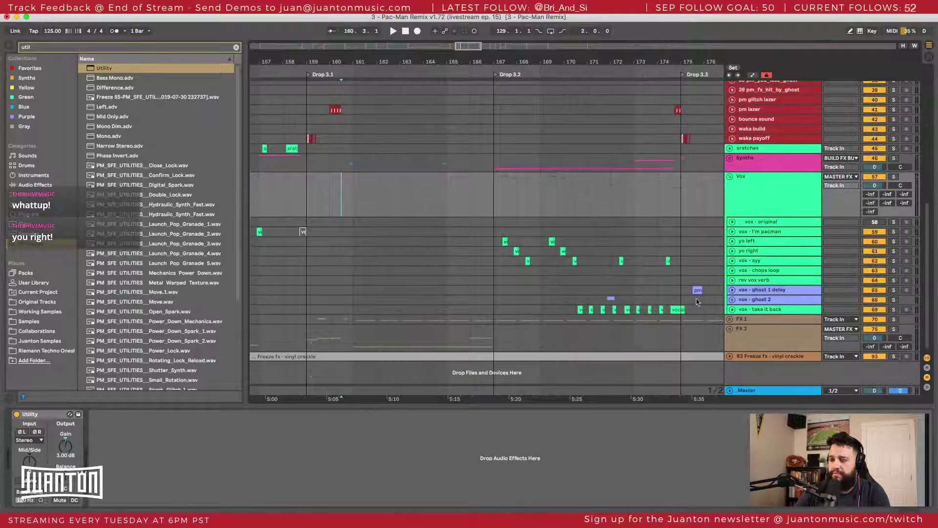
pyautogui.click(730, 319)
pyautogui.scroll(-7, 366, 278)
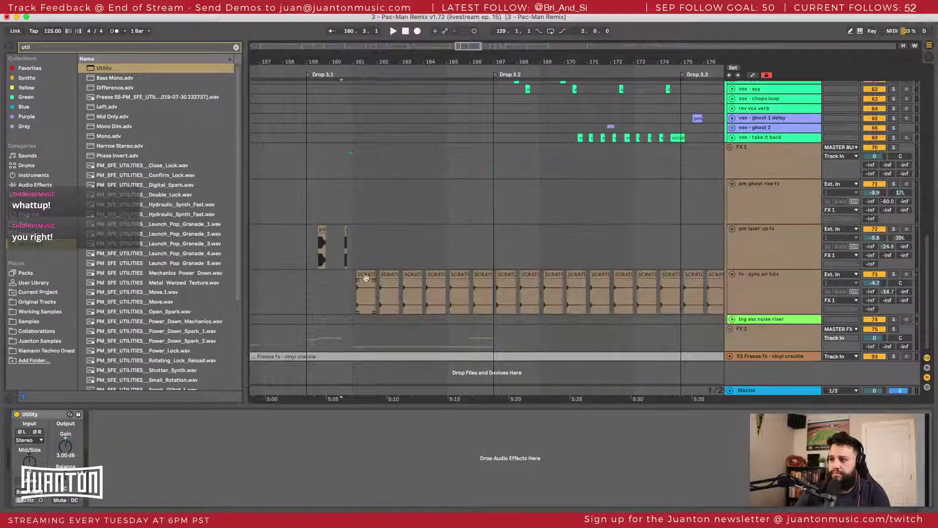
pyautogui.click(342, 223)
pyautogui.press('space')
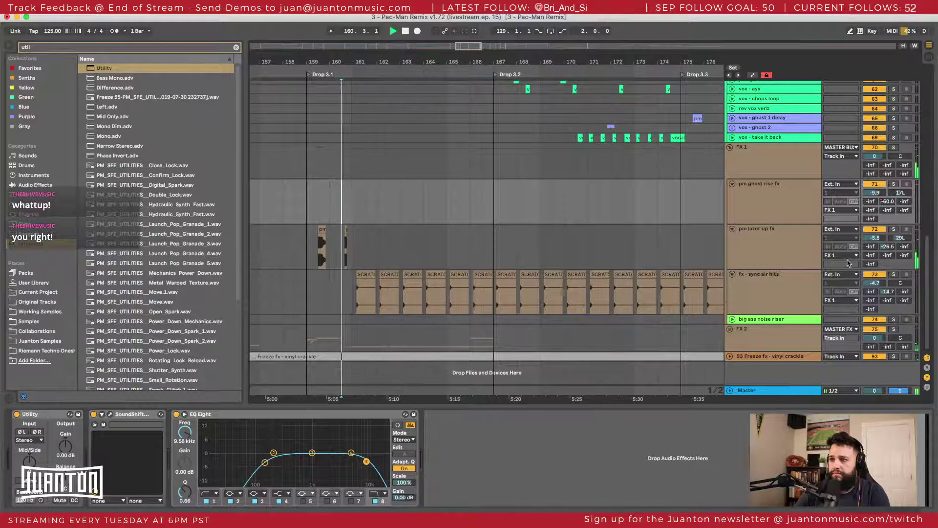
# Step: Solo the Synths group and replay the section after Drop 3.1 to check whether the sound comes from it
pyautogui.scroll(9, 496, 258)
pyautogui.scroll(8, 495, 257)
pyautogui.scroll(-4, 495, 258)
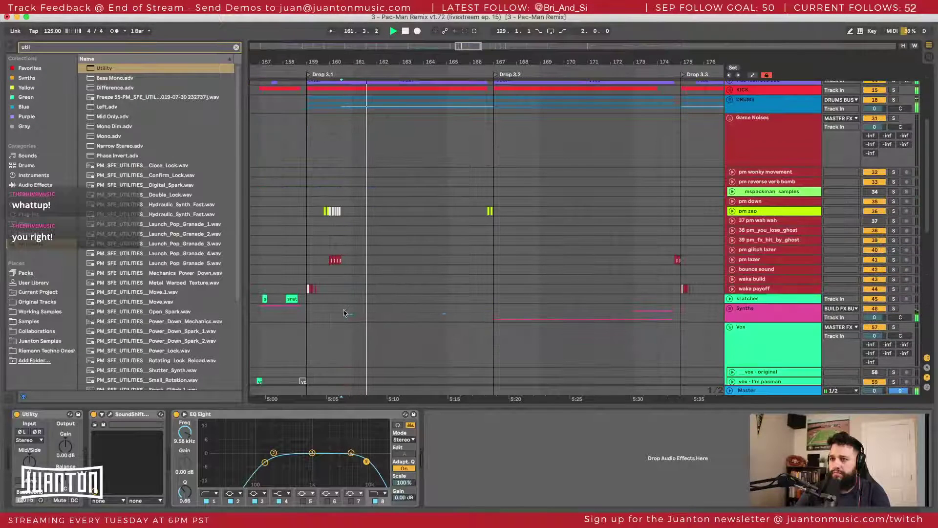
pyautogui.click(907, 310)
pyautogui.click(892, 308)
pyautogui.press('space')
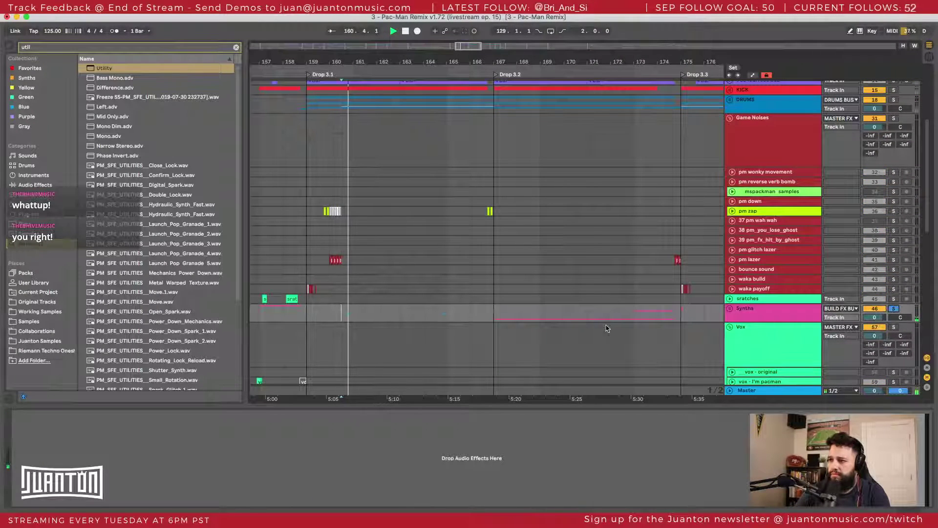
# Step: Unfold the Synths group, play from the first rev synth verb clip in Drop 3.1, and expand that track
pyautogui.click(730, 308)
pyautogui.scroll(-10, 536, 318)
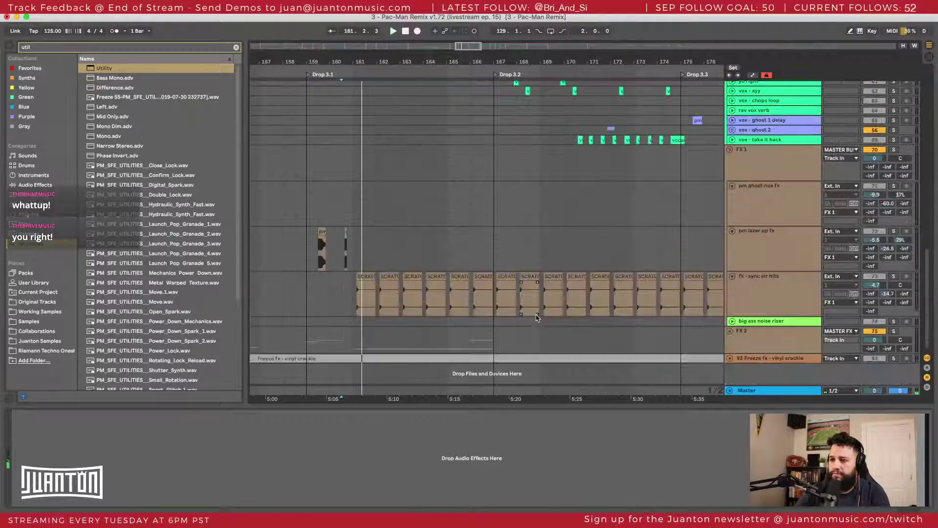
pyautogui.scroll(5, 367, 214)
pyautogui.click(351, 88)
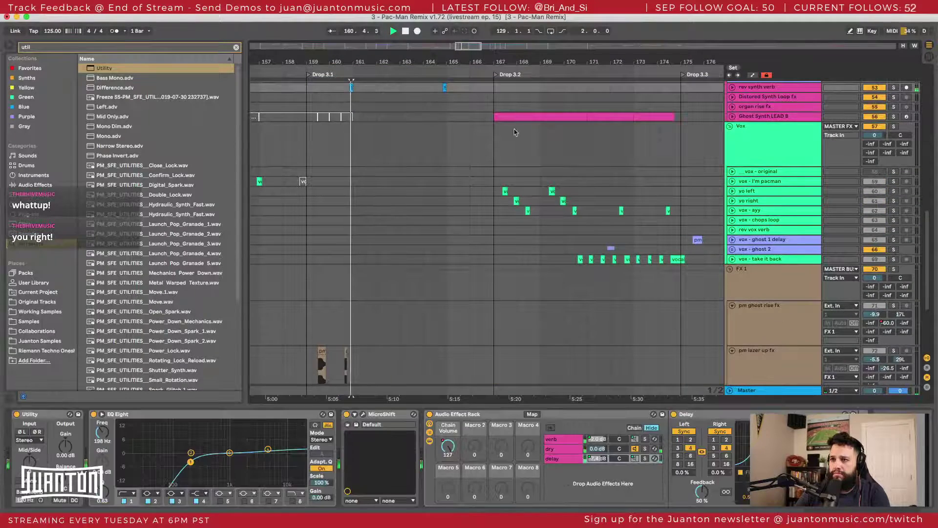
pyautogui.press('space')
pyautogui.scroll(3, 514, 130)
pyautogui.press('space')
pyautogui.click(732, 166)
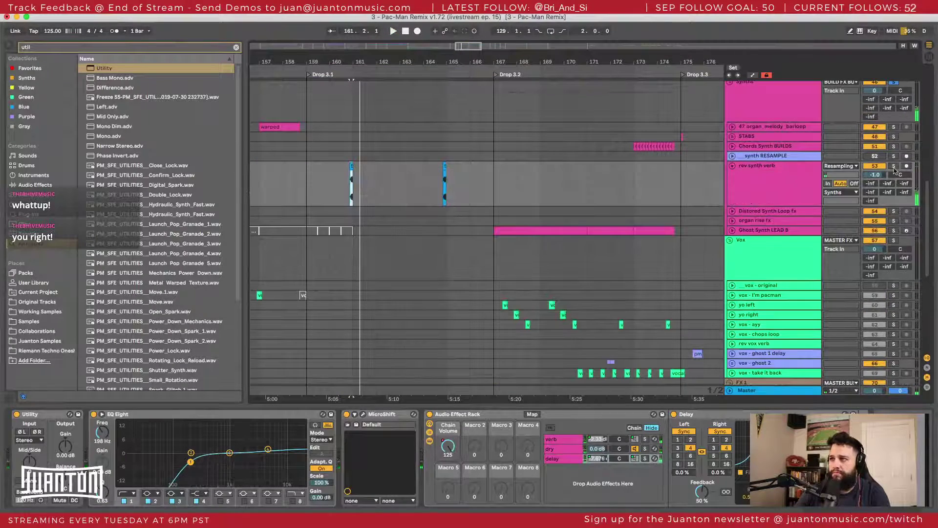
# Step: Audition the rev synth verb track soloed, raise its volume to 2.9 dB, and unsolo it to hear the mix
pyautogui.click(894, 166)
pyautogui.press('space')
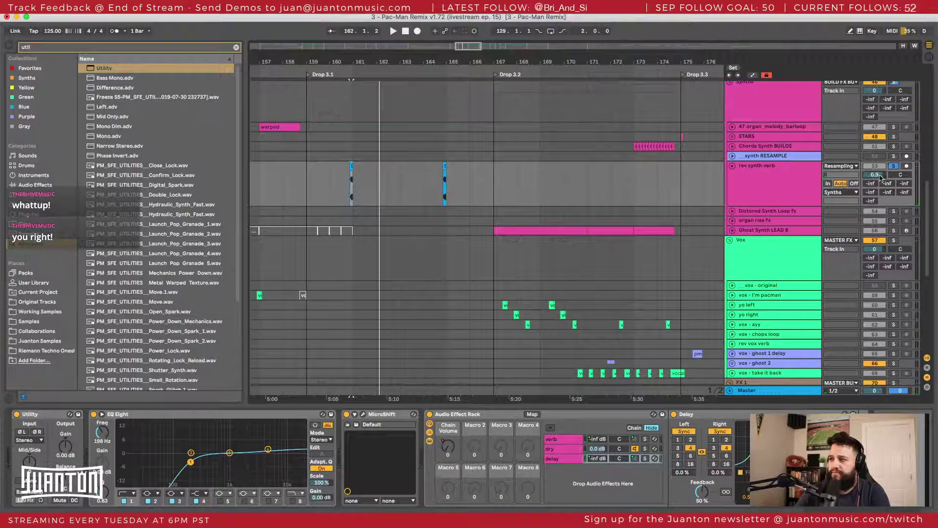
pyautogui.press('space')
pyautogui.moveTo(881, 178); pyautogui.dragTo(881, 169)
pyautogui.click(892, 167)
pyautogui.press('space')
pyautogui.press('space')
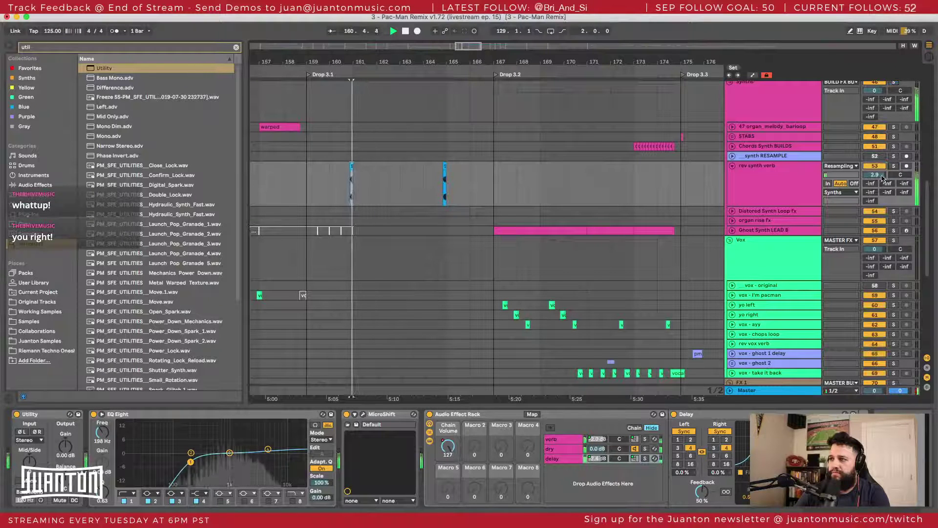
# Step: Replay from just before the first rev synth verb clip and set the track's volume to 3.0 dB
pyautogui.click(342, 180)
pyautogui.press('space')
pyautogui.press('space')
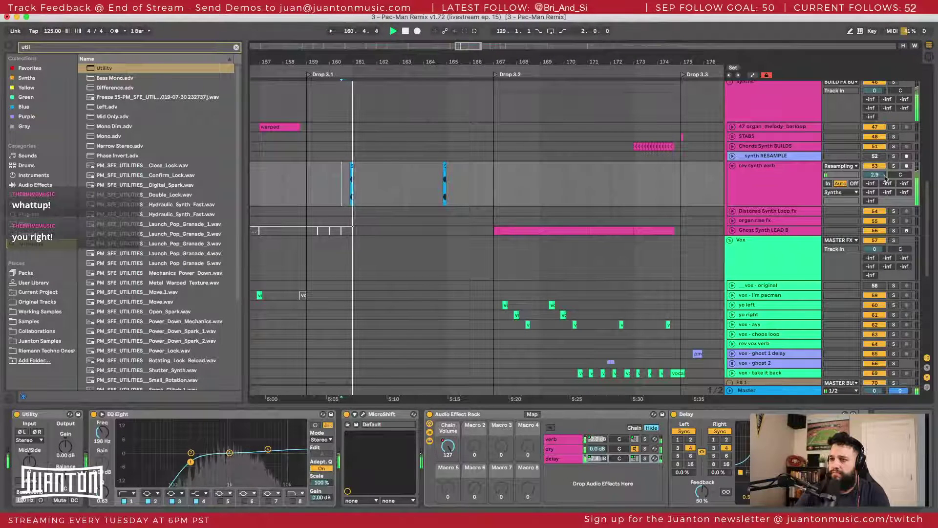
pyautogui.moveTo(885, 175); pyautogui.dragTo(884, 175)
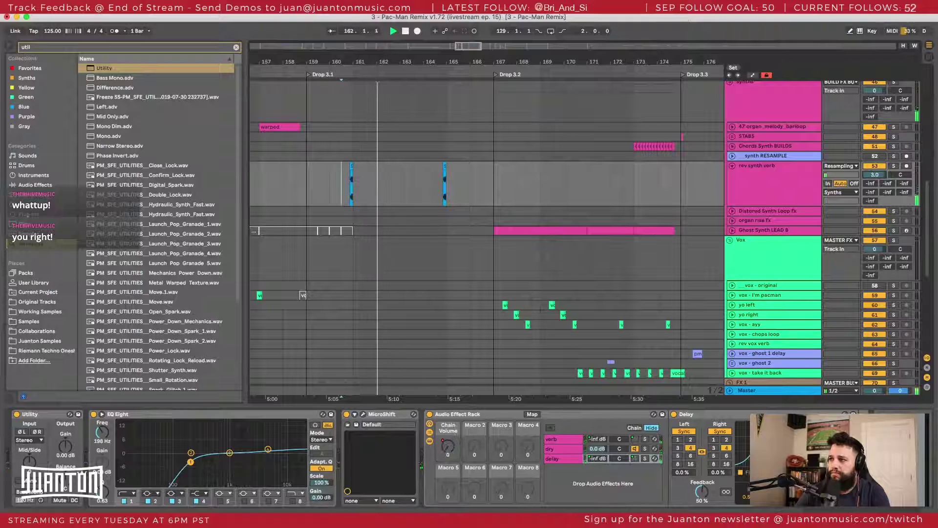
# Step: Show automation for the rev synth verb track, extend the first clip's Macro 1 fade-out to just before bar 163, and replay it
pyautogui.click(733, 182)
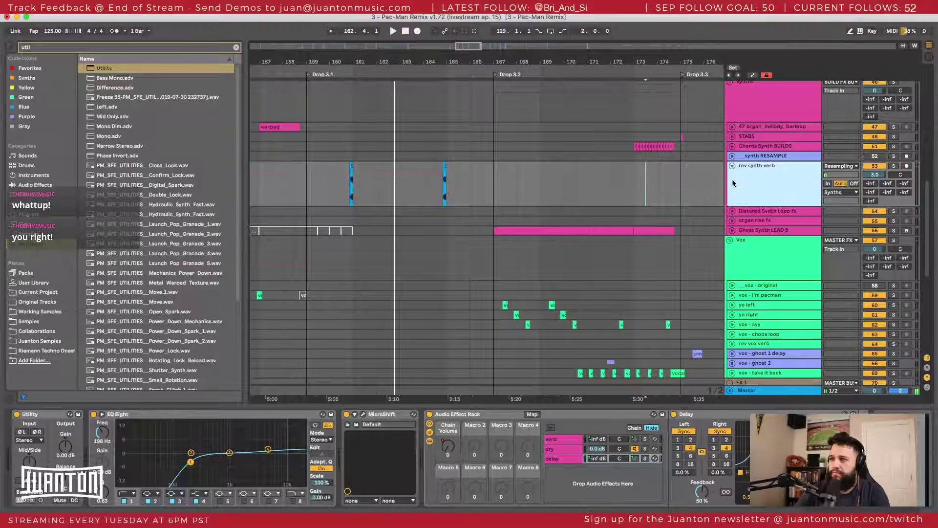
pyautogui.press('a')
pyautogui.moveTo(377, 239); pyautogui.dragTo(394, 234)
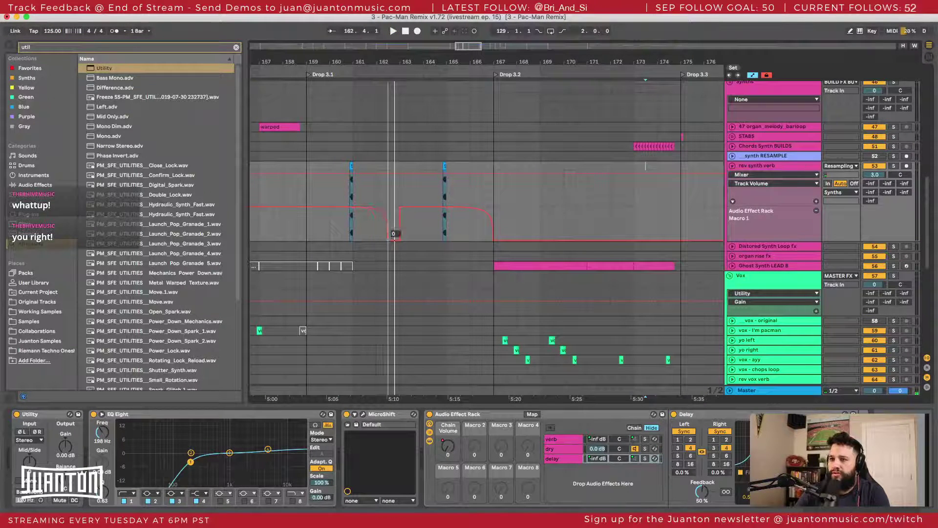
pyautogui.click(341, 229)
pyautogui.press('space')
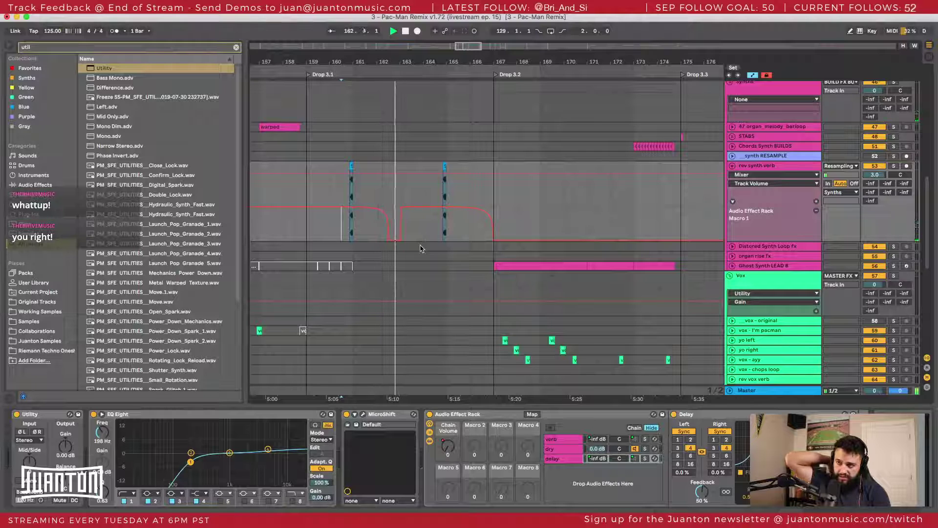
pyautogui.moveTo(386, 240); pyautogui.dragTo(399, 240)
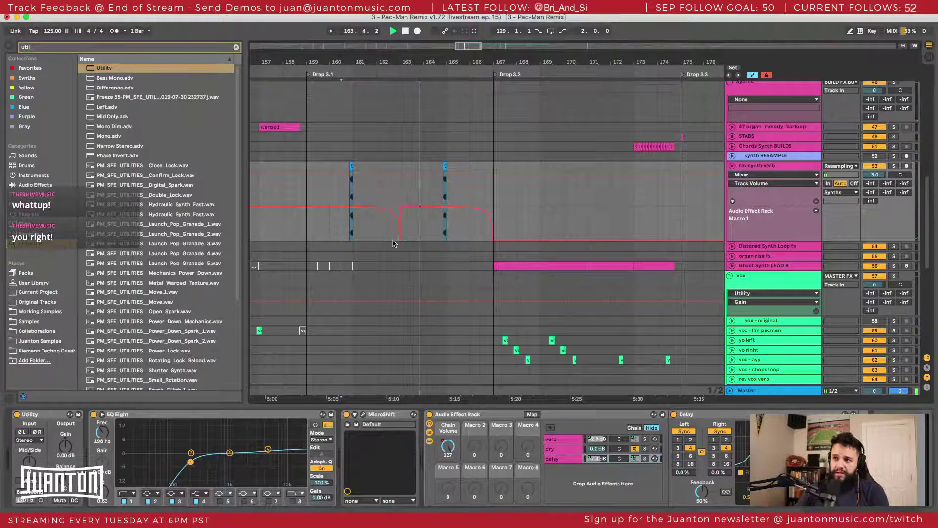
pyautogui.press('space')
pyautogui.press('space')
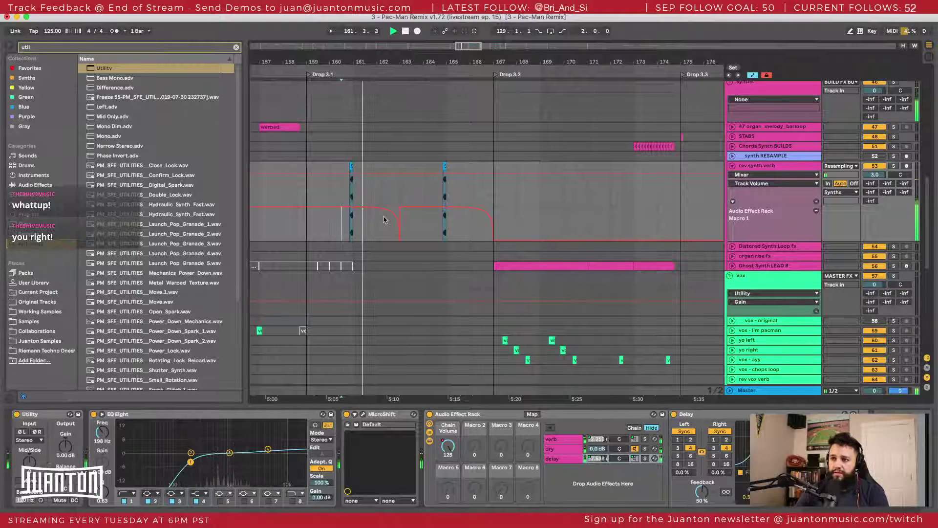
# Step: Shift the next Macro 1 automation point so the level ramps up gradually to the second rev synth verb clip, and collapse the track
pyautogui.hscroll(4, 457, 225)
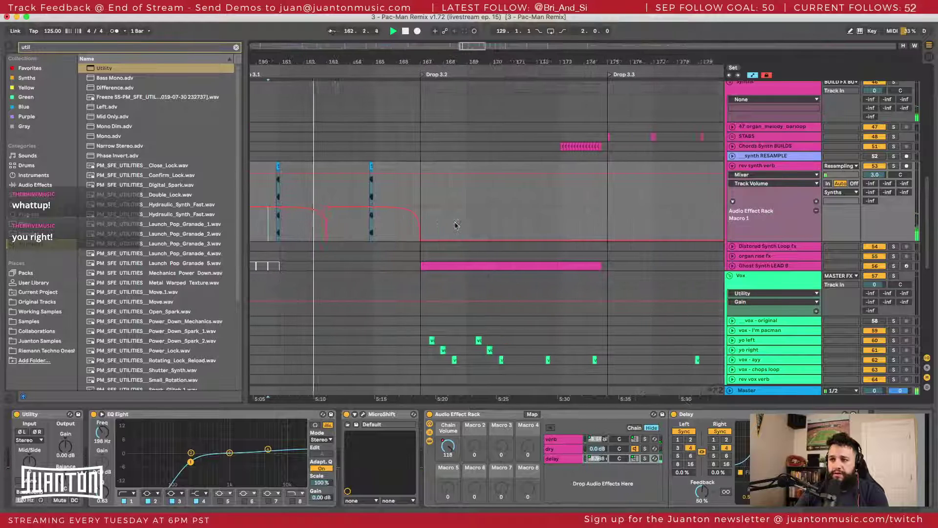
pyautogui.moveTo(321, 208); pyautogui.dragTo(362, 209)
pyautogui.scroll(1, 368, 239)
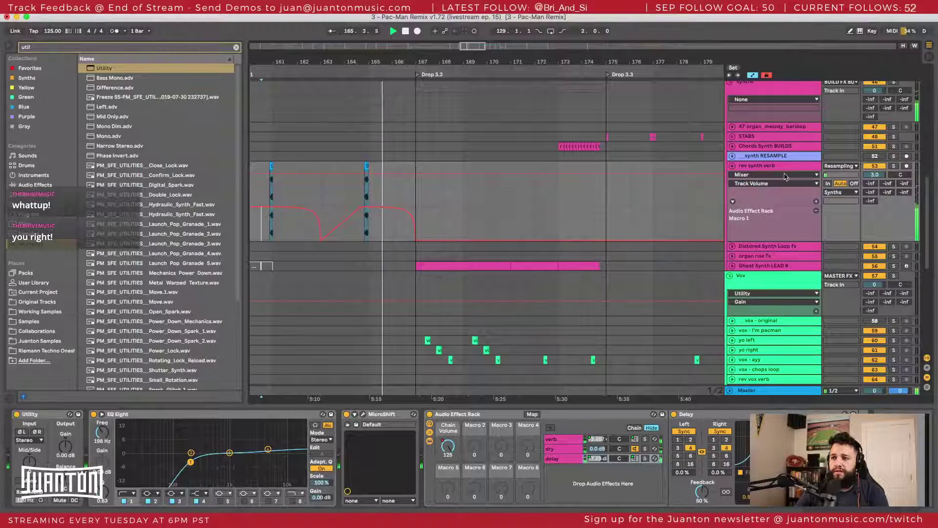
pyautogui.click(732, 166)
# Step: Listen into Drop 3.2, stop playback, and unfold the DRUMS group and its other drums subgroup
pyautogui.scroll(-1, 739, 210)
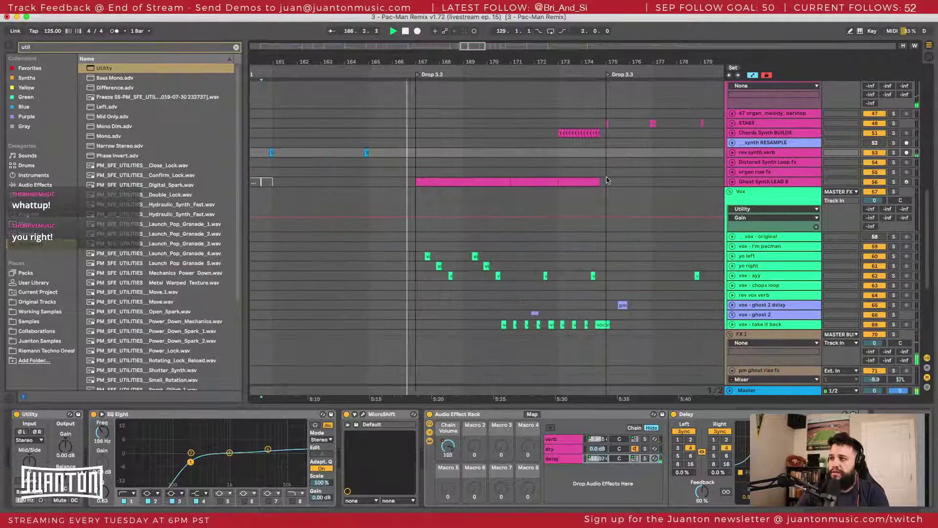
pyautogui.hscroll(-2, 607, 180)
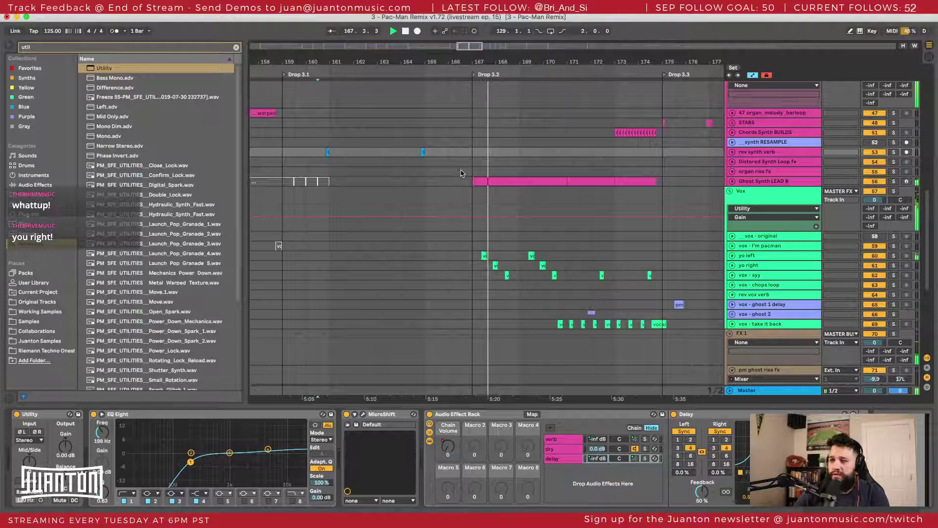
pyautogui.hscroll(2, 461, 172)
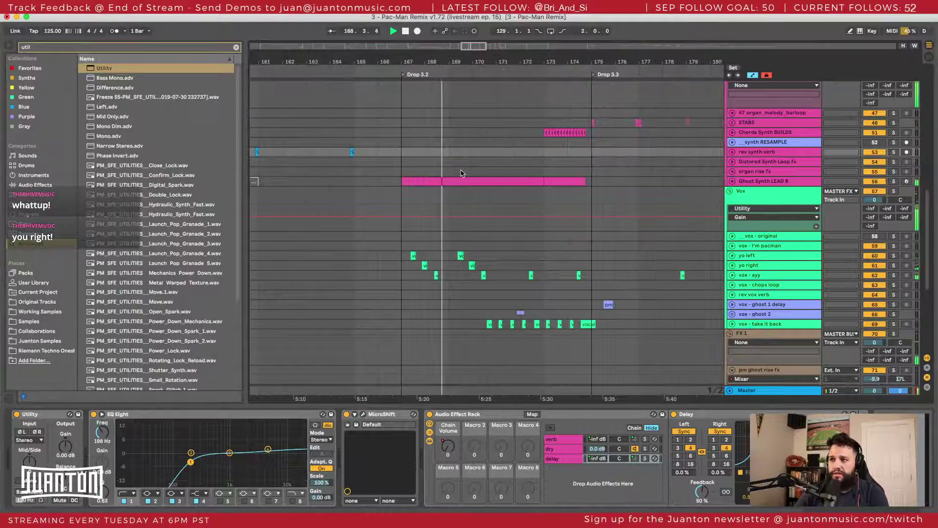
pyautogui.scroll(6, 462, 174)
pyautogui.scroll(10, 462, 173)
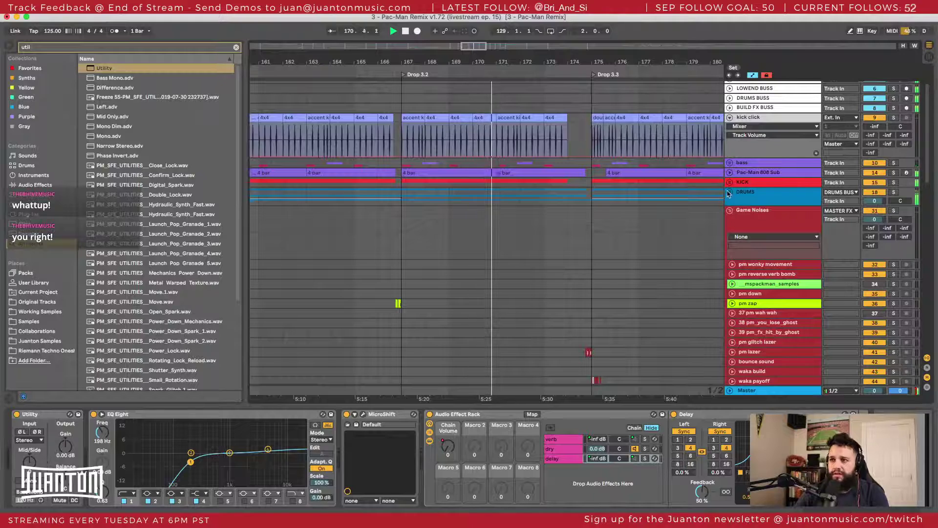
pyautogui.scroll(-4, 732, 147)
pyautogui.scroll(3, 734, 156)
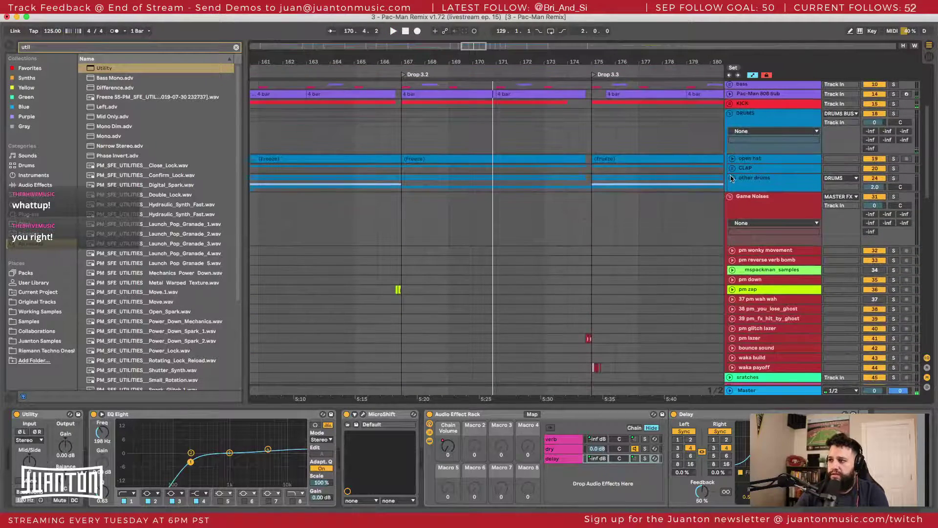
pyautogui.scroll(1, 744, 171)
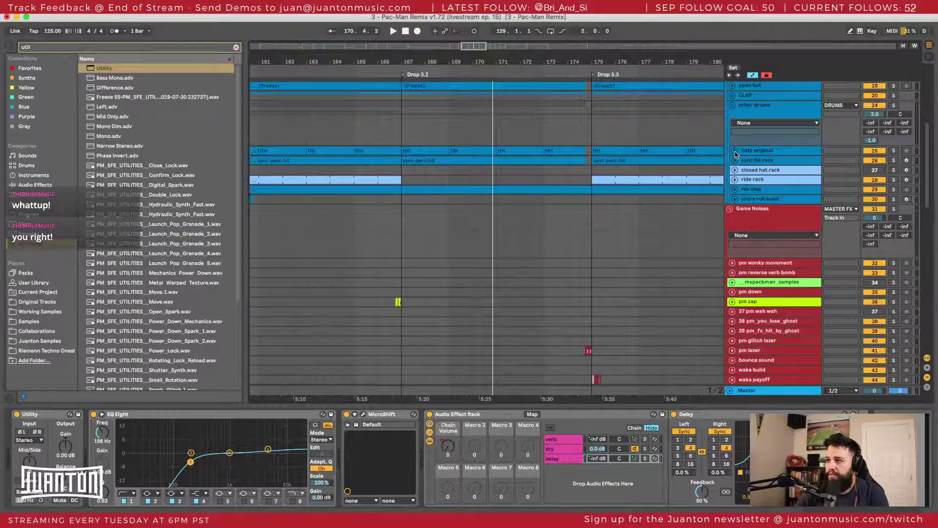
# Step: Expand the hats original track, audition it soloed and in the mix, and raise its volume to 5.0 dB
pyautogui.click(734, 151)
pyautogui.press('space')
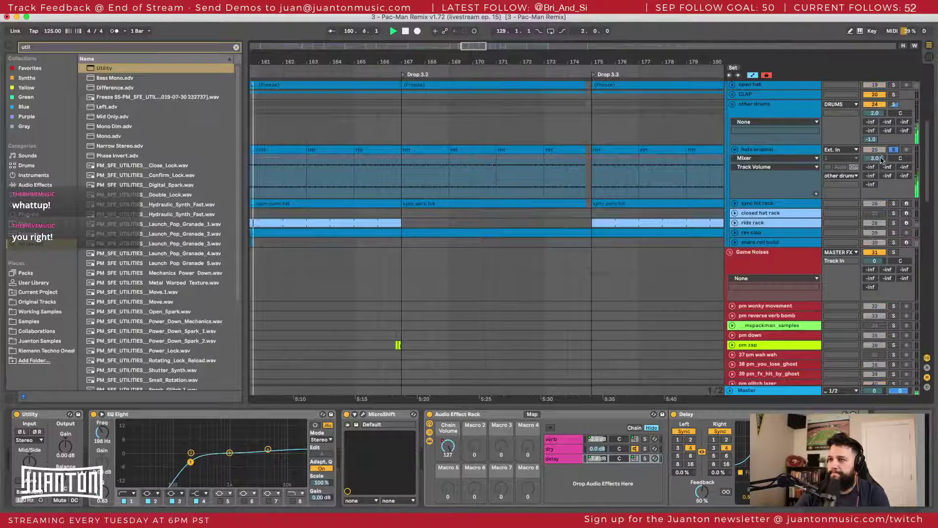
pyautogui.click(893, 149)
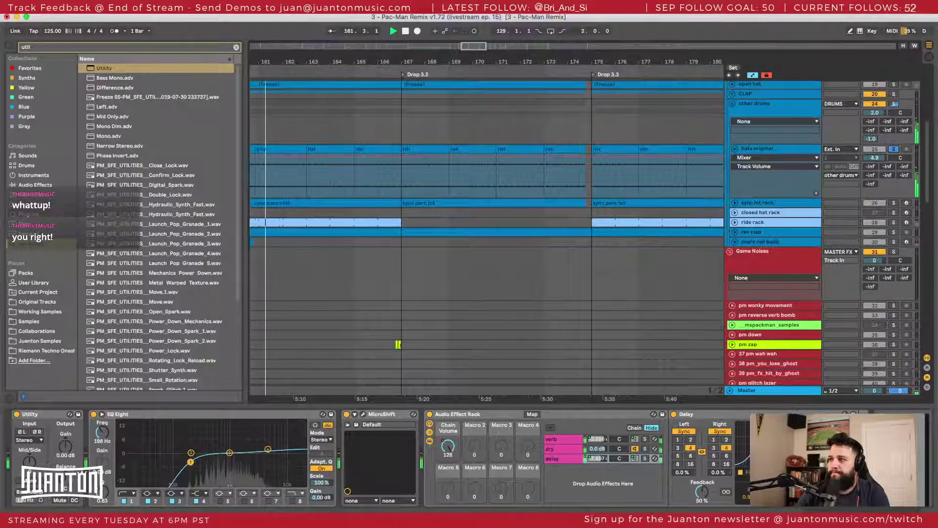
pyautogui.click(893, 148)
pyautogui.moveTo(877, 159); pyautogui.dragTo(877, 156)
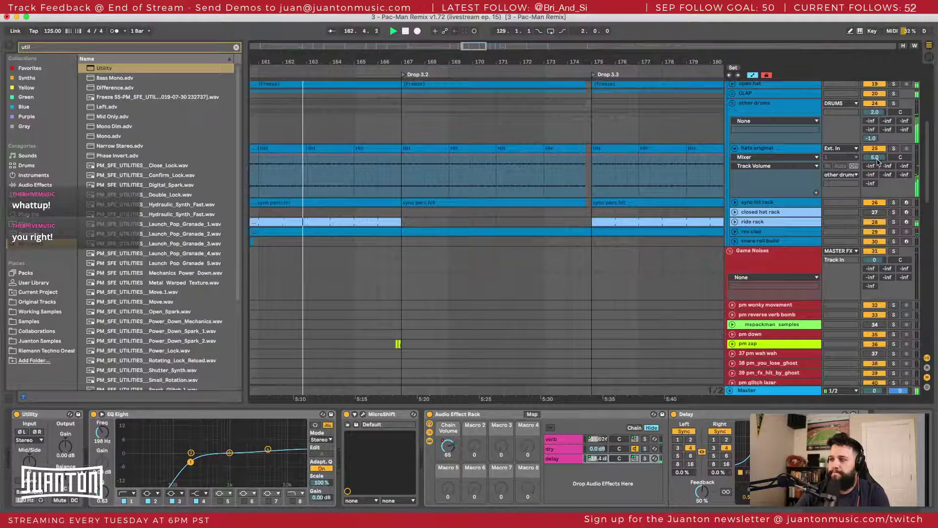
pyautogui.click(735, 148)
pyautogui.click(735, 148)
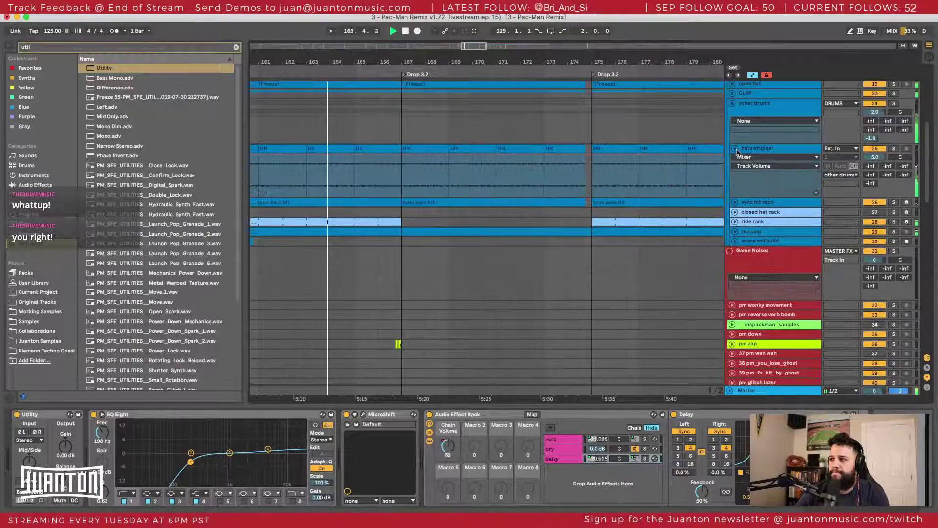
# Step: Collapse hats original, raise the other drums group's G-Par. Compression send to 0 dB, and fold that group
pyautogui.click(735, 148)
pyautogui.moveTo(869, 139); pyautogui.dragTo(870, 135)
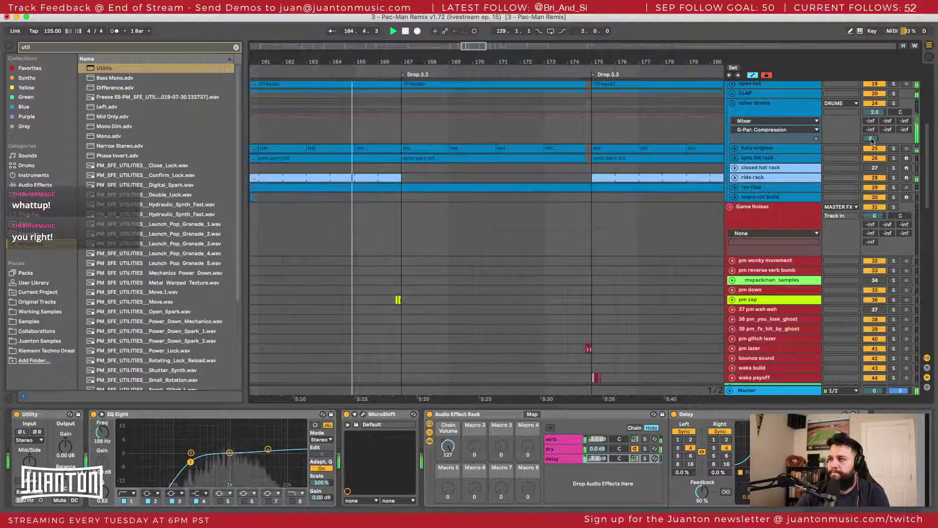
pyautogui.click(732, 104)
# Step: Expand the open hat track to check its level and sends during playback, collapse it, and fold the DRUMS group
pyautogui.scroll(5, 733, 147)
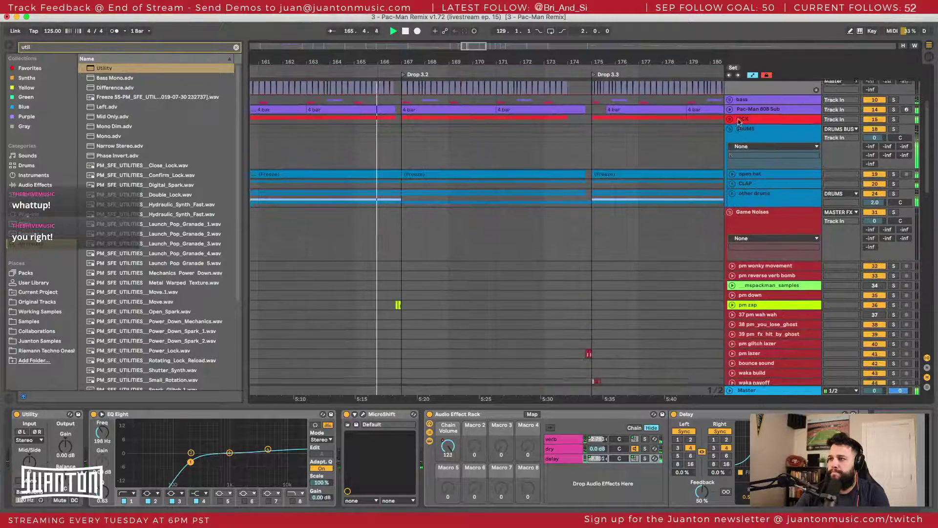
pyautogui.click(733, 175)
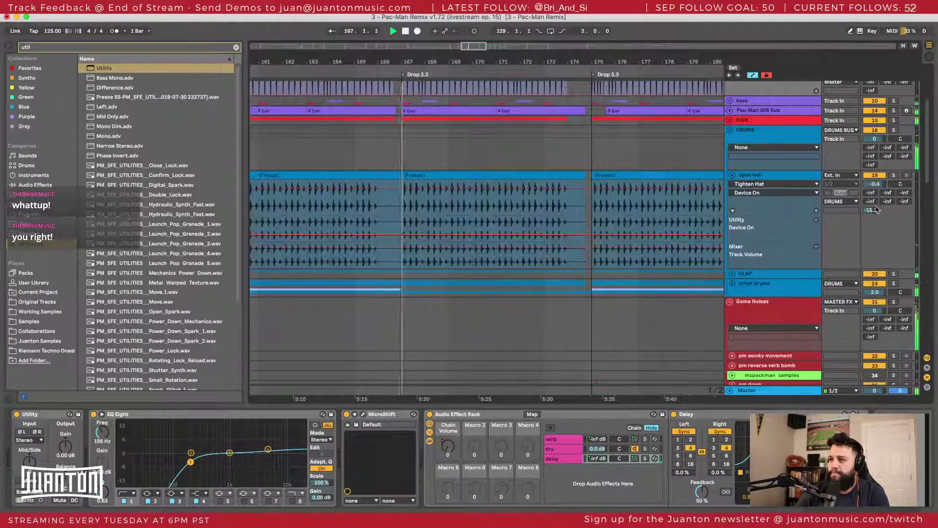
pyautogui.click(732, 175)
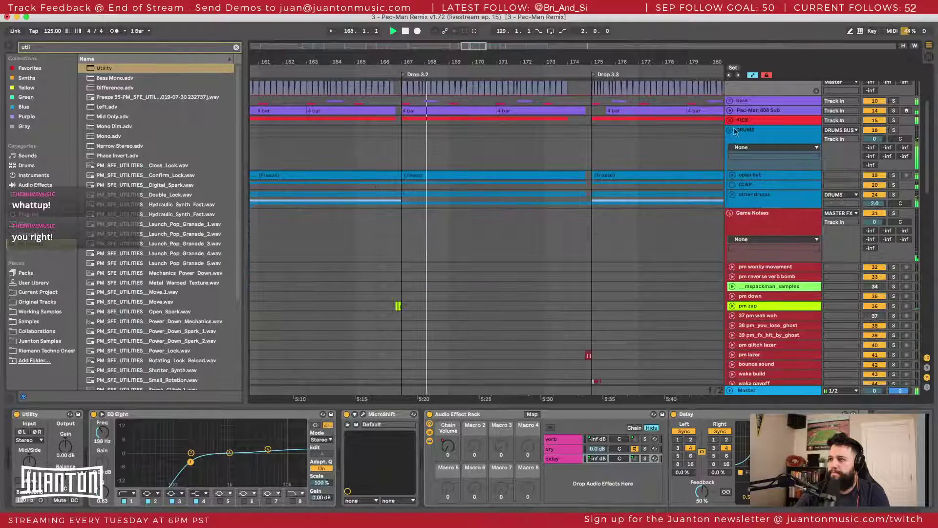
pyautogui.click(730, 130)
# Step: Unfold the vox - ghost 2 group and play pm_ghost_1 soloed from just before its clip in Drop 3.2
pyautogui.moveTo(410, 61); pyautogui.dragTo(354, 36)
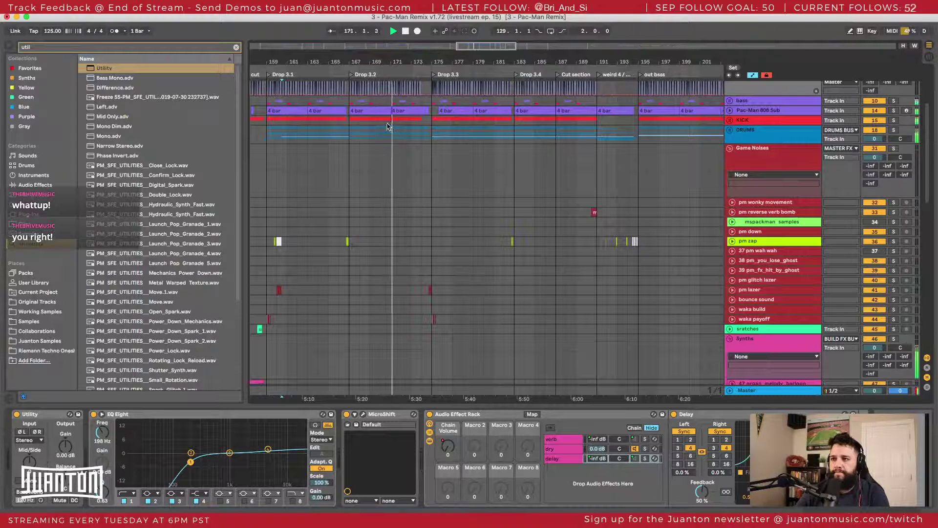
pyautogui.moveTo(405, 72); pyautogui.dragTo(412, 130)
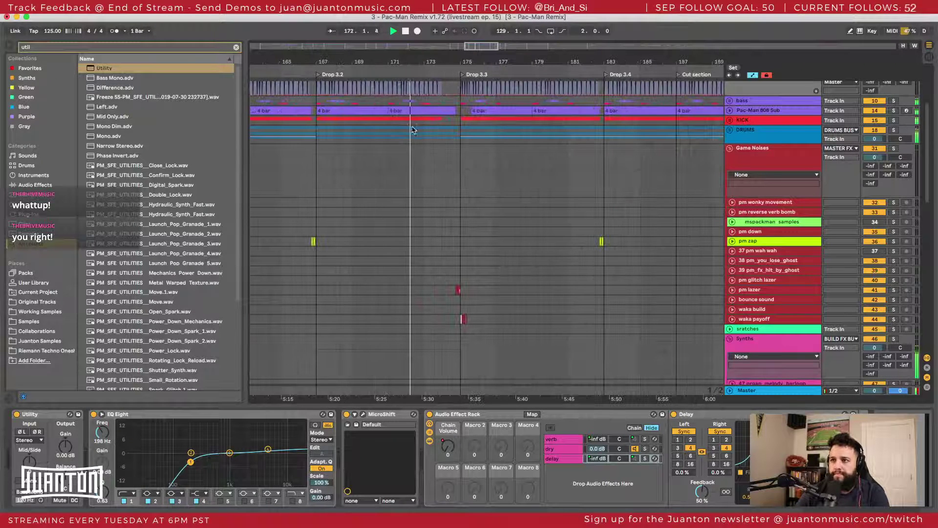
pyautogui.scroll(-10, 732, 253)
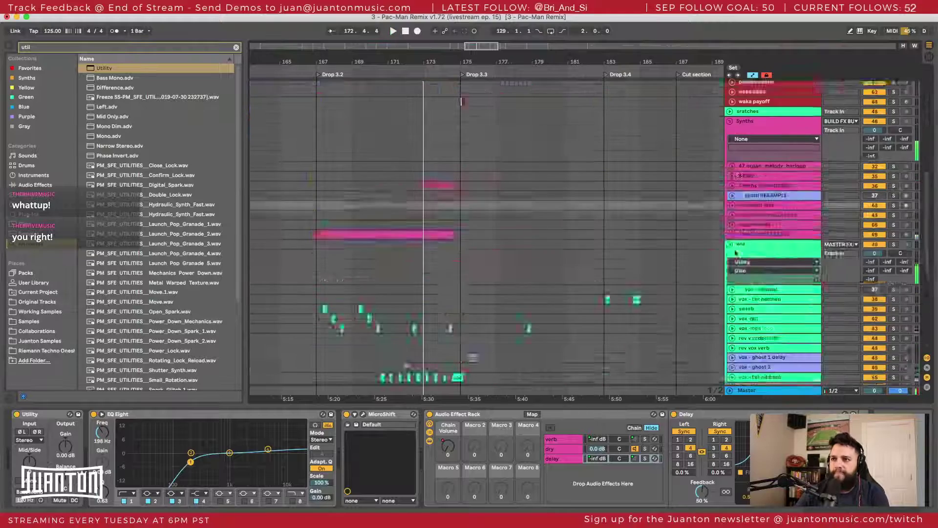
pyautogui.scroll(3, 748, 237)
pyautogui.click(733, 184)
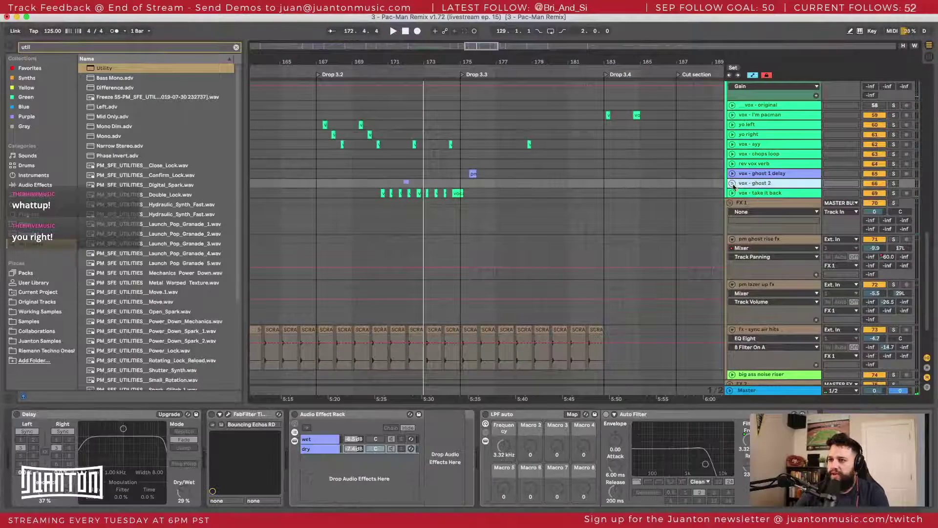
pyautogui.click(396, 211)
pyautogui.press('space')
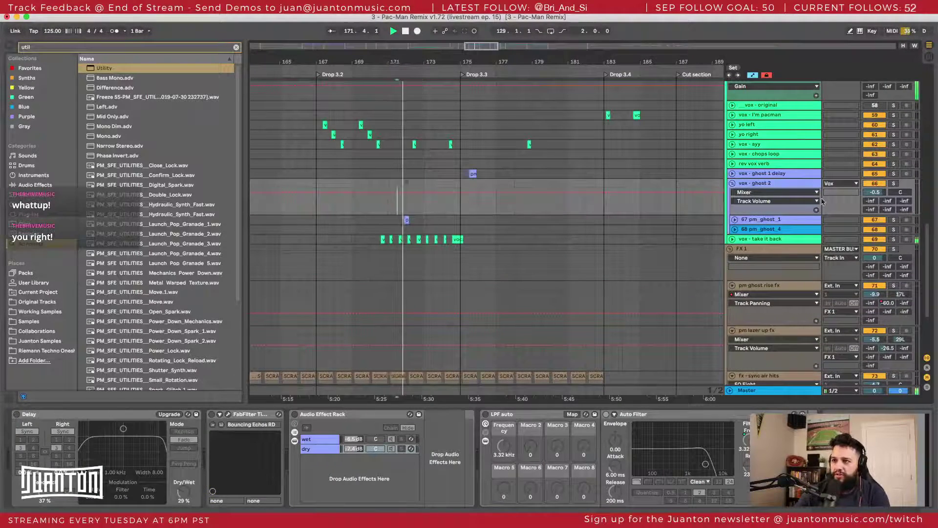
pyautogui.click(893, 219)
pyautogui.press('space')
pyautogui.press('space')
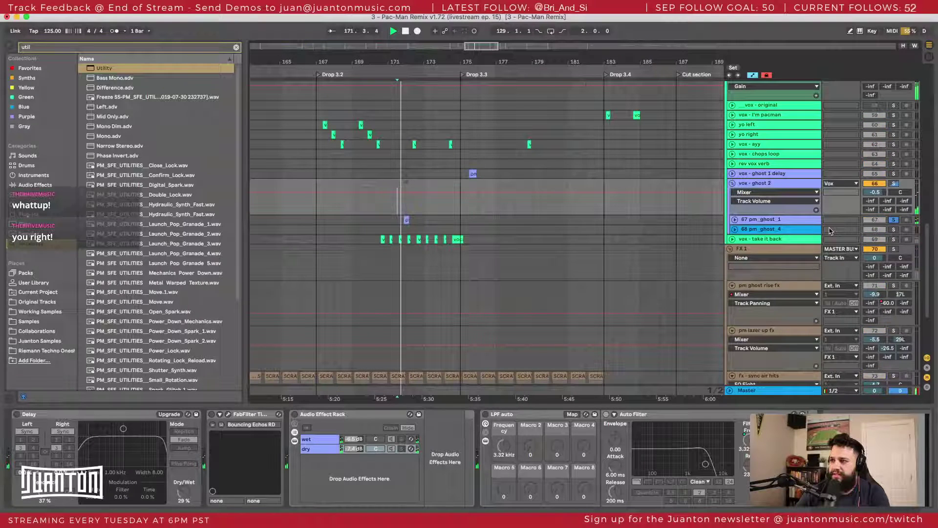
# Step: Expand pm_ghost_1, replay it soloed to judge its D-Hall Verb send, and show the track's devices
pyautogui.click(734, 219)
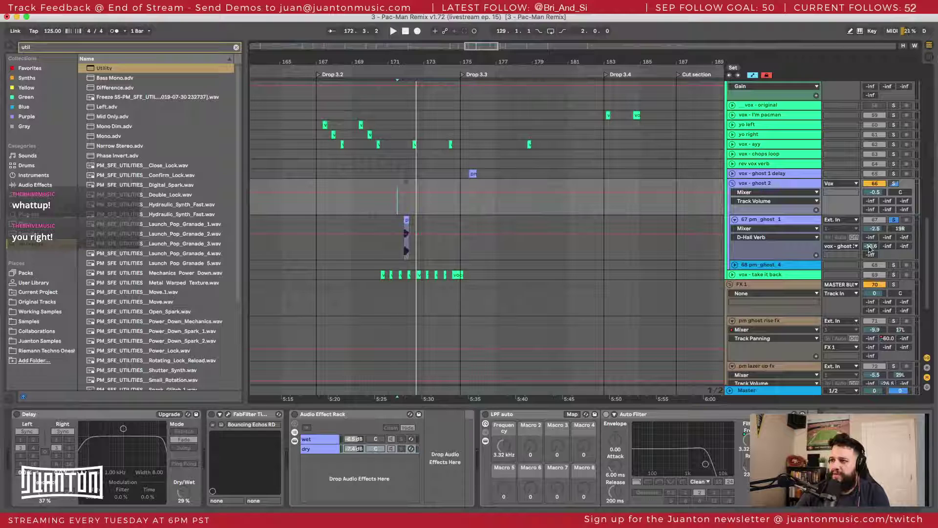
pyautogui.press('space')
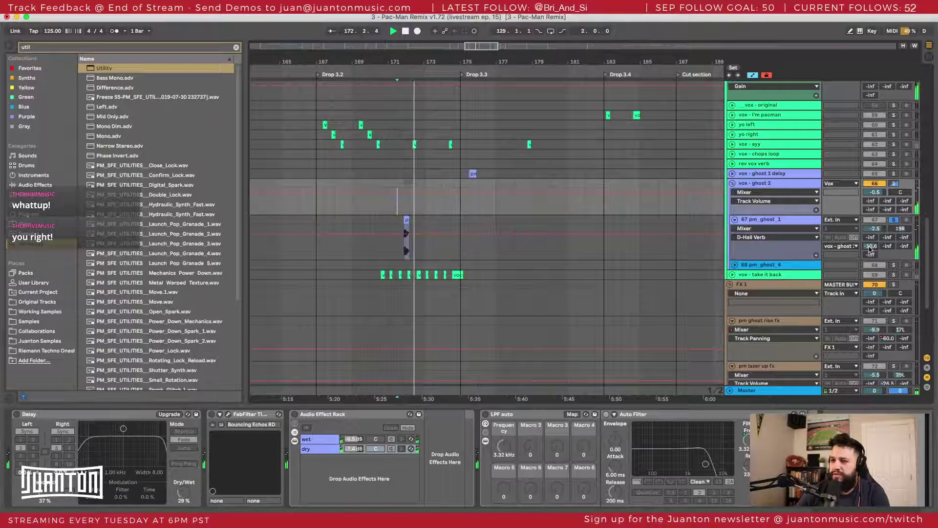
pyautogui.press('space')
pyautogui.press('space')
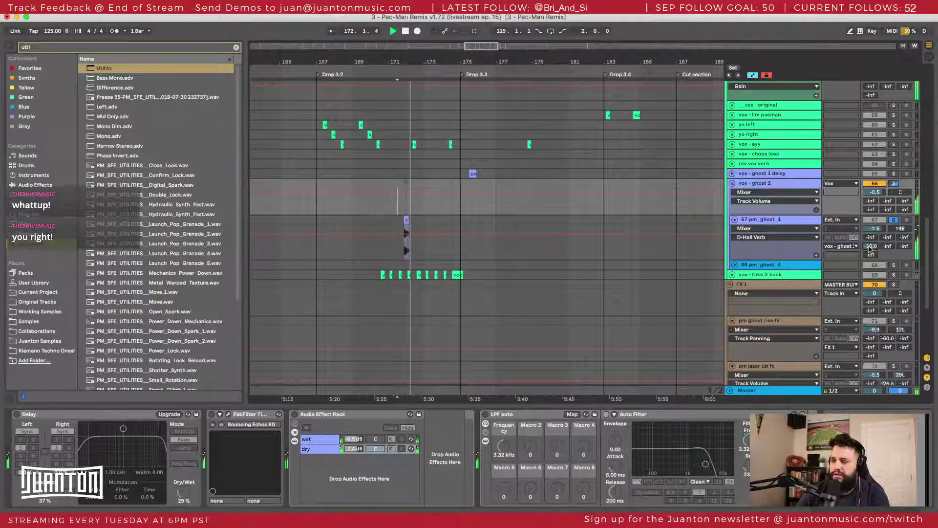
pyautogui.click(769, 219)
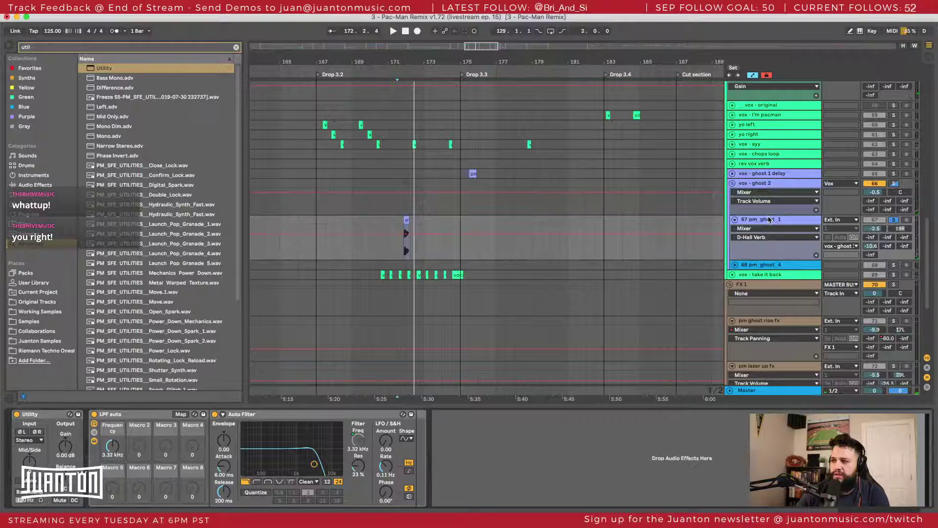
# Step: Find EQ Eight in the browser and add it at the end of the vox - ghost 2 effect chain
pyautogui.click(765, 188)
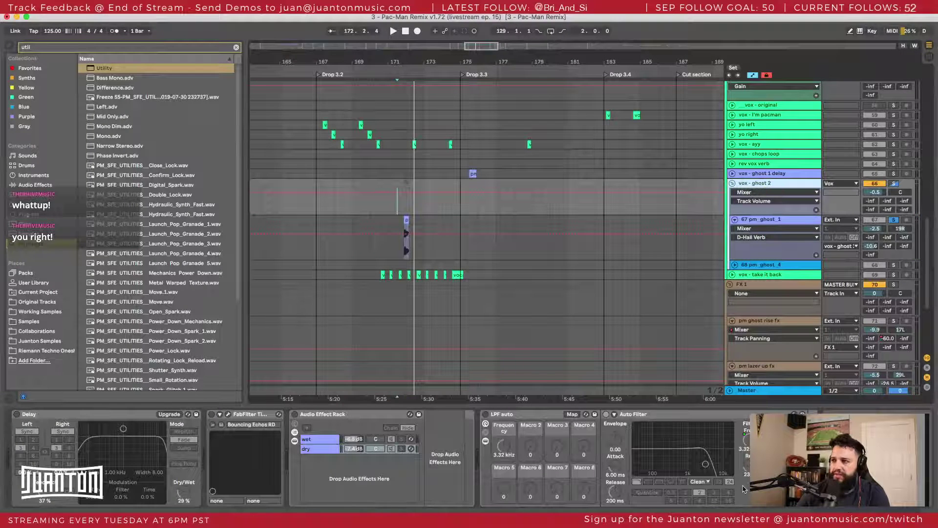
pyautogui.press('super+f')
pyautogui.write('eq')
pyautogui.moveTo(108, 78); pyautogui.dragTo(121, 88)
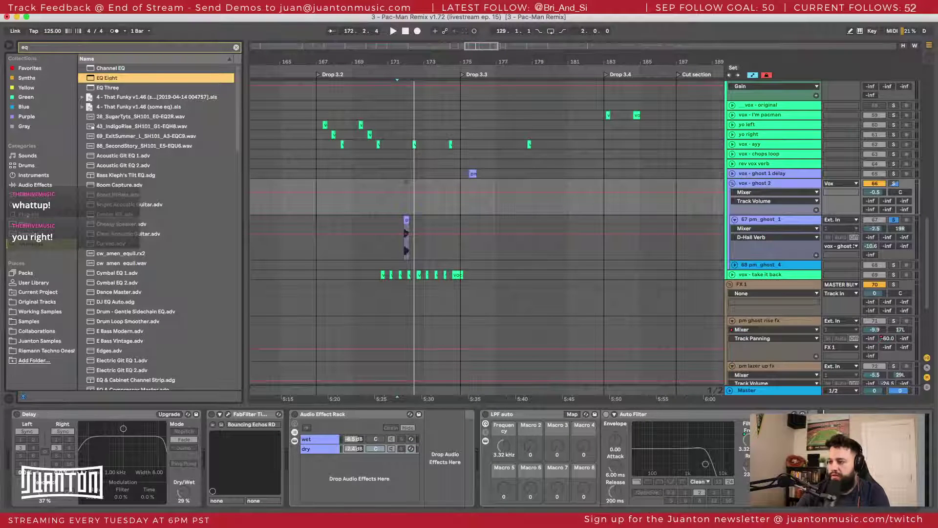
pyautogui.moveTo(826, 450); pyautogui.dragTo(831, 454)
# Step: Make band 1 of the vox - ghost 2 EQ Eight a low cut at about 225 Hz and play the result
pyautogui.click(714, 492)
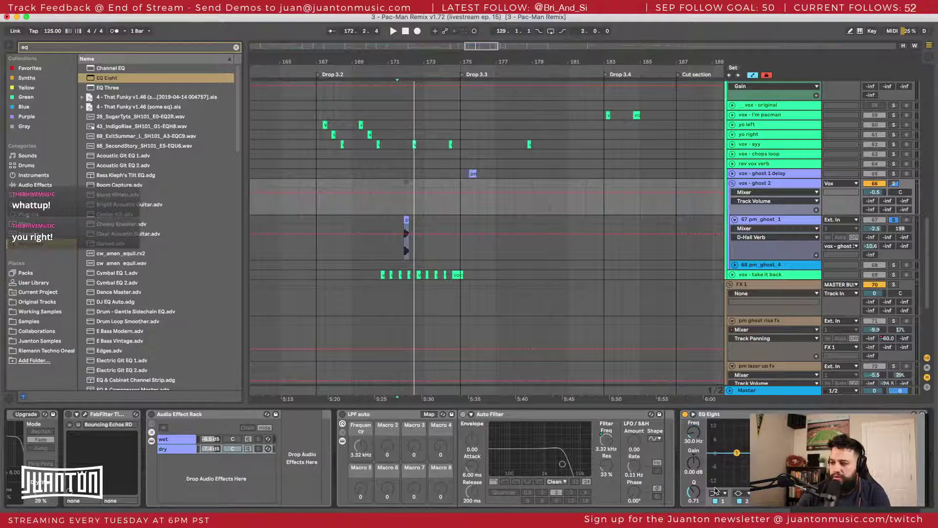
pyautogui.click(720, 494)
pyautogui.click(718, 441)
pyautogui.moveTo(737, 453); pyautogui.dragTo(777, 454)
pyautogui.press('space')
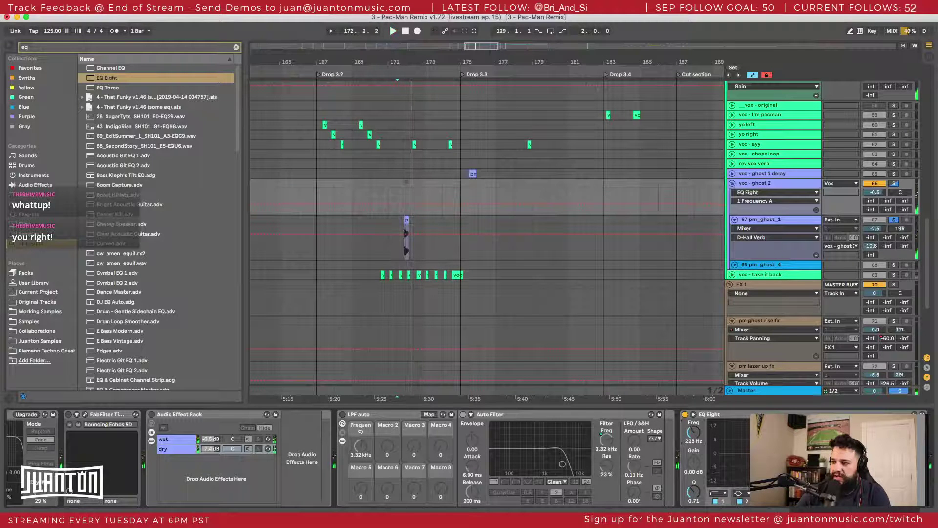
# Step: Raise the low cut of the vox - ghost 2 EQ Eight to 271 Hz and replay from just before the pm_ghost_1 clip
pyautogui.press('space')
pyautogui.press('space')
pyautogui.moveTo(747, 469); pyautogui.dragTo(731, 477)
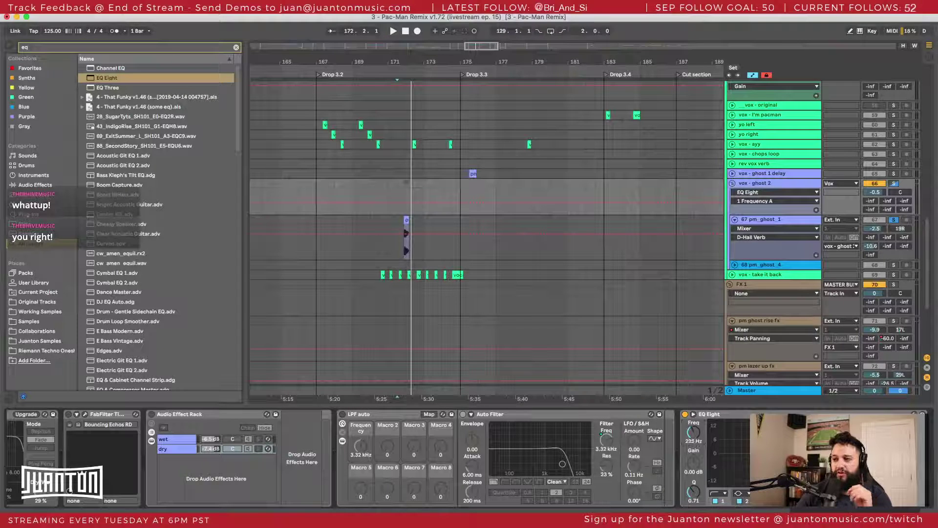
pyautogui.moveTo(693, 432); pyautogui.dragTo(693, 430)
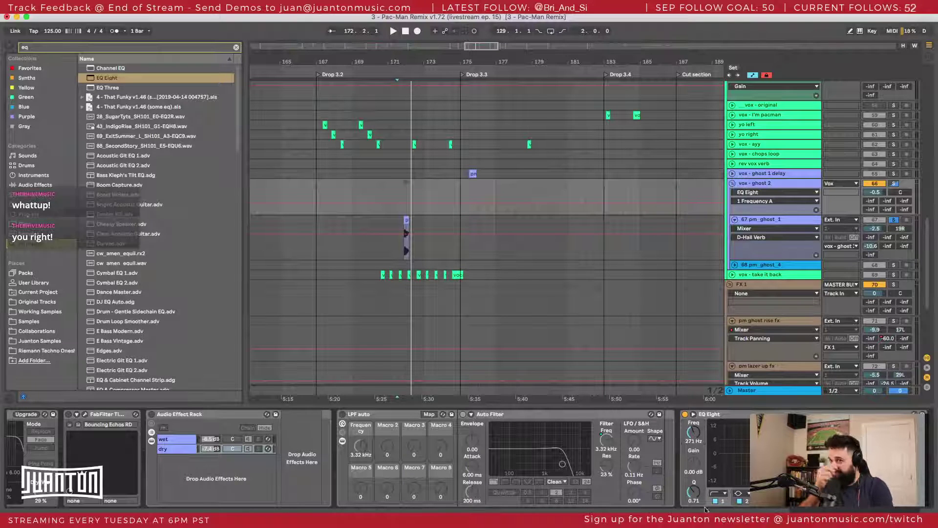
pyautogui.click(399, 191)
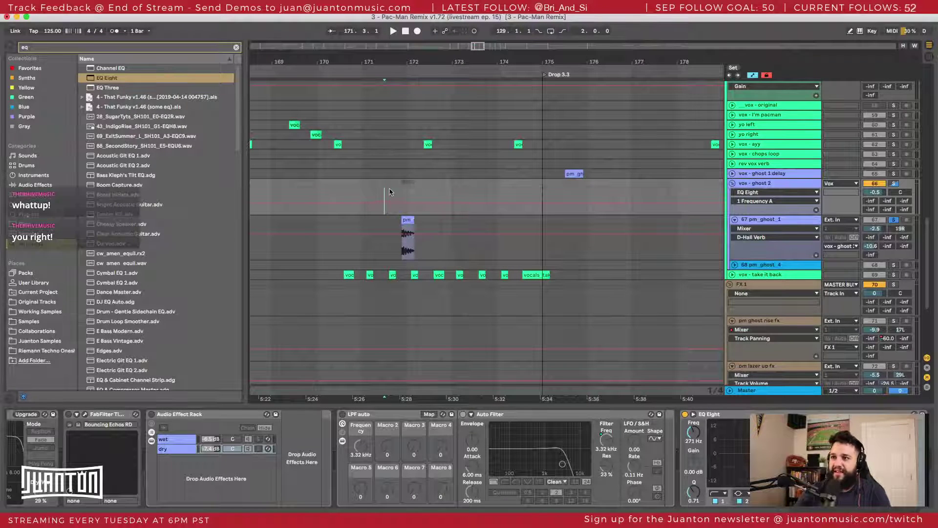
pyautogui.press('space')
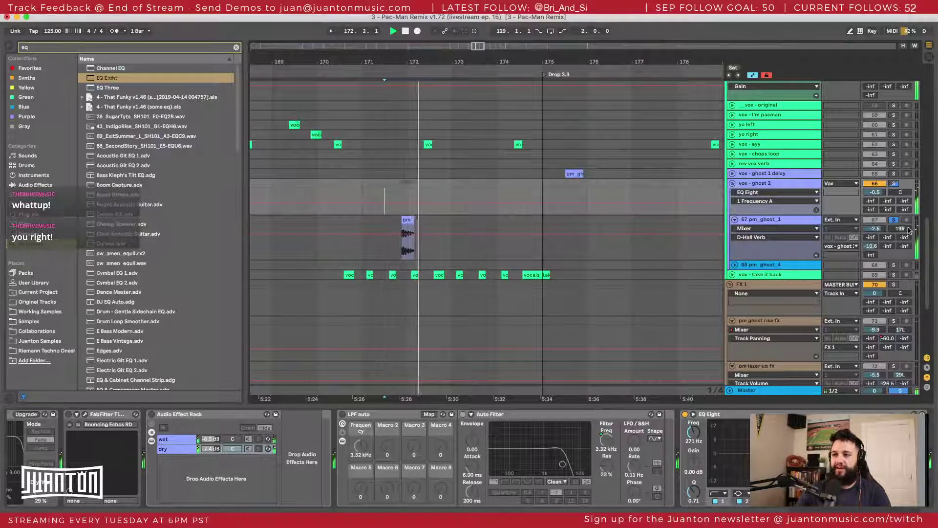
# Step: Make band 8 of the vox - ghost 2 EQ Eight a high cut at about 2.45 kHz and replay the soloed ghost vocal
pyautogui.click(795, 219)
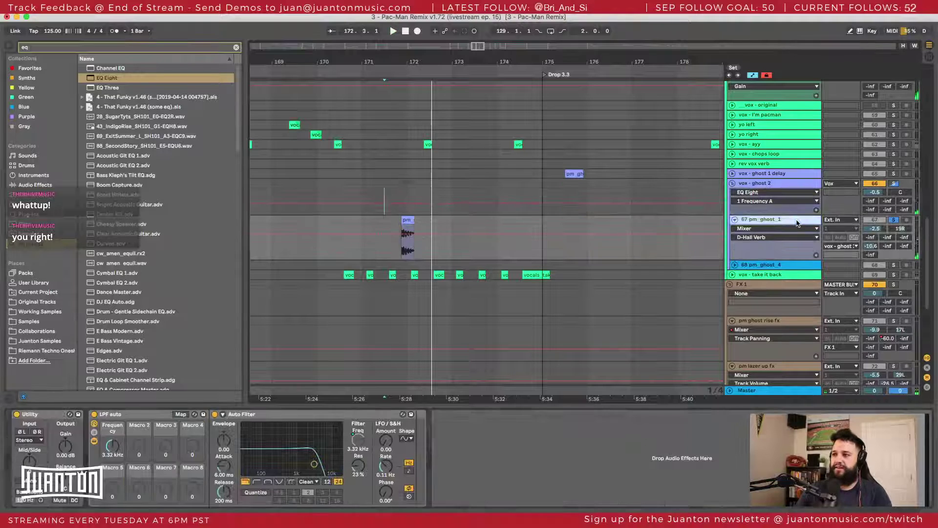
pyautogui.click(784, 190)
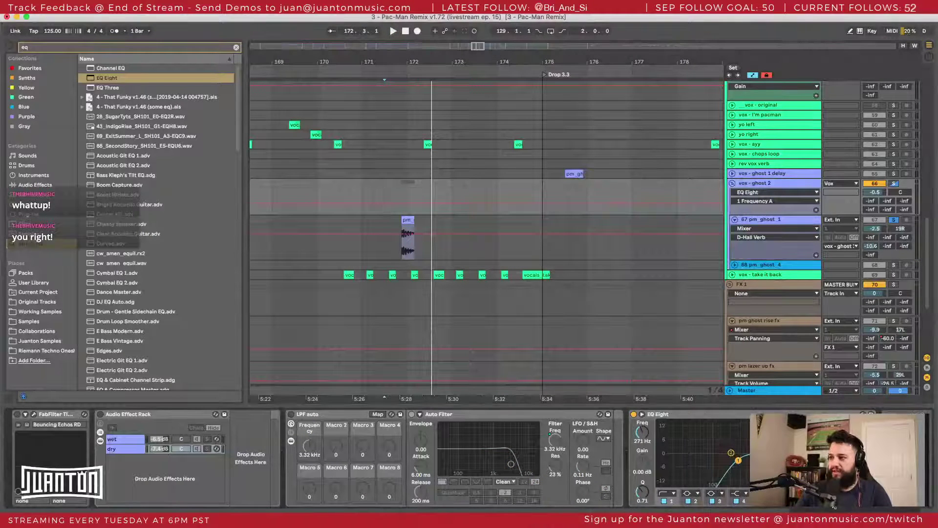
pyautogui.click(833, 494)
pyautogui.click(833, 494)
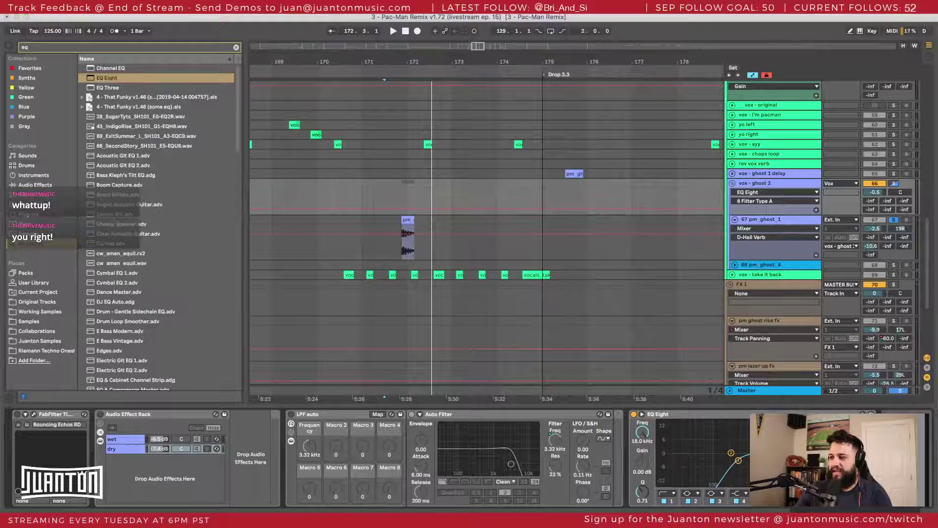
pyautogui.click(833, 489)
pyautogui.moveTo(843, 452); pyautogui.dragTo(817, 465)
pyautogui.press('space')
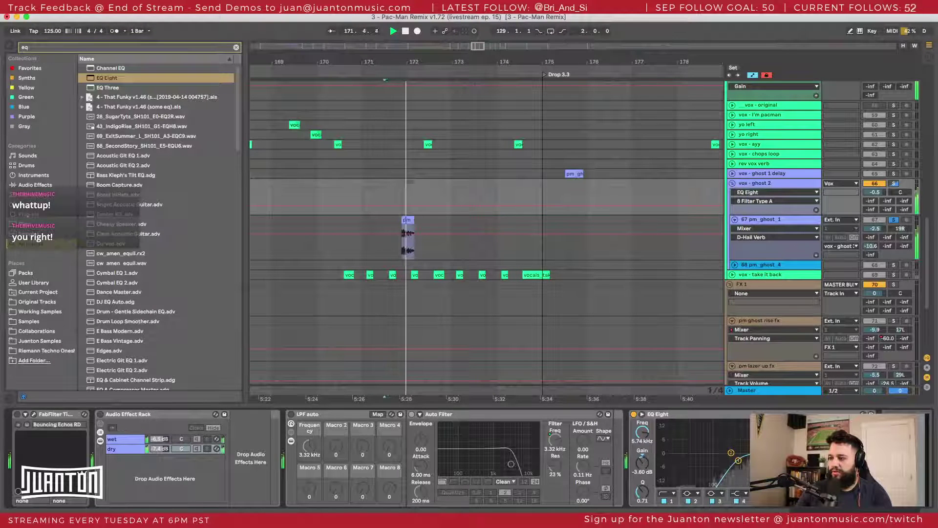
pyautogui.press('space')
pyautogui.press('space')
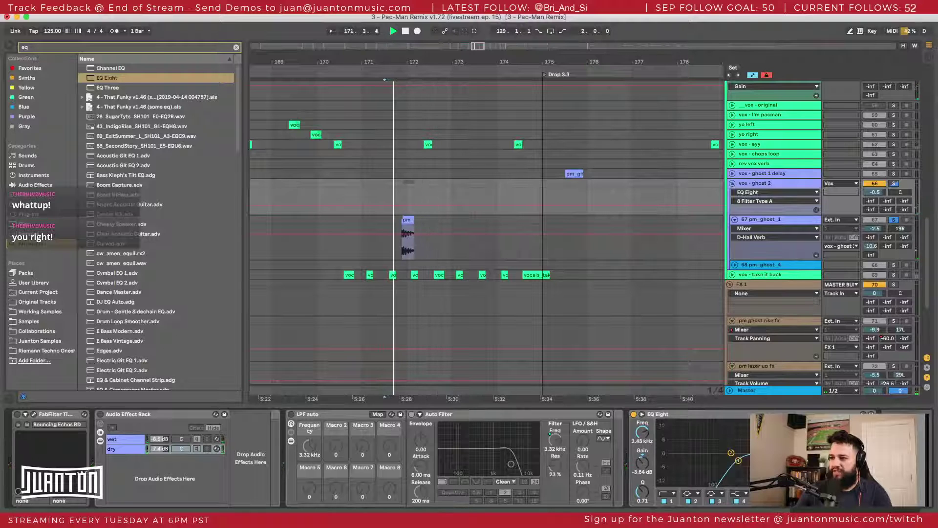
pyautogui.press('space')
pyautogui.press('space')
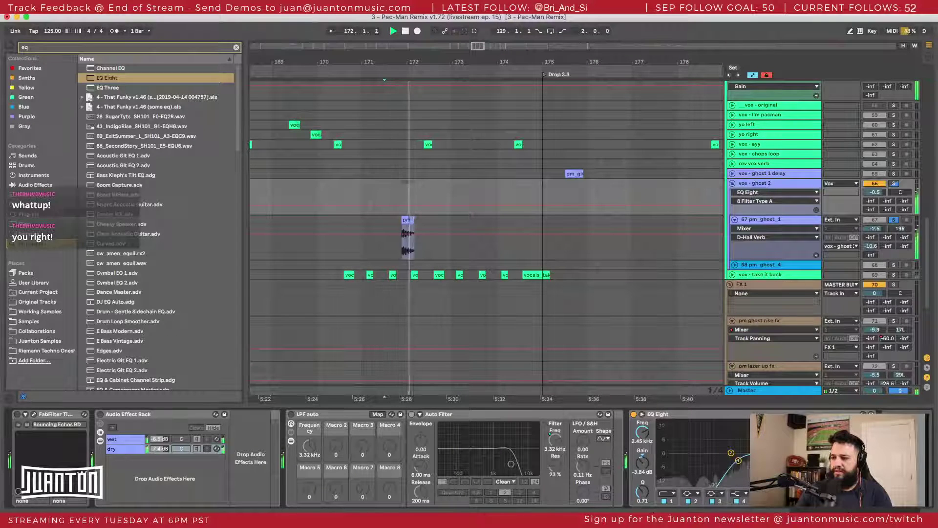
# Step: Lower pm_ghost_1's D-Hall Verb send to -13.4 dB and set the group EQ Eight's high cut to 7.45 kHz during playback
pyautogui.moveTo(880, 249); pyautogui.dragTo(879, 256)
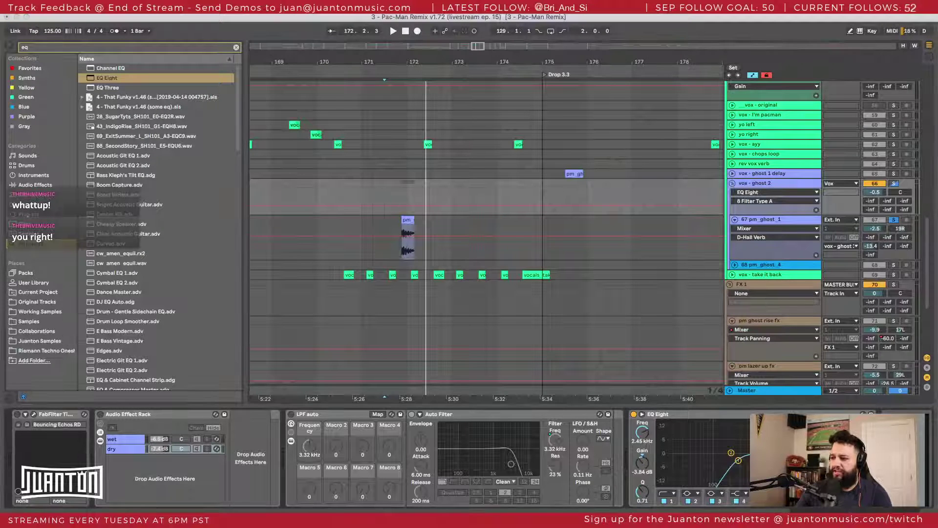
pyautogui.click(643, 433)
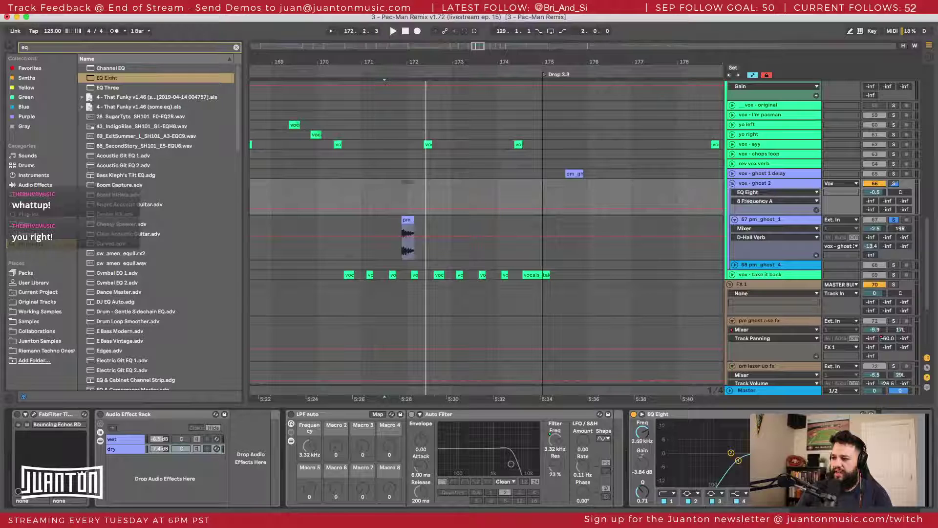
pyautogui.moveTo(642, 433); pyautogui.dragTo(643, 426)
pyautogui.hscroll(-1, 643, 432)
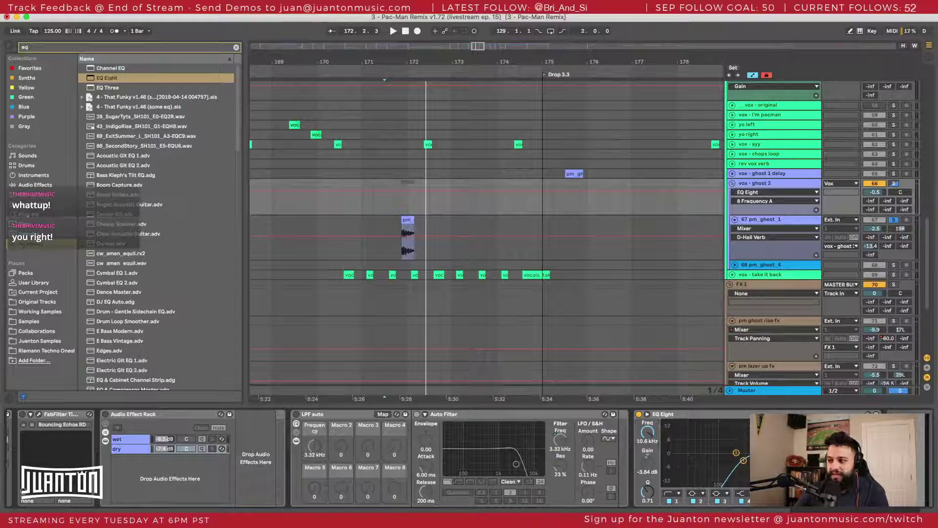
pyautogui.press('space')
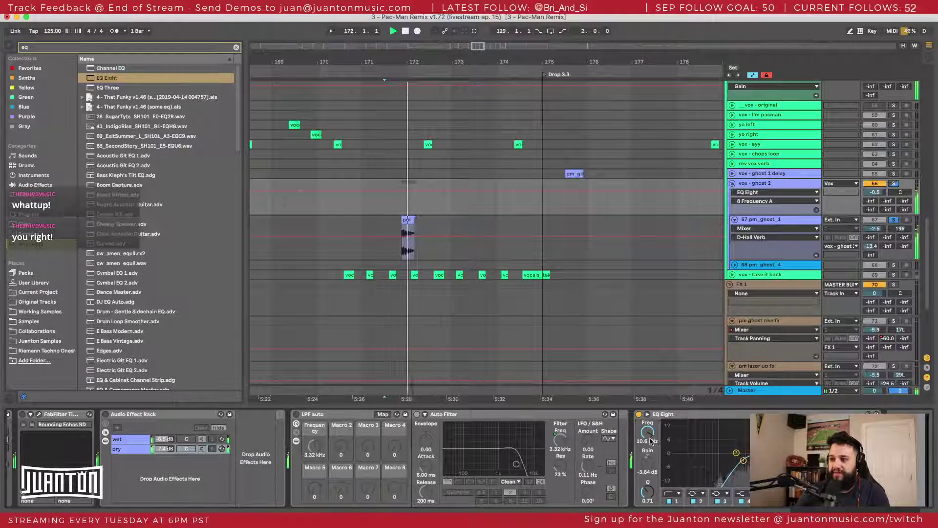
pyautogui.moveTo(648, 442); pyautogui.dragTo(648, 448)
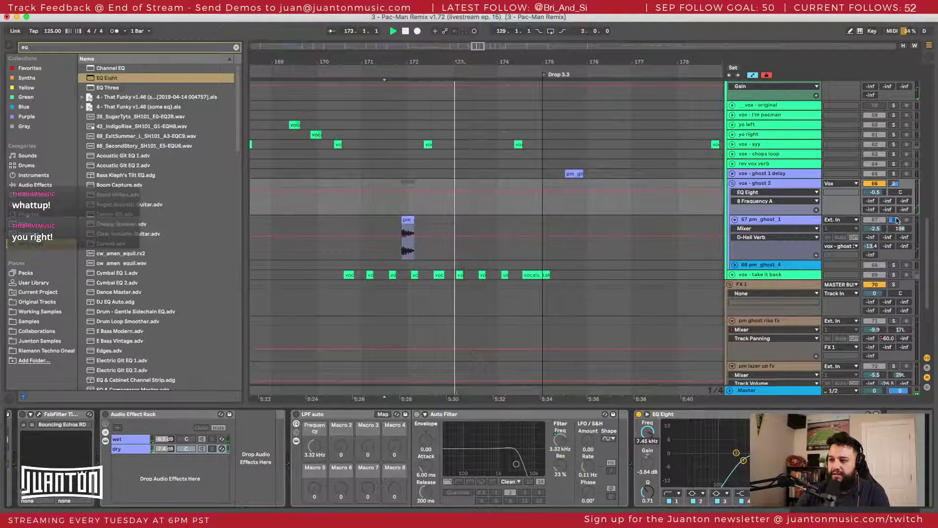
# Step: Unsolo pm_ghost_1, play it in the full mix, and lower its D-Hall Verb send to -17.0 dB
pyautogui.click(893, 219)
pyautogui.scroll(-2, 533, 205)
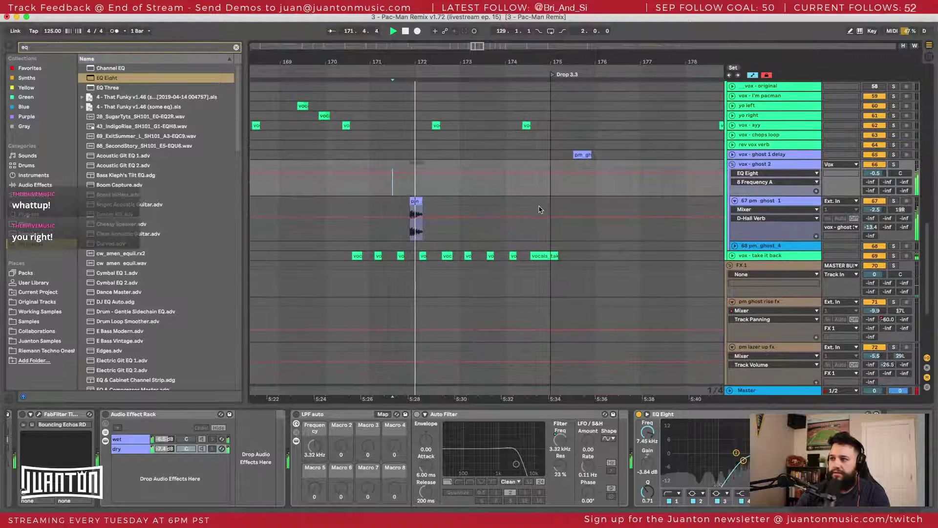
pyautogui.press('space')
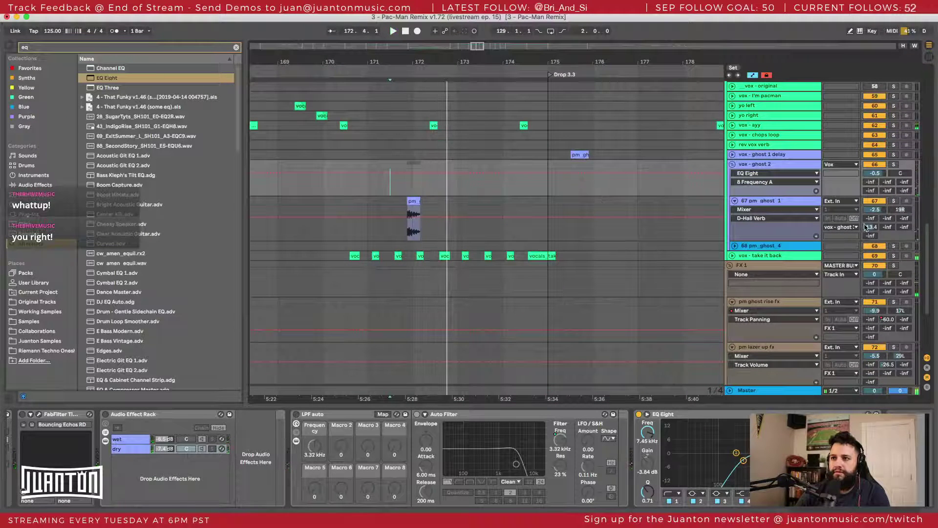
pyautogui.moveTo(867, 227)
pyautogui.mouseDown()
pyautogui.moveTo(895, 218)
pyautogui.moveTo(867, 229)
pyautogui.moveTo(867, 209)
pyautogui.mouseUp()
pyautogui.press('space')
pyautogui.press('space')
pyautogui.press('space')
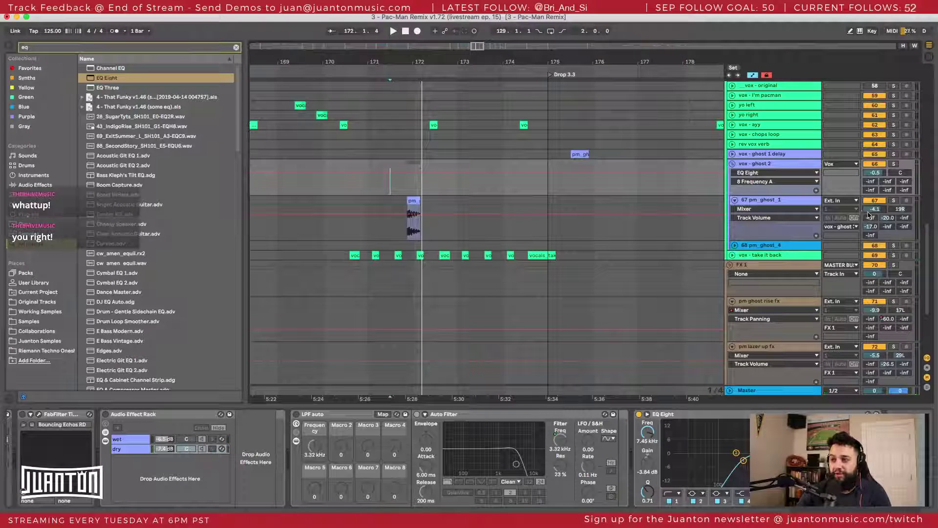
# Step: Set pm_ghost_1's track volume to -3.7 dB and replay the passage in the full mix
pyautogui.press('space')
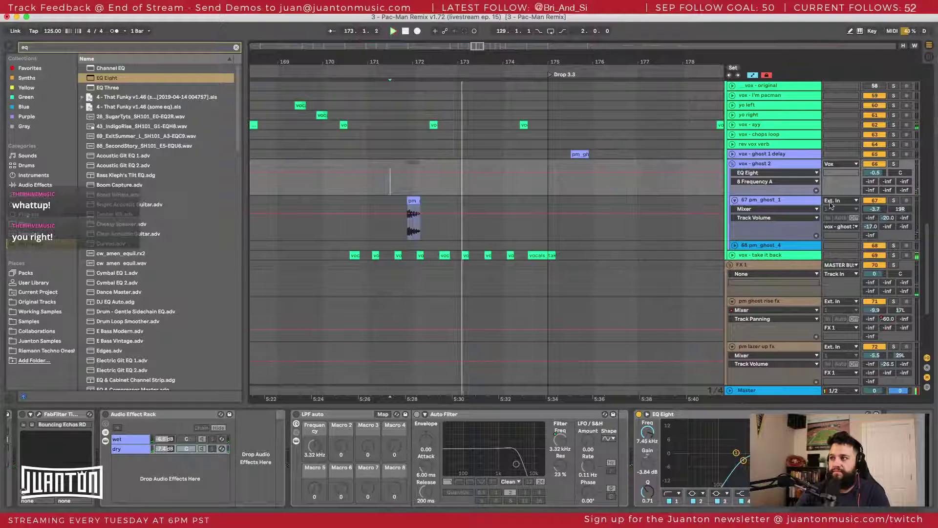
pyautogui.press('space')
pyautogui.press('space')
pyautogui.press('+')
pyautogui.press('+')
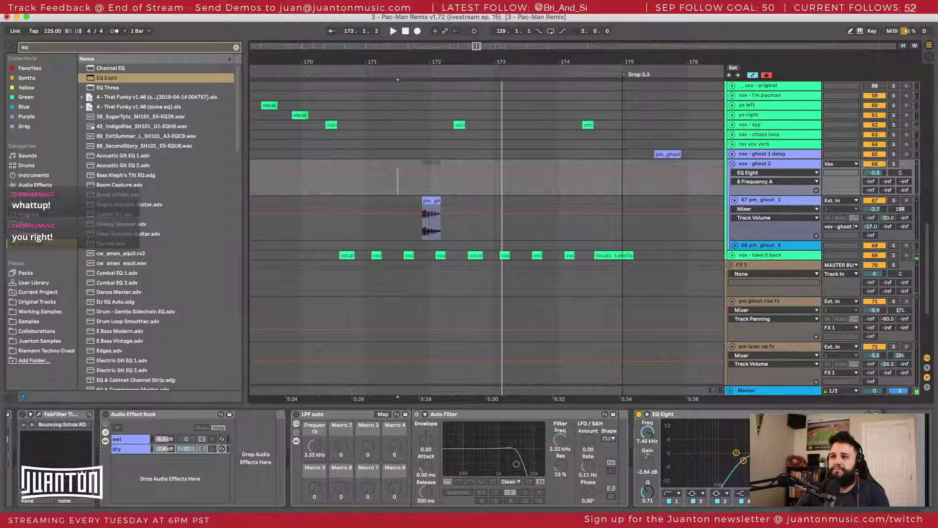
# Step: Clear the browser search and compare the device chains of pm_ghost_1, vox - ghost 1 delay and vox - ghost 2
pyautogui.press('super+f')
pyautogui.press('BackSpace')
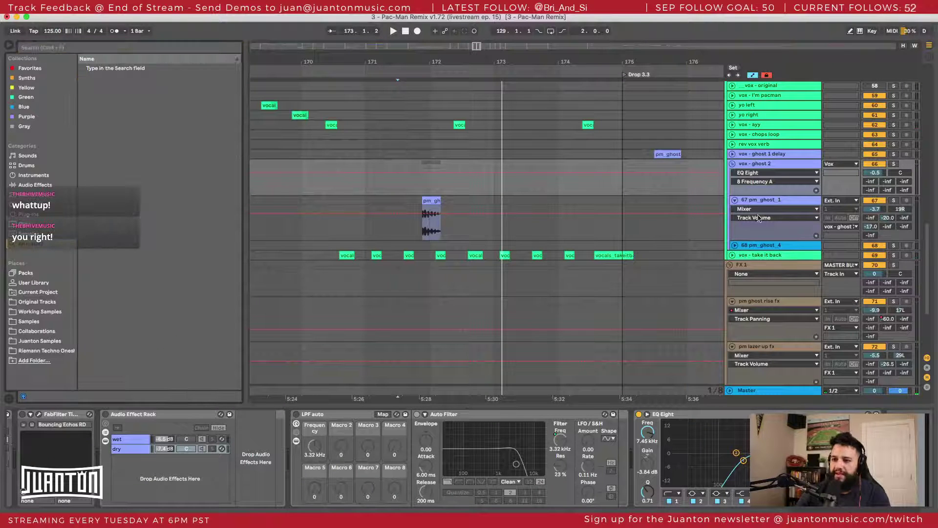
pyautogui.click(803, 200)
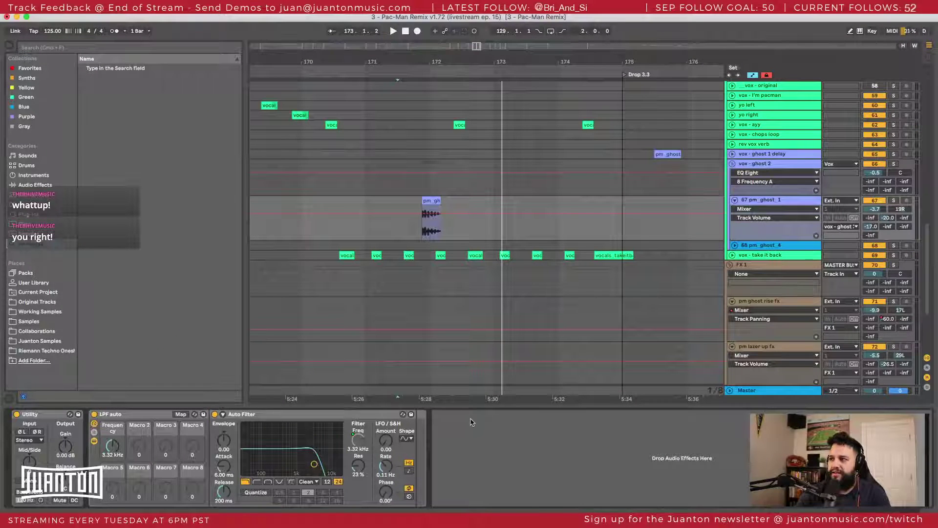
pyautogui.click(759, 166)
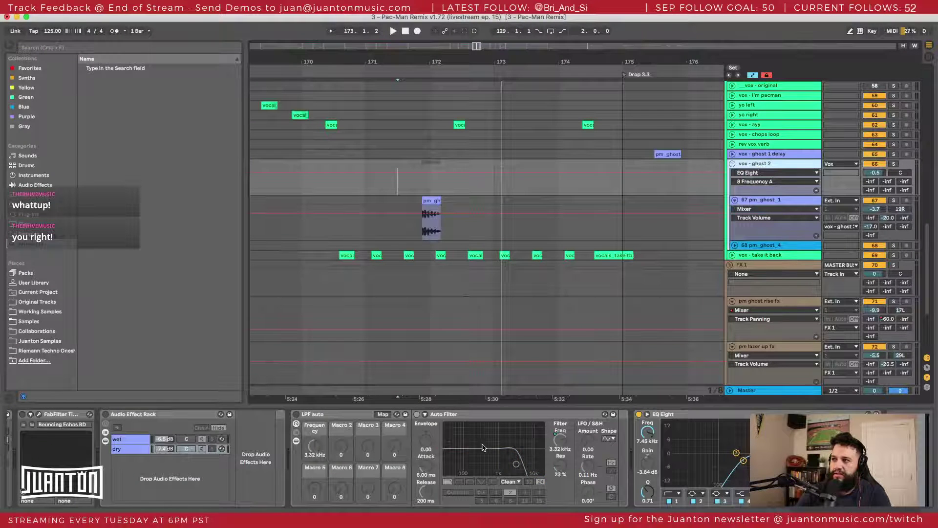
pyautogui.hscroll(-4, 483, 447)
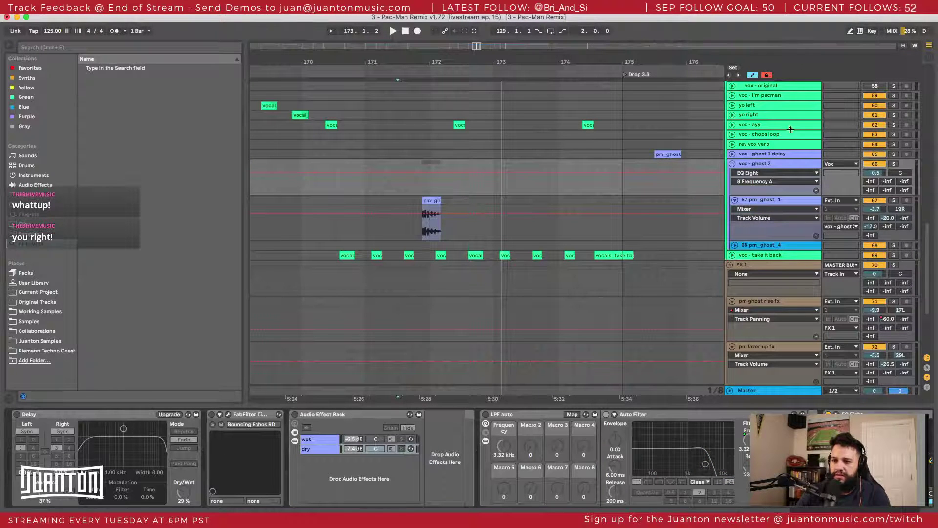
pyautogui.click(776, 155)
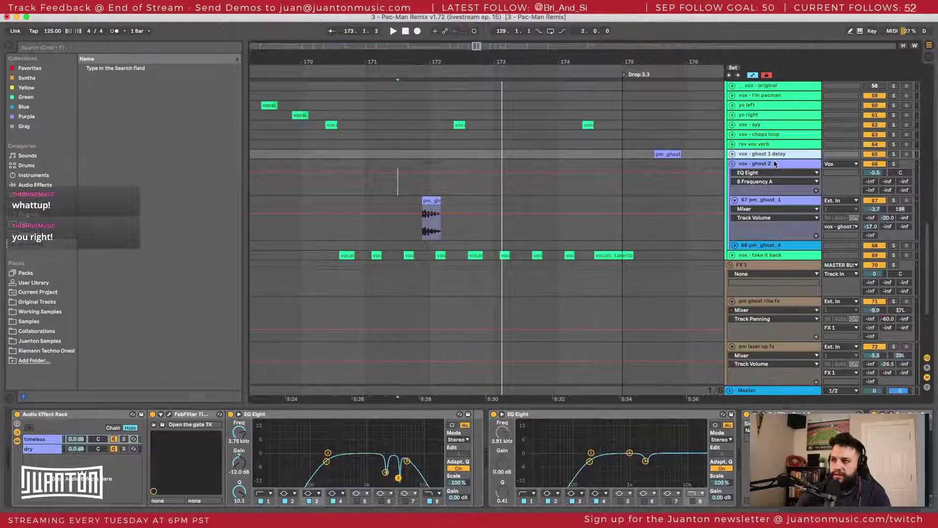
pyautogui.click(774, 164)
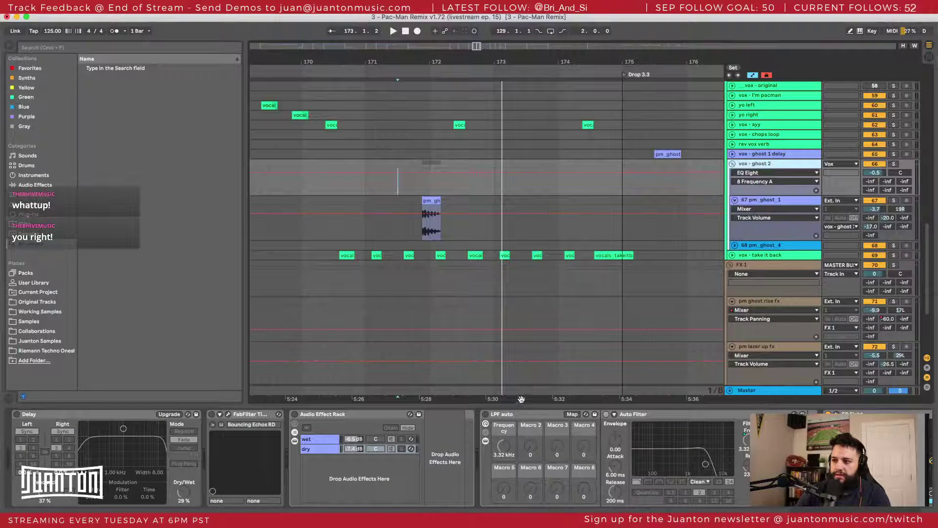
pyautogui.click(768, 173)
pyautogui.click(769, 176)
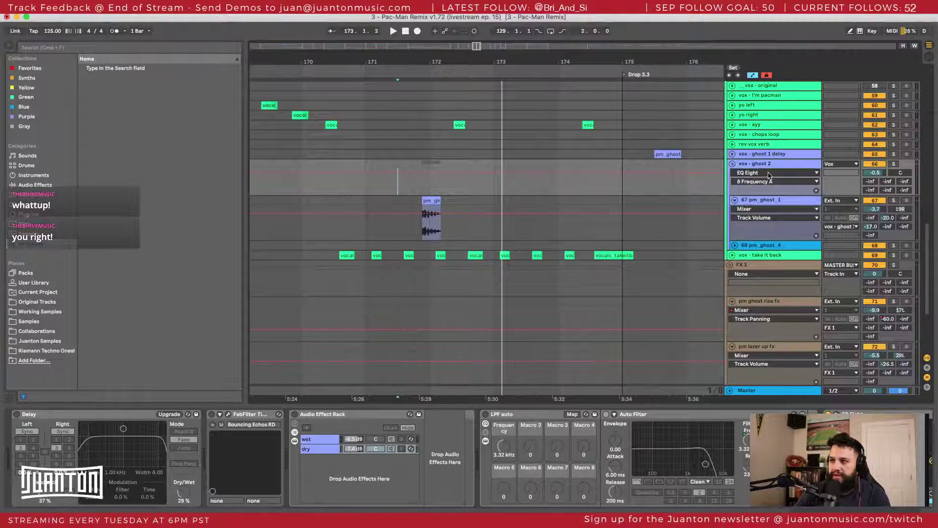
pyautogui.rightClick(765, 191)
pyautogui.click(759, 197)
pyautogui.rightClick(753, 227)
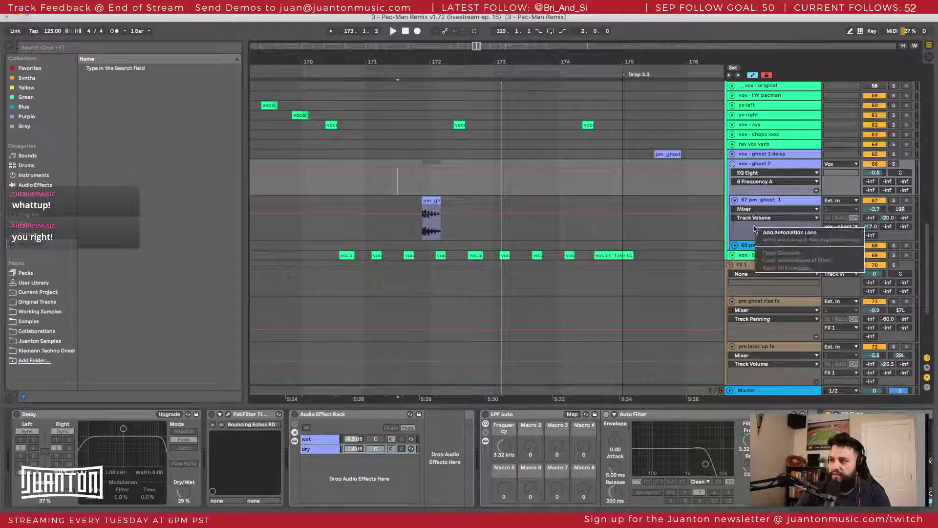
pyautogui.click(748, 237)
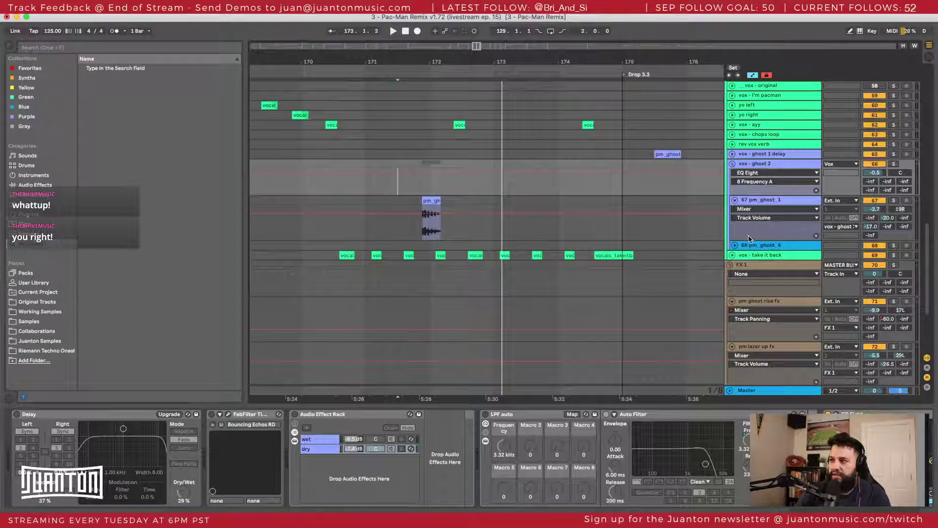
# Step: Delete the Delay, FabFilter, Audio Effect Rack and LPF auto devices from vox - ghost 2, keeping only EQ Eight, and check pm_ghost_1's chain
pyautogui.click(83, 413)
pyautogui.press('Delete')
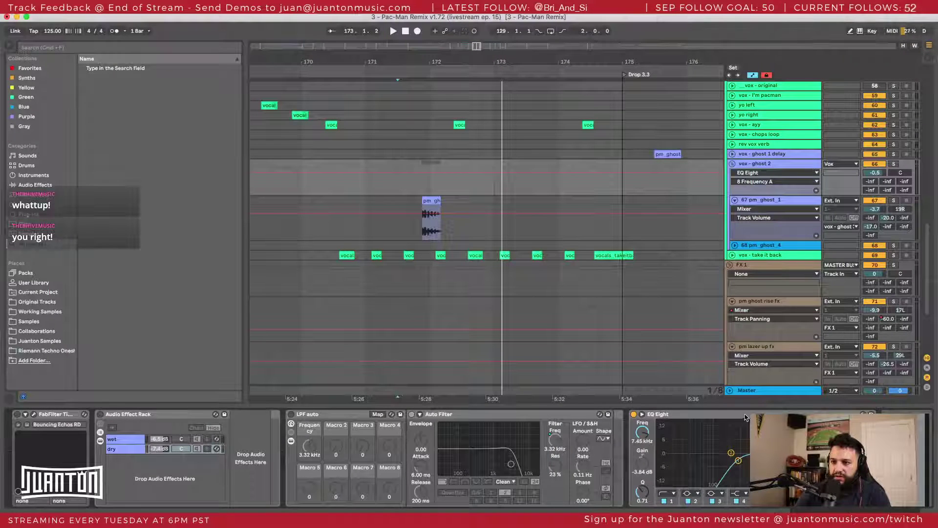
pyautogui.click(576, 414)
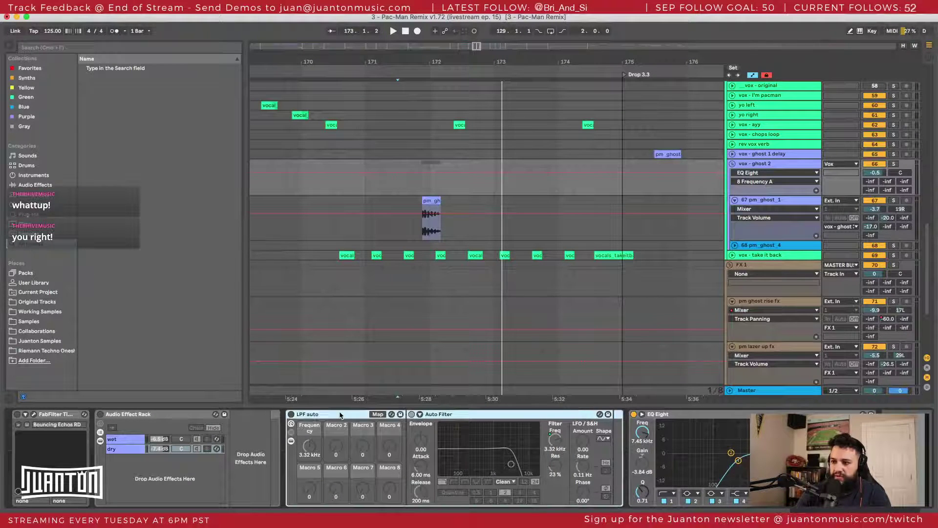
pyautogui.press('super+z')
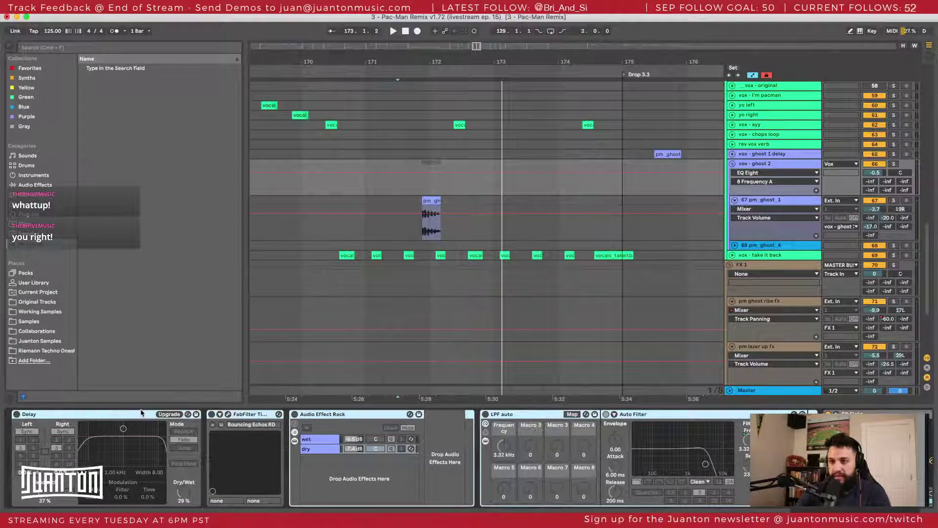
pyautogui.press('Delete')
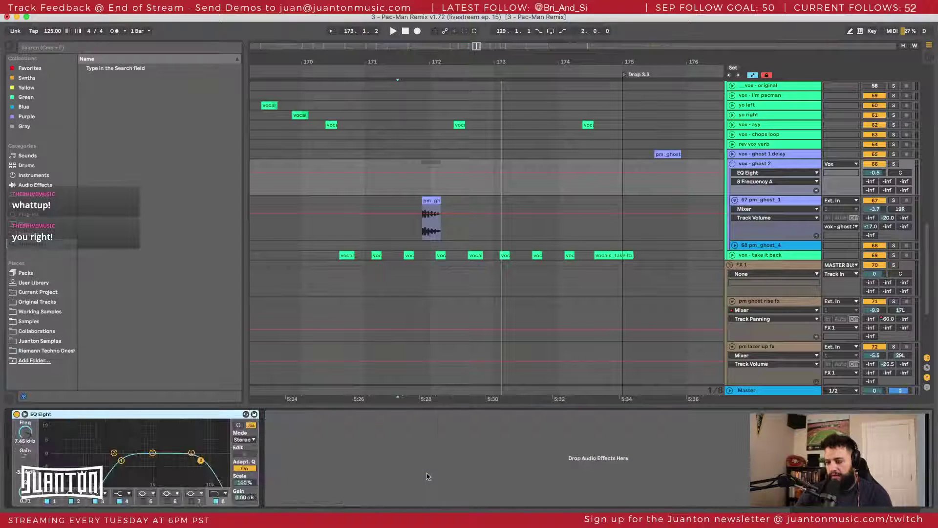
pyautogui.click(753, 202)
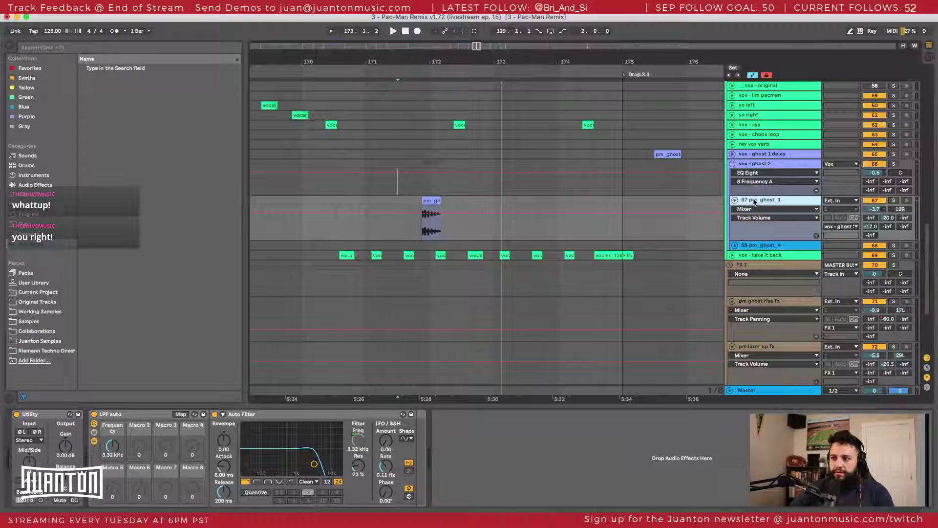
pyautogui.click(765, 166)
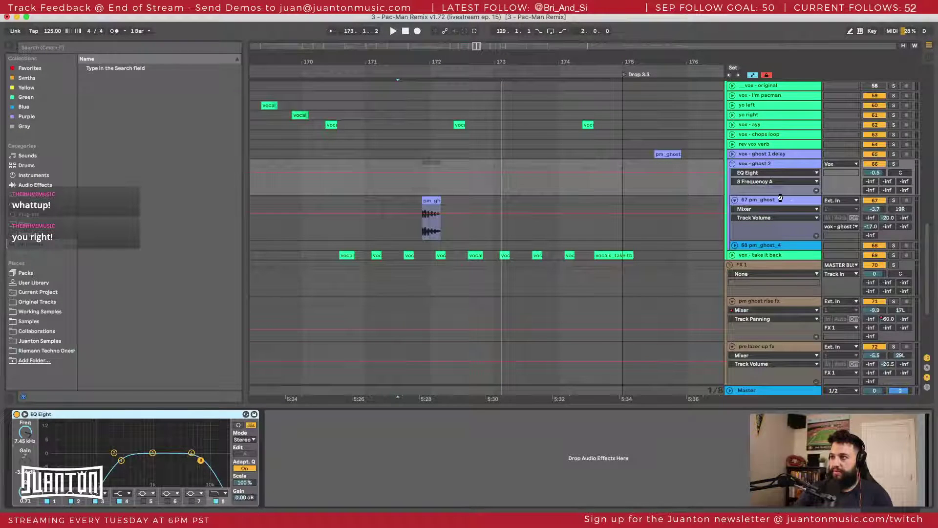
# Step: Check the device chains of pm_ghost_1, vox - ghost 2 and pm_ghost_4
pyautogui.click(763, 246)
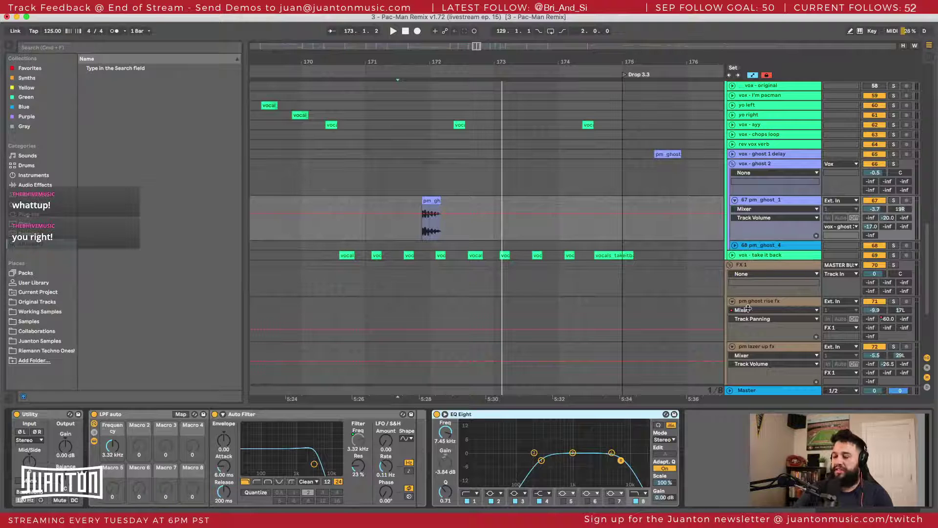
pyautogui.click(773, 162)
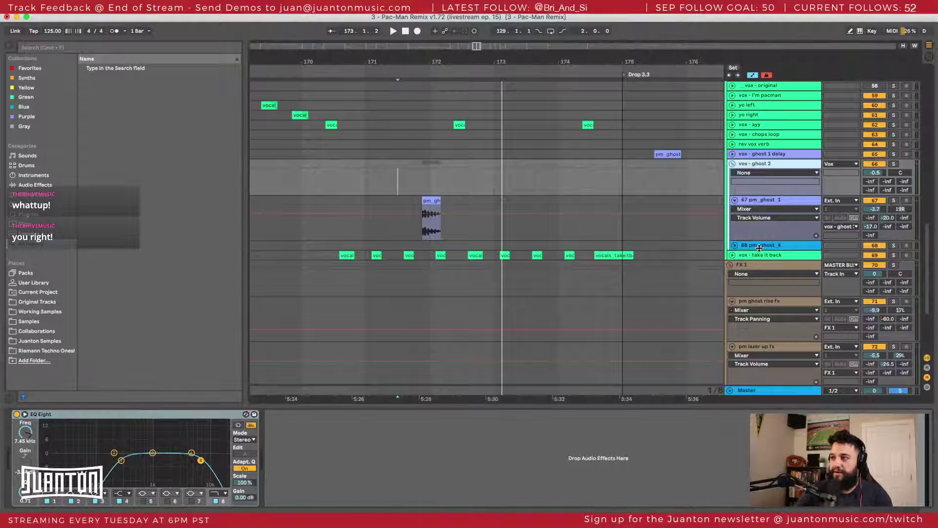
pyautogui.click(759, 245)
# Step: Hide the browser, solo pm_ghost_4 and play its first clip in Break 1 from just before bar 78
pyautogui.moveTo(560, 56); pyautogui.dragTo(531, 18)
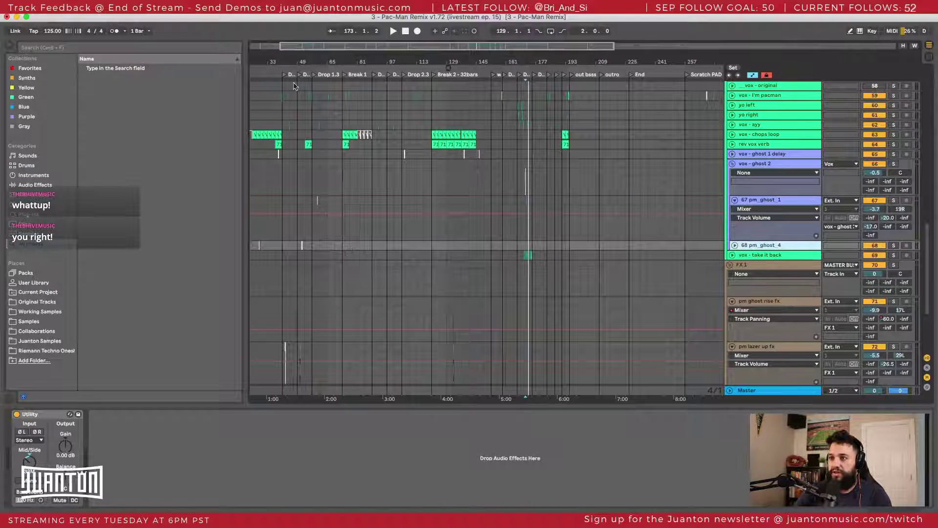
pyautogui.click(11, 45)
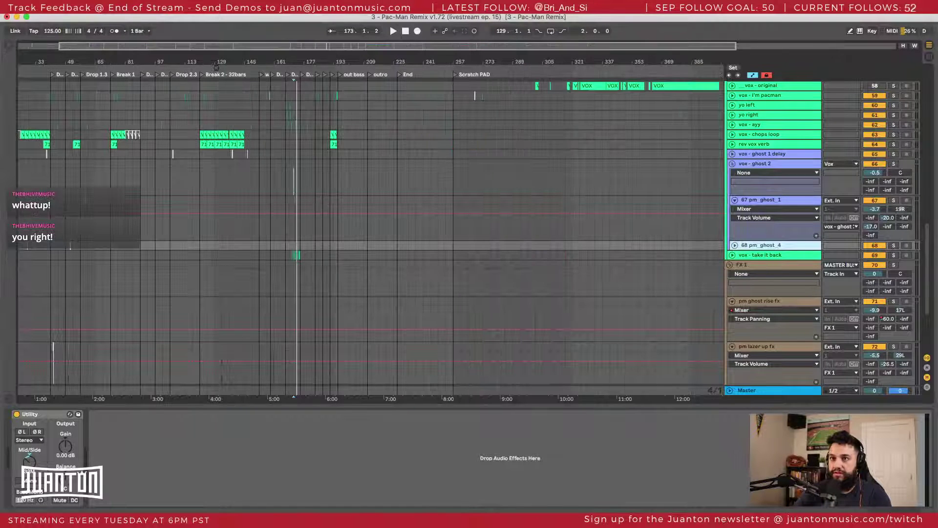
pyautogui.moveTo(108, 62); pyautogui.dragTo(340, 63)
pyautogui.click(386, 247)
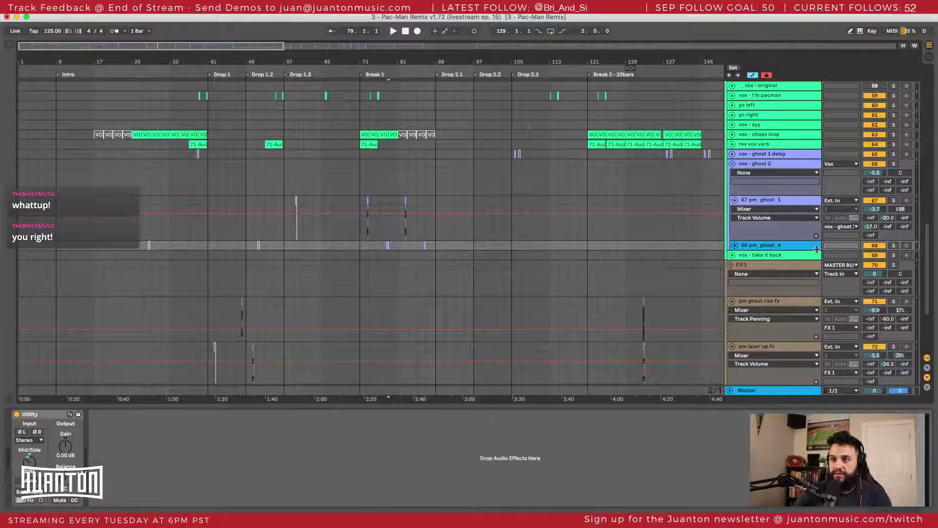
pyautogui.click(892, 246)
pyautogui.press('space')
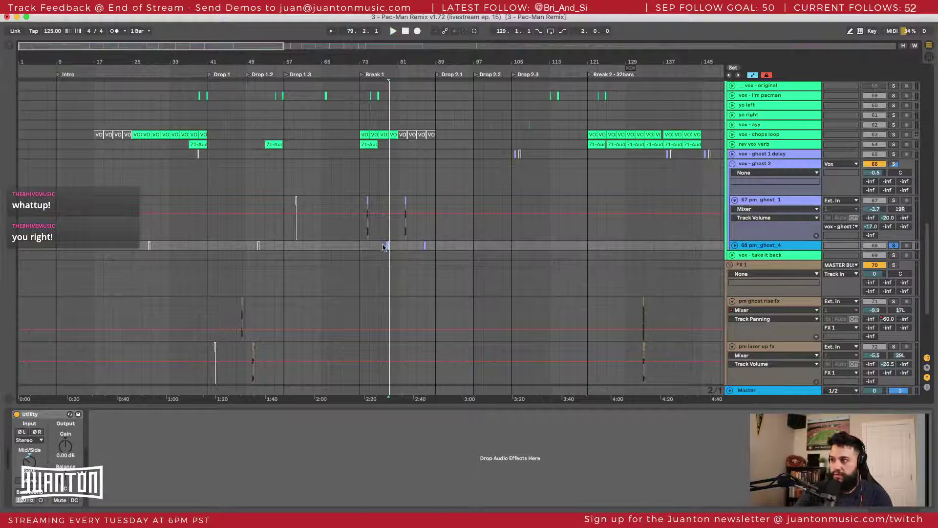
pyautogui.click(383, 246)
pyautogui.press('space')
pyautogui.moveTo(386, 61); pyautogui.dragTo(379, 239)
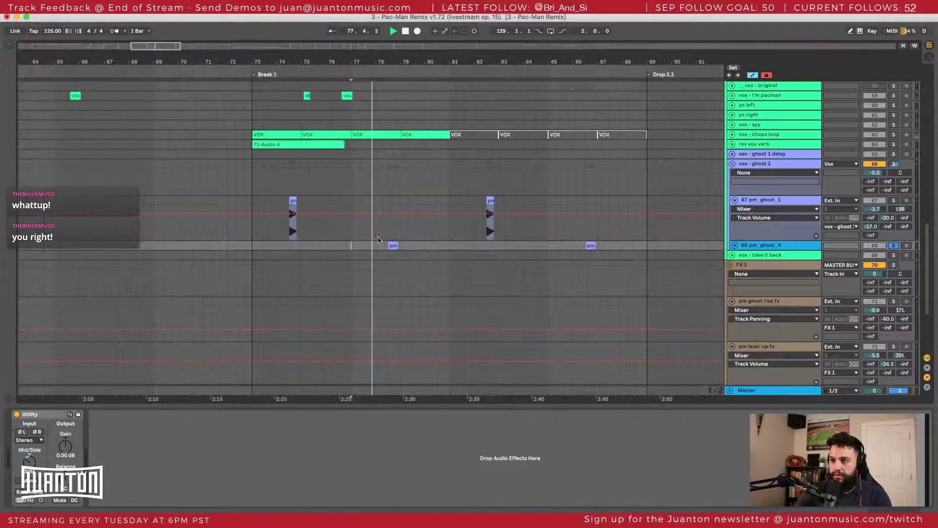
# Step: Unfold the pm_ghost_4 track, set its D-Hall Verb send to -17.8 dB and replay the clip soloed
pyautogui.click(734, 245)
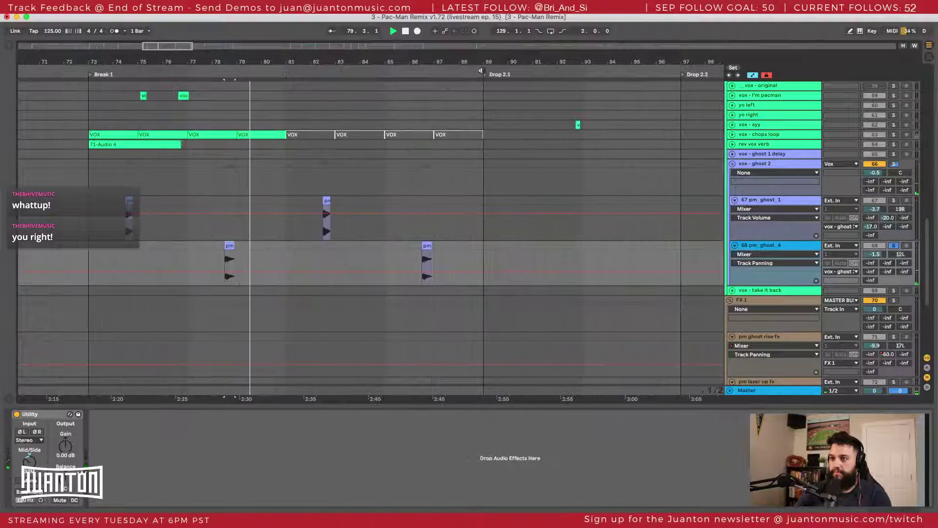
pyautogui.press('space')
pyautogui.moveTo(870, 271)
pyautogui.mouseDown()
pyautogui.moveTo(871, 254)
pyautogui.moveTo(891, 264)
pyautogui.moveTo(871, 267)
pyautogui.mouseUp()
pyautogui.press('space')
pyautogui.press('space')
pyautogui.press('space')
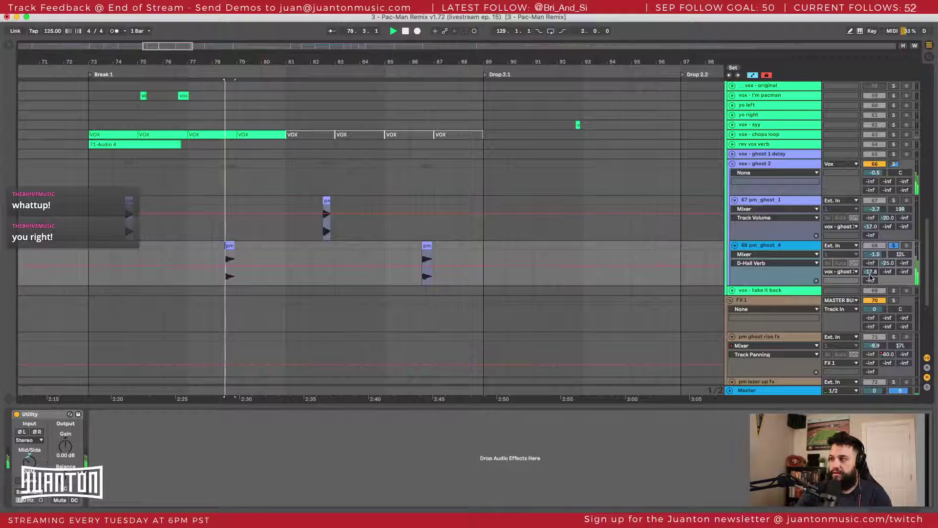
# Step: Unsolo pm_ghost_4 and play the pm_ghost_1 and pm_ghost_4 clips of Break 1 in the full mix
pyautogui.click(894, 245)
pyautogui.press('space')
pyautogui.press('space')
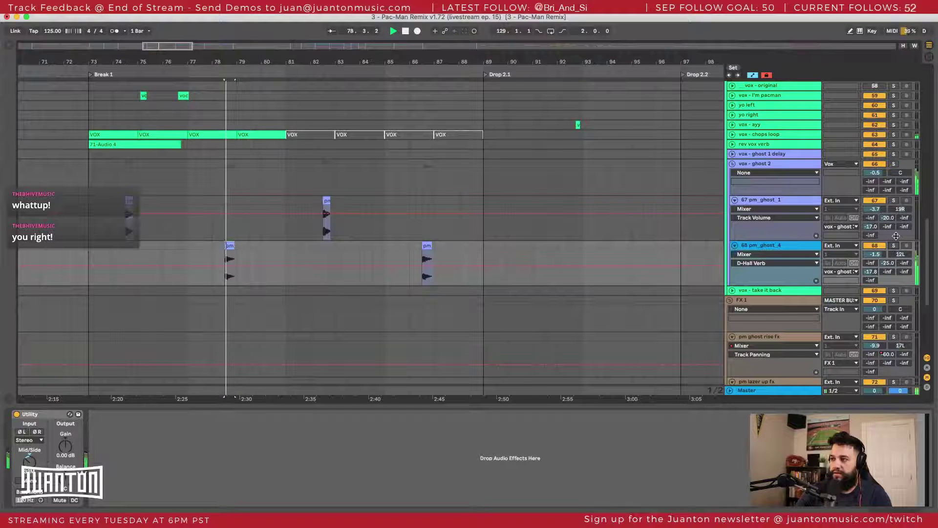
pyautogui.click(216, 223)
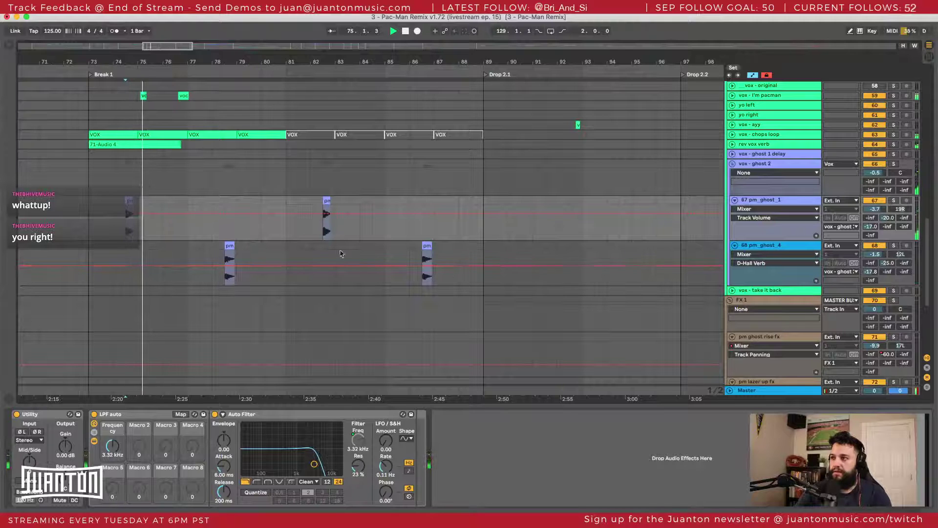
pyautogui.click(224, 201)
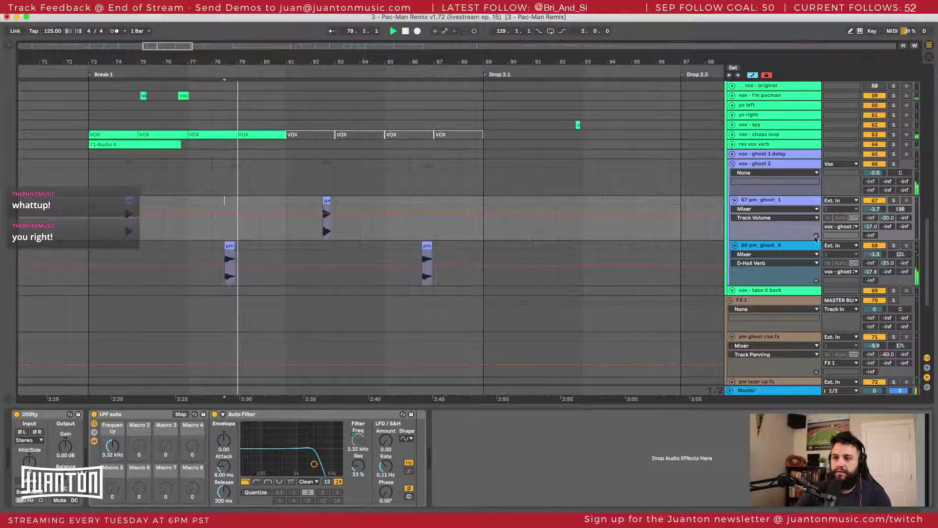
# Step: Set pm_ghost_4's volume to -1.2 dB, D-Hall Verb send to -19.0 dB and B-Wood Room send to -33.0 dB, and replay it soloed
pyautogui.moveTo(878, 253); pyautogui.dragTo(870, 281)
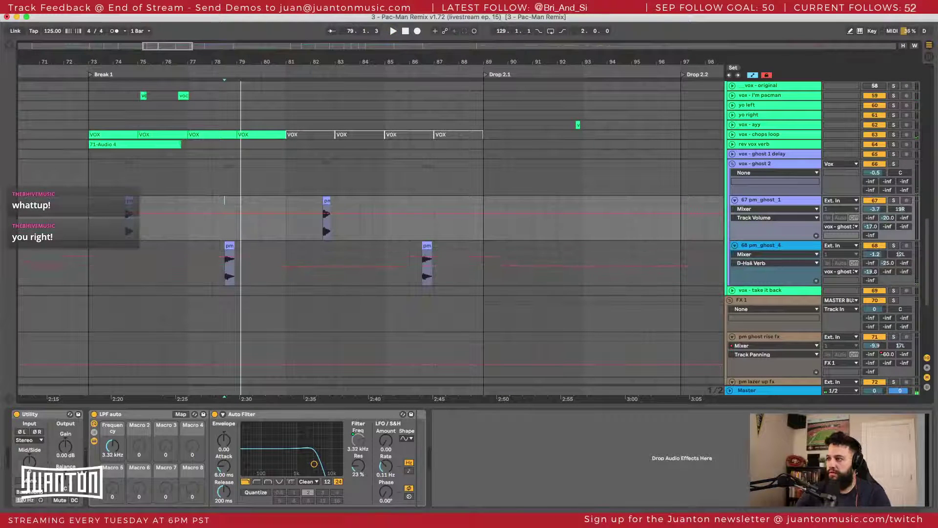
pyautogui.press('space')
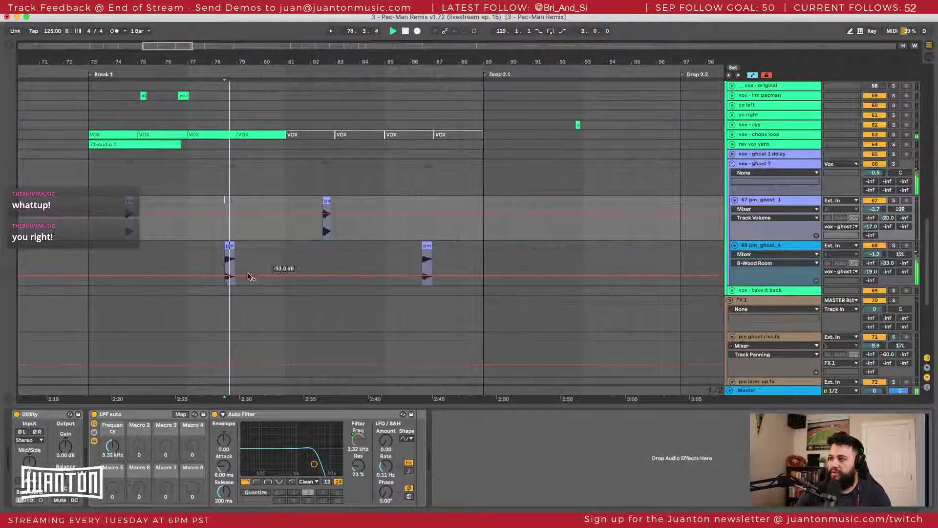
pyautogui.click(893, 245)
pyautogui.press('space')
pyautogui.press('space')
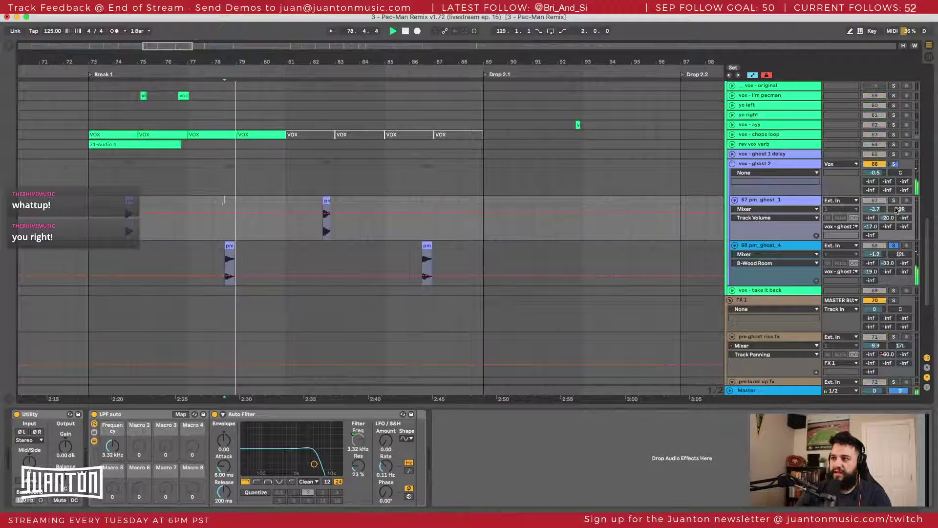
# Step: Solo pm_ghost_1, replay the passage, and compare the device chains of vox - ghost 2, pm_ghost_1 and pm_ghost_4
pyautogui.click(894, 200)
pyautogui.press('space')
pyautogui.press('space')
pyautogui.press('space')
pyautogui.press('space')
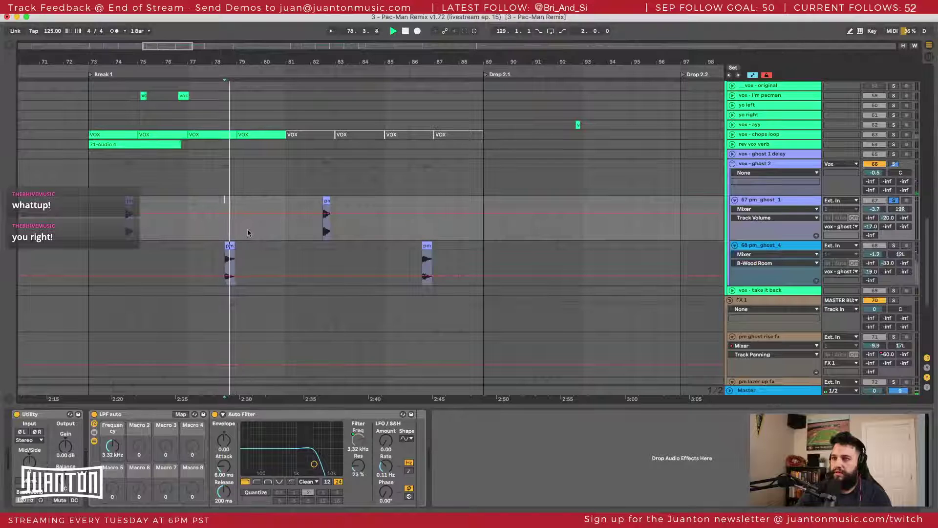
pyautogui.click(774, 165)
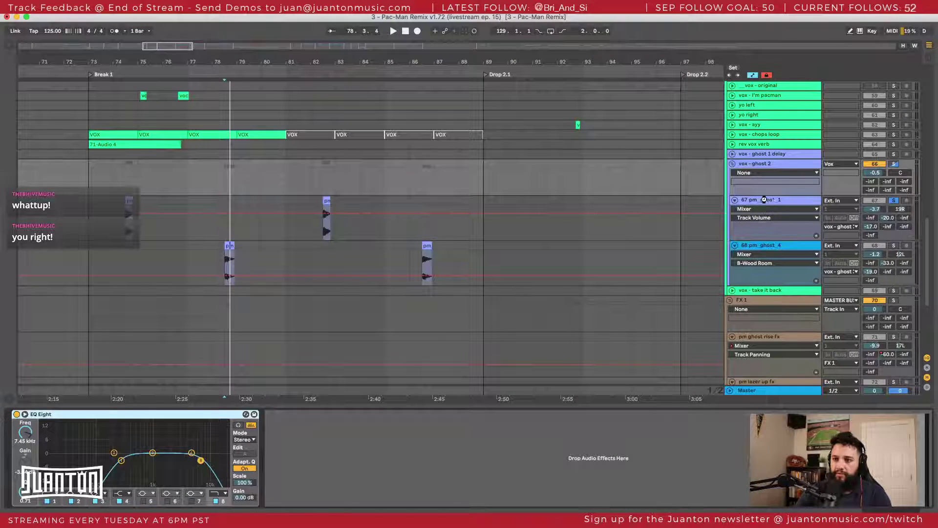
pyautogui.click(790, 212)
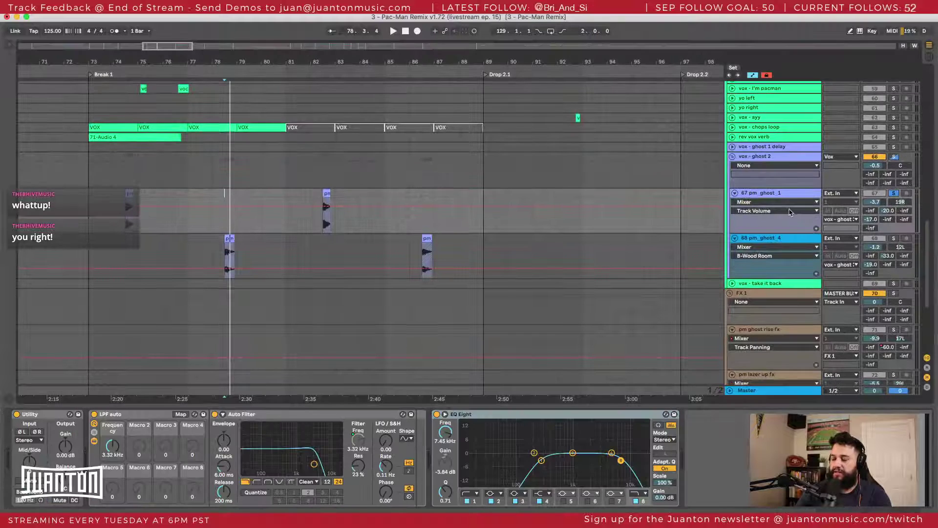
pyautogui.click(755, 238)
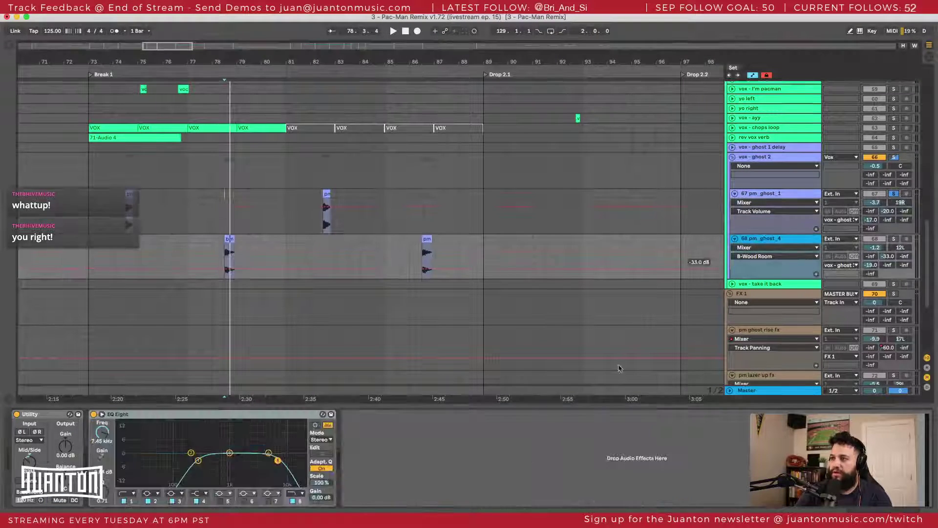
# Step: Solo pm_ghost_4 and widen its EQ Eight, moving the high cut to 18.6 kHz and the low cut to 141 Hz during playback
pyautogui.press('space')
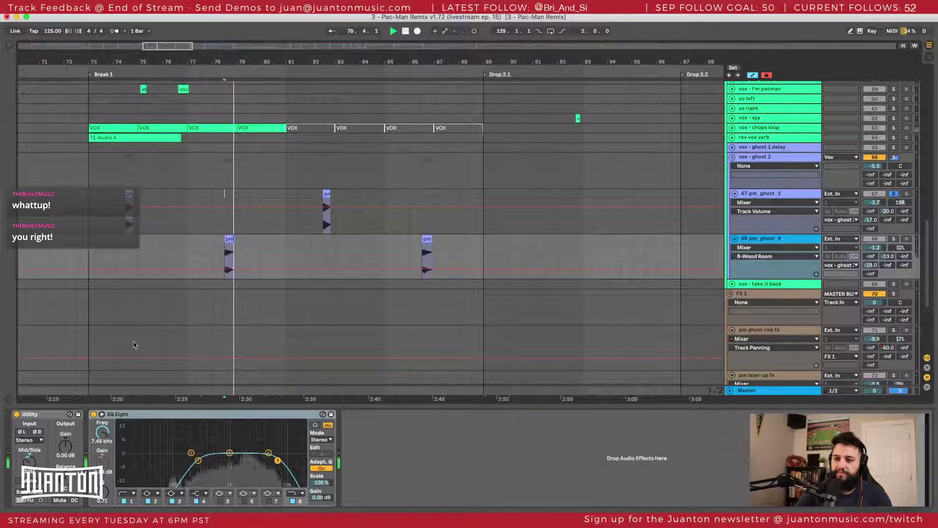
pyautogui.click(891, 239)
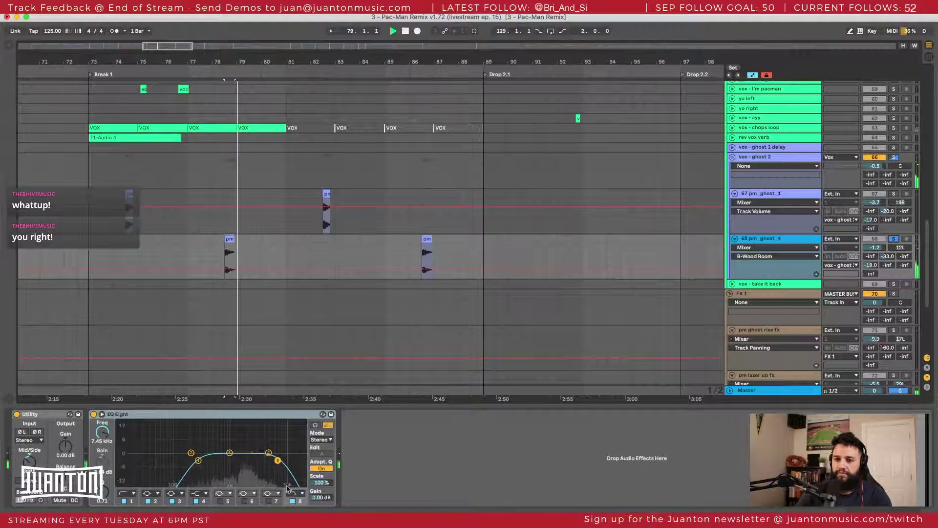
pyautogui.moveTo(279, 461); pyautogui.dragTo(303, 460)
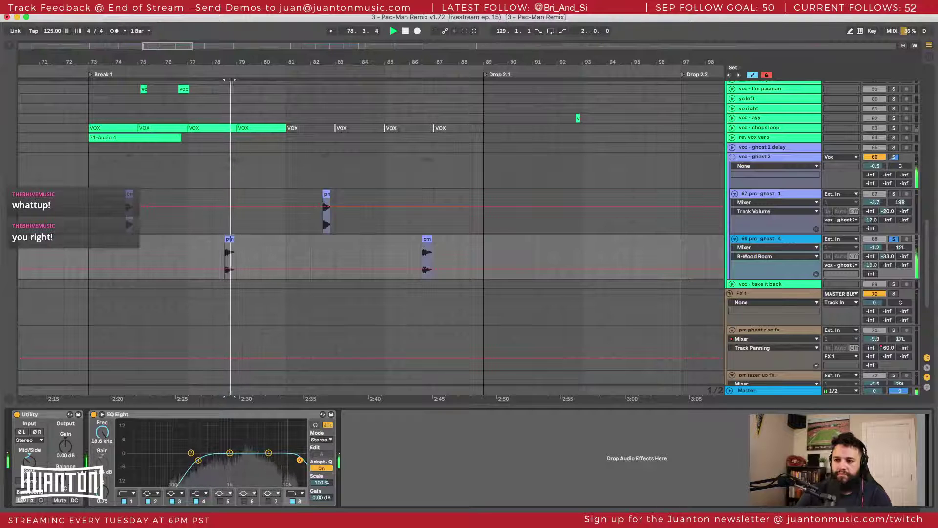
pyautogui.moveTo(197, 465); pyautogui.dragTo(182, 460)
pyautogui.press('space')
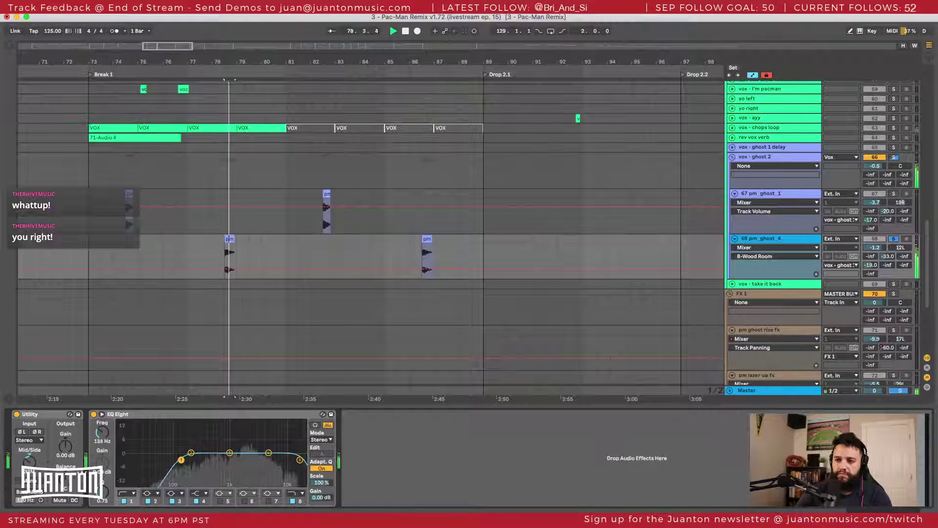
pyautogui.press('space')
pyautogui.press('space')
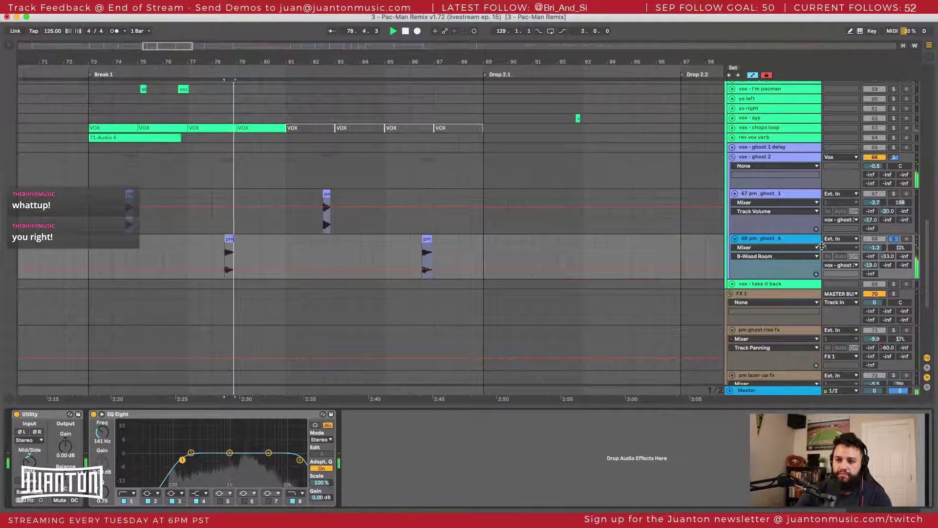
# Step: Unsolo pm_ghost_4 and play Break 1 in the full mix from just before bar 77
pyautogui.click(894, 238)
pyautogui.press('space')
pyautogui.press('space')
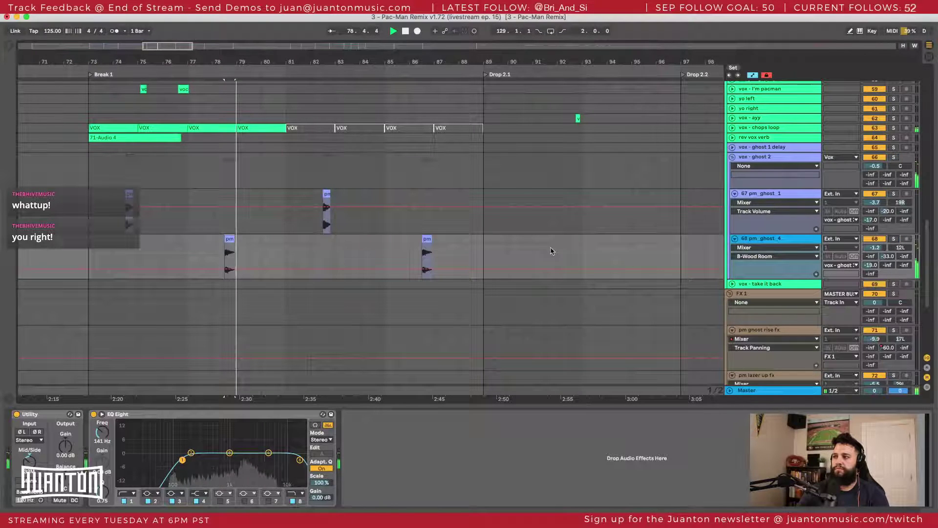
pyautogui.click(187, 247)
pyautogui.press('space')
pyautogui.press('space')
pyautogui.moveTo(226, 62); pyautogui.dragTo(230, 112)
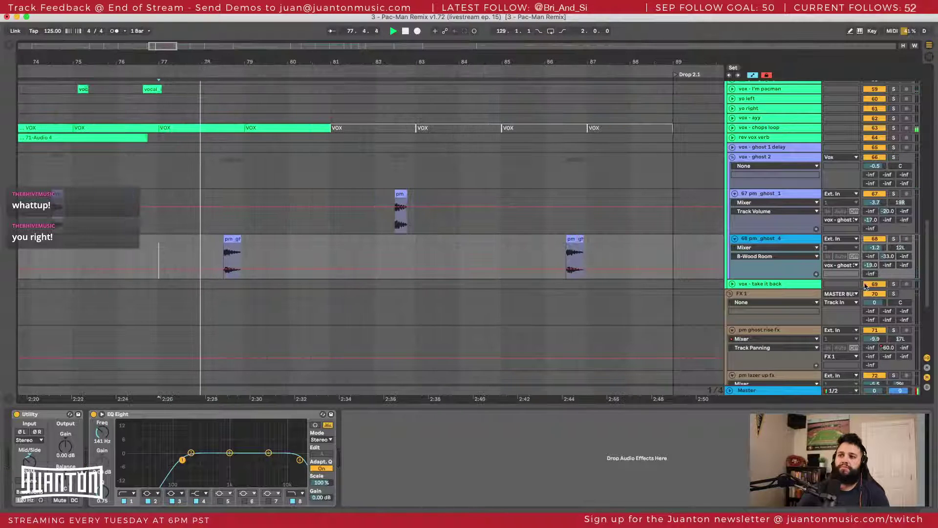
# Step: Set pm_ghost_4's D-Hall Verb send to -21.2 dB, B-Wood Room send to -39.0 dB and track volume to 0 dB during full-mix playback
pyautogui.moveTo(871, 265); pyautogui.dragTo(887, 276)
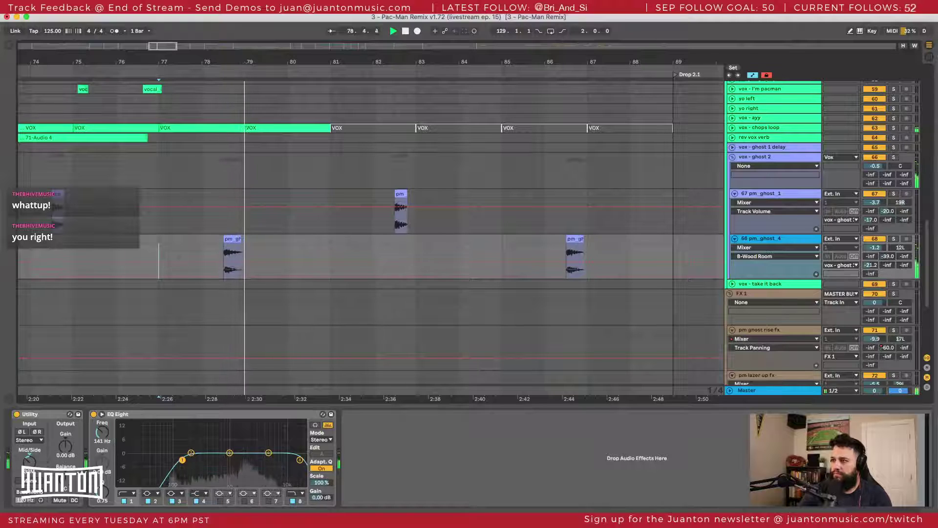
pyautogui.press('space')
pyautogui.press('space')
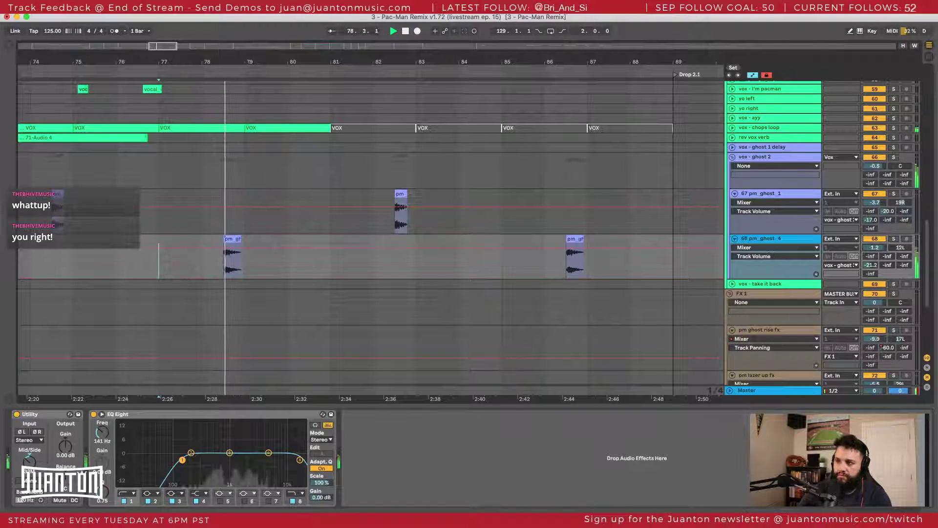
pyautogui.moveTo(875, 247); pyautogui.dragTo(875, 243)
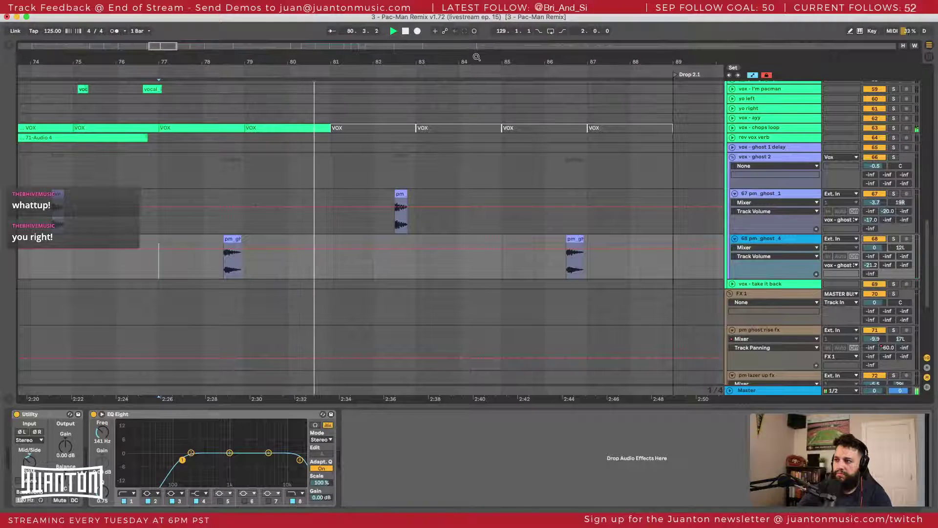
# Step: Solo pm_ghost_1 and play its clip between bars 82 and 83
pyautogui.moveTo(476, 57); pyautogui.dragTo(235, 63)
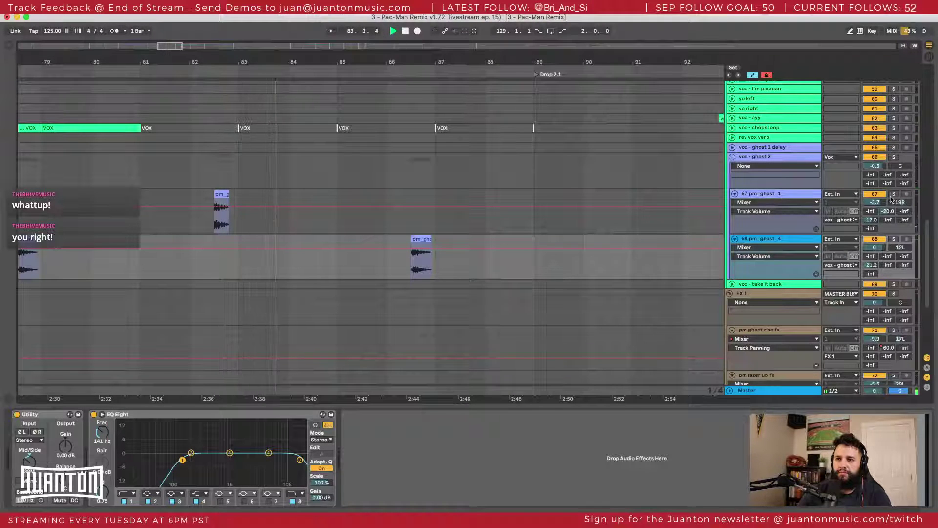
pyautogui.click(893, 194)
pyautogui.click(220, 192)
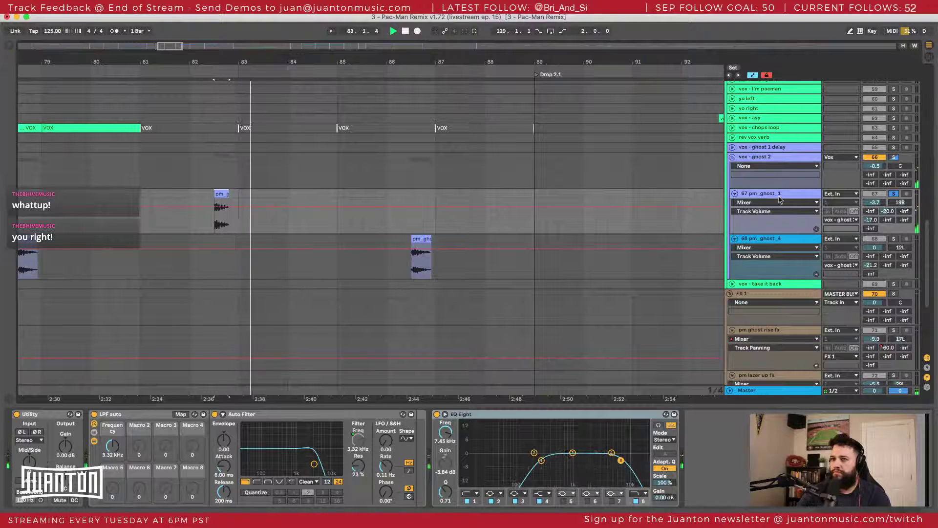
# Step: Search the browser for "delay" and add the Delay device after EQ Eight on pm_ghost_1
pyautogui.press('super+f')
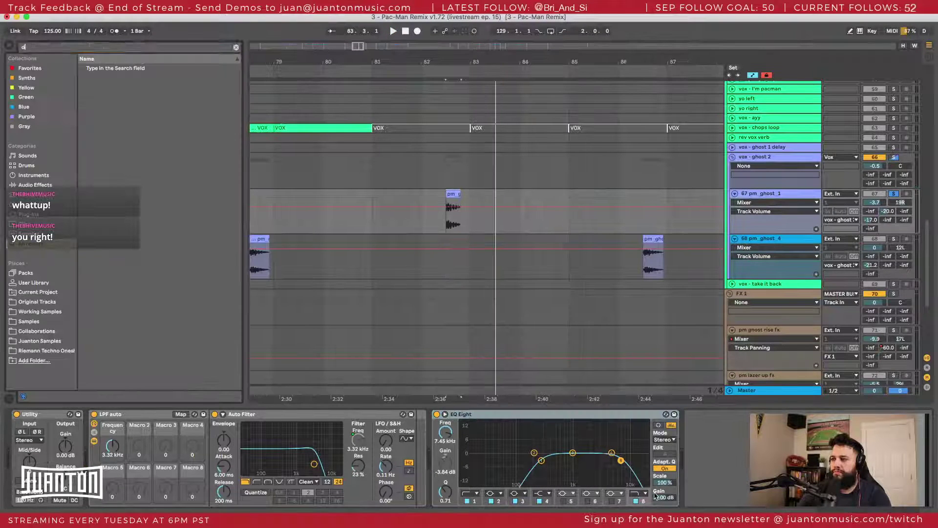
pyautogui.write('delay')
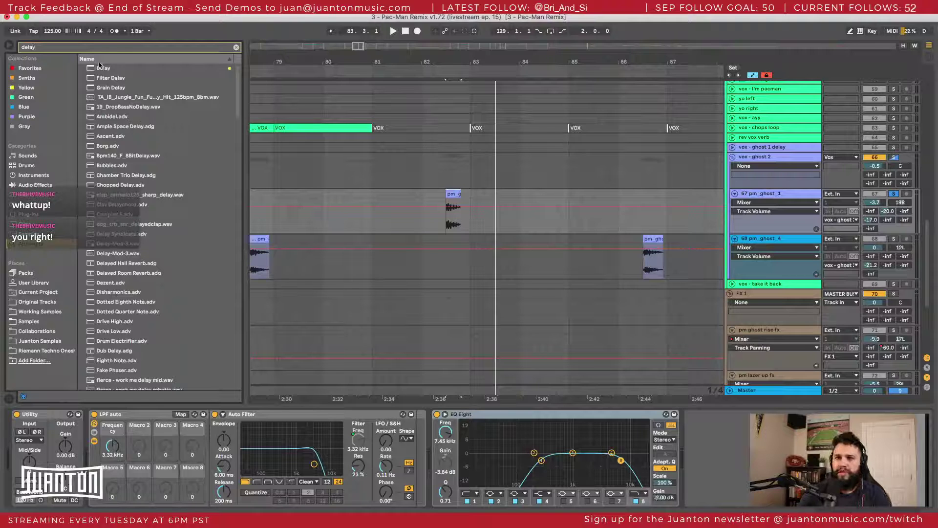
pyautogui.click(101, 70)
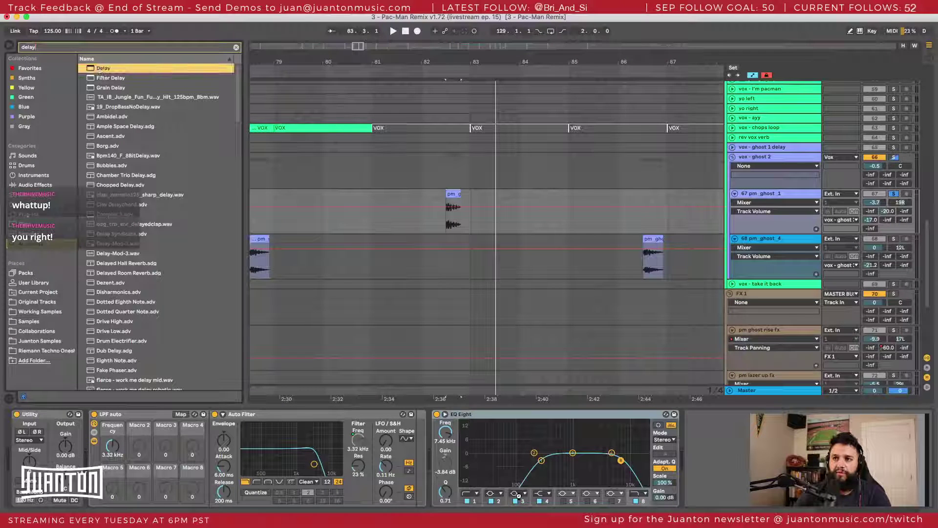
pyautogui.moveTo(707, 447); pyautogui.dragTo(707, 447)
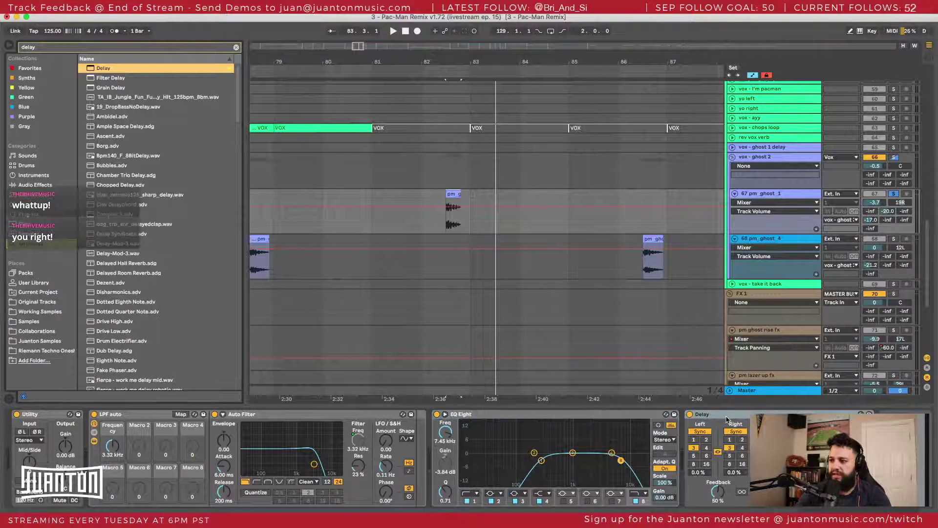
# Step: Set pm_ghost_1's Delay to 1 sixteenth on both sides with 39% feedback while replaying the soloed clip
pyautogui.press('space')
pyautogui.click(694, 439)
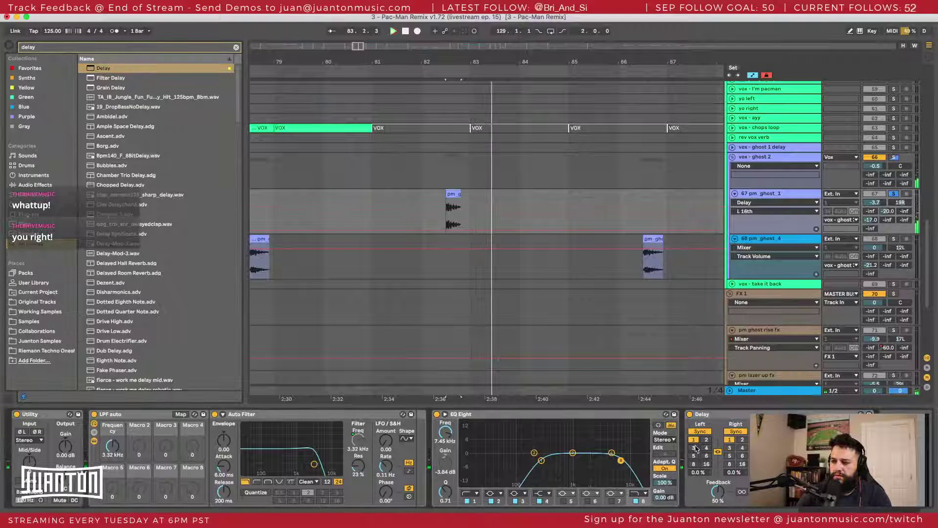
pyautogui.press('space')
pyautogui.press('space')
pyautogui.moveTo(718, 491); pyautogui.dragTo(717, 498)
pyautogui.press('space')
pyautogui.press('space')
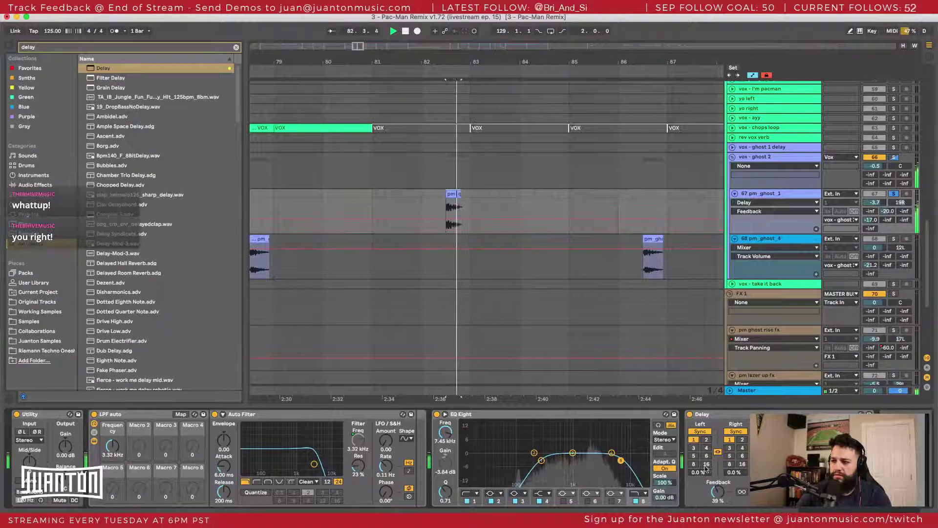
# Step: Switch the Delay to free time mode, setting 285 ms on both sides and 24% feedback while replaying the clip
pyautogui.press('space')
pyautogui.click(705, 432)
pyautogui.press('space')
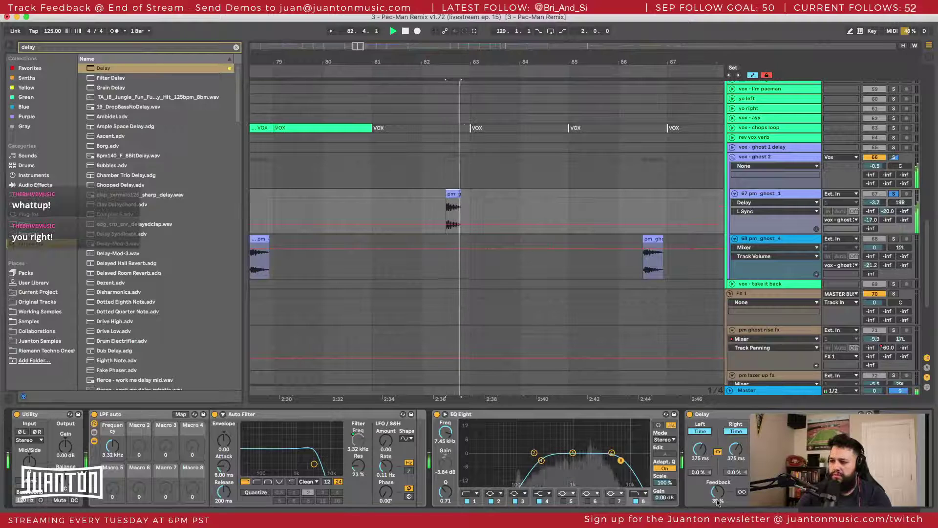
pyautogui.moveTo(702, 454)
pyautogui.mouseDown()
pyautogui.moveTo(701, 445)
pyautogui.moveTo(701, 455)
pyautogui.mouseUp()
pyautogui.press('space')
pyautogui.press('space')
pyautogui.press('space')
pyautogui.press('space')
pyautogui.press('space')
pyautogui.press('space')
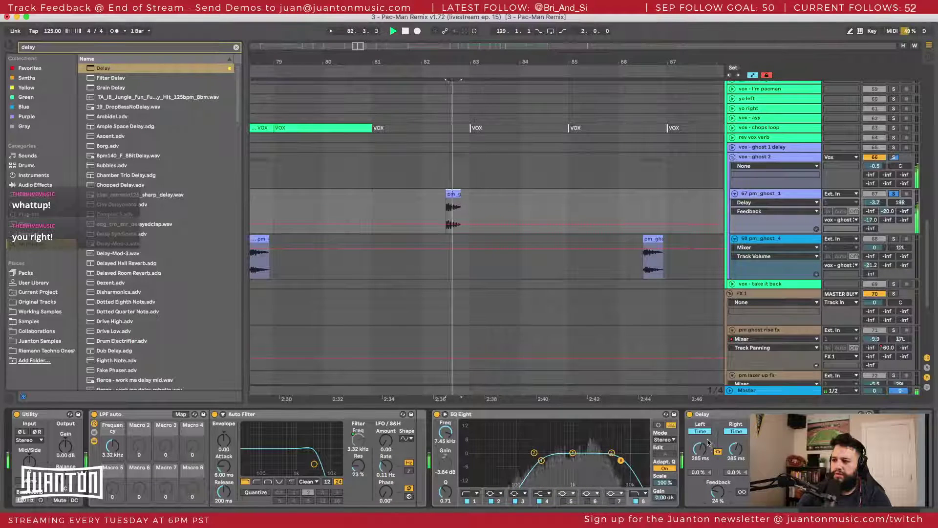
# Step: Return the Delay to synced 3-sixteenth times, then unsolo pm_ghost_1 and play its clip in the full mix
pyautogui.click(705, 433)
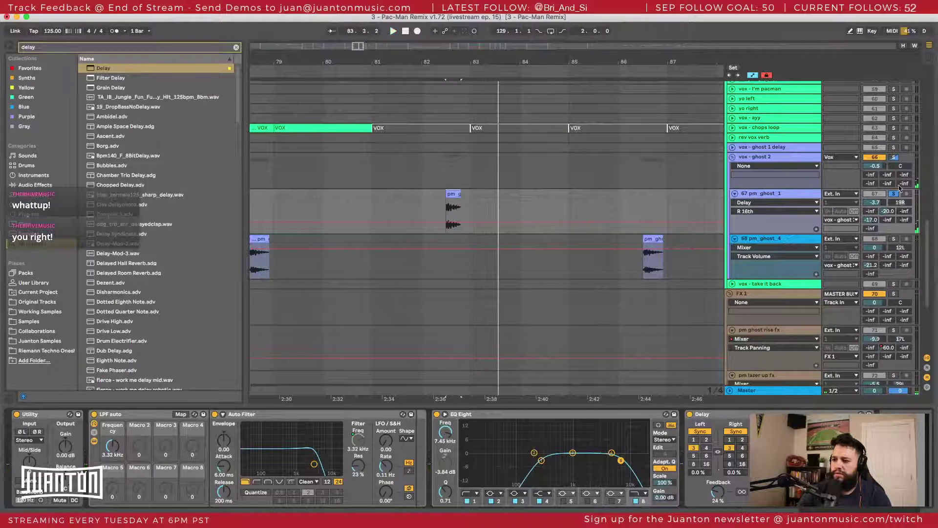
pyautogui.press('space')
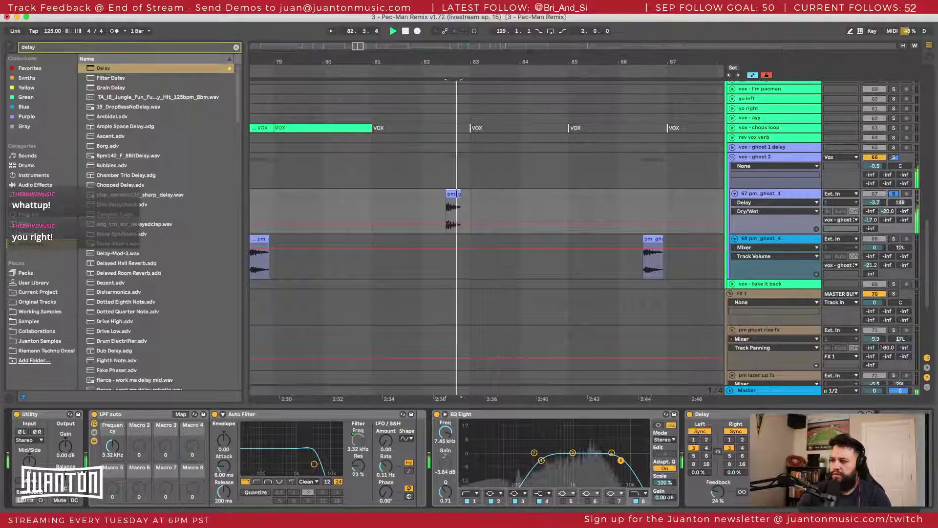
pyautogui.press('space')
pyautogui.click(892, 194)
pyautogui.press('space')
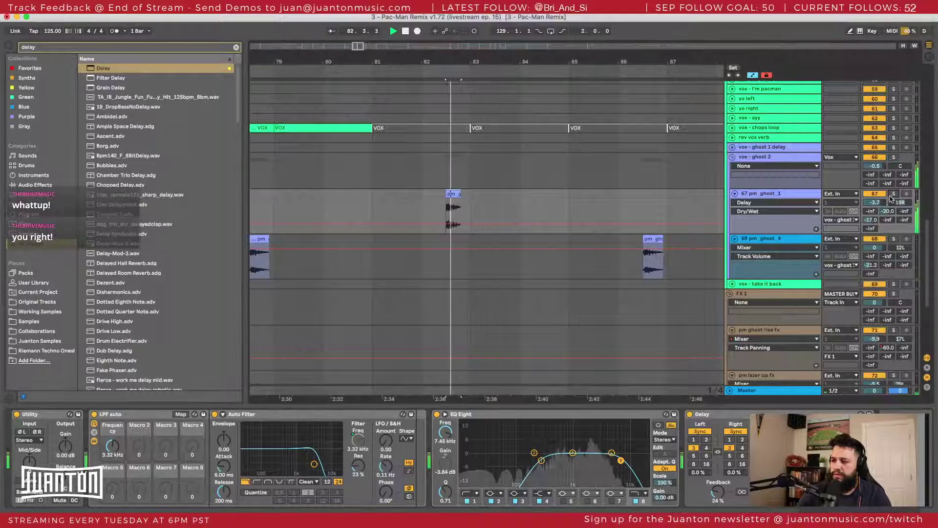
pyautogui.press('space')
pyautogui.press('space')
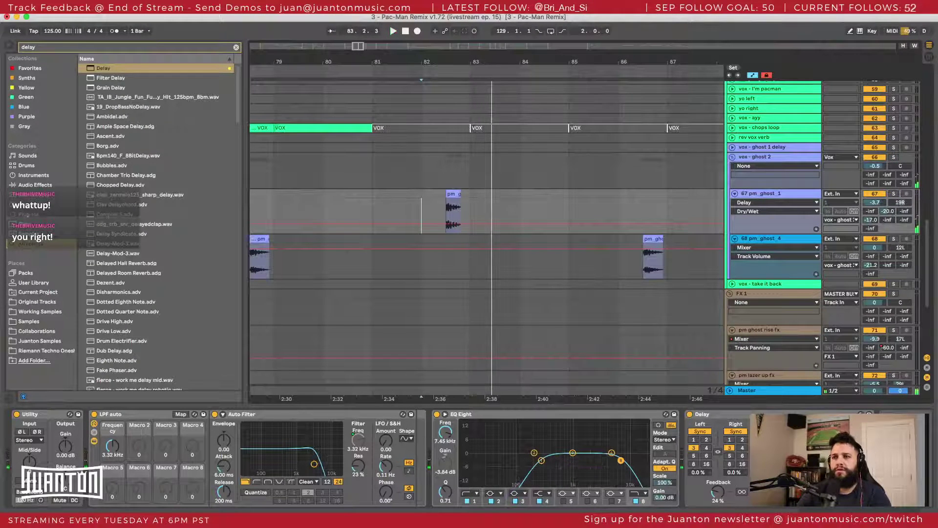
# Step: Set both Delay sides to 1 sixteenth and the feedback to 39% while playing the full mix from bar 82
pyautogui.press('space')
pyautogui.click(693, 440)
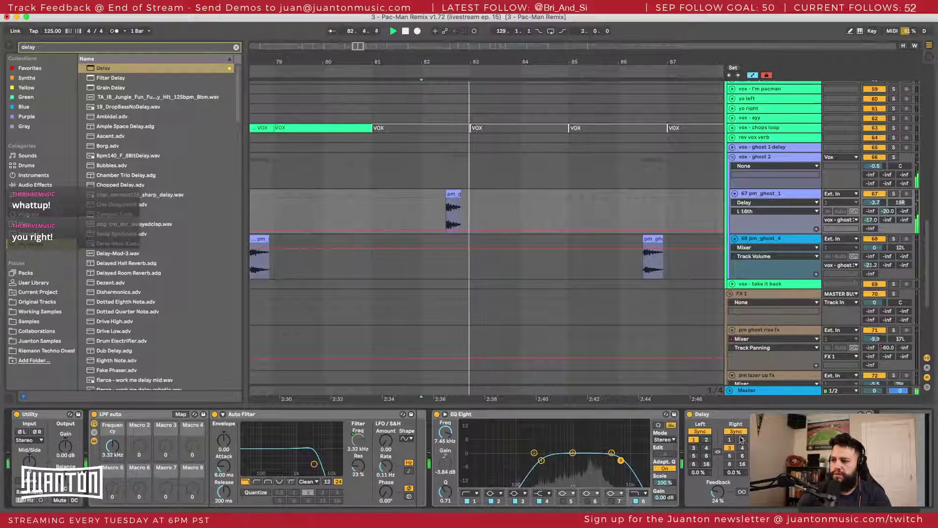
pyautogui.click(729, 439)
pyautogui.press('space')
pyautogui.press('space')
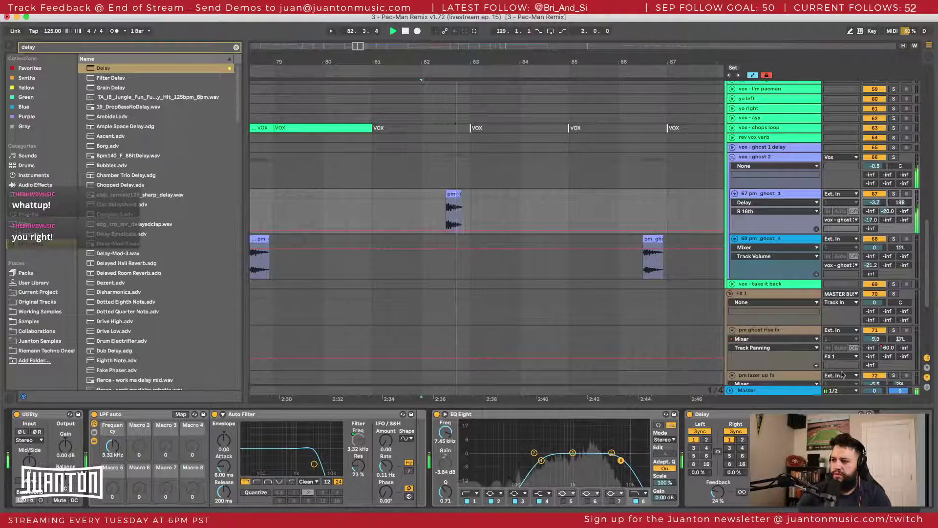
pyautogui.moveTo(717, 492); pyautogui.dragTo(717, 485)
pyautogui.press('space')
pyautogui.press('space')
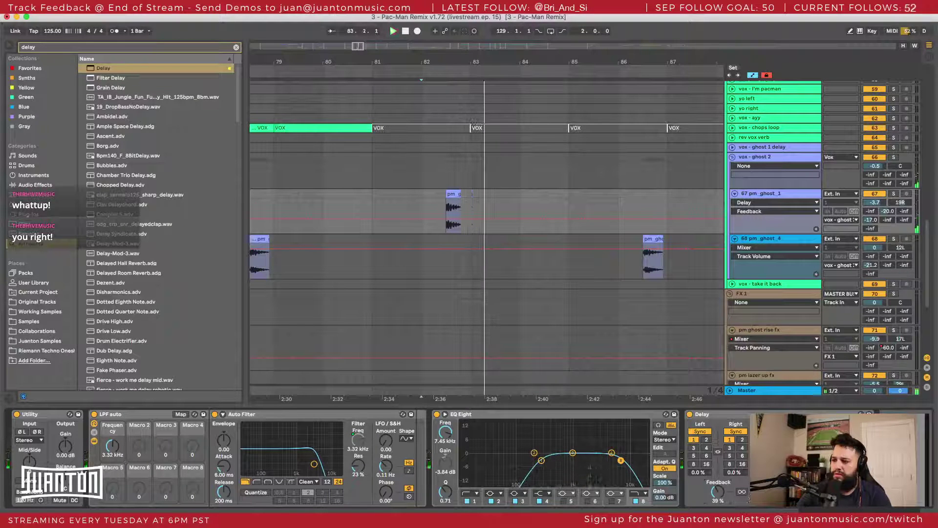
pyautogui.press('space')
pyautogui.press('space')
# Step: Solo pm_ghost_1 and set its Delay to 1 sixteenth left, 2 sixteenths right and 53% feedback
pyautogui.click(892, 193)
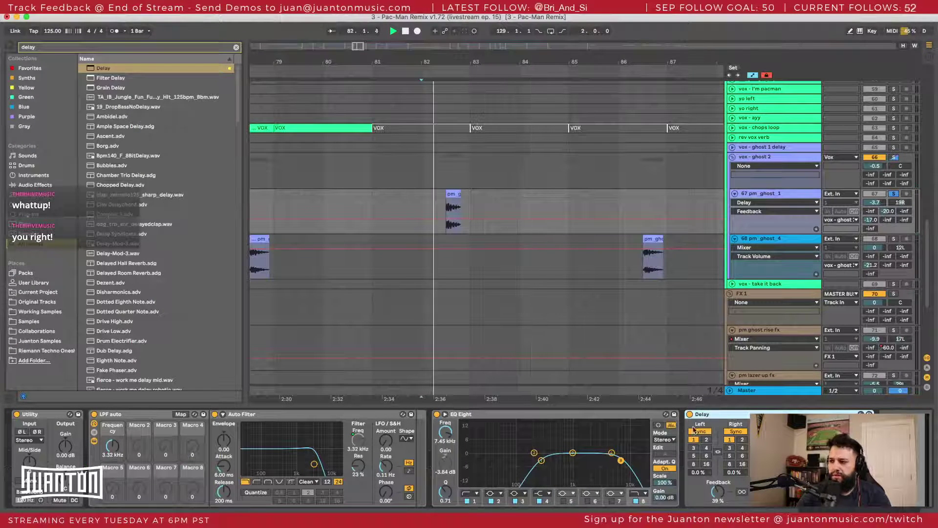
pyautogui.click(706, 439)
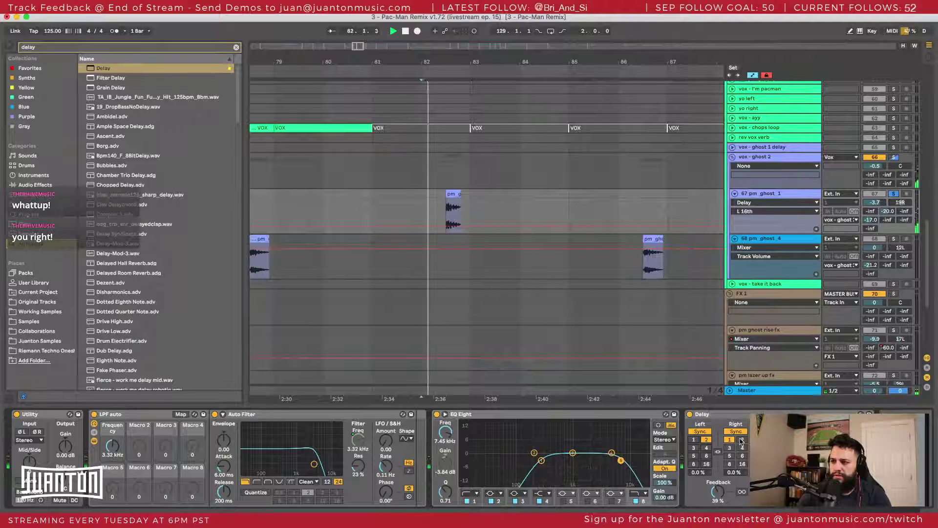
pyautogui.click(741, 439)
pyautogui.moveTo(721, 491); pyautogui.dragTo(722, 484)
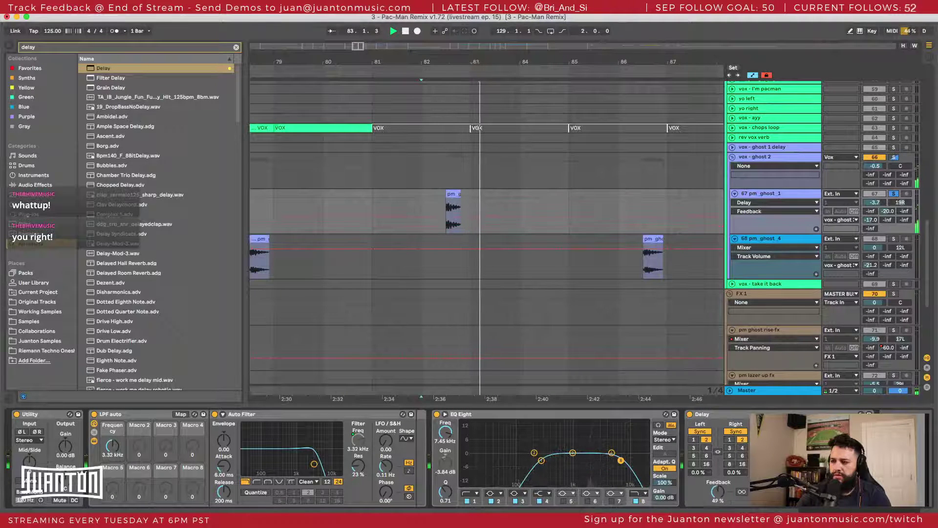
pyautogui.press('space')
pyautogui.press('space')
pyautogui.press('space')
pyautogui.press('space')
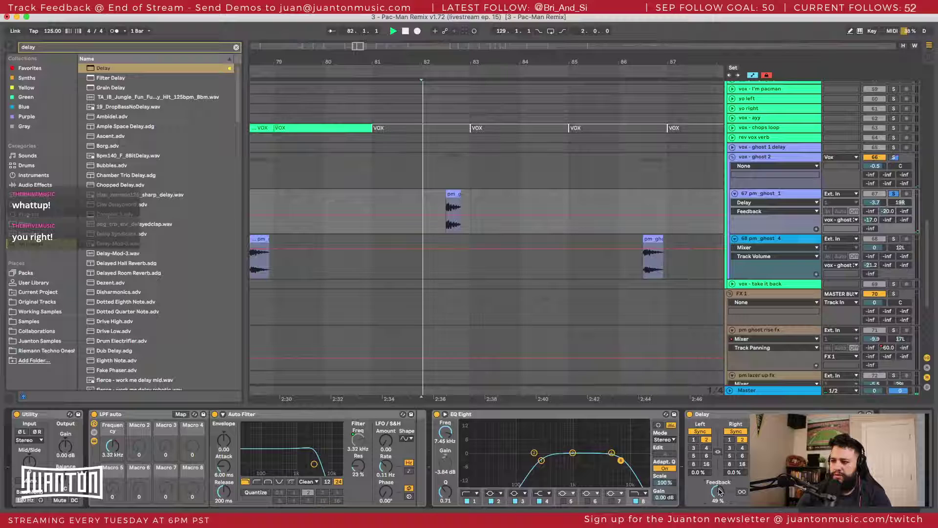
pyautogui.click(693, 440)
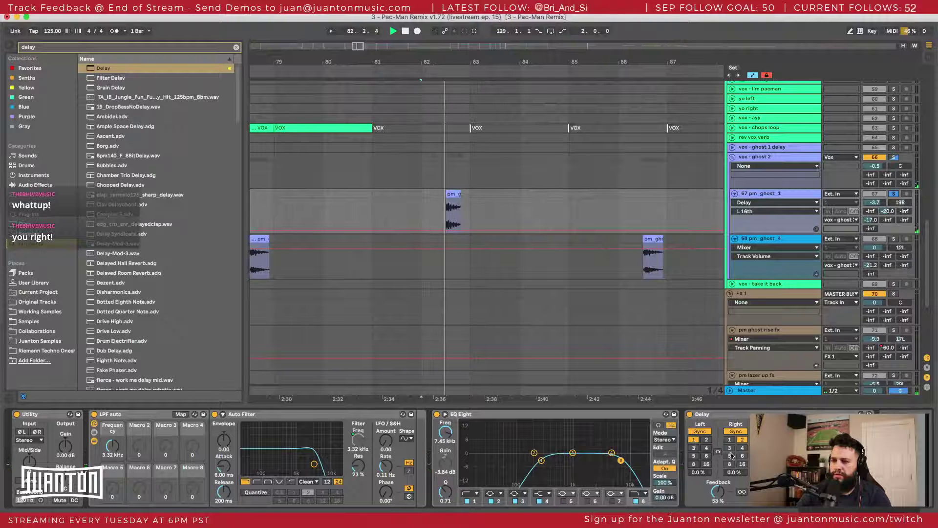
pyautogui.press('space')
# Step: Delete the Delay device from pm_ghost_1
pyautogui.click(712, 415)
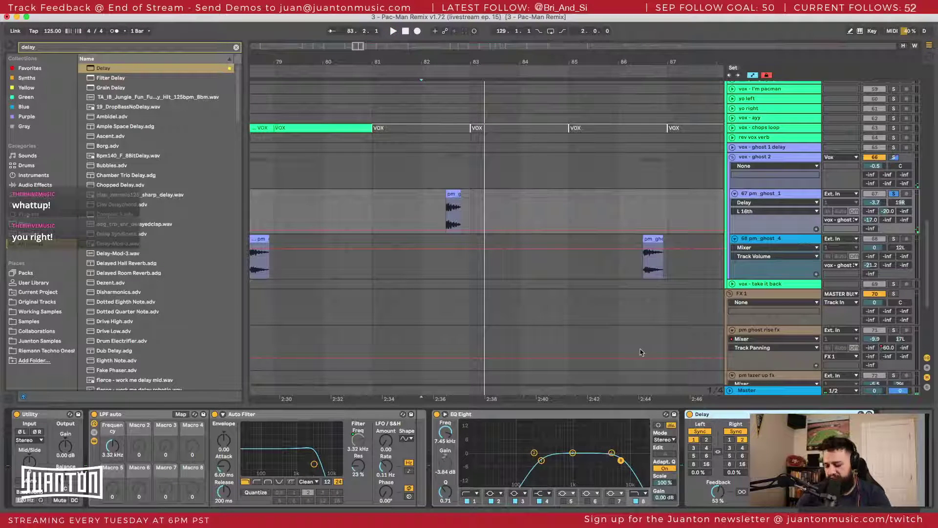
pyautogui.press('Delete')
pyautogui.press('space')
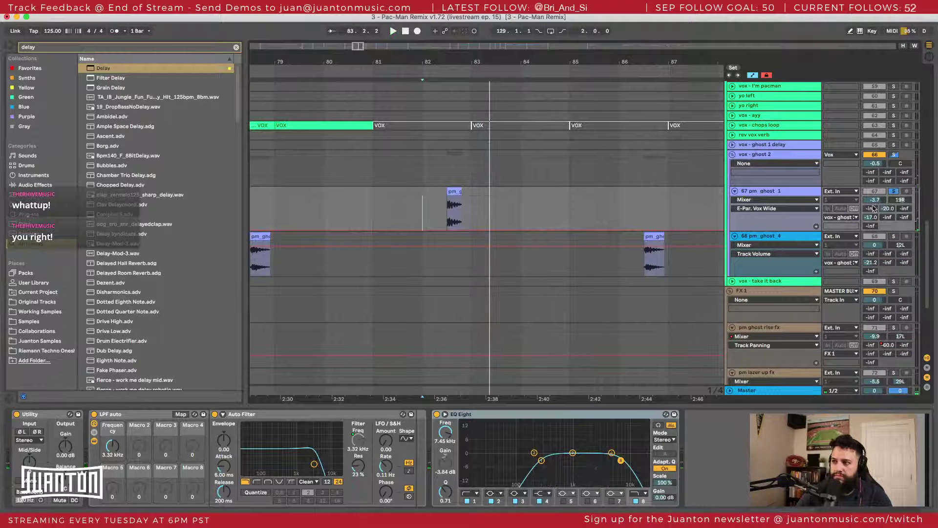
# Step: Set pm_ghost_1's track volume to -3.0 dB and unsolo the track during playback
pyautogui.moveTo(873, 199); pyautogui.dragTo(874, 196)
pyautogui.press('space')
pyautogui.click(894, 191)
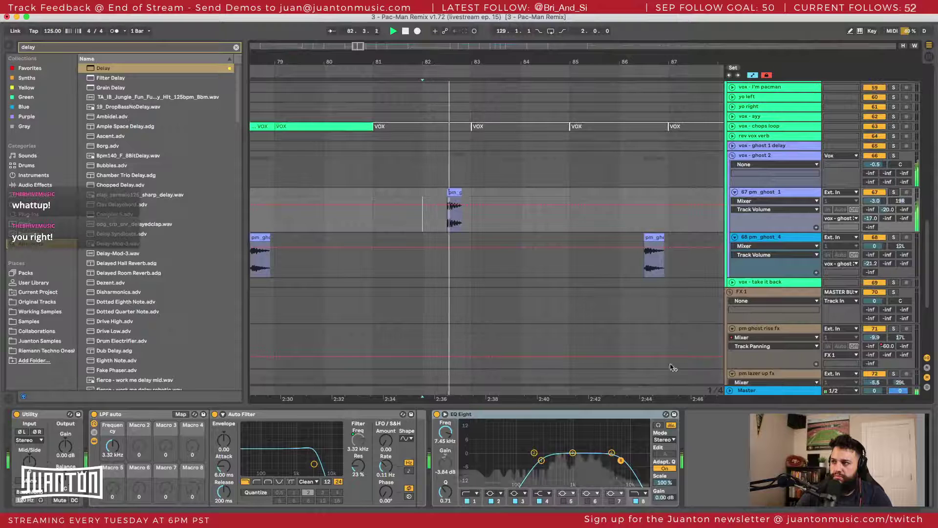
# Step: In pm_ghost_1's EQ Eight, move the high cut to 11.9 kHz and boost the mid band 1.12 dB at 979 Hz
pyautogui.moveTo(621, 460); pyautogui.dragTo(632, 461)
pyautogui.press('space')
pyautogui.press('space')
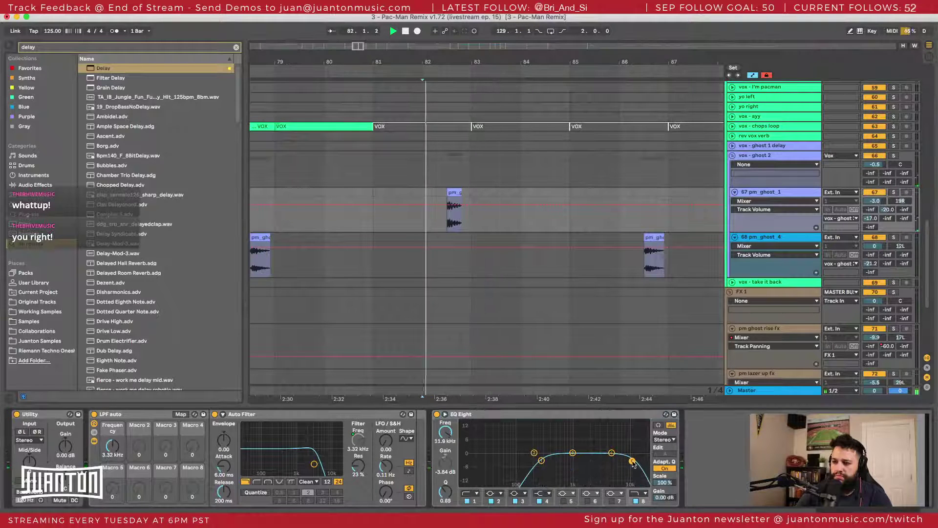
pyautogui.moveTo(542, 460); pyautogui.dragTo(574, 449)
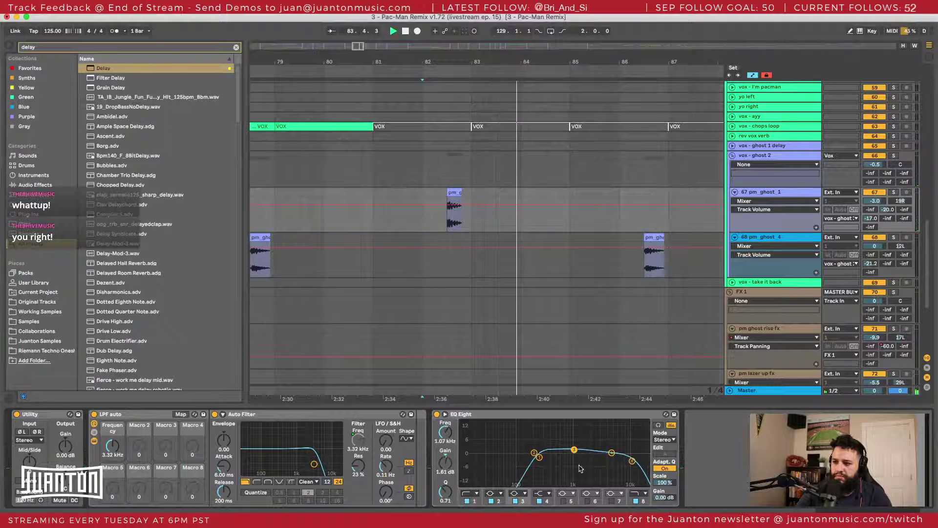
pyautogui.press('space')
pyautogui.press('space')
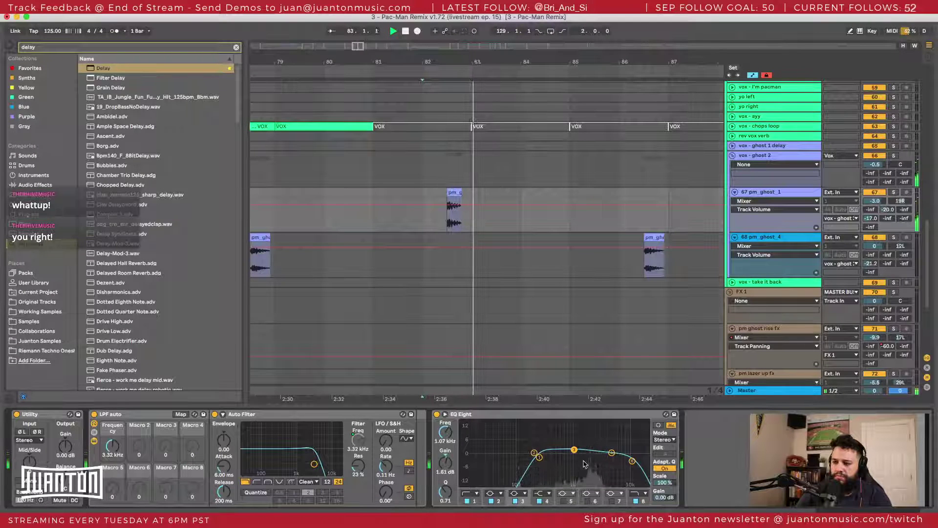
pyautogui.moveTo(611, 452); pyautogui.dragTo(572, 451)
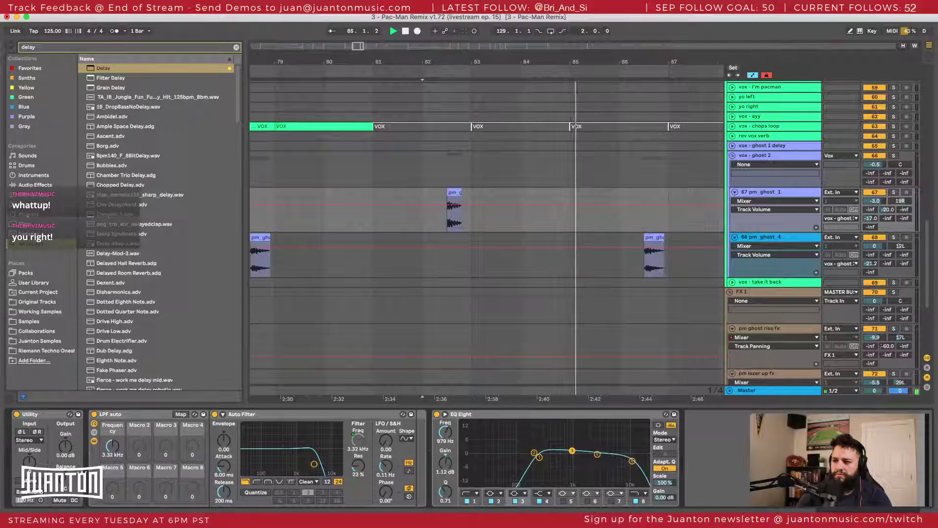
# Step: Hide the browser and play Drop 2.3 from the vox - ghost 1 delay clip just after bar 105
pyautogui.press('-')
pyautogui.press('super+alt+b')
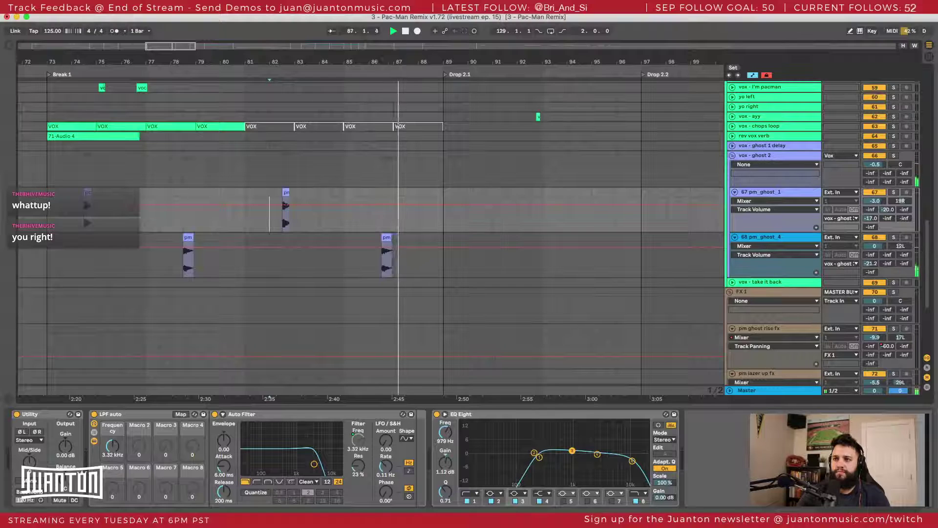
pyautogui.moveTo(381, 64); pyautogui.dragTo(381, 100)
pyautogui.hscroll(5, 459, 180)
pyautogui.hscroll(1, 462, 182)
pyautogui.moveTo(281, 68); pyautogui.dragTo(282, 59)
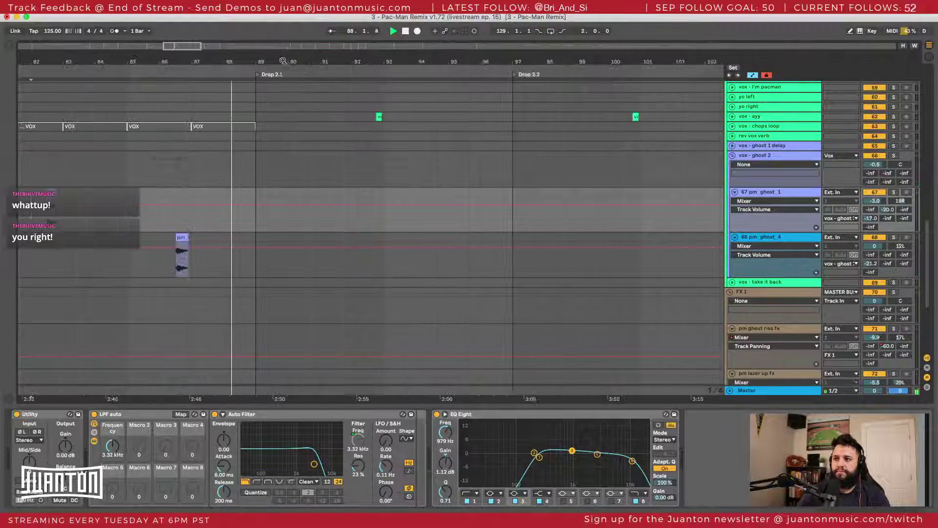
pyautogui.hscroll(10, 311, 136)
pyautogui.click(190, 185)
pyautogui.press('space')
pyautogui.press('space')
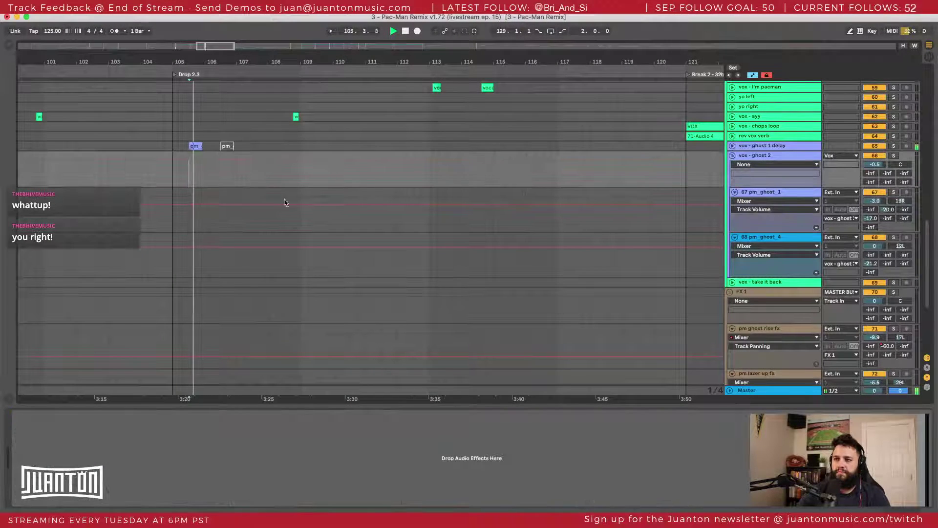
# Step: Collapse the vox - ghost 2 group and play Drop 3.2 from just before its clip near bar 172
pyautogui.hscroll(4, 312, 202)
pyautogui.hscroll(-3, 319, 202)
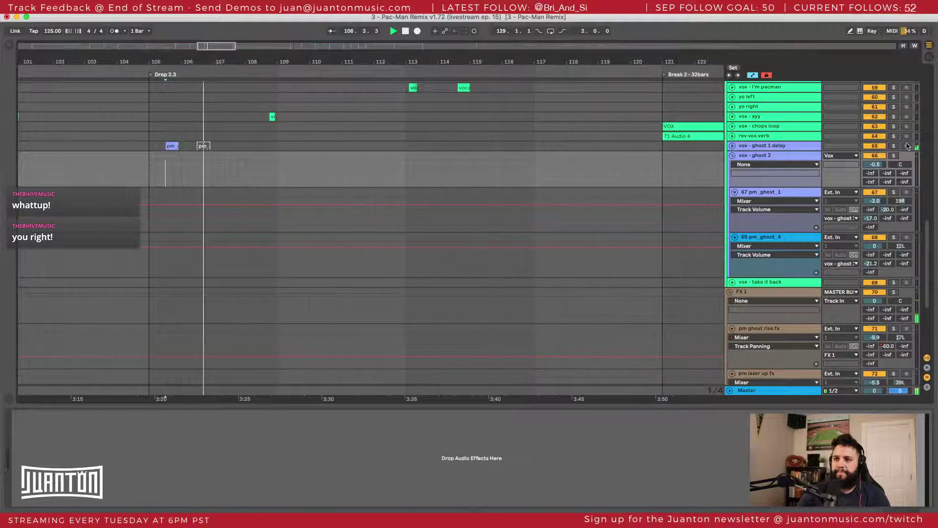
pyautogui.click(732, 155)
pyautogui.hscroll(10, 474, 184)
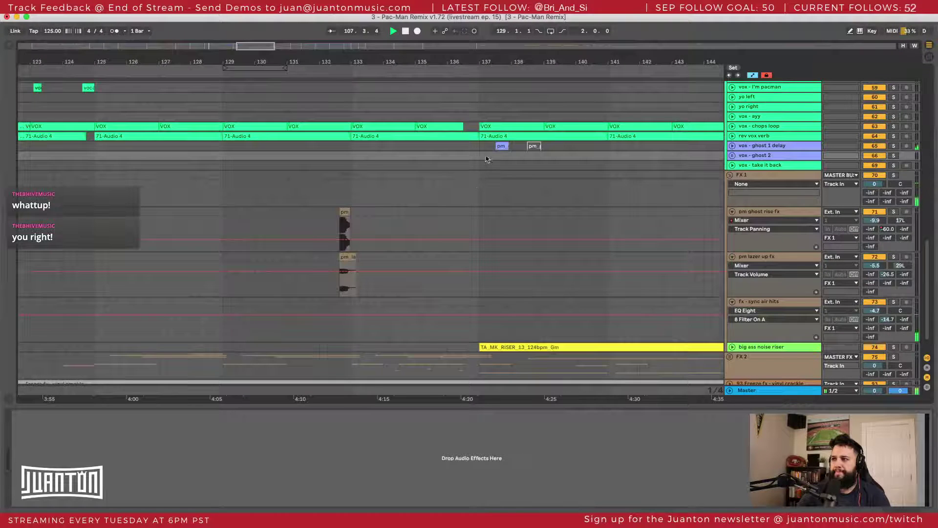
pyautogui.hscroll(8, 495, 167)
pyautogui.hscroll(8, 273, 145)
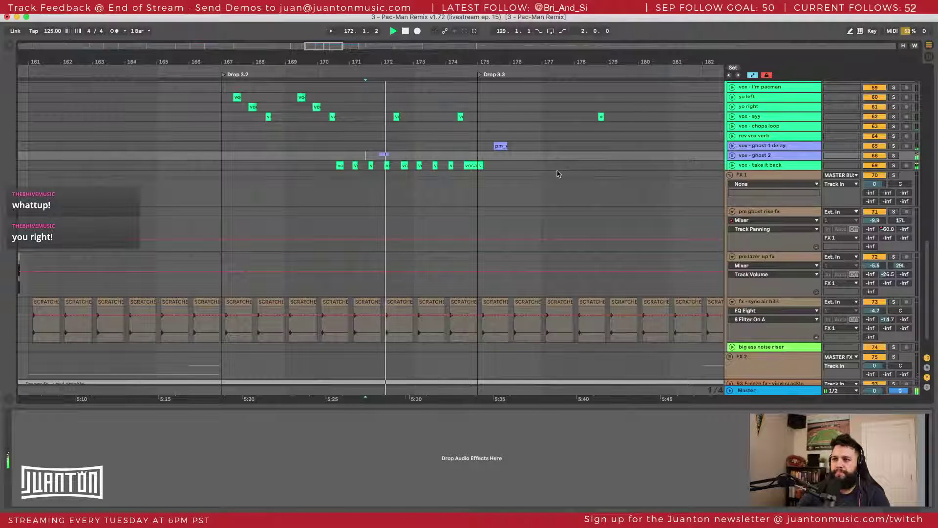
# Step: Expand the vox - ghost 2 group and set the high cut in pm_ghost_1's EQ Eight to 10.2 kHz
pyautogui.click(733, 156)
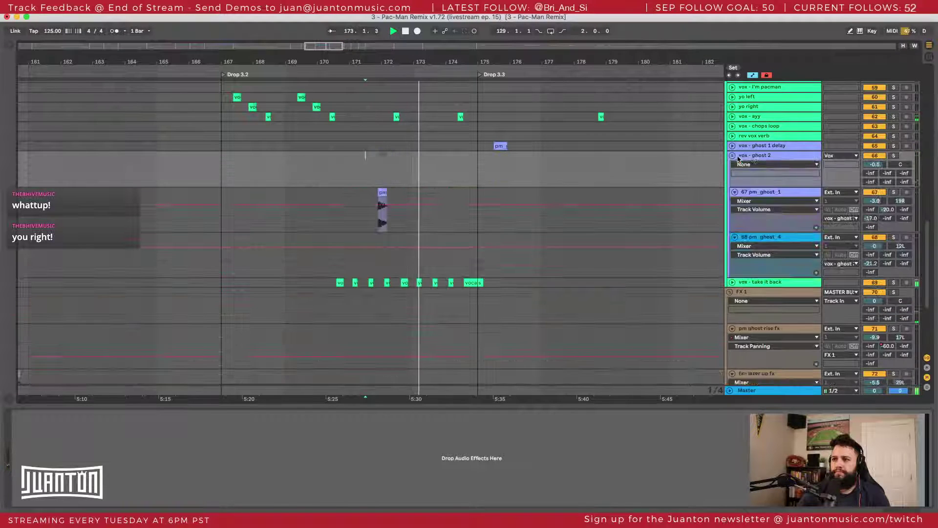
pyautogui.click(758, 159)
pyautogui.click(772, 192)
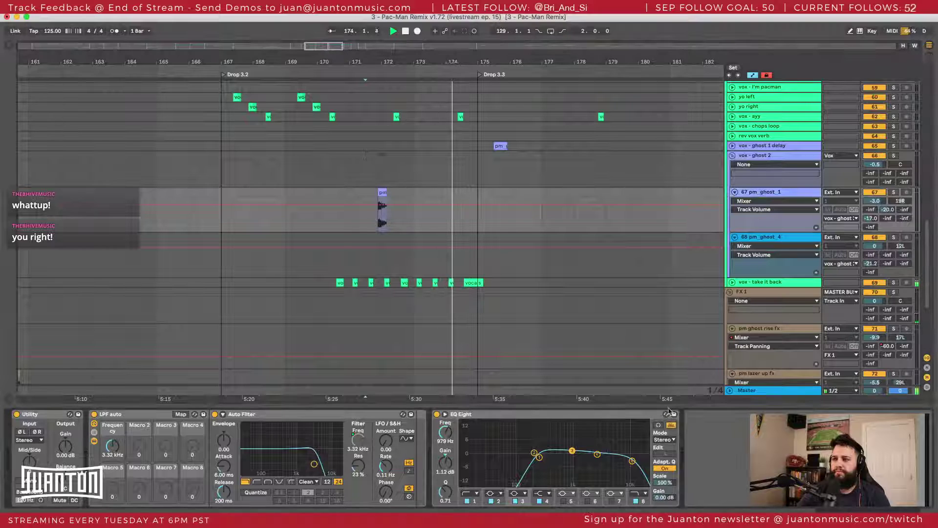
pyautogui.press('space')
pyautogui.press('space')
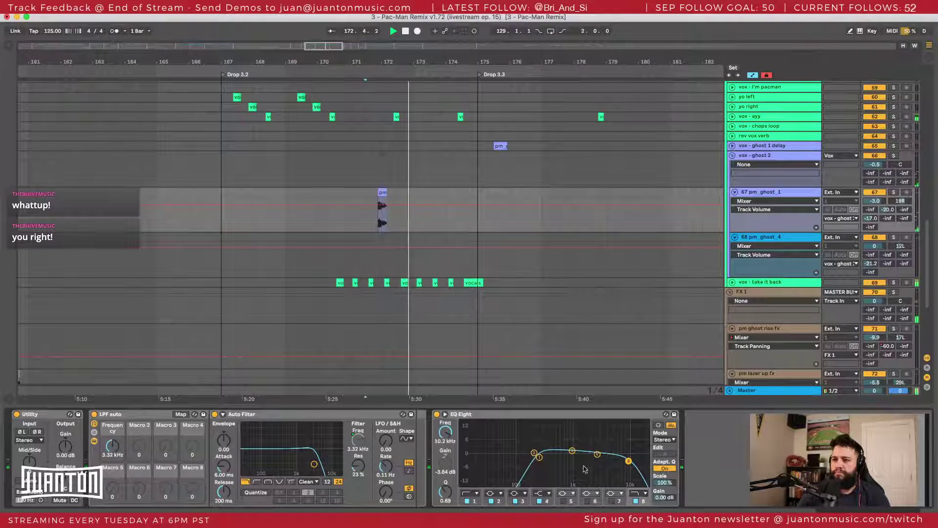
# Step: Set pm_ghost_1's B-Wood Room and D-Hall Verb sends to -inf while replaying its clip in Drop 3.2
pyautogui.doubleClick(888, 210)
pyautogui.press('space')
pyautogui.press('space')
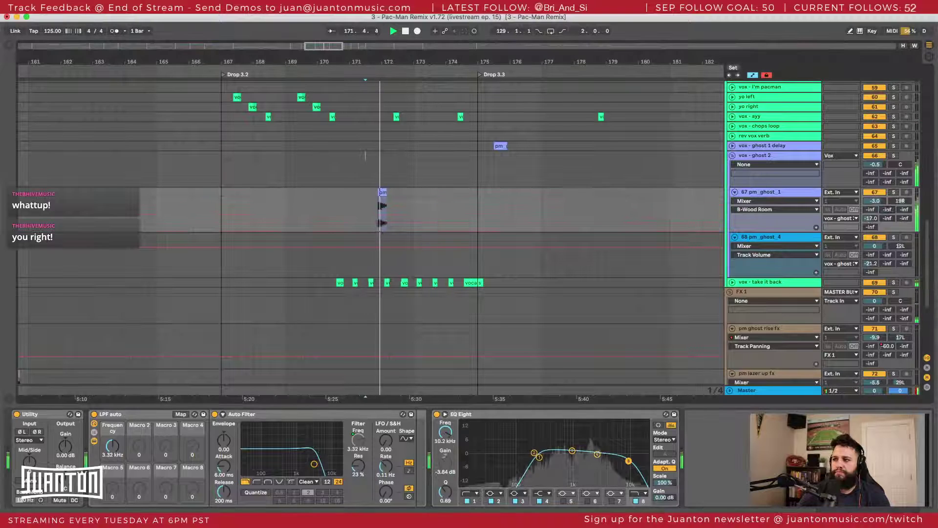
pyautogui.press('space')
pyautogui.press('space')
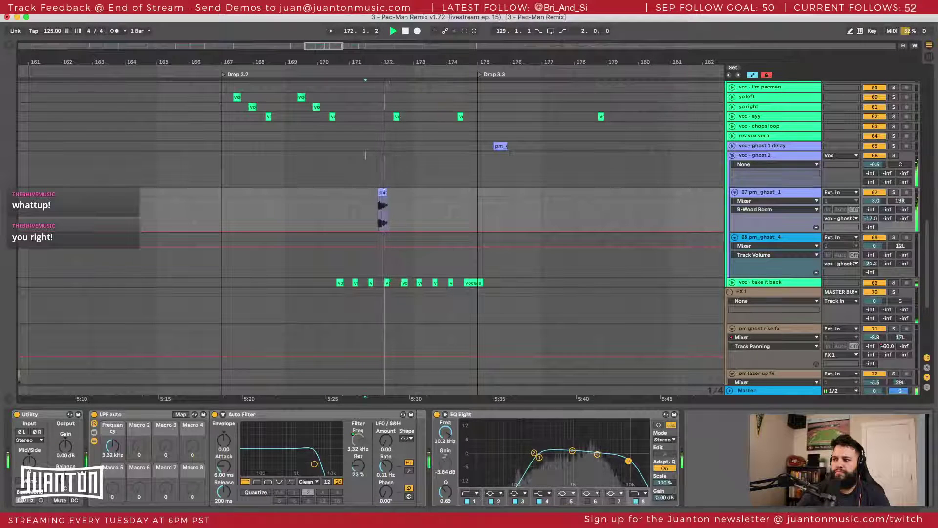
pyautogui.moveTo(887, 209); pyautogui.dragTo(889, 212)
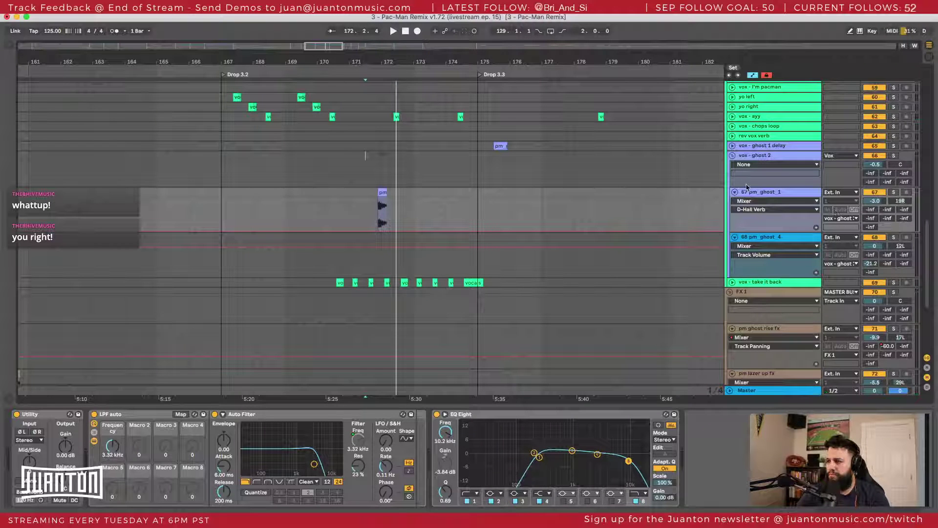
# Step: Search the browser for "valha" and add ValhallaVintageVerb to the end of pm_ghost_1's device chain
pyautogui.press('super+f')
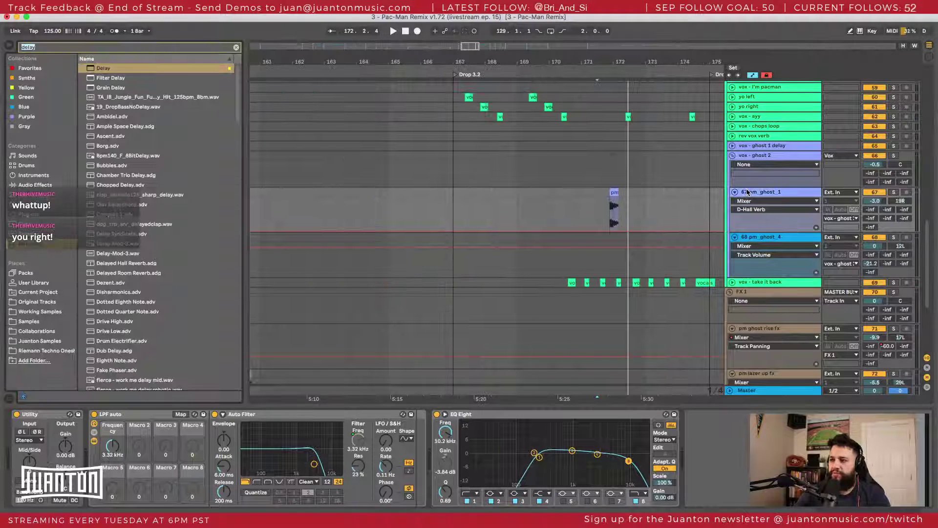
pyautogui.write('valha')
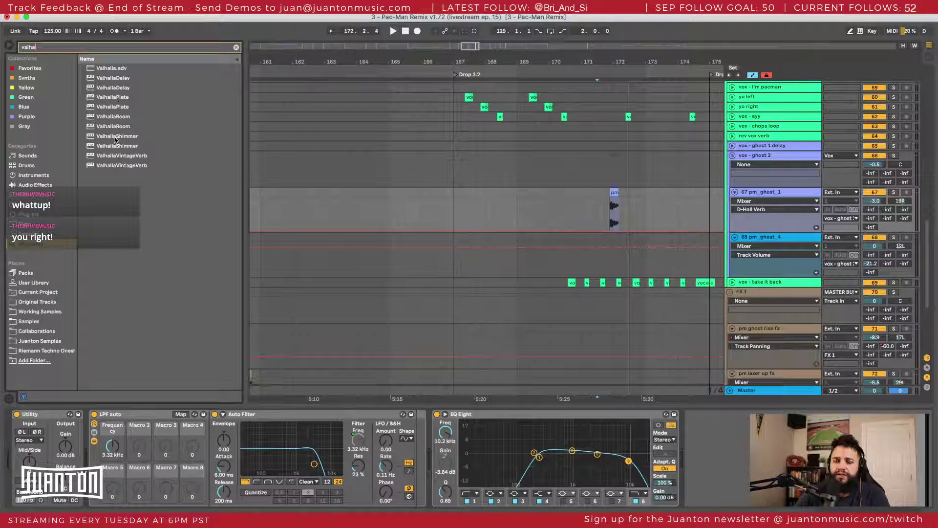
pyautogui.click(111, 167)
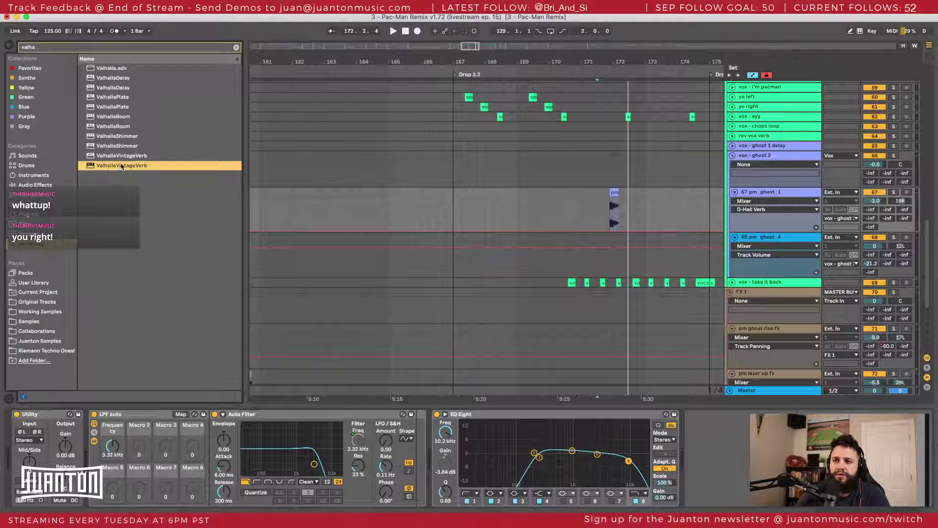
pyautogui.press('Return')
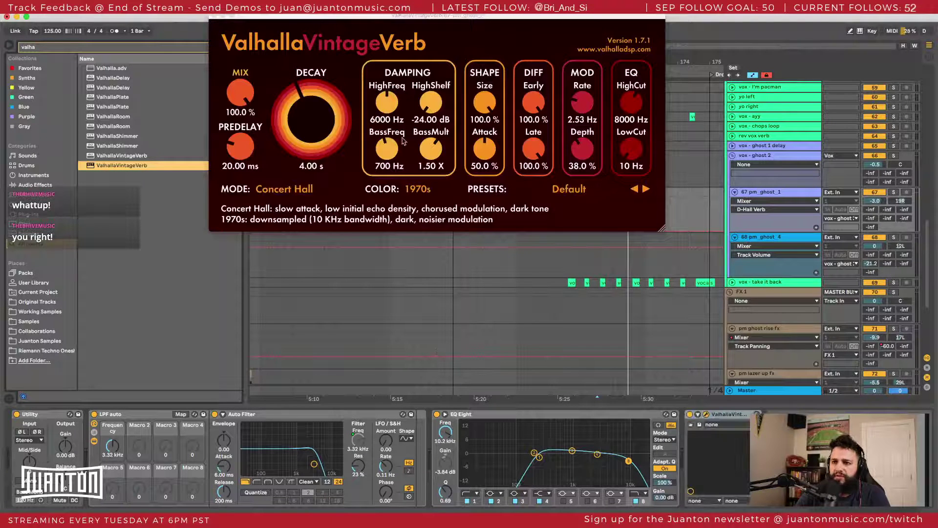
# Step: Set the reverb to Dirty Hall mode with 42% mix, 10.07 ms predelay and 1.99 s decay
pyautogui.click(306, 192)
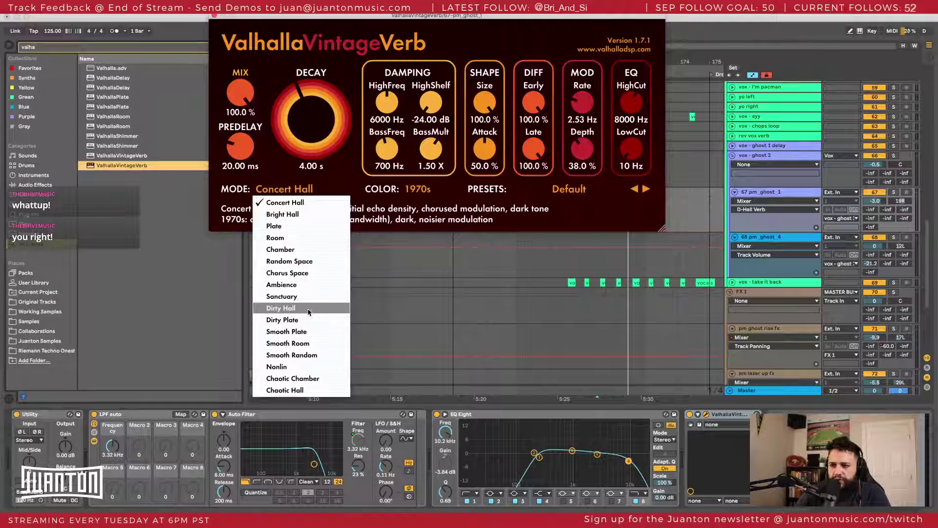
pyautogui.click(282, 307)
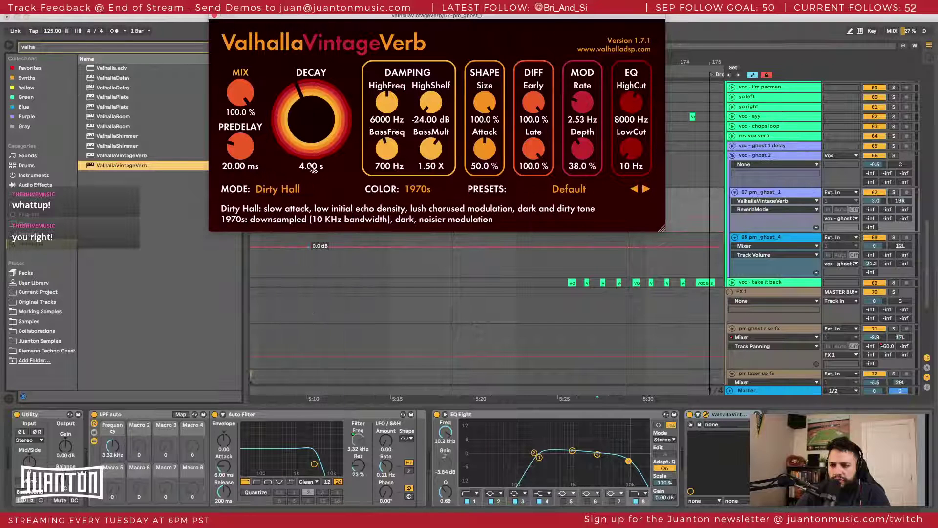
pyautogui.moveTo(310, 149)
pyautogui.mouseDown()
pyautogui.moveTo(313, 139)
pyautogui.moveTo(320, 155)
pyautogui.mouseUp()
pyautogui.moveTo(240, 92); pyautogui.dragTo(241, 170)
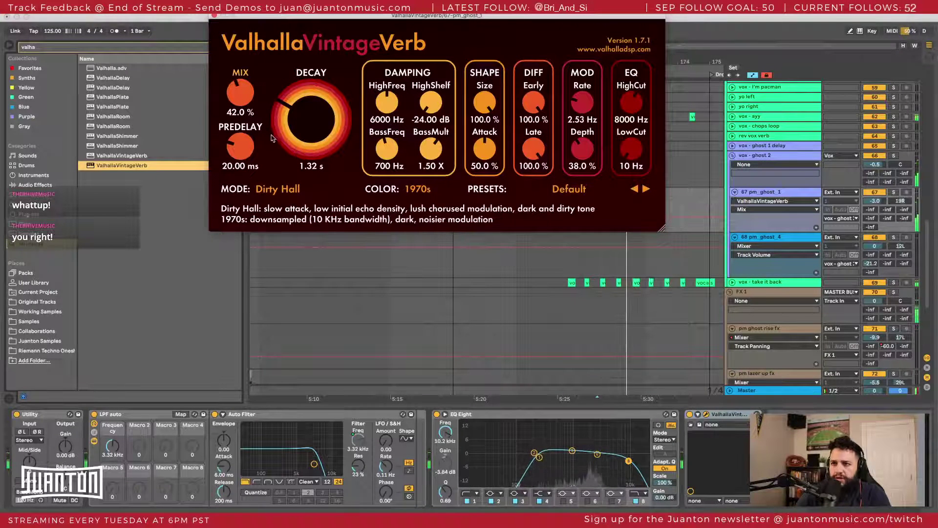
pyautogui.moveTo(253, 152)
pyautogui.mouseDown()
pyautogui.moveTo(247, 180)
pyautogui.moveTo(245, 144)
pyautogui.mouseUp()
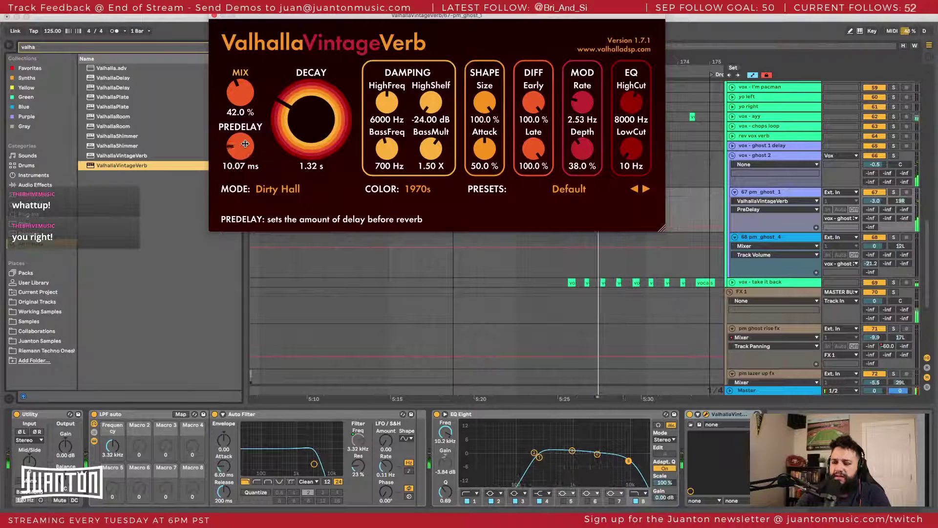
pyautogui.moveTo(316, 140); pyautogui.dragTo(318, 130)
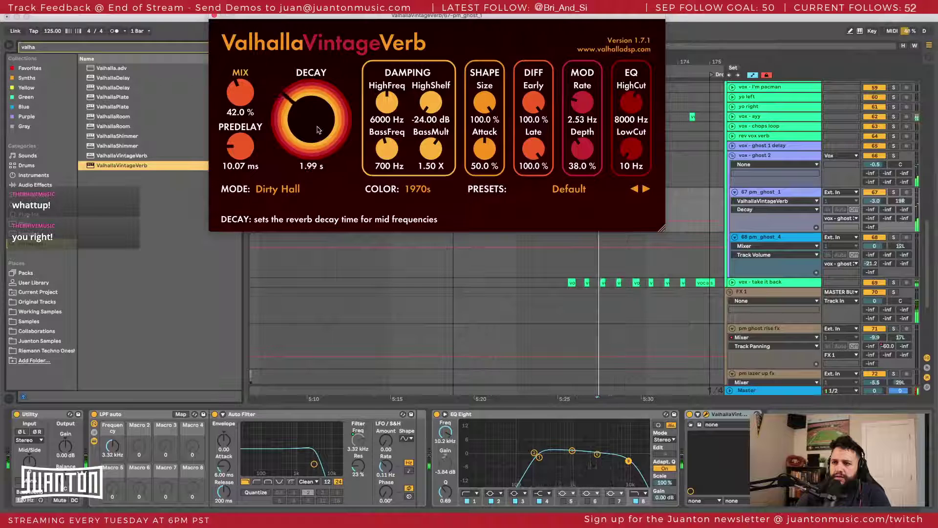
# Step: Move the reverb window clear of the pm_ghost_1 clip and solo the pm_ghost_1 track
pyautogui.moveTo(352, 18); pyautogui.dragTo(252, 29)
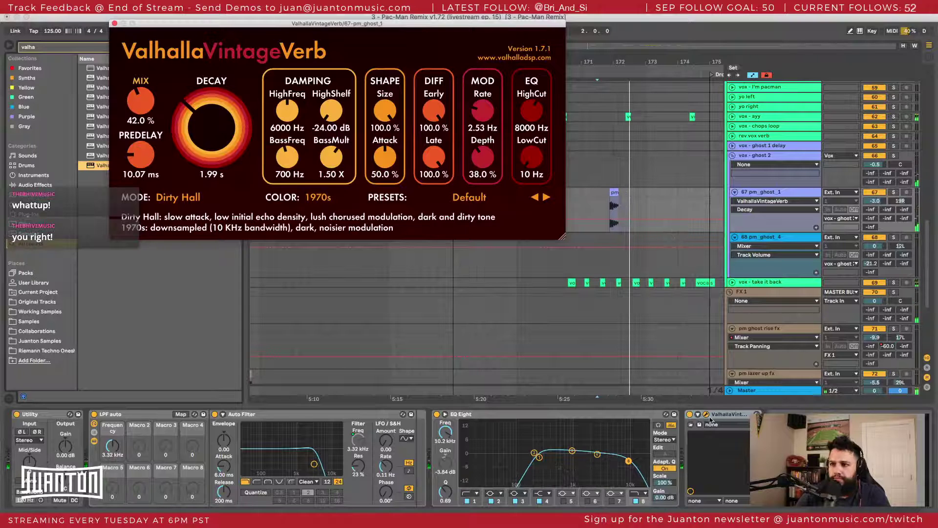
pyautogui.click(893, 193)
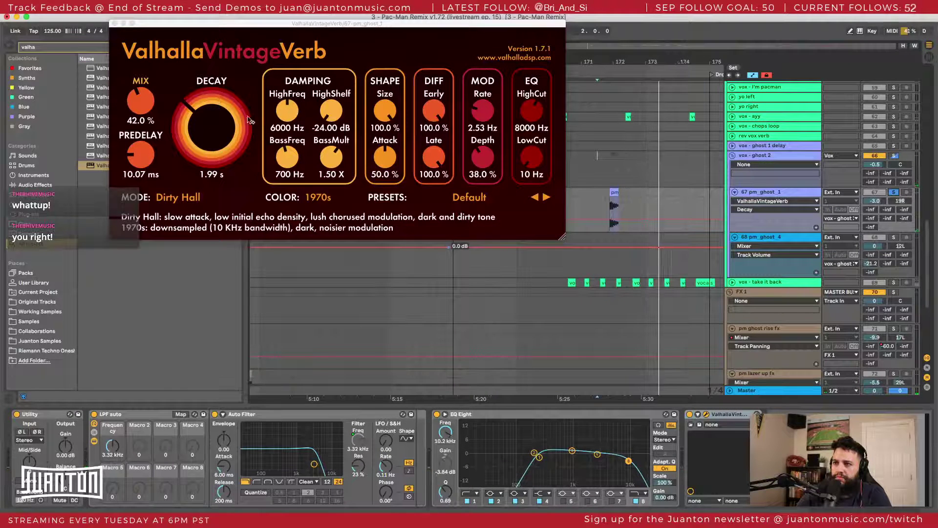
# Step: Try the Concert Hall and Bright Hall reverb modes on the soloed ghost vocal with a decay of 2.37 s
pyautogui.moveTo(249, 120); pyautogui.dragTo(212, 119)
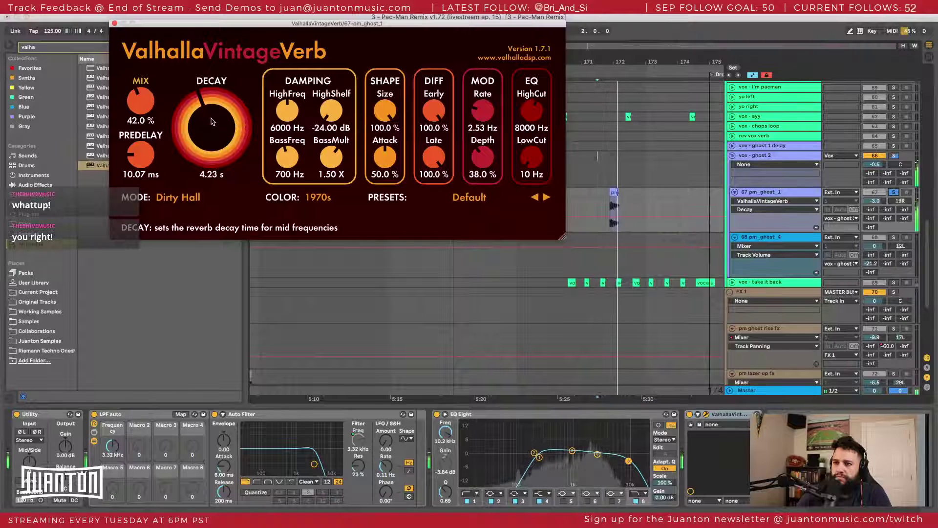
pyautogui.click(177, 197)
pyautogui.click(187, 211)
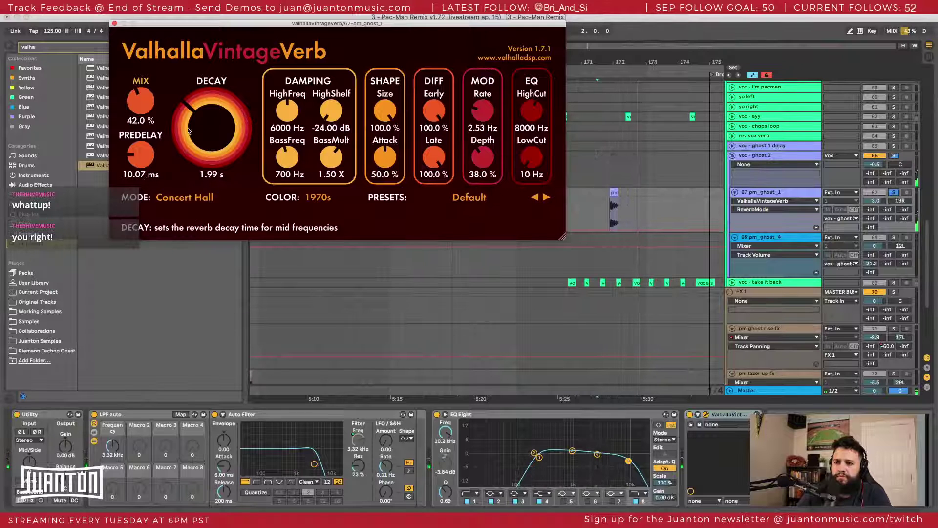
pyautogui.click(177, 197)
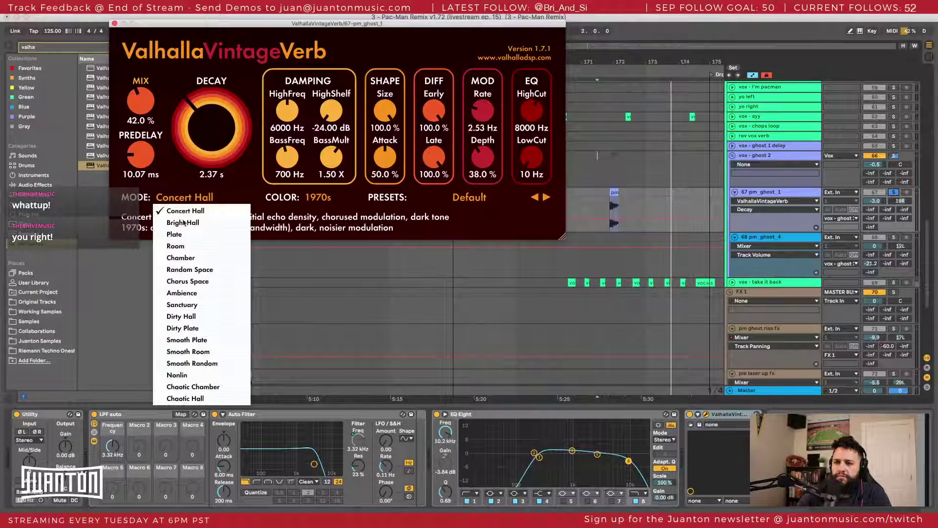
pyautogui.click(183, 223)
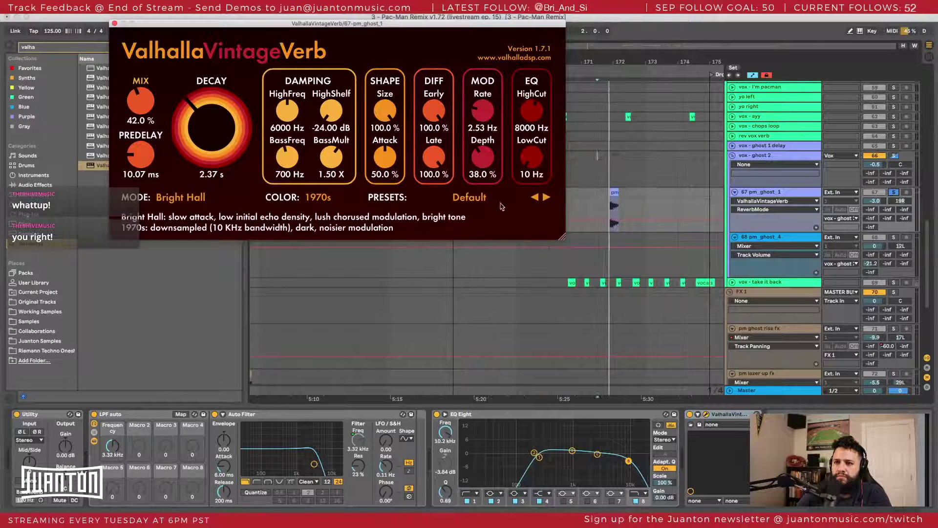
# Step: Load the Long Synth Hall preset from Huge Spaces and shorten its decay to 2.10 s
pyautogui.click(469, 197)
pyautogui.moveTo(481, 288)
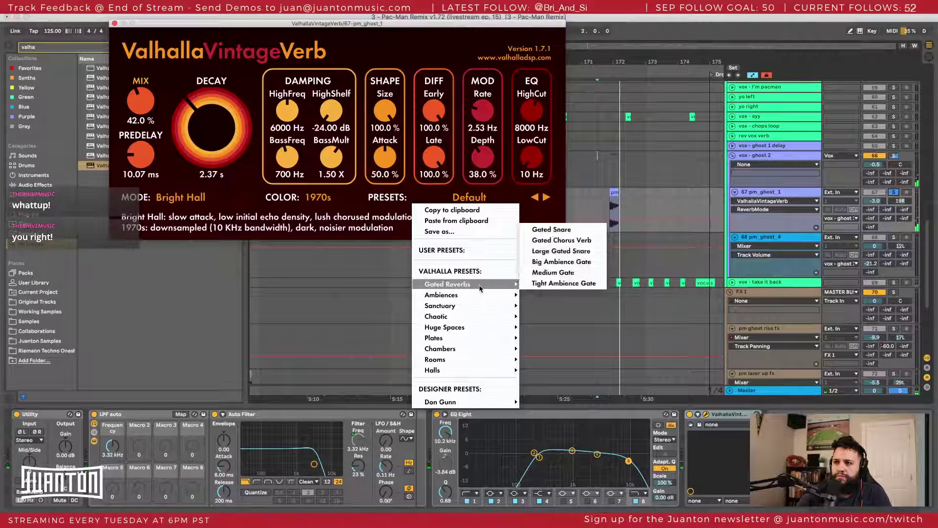
pyautogui.moveTo(489, 326)
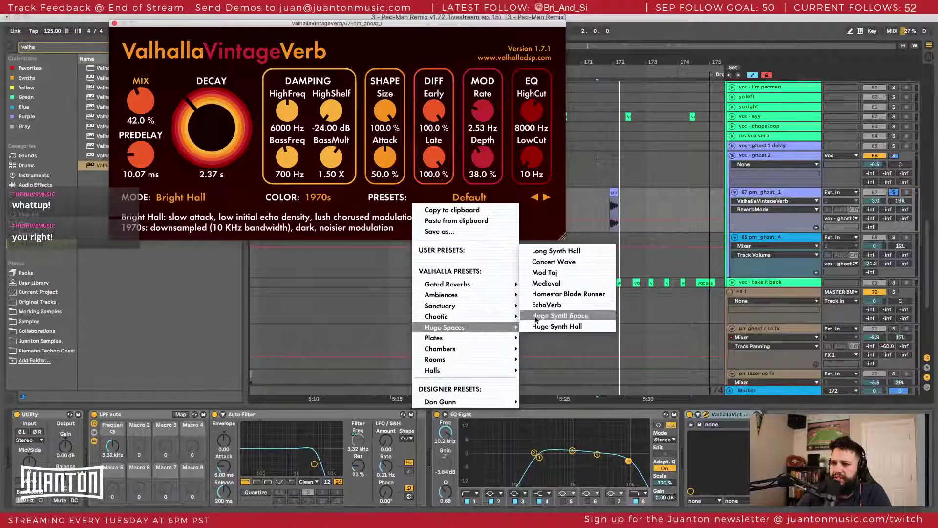
pyautogui.click(556, 251)
pyautogui.moveTo(208, 128)
pyautogui.mouseDown()
pyautogui.moveTo(209, 142)
pyautogui.moveTo(208, 128)
pyautogui.mouseUp()
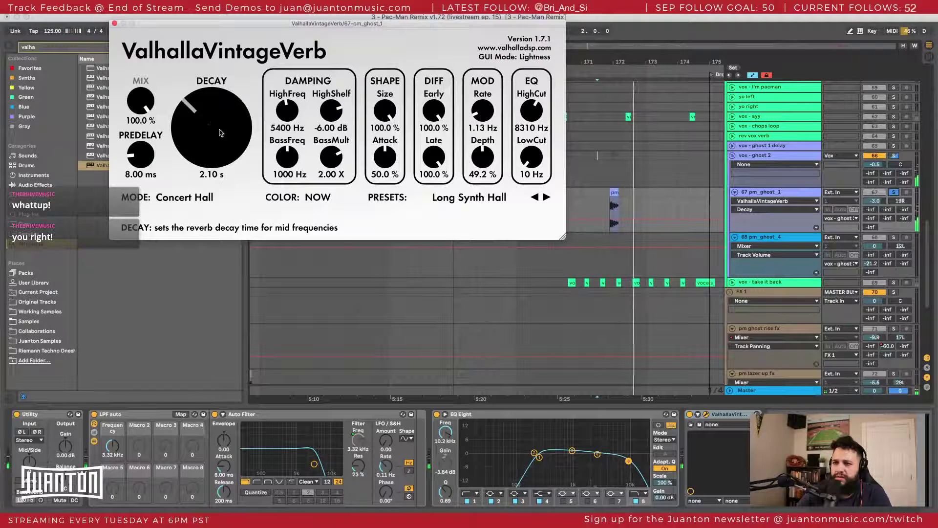
# Step: Advance through the Concert Wave and Mod Taj presets, setting Mod Taj's decay to 3.10 s and replaying the clip
pyautogui.click(546, 197)
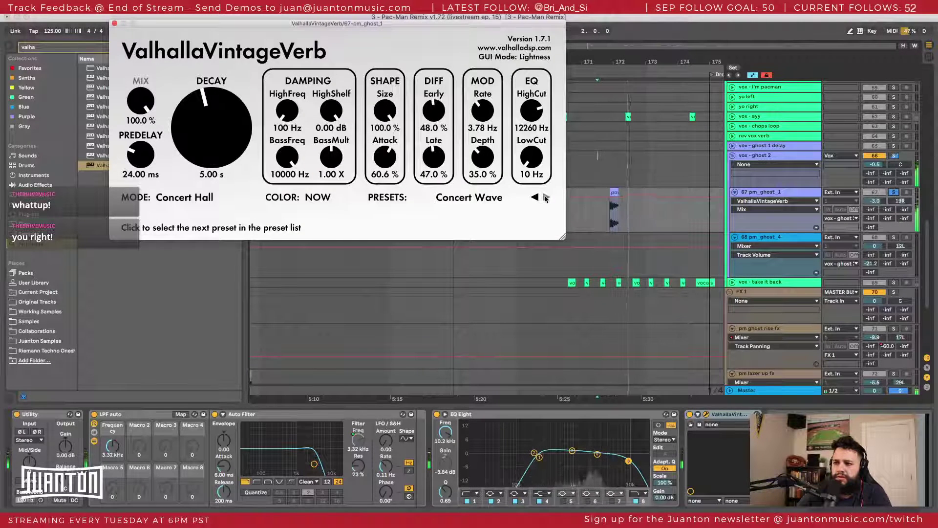
pyautogui.click(546, 197)
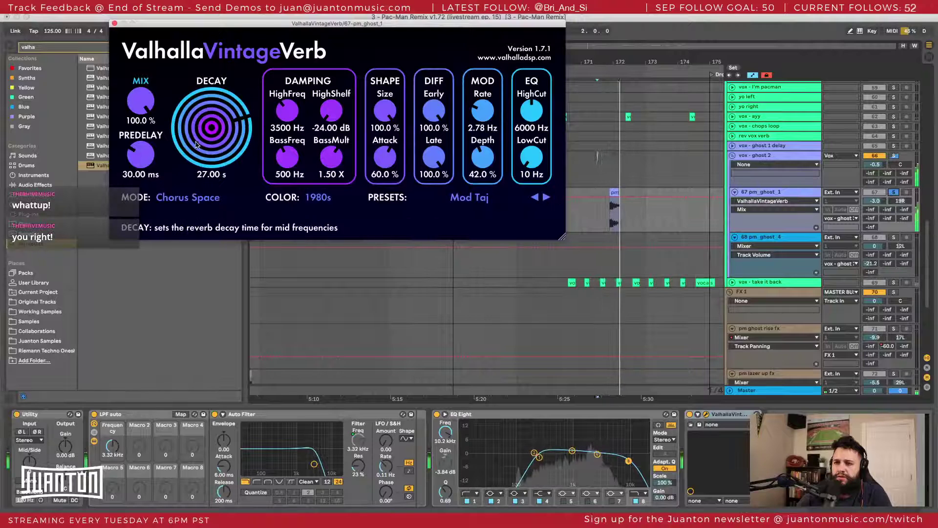
pyautogui.moveTo(212, 128)
pyautogui.mouseDown()
pyautogui.moveTo(212, 190)
pyautogui.moveTo(211, 181)
pyautogui.mouseUp()
pyautogui.press('space')
pyautogui.press('space')
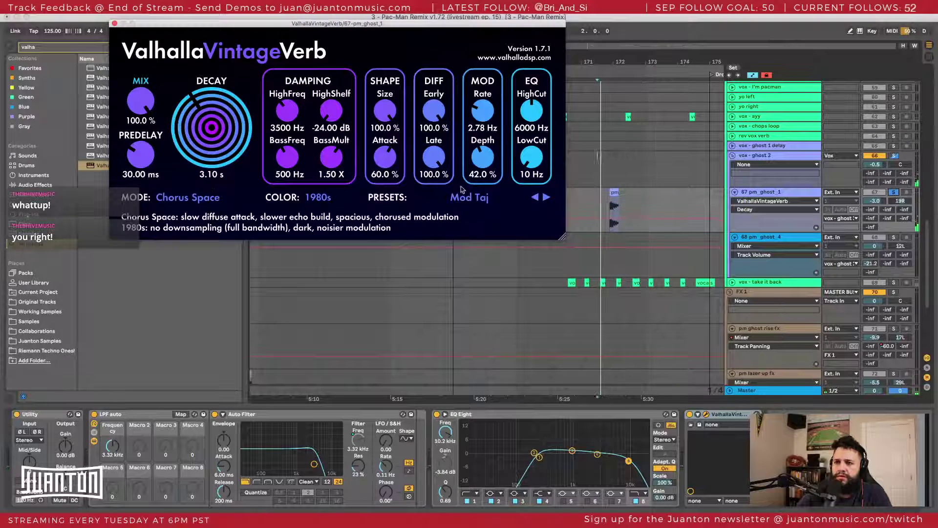
# Step: Audition the Medieval, Homestar Blade Runner, EchoVerb and Dark Pad presets on the ghost vocal
pyautogui.click(546, 197)
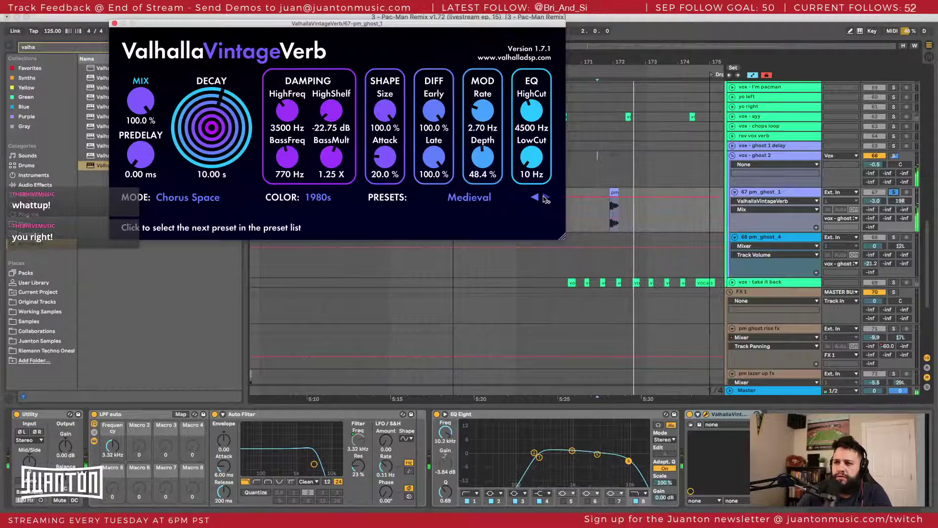
pyautogui.click(546, 198)
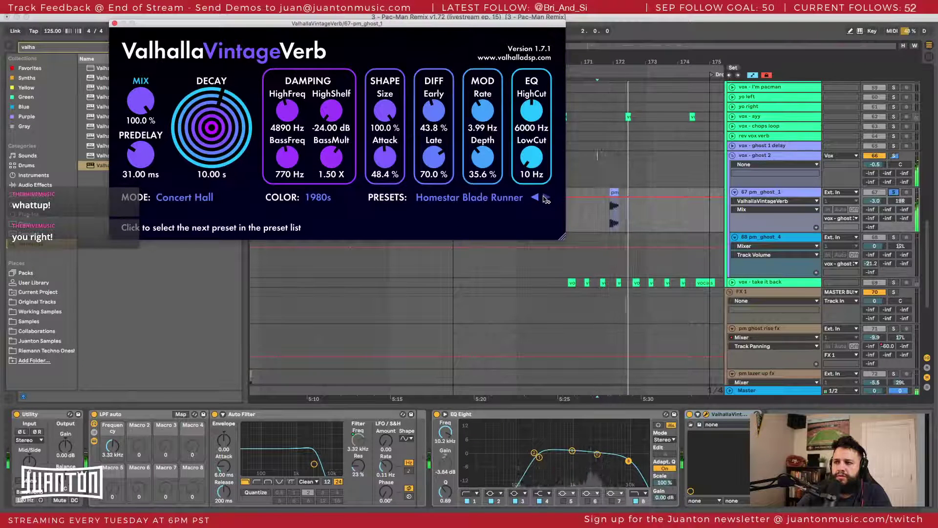
pyautogui.click(546, 197)
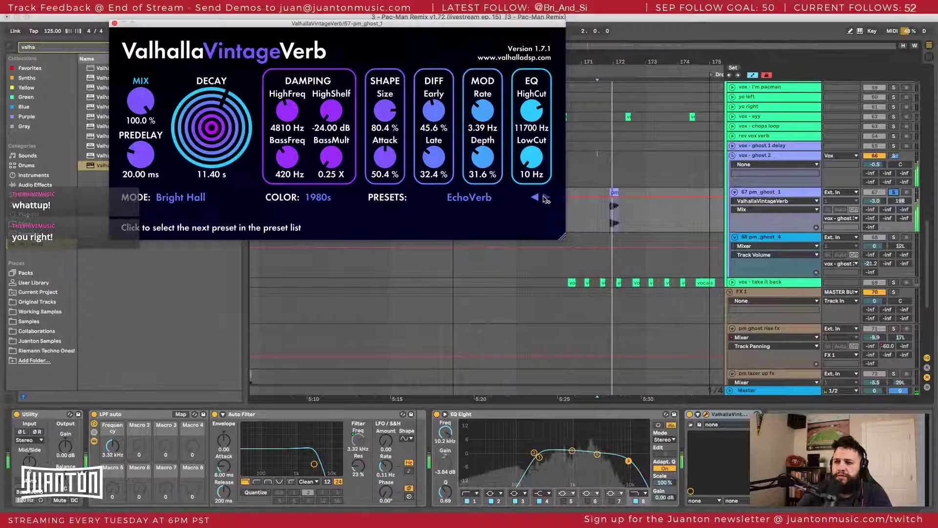
pyautogui.click(466, 197)
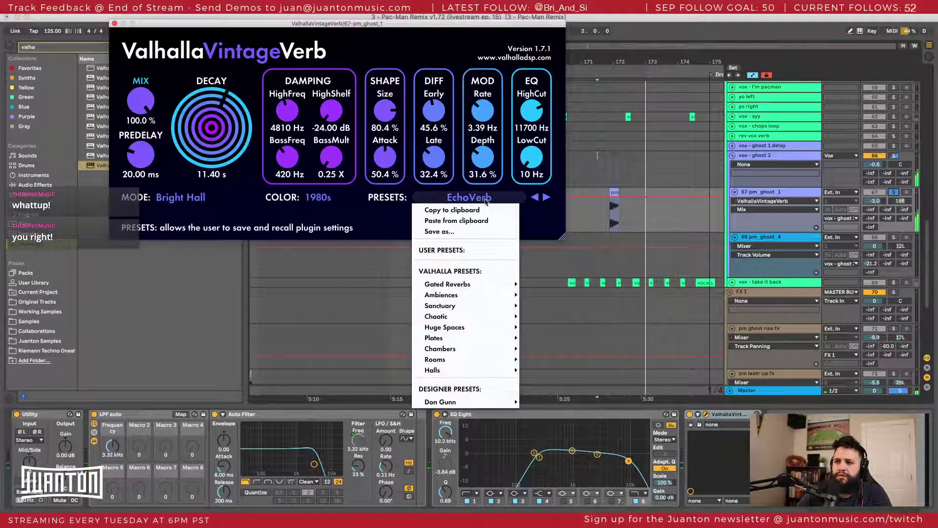
pyautogui.moveTo(471, 293)
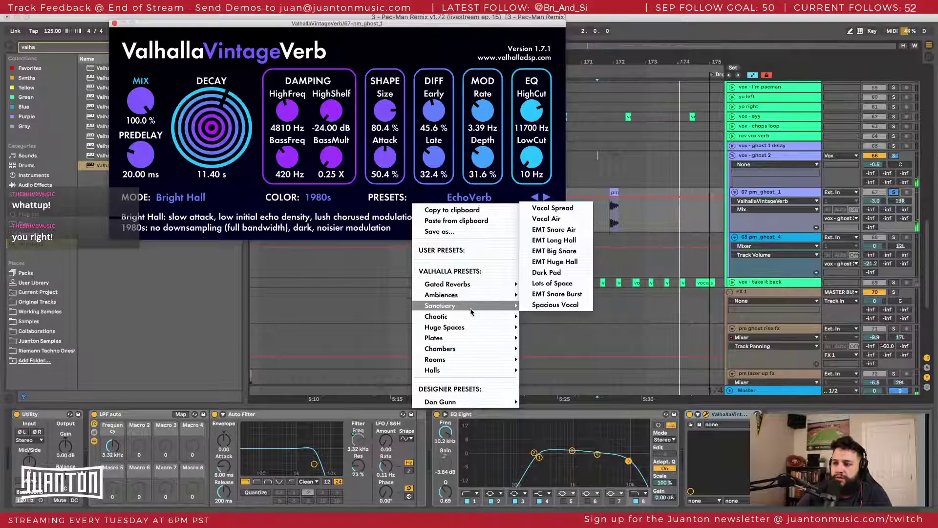
pyautogui.moveTo(484, 315)
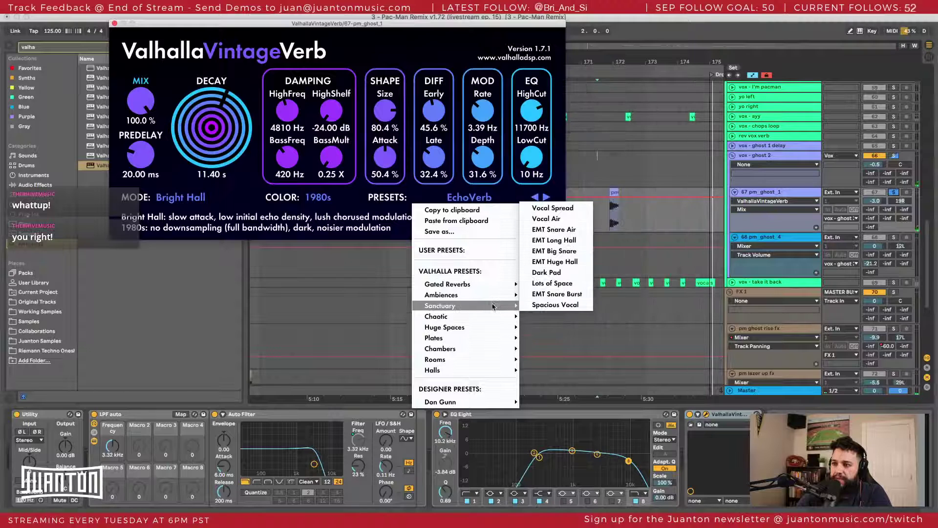
pyautogui.click(543, 270)
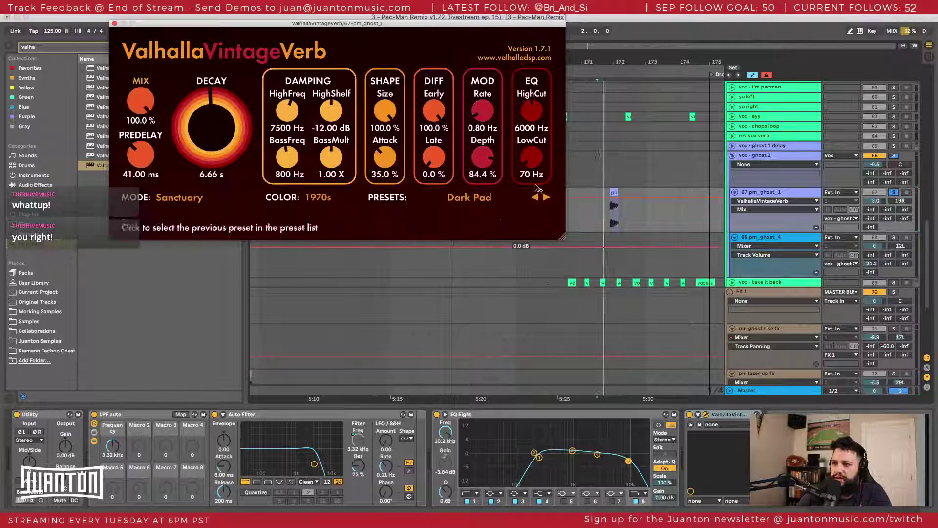
# Step: Load the Large Chamber reverb preset from the Chambers category on pm_ghost_1
pyautogui.click(492, 200)
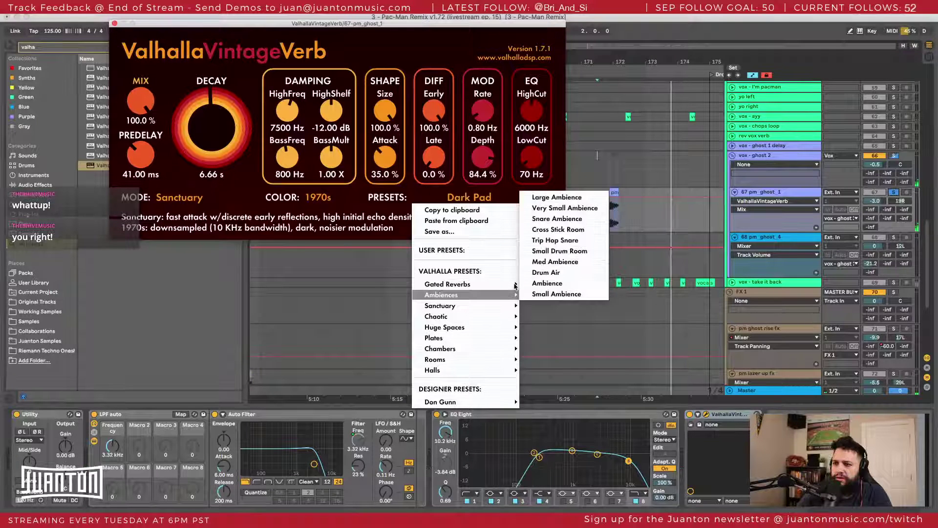
pyautogui.moveTo(512, 299)
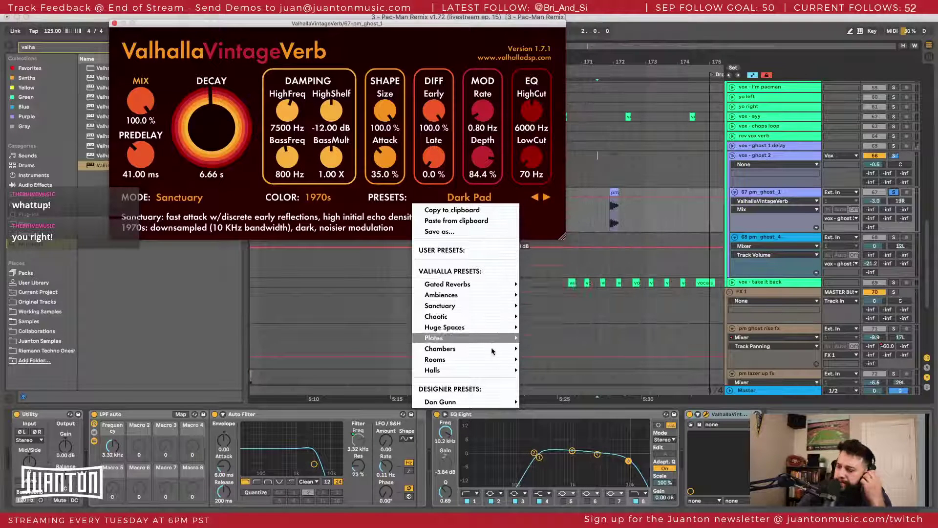
pyautogui.moveTo(491, 351)
pyautogui.click(548, 294)
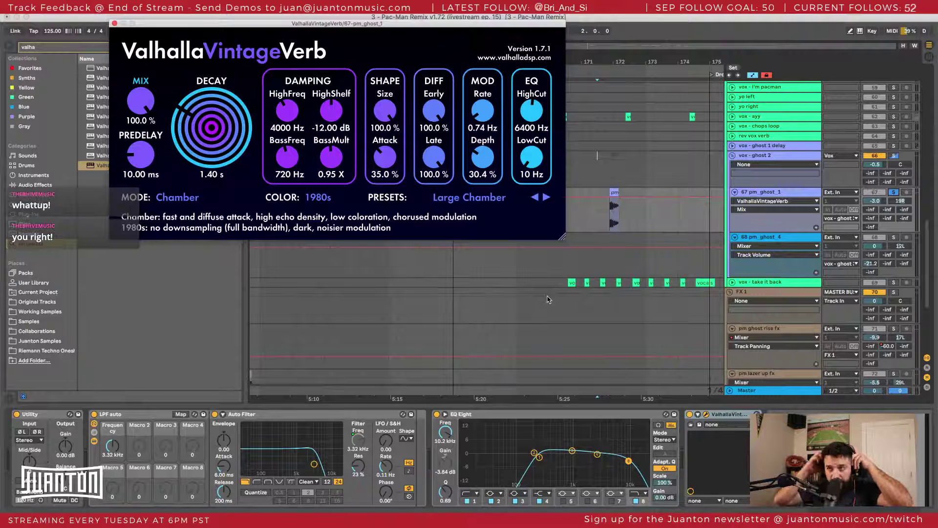
# Step: Try a 38% mix and a 4.97 s decay on pm_ghost_1's Large Chamber reverb, check its modes and close the plug-in
pyautogui.press('space')
pyautogui.moveTo(194, 107); pyautogui.dragTo(142, 129)
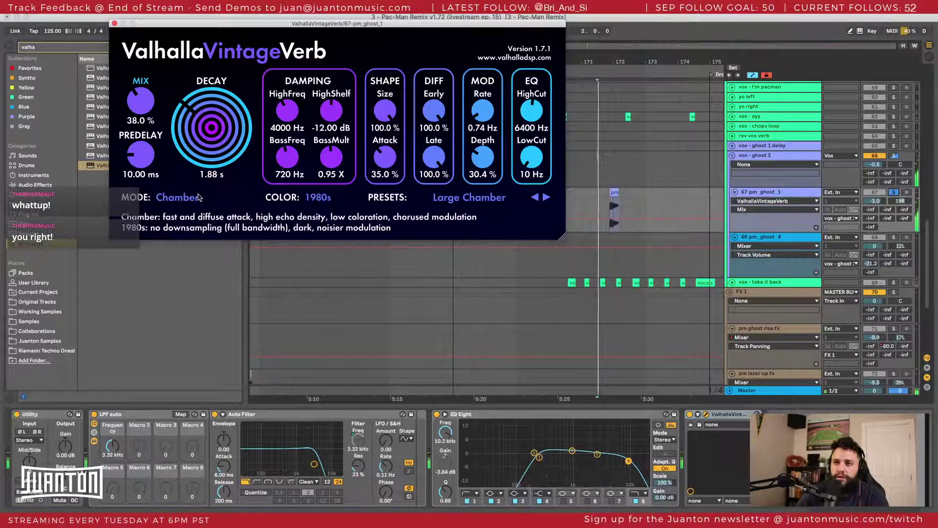
pyautogui.click(177, 198)
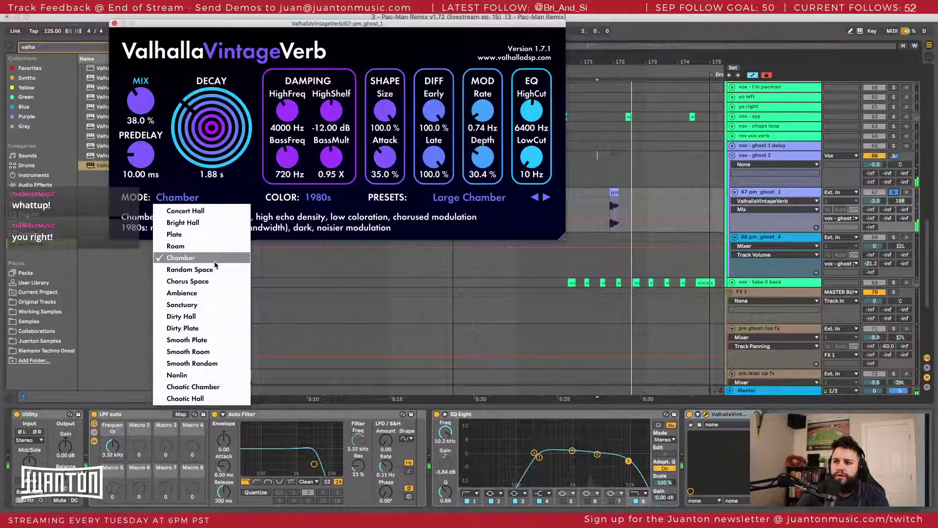
pyautogui.moveTo(212, 149); pyautogui.dragTo(212, 141)
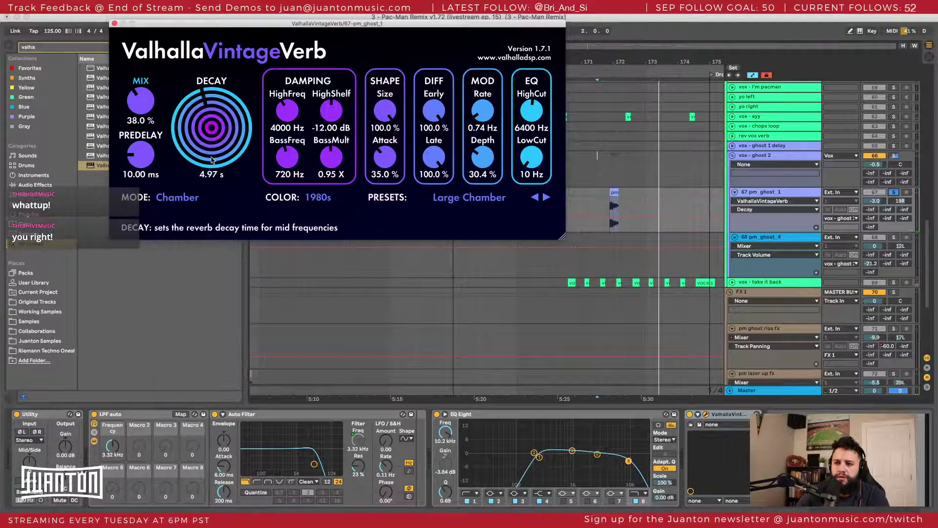
pyautogui.click(191, 202)
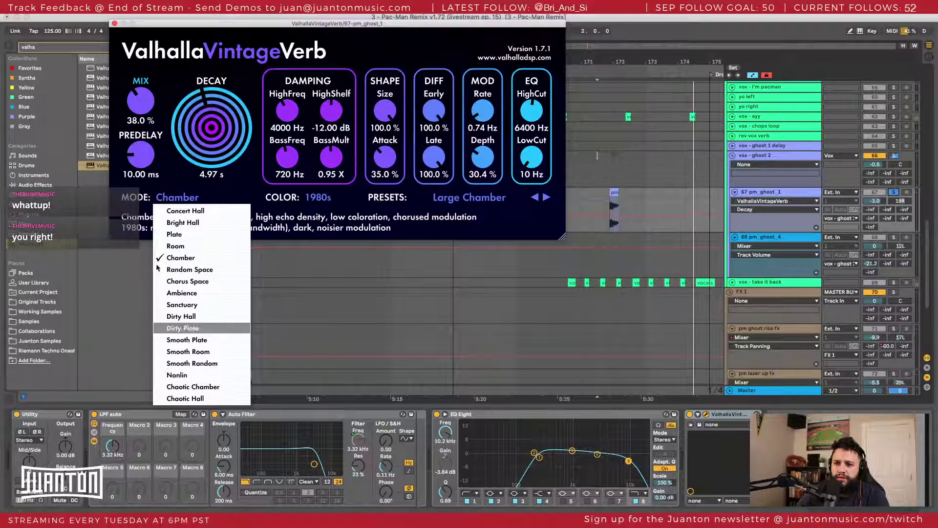
pyautogui.click(137, 88)
pyautogui.click(115, 23)
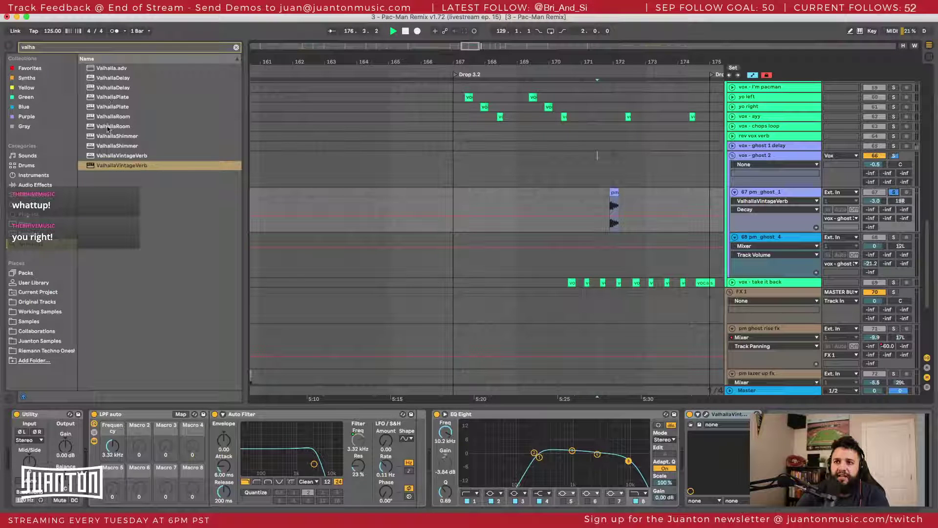
# Step: Replace the ValhallaVintageVerb on pm_ghost_1 with ValhallaRoom
pyautogui.click(108, 136)
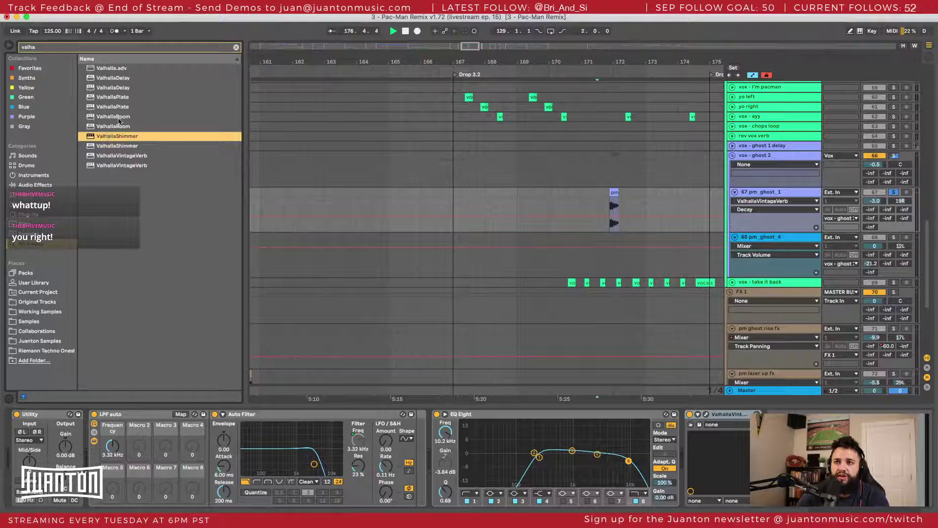
pyautogui.press('Return')
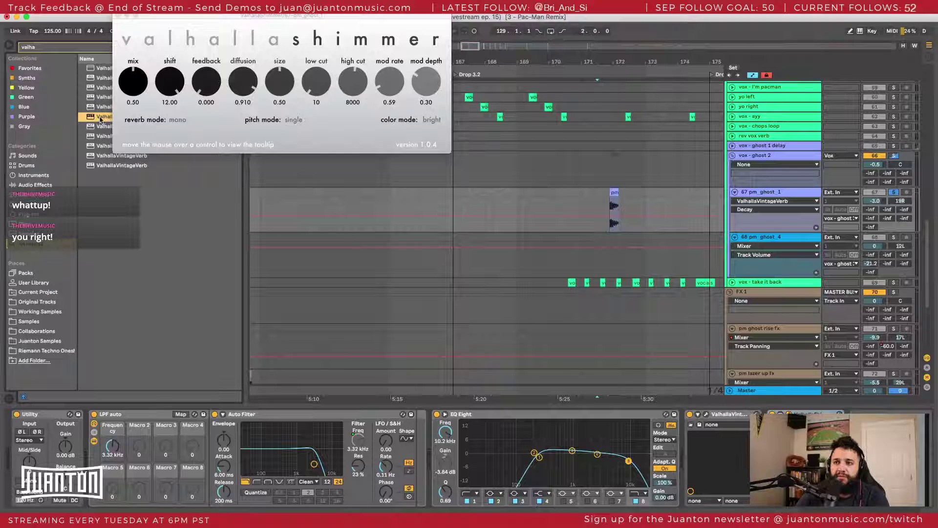
pyautogui.click(117, 16)
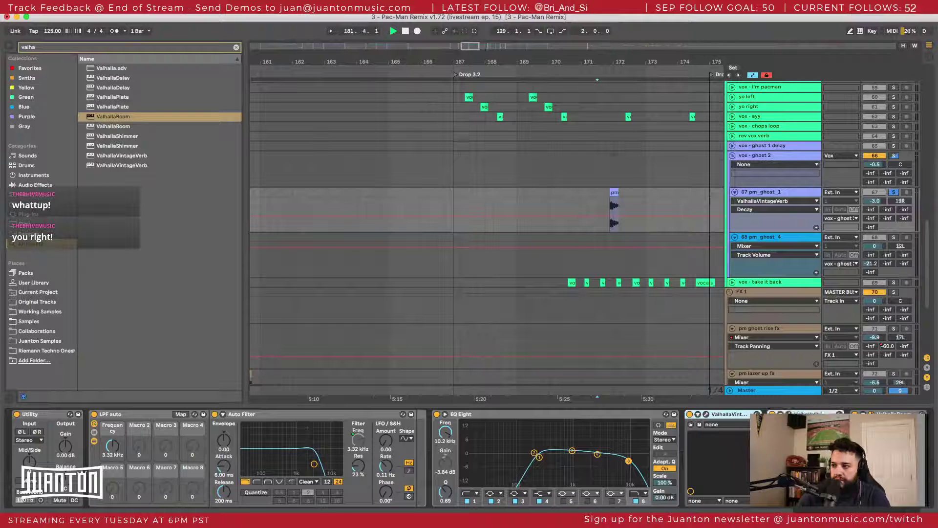
pyautogui.press('Delete')
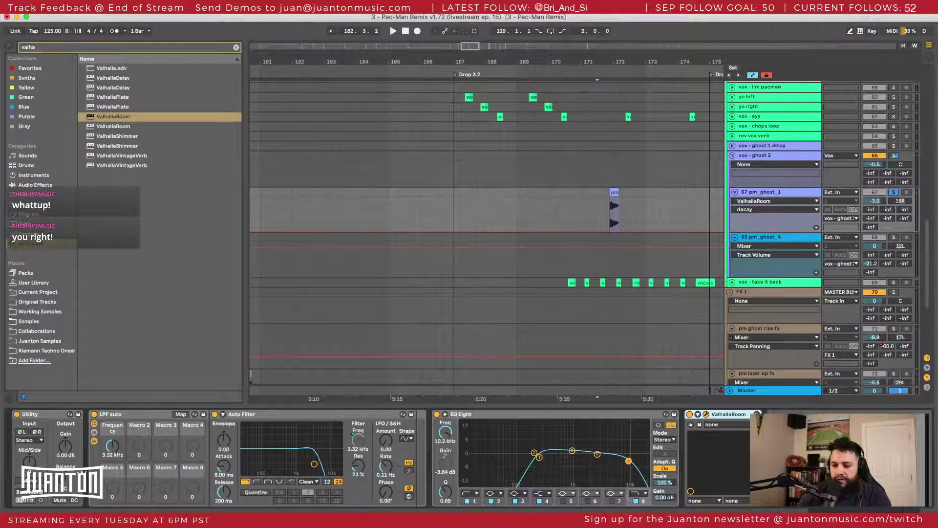
# Step: Open ValhallaRoom on pm_ghost_1 and set its reverb mode to Large Chamber
pyautogui.click(705, 414)
pyautogui.moveTo(365, 274); pyautogui.dragTo(287, 146)
pyautogui.click(440, 337)
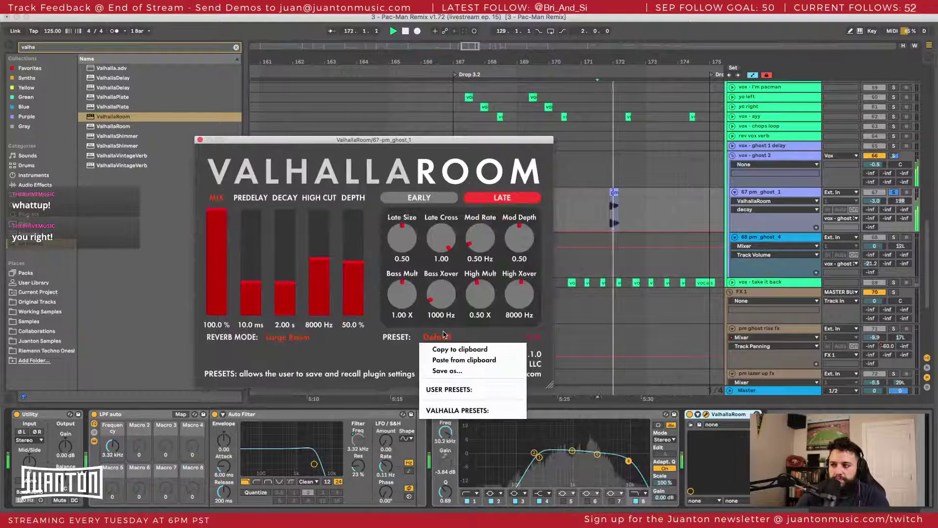
pyautogui.click(440, 337)
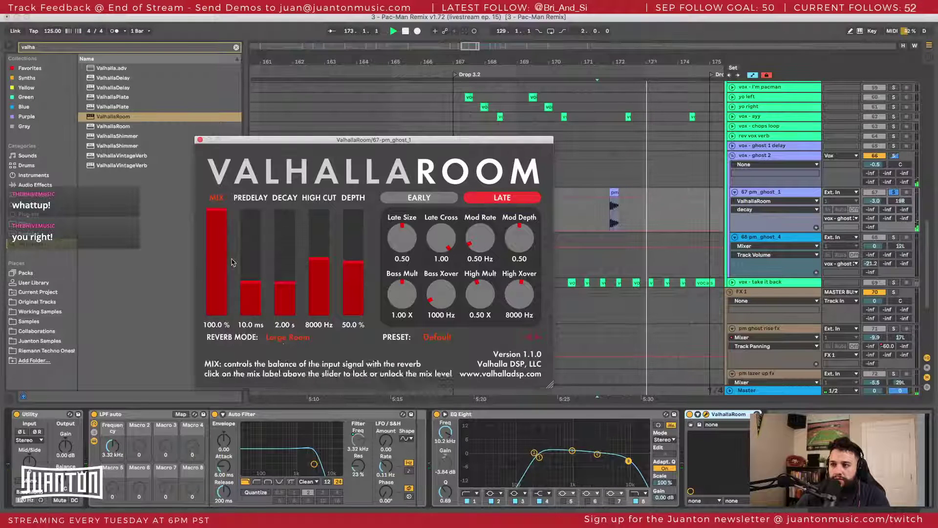
pyautogui.click(286, 338)
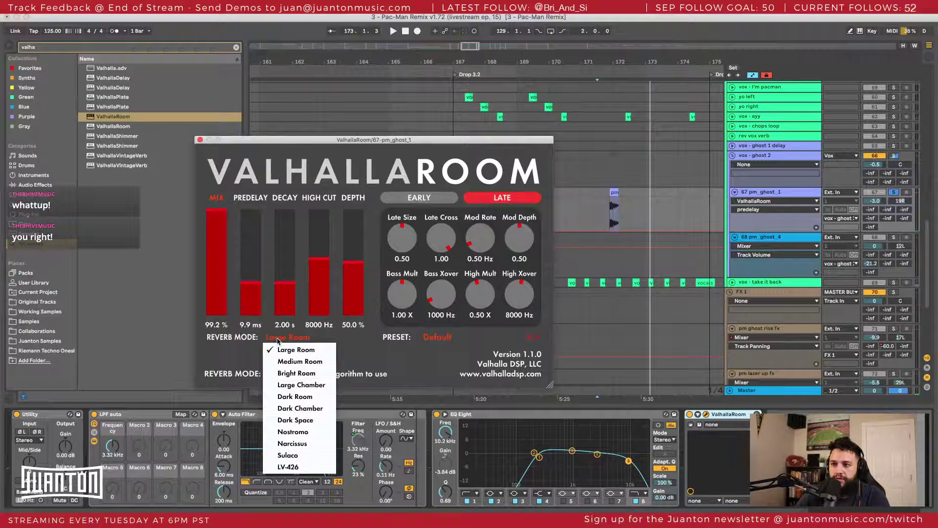
pyautogui.click(300, 385)
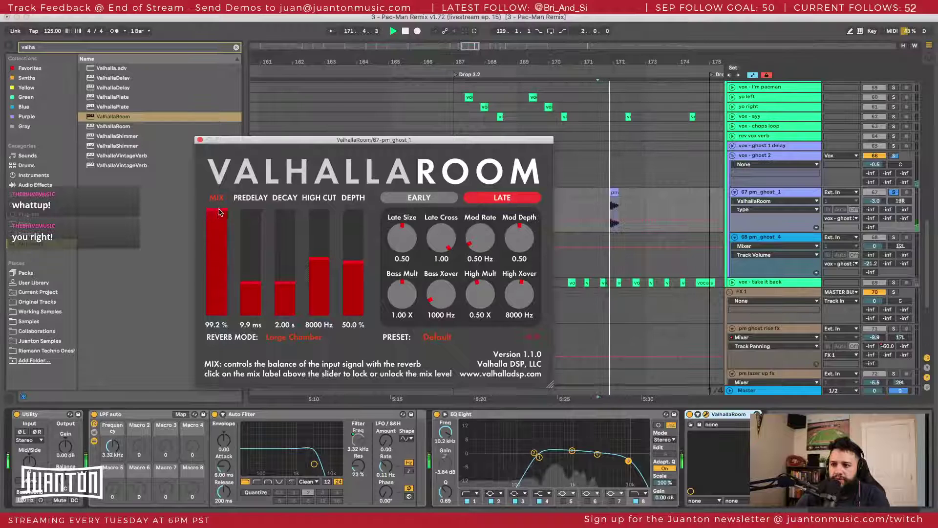
# Step: Set ValhallaRoom's mix to 35.5%, predelay to 0 ms, high cut to 11840 Hz and depth to 49.3%
pyautogui.moveTo(212, 216); pyautogui.dragTo(257, 374)
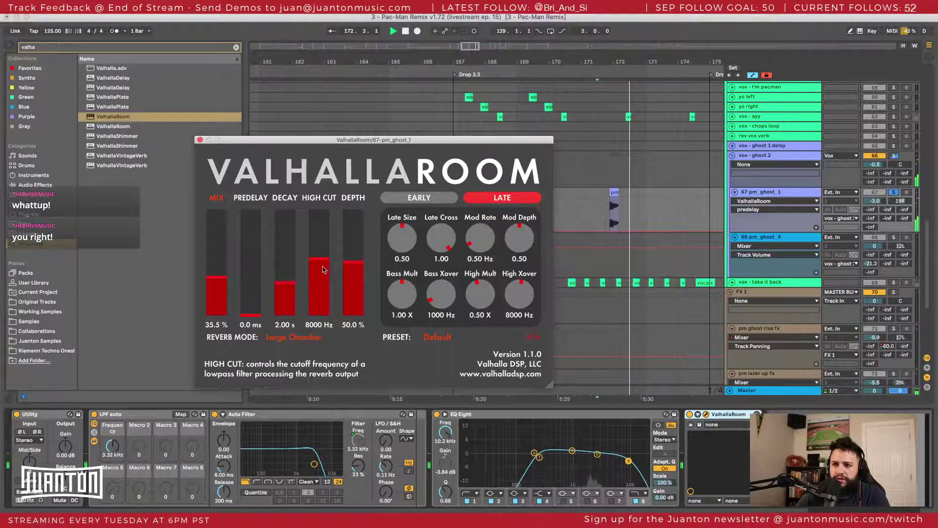
pyautogui.moveTo(319, 258); pyautogui.dragTo(322, 287)
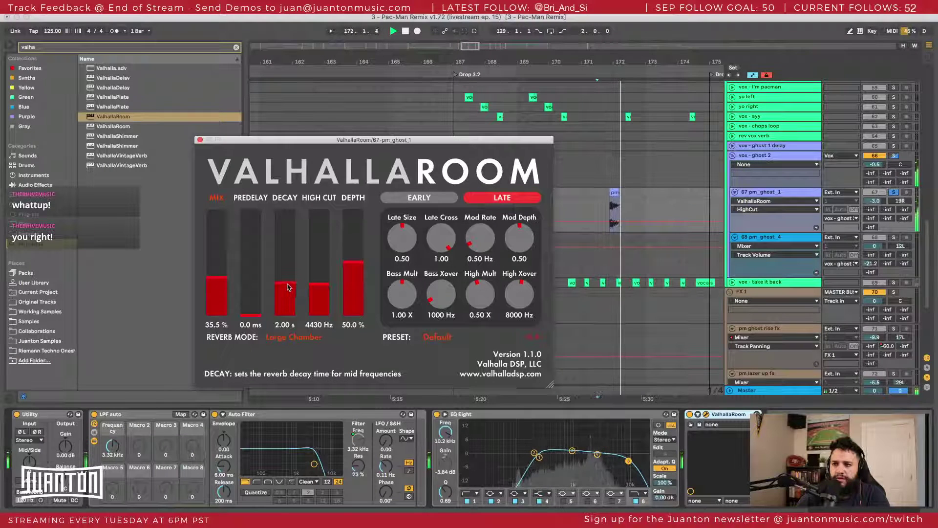
pyautogui.moveTo(353, 264)
pyautogui.mouseDown()
pyautogui.moveTo(352, 206)
pyautogui.moveTo(355, 338)
pyautogui.moveTo(355, 266)
pyautogui.mouseUp()
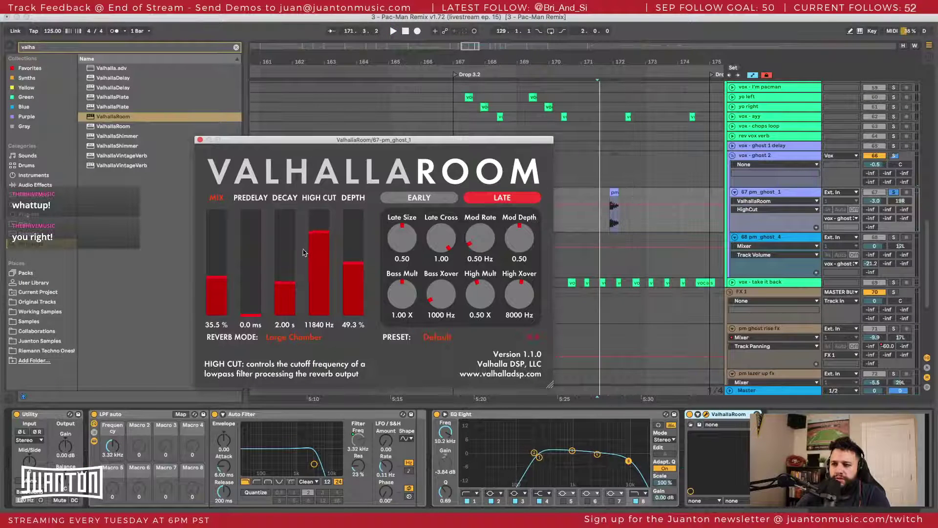
pyautogui.press('space')
# Step: Set ValhallaRoom's decay to 2.29 s and switch its reverb mode to Dark Chamber
pyautogui.moveTo(286, 282); pyautogui.dragTo(300, 298)
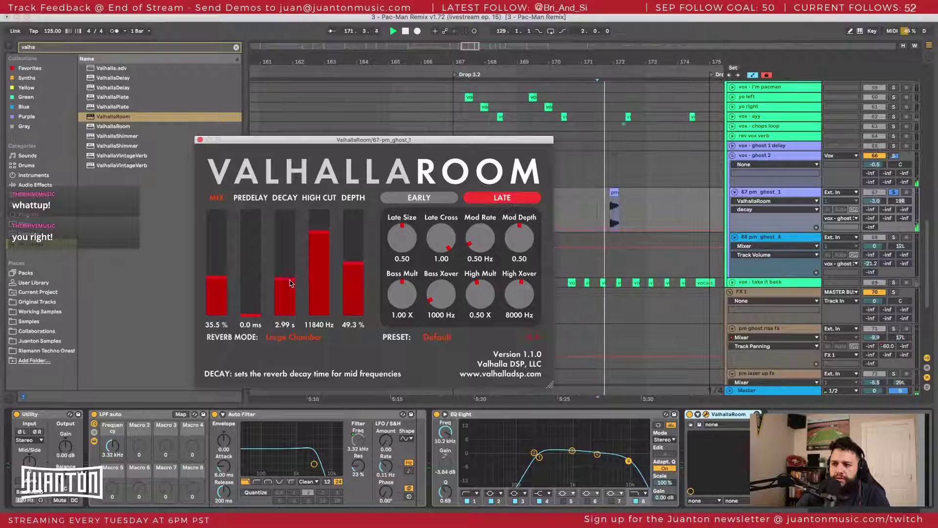
pyautogui.click(299, 338)
pyautogui.click(300, 407)
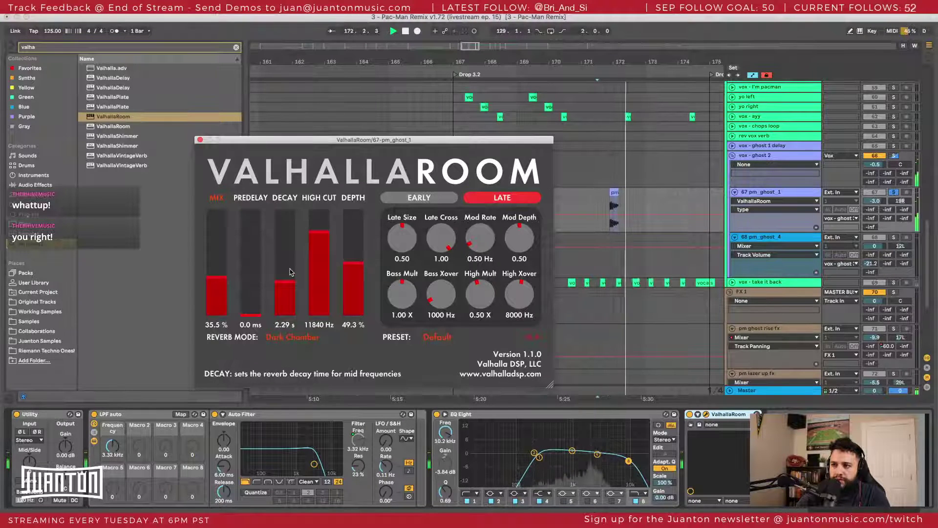
# Step: Replay the ghost vocal in the full mix, reduce ValhallaRoom's mix to 24.9% and close the plug-in window
pyautogui.click(597, 156)
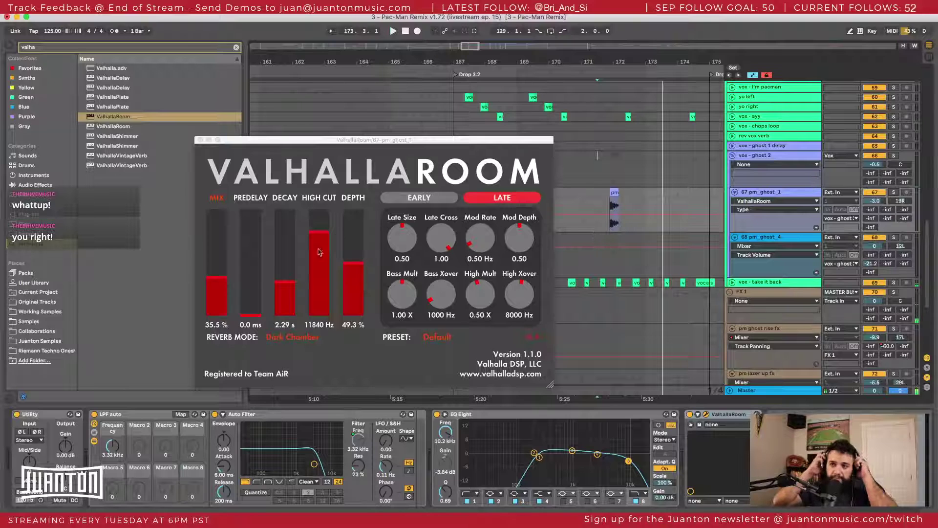
pyautogui.moveTo(225, 261); pyautogui.dragTo(218, 292)
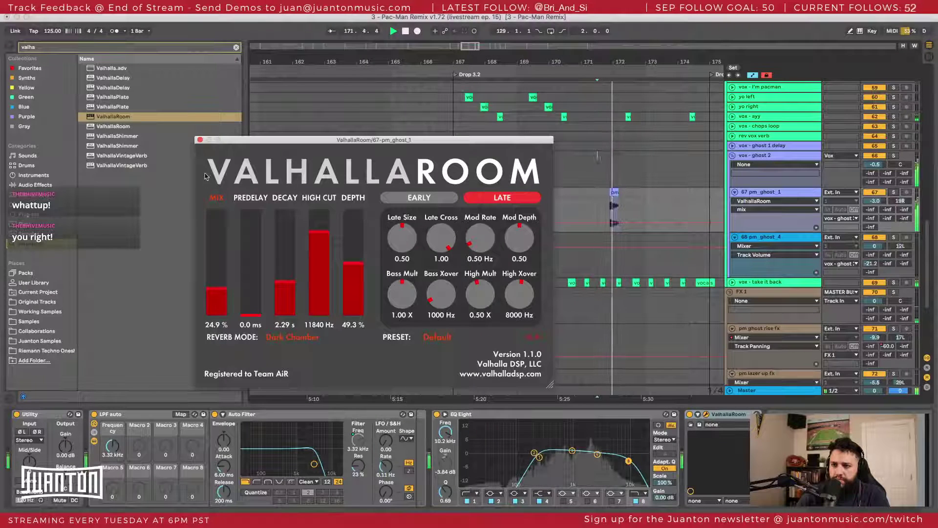
pyautogui.click(200, 140)
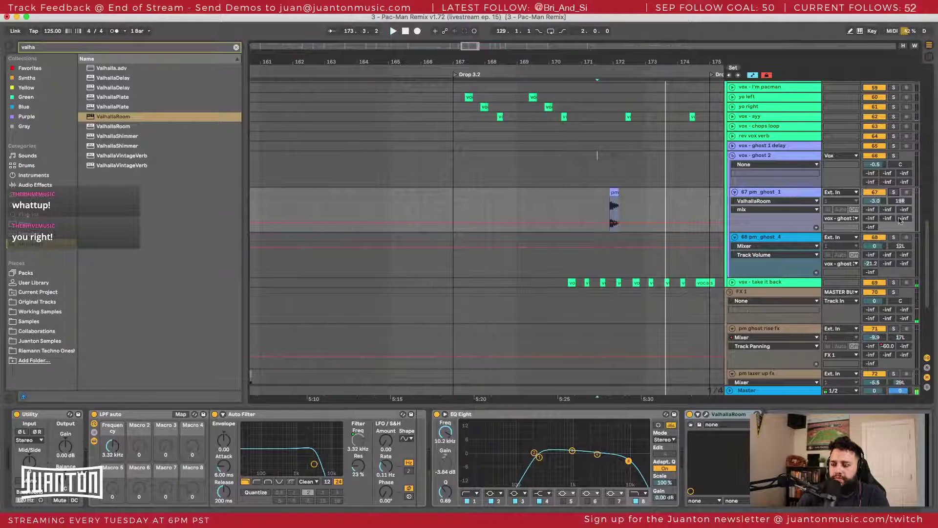
# Step: Set pm_ghost_1's track volume to -2.4 dB and play the arrangement on into Drop 3.3
pyautogui.press('space')
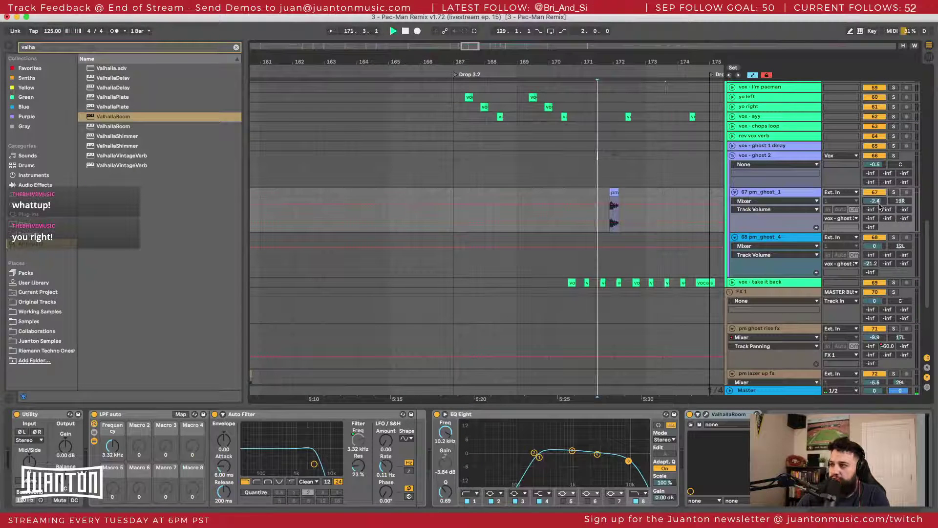
pyautogui.hscroll(6, 664, 225)
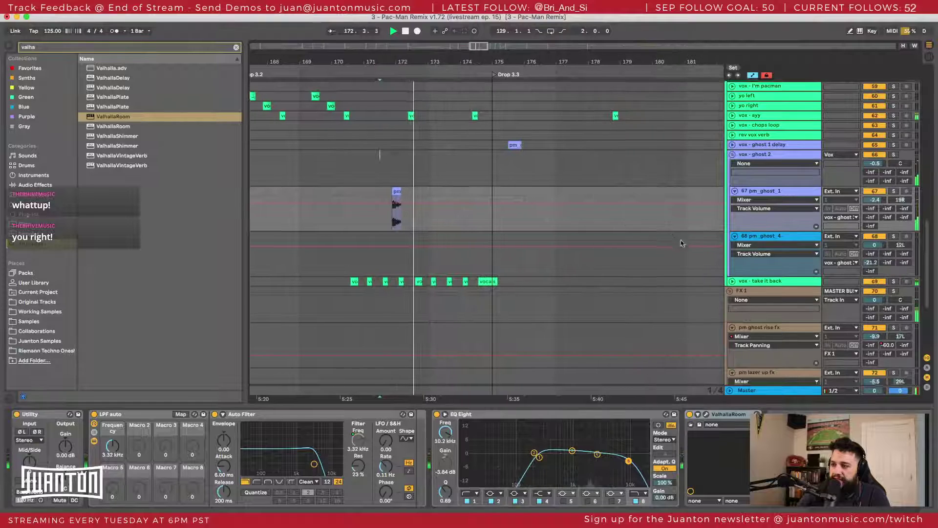
pyautogui.moveTo(296, 57); pyautogui.dragTo(296, 62)
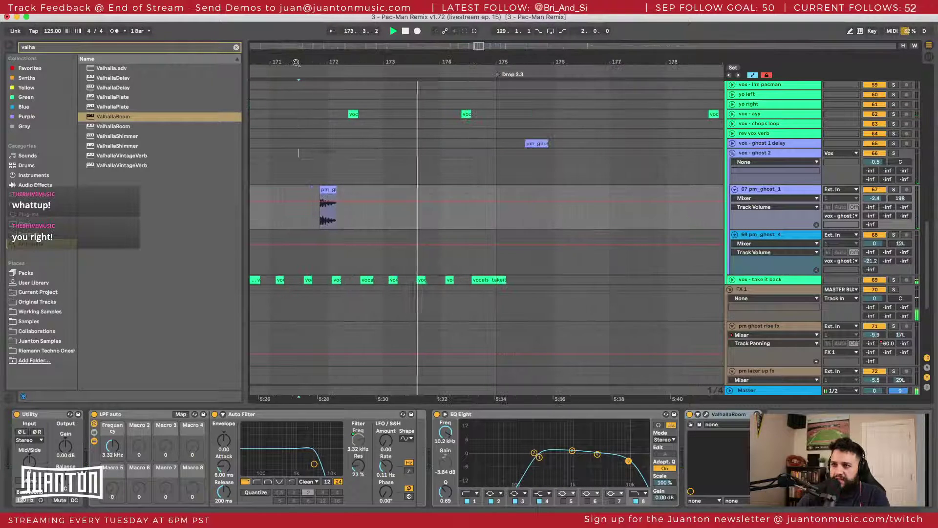
pyautogui.hscroll(-2, 405, 187)
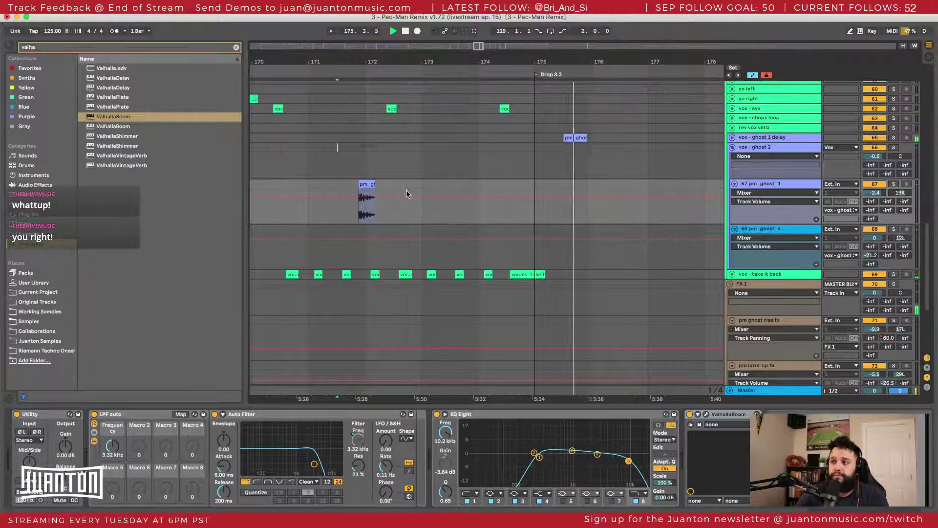
pyautogui.hscroll(3, 519, 189)
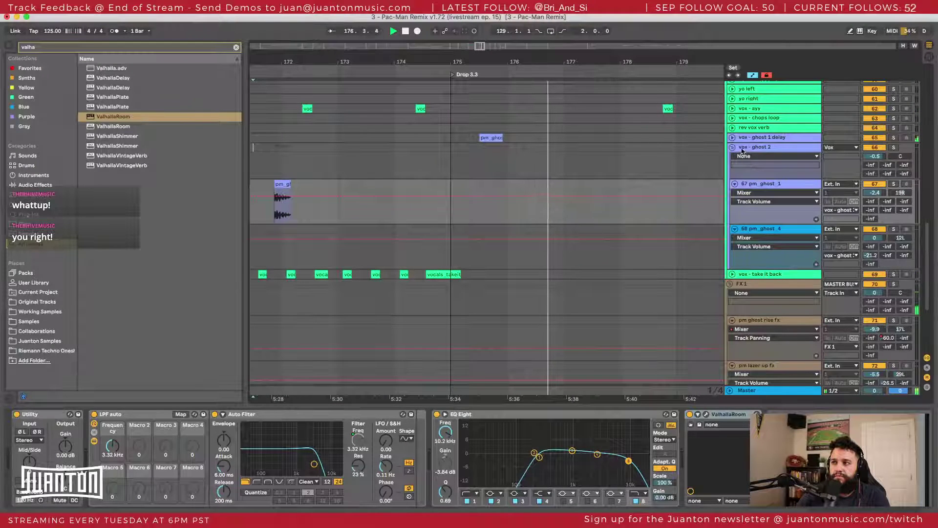
# Step: Collapse the vox - ghost 2 group and hide the browser to review Drop 3.3 through the Cut section
pyautogui.click(742, 149)
pyautogui.scroll(5, 599, 189)
pyautogui.hscroll(5, 598, 189)
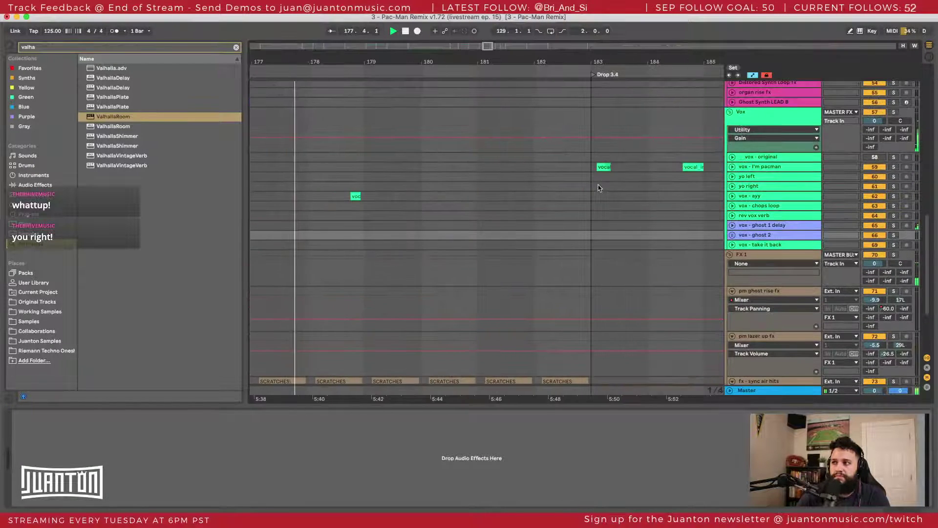
pyautogui.moveTo(335, 60); pyautogui.dragTo(272, 80)
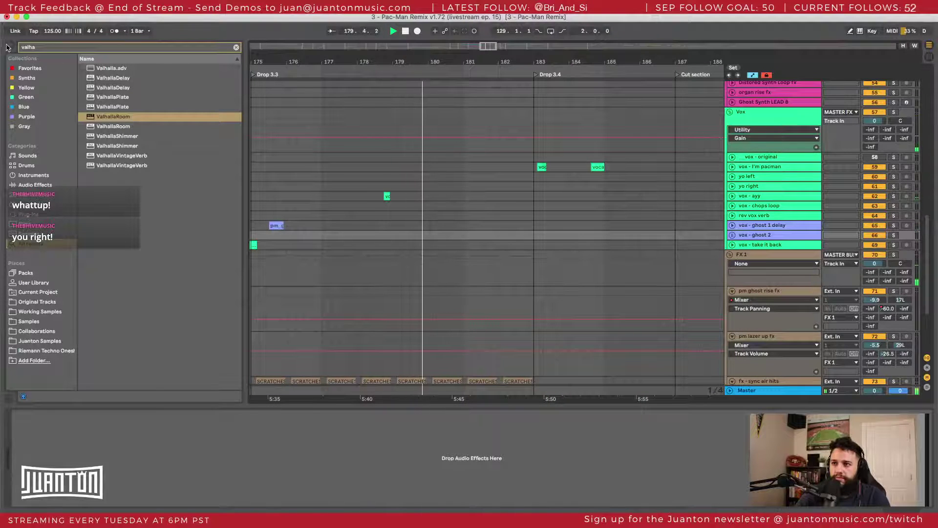
pyautogui.click(8, 46)
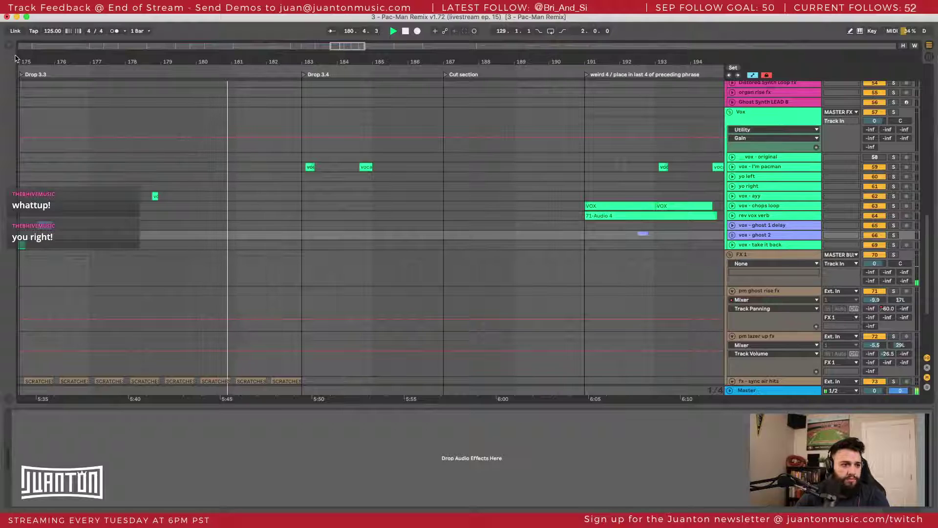
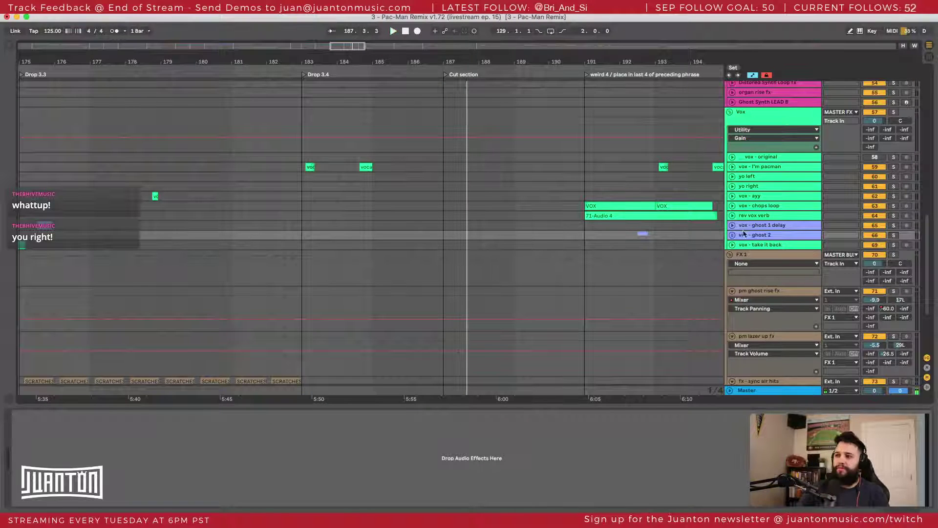
# Step: Add Vocal Rider Stereo to the vox - I'm pacman track and place it directly after Utility
pyautogui.click(355, 167)
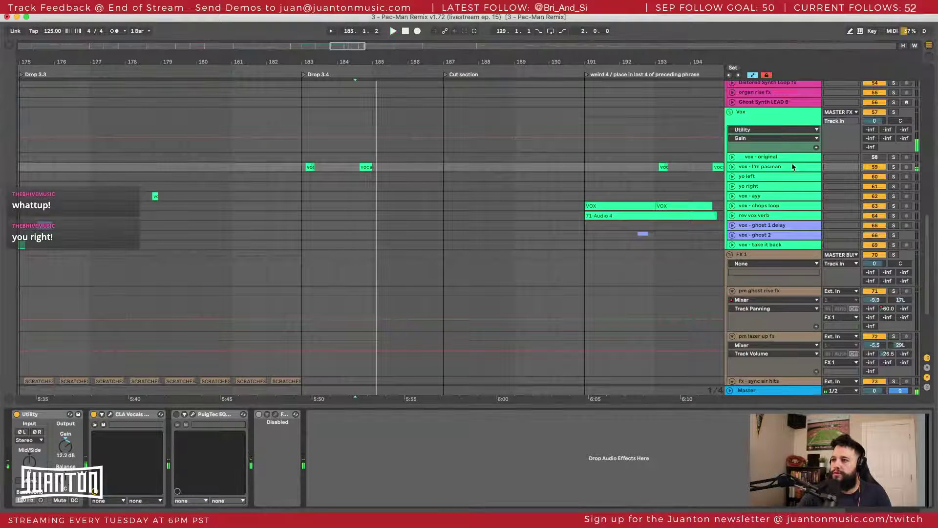
pyautogui.press('super+f')
pyautogui.write('vocal')
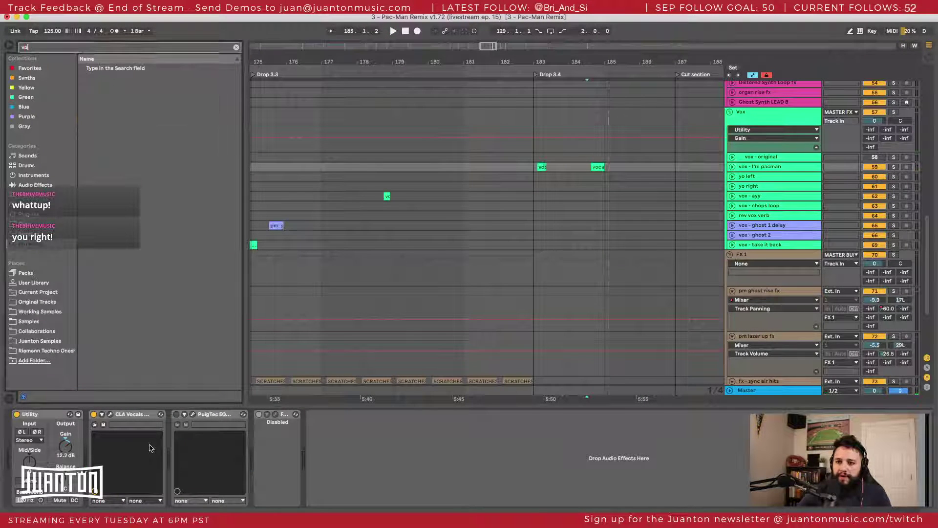
pyautogui.write(' rider')
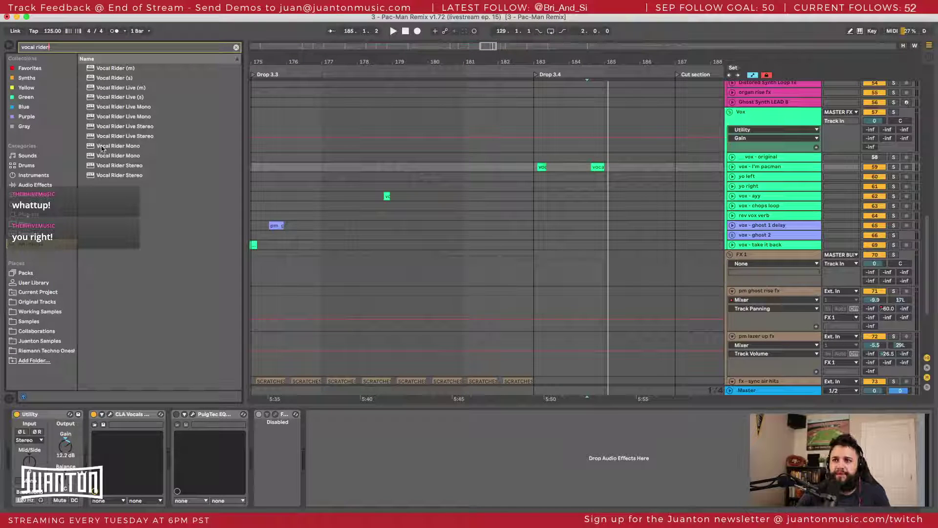
pyautogui.click(106, 176)
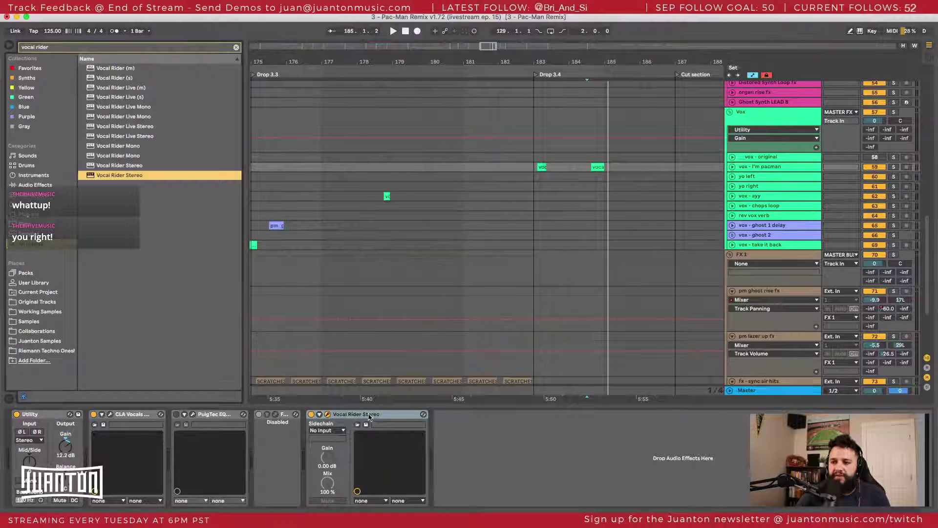
pyautogui.moveTo(370, 417); pyautogui.dragTo(101, 421)
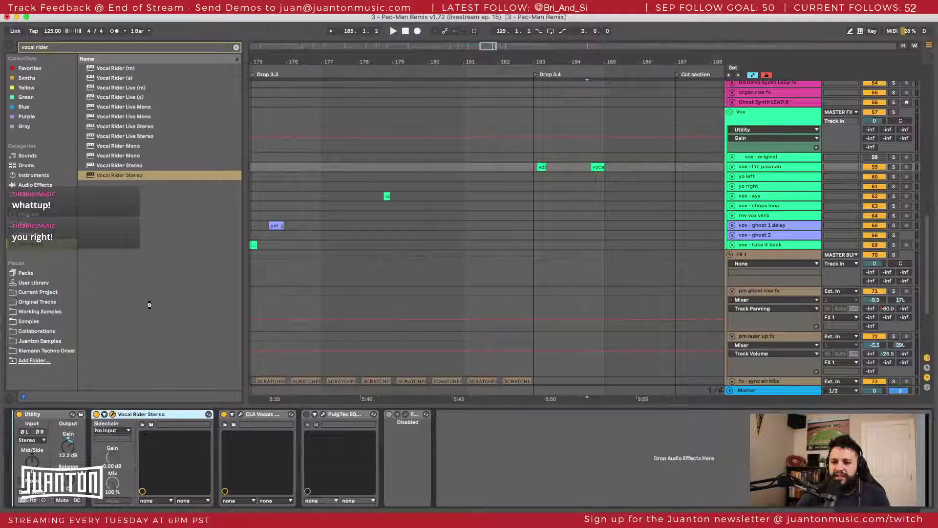
# Step: Solo the vox - I'm pacman track, audition Vocal Rider's Moderate Riding preset at Drop 3.4, and unsolo the track
pyautogui.click(595, 166)
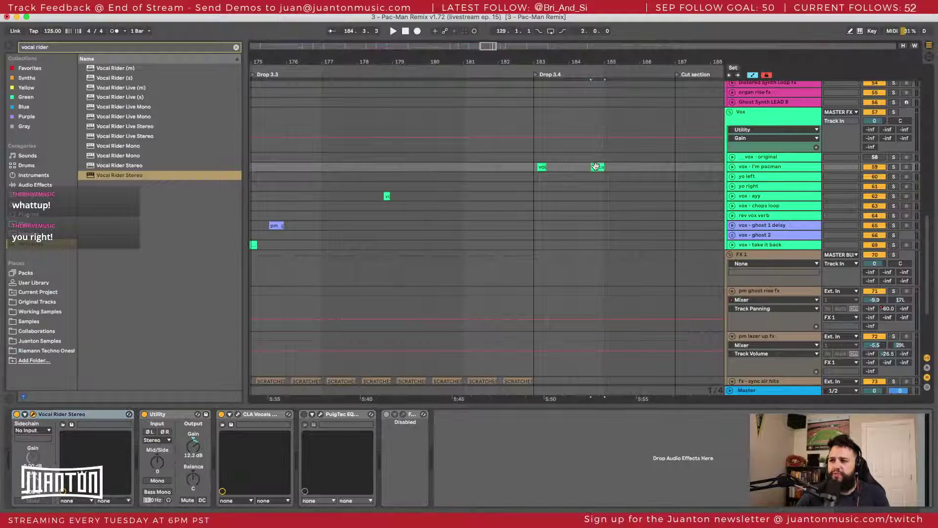
pyautogui.click(894, 166)
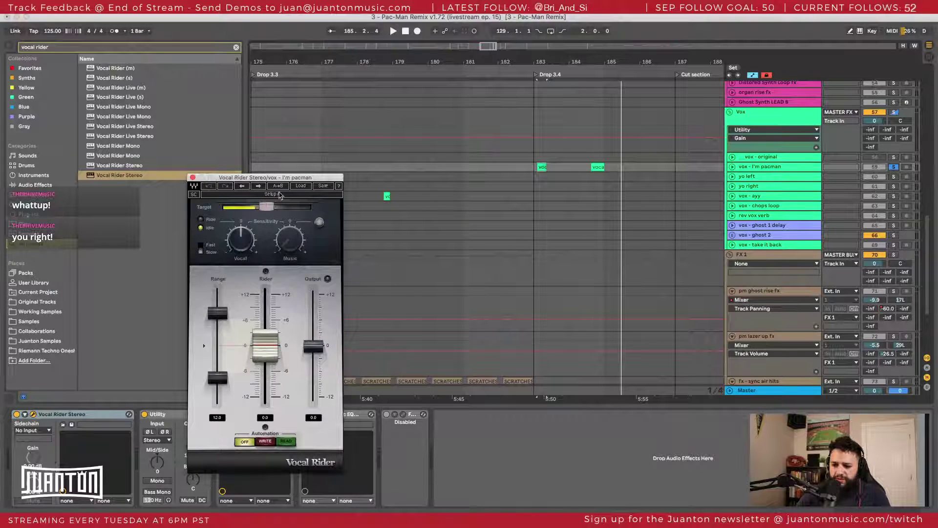
pyautogui.click(301, 186)
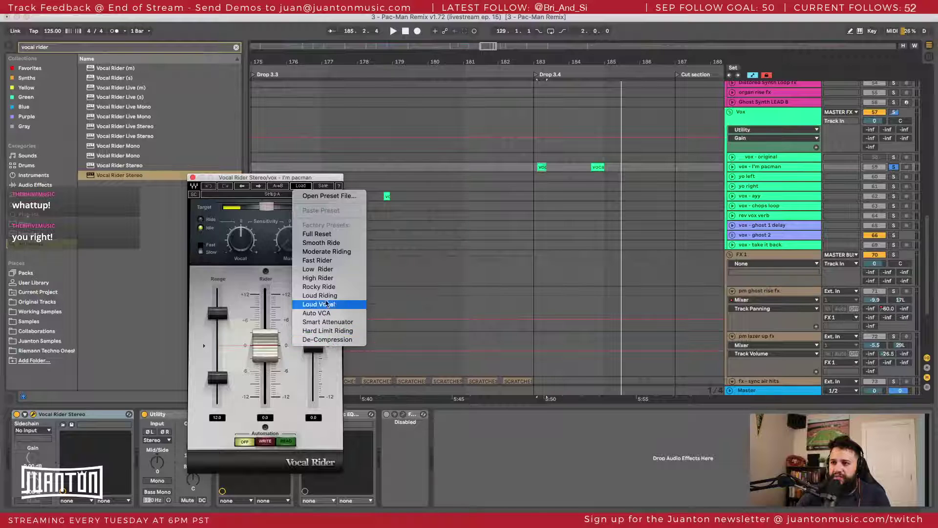
pyautogui.click(326, 251)
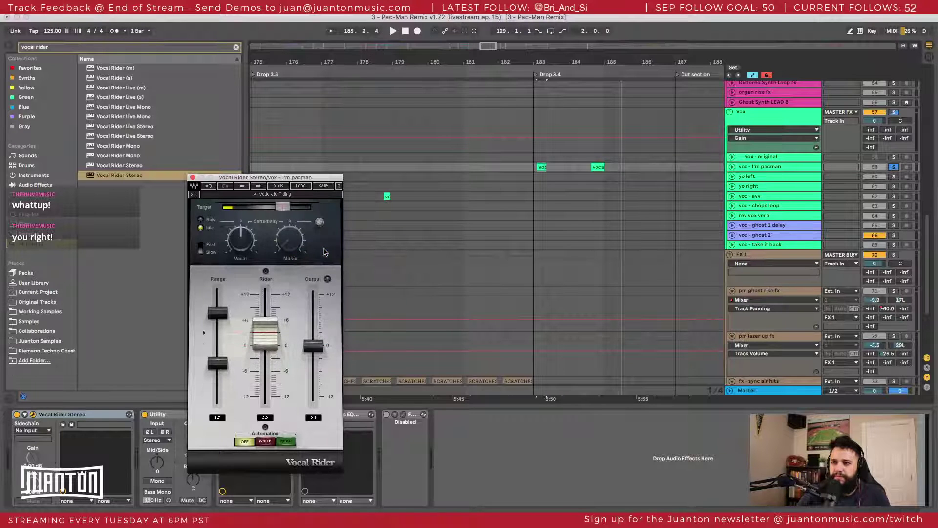
pyautogui.press('space')
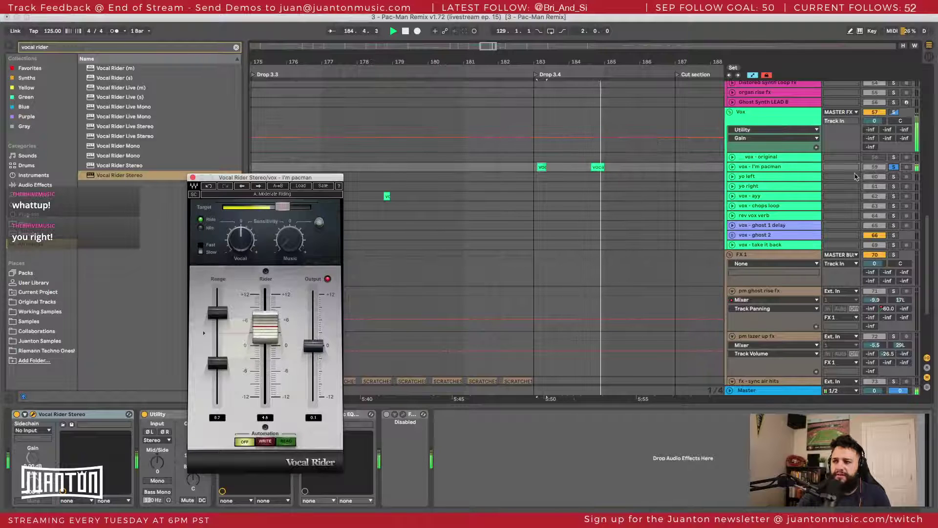
pyautogui.click(896, 168)
# Step: Play the I'm pacman vocal in the full mix at Drop 3.4 and again in the weird 4 section
pyautogui.press('space')
pyautogui.press('space')
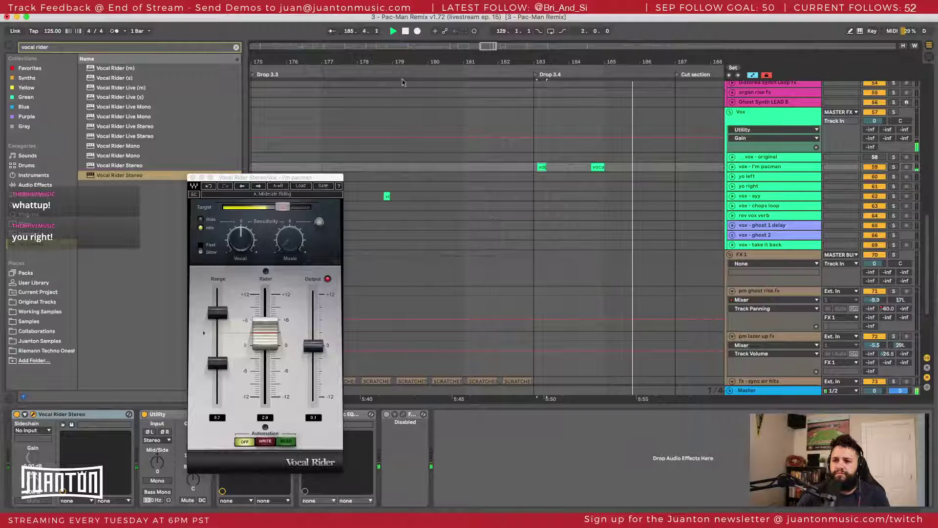
pyautogui.moveTo(390, 59); pyautogui.dragTo(389, 33)
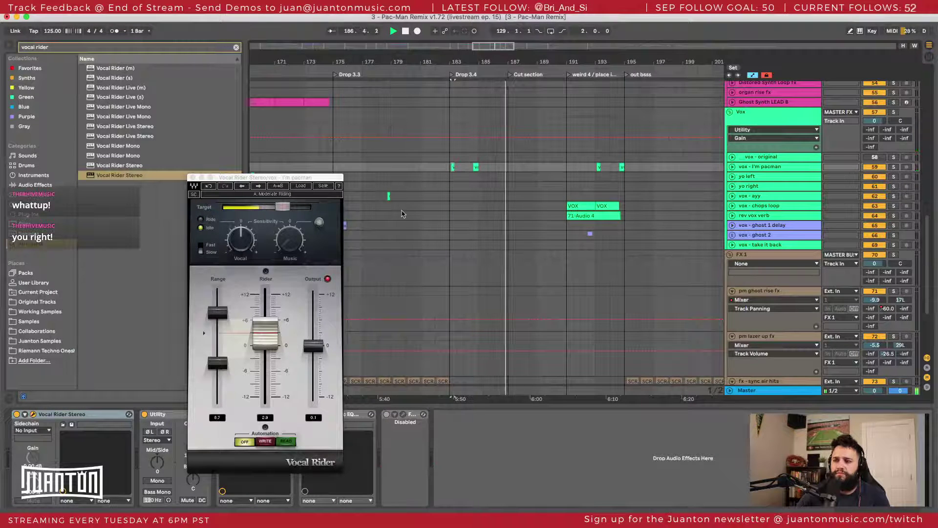
pyautogui.hscroll(3, 403, 214)
pyautogui.click(517, 168)
pyautogui.press('space')
pyautogui.press('space')
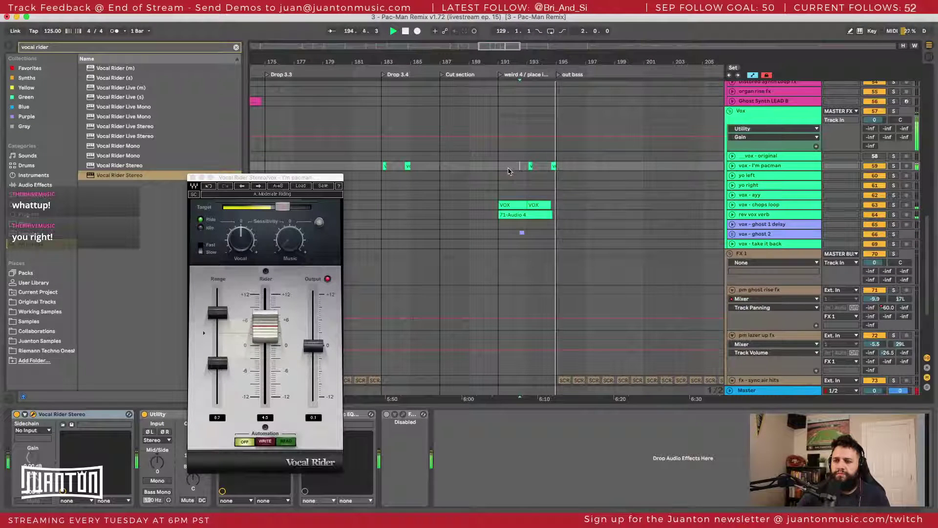
# Step: Try a lower Vocal Rider target and the Smooth Ride preset, load the Fast Rider preset and close the plug-in window
pyautogui.click(285, 209)
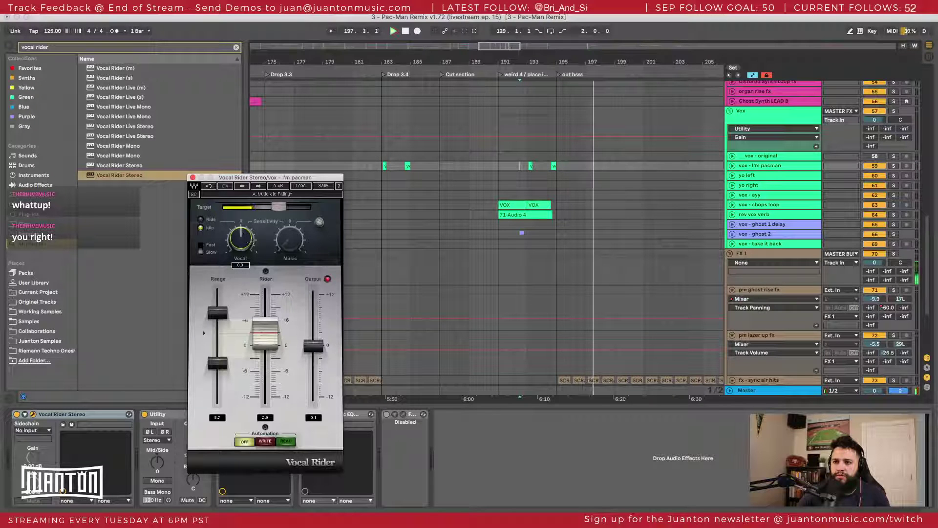
pyautogui.press('space')
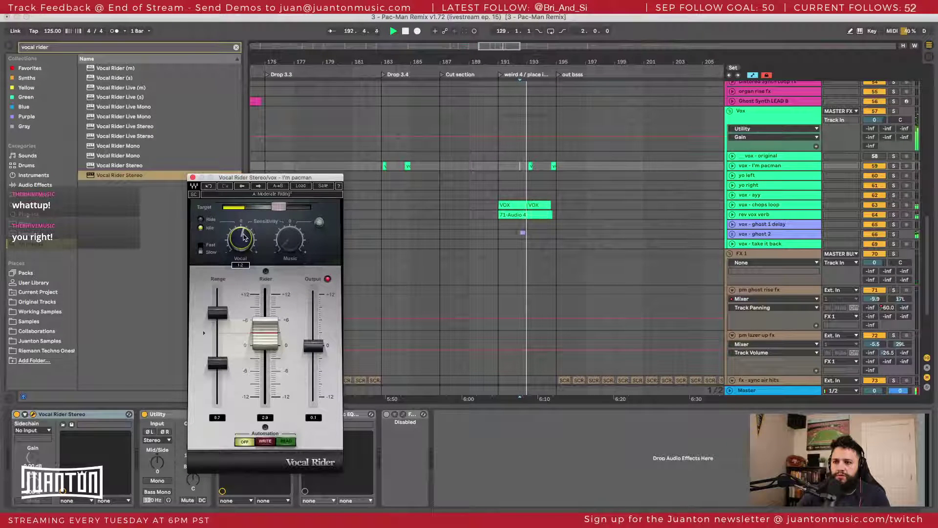
pyautogui.click(300, 185)
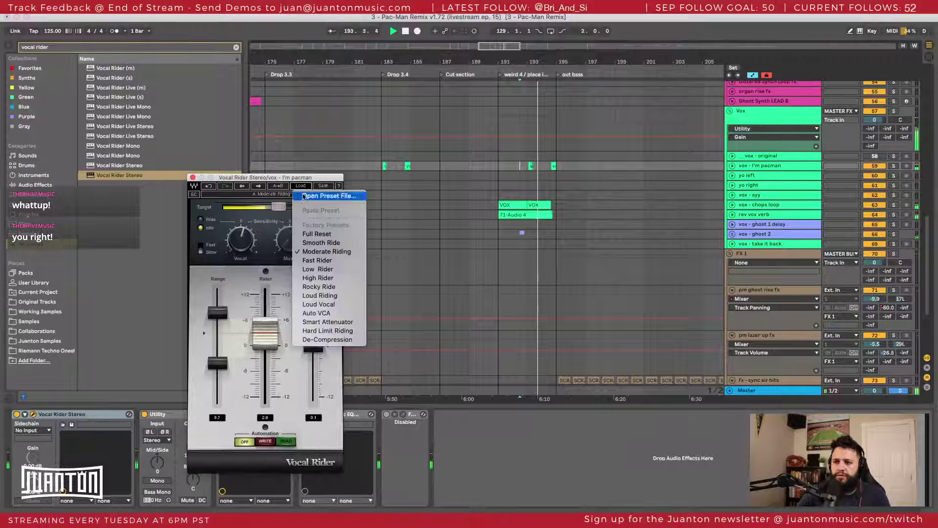
pyautogui.click(307, 242)
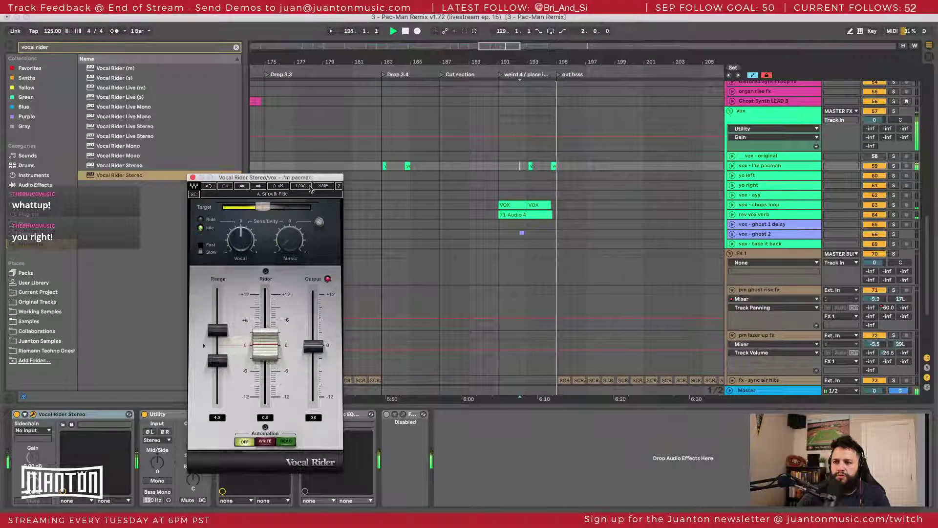
pyautogui.click(301, 185)
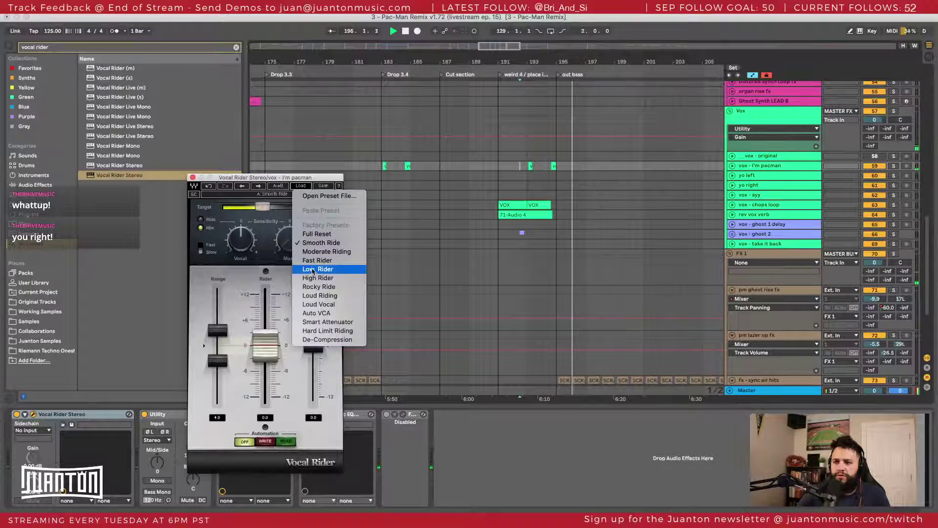
pyautogui.click(311, 260)
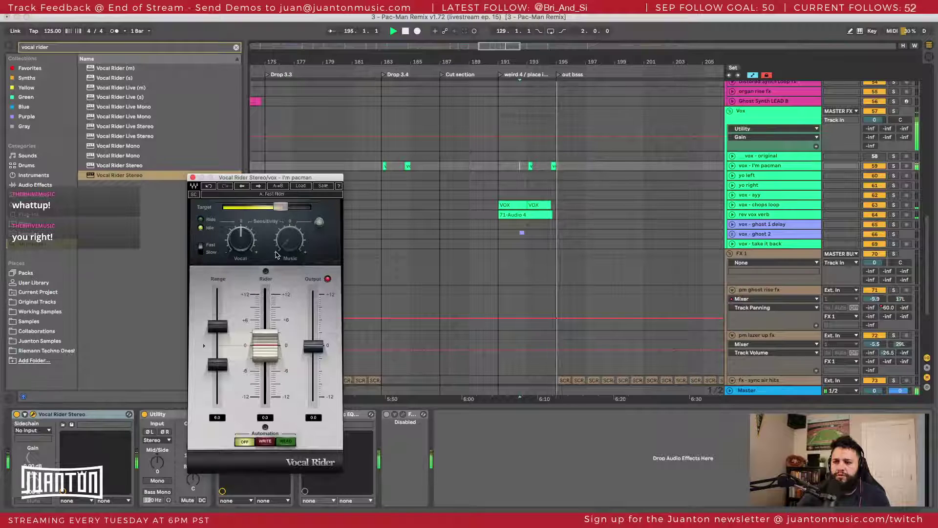
pyautogui.click(193, 178)
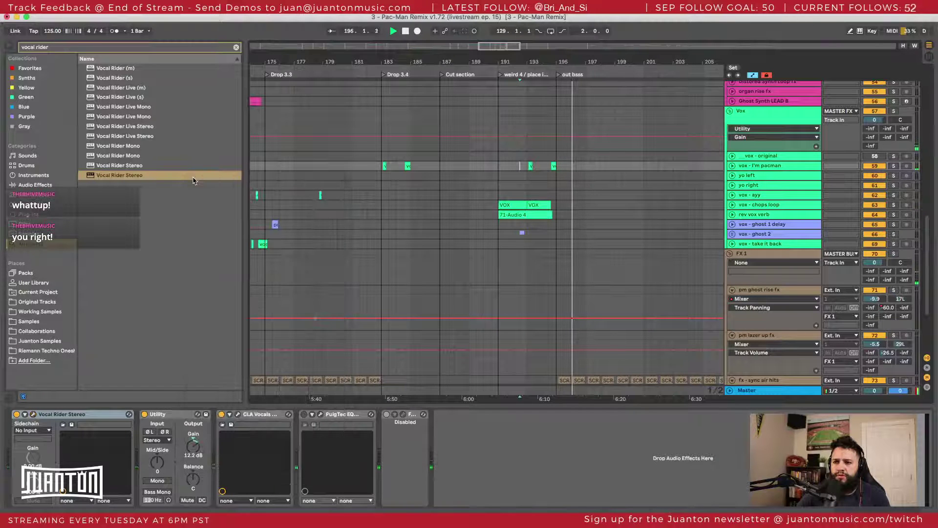
# Step: Play the I'm pacman vocal before Drop 3.1, and then the vox - ayy clip in Drop 2.2
pyautogui.hscroll(-15, 689, 332)
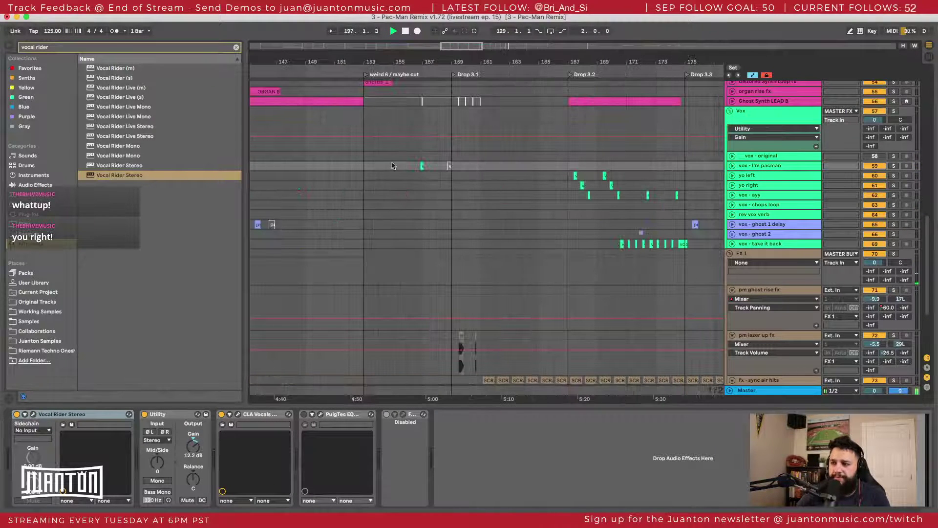
pyautogui.click(416, 165)
pyautogui.hscroll(-20, 418, 174)
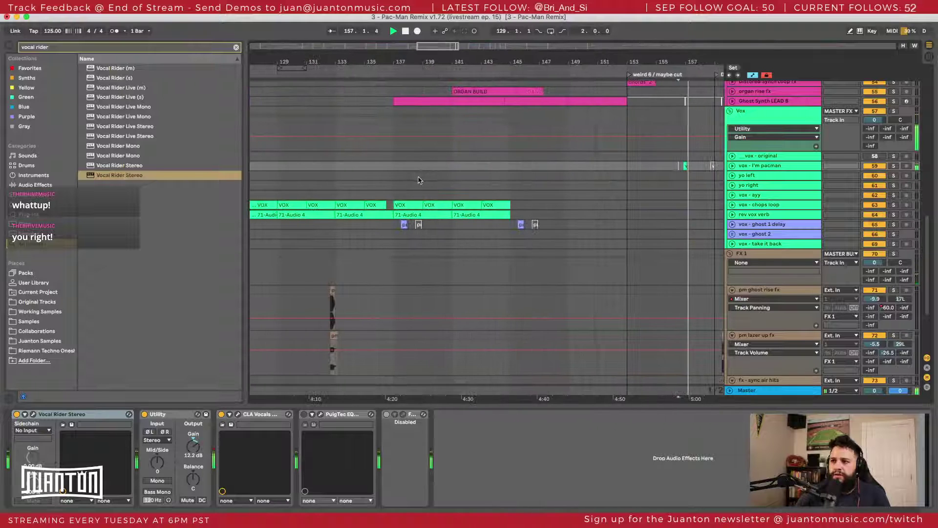
pyautogui.press('space')
pyautogui.hscroll(-5, 621, 174)
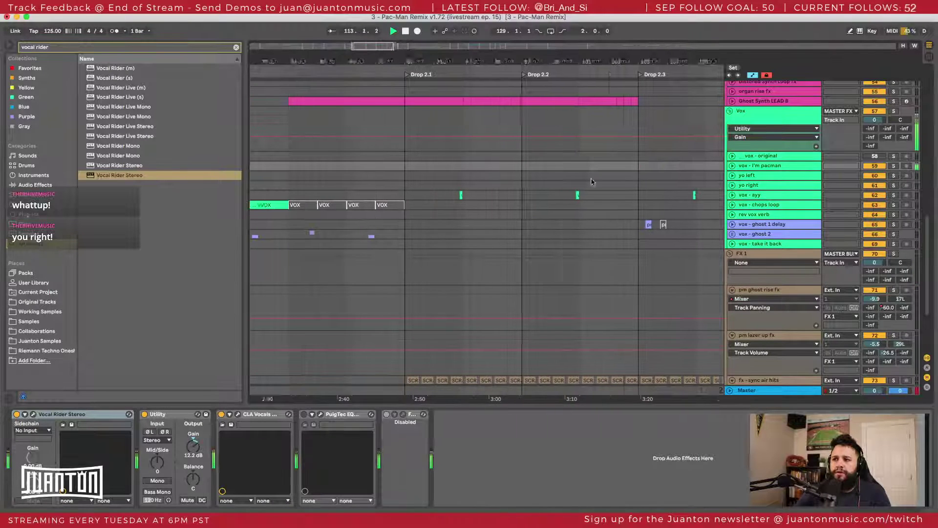
pyautogui.click(581, 195)
pyautogui.press('space')
pyautogui.press('space')
pyautogui.hscroll(4, 664, 222)
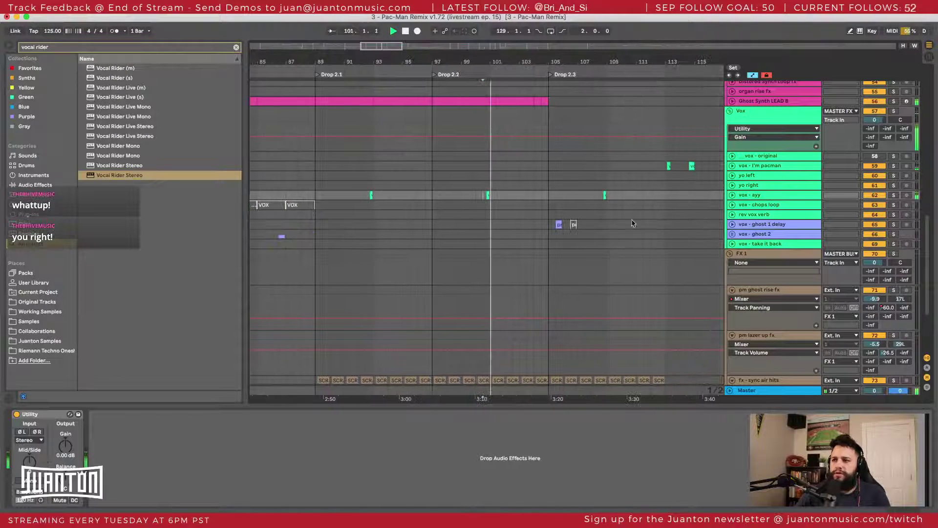
# Step: Hide the browser and play on through Drop 2.3 to review the I'm pacman vocals before Break 2
pyautogui.scroll(1, 695, 203)
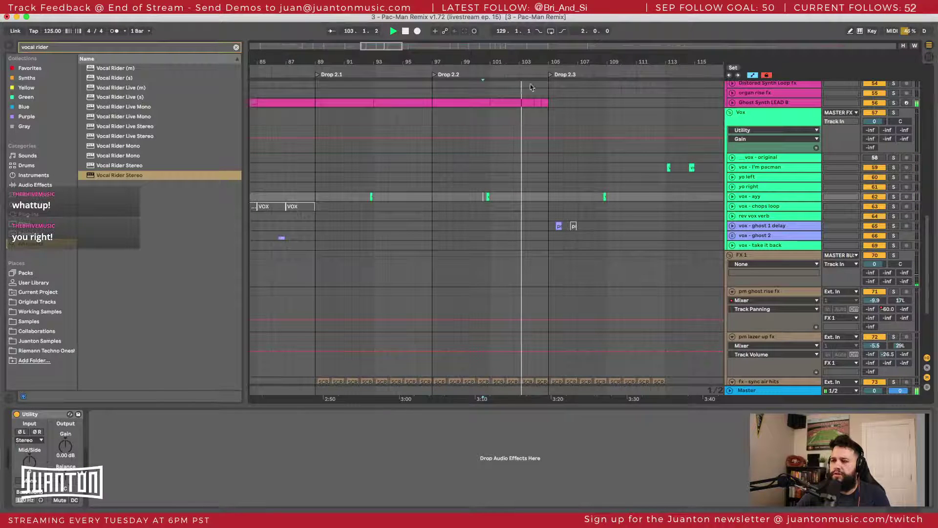
pyautogui.moveTo(528, 61); pyautogui.dragTo(528, 76)
pyautogui.scroll(-1, 512, 161)
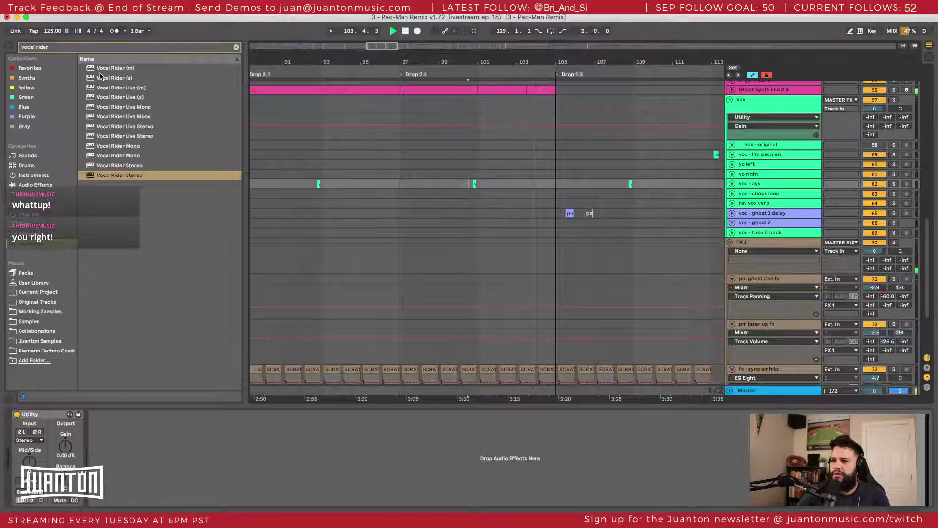
pyautogui.click(3, 47)
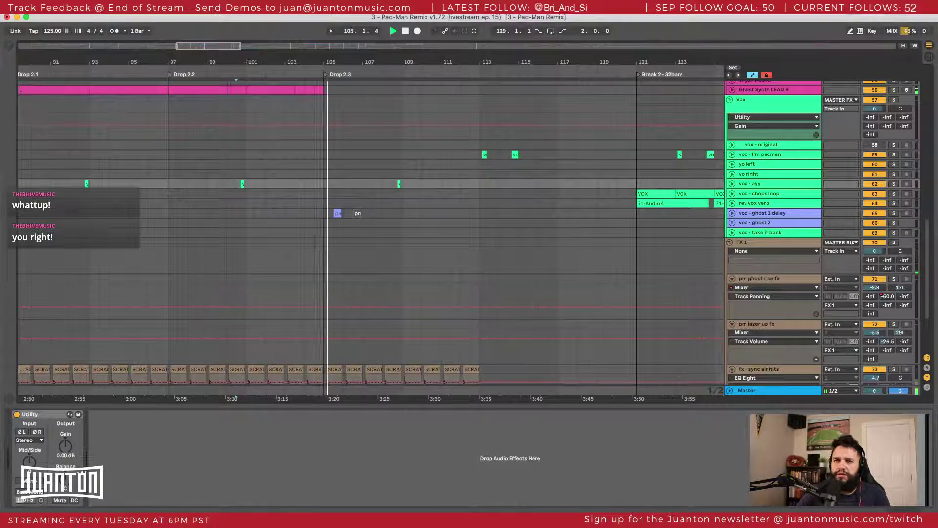
pyautogui.moveTo(228, 61); pyautogui.dragTo(364, 40)
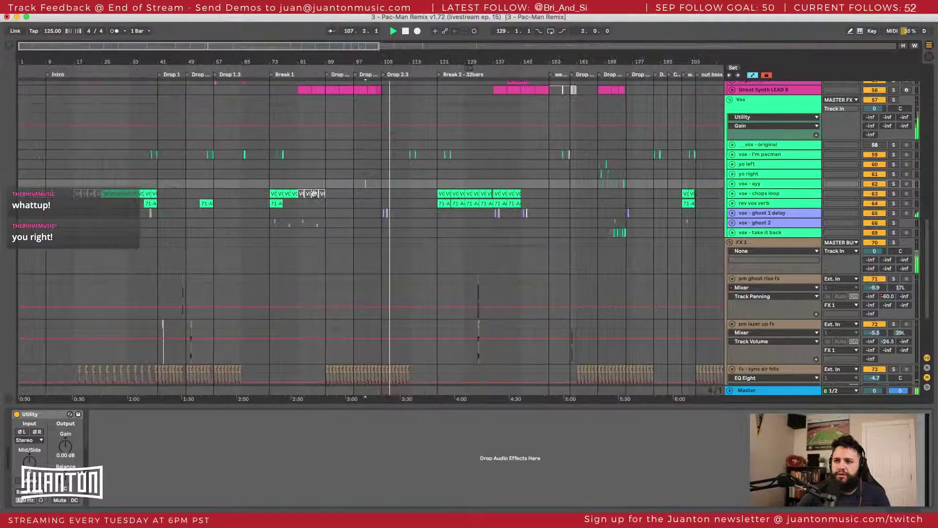
pyautogui.scroll(1, 353, 79)
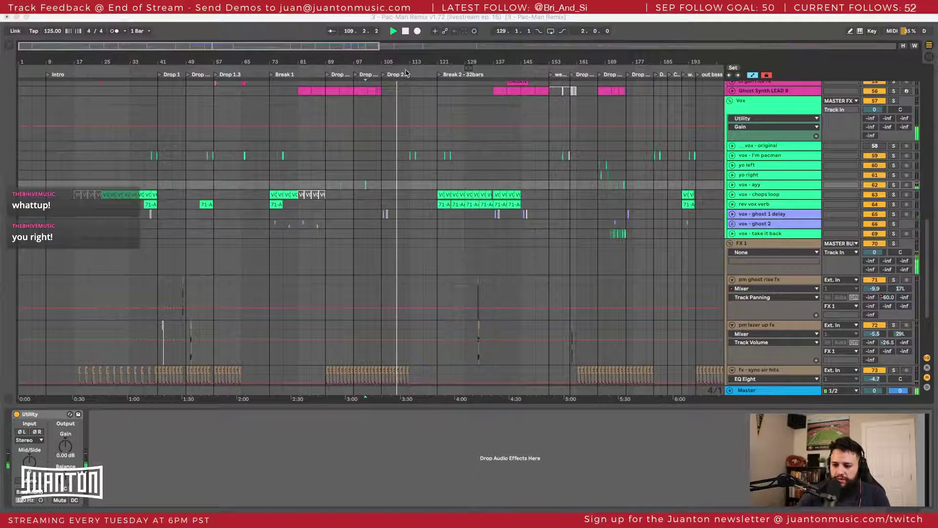
pyautogui.click(407, 97)
pyautogui.moveTo(396, 66); pyautogui.dragTo(398, 138)
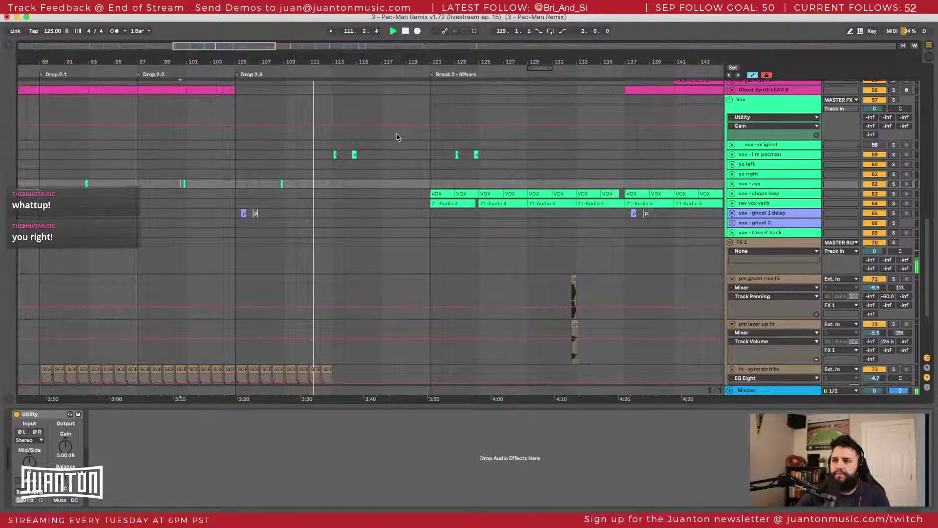
pyautogui.click(335, 171)
pyautogui.moveTo(362, 61); pyautogui.dragTo(363, 145)
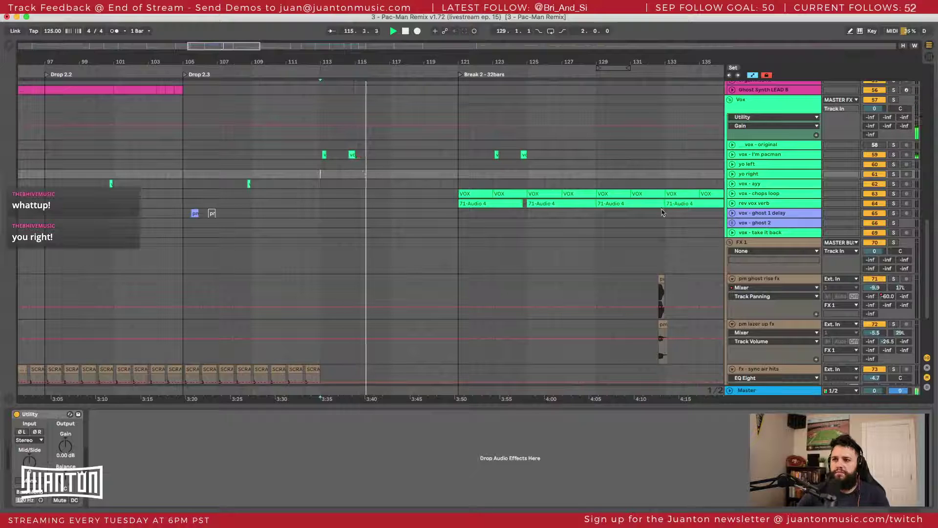
# Step: Collapse the FX 1 and Vox groups, expand the DRUMS group and show the other drums devices
pyautogui.click(730, 242)
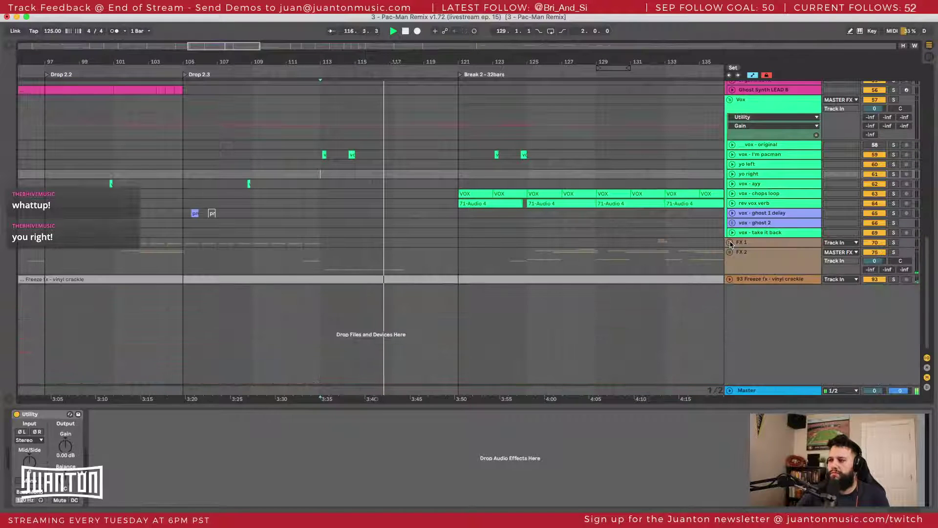
pyautogui.click(729, 99)
pyautogui.scroll(15, 731, 127)
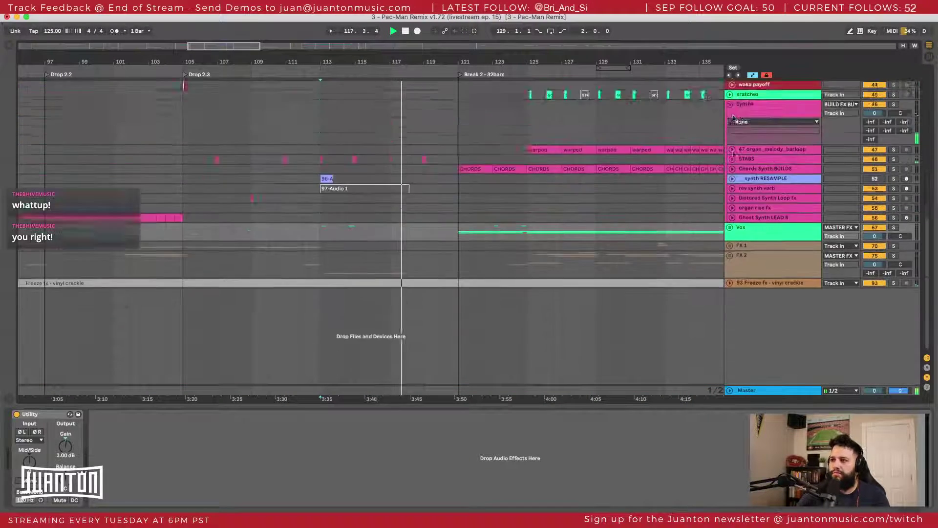
pyautogui.scroll(5, 733, 152)
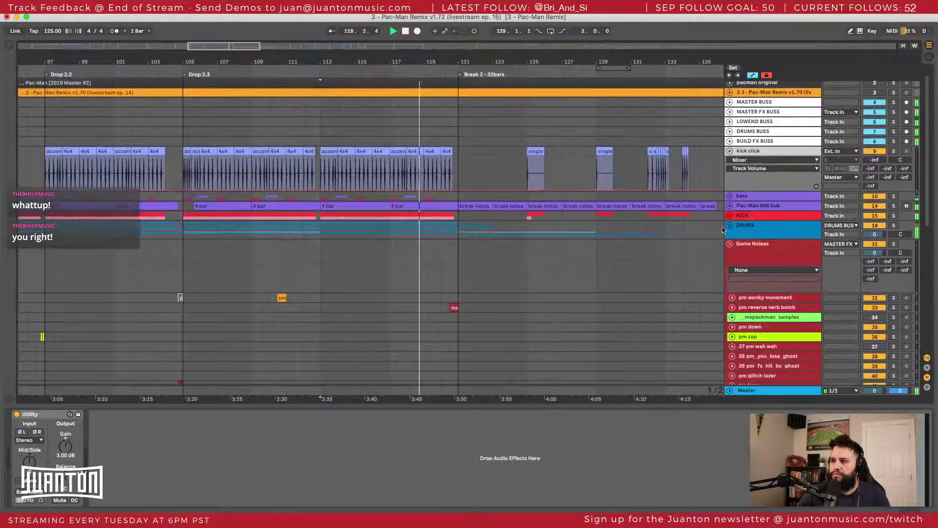
pyautogui.scroll(-8, 752, 195)
pyautogui.scroll(4, 761, 216)
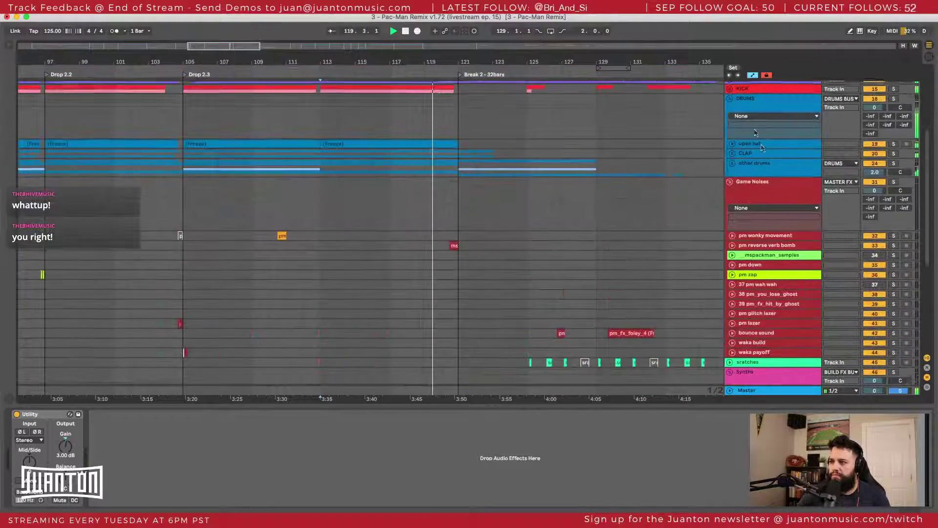
pyautogui.click(759, 169)
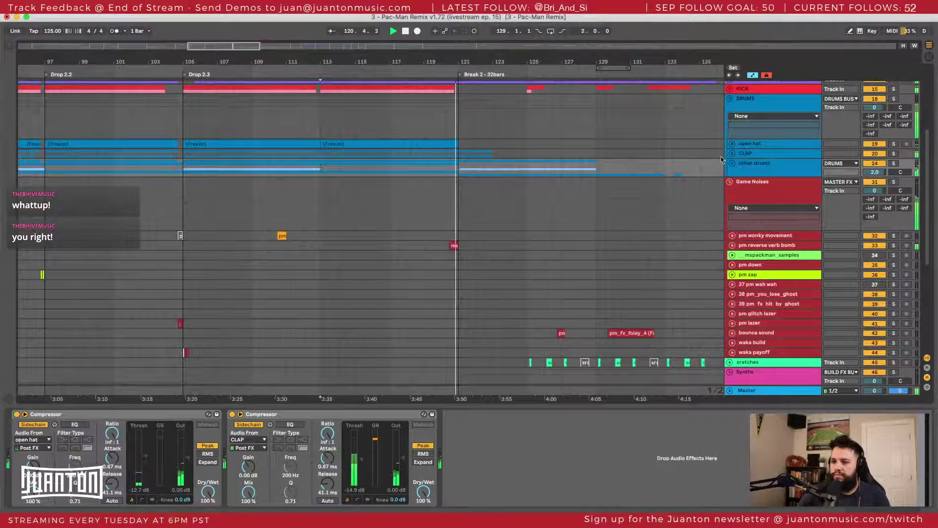
# Step: Examine the Pac-Man 808 Sub track's device chain while Break 2 plays
pyautogui.scroll(3, 748, 142)
pyautogui.click(747, 122)
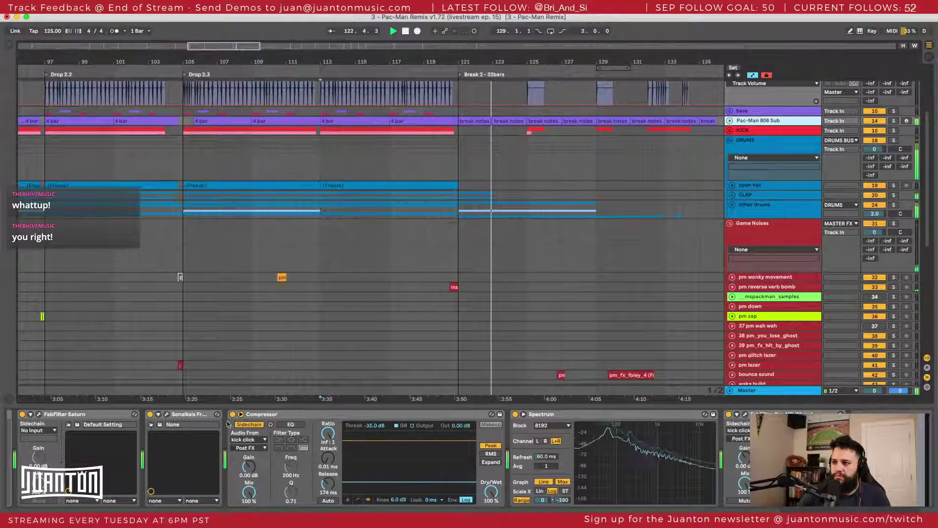
pyautogui.hscroll(-5, 108, 415)
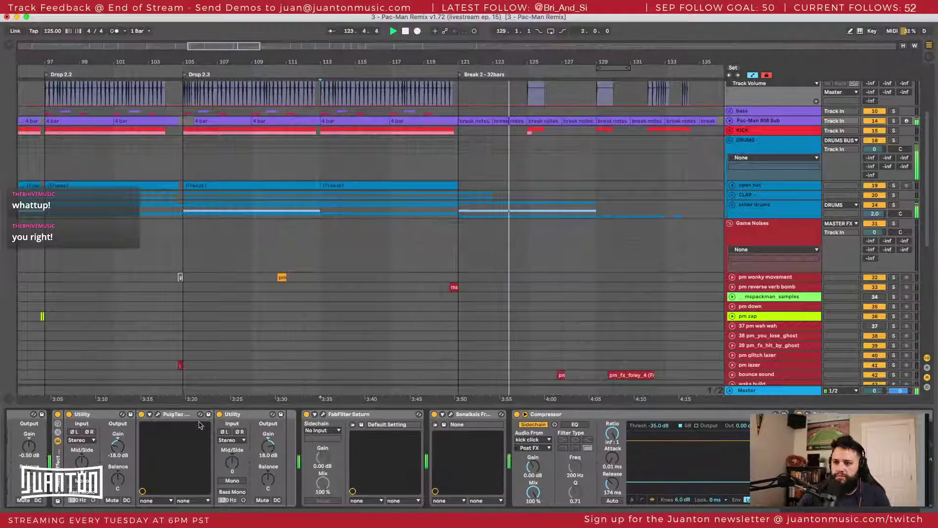
pyautogui.hscroll(5, 505, 468)
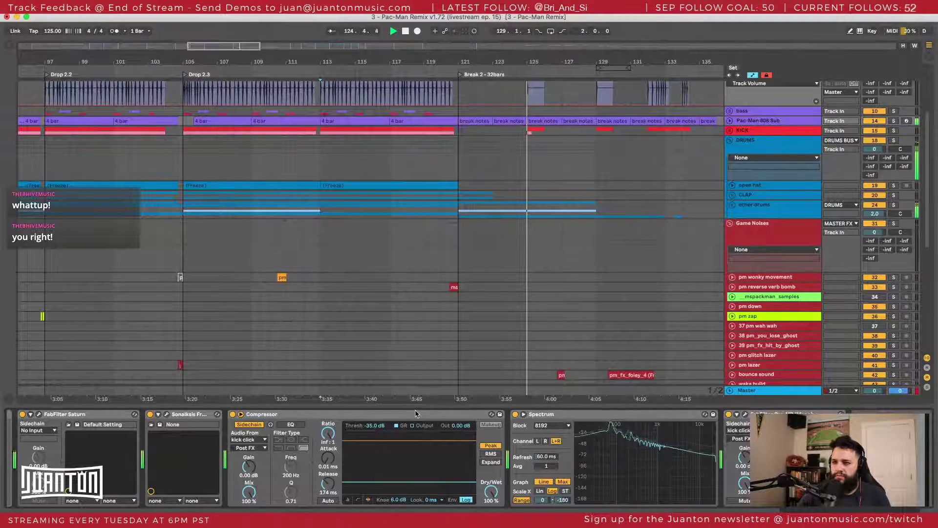
pyautogui.hscroll(3, 567, 304)
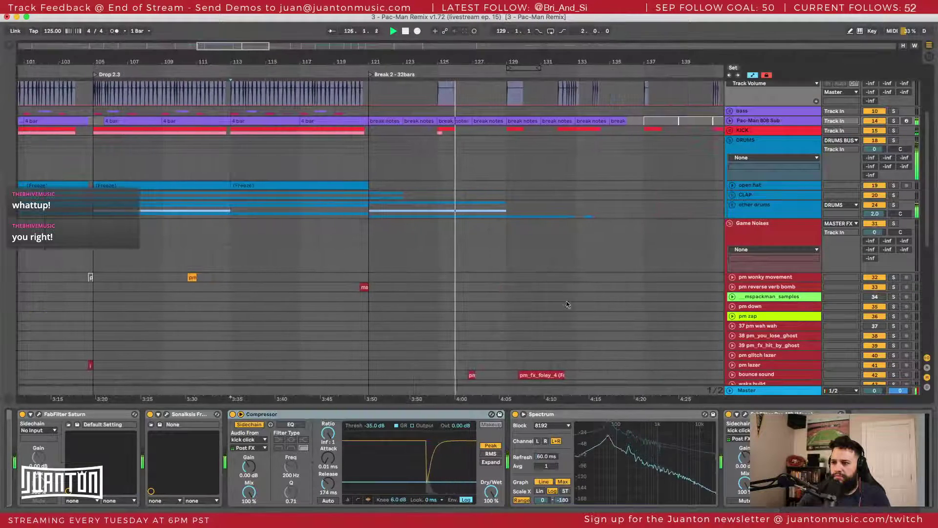
# Step: Follow Break 2 as it plays and check the Pac-Man 808 Sub track's break notes, leaving the track folded
pyautogui.hscroll(5, 464, 351)
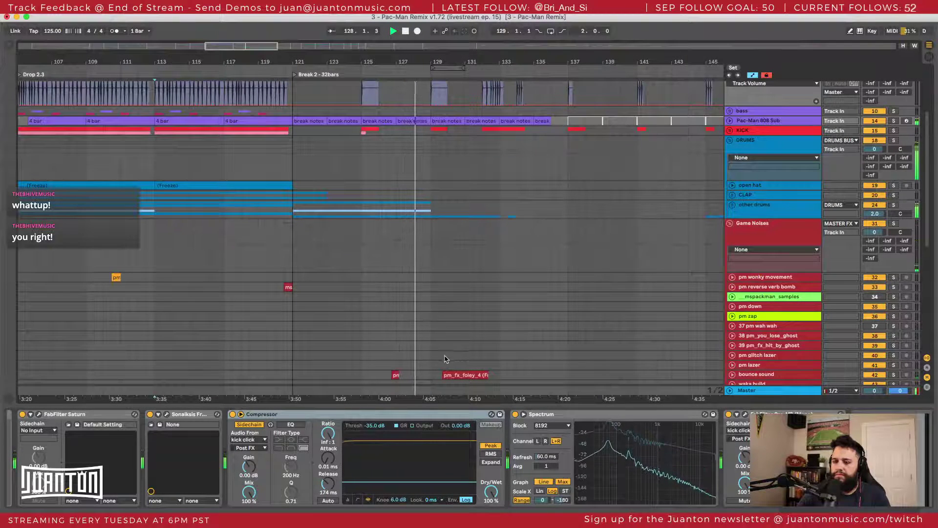
pyautogui.hscroll(5, 444, 359)
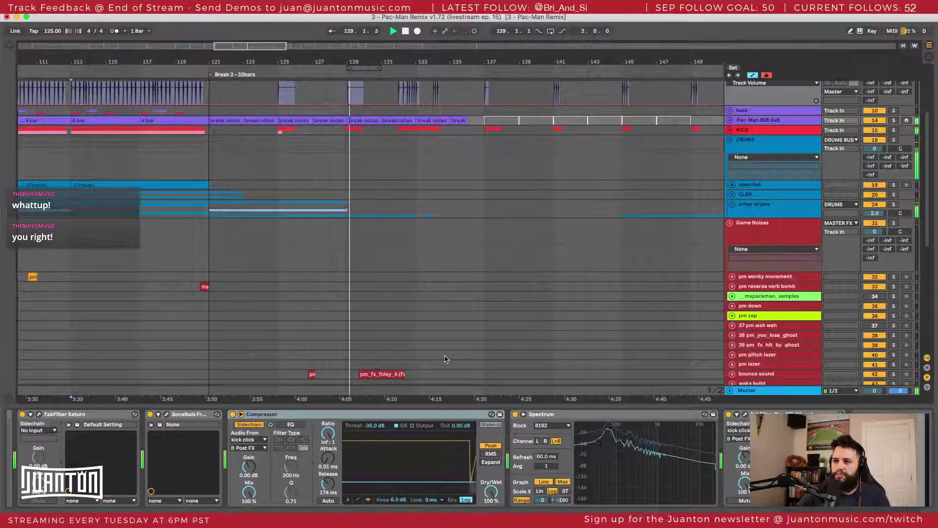
pyautogui.hscroll(-1, 444, 359)
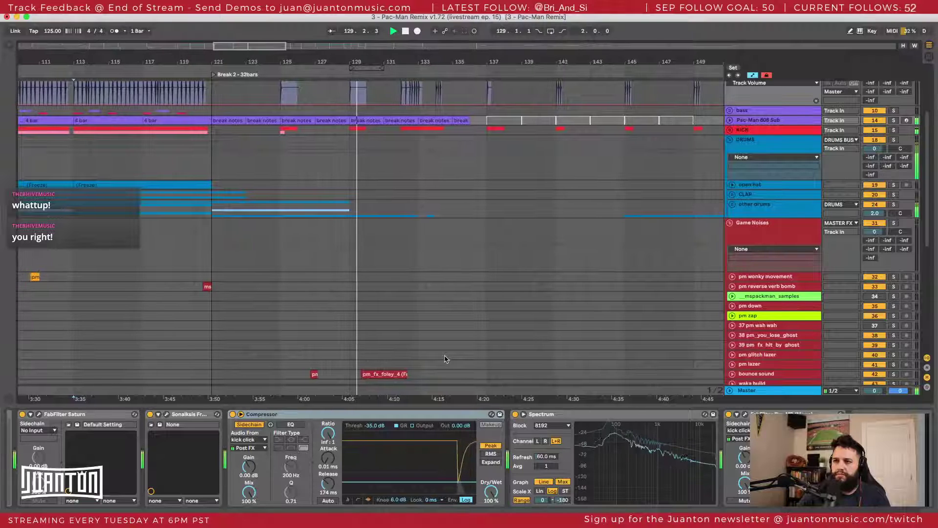
pyautogui.click(730, 120)
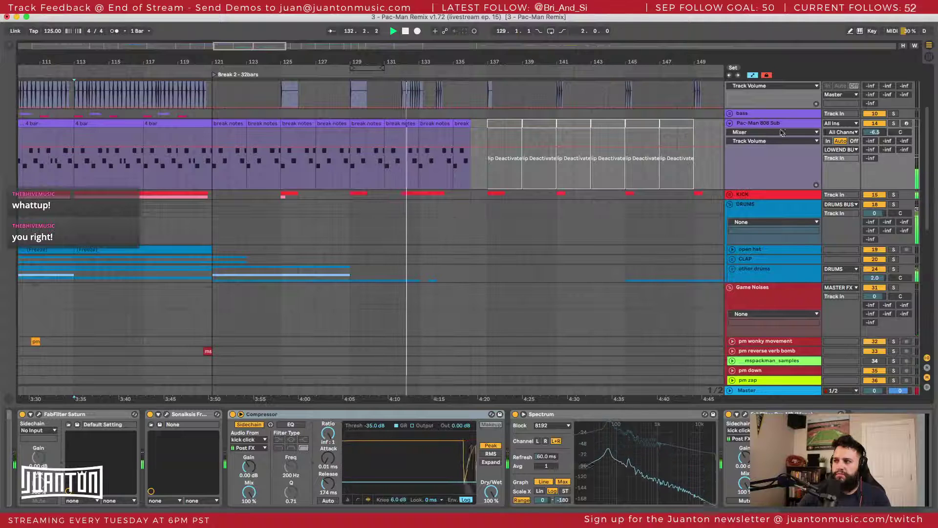
pyautogui.click(728, 123)
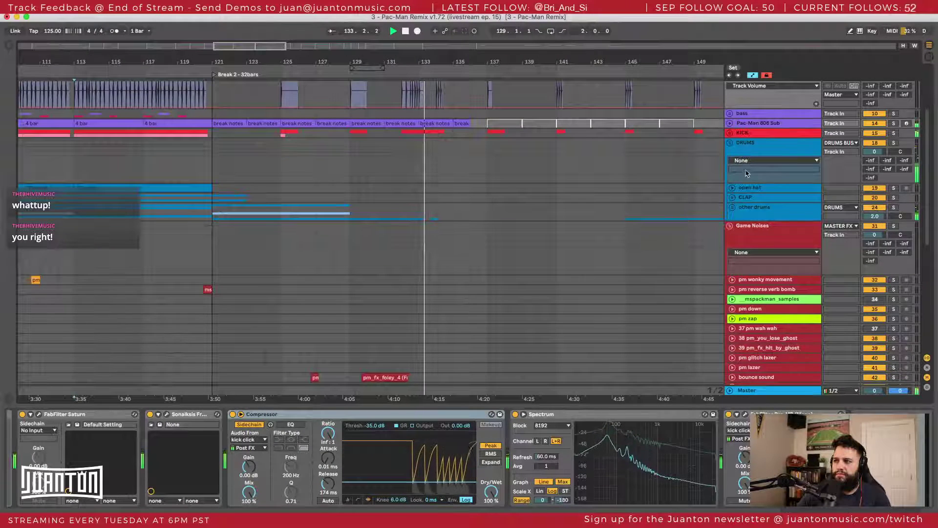
pyautogui.scroll(-1, 742, 172)
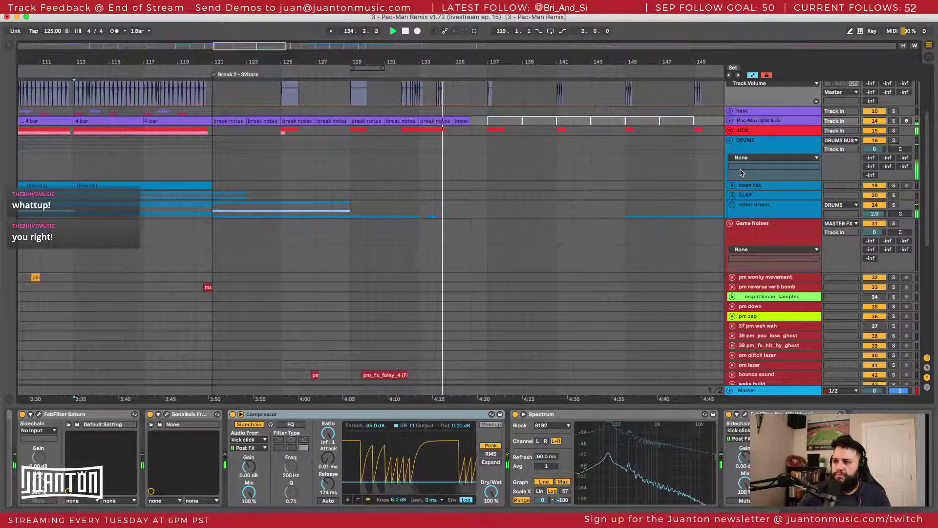
pyautogui.hscroll(5, 352, 215)
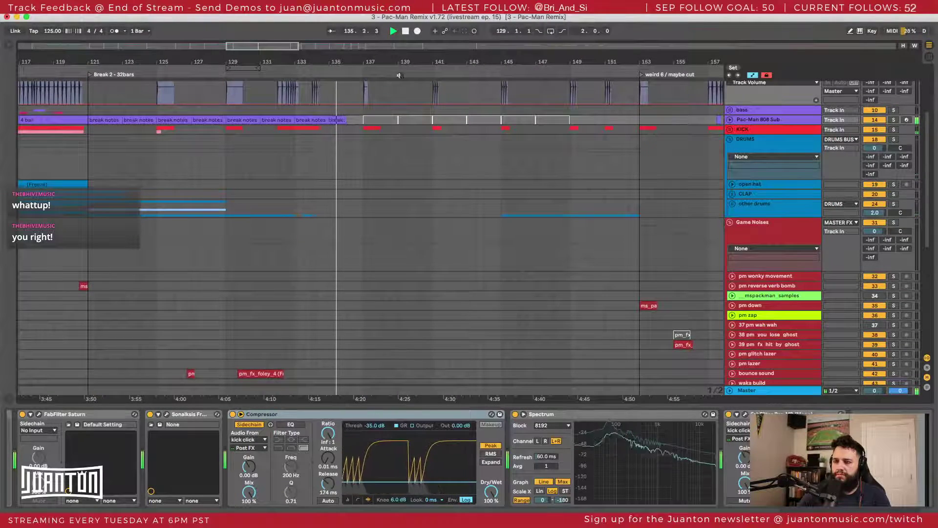
# Step: Look through the game noises, synths, FX and low-end tracks while the second half of Break 2 plays
pyautogui.scroll(-5, 557, 234)
pyautogui.scroll(-2, 556, 237)
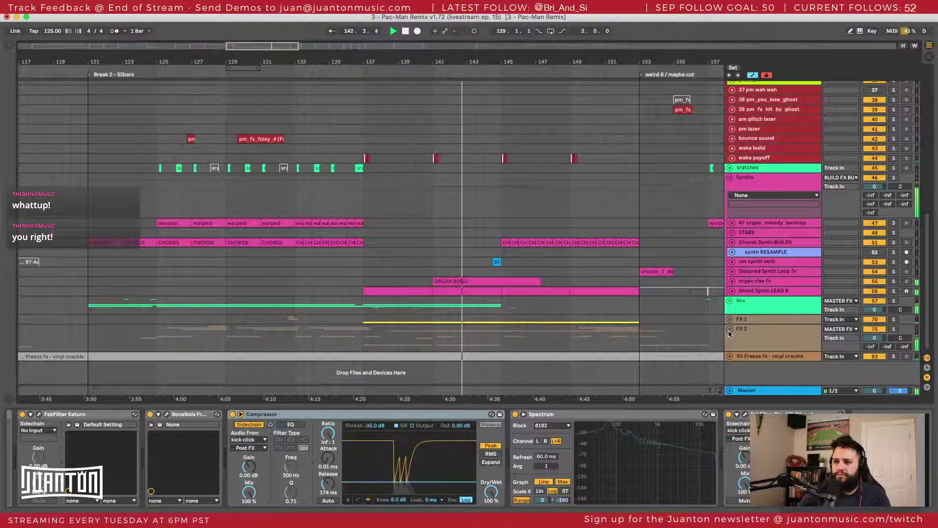
pyautogui.scroll(10, 432, 256)
pyautogui.hscroll(5, 432, 256)
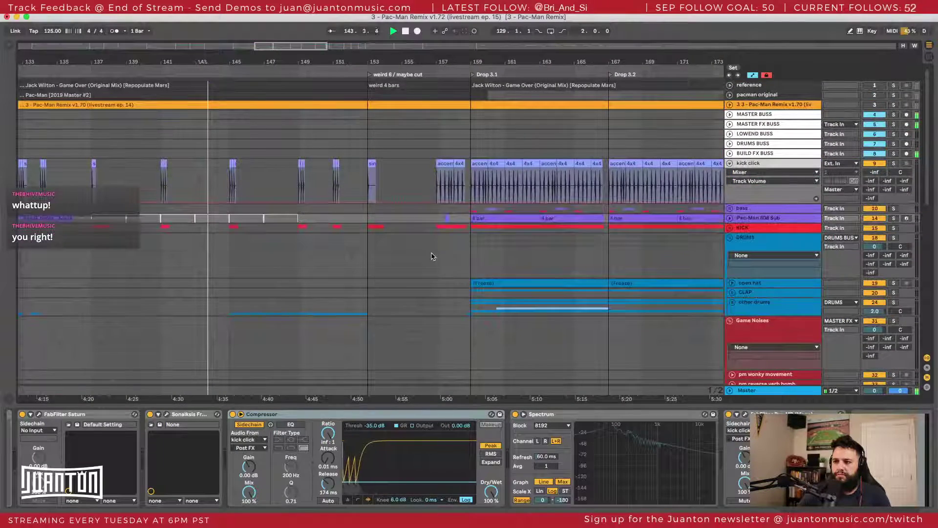
pyautogui.hscroll(-4, 459, 249)
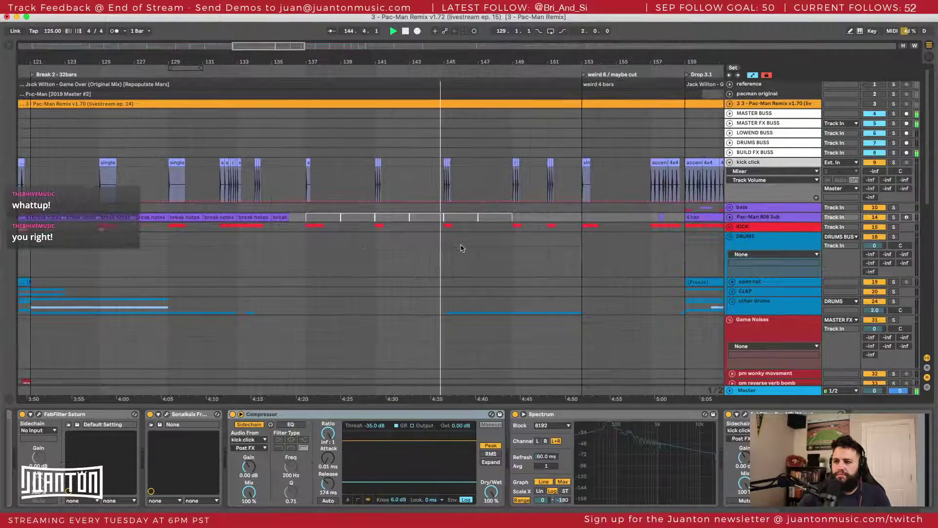
pyautogui.scroll(-15, 459, 249)
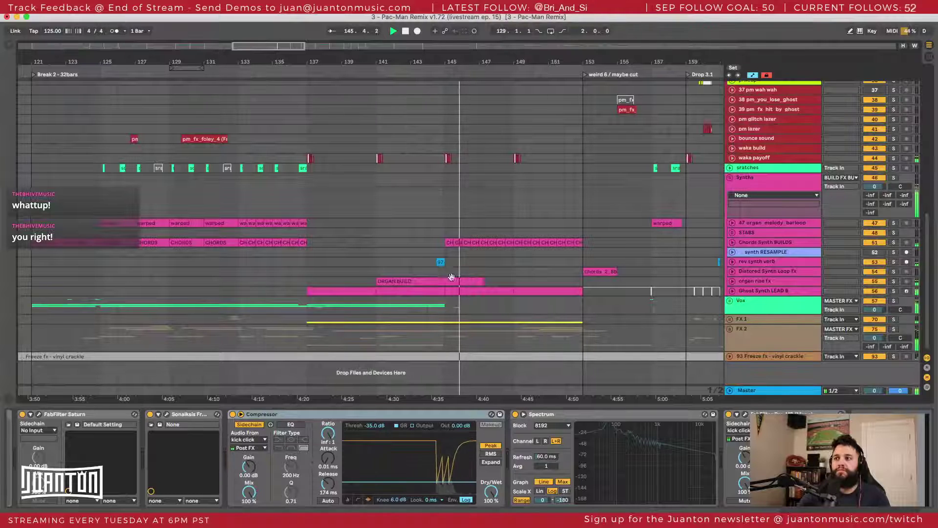
# Step: Unfold the rev synth verb track and play its clip before bar 145 in solo
pyautogui.click(435, 267)
pyautogui.press('space')
pyautogui.press('space')
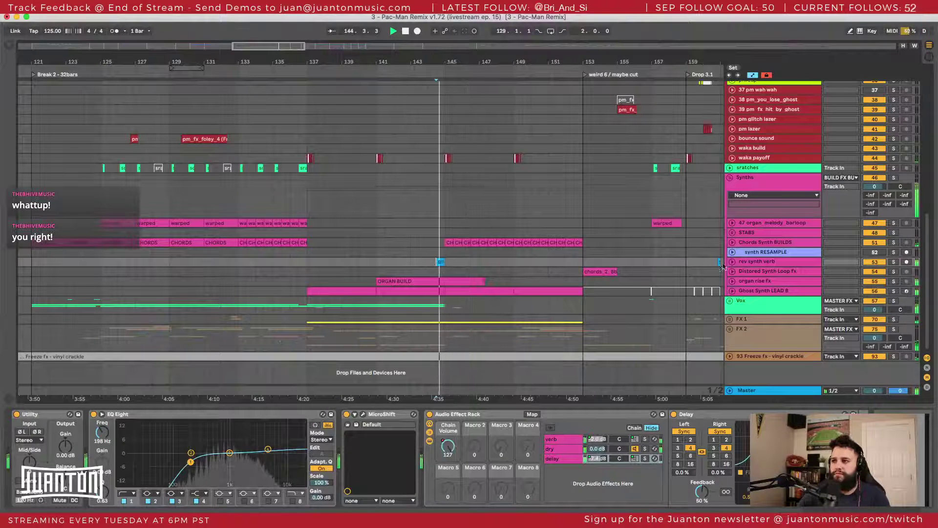
pyautogui.click(732, 262)
pyautogui.press('space')
pyautogui.press('space')
pyautogui.click(893, 262)
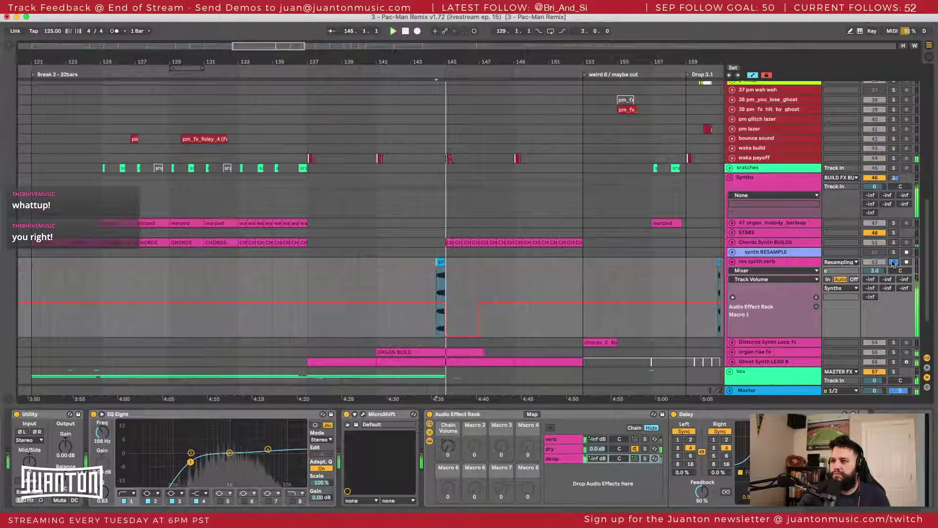
pyautogui.press('space')
pyautogui.press('space')
# Step: Play the rev synth verb clip in Drop 3.1, and then replay the one before bar 145 for comparison
pyautogui.hscroll(6, 553, 304)
pyautogui.click(567, 263)
pyautogui.press('space')
pyautogui.press('space')
pyautogui.hscroll(-1, 568, 265)
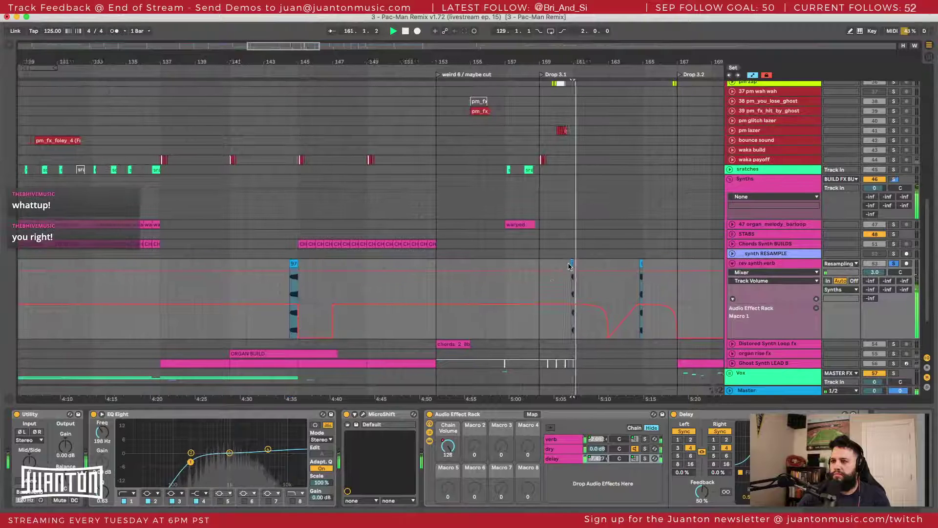
pyautogui.click(299, 263)
pyautogui.press('space')
pyautogui.press('space')
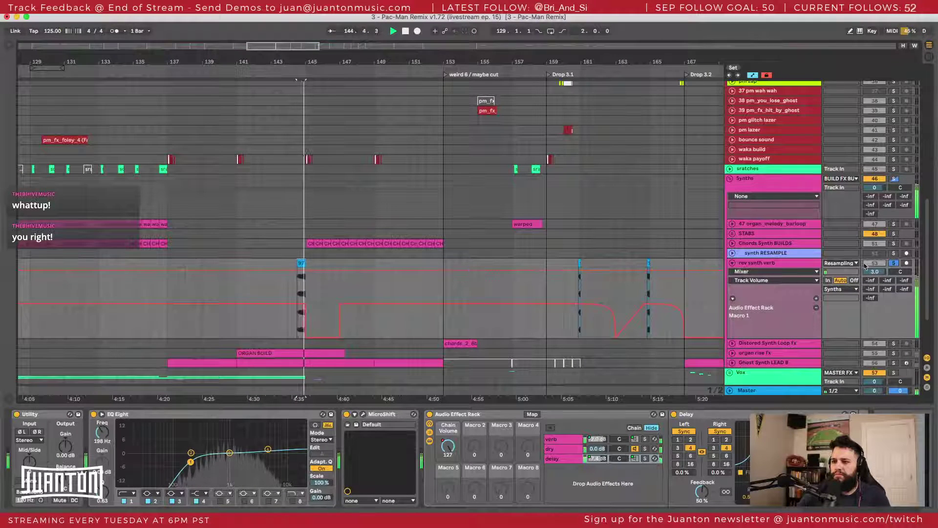
# Step: Unsolo rev synth verb, inspect the waveform of its clip before bar 145, and show the track's Utility gain
pyautogui.scroll(-1, 839, 278)
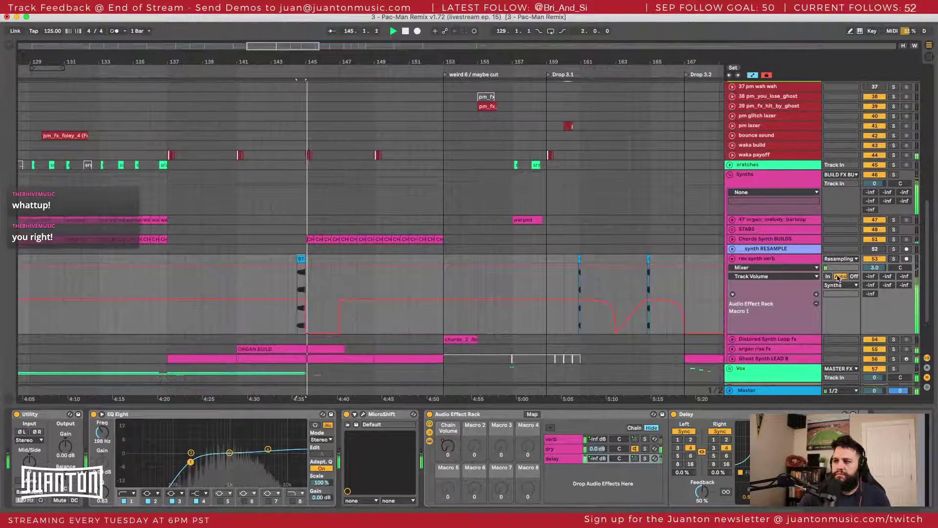
pyautogui.doubleClick(301, 258)
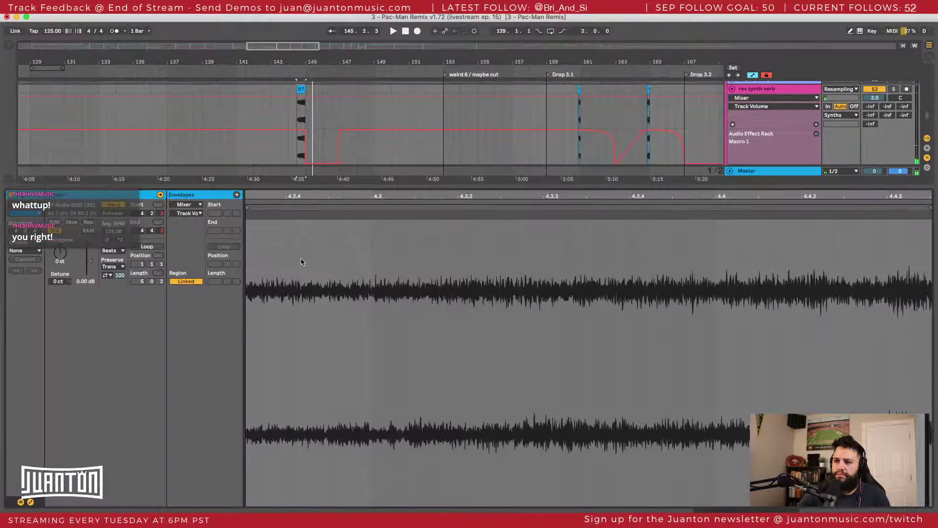
pyautogui.hotkey('shift', 'Tab')
pyautogui.scroll(1, 863, 194)
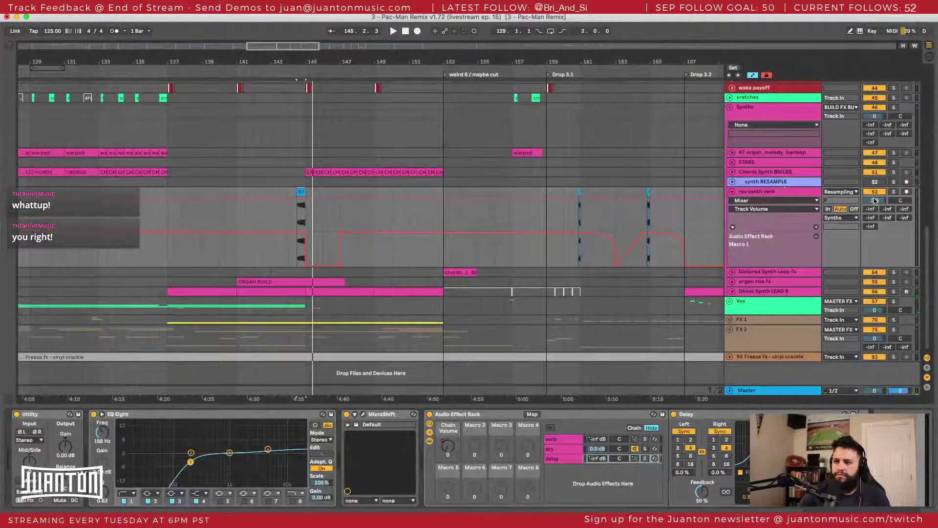
pyautogui.scroll(-1, 875, 201)
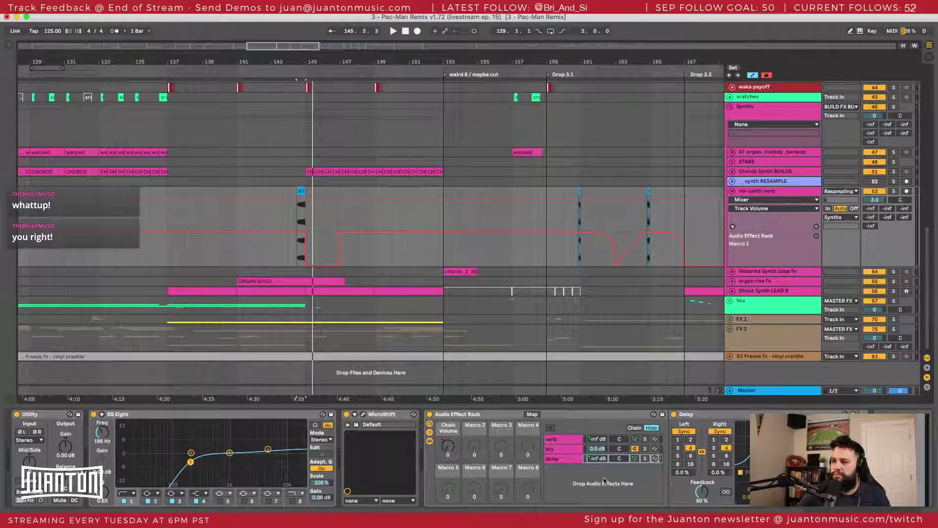
pyautogui.click(66, 448)
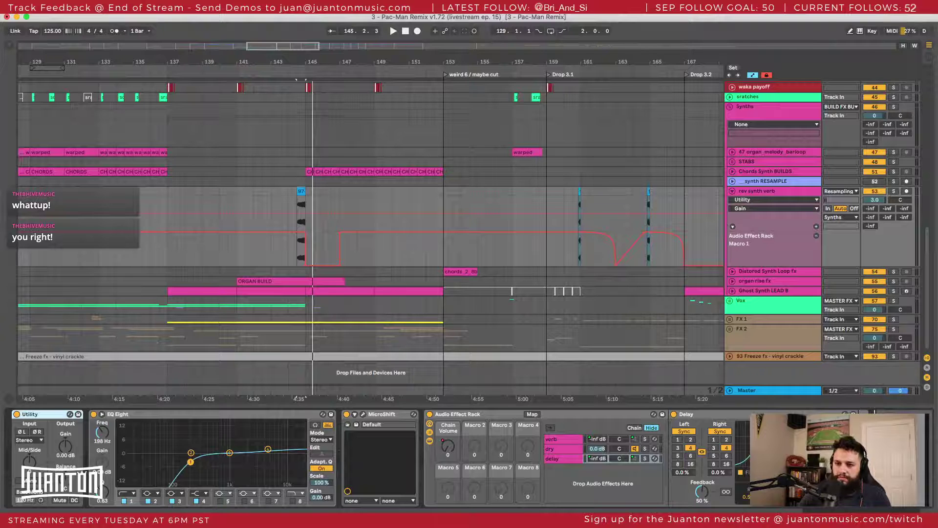
# Step: Reset the rev synth verb track's volume to 0 dB and resume playback
pyautogui.hscroll(3, 381, 456)
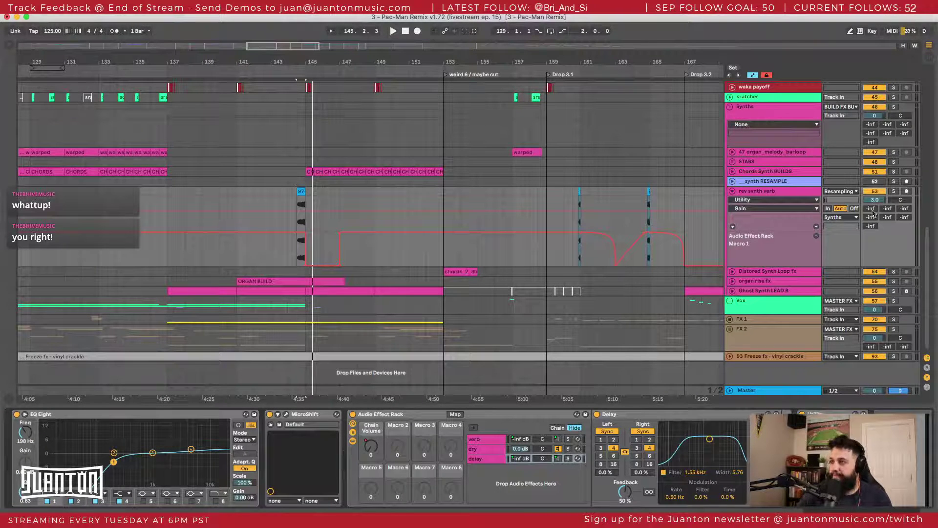
pyautogui.click(883, 199)
pyautogui.press('Delete')
pyautogui.press('space')
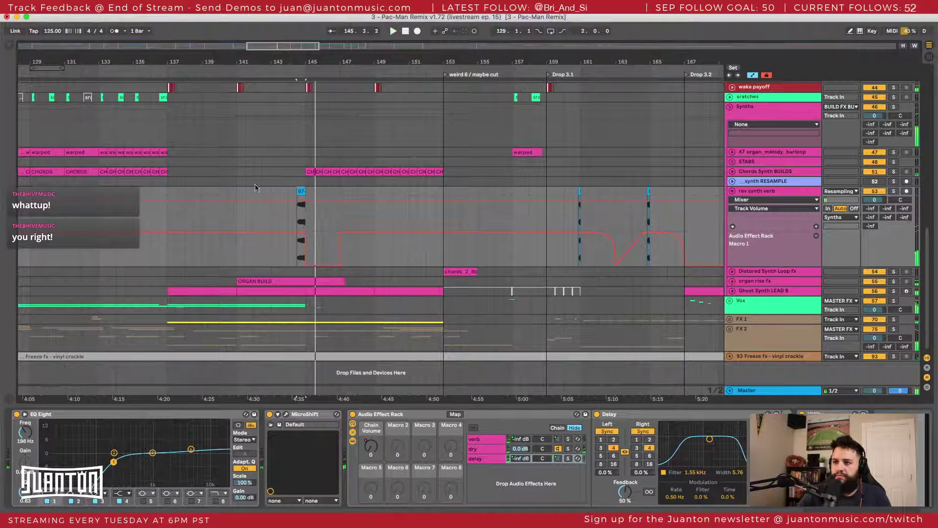
# Step: Play from bar 141 to hear the rev synth verb clip in context and show the track's Utility gain
pyautogui.click(239, 182)
pyautogui.press('space')
pyautogui.press('space')
pyautogui.scroll(5, 299, 215)
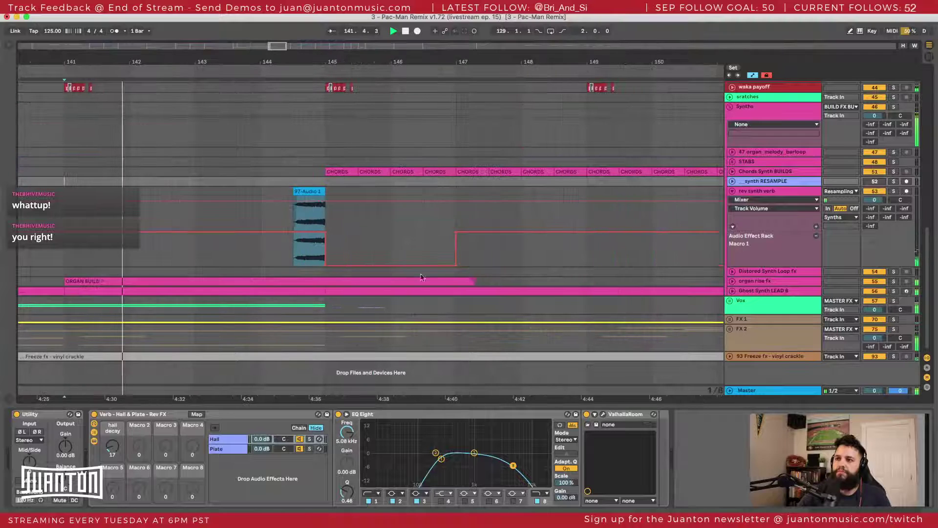
pyautogui.click(762, 191)
pyautogui.click(849, 439)
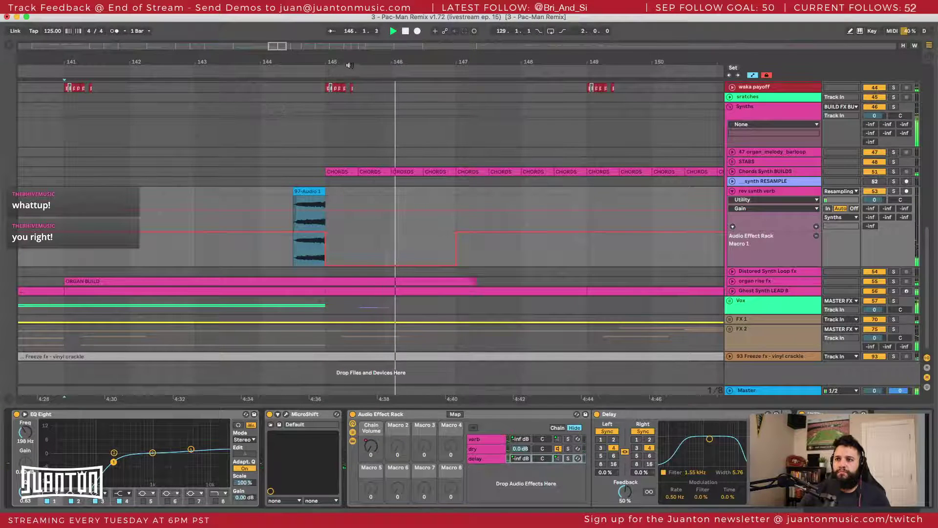
# Step: Play on through the chords build at the end of Break 2 into the weird 6 / maybe cut section
pyautogui.moveTo(348, 63); pyautogui.dragTo(236, 62)
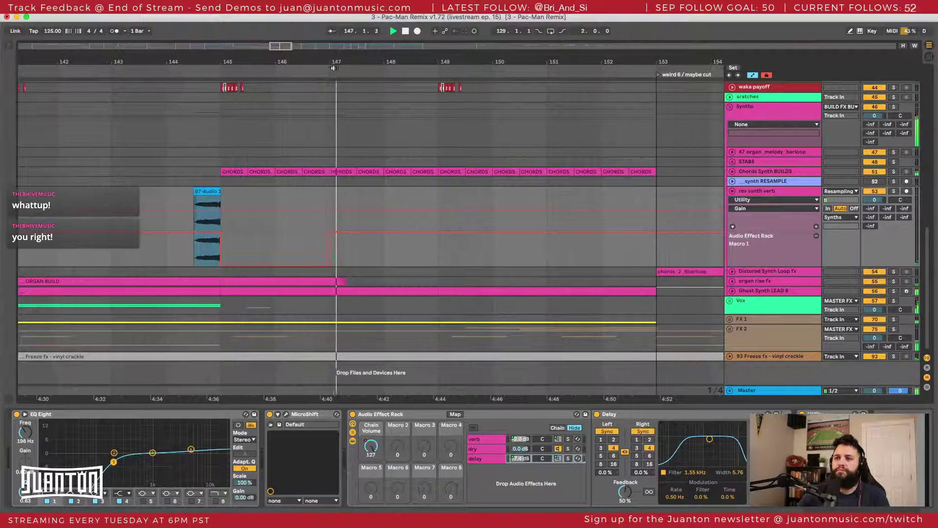
pyautogui.moveTo(347, 62); pyautogui.dragTo(349, 75)
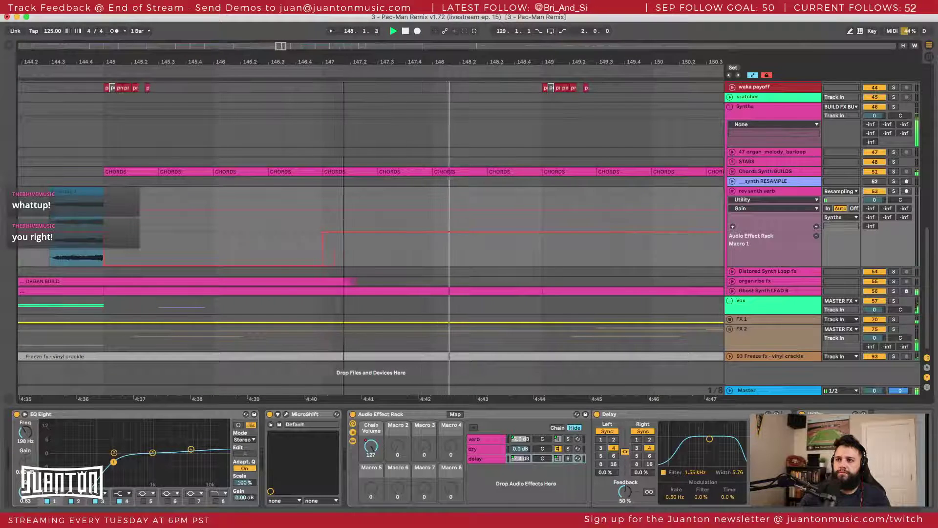
pyautogui.scroll(-4, 349, 143)
pyautogui.hscroll(4, 348, 153)
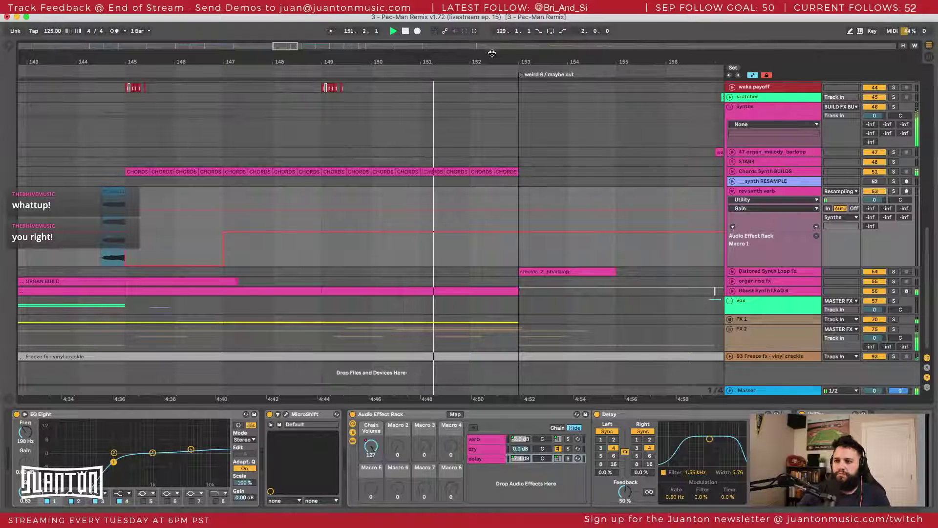
pyautogui.scroll(-4, 458, 195)
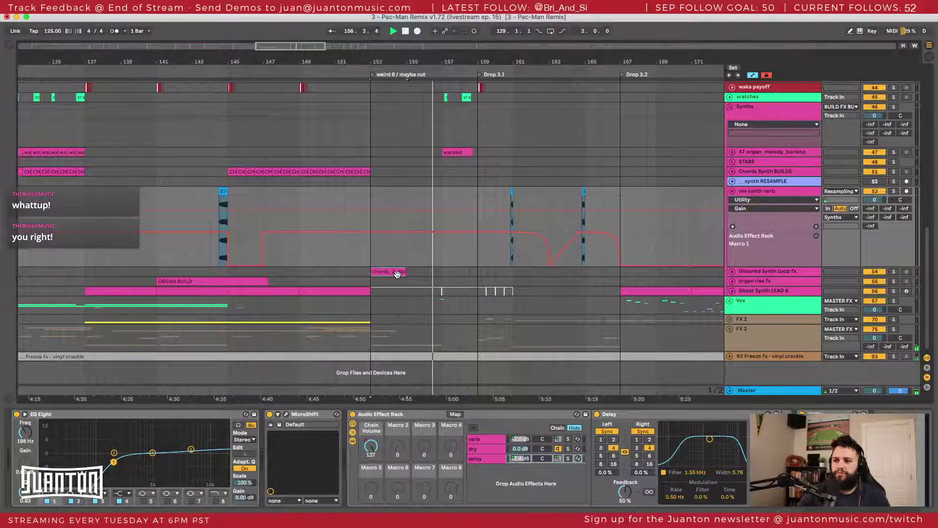
# Step: Unfold the Distored Synth Loop fx track, raise its volume to -5.2 dB and replay its chords clip at weird 6
pyautogui.click(397, 272)
pyautogui.click(733, 271)
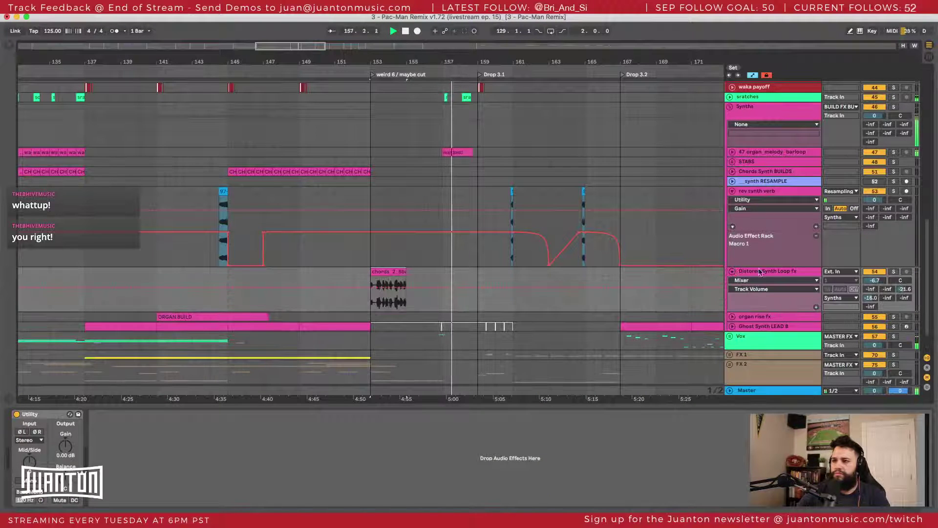
pyautogui.moveTo(871, 281); pyautogui.dragTo(870, 273)
pyautogui.press('space')
pyautogui.press('space')
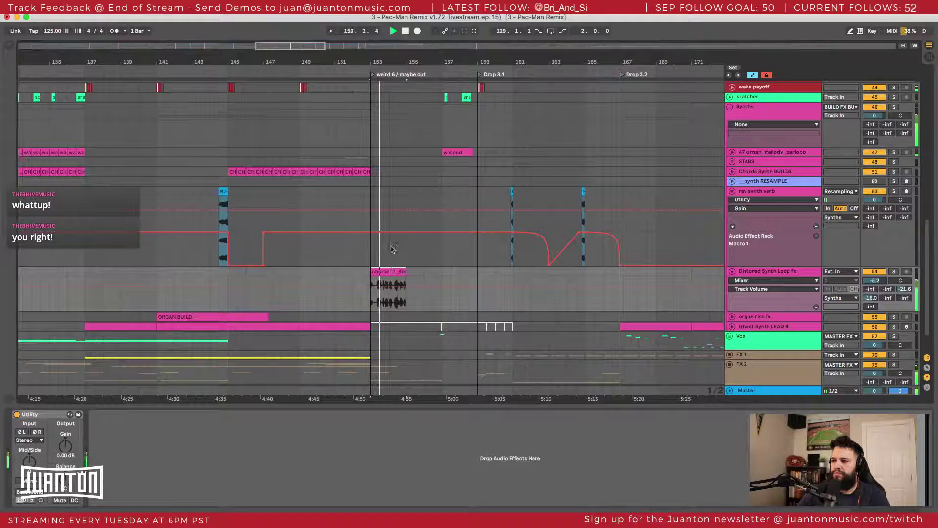
# Step: Audition the Distored Synth Loop fx chords clip in solo while raising the track's volume to -4.2 dB
pyautogui.scroll(-3, 391, 248)
pyautogui.click(894, 271)
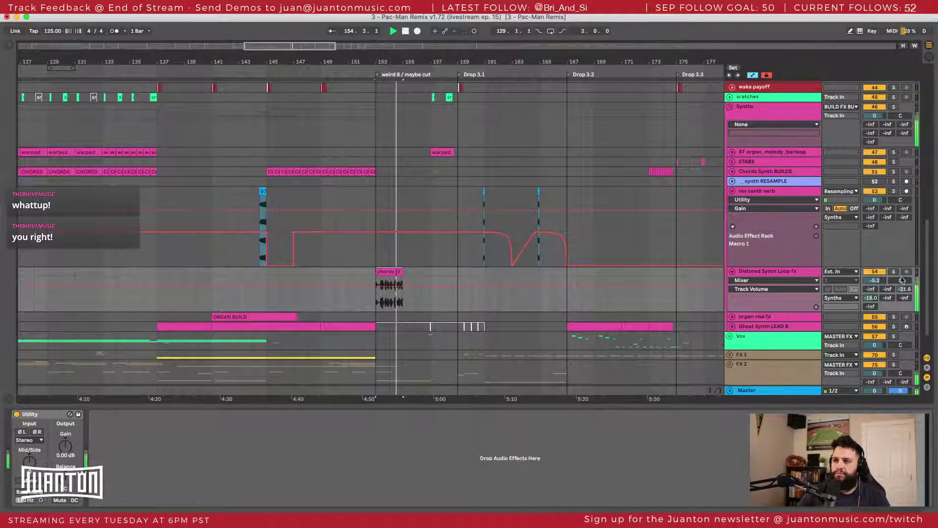
pyautogui.press('space')
pyautogui.press('space')
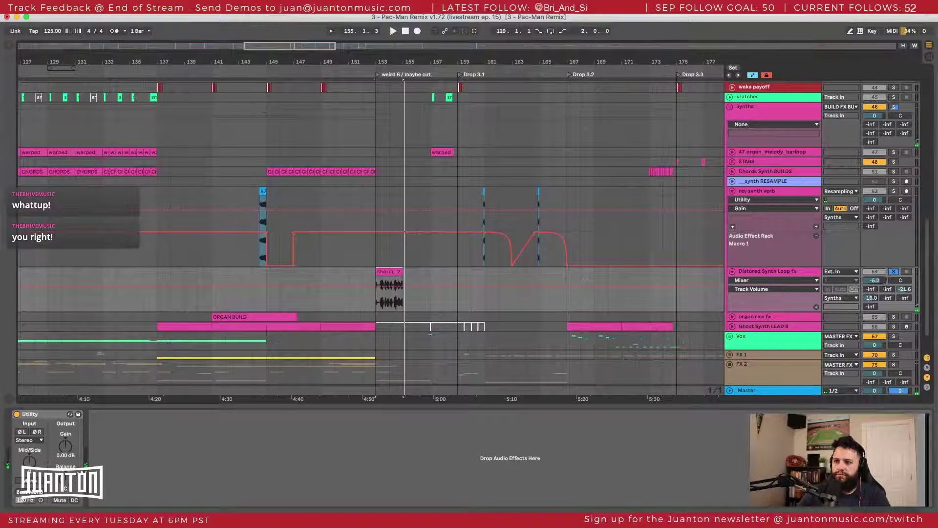
pyautogui.press('space')
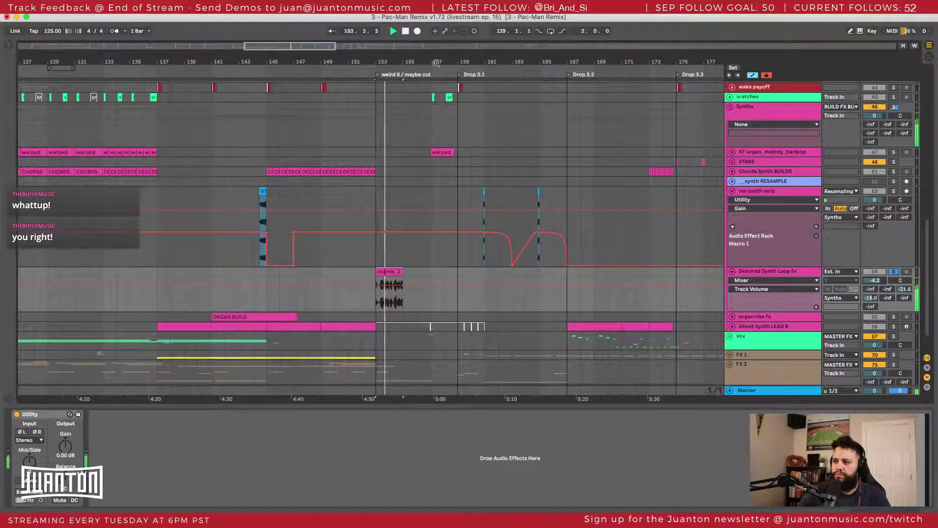
# Step: Set the Distored Synth Loop fx track's volume to -2.5 dB while its chords clip plays with the full mix
pyautogui.press('w')
pyautogui.moveTo(204, 68); pyautogui.dragTo(240, 113)
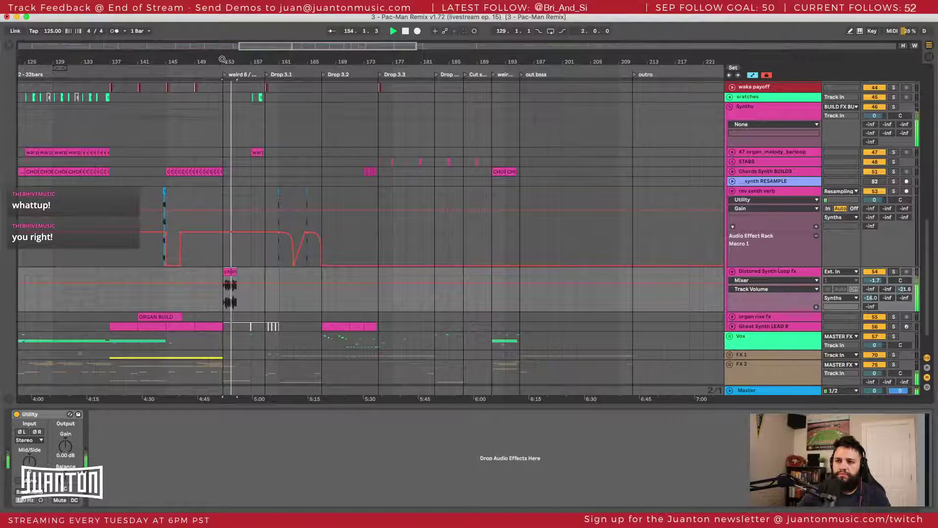
pyautogui.moveTo(223, 62); pyautogui.dragTo(223, 83)
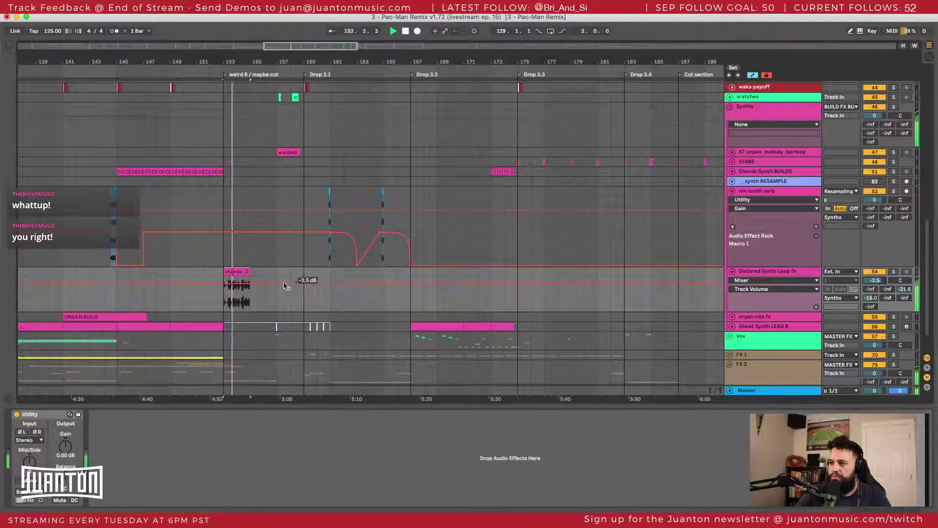
# Step: Split the Distored Synth Loop fx chords clip at weird 6 just before its second chord hit
pyautogui.doubleClick(232, 270)
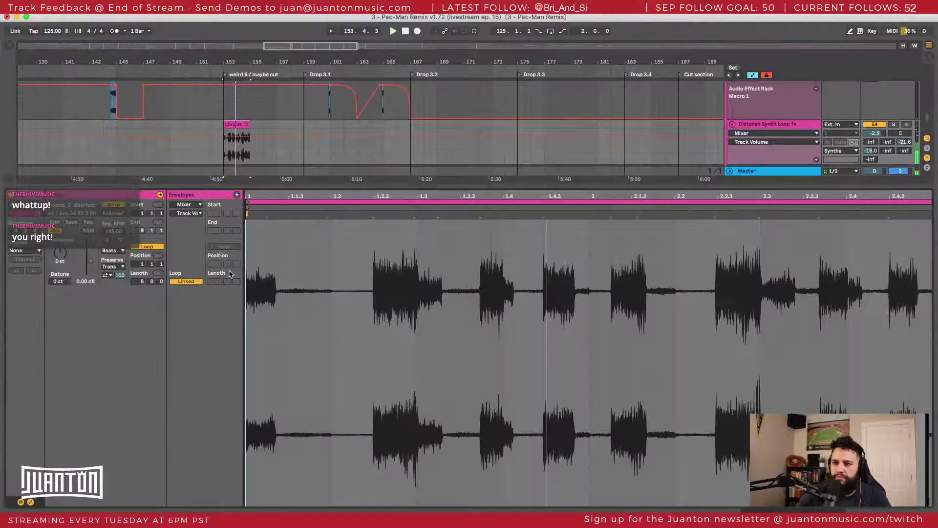
pyautogui.click(367, 274)
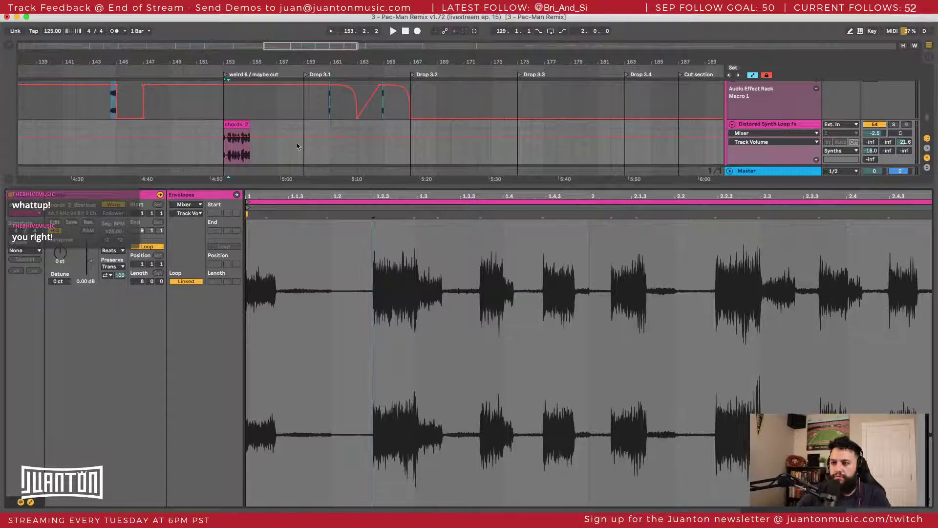
pyautogui.moveTo(226, 61); pyautogui.dragTo(246, 157)
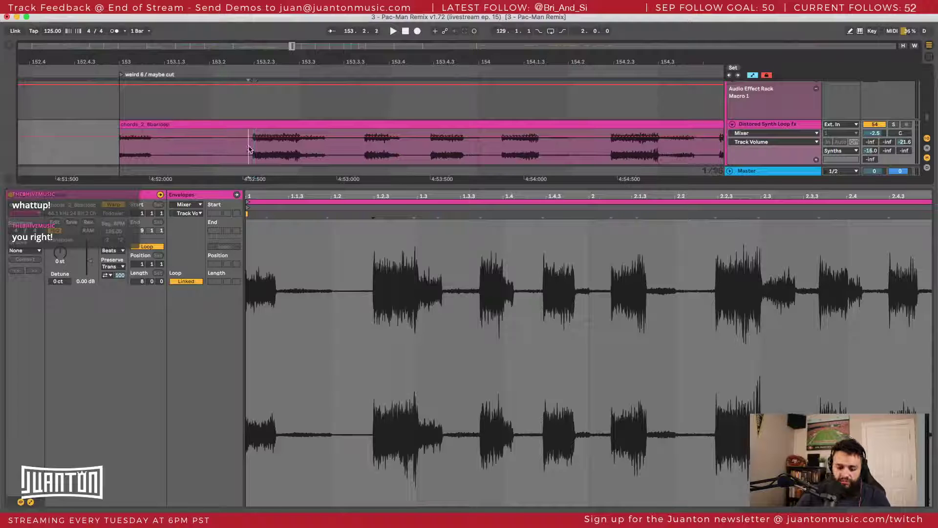
pyautogui.press('super+e')
# Step: Raise the clip gain of the split-off first chord to 4 dB and play it back from bar 153
pyautogui.click(238, 127)
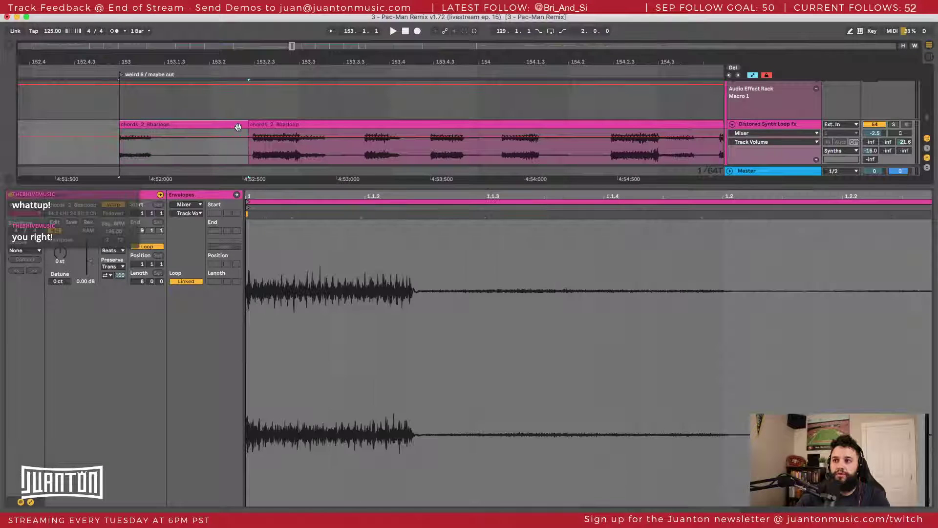
pyautogui.moveTo(81, 281); pyautogui.dragTo(83, 282)
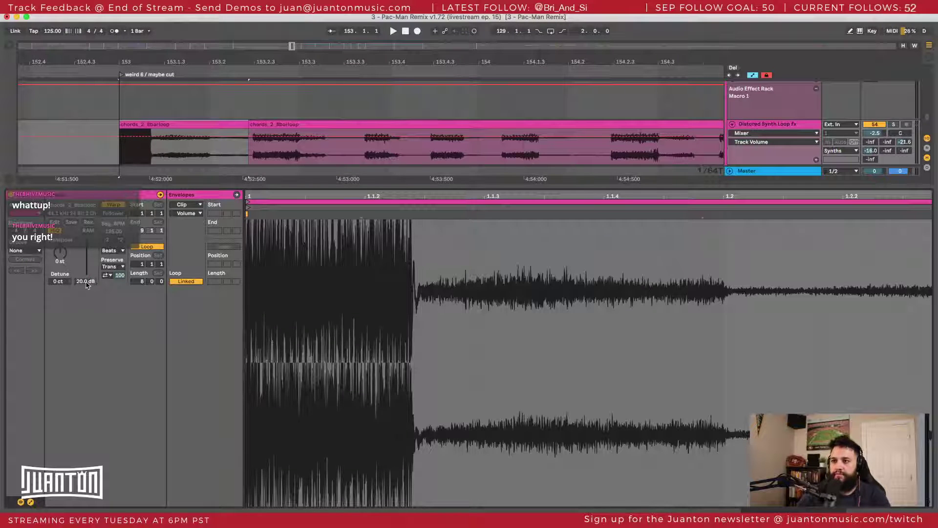
pyautogui.write('2')
pyautogui.press('Return')
pyautogui.press('space')
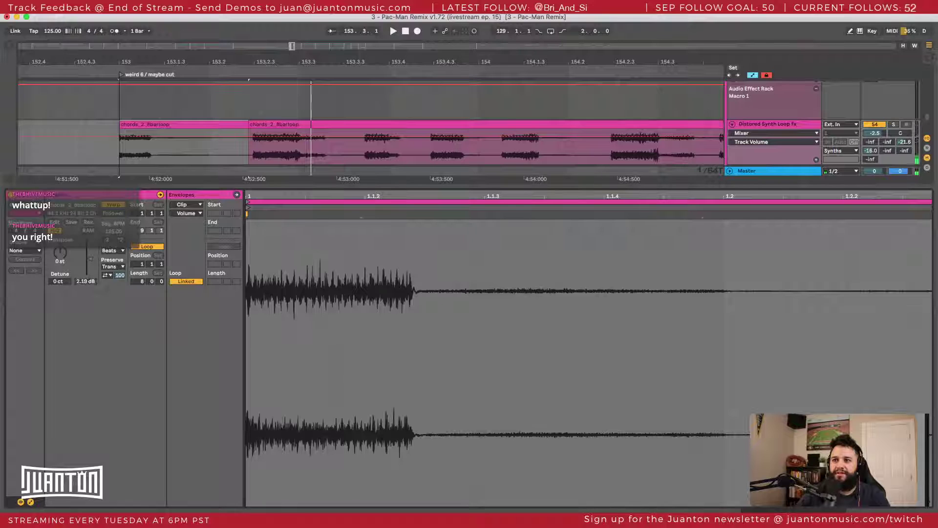
pyautogui.moveTo(86, 282); pyautogui.dragTo(86, 280)
pyautogui.write('4')
pyautogui.press('Return')
pyautogui.press('space')
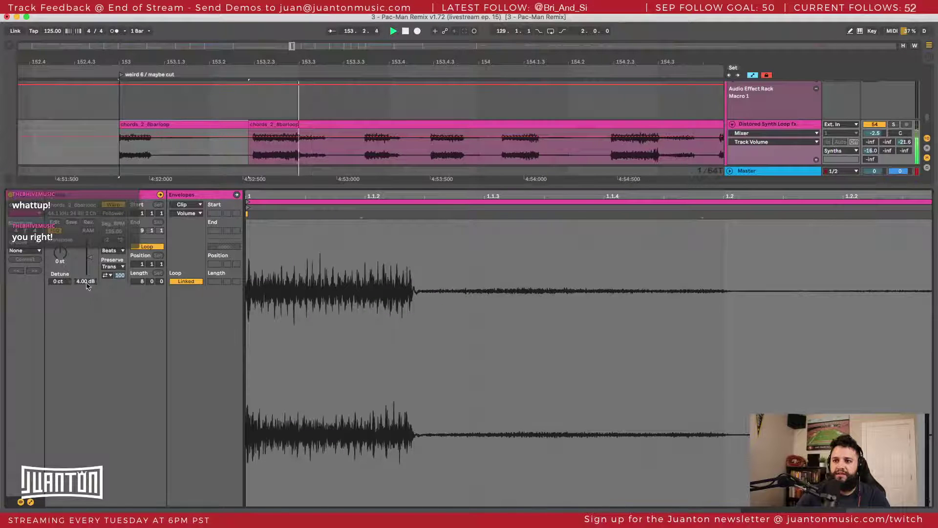
# Step: Raise the first chord slice's clip gain to 5.19 dB and replay the start of weird 6 several times
pyautogui.press('space')
pyautogui.moveTo(87, 286); pyautogui.dragTo(87, 286)
pyautogui.press('space')
pyautogui.press('space')
pyautogui.press('space')
pyautogui.press('space')
pyautogui.press('space')
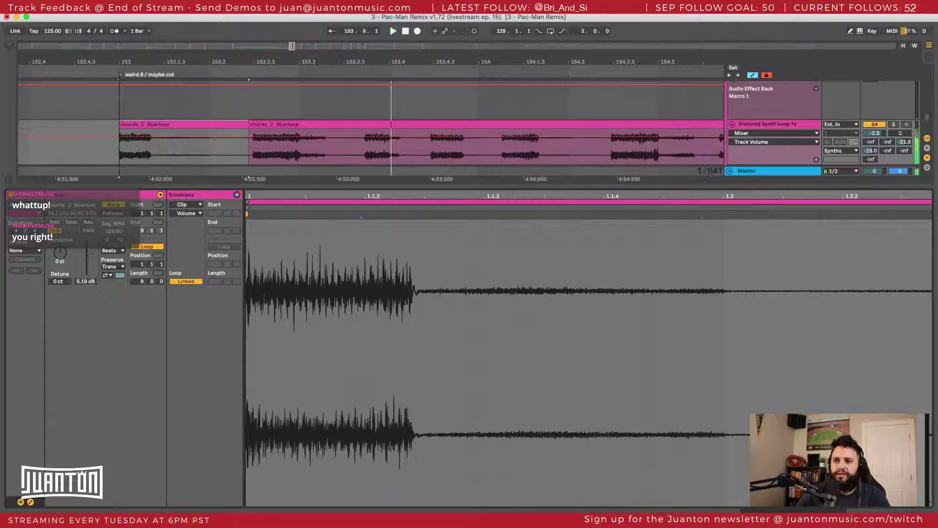
pyautogui.press('space')
# Step: Return to the track's device view and play on from weird 6 into Drop 3.1 to check the synth effects in context
pyautogui.press('space')
pyautogui.hotkey('shift', 'Tab')
pyautogui.moveTo(273, 61); pyautogui.dragTo(273, 30)
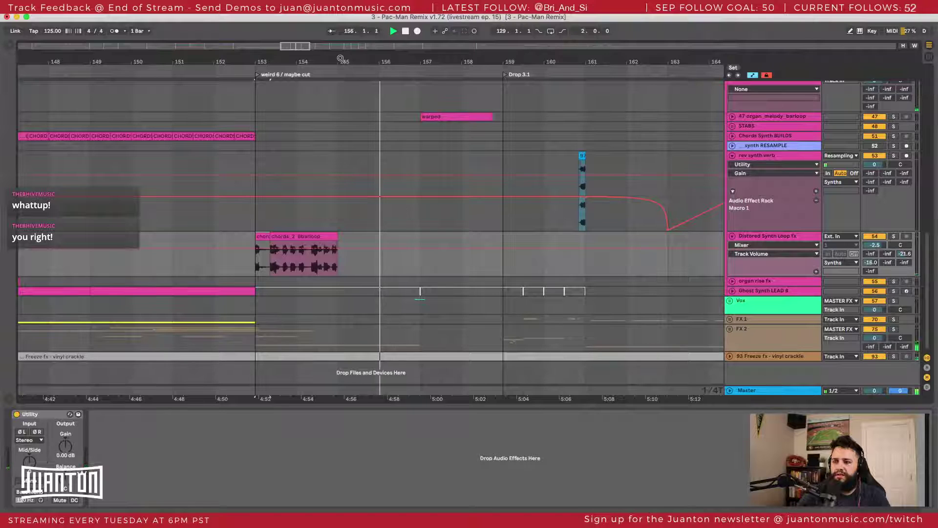
pyautogui.press('-')
pyautogui.press('-')
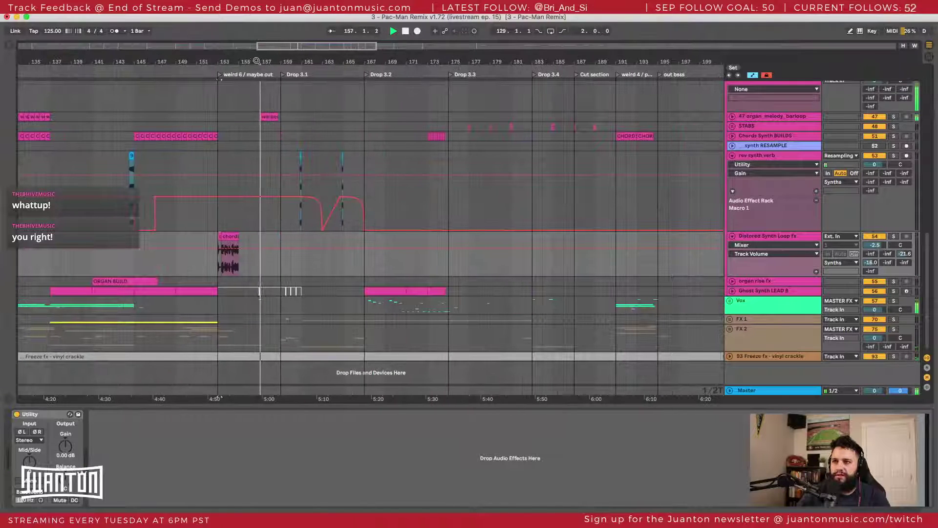
pyautogui.press('+')
pyautogui.press('+')
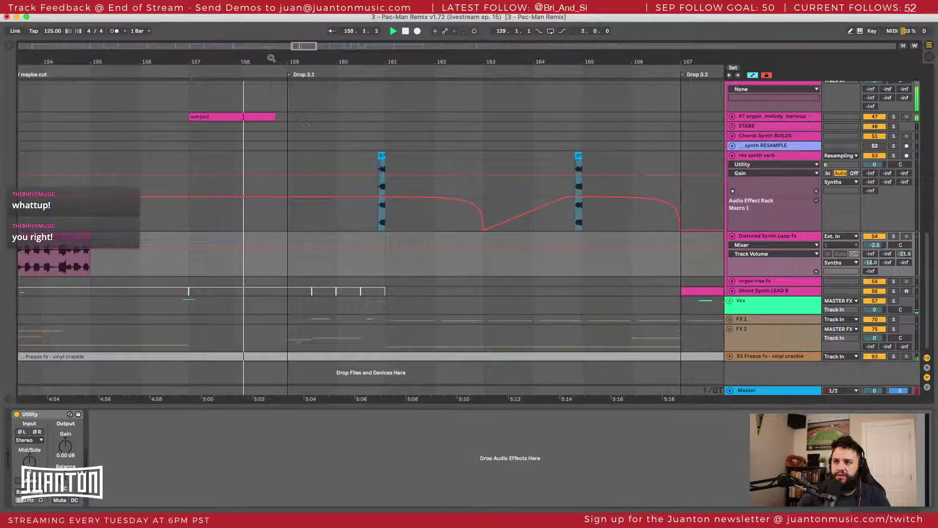
pyautogui.press('+')
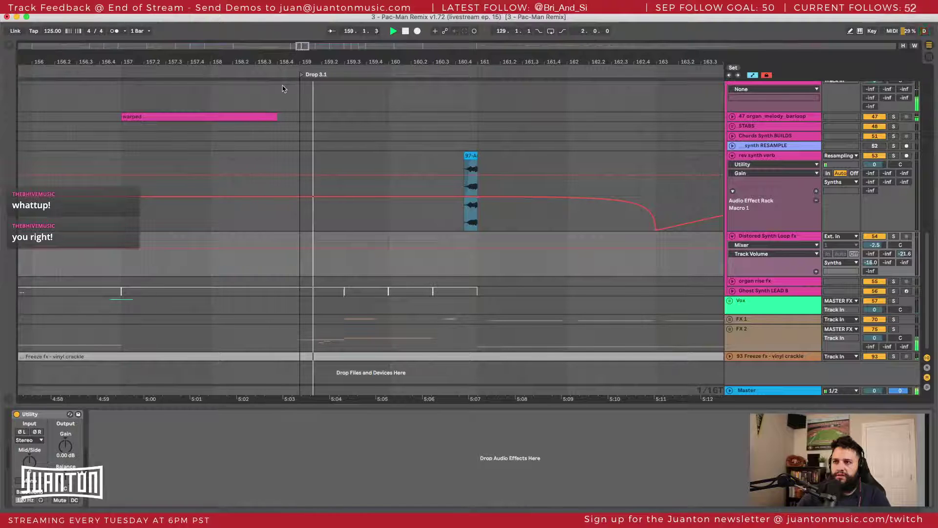
pyautogui.press('-')
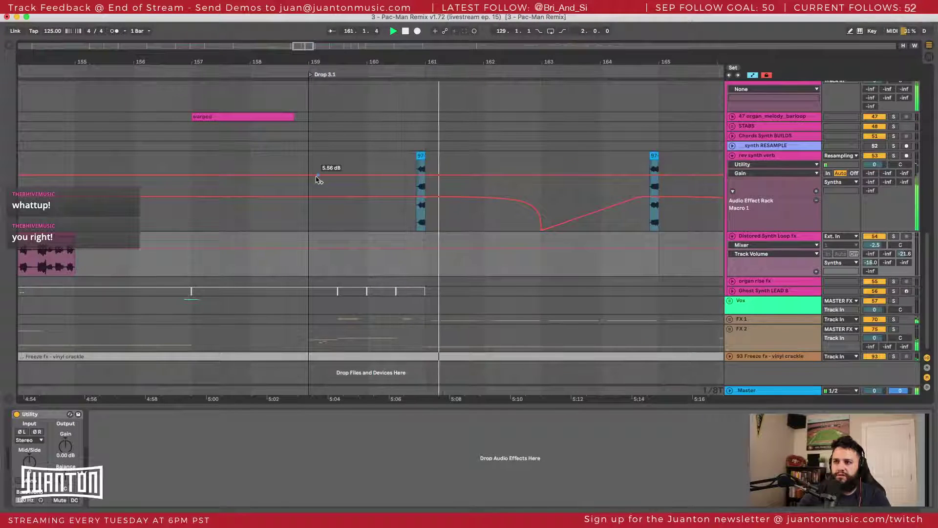
pyautogui.moveTo(323, 65); pyautogui.dragTo(235, 24)
pyautogui.press('space')
# Step: Mark out the full arrangement span on the Distored Synth Loop fx track, from the Intro to the End and Scratch PAD locators
pyautogui.click(41, 74)
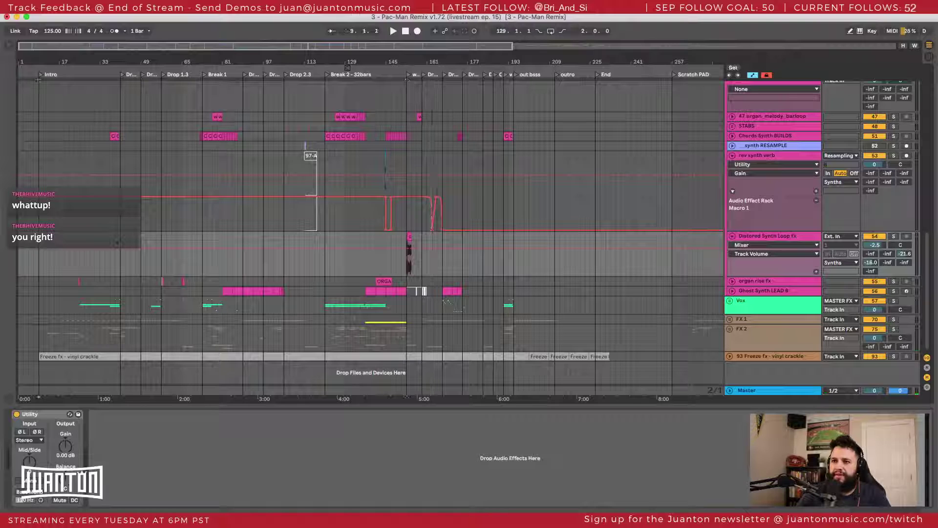
pyautogui.moveTo(39, 236); pyautogui.dragTo(672, 238)
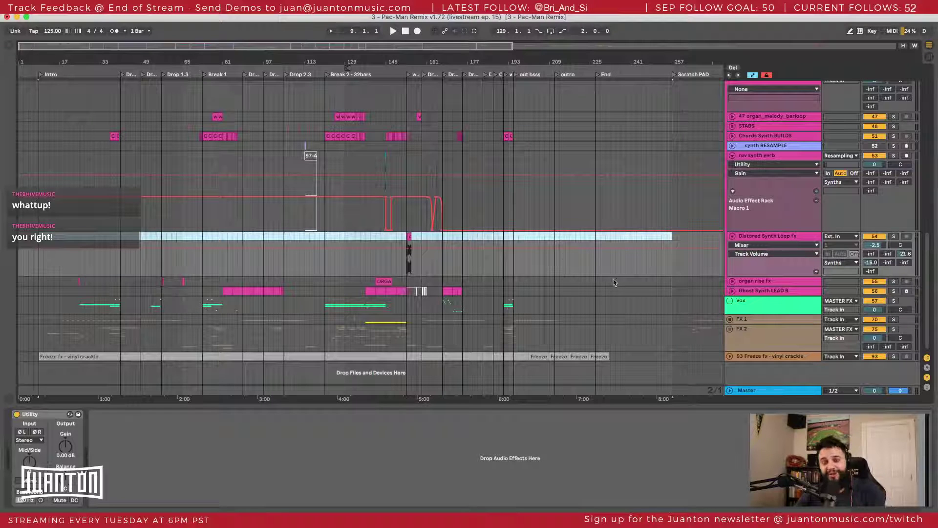
pyautogui.click(675, 235)
pyautogui.moveTo(669, 238); pyautogui.dragTo(41, 236)
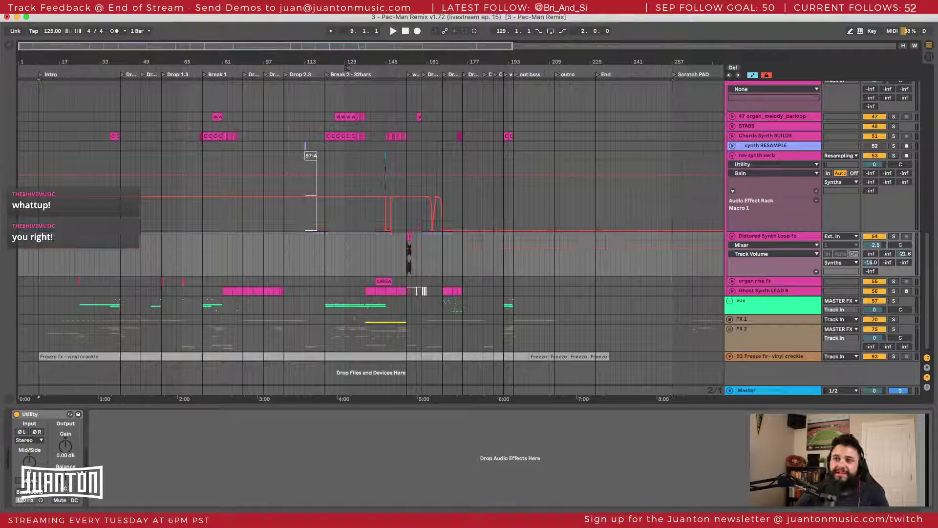
pyautogui.moveTo(42, 236); pyautogui.dragTo(595, 239)
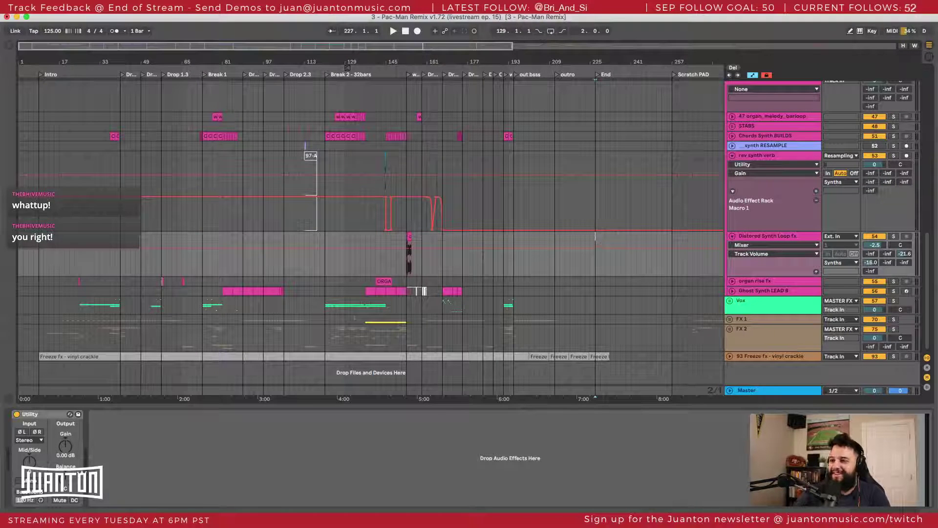